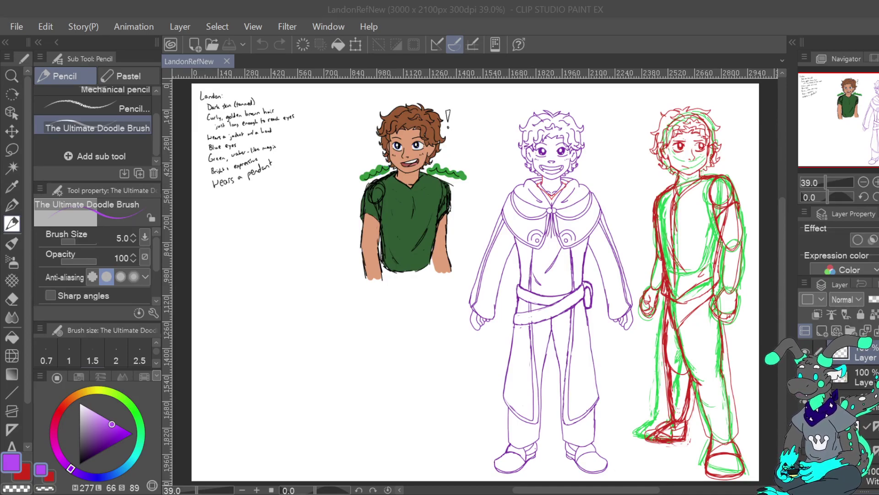
# Examine the purple front-view character sketch up close, focusing on the head and the hooded cape.
pyautogui.moveTo(863, 120)
pyautogui.mouseDown()
pyautogui.moveTo(876, 120)
pyautogui.moveTo(878, 99)
pyautogui.moveTo(873, 131)
pyautogui.moveTo(878, 110)
pyautogui.mouseUp()
pyautogui.doubleClick(876, 182)
pyautogui.doubleClick(866, 182)
pyautogui.click(877, 182)
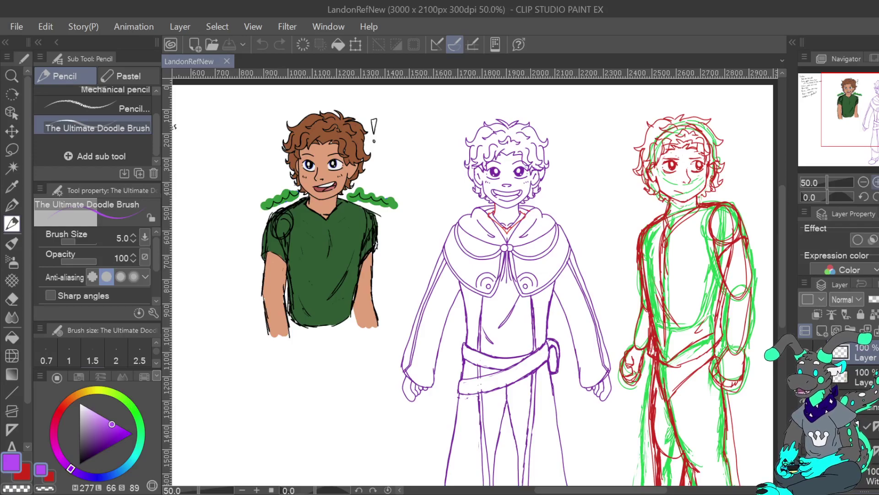
pyautogui.click(876, 183)
pyautogui.moveTo(518, 237); pyautogui.dragTo(456, 287)
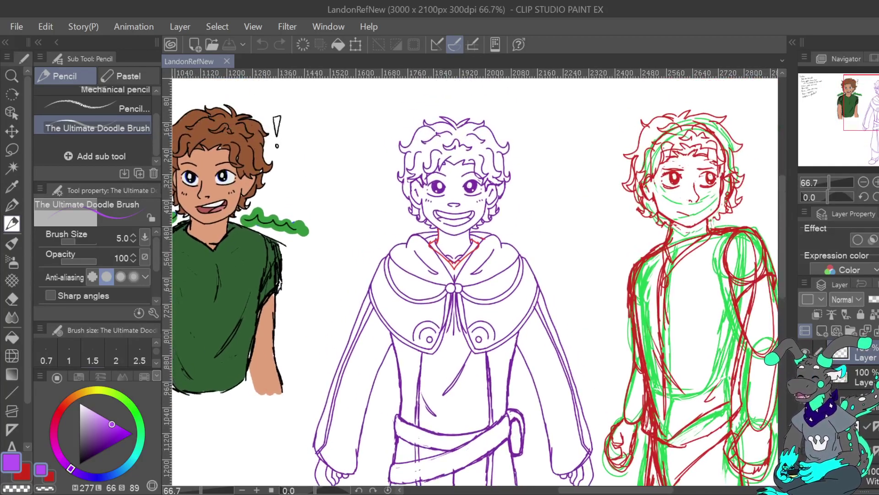
pyautogui.hotkey('ctrl', '+')
pyautogui.moveTo(467, 247); pyautogui.dragTo(457, 327)
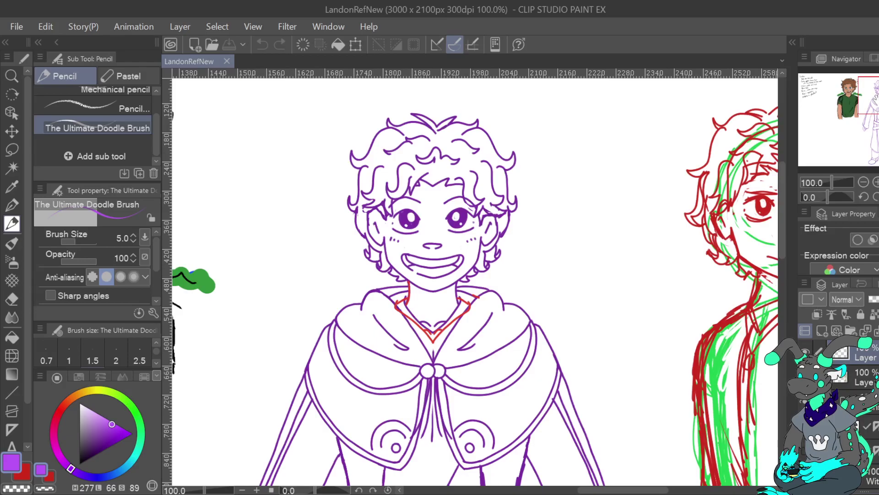
pyautogui.moveTo(878, 96)
pyautogui.mouseDown()
pyautogui.moveTo(868, 99)
pyautogui.moveTo(867, 91)
pyautogui.moveTo(836, 102)
pyautogui.moveTo(878, 98)
pyautogui.mouseUp()
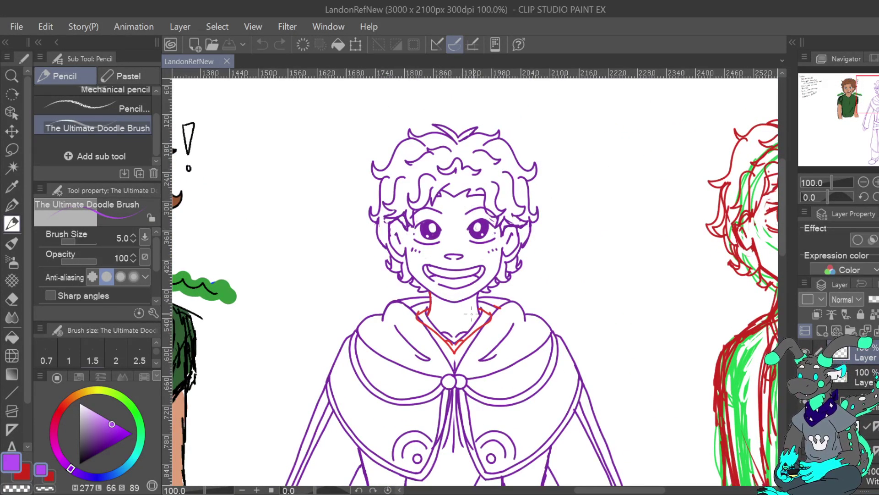
pyautogui.moveTo(877, 94)
pyautogui.mouseDown()
pyautogui.moveTo(873, 142)
pyautogui.moveTo(878, 91)
pyautogui.mouseUp()
pyautogui.click(877, 182)
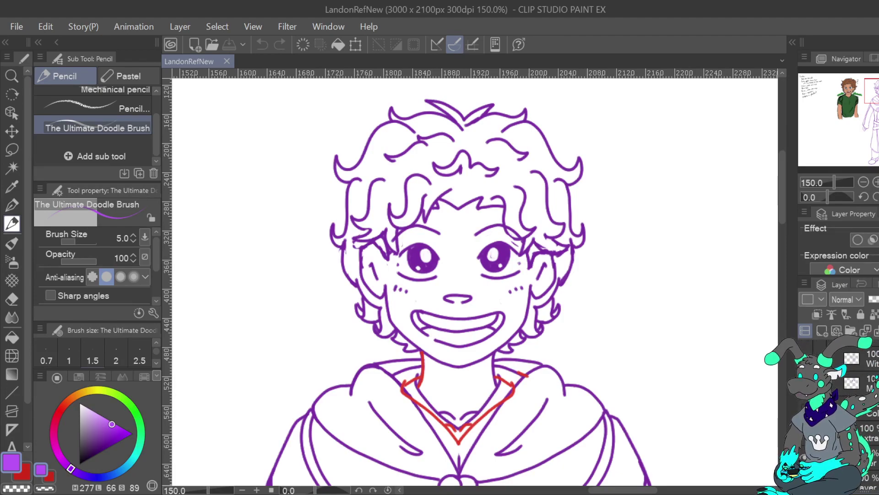
# Show the hidden layer holding the cyan earring and pendant sketch.
pyautogui.scroll(4, 861, 403)
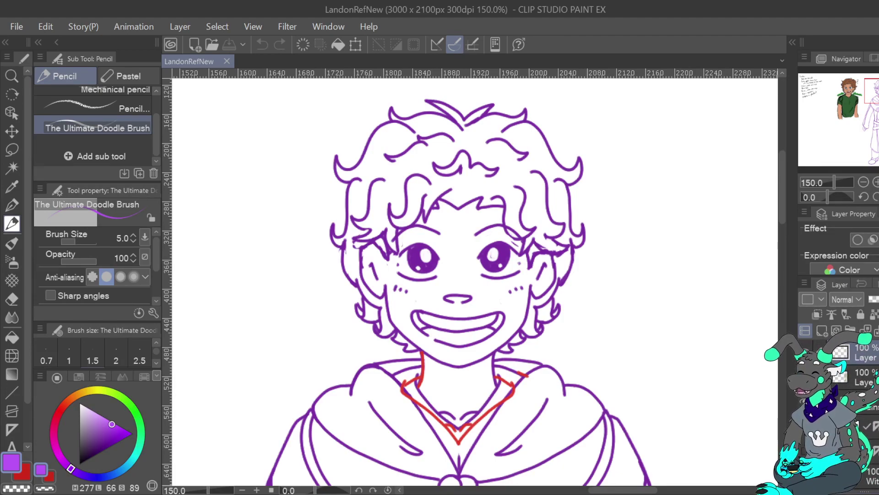
pyautogui.scroll(-2, 847, 403)
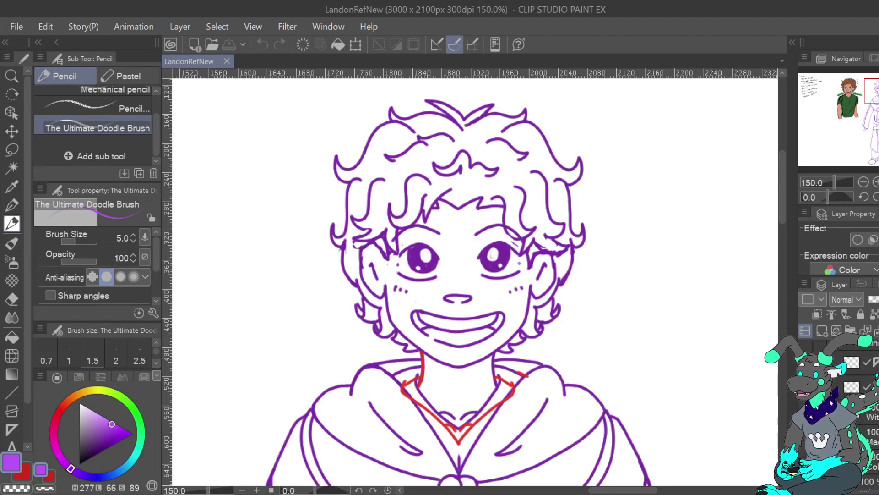
pyautogui.scroll(1, 848, 403)
pyautogui.click(805, 439)
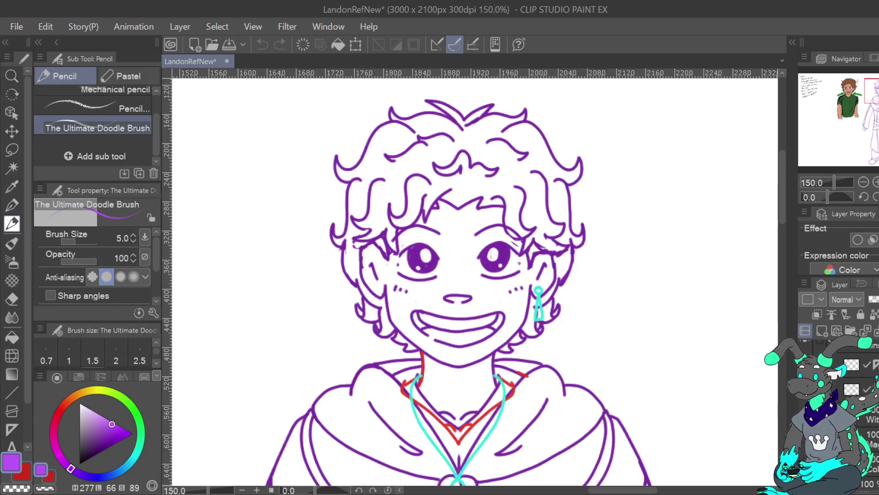
# Create a new raster layer at the head of the layer stack for inking the front-view character.
pyautogui.moveTo(458, 412); pyautogui.dragTo(474, 320)
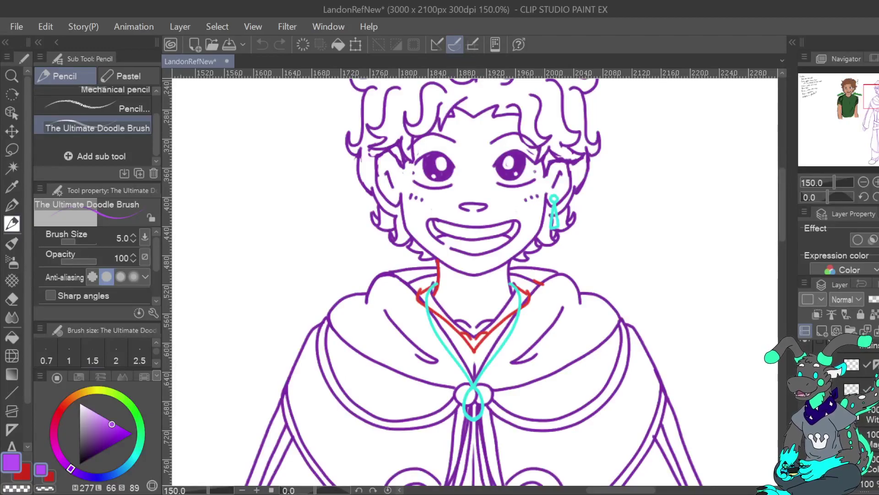
pyautogui.hotkey('ctrl', '+')
pyautogui.moveTo(474, 206); pyautogui.dragTo(463, 378)
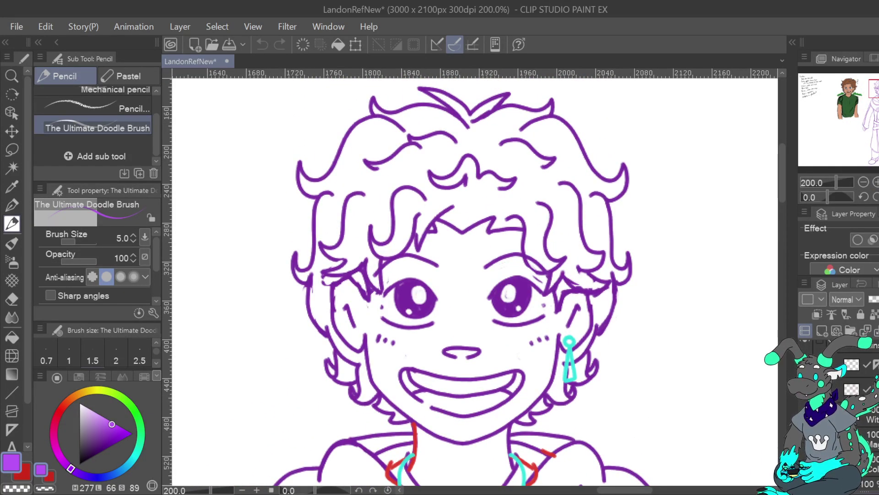
pyautogui.scroll(3, 856, 412)
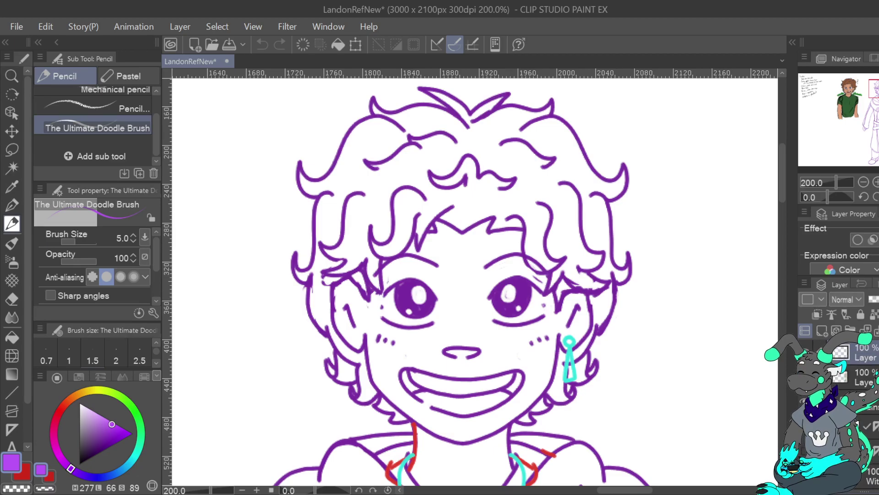
pyautogui.click(805, 352)
pyautogui.click(805, 352)
pyautogui.click(822, 331)
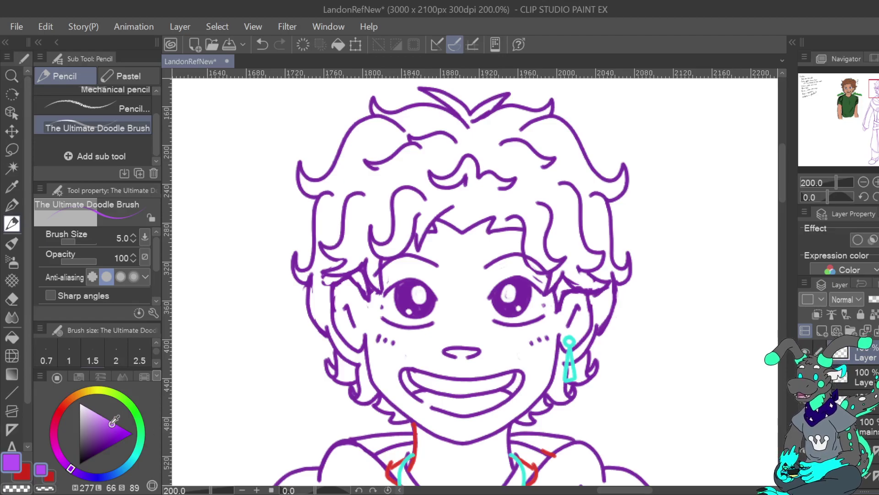
# Set up the Turnip pen with black as the drawing colour and a brush size of 5.
pyautogui.click(79, 464)
pyautogui.press('p')
pyautogui.click(134, 241)
pyautogui.click(134, 241)
pyautogui.click(134, 241)
pyautogui.click(134, 241)
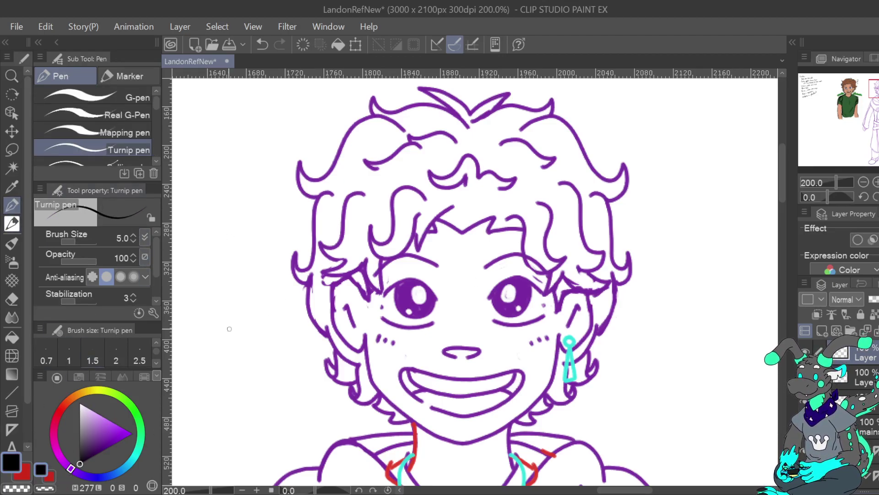
# Try to ink the pointed hair tuft at the crown with the pen's stabilization set to 100.
pyautogui.moveTo(75, 302); pyautogui.dragTo(98, 301)
pyautogui.click(876, 182)
pyautogui.moveTo(878, 89); pyautogui.dragTo(878, 82)
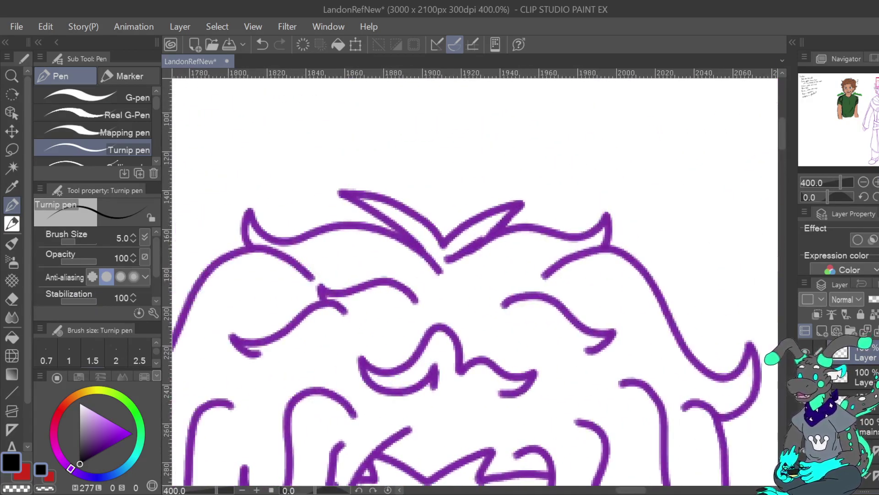
pyautogui.moveTo(444, 244)
pyautogui.mouseDown()
pyautogui.moveTo(520, 202)
pyautogui.moveTo(499, 230)
pyautogui.mouseUp()
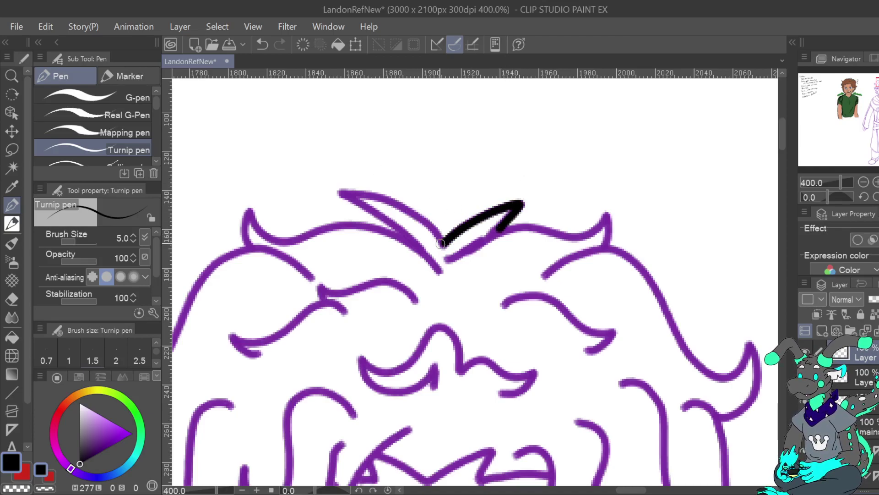
pyautogui.click(863, 182)
pyautogui.moveTo(458, 261); pyautogui.dragTo(422, 239)
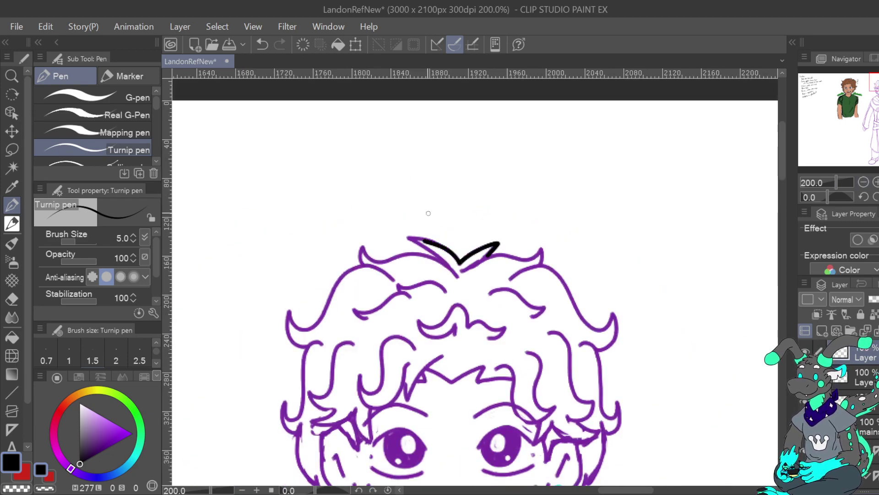
pyautogui.click(263, 49)
# Draw test strokes in the blank canvas area below the notes and set the pen's stabilization to 3.
pyautogui.click(863, 181)
pyautogui.moveTo(872, 108); pyautogui.dragTo(850, 127)
pyautogui.hotkey('ctrl', '0')
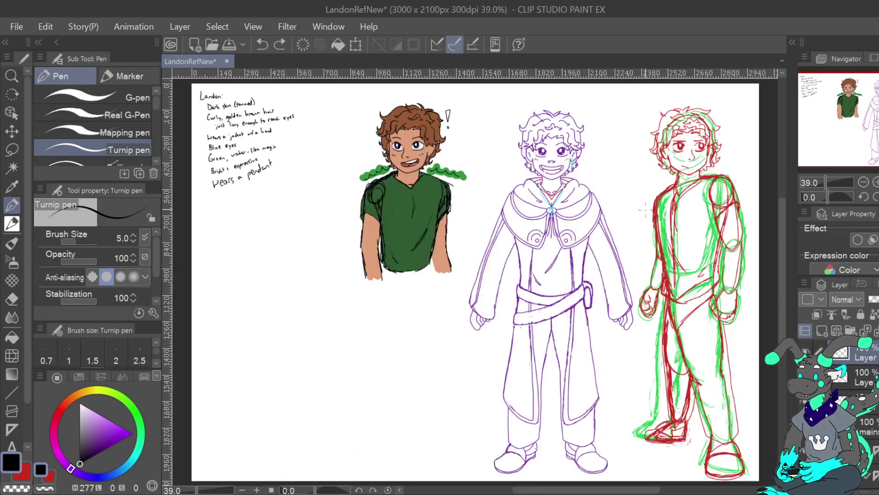
pyautogui.moveTo(284, 370)
pyautogui.mouseDown()
pyautogui.moveTo(304, 388)
pyautogui.moveTo(330, 387)
pyautogui.moveTo(315, 387)
pyautogui.mouseUp()
pyautogui.moveTo(293, 344)
pyautogui.mouseDown()
pyautogui.moveTo(303, 384)
pyautogui.moveTo(306, 366)
pyautogui.mouseUp()
pyautogui.click(88, 299)
pyautogui.moveTo(88, 298); pyautogui.dragTo(72, 300)
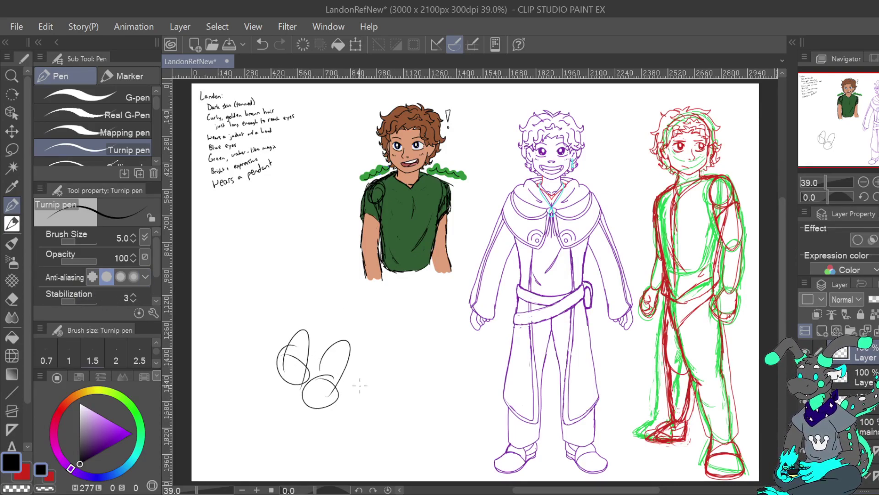
# Scribble overlapping loops and curves in the blank area below the notes to test the pen.
pyautogui.moveTo(362, 366)
pyautogui.mouseDown()
pyautogui.moveTo(367, 392)
pyautogui.moveTo(344, 379)
pyautogui.moveTo(398, 397)
pyautogui.moveTo(337, 371)
pyautogui.mouseUp()
pyautogui.moveTo(350, 330)
pyautogui.mouseDown()
pyautogui.moveTo(321, 362)
pyautogui.moveTo(348, 389)
pyautogui.mouseUp()
pyautogui.moveTo(324, 336)
pyautogui.mouseDown()
pyautogui.moveTo(347, 337)
pyautogui.moveTo(318, 382)
pyautogui.mouseUp()
pyautogui.moveTo(291, 337); pyautogui.dragTo(309, 383)
pyautogui.moveTo(323, 335); pyautogui.dragTo(327, 393)
pyautogui.moveTo(258, 350); pyautogui.dragTo(300, 403)
pyautogui.moveTo(323, 362); pyautogui.dragTo(298, 401)
pyautogui.moveTo(373, 382); pyautogui.dragTo(356, 374)
pyautogui.moveTo(353, 341); pyautogui.dragTo(327, 389)
pyautogui.moveTo(339, 355); pyautogui.dragTo(316, 395)
pyautogui.moveTo(293, 352); pyautogui.dragTo(351, 395)
pyautogui.moveTo(330, 355)
pyautogui.mouseDown()
pyautogui.moveTo(299, 388)
pyautogui.moveTo(334, 426)
pyautogui.moveTo(316, 406)
pyautogui.moveTo(300, 405)
pyautogui.moveTo(284, 370)
pyautogui.moveTo(307, 401)
pyautogui.mouseUp()
pyautogui.moveTo(265, 377)
pyautogui.mouseDown()
pyautogui.moveTo(276, 404)
pyautogui.moveTo(288, 405)
pyautogui.mouseUp()
pyautogui.moveTo(258, 434); pyautogui.dragTo(269, 445)
pyautogui.moveTo(287, 403); pyautogui.dragTo(302, 455)
pyautogui.moveTo(354, 411)
pyautogui.mouseDown()
pyautogui.moveTo(344, 456)
pyautogui.moveTo(380, 444)
pyautogui.mouseUp()
pyautogui.moveTo(362, 357); pyautogui.dragTo(380, 369)
pyautogui.moveTo(399, 339)
pyautogui.mouseDown()
pyautogui.moveTo(386, 362)
pyautogui.moveTo(405, 385)
pyautogui.mouseUp()
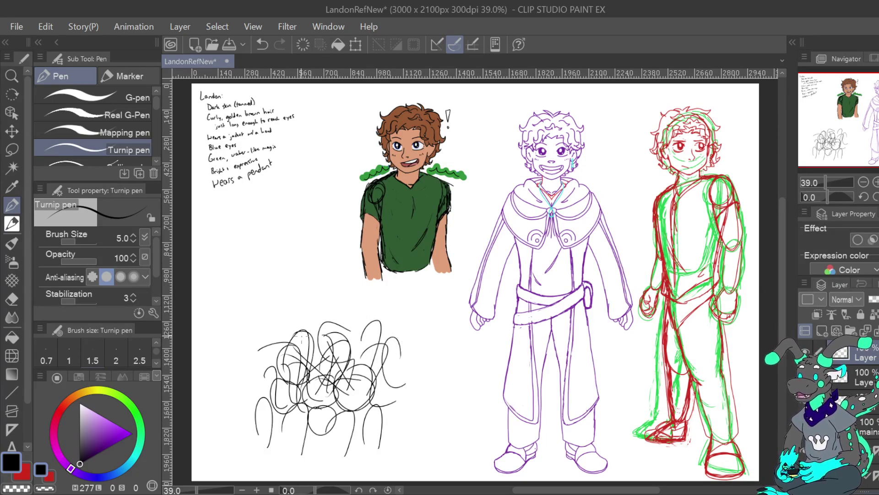
pyautogui.moveTo(318, 320); pyautogui.dragTo(293, 366)
pyautogui.moveTo(265, 317)
pyautogui.mouseDown()
pyautogui.moveTo(248, 330)
pyautogui.moveTo(279, 362)
pyautogui.mouseUp()
pyautogui.moveTo(285, 301); pyautogui.dragTo(294, 338)
pyautogui.moveTo(294, 336); pyautogui.dragTo(305, 321)
pyautogui.moveTo(267, 388)
pyautogui.mouseDown()
pyautogui.moveTo(260, 373)
pyautogui.moveTo(327, 389)
pyautogui.mouseUp()
pyautogui.moveTo(241, 371); pyautogui.dragTo(255, 389)
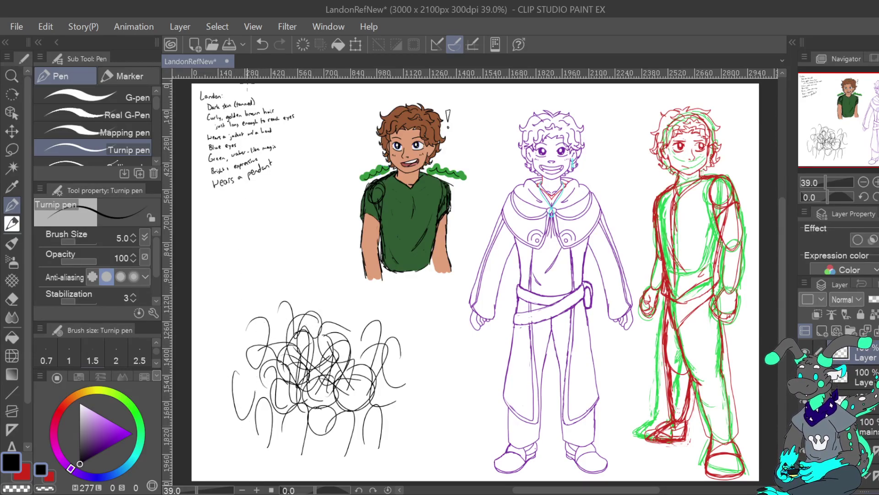
# Wipe out the test scribbles with a 151.9 transparent brush, then return to black with a brush size of 5.
pyautogui.click(74, 242)
pyautogui.moveTo(232, 295)
pyautogui.mouseDown()
pyautogui.moveTo(222, 326)
pyautogui.moveTo(310, 377)
pyautogui.moveTo(338, 467)
pyautogui.moveTo(403, 353)
pyautogui.mouseUp()
pyautogui.click(13, 454)
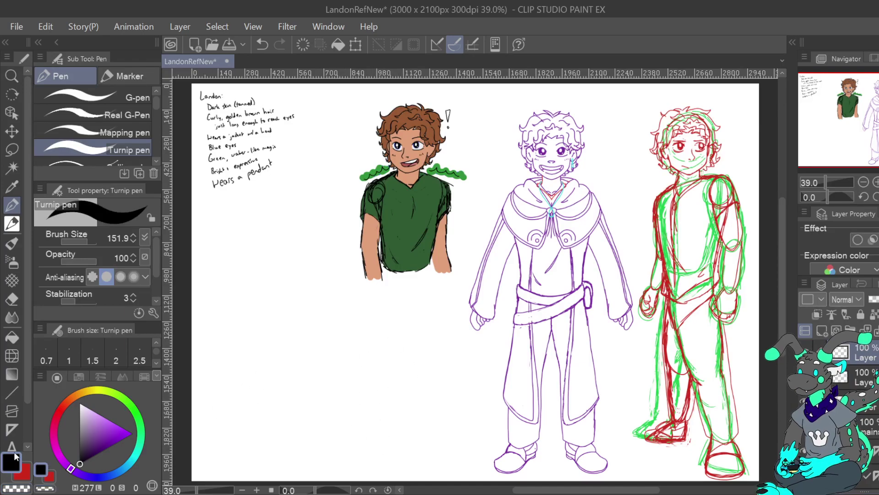
pyautogui.click(74, 241)
pyautogui.click(136, 234)
pyautogui.click(135, 234)
# Draw a hook, an S-curve and a small face as pen tests in the blank area, then undo them.
pyautogui.moveTo(272, 337); pyautogui.dragTo(281, 374)
pyautogui.moveTo(343, 356)
pyautogui.mouseDown()
pyautogui.moveTo(319, 351)
pyautogui.moveTo(334, 390)
pyautogui.mouseUp()
pyautogui.moveTo(393, 338)
pyautogui.mouseDown()
pyautogui.moveTo(420, 351)
pyautogui.moveTo(400, 344)
pyautogui.mouseUp()
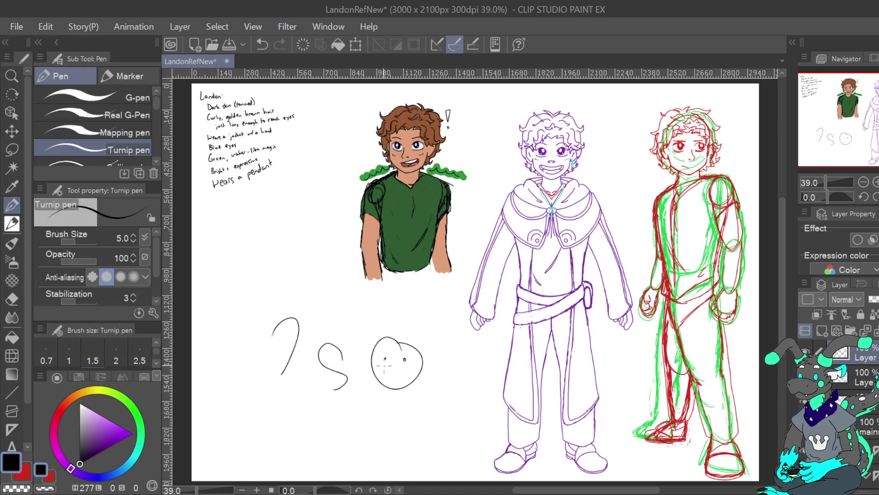
pyautogui.click(263, 42)
pyautogui.click(264, 40)
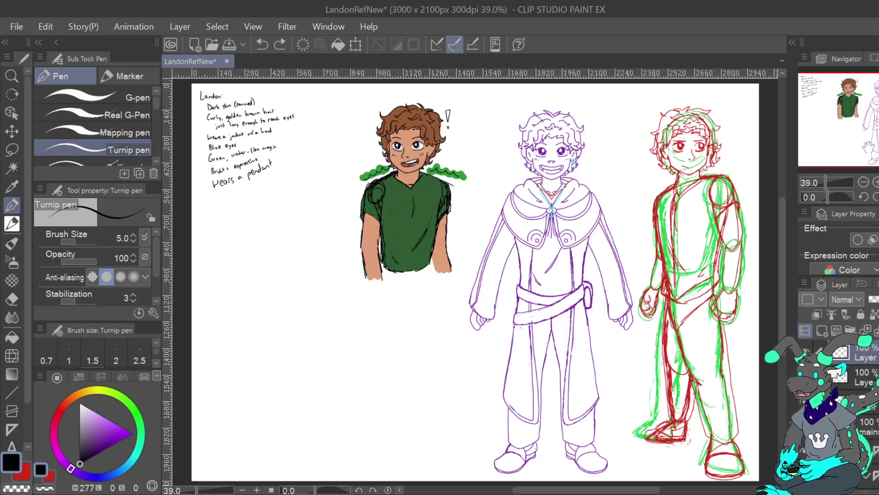
# Ink the two-pointed hair tuft at the crown of the front-view head in black over the purple sketch.
pyautogui.click(877, 181)
pyautogui.click(877, 182)
pyautogui.moveTo(865, 117); pyautogui.dragTo(878, 95)
pyautogui.click(877, 182)
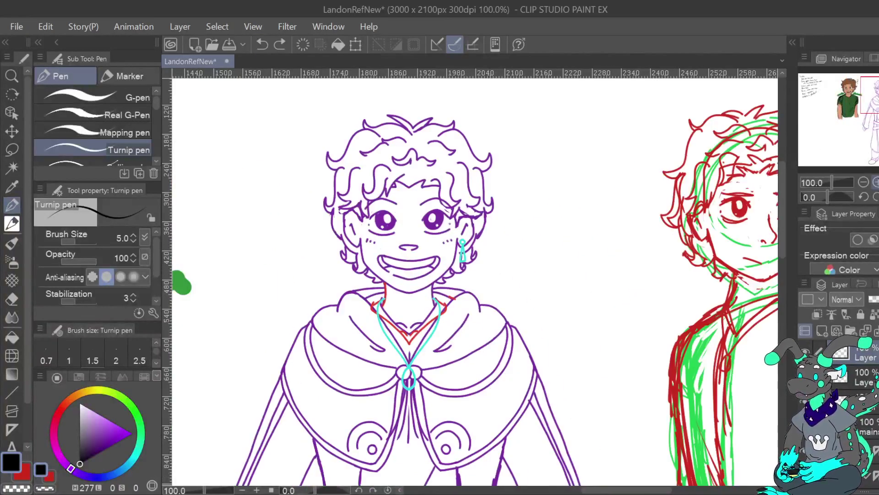
pyautogui.click(877, 182)
pyautogui.click(864, 182)
pyautogui.moveTo(877, 106); pyautogui.dragTo(875, 92)
pyautogui.click(877, 182)
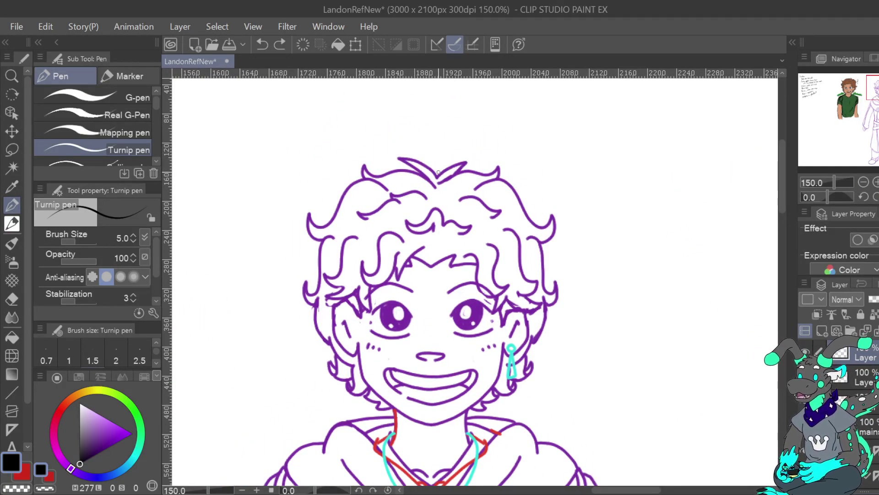
pyautogui.moveTo(456, 165)
pyautogui.mouseDown()
pyautogui.moveTo(467, 162)
pyautogui.moveTo(459, 171)
pyautogui.moveTo(431, 170)
pyautogui.moveTo(405, 158)
pyautogui.moveTo(429, 177)
pyautogui.mouseUp()
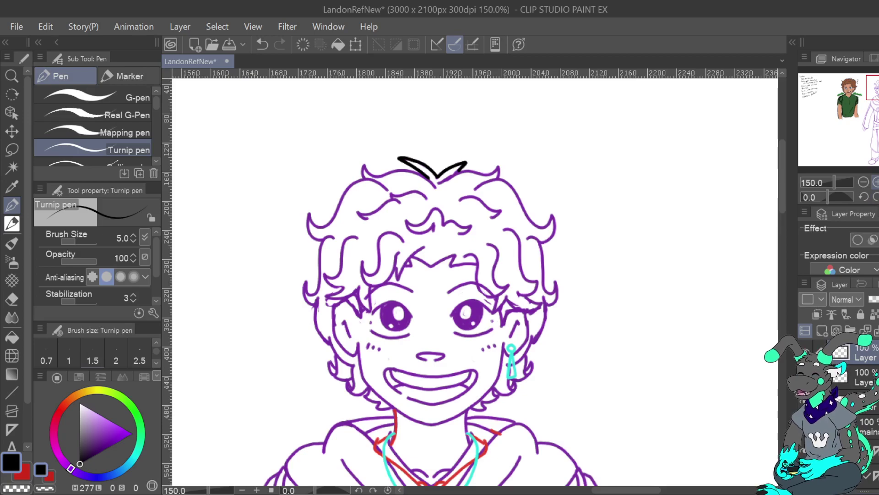
# Ink the upper hair outline on both sides of the crown tuft, out to the small curled tips.
pyautogui.moveTo(449, 266); pyautogui.dragTo(488, 290)
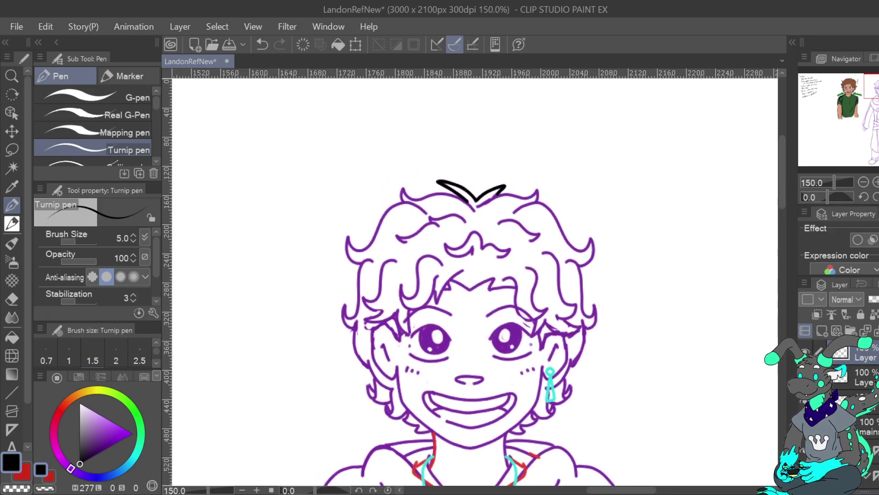
pyautogui.click(876, 182)
pyautogui.moveTo(486, 256); pyautogui.dragTo(431, 288)
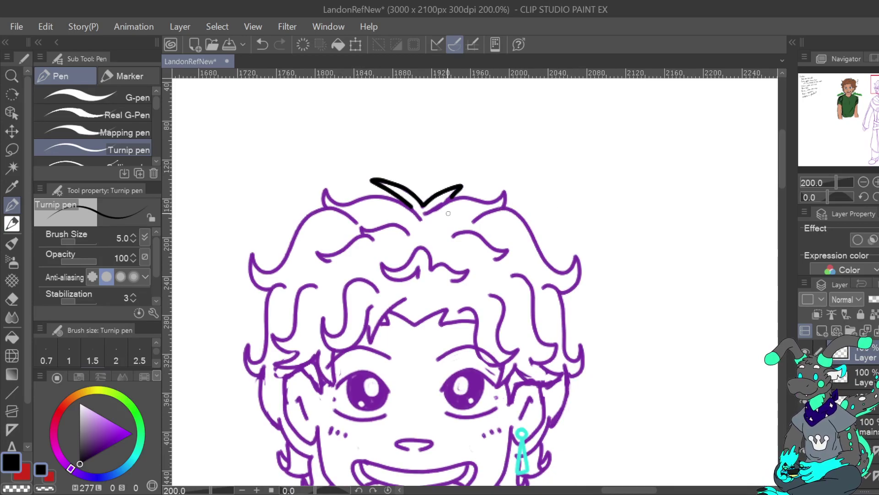
pyautogui.moveTo(427, 213)
pyautogui.mouseDown()
pyautogui.moveTo(462, 197)
pyautogui.moveTo(500, 197)
pyautogui.mouseUp()
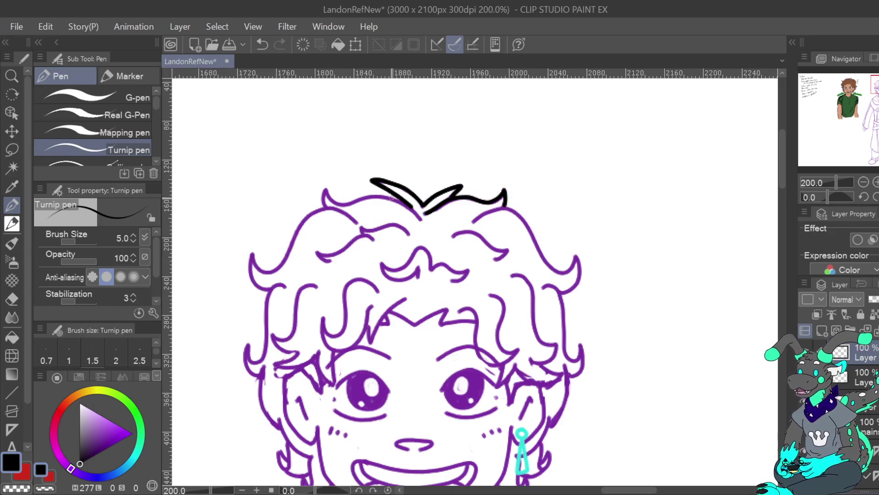
pyautogui.moveTo(387, 198)
pyautogui.mouseDown()
pyautogui.moveTo(345, 204)
pyautogui.moveTo(327, 189)
pyautogui.mouseUp()
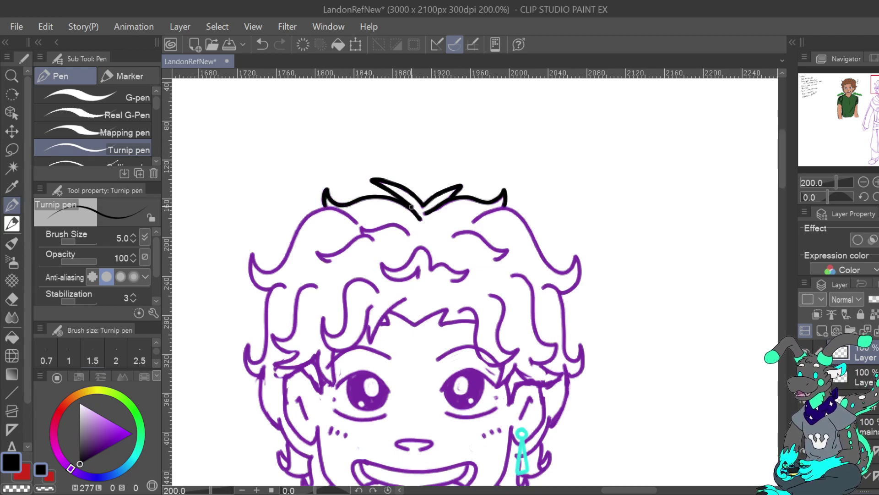
# Check the latest hair stroke by undoing and redoing it, then reselect black as the drawing colour.
pyautogui.hotkey('ctrl', 'z')
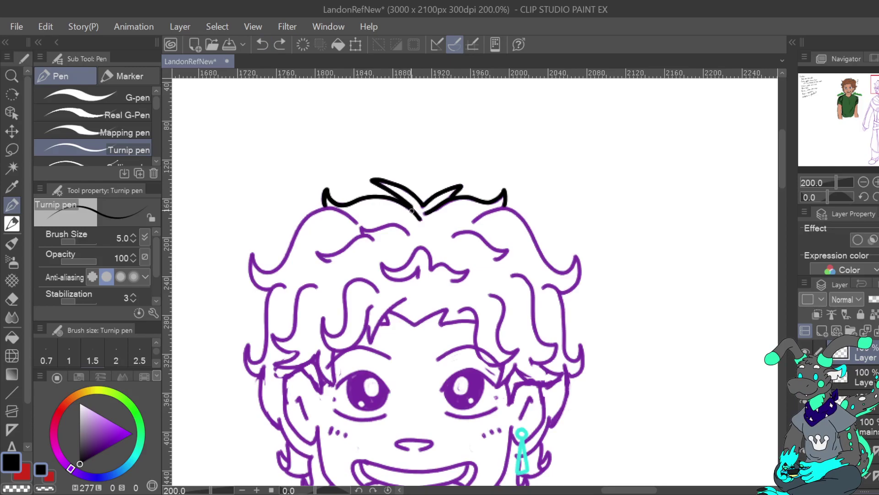
pyautogui.hotkey('ctrl', 'y')
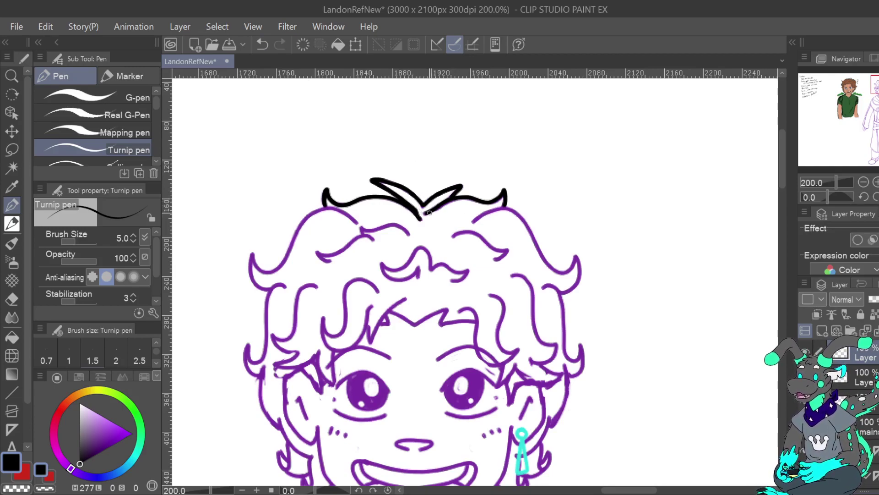
pyautogui.click(262, 44)
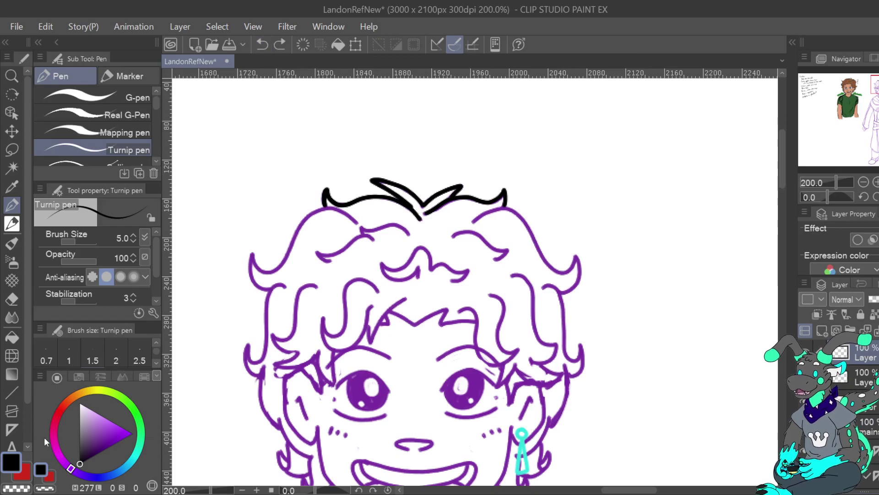
pyautogui.hotkey('ctrl', 'y')
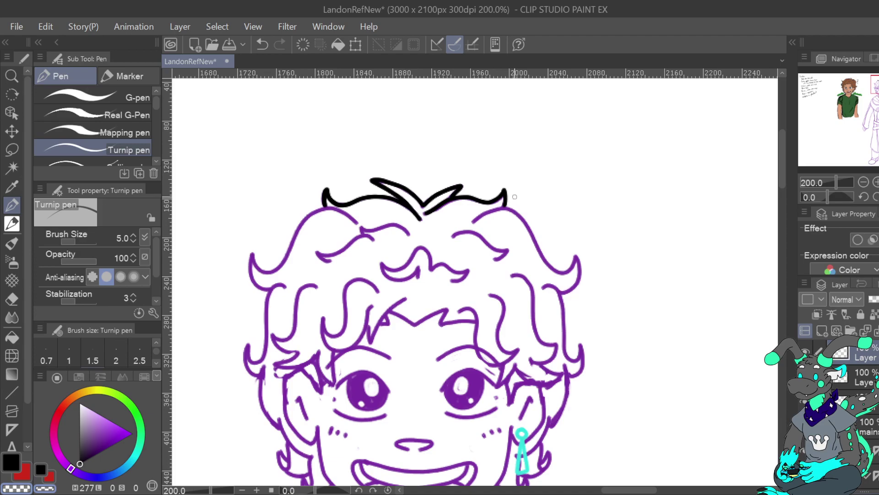
pyautogui.click(5, 467)
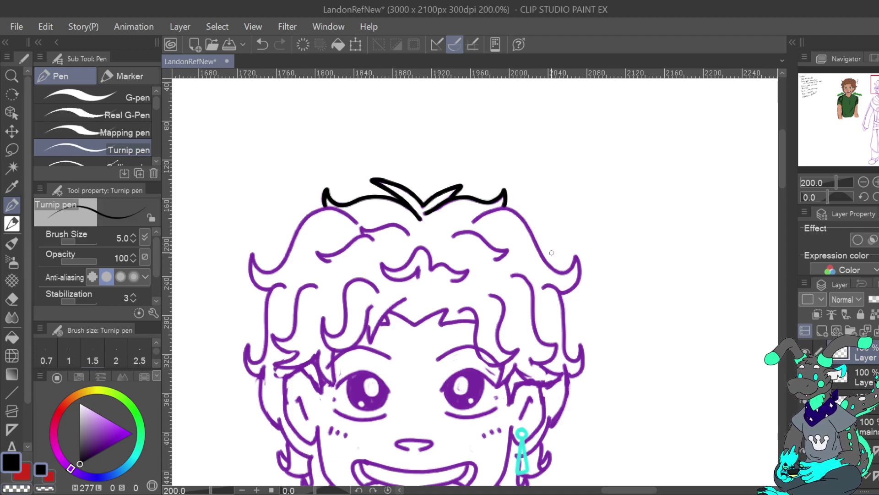
# Ink the upper hair lobe in black from beside the crown tuft down to its curled outer tip, on the side without the earring.
pyautogui.moveTo(417, 346); pyautogui.dragTo(534, 218)
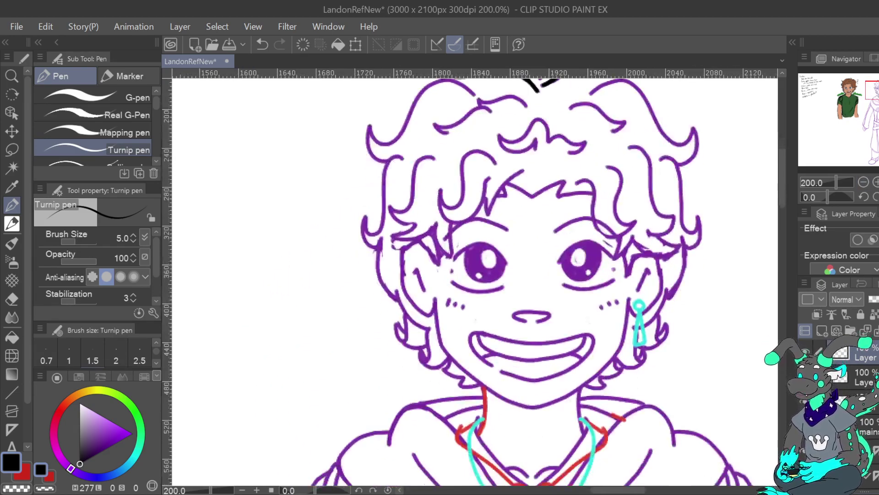
pyautogui.click(877, 182)
pyautogui.click(864, 181)
pyautogui.click(878, 87)
pyautogui.moveTo(878, 87); pyautogui.dragTo(878, 85)
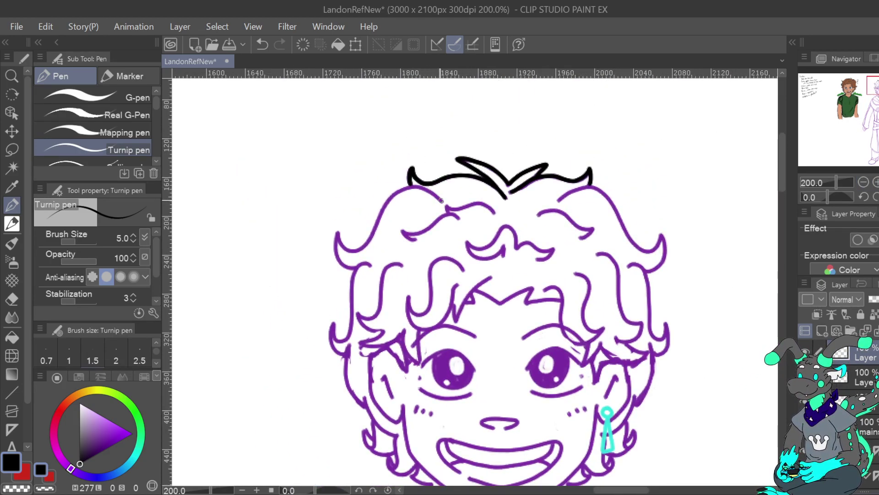
pyautogui.moveTo(439, 199)
pyautogui.mouseDown()
pyautogui.moveTo(425, 188)
pyautogui.moveTo(379, 219)
pyautogui.moveTo(365, 245)
pyautogui.moveTo(335, 252)
pyautogui.mouseUp()
pyautogui.click(263, 43)
pyautogui.moveTo(429, 190); pyautogui.dragTo(441, 201)
pyautogui.hotkey('ctrl', 'z')
pyautogui.moveTo(434, 193)
pyautogui.mouseDown()
pyautogui.moveTo(395, 194)
pyautogui.moveTo(361, 249)
pyautogui.moveTo(343, 245)
pyautogui.moveTo(340, 232)
pyautogui.moveTo(338, 254)
pyautogui.moveTo(354, 266)
pyautogui.mouseUp()
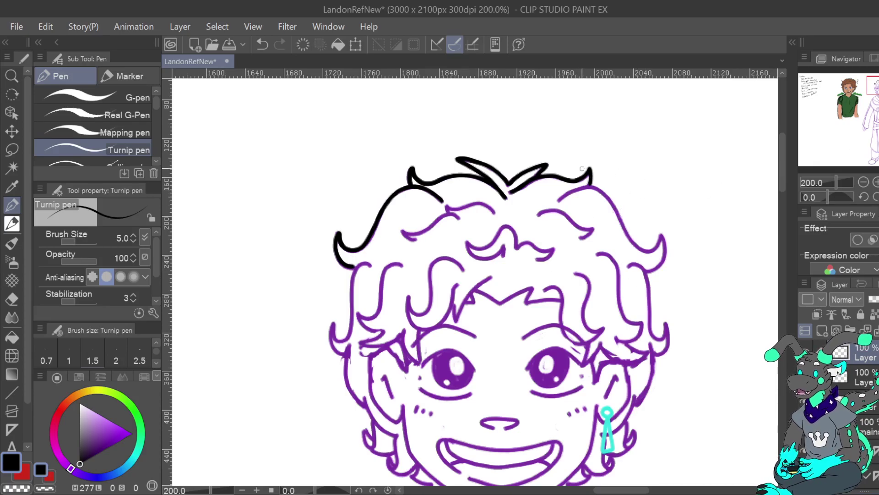
# Ink the side lock below that lobe down to its curled tip at ear level, redoing the lobe's outer curl.
pyautogui.moveTo(368, 264)
pyautogui.mouseDown()
pyautogui.moveTo(349, 337)
pyautogui.moveTo(340, 341)
pyautogui.moveTo(332, 327)
pyautogui.moveTo(344, 355)
pyautogui.mouseUp()
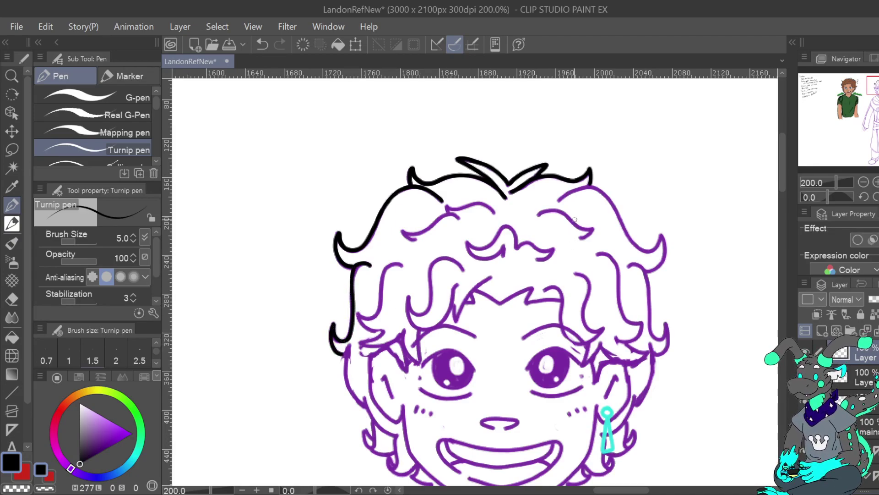
pyautogui.click(262, 44)
pyautogui.click(263, 45)
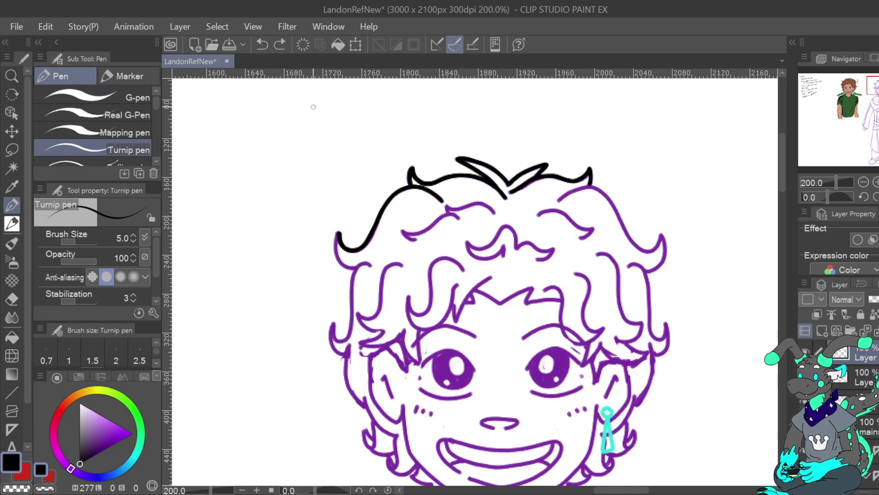
pyautogui.moveTo(338, 233)
pyautogui.mouseDown()
pyautogui.moveTo(344, 266)
pyautogui.moveTo(371, 264)
pyautogui.moveTo(351, 299)
pyautogui.moveTo(351, 332)
pyautogui.moveTo(338, 339)
pyautogui.moveTo(331, 325)
pyautogui.mouseUp()
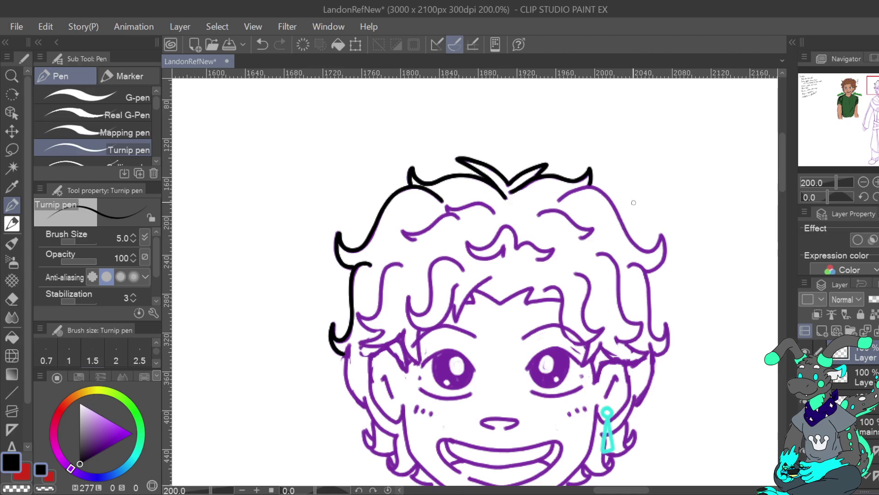
pyautogui.click(878, 196)
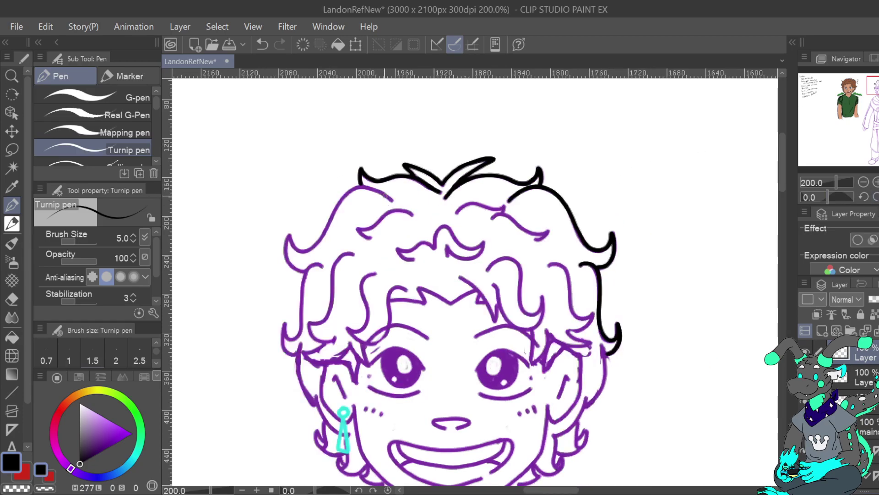
pyautogui.moveTo(390, 198)
pyautogui.mouseDown()
pyautogui.moveTo(370, 187)
pyautogui.moveTo(335, 210)
pyautogui.moveTo(320, 242)
pyautogui.moveTo(303, 250)
pyautogui.moveTo(289, 233)
pyautogui.moveTo(291, 265)
pyautogui.moveTo(305, 271)
pyautogui.mouseUp()
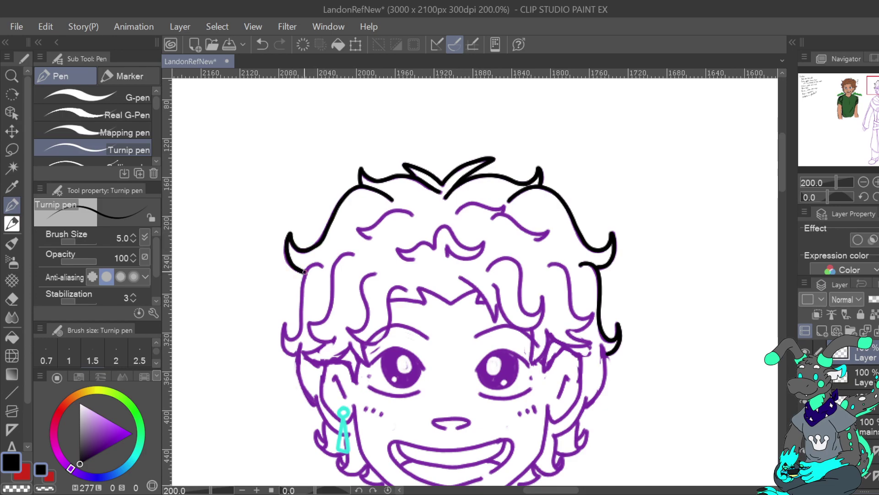
pyautogui.click(262, 45)
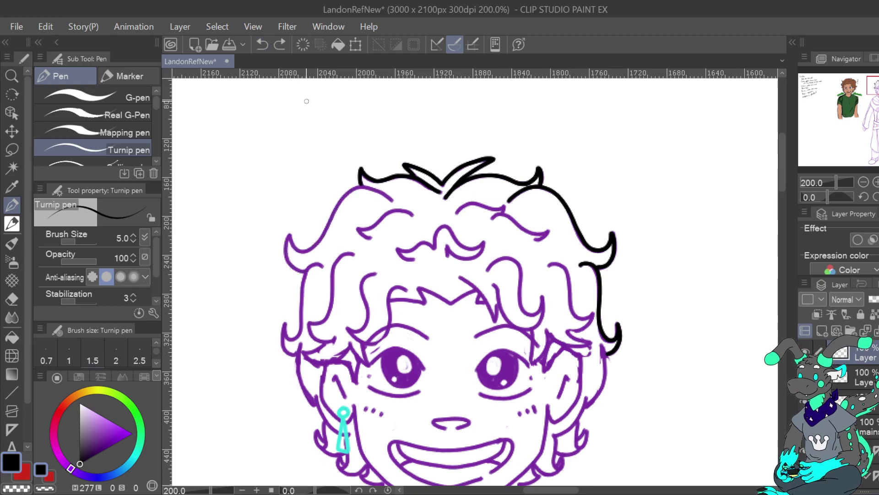
pyautogui.moveTo(391, 198)
pyautogui.mouseDown()
pyautogui.moveTo(552, 187)
pyautogui.moveTo(514, 174)
pyautogui.moveTo(494, 203)
pyautogui.mouseUp()
pyautogui.click(262, 44)
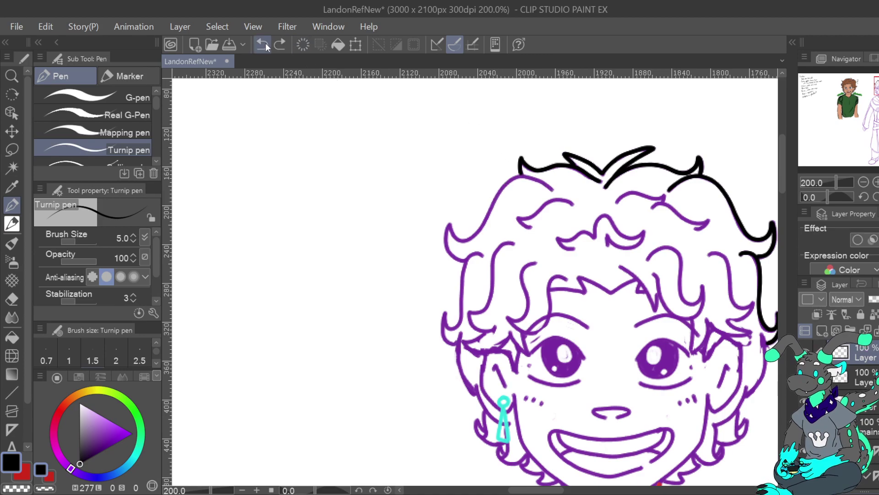
# Ink the matching upper hair lobe and the side lock with its curled tip on the earring side, using a view rotated 10 degrees for the lobe.
pyautogui.click(876, 197)
pyautogui.click(876, 197)
pyautogui.moveTo(874, 85); pyautogui.dragTo(878, 85)
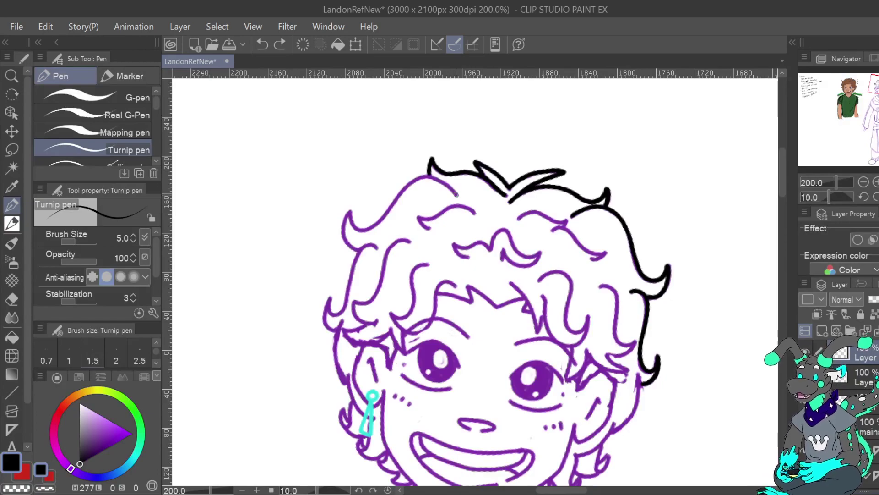
pyautogui.moveTo(445, 185)
pyautogui.mouseDown()
pyautogui.moveTo(407, 187)
pyautogui.moveTo(375, 226)
pyautogui.moveTo(355, 228)
pyautogui.moveTo(351, 213)
pyautogui.moveTo(360, 251)
pyautogui.mouseUp()
pyautogui.click(262, 45)
pyautogui.hotkey('ctrl', 'z')
pyautogui.hotkey('ctrl', 'y')
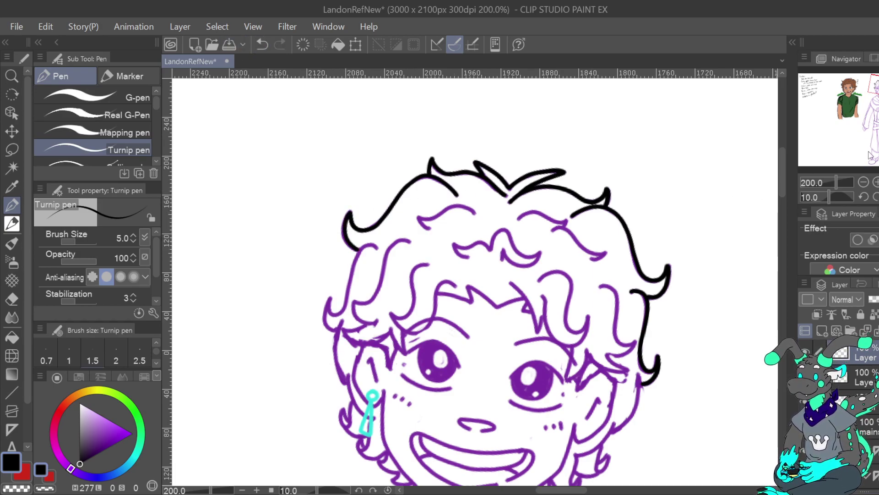
pyautogui.click(878, 197)
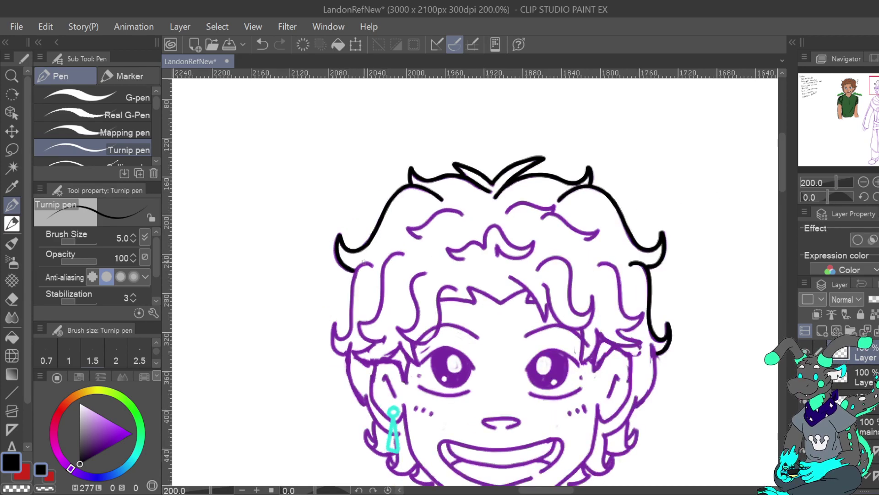
pyautogui.moveTo(374, 265)
pyautogui.mouseDown()
pyautogui.moveTo(361, 265)
pyautogui.moveTo(353, 282)
pyautogui.moveTo(345, 339)
pyautogui.moveTo(335, 325)
pyautogui.moveTo(332, 340)
pyautogui.moveTo(343, 356)
pyautogui.mouseUp()
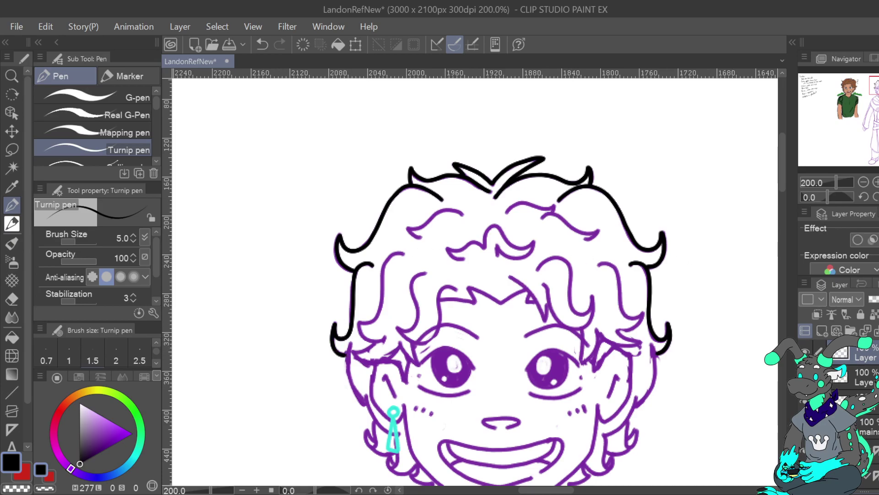
# Ink the outer hair contour behind both ears, from the side locks' curled tips down to below the ears.
pyautogui.click(878, 197)
pyautogui.moveTo(449, 348); pyautogui.dragTo(481, 244)
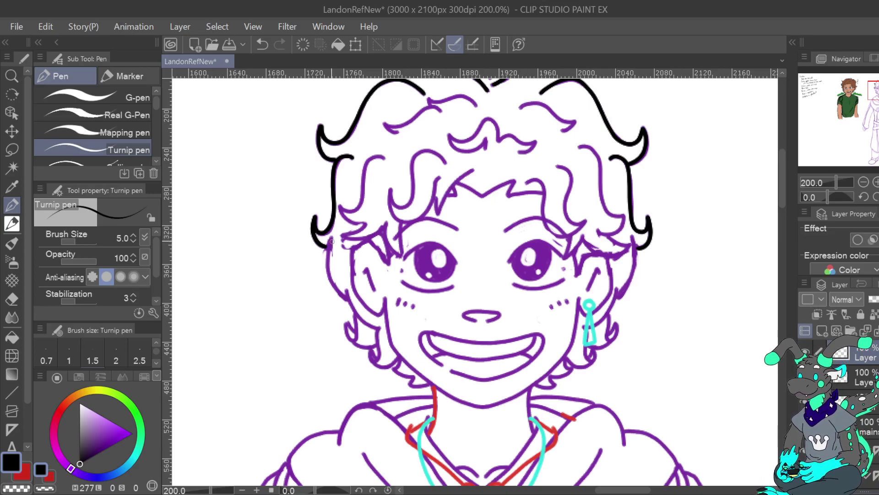
pyautogui.moveTo(331, 239)
pyautogui.mouseDown()
pyautogui.moveTo(326, 261)
pyautogui.moveTo(338, 288)
pyautogui.moveTo(380, 328)
pyautogui.mouseUp()
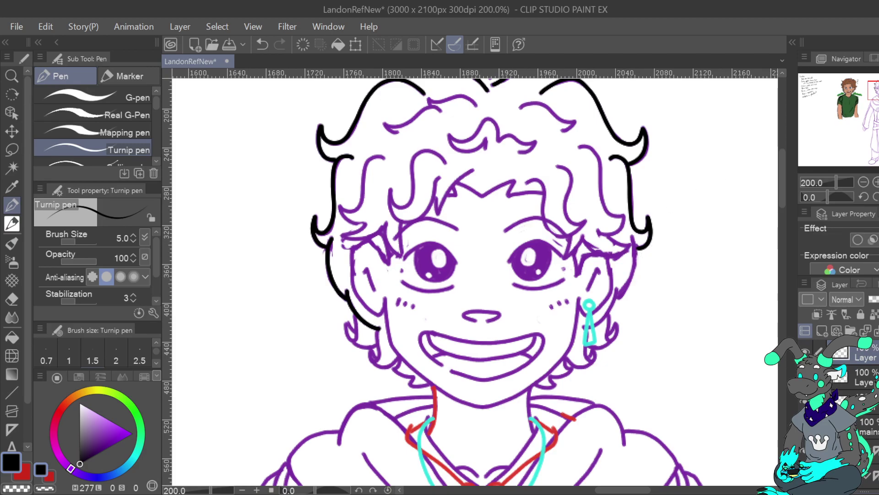
pyautogui.press('h')
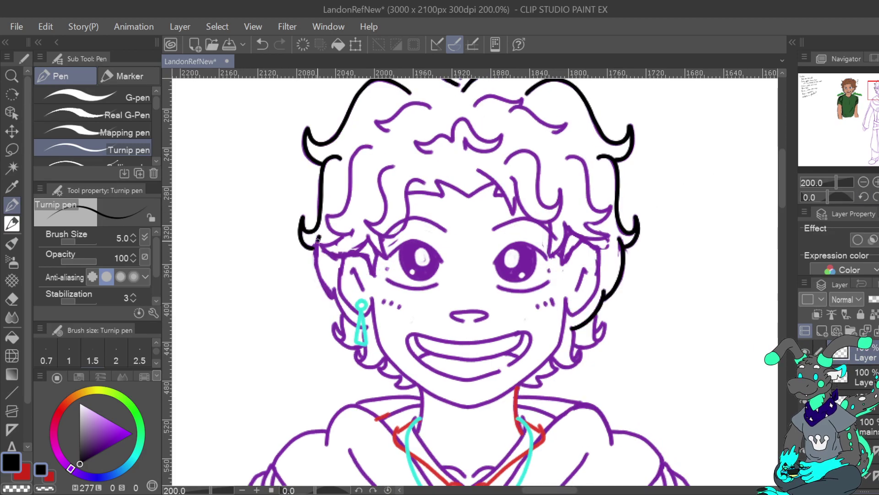
pyautogui.moveTo(318, 264); pyautogui.dragTo(333, 292)
pyautogui.click(262, 45)
pyautogui.moveTo(318, 237); pyautogui.dragTo(334, 294)
pyautogui.click(262, 44)
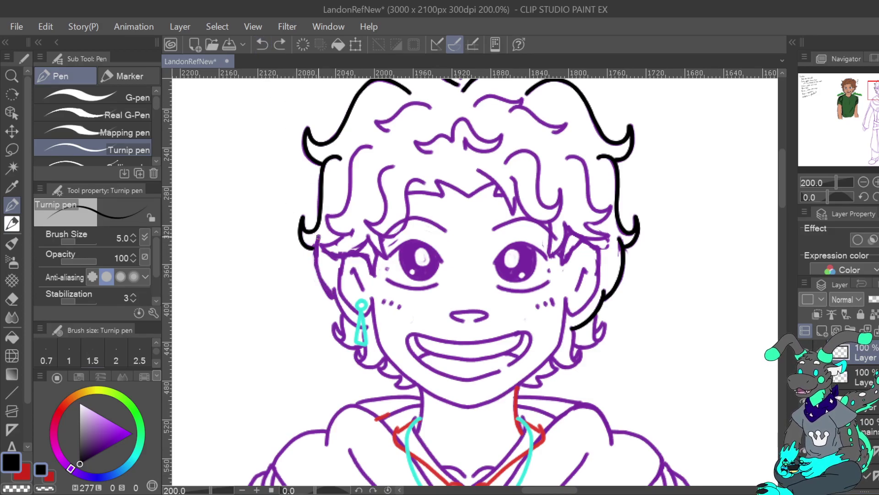
pyautogui.moveTo(317, 255)
pyautogui.mouseDown()
pyautogui.moveTo(319, 274)
pyautogui.moveTo(358, 328)
pyautogui.mouseUp()
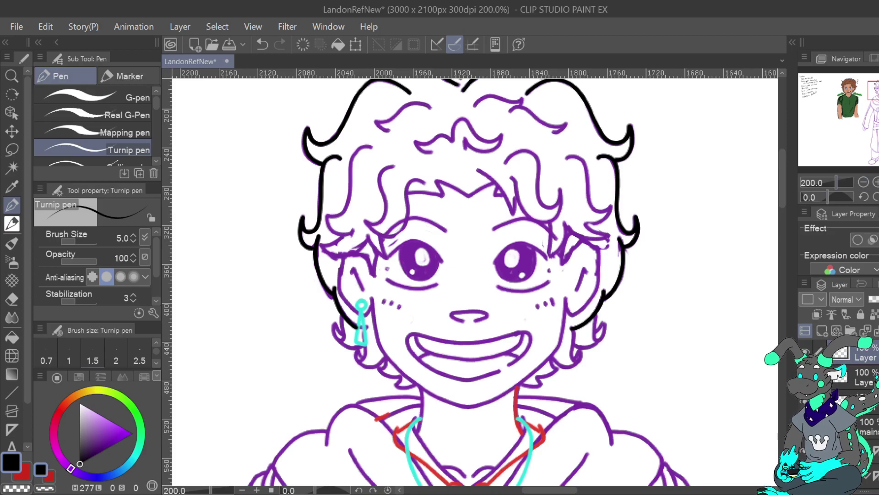
# Ink the two small hair curls below the ear on the side without the earring.
pyautogui.click(878, 197)
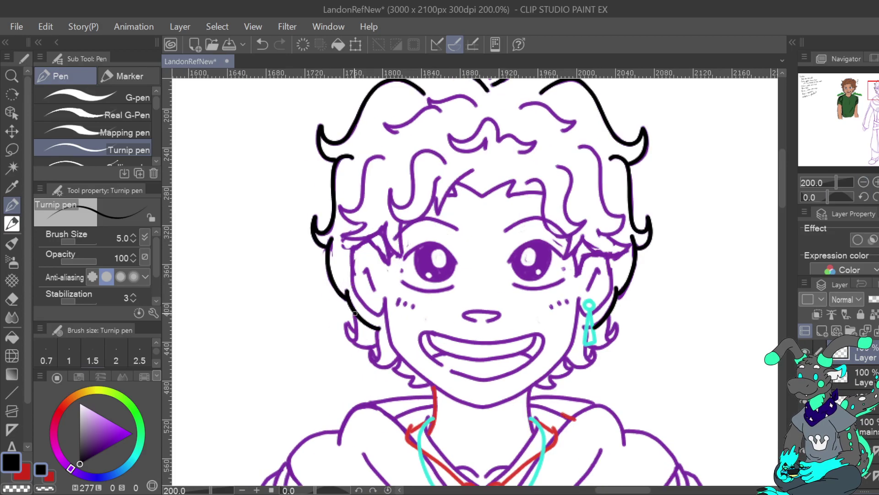
pyautogui.moveTo(356, 319)
pyautogui.mouseDown()
pyautogui.moveTo(357, 338)
pyautogui.moveTo(344, 323)
pyautogui.moveTo(355, 343)
pyautogui.moveTo(346, 319)
pyautogui.moveTo(354, 329)
pyautogui.mouseUp()
pyautogui.hotkey('ctrl', 'z')
pyautogui.moveTo(377, 335)
pyautogui.mouseDown()
pyautogui.moveTo(376, 361)
pyautogui.moveTo(370, 351)
pyautogui.moveTo(379, 358)
pyautogui.moveTo(382, 340)
pyautogui.moveTo(380, 366)
pyautogui.moveTo(399, 359)
pyautogui.moveTo(373, 360)
pyautogui.moveTo(400, 356)
pyautogui.mouseUp()
pyautogui.hotkey('ctrl', 'z')
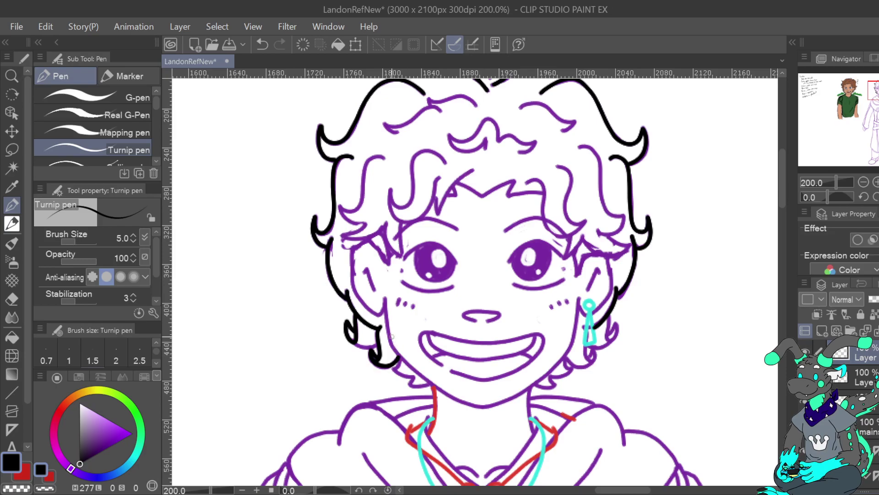
pyautogui.hotkey('ctrl', 'z')
# Erase the lower end of the hair contour behind the earring-side ear with the transparent colour and redraw it in black.
pyautogui.press('h')
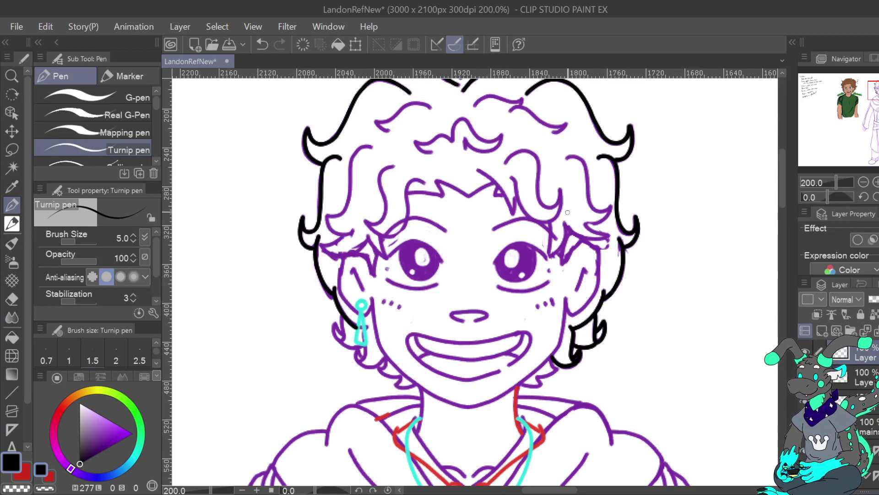
pyautogui.press('c')
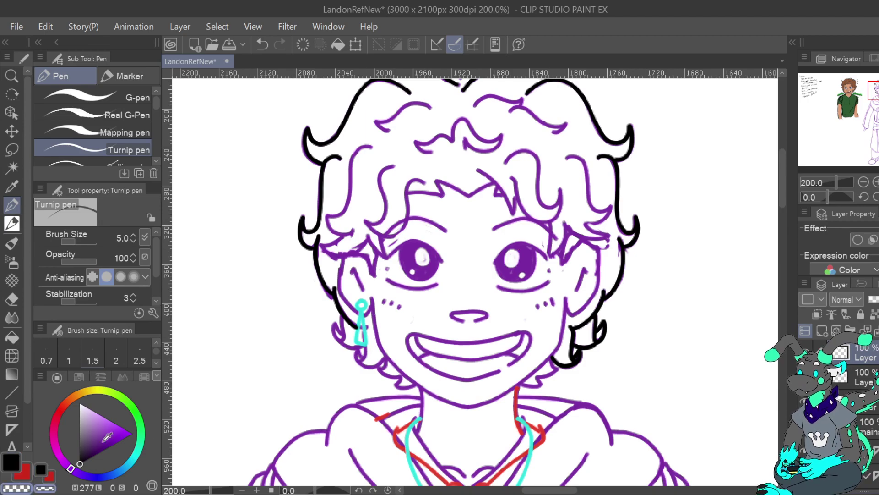
pyautogui.moveTo(335, 295); pyautogui.dragTo(355, 327)
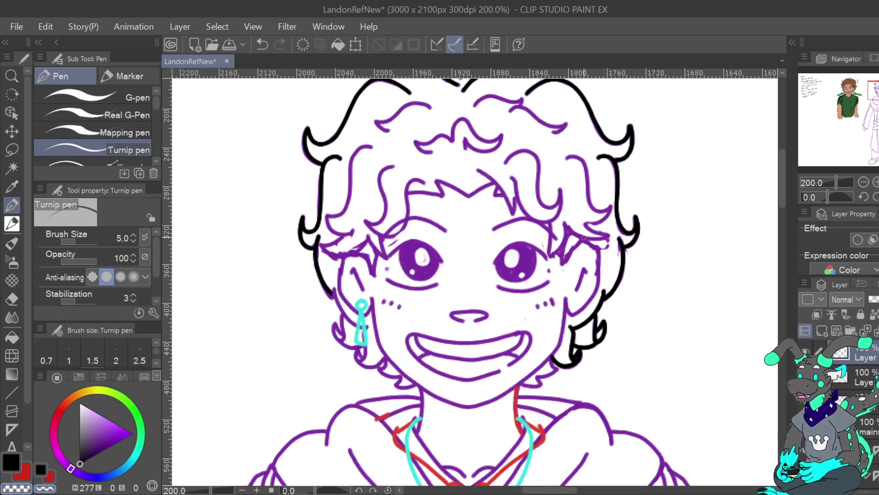
pyautogui.press('c')
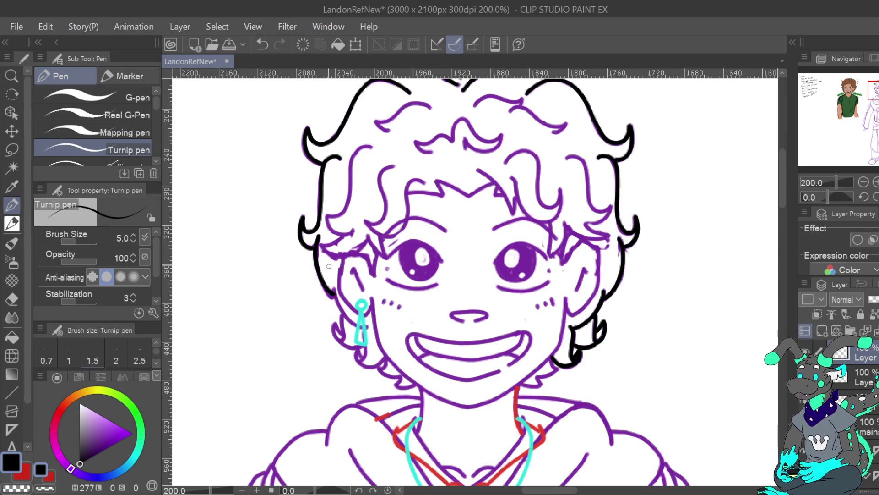
pyautogui.moveTo(334, 290); pyautogui.dragTo(358, 327)
pyautogui.hotkey('ctrl', 'z')
pyautogui.moveTo(337, 301); pyautogui.dragTo(354, 324)
# Set the pen's brush size to 3 and ink the earring's round stud in black over the cyan sketch.
pyautogui.doubleClick(134, 241)
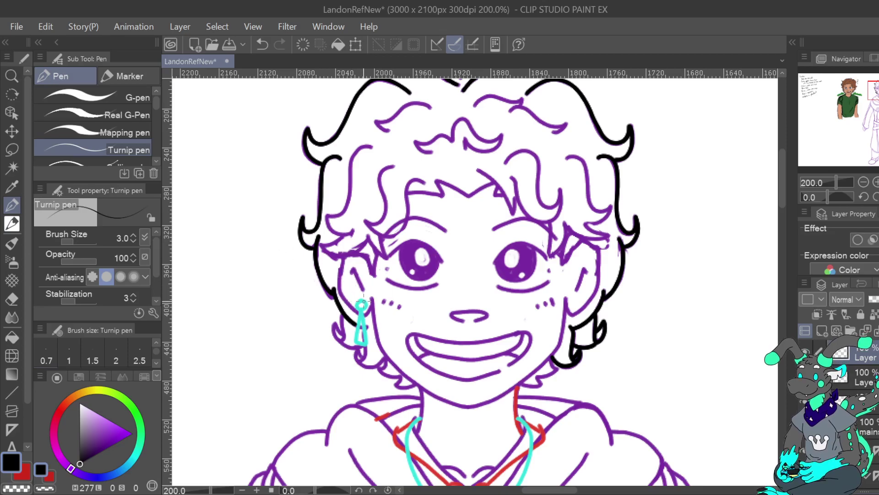
pyautogui.click(262, 44)
pyautogui.doubleClick(876, 182)
pyautogui.click(864, 182)
pyautogui.moveTo(878, 90); pyautogui.dragTo(875, 91)
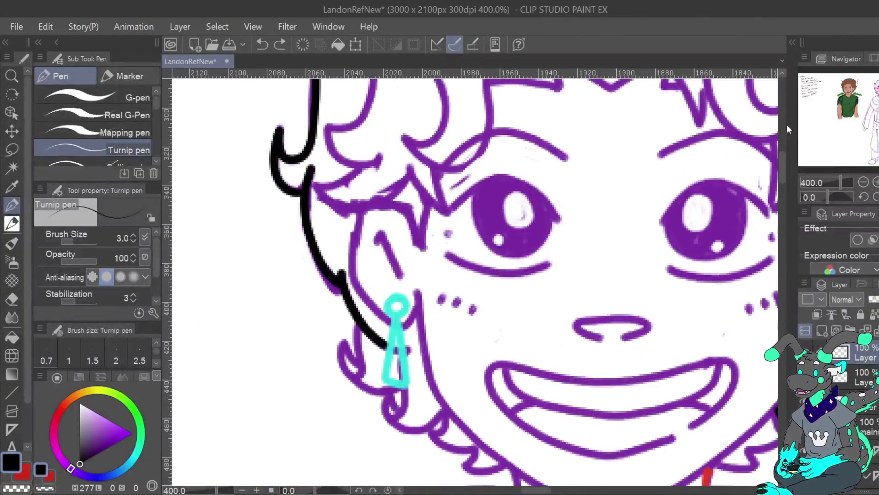
pyautogui.click(878, 197)
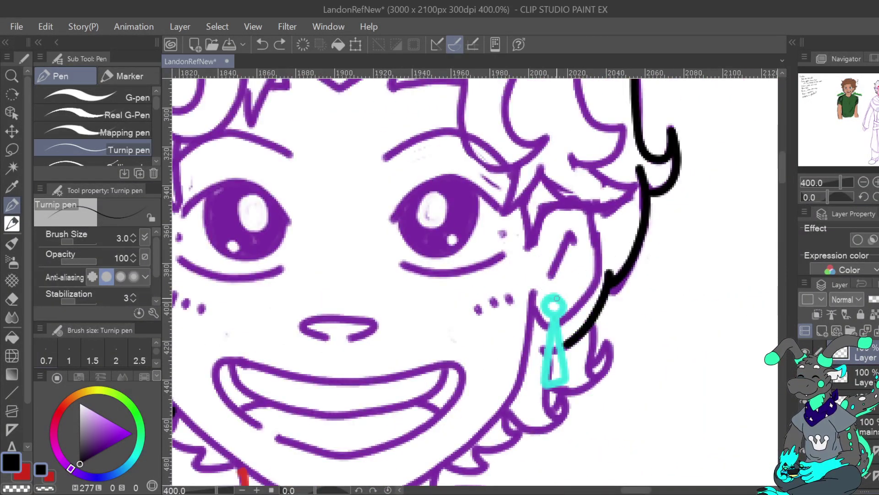
pyautogui.moveTo(555, 297)
pyautogui.mouseDown()
pyautogui.moveTo(551, 315)
pyautogui.moveTo(560, 306)
pyautogui.moveTo(558, 299)
pyautogui.moveTo(543, 380)
pyautogui.moveTo(565, 377)
pyautogui.moveTo(556, 317)
pyautogui.moveTo(548, 384)
pyautogui.moveTo(566, 381)
pyautogui.moveTo(556, 313)
pyautogui.mouseUp()
pyautogui.hotkey('ctrl', 'z')
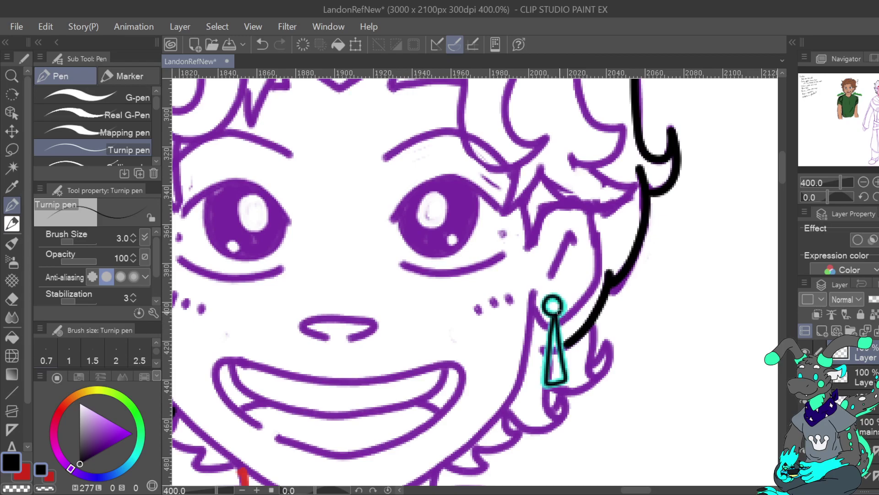
# Redraw the outline of the earring's narrow triangular pendant hanging from the round stud.
pyautogui.click(262, 44)
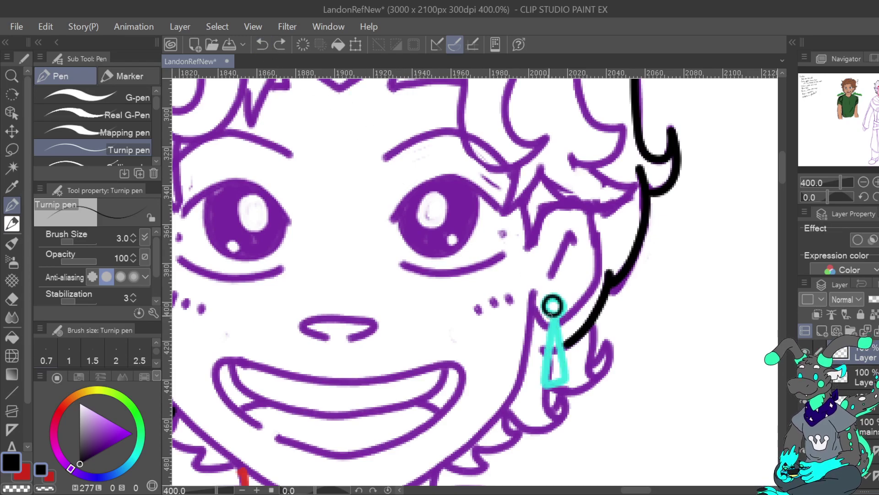
pyautogui.moveTo(552, 313)
pyautogui.mouseDown()
pyautogui.moveTo(544, 381)
pyautogui.moveTo(555, 385)
pyautogui.moveTo(568, 380)
pyautogui.moveTo(561, 312)
pyautogui.mouseUp()
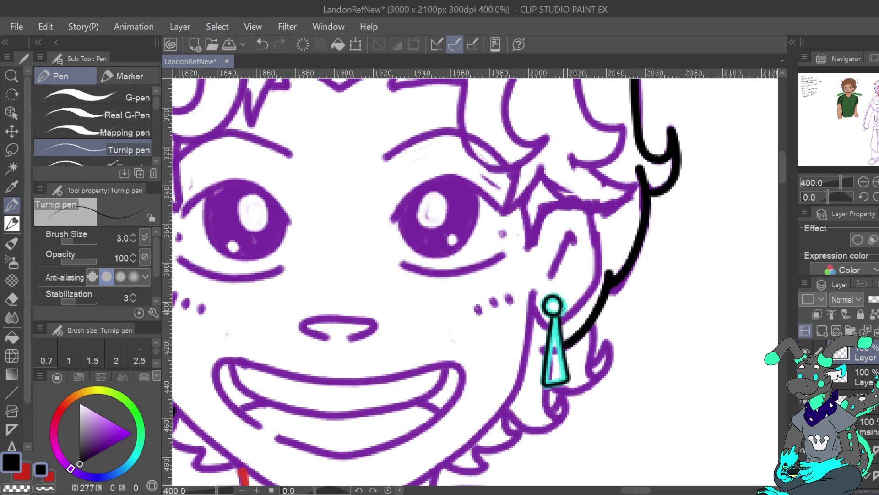
pyautogui.click(262, 44)
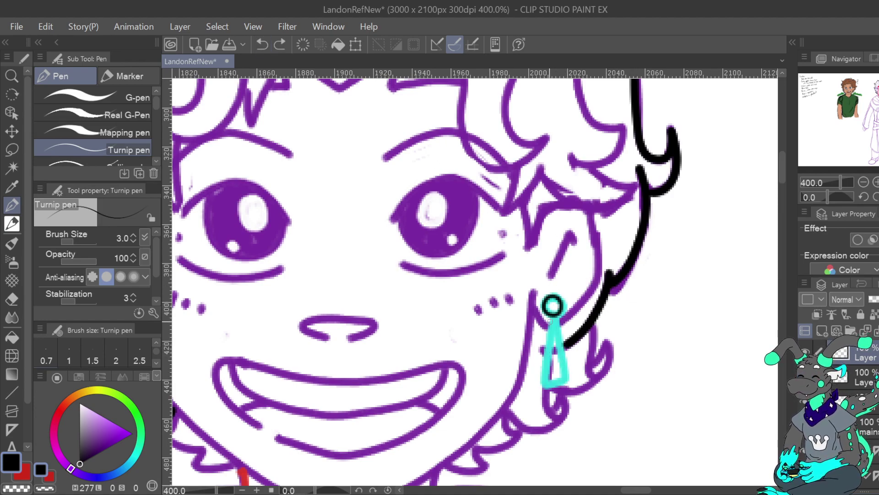
pyautogui.click(555, 316)
pyautogui.moveTo(554, 316)
pyautogui.mouseDown()
pyautogui.moveTo(568, 379)
pyautogui.moveTo(552, 383)
pyautogui.moveTo(545, 362)
pyautogui.moveTo(553, 310)
pyautogui.mouseUp()
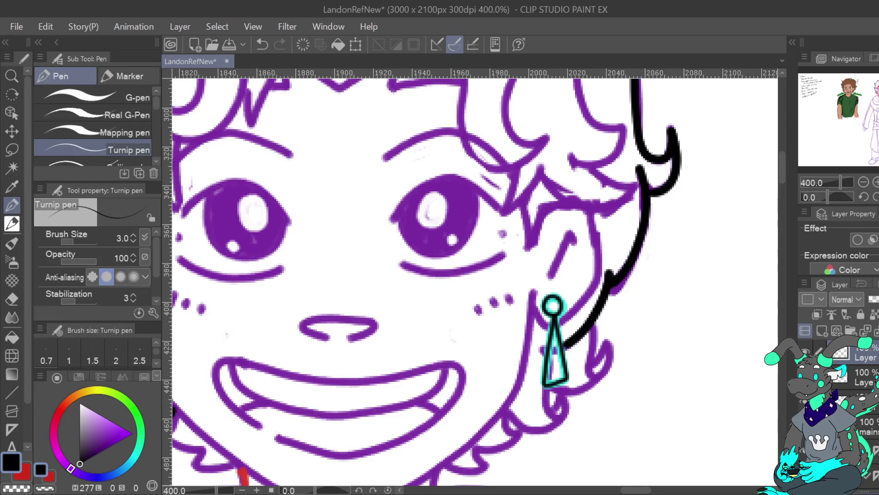
# Set the brush size back to 5 and continue the hair contour past the earring to its inner end.
pyautogui.press(']')
pyautogui.press(']')
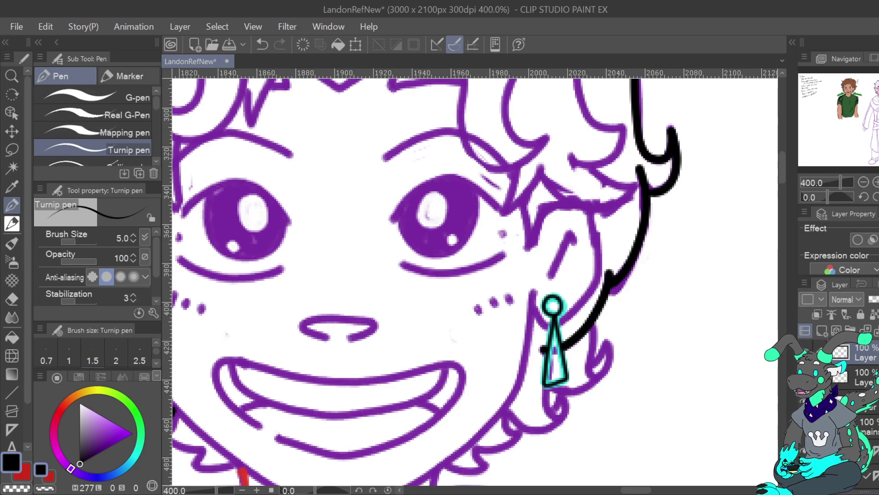
pyautogui.hotkey('ctrl', '-')
pyautogui.moveTo(486, 293)
pyautogui.mouseDown()
pyautogui.moveTo(623, 242)
pyautogui.moveTo(592, 282)
pyautogui.mouseUp()
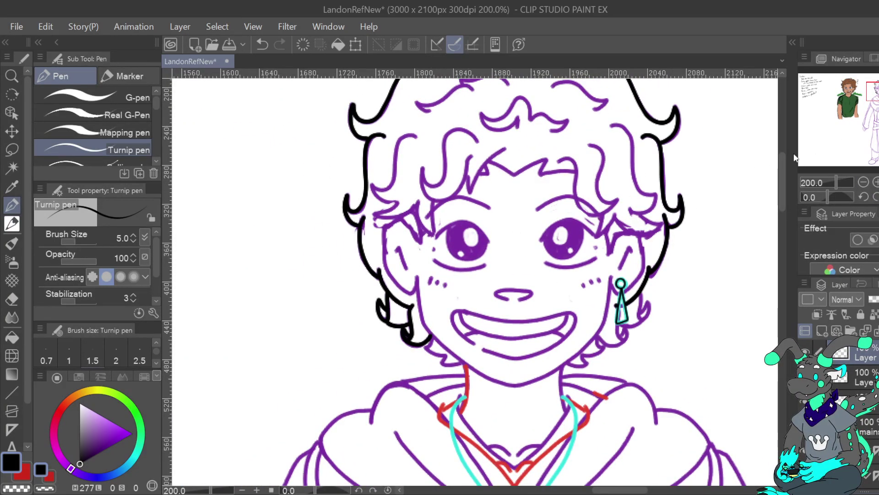
# Ink the two wavy strands below the crown, one on each side of the parting, in black.
pyautogui.click(878, 87)
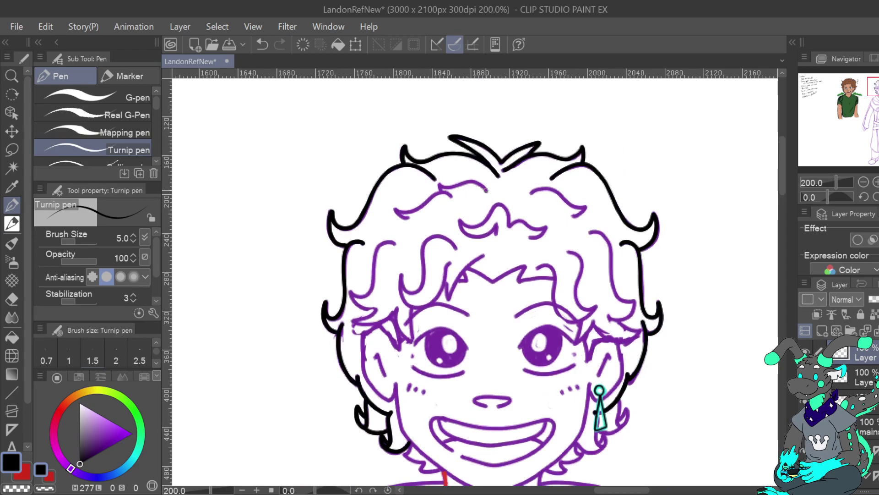
pyautogui.moveTo(486, 190)
pyautogui.mouseDown()
pyautogui.moveTo(441, 184)
pyautogui.moveTo(417, 209)
pyautogui.moveTo(445, 194)
pyautogui.moveTo(395, 211)
pyautogui.mouseUp()
pyautogui.click(262, 45)
pyautogui.click(262, 45)
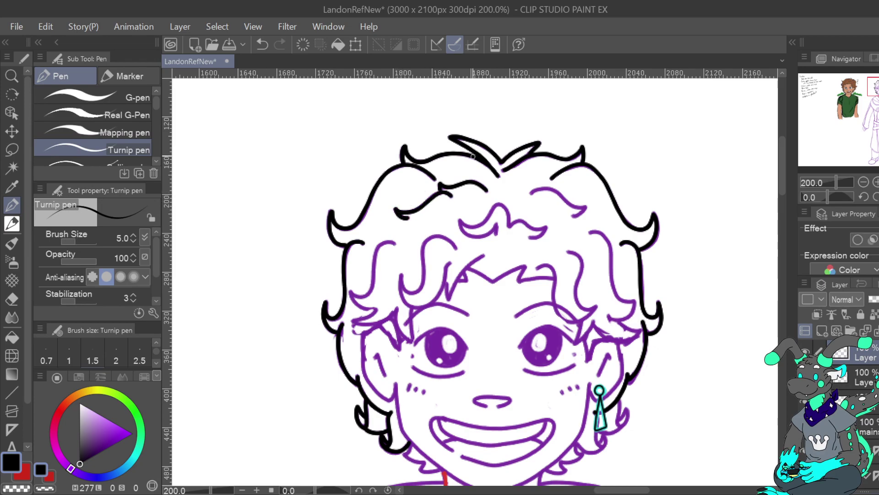
pyautogui.moveTo(530, 193)
pyautogui.mouseDown()
pyautogui.moveTo(570, 201)
pyautogui.moveTo(532, 192)
pyautogui.moveTo(553, 190)
pyautogui.moveTo(574, 216)
pyautogui.mouseUp()
pyautogui.hotkey('ctrl', 'z')
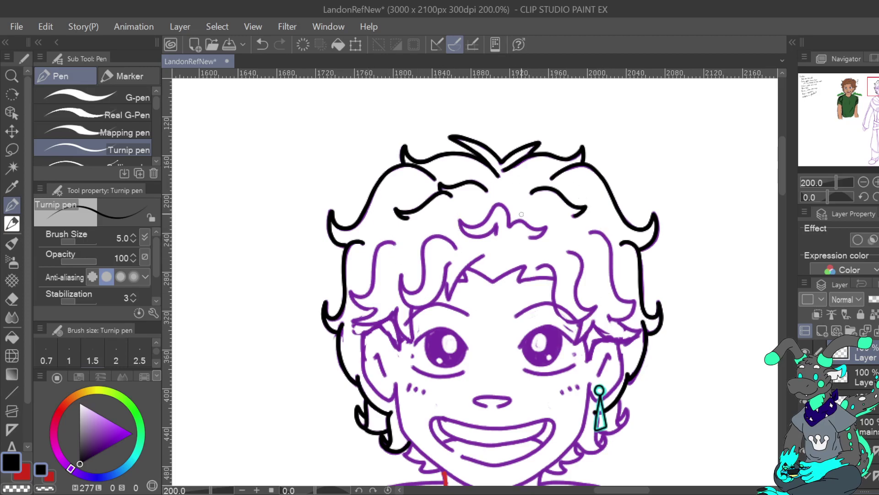
# Ink the small central curl above the forehead, including its flick toward the earring side.
pyautogui.moveTo(509, 226)
pyautogui.mouseDown()
pyautogui.moveTo(501, 205)
pyautogui.moveTo(477, 225)
pyautogui.moveTo(461, 219)
pyautogui.moveTo(465, 229)
pyautogui.moveTo(497, 223)
pyautogui.mouseUp()
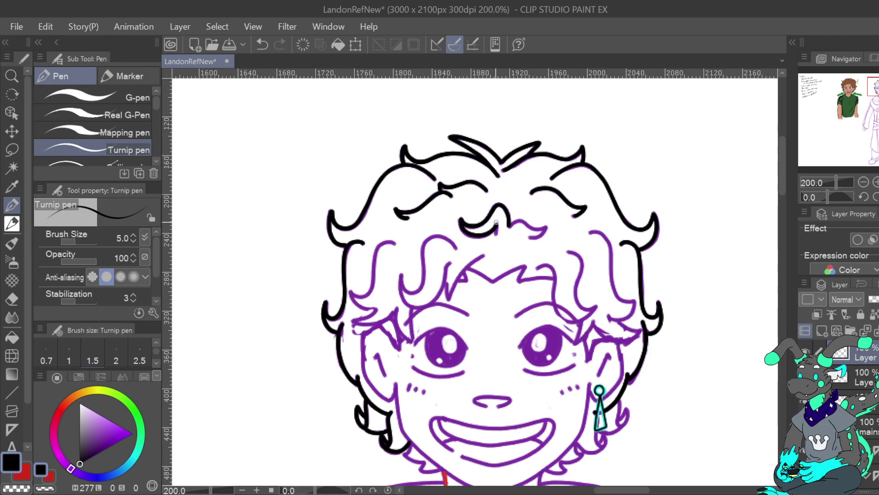
pyautogui.hotkey('ctrl', 'z')
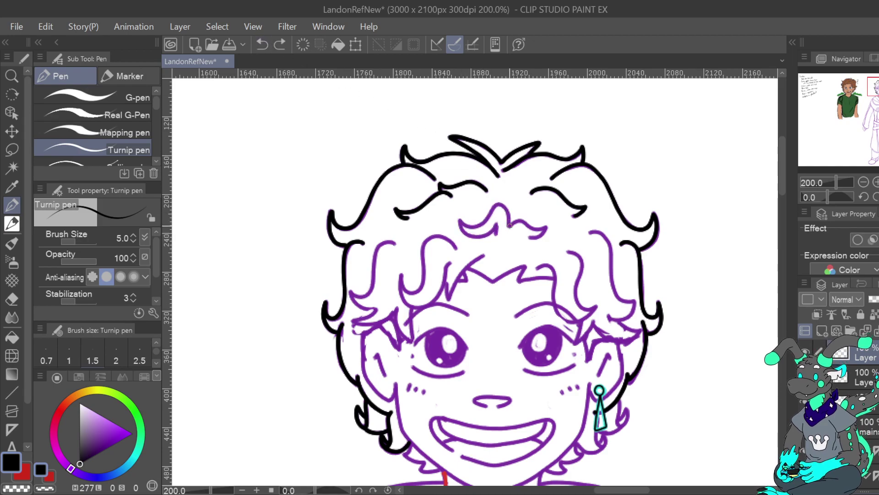
pyautogui.moveTo(491, 214)
pyautogui.mouseDown()
pyautogui.moveTo(462, 227)
pyautogui.moveTo(482, 236)
pyautogui.moveTo(495, 223)
pyautogui.moveTo(496, 231)
pyautogui.moveTo(505, 210)
pyautogui.moveTo(545, 228)
pyautogui.mouseUp()
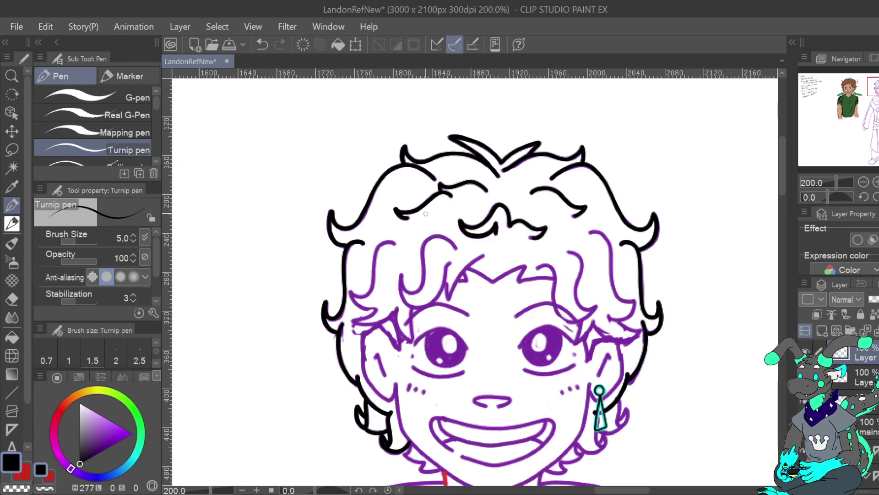
# Ink the side lock and the pointed hair tips above the ear without the earring.
pyautogui.moveTo(396, 244)
pyautogui.mouseDown()
pyautogui.moveTo(379, 247)
pyautogui.moveTo(362, 297)
pyautogui.moveTo(350, 297)
pyautogui.moveTo(375, 309)
pyautogui.mouseUp()
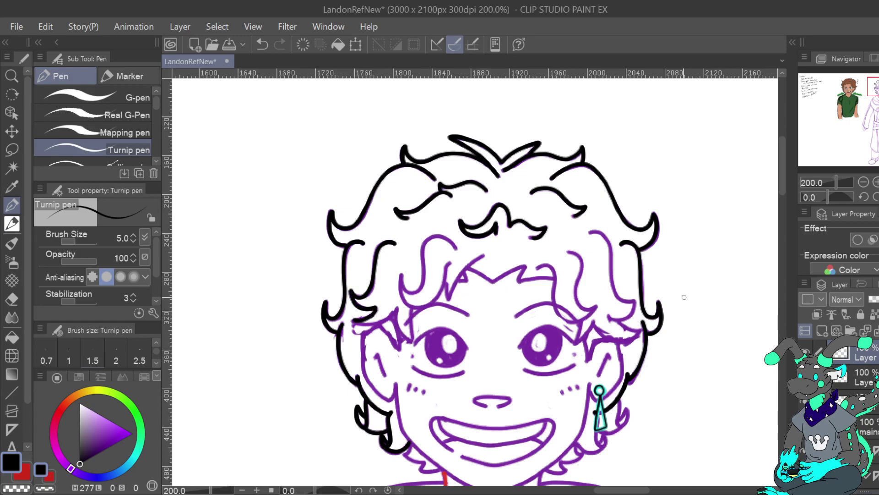
pyautogui.moveTo(354, 323); pyautogui.dragTo(394, 315)
pyautogui.moveTo(395, 307)
pyautogui.mouseDown()
pyautogui.moveTo(412, 341)
pyautogui.moveTo(409, 307)
pyautogui.mouseUp()
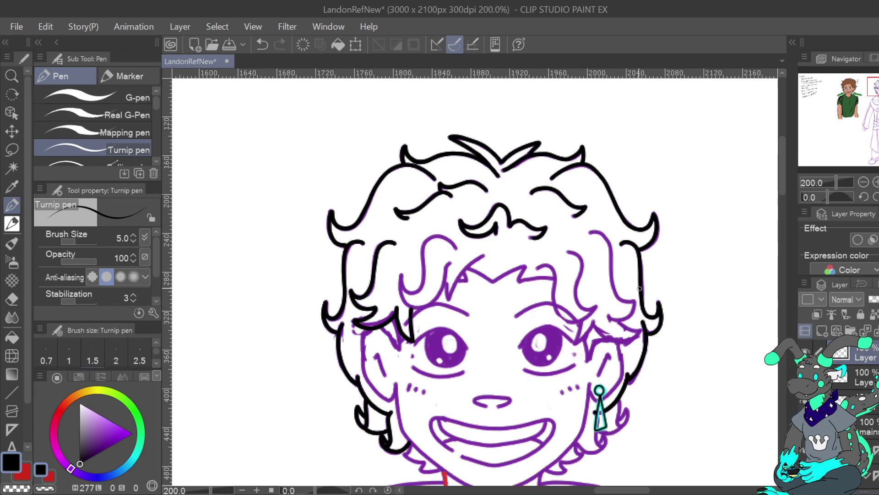
# Flip the canvas view, ink the side lock and pointed hair tips above the earring-side ear, and restore the view.
pyautogui.press('h')
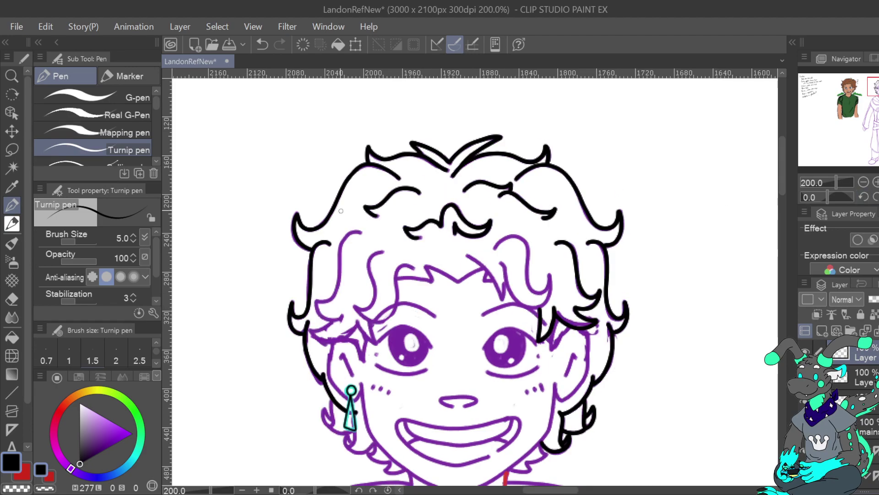
pyautogui.moveTo(360, 233)
pyautogui.mouseDown()
pyautogui.moveTo(341, 245)
pyautogui.moveTo(327, 300)
pyautogui.moveTo(316, 300)
pyautogui.moveTo(341, 318)
pyautogui.mouseUp()
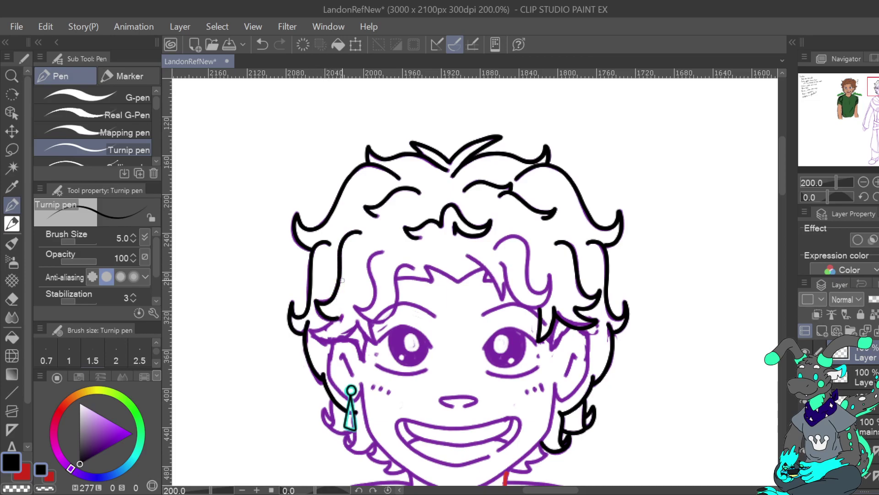
pyautogui.click(263, 45)
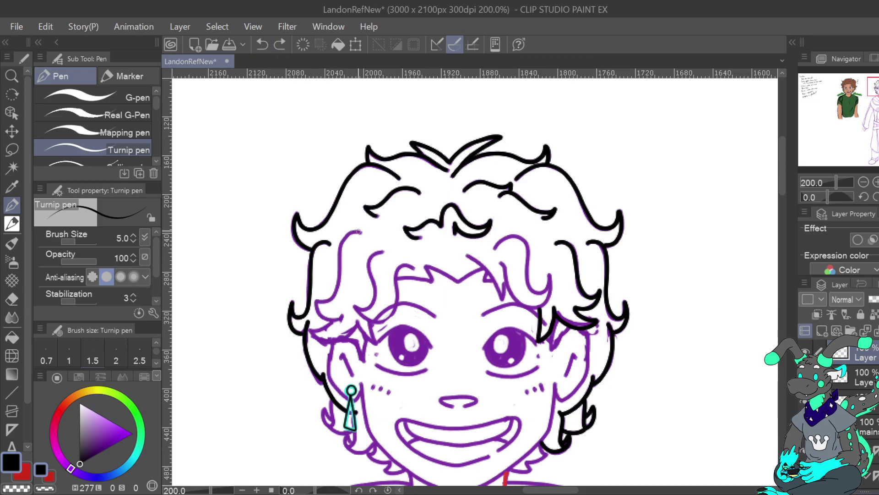
pyautogui.moveTo(360, 233)
pyautogui.mouseDown()
pyautogui.moveTo(338, 294)
pyautogui.moveTo(316, 297)
pyautogui.moveTo(340, 320)
pyautogui.mouseUp()
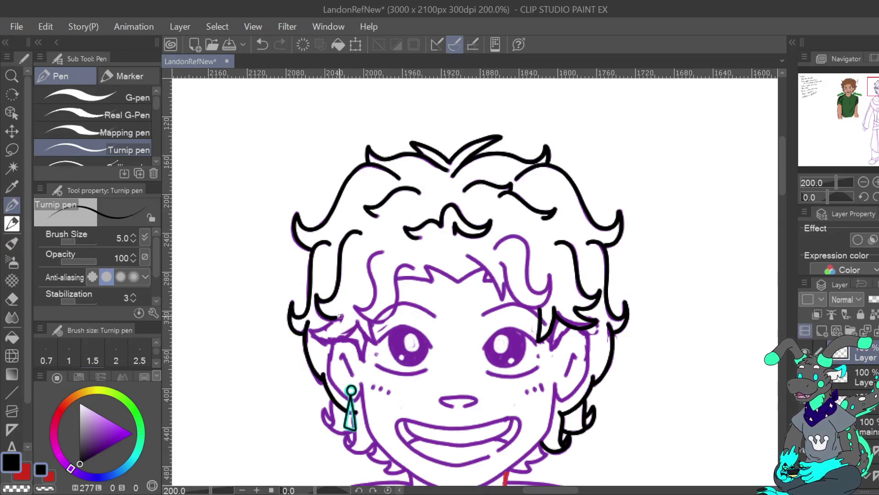
pyautogui.moveTo(340, 316)
pyautogui.mouseDown()
pyautogui.moveTo(313, 331)
pyautogui.moveTo(343, 339)
pyautogui.moveTo(358, 320)
pyautogui.moveTo(375, 342)
pyautogui.moveTo(372, 321)
pyautogui.mouseUp()
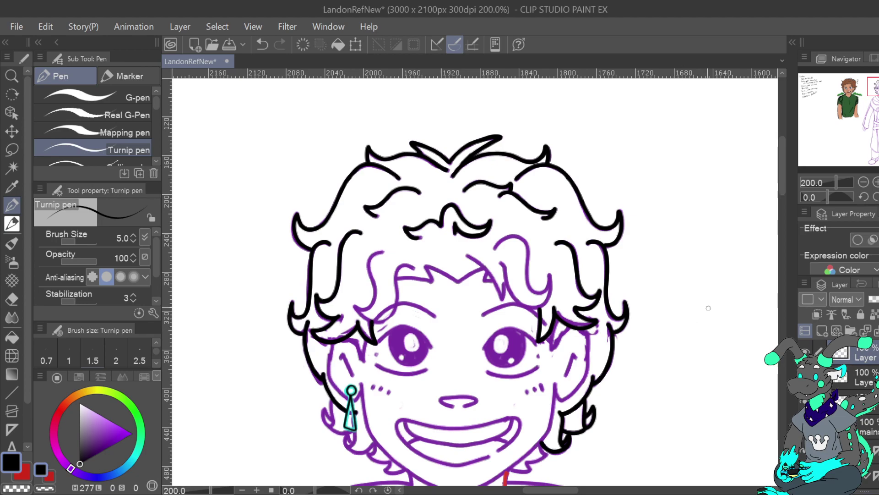
pyautogui.press('h')
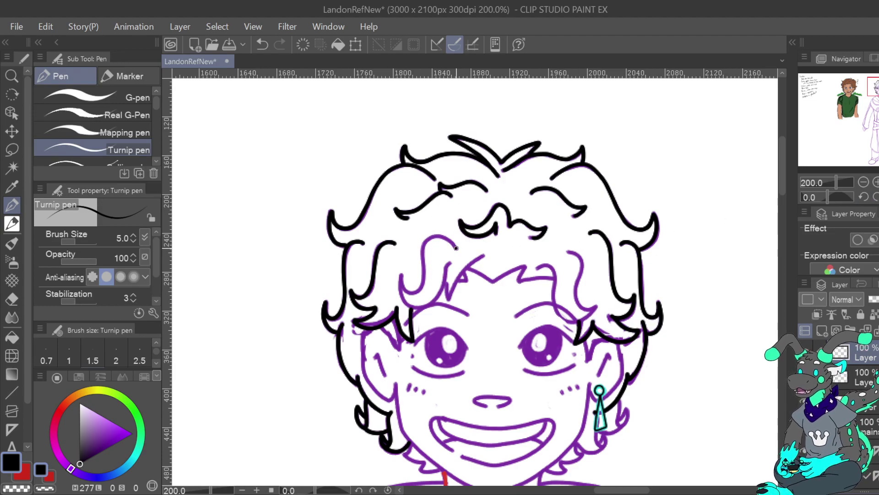
# Ink the inner curly bangs on both sides and the zigzag hairline across the forehead.
pyautogui.moveTo(433, 237)
pyautogui.mouseDown()
pyautogui.moveTo(416, 292)
pyautogui.moveTo(404, 273)
pyautogui.moveTo(400, 284)
pyautogui.moveTo(411, 306)
pyautogui.moveTo(438, 297)
pyautogui.moveTo(452, 262)
pyautogui.mouseUp()
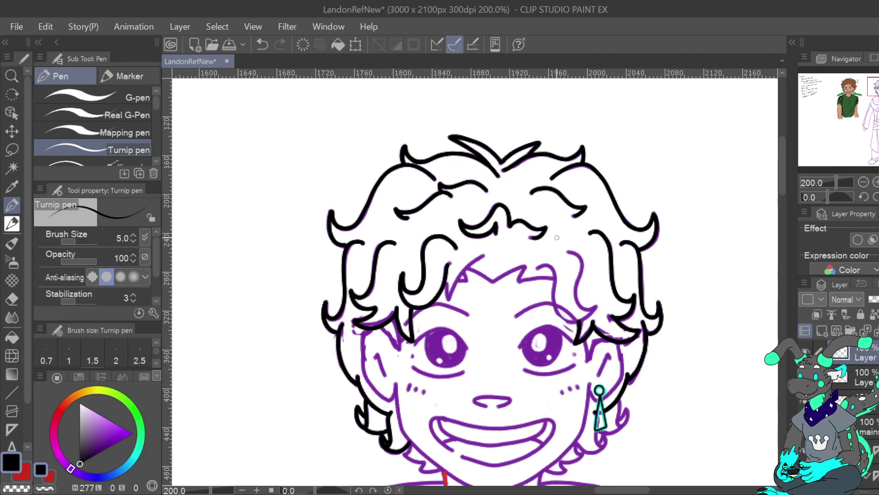
pyautogui.moveTo(582, 260)
pyautogui.mouseDown()
pyautogui.moveTo(581, 304)
pyautogui.moveTo(596, 305)
pyautogui.moveTo(576, 320)
pyautogui.moveTo(553, 298)
pyautogui.moveTo(540, 266)
pyautogui.mouseUp()
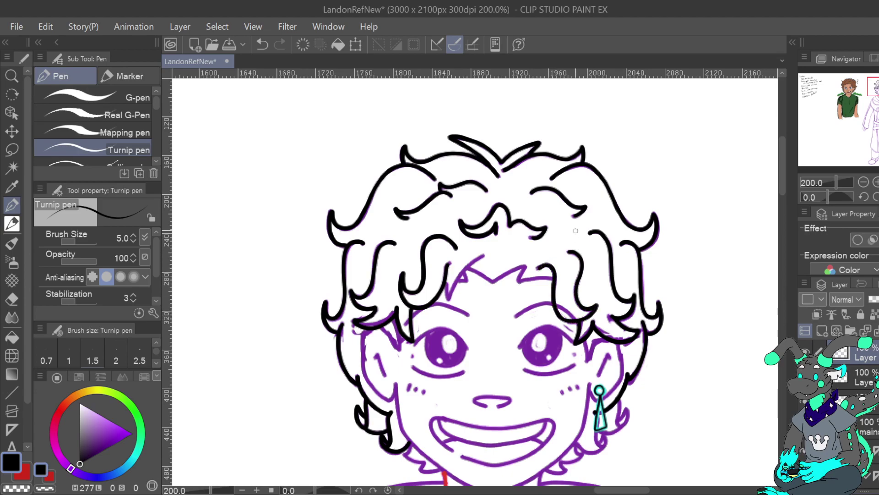
pyautogui.moveTo(485, 255); pyautogui.dragTo(446, 302)
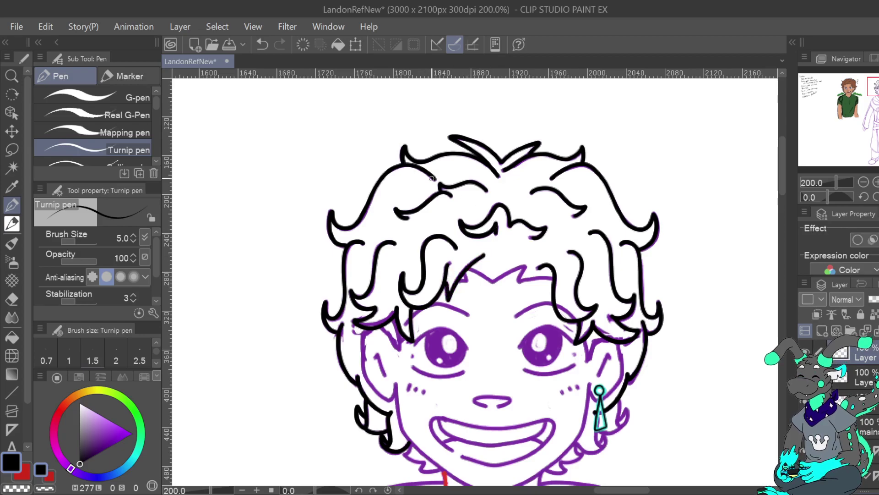
pyautogui.hotkey('ctrl', 'z')
pyautogui.moveTo(449, 298); pyautogui.dragTo(484, 254)
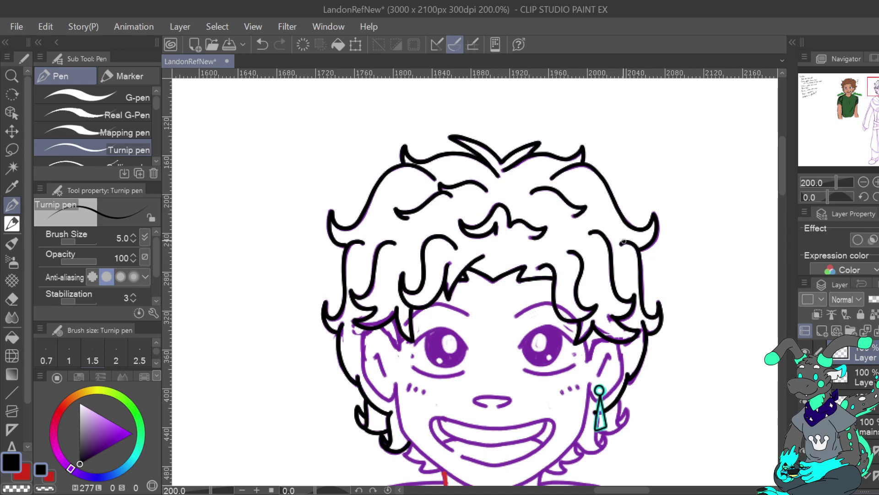
# Ink the outlines of both ears and the upper cheek edges running down from them.
pyautogui.moveTo(878, 86); pyautogui.dragTo(878, 89)
pyautogui.scroll(-2, 475, 282)
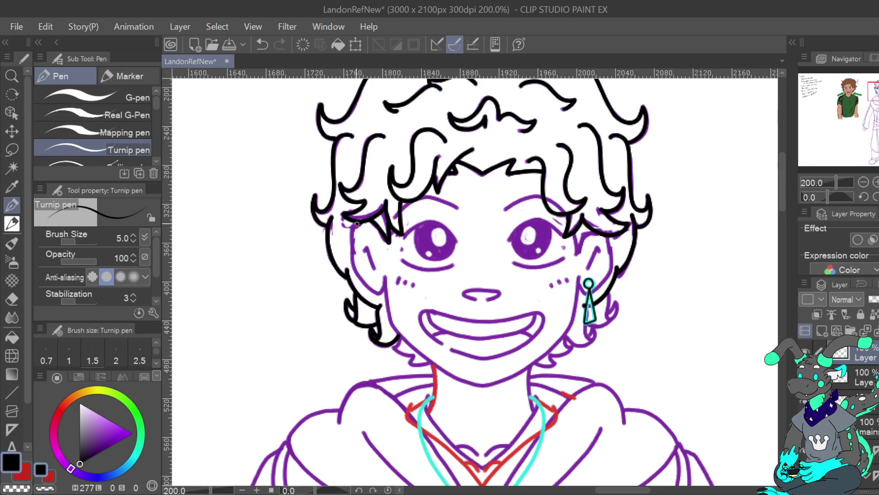
pyautogui.moveTo(352, 235); pyautogui.dragTo(366, 285)
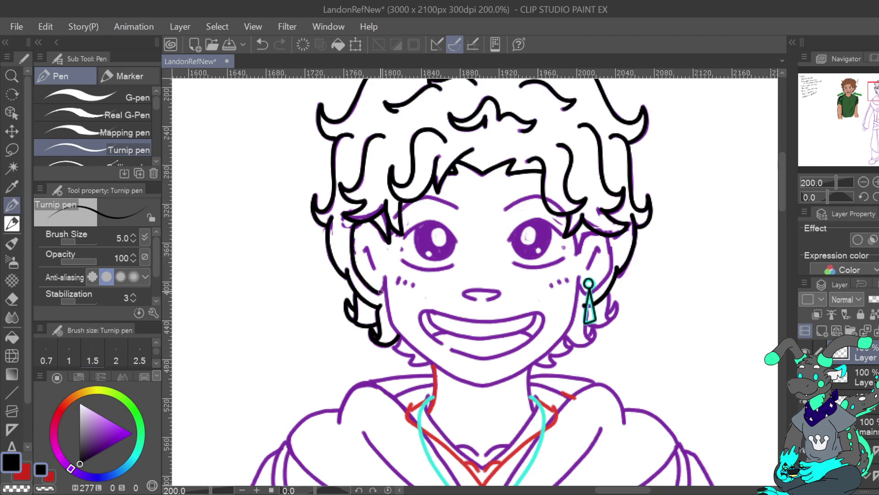
pyautogui.moveTo(574, 235); pyautogui.dragTo(577, 253)
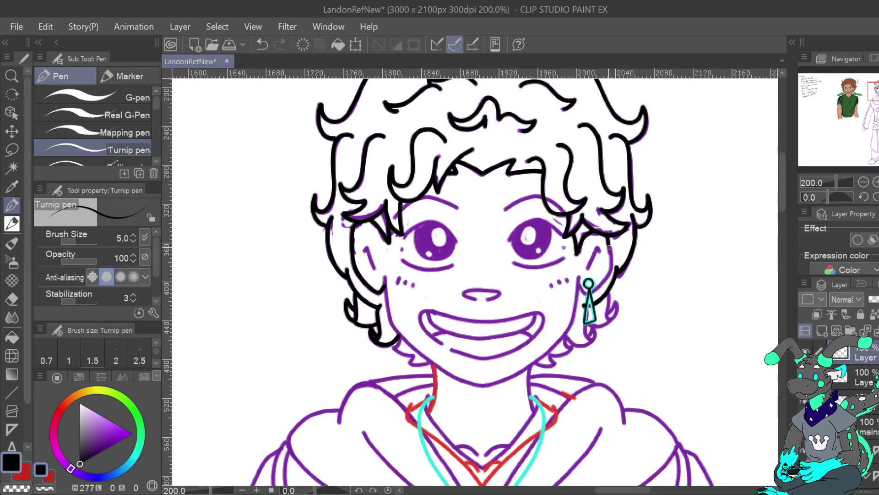
pyautogui.moveTo(611, 266); pyautogui.dragTo(592, 293)
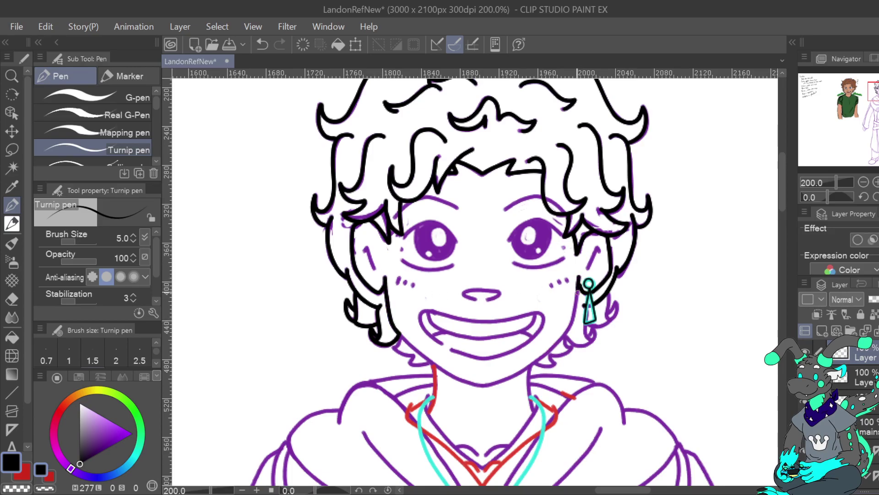
pyautogui.moveTo(575, 314); pyautogui.dragTo(569, 328)
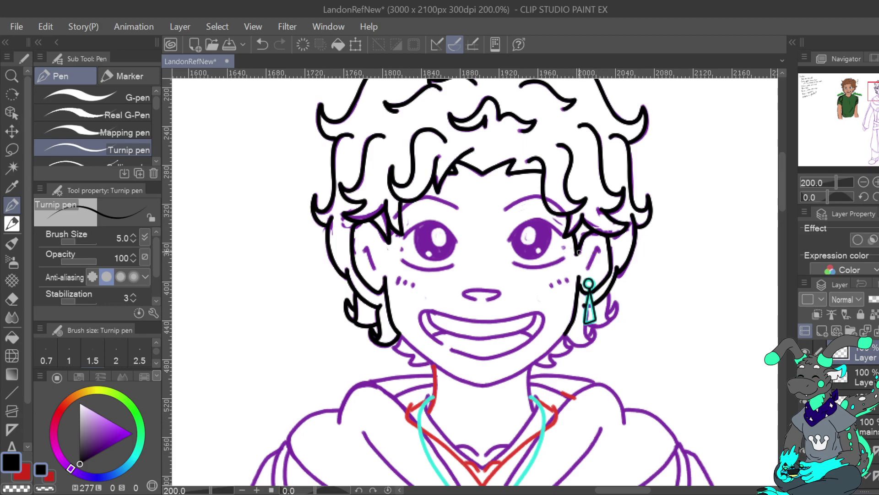
# Ink the jawline from the cheek without the earring to the chin with the view at 400% and rotated 45 degrees.
pyautogui.click(875, 182)
pyautogui.scroll(-5, 386, 263)
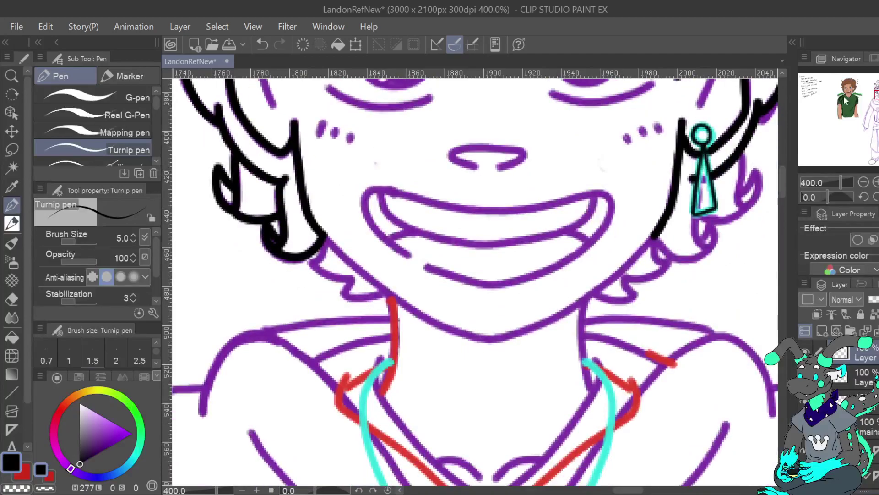
pyautogui.click(876, 197)
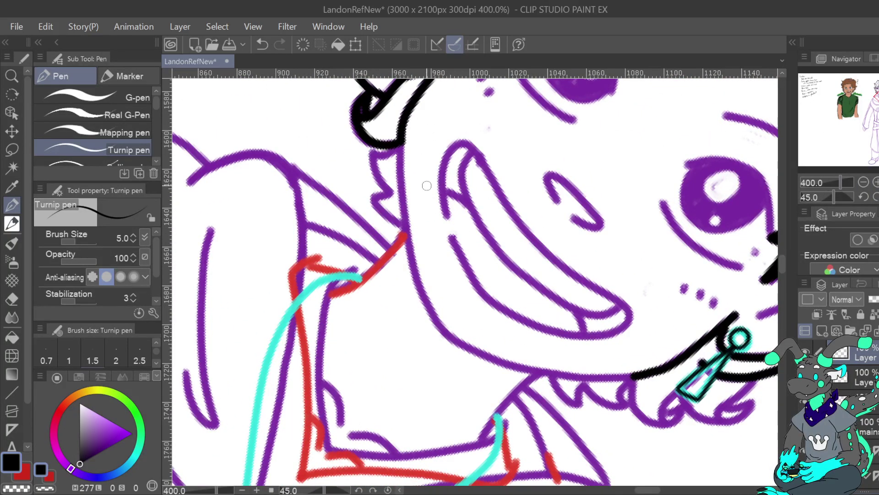
pyautogui.moveTo(401, 142)
pyautogui.mouseDown()
pyautogui.moveTo(408, 238)
pyautogui.moveTo(443, 329)
pyautogui.mouseUp()
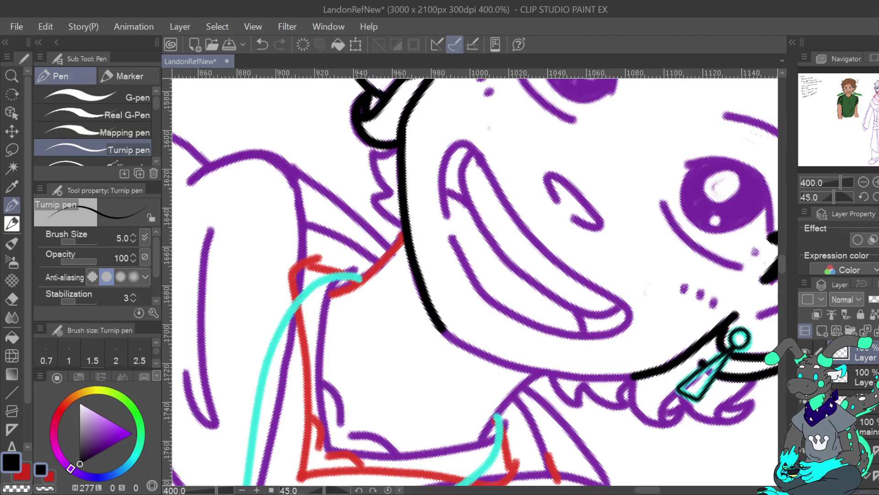
# Flip and rotate the view, ink the earring-side jawline between cheek and chin, and reset the view upright and unflipped.
pyautogui.press('h')
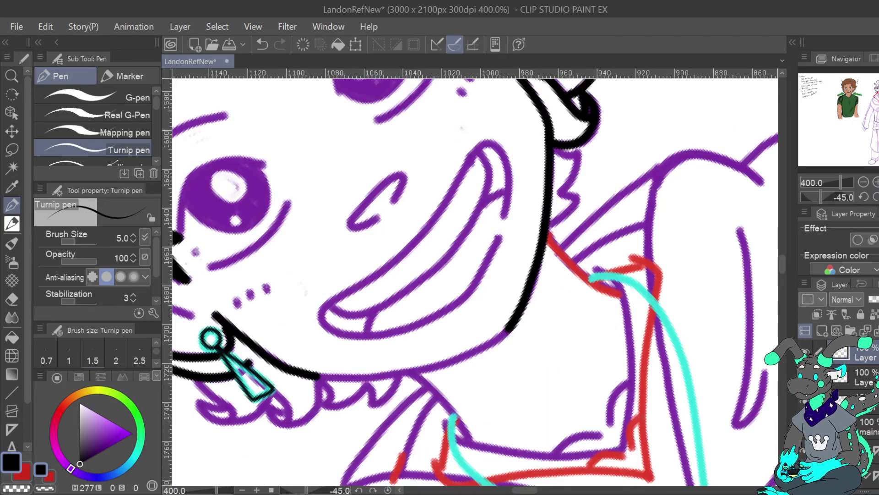
pyautogui.moveTo(481, 320); pyautogui.dragTo(511, 230)
pyautogui.press('^')
pyautogui.press('^')
pyautogui.press('^')
pyautogui.press('^')
pyautogui.press('^')
pyautogui.press('^')
pyautogui.press('^')
pyautogui.press('^')
pyautogui.press('^')
pyautogui.press('^')
pyautogui.press('^')
pyautogui.press('^')
pyautogui.press('^')
pyautogui.press('^')
pyautogui.press('^')
pyautogui.press('^')
pyautogui.press('^')
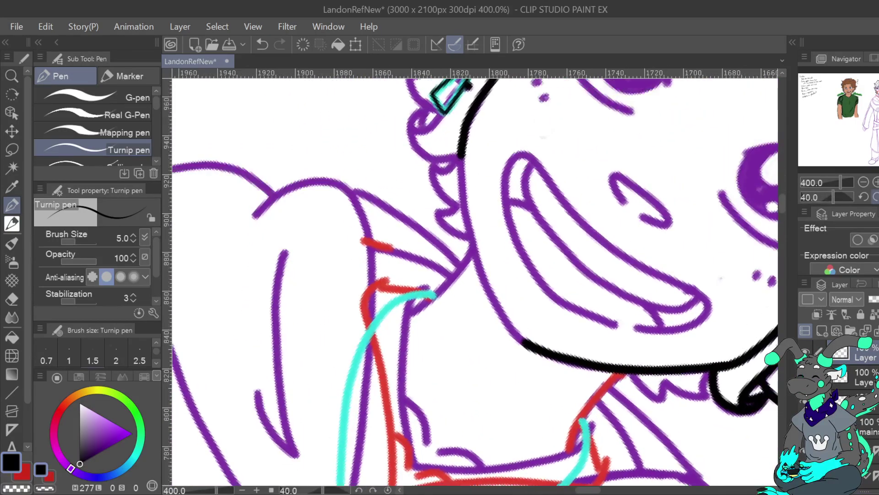
pyautogui.moveTo(461, 153); pyautogui.dragTo(465, 207)
pyautogui.hotkey('ctrl', 'z')
pyautogui.moveTo(461, 154)
pyautogui.mouseDown()
pyautogui.moveTo(482, 272)
pyautogui.moveTo(526, 344)
pyautogui.mouseUp()
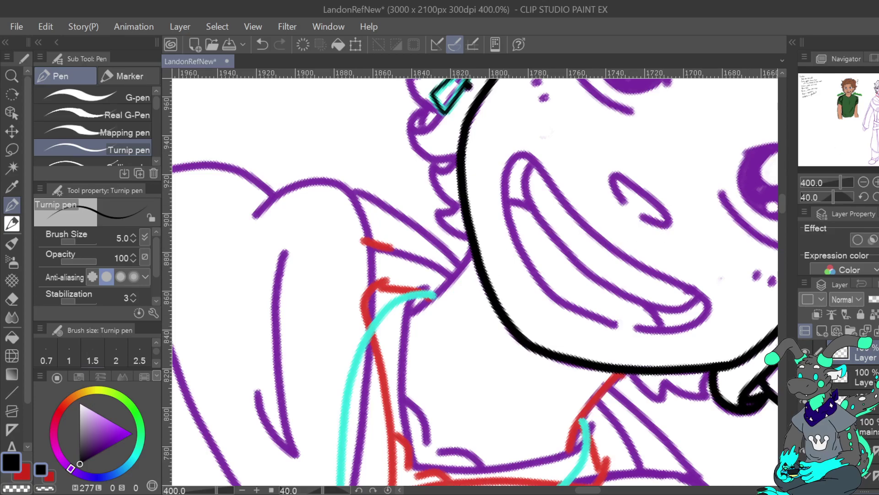
pyautogui.hotkey('ctrl', '@')
pyautogui.press('h')
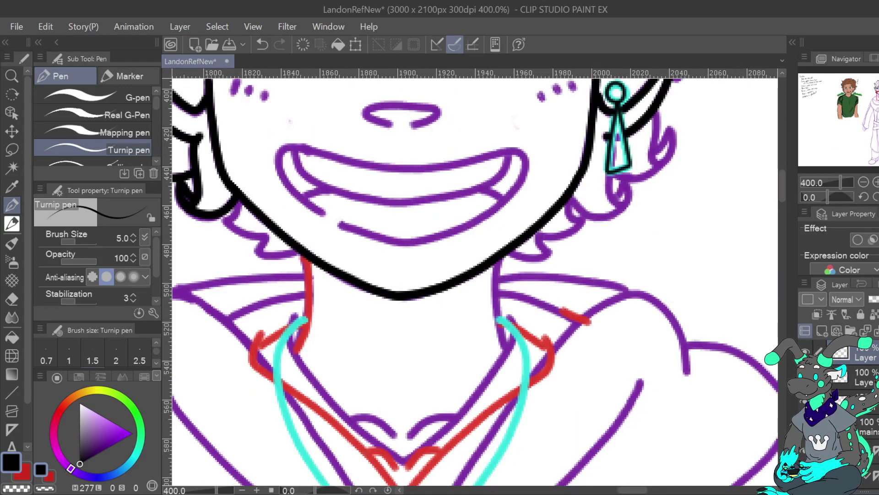
# Set the brush size to 3 and ink the short inner fold line in each ear.
pyautogui.moveTo(442, 197); pyautogui.dragTo(507, 368)
pyautogui.scroll(4, 475, 282)
pyautogui.hscroll(-1, 475, 282)
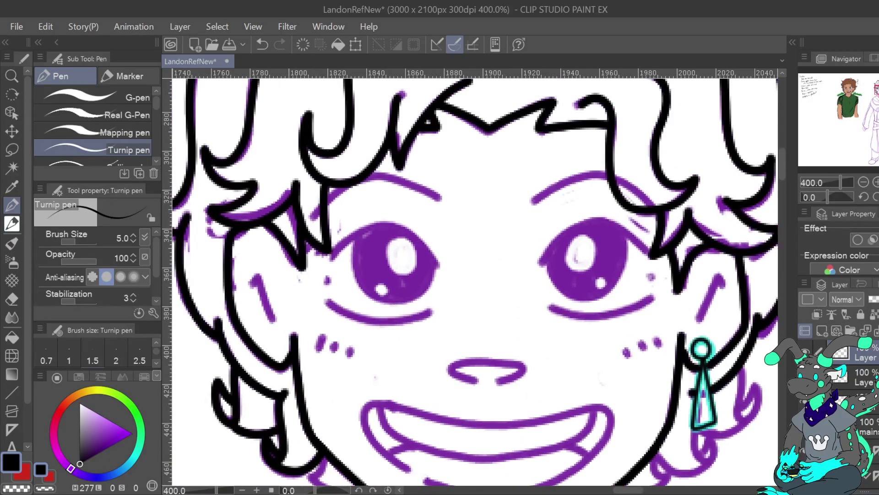
pyautogui.doubleClick(134, 241)
pyautogui.moveTo(258, 278); pyautogui.dragTo(259, 288)
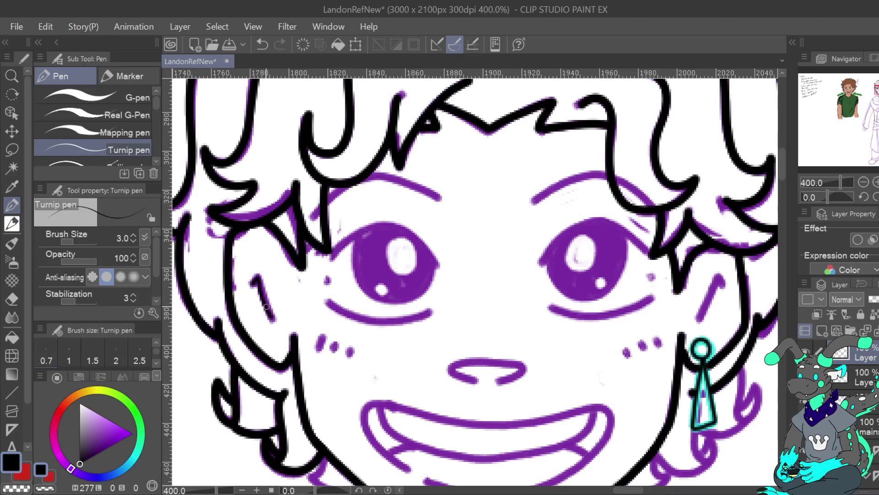
pyautogui.moveTo(720, 279); pyautogui.dragTo(699, 317)
# Set the brush size back to 5 and ink the jagged neck hair below the jaw on the side without the earring.
pyautogui.moveTo(878, 90); pyautogui.dragTo(878, 95)
pyautogui.click(133, 236)
pyautogui.click(133, 235)
pyautogui.moveTo(388, 197)
pyautogui.mouseDown()
pyautogui.moveTo(378, 226)
pyautogui.moveTo(416, 236)
pyautogui.moveTo(405, 251)
pyautogui.moveTo(434, 254)
pyautogui.mouseUp()
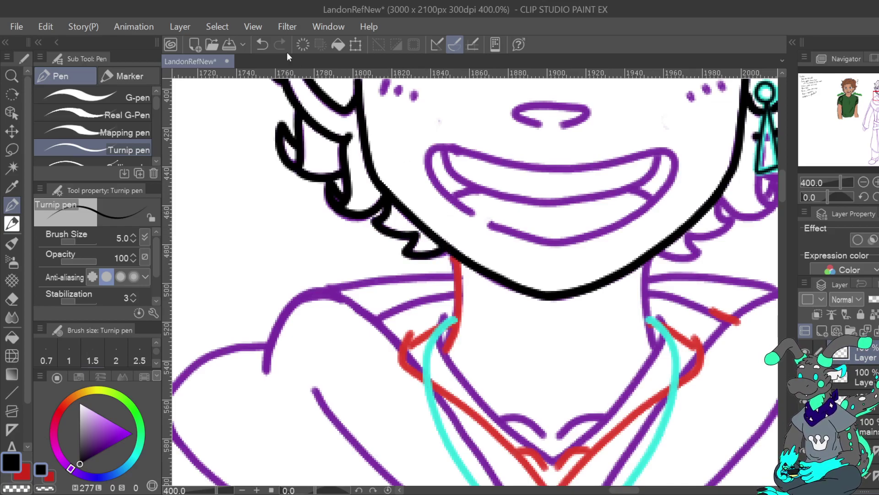
pyautogui.hotkey('ctrl', 'z')
pyautogui.moveTo(388, 198)
pyautogui.mouseDown()
pyautogui.moveTo(373, 223)
pyautogui.moveTo(420, 236)
pyautogui.moveTo(406, 252)
pyautogui.moveTo(433, 254)
pyautogui.moveTo(441, 242)
pyautogui.mouseUp()
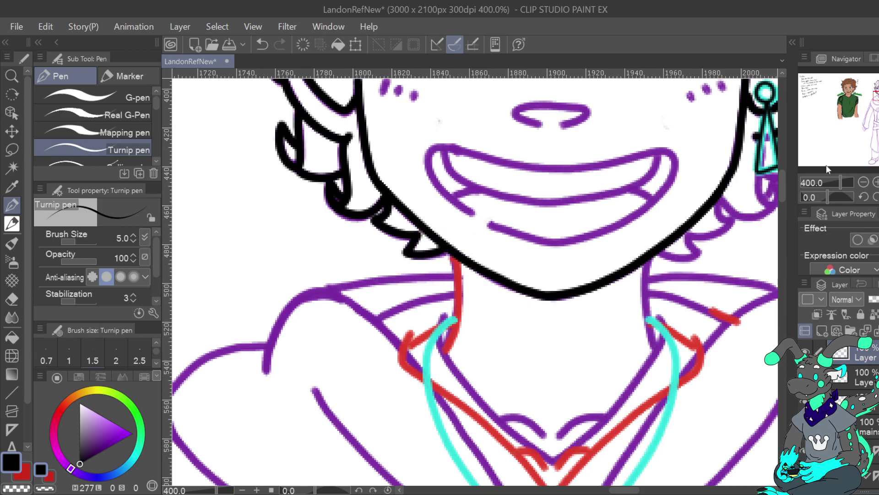
pyautogui.moveTo(732, 183); pyautogui.dragTo(498, 355)
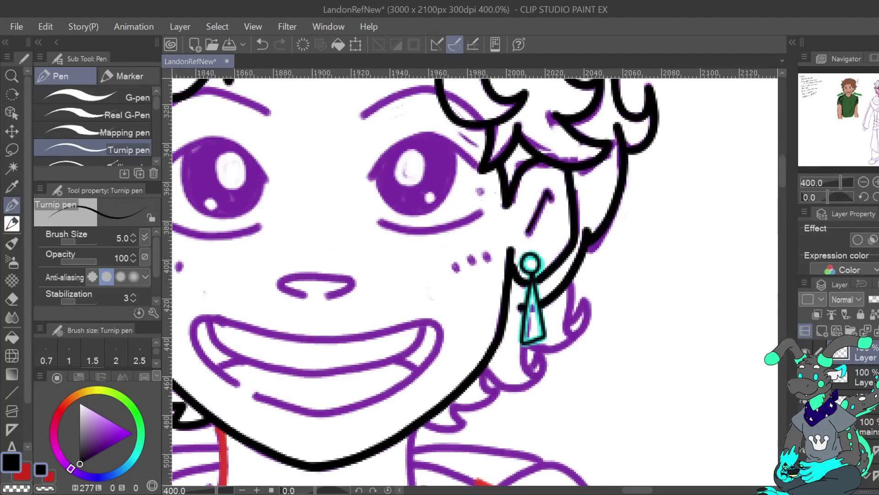
# Flip the view and ink the jagged neck hair below the ear and along the jaw on the earring side.
pyautogui.press('h')
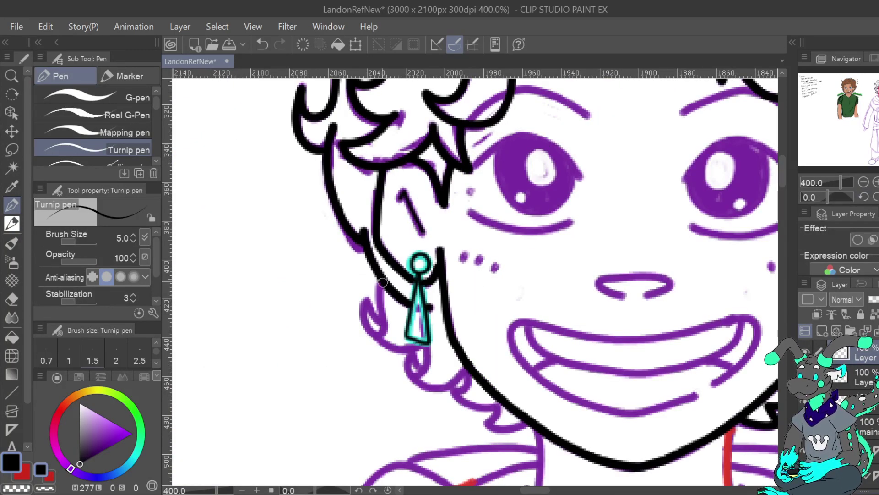
pyautogui.moveTo(381, 285)
pyautogui.mouseDown()
pyautogui.moveTo(386, 326)
pyautogui.moveTo(368, 336)
pyautogui.moveTo(364, 300)
pyautogui.moveTo(374, 316)
pyautogui.moveTo(381, 303)
pyautogui.mouseUp()
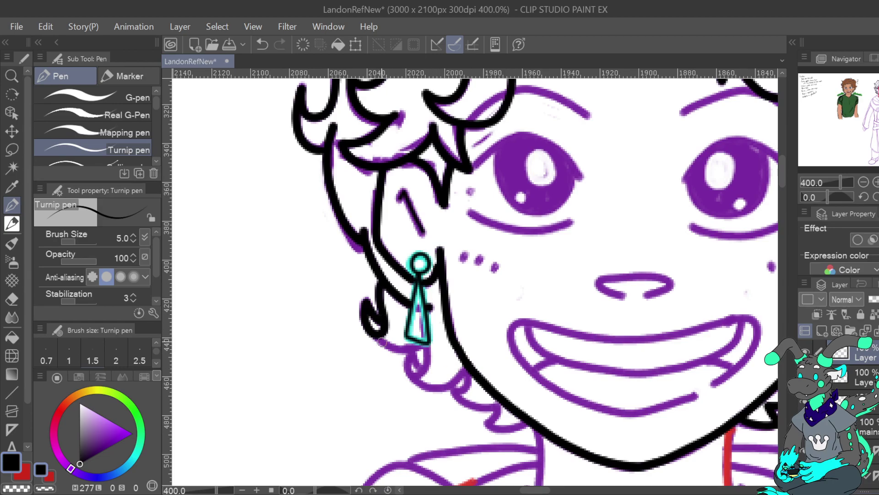
pyautogui.moveTo(376, 335)
pyautogui.mouseDown()
pyautogui.moveTo(398, 351)
pyautogui.moveTo(416, 346)
pyautogui.mouseUp()
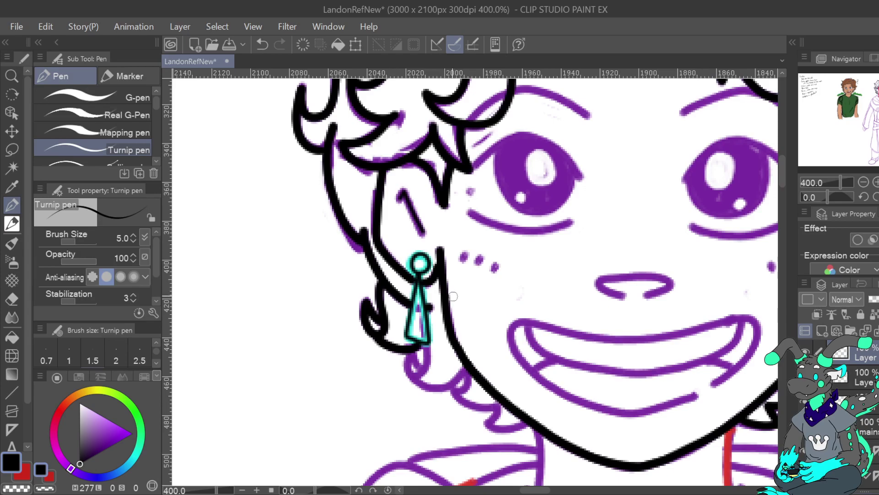
pyautogui.moveTo(430, 343)
pyautogui.mouseDown()
pyautogui.moveTo(413, 375)
pyautogui.moveTo(409, 351)
pyautogui.moveTo(422, 368)
pyautogui.moveTo(421, 355)
pyautogui.moveTo(414, 377)
pyautogui.moveTo(422, 384)
pyautogui.moveTo(437, 387)
pyautogui.moveTo(466, 362)
pyautogui.mouseUp()
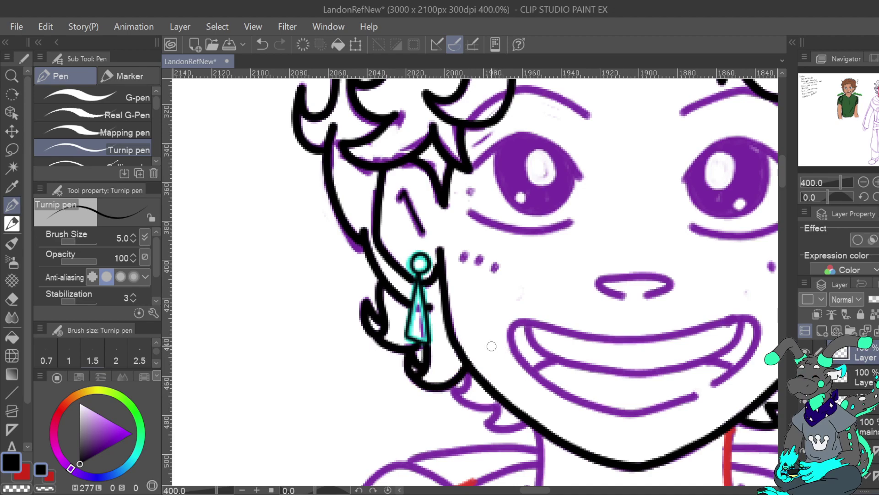
pyautogui.moveTo(481, 348); pyautogui.dragTo(503, 220)
pyautogui.moveTo(488, 250); pyautogui.dragTo(475, 262)
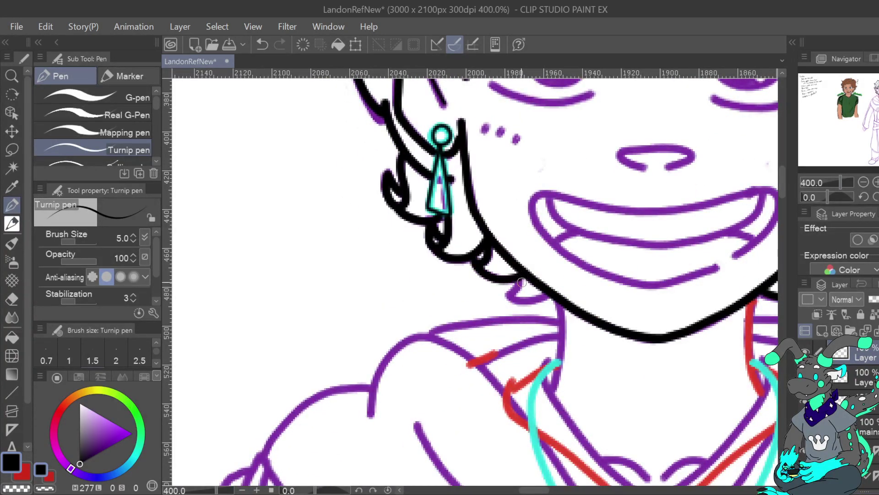
pyautogui.hotkey('ctrl', 'z')
pyautogui.moveTo(489, 253)
pyautogui.mouseDown()
pyautogui.moveTo(474, 265)
pyautogui.moveTo(517, 277)
pyautogui.moveTo(508, 300)
pyautogui.moveTo(546, 292)
pyautogui.mouseUp()
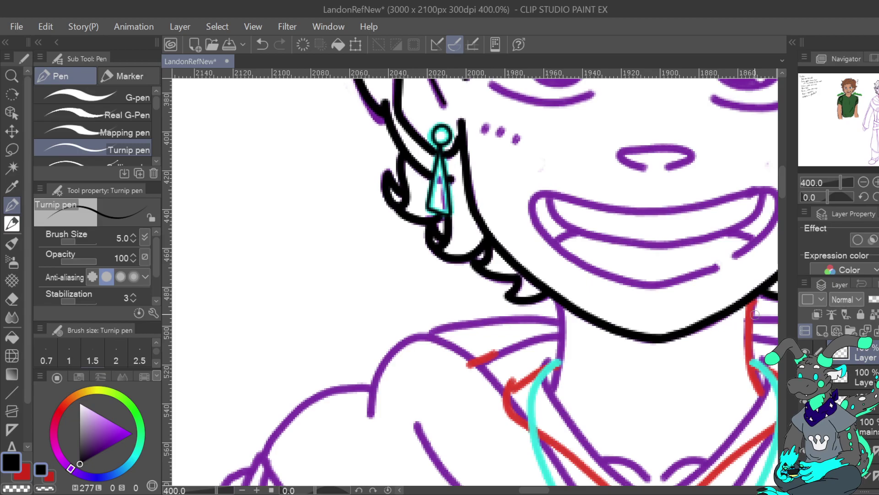
# Return the view to its unflipped orientation and ink both sides of the neck from the jaw down to the collar.
pyautogui.moveTo(458, 284); pyautogui.dragTo(629, 262)
pyautogui.press('h')
pyautogui.moveTo(348, 257); pyautogui.dragTo(626, 299)
pyautogui.moveTo(327, 332)
pyautogui.mouseDown()
pyautogui.moveTo(455, 161)
pyautogui.moveTo(424, 245)
pyautogui.mouseUp()
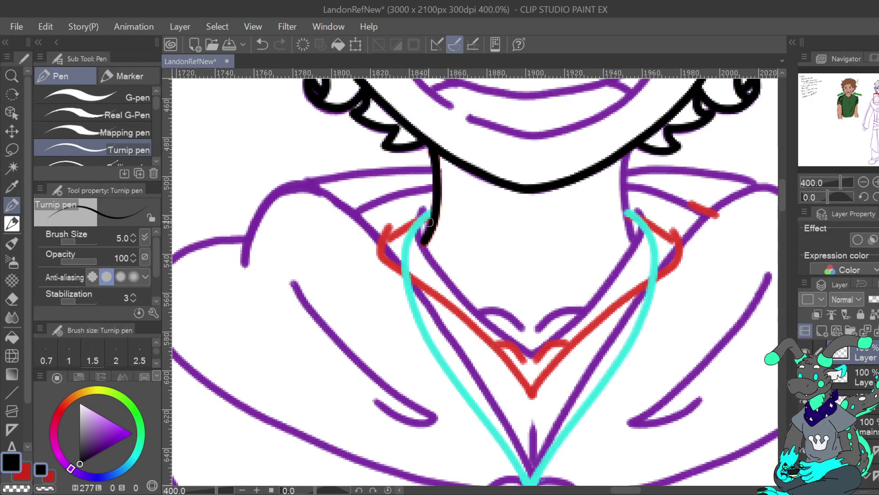
pyautogui.moveTo(622, 150); pyautogui.dragTo(636, 240)
pyautogui.click(864, 182)
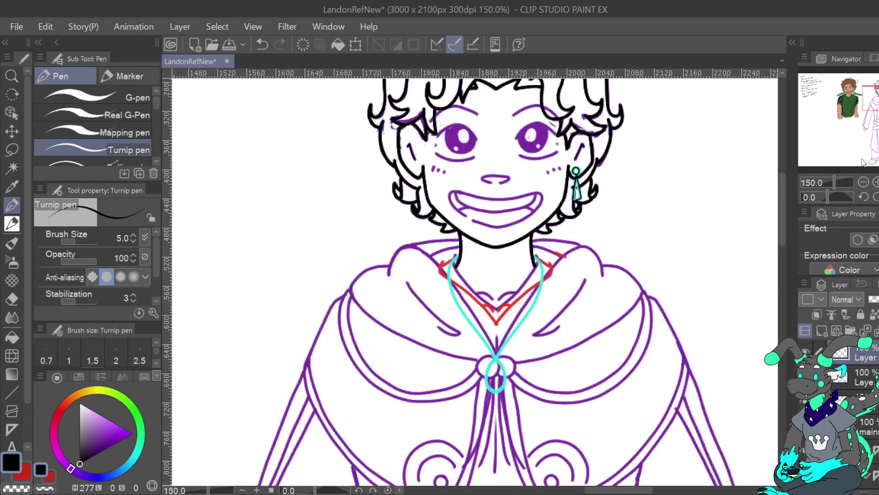
pyautogui.moveTo(878, 104); pyautogui.dragTo(878, 99)
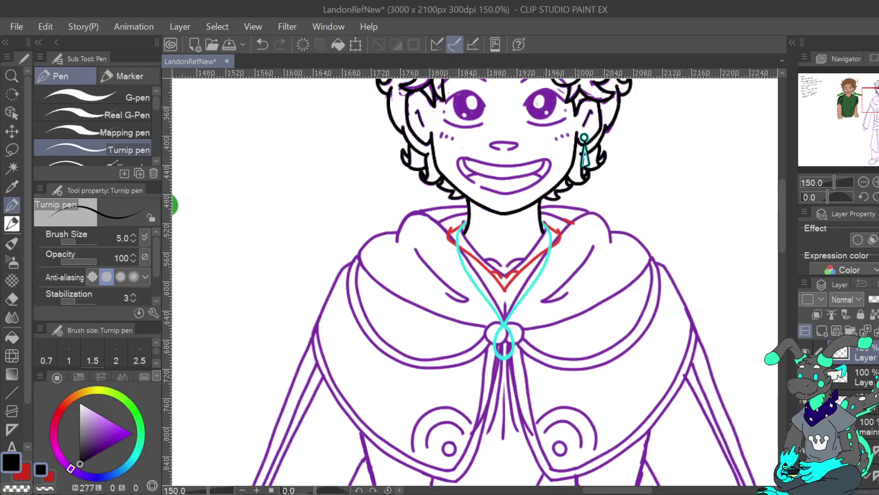
pyautogui.moveTo(475, 282); pyautogui.dragTo(490, 298)
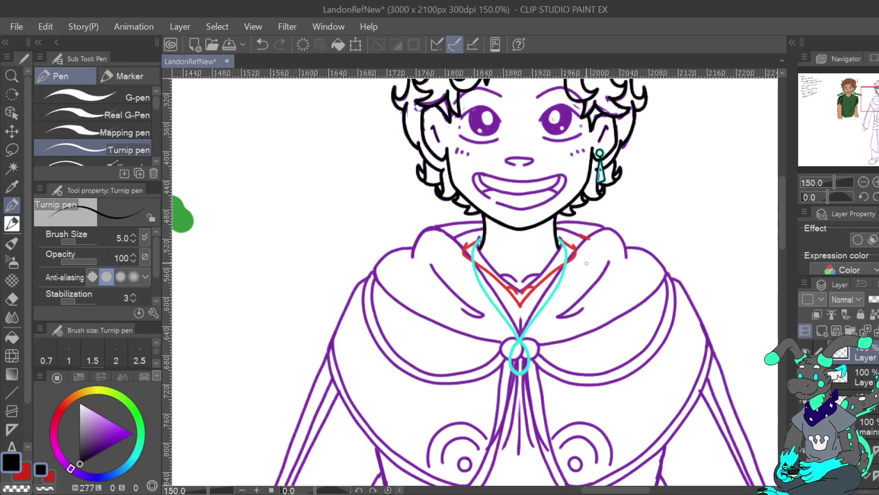
# Ink both halves of the V-shaped neckline from the base of the neck to the centre point at 400% zoom.
pyautogui.hotkey('ctrl', '+')
pyautogui.hotkey('ctrl', '+')
pyautogui.hotkey('ctrl', '+')
pyautogui.moveTo(650, 154); pyautogui.dragTo(606, 199)
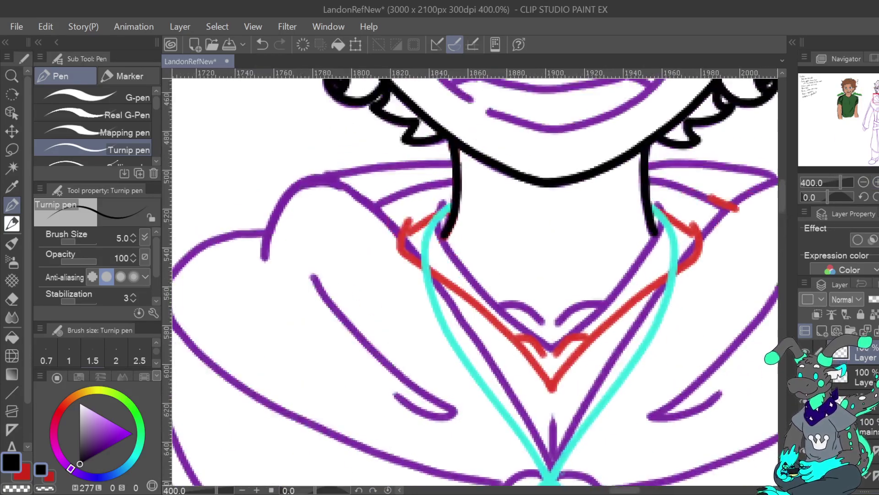
pyautogui.moveTo(442, 203)
pyautogui.mouseDown()
pyautogui.moveTo(440, 239)
pyautogui.moveTo(458, 265)
pyautogui.moveTo(554, 350)
pyautogui.mouseUp()
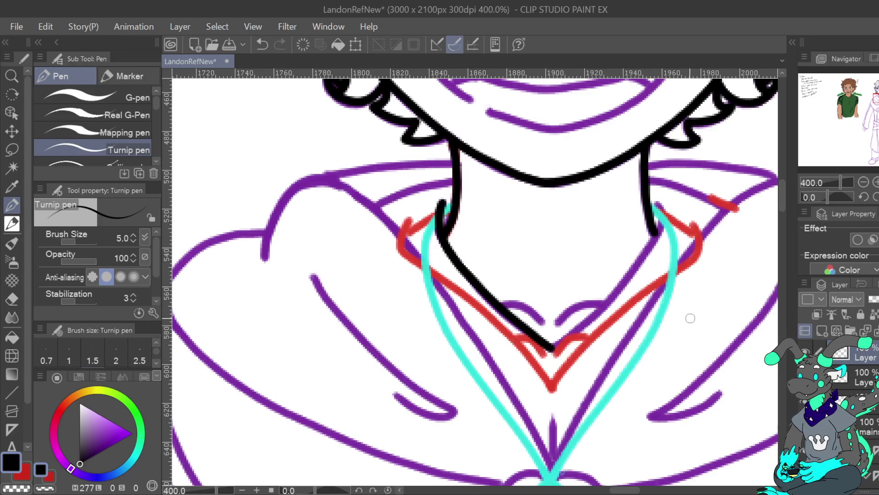
pyautogui.moveTo(553, 349)
pyautogui.mouseDown()
pyautogui.moveTo(618, 288)
pyautogui.moveTo(659, 204)
pyautogui.mouseUp()
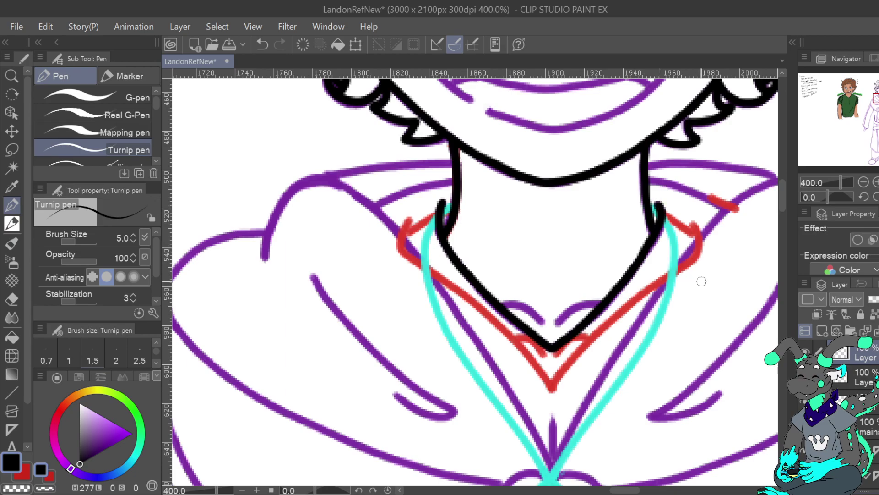
# Undo the earring-side half of the neckline and re-ink it in a flipped view with stabilization set to 100.
pyautogui.hotkey('ctrl', 'z')
pyautogui.hotkey('ctrl', 'z')
pyautogui.click(878, 197)
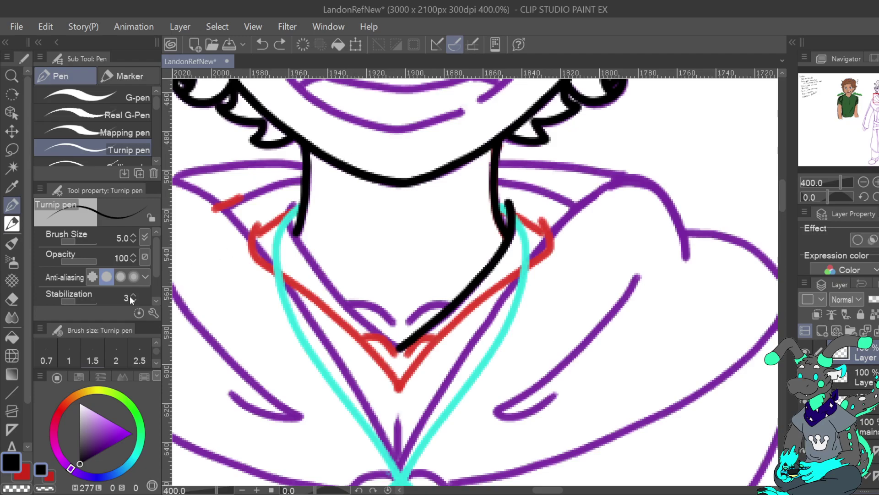
pyautogui.click(95, 301)
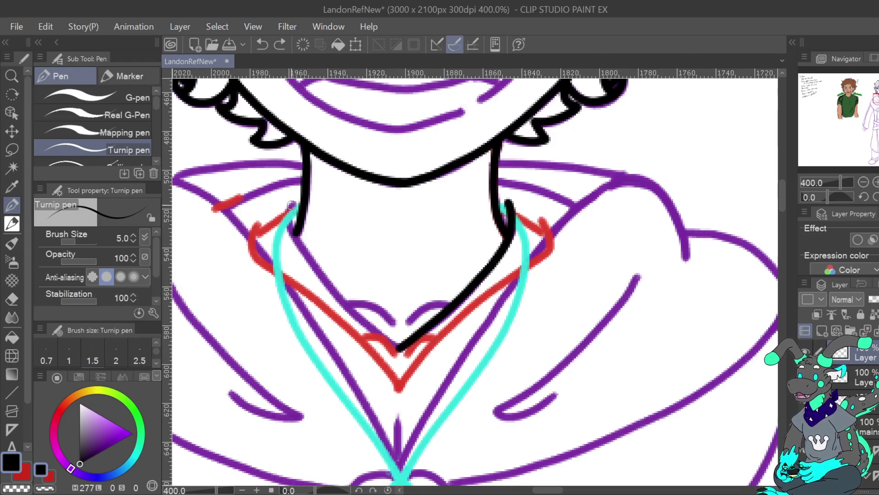
pyautogui.moveTo(292, 206)
pyautogui.mouseDown()
pyautogui.moveTo(326, 281)
pyautogui.moveTo(399, 351)
pyautogui.mouseUp()
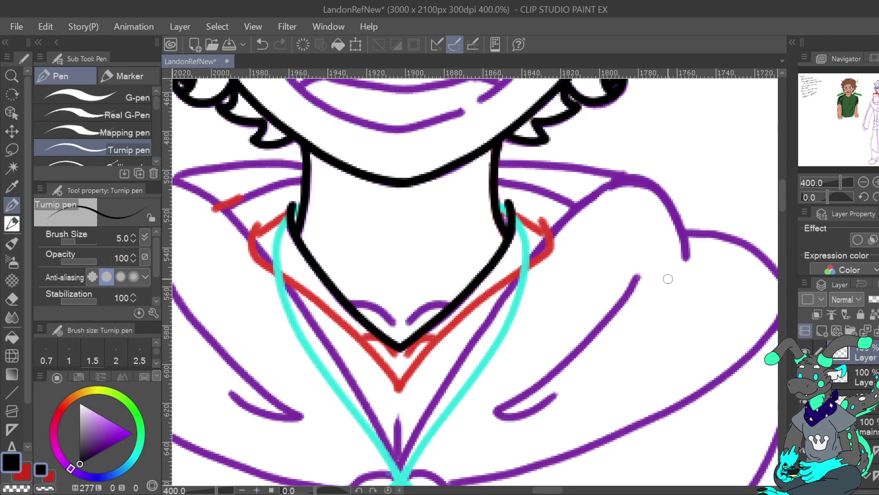
pyautogui.click(878, 197)
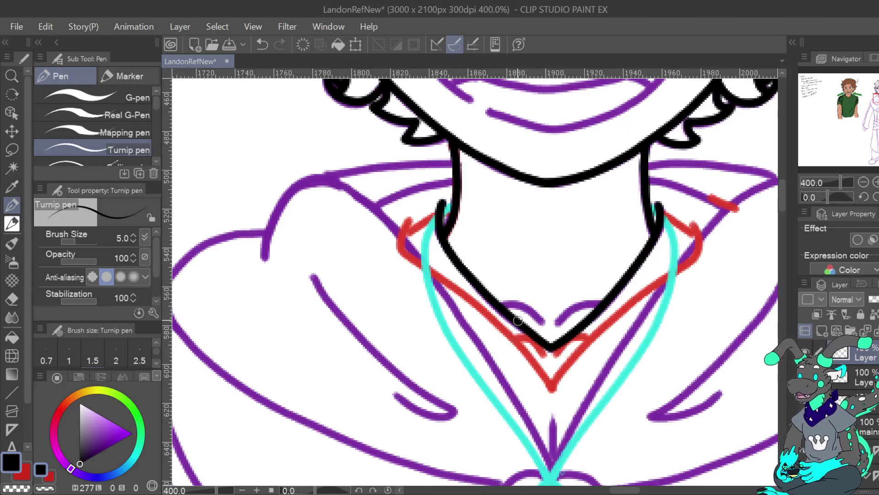
# Ink the two short collarbone marks just above the neckline's point, redoing the earring-side one.
pyautogui.moveTo(536, 322)
pyautogui.mouseDown()
pyautogui.moveTo(548, 332)
pyautogui.moveTo(586, 316)
pyautogui.mouseUp()
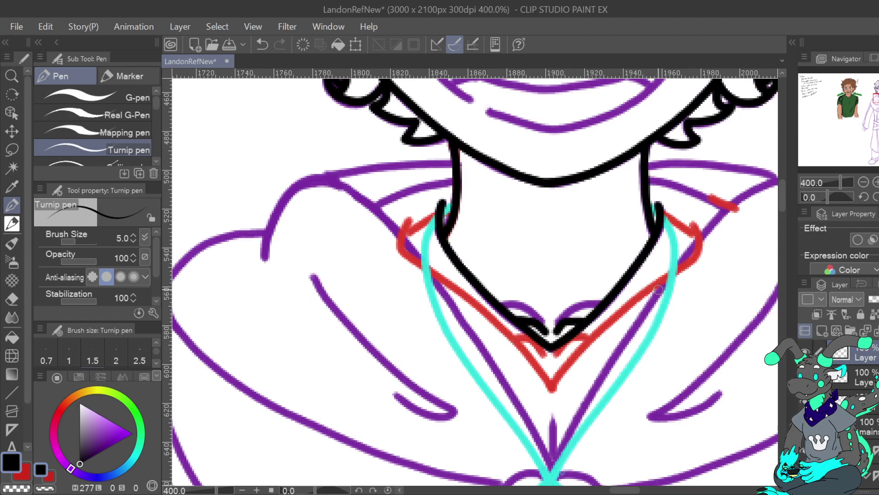
pyautogui.click(262, 44)
pyautogui.moveTo(559, 331); pyautogui.dragTo(595, 307)
# Ink the short sloping shoulder line on each side of the neck, flipping the view for the earring side.
pyautogui.moveTo(452, 179); pyautogui.dragTo(380, 205)
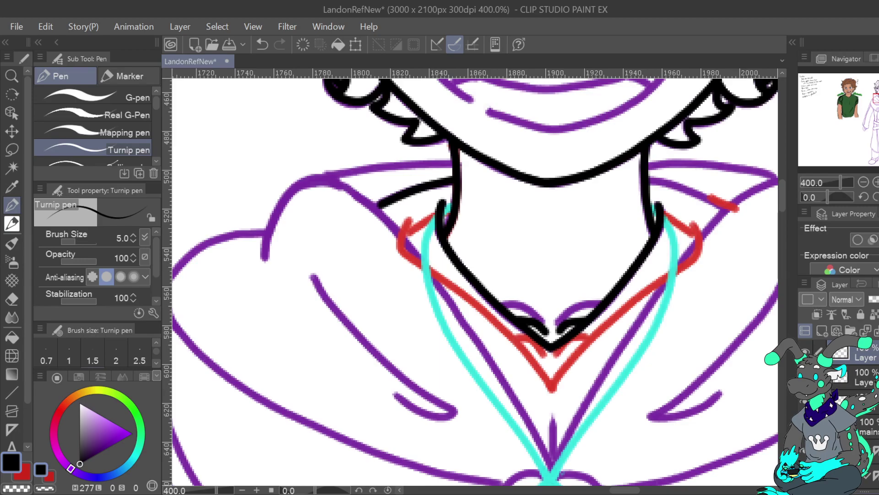
pyautogui.press('h')
pyautogui.moveTo(304, 180); pyautogui.dragTo(224, 211)
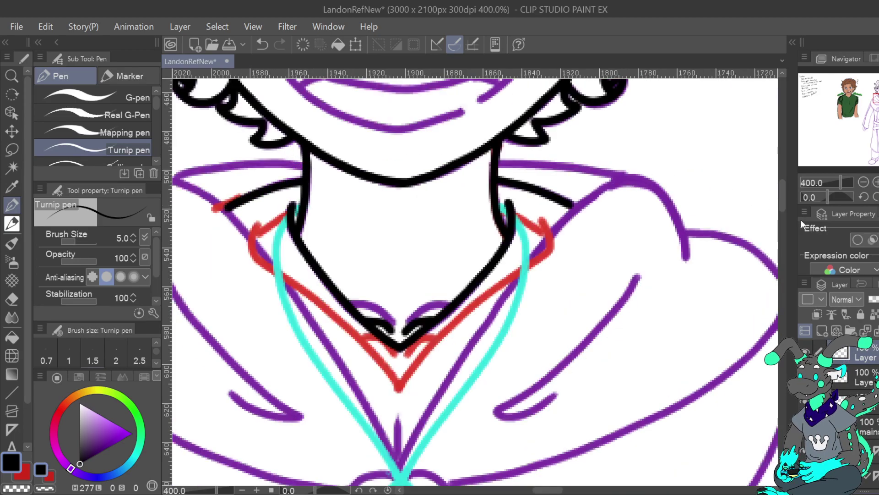
pyautogui.press('h')
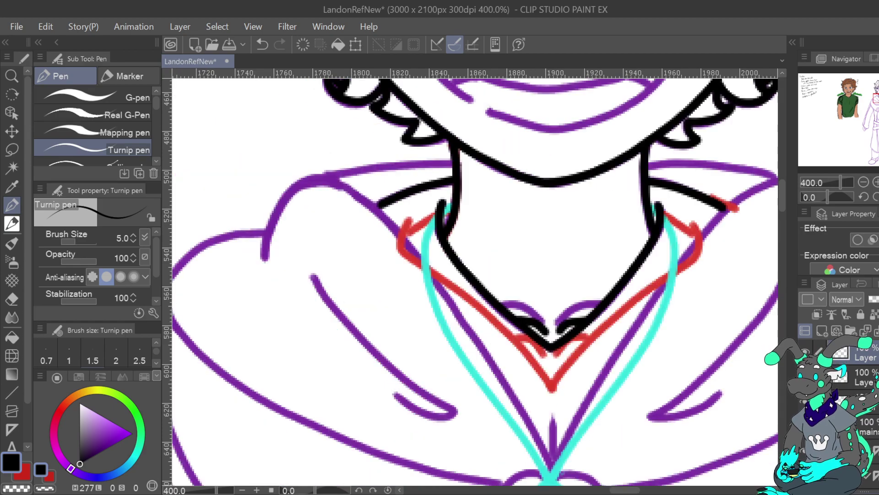
# Hide the cyan pendant and purple cloak sketches, leaving the red T-shirt sketch visible under the line art.
pyautogui.scroll(-5, 861, 412)
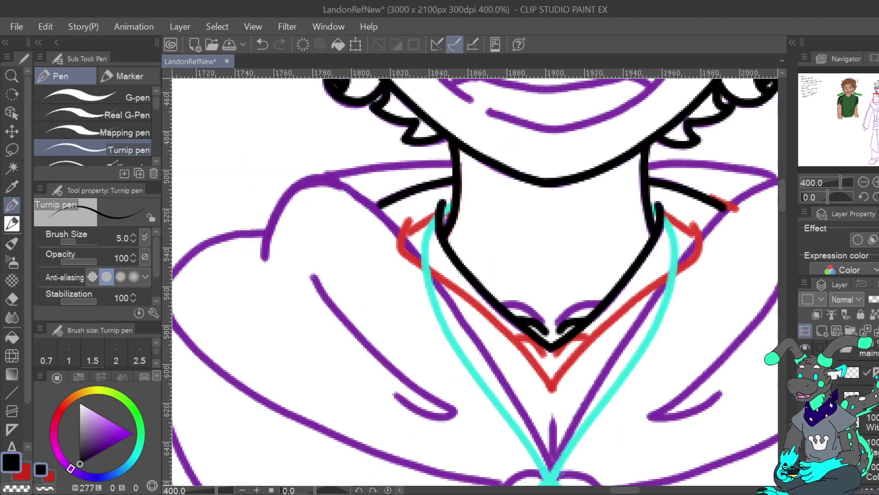
pyautogui.scroll(-1, 857, 412)
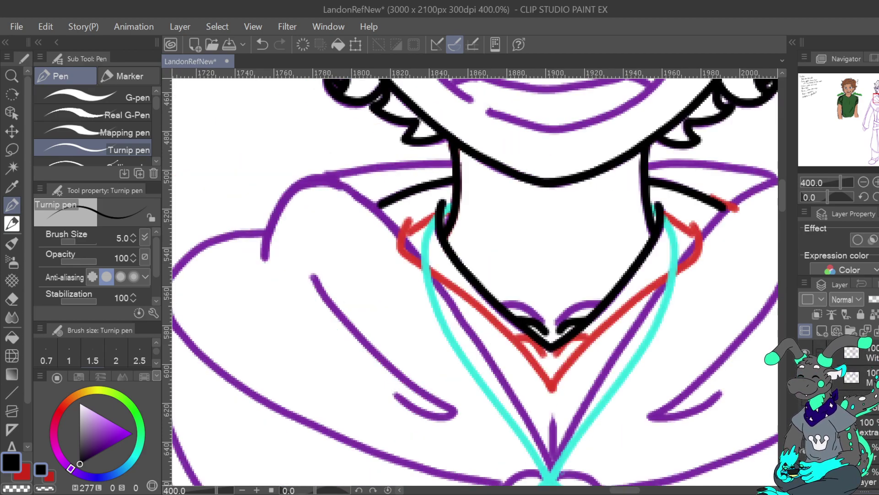
pyautogui.scroll(5, 857, 412)
pyautogui.click(805, 463)
pyautogui.click(806, 486)
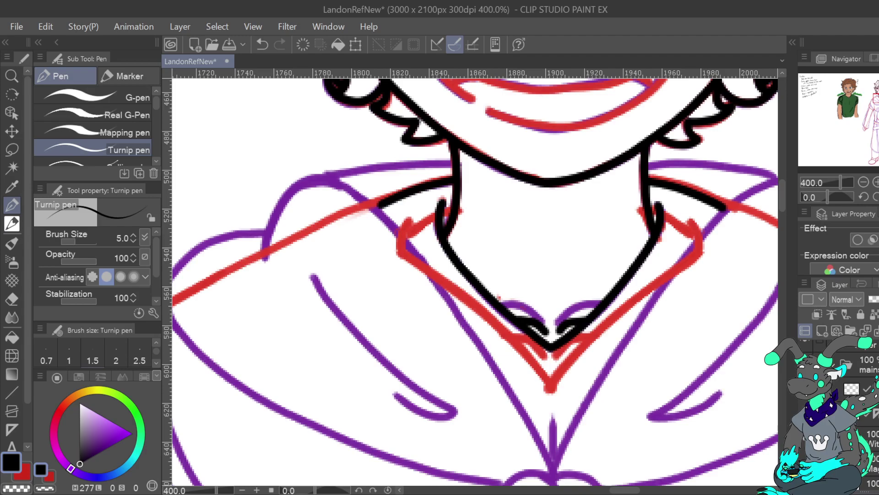
pyautogui.hotkey('ctrl', '0')
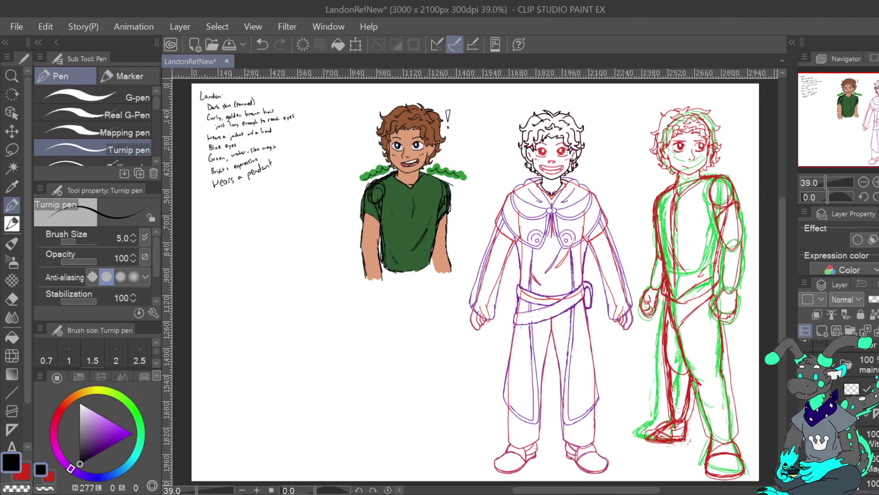
pyautogui.click(805, 438)
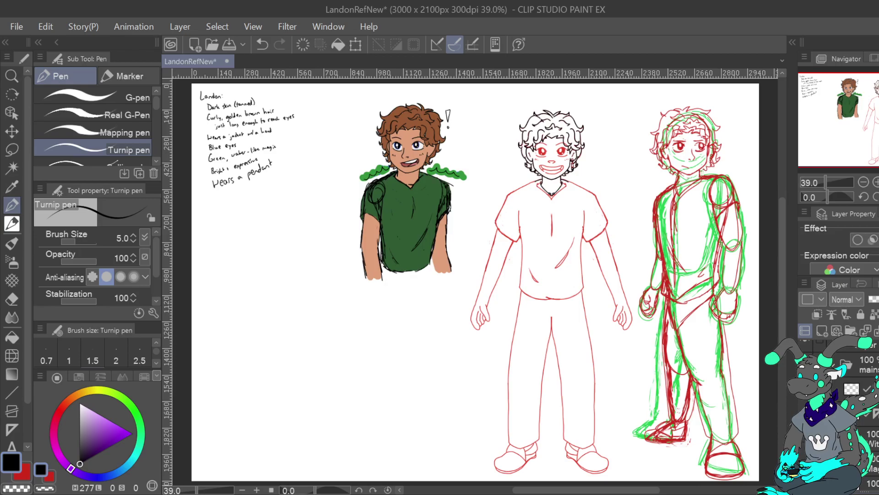
# Erase the inked V neckline and collarbone marks using the pen with transparent color at brush size 15.1.
pyautogui.hotkey('ctrl', '+')
pyautogui.hotkey('ctrl', '+')
pyautogui.hotkey('ctrl', '+')
pyautogui.moveTo(642, 161); pyautogui.dragTo(442, 336)
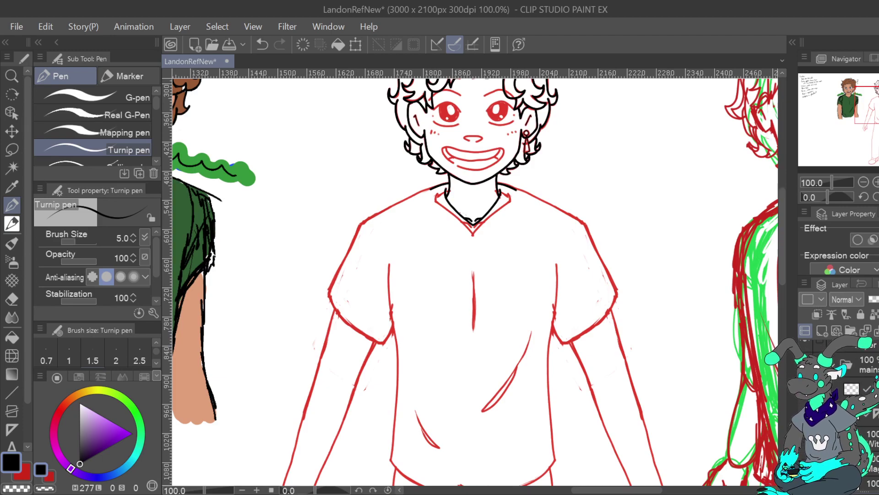
pyautogui.click(16, 488)
pyautogui.moveTo(73, 241); pyautogui.dragTo(79, 240)
pyautogui.moveTo(441, 187)
pyautogui.mouseDown()
pyautogui.moveTo(470, 223)
pyautogui.moveTo(503, 190)
pyautogui.mouseUp()
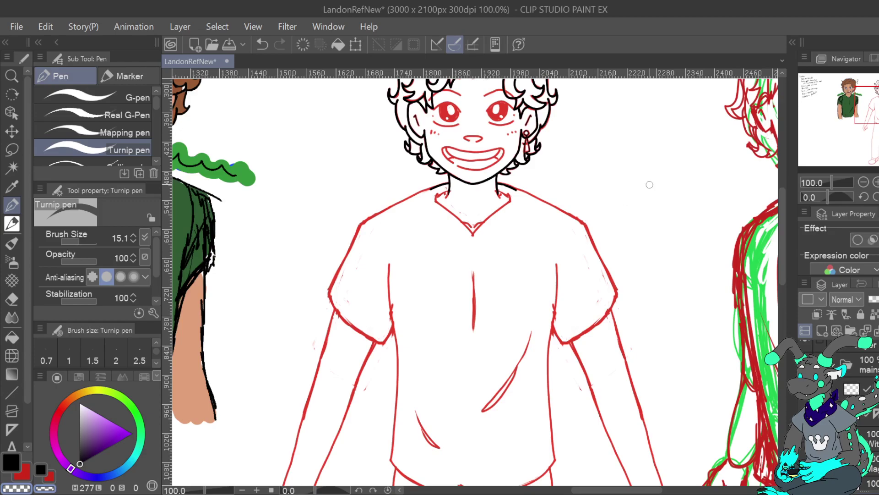
# Undo the erasing of the neckline and collarbone marks.
pyautogui.hotkey('ctrl', '0')
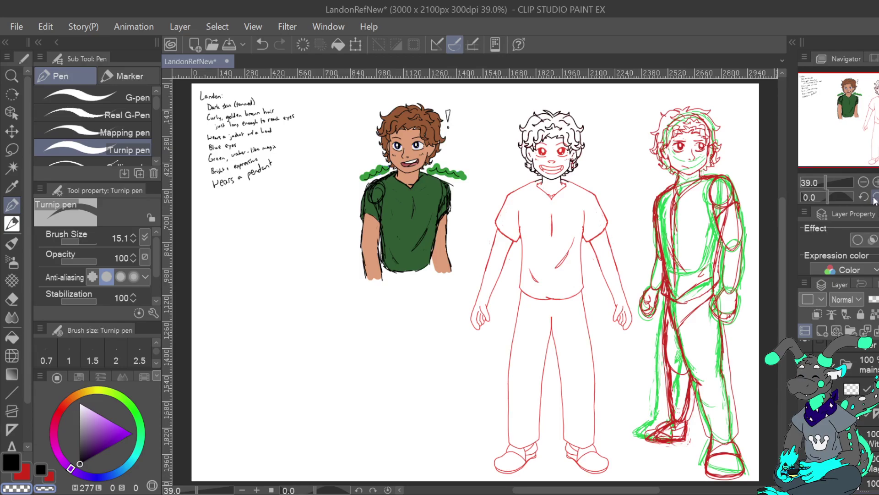
pyautogui.click(269, 48)
pyautogui.click(264, 44)
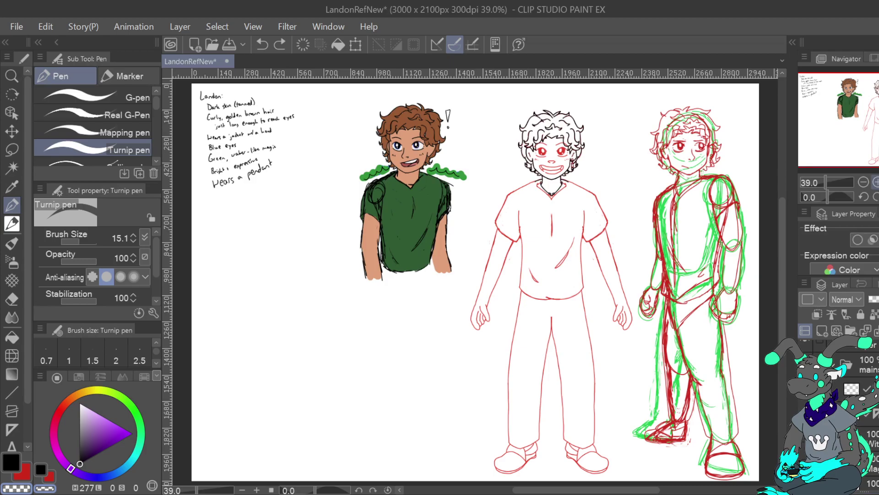
# Compare the front view's shirt sketch with the colored bust reference at 100%, and show the purple cloak sketch again.
pyautogui.tripleClick(877, 182)
pyautogui.moveTo(866, 104); pyautogui.dragTo(878, 96)
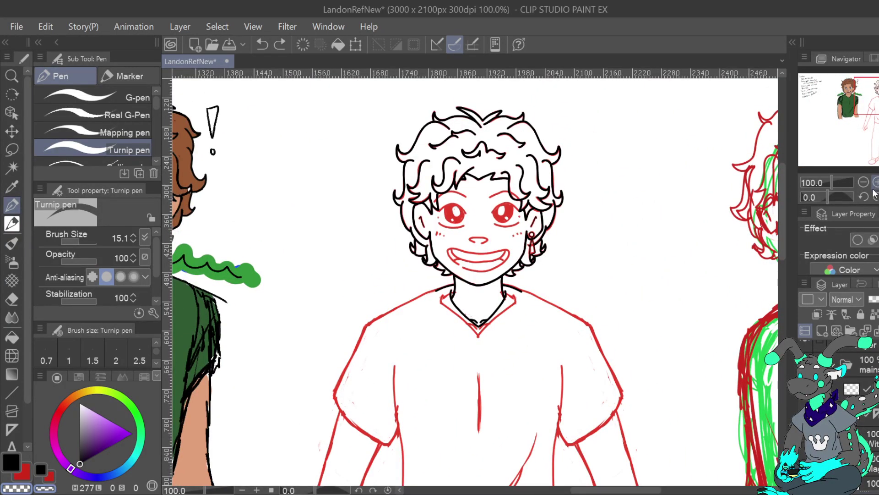
pyautogui.click(877, 96)
pyautogui.moveTo(878, 96); pyautogui.dragTo(872, 98)
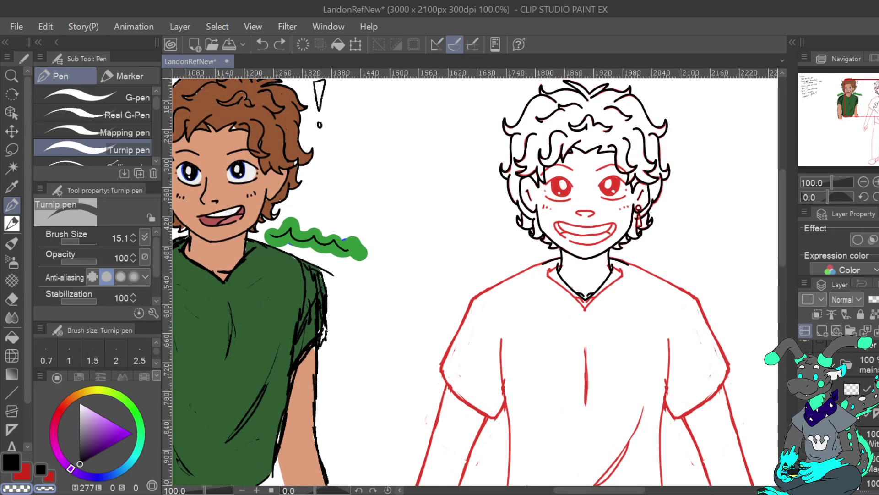
pyautogui.moveTo(526, 311); pyautogui.dragTo(473, 264)
pyautogui.moveTo(526, 275); pyautogui.dragTo(473, 291)
pyautogui.moveTo(425, 252); pyautogui.dragTo(538, 326)
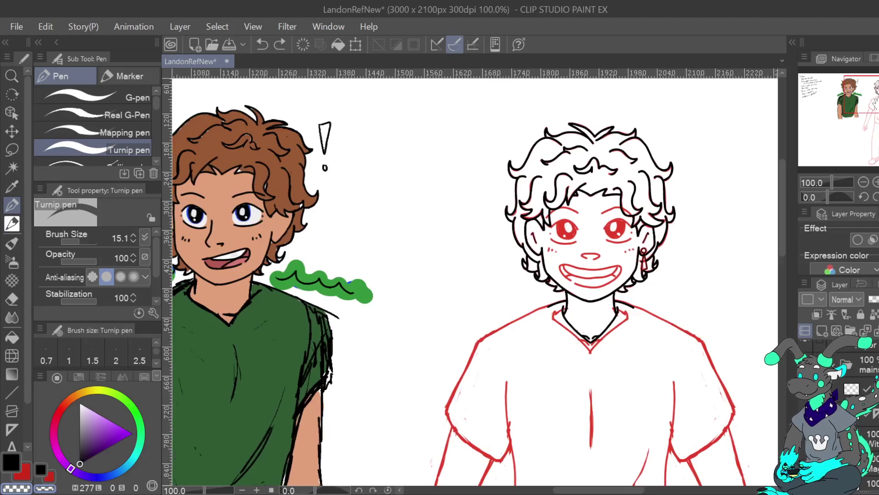
pyautogui.moveTo(527, 294); pyautogui.dragTo(436, 261)
pyautogui.moveTo(486, 312); pyautogui.dragTo(497, 274)
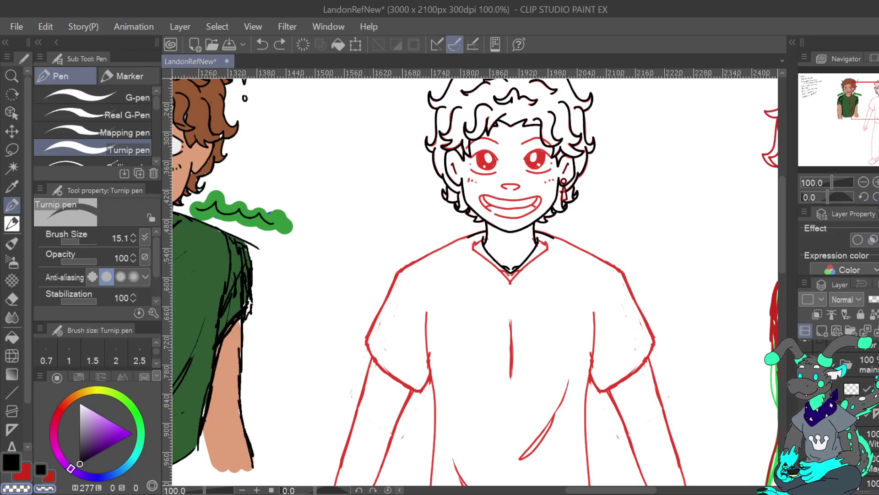
pyautogui.click(805, 414)
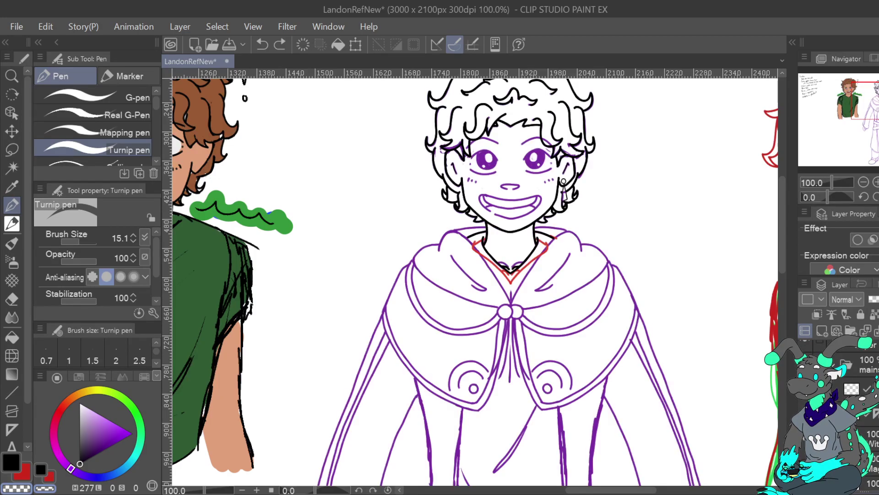
# Set the Turnip pen's brush size to 5.0.
pyautogui.hotkey('ctrl', '+')
pyautogui.hotkey('ctrl', '+')
pyautogui.moveTo(563, 238); pyautogui.dragTo(520, 390)
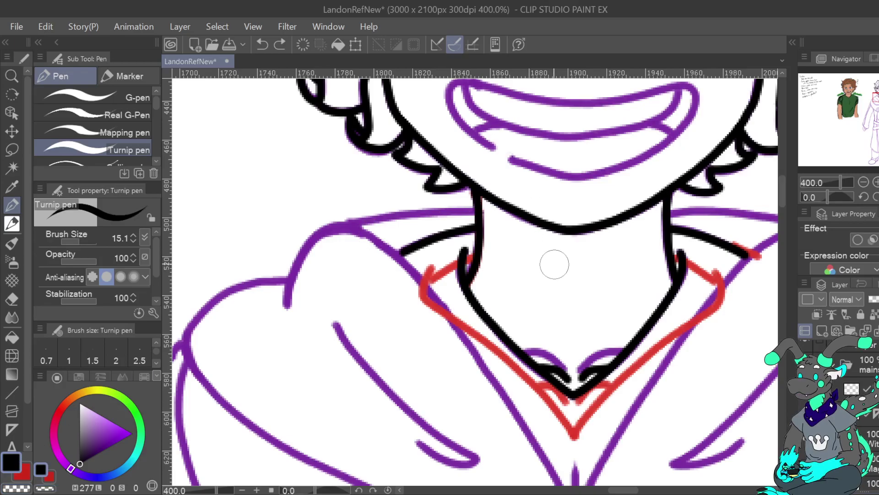
pyautogui.moveTo(76, 241); pyautogui.dragTo(72, 241)
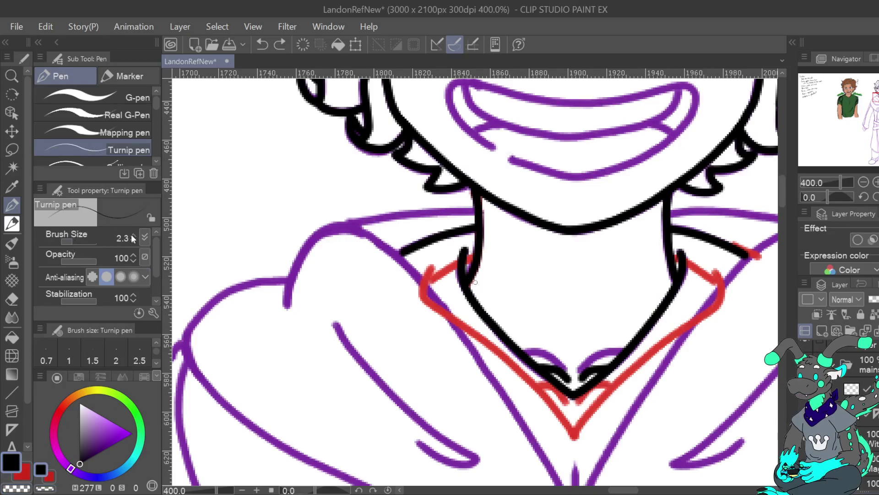
pyautogui.click(133, 235)
pyautogui.scroll(-3, 571, 356)
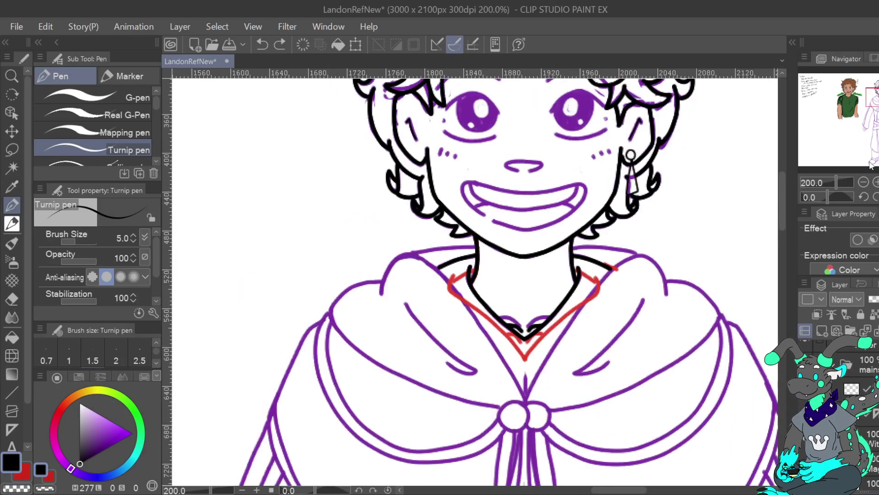
# Add a new raster layer for inking the cloak of the front view.
pyautogui.moveTo(571, 356); pyautogui.dragTo(571, 292)
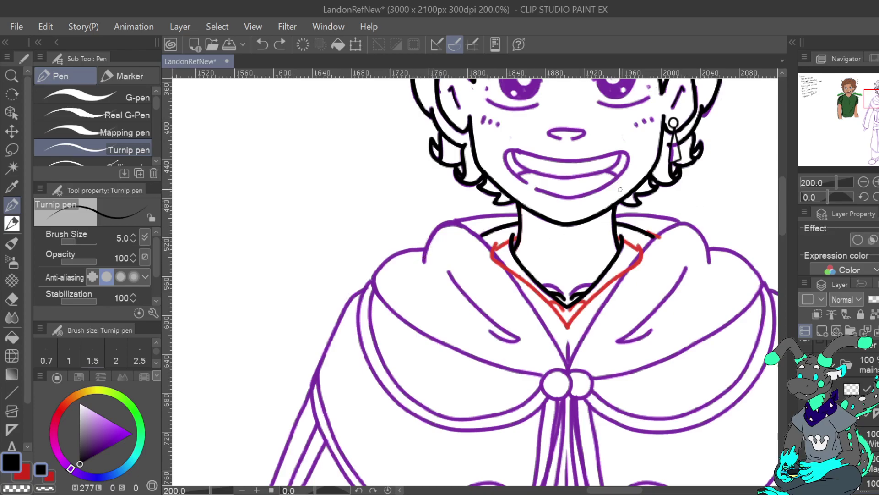
pyautogui.moveTo(568, 183)
pyautogui.mouseDown()
pyautogui.moveTo(536, 226)
pyautogui.moveTo(504, 237)
pyautogui.moveTo(513, 227)
pyautogui.mouseUp()
pyautogui.moveTo(504, 458); pyautogui.dragTo(516, 83)
pyautogui.moveTo(458, 476); pyautogui.dragTo(531, 87)
pyautogui.moveTo(532, 476)
pyautogui.mouseDown()
pyautogui.moveTo(472, 101)
pyautogui.moveTo(449, 394)
pyautogui.mouseUp()
pyautogui.moveTo(518, 96); pyautogui.dragTo(485, 467)
pyautogui.moveTo(517, 97); pyautogui.dragTo(486, 467)
pyautogui.moveTo(485, 320); pyautogui.dragTo(507, 258)
pyautogui.scroll(3, 474, 282)
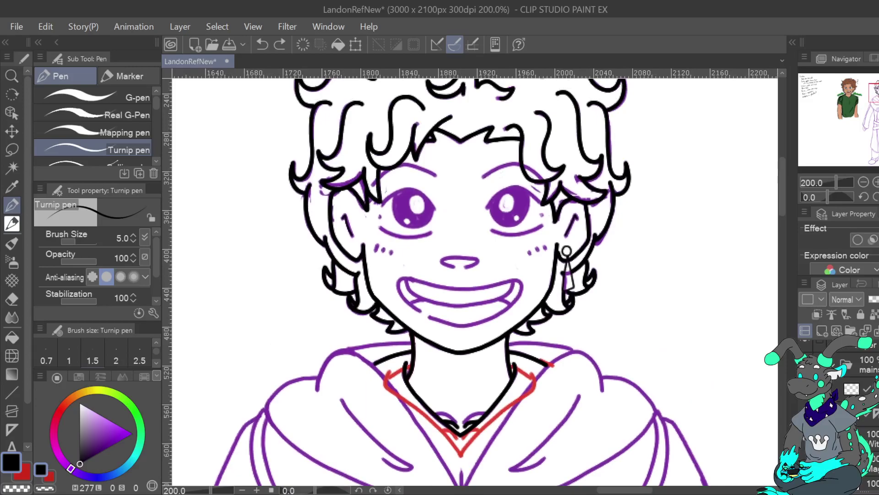
pyautogui.click(821, 330)
pyautogui.click(821, 330)
pyautogui.click(823, 331)
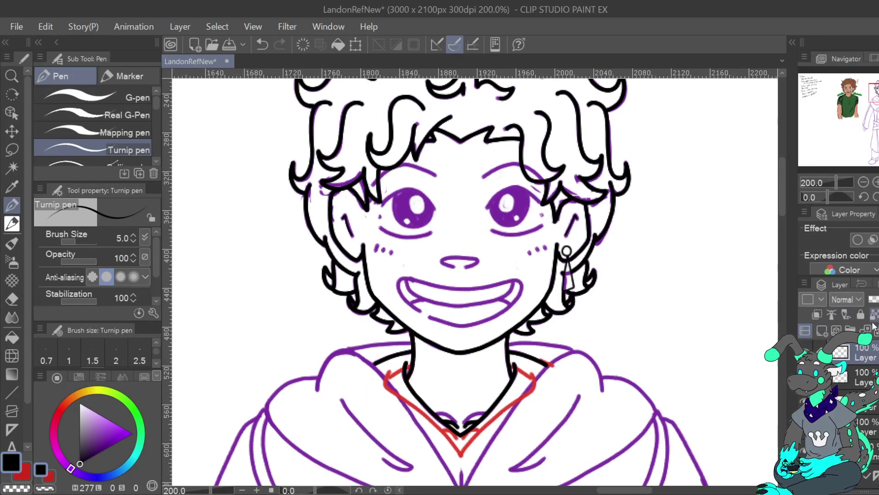
# Try to ink the hood's back edge from the neck out to the shoulder fold on the viewer's left.
pyautogui.click(875, 183)
pyautogui.moveTo(878, 92); pyautogui.dragTo(875, 97)
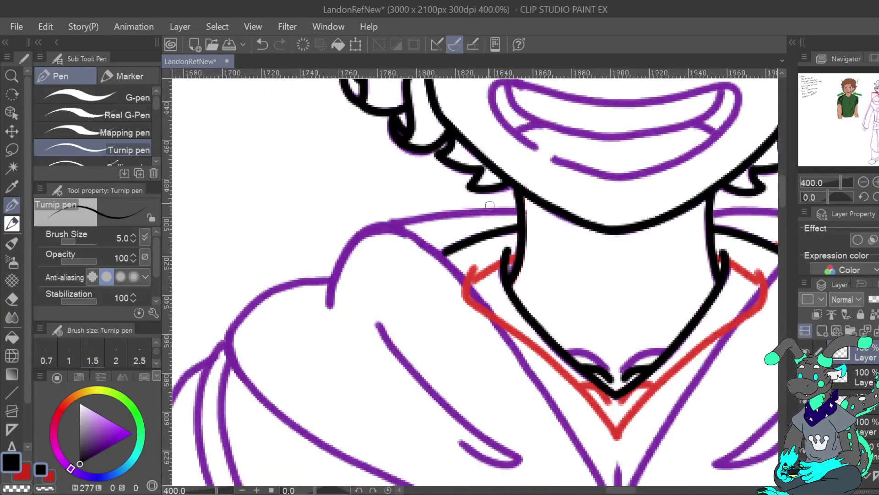
pyautogui.moveTo(520, 210); pyautogui.dragTo(395, 222)
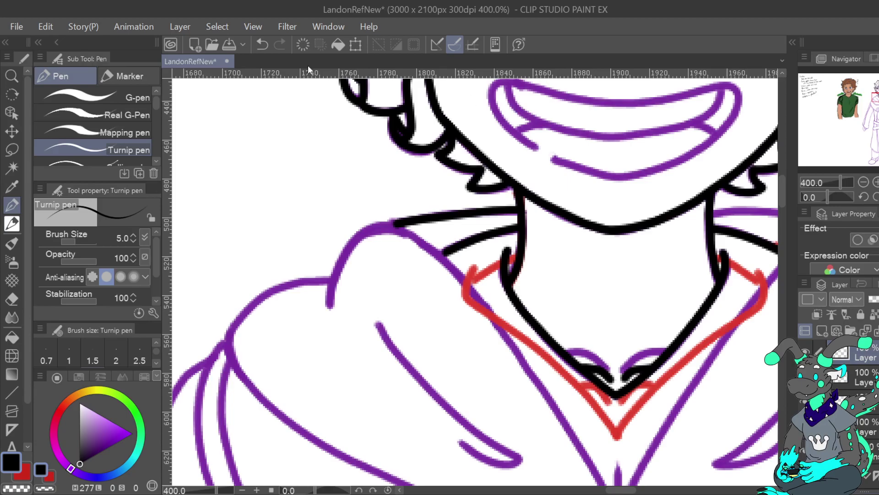
pyautogui.hotkey('ctrl', 'z')
# Ink the hood's front edge in black, from the shoulder fold on the viewer's left over its rounded top down to the clasp.
pyautogui.click(875, 183)
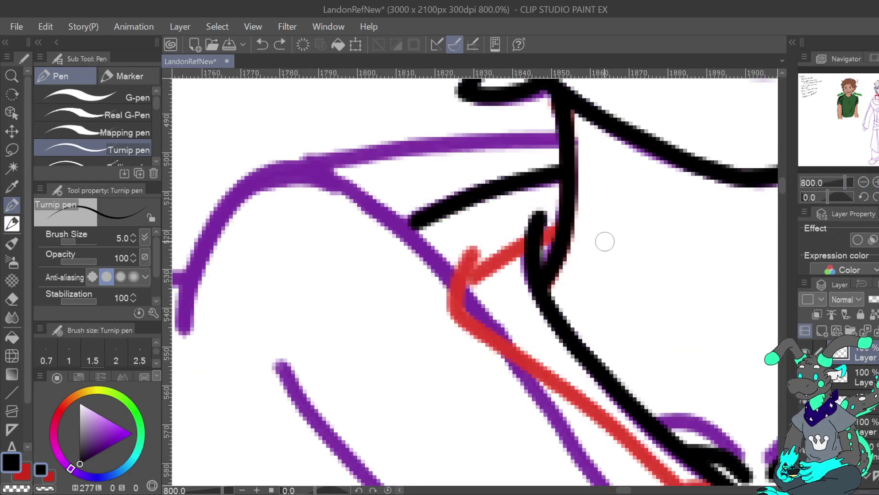
pyautogui.click(864, 182)
pyautogui.moveTo(402, 293)
pyautogui.mouseDown()
pyautogui.moveTo(413, 265)
pyautogui.moveTo(432, 253)
pyautogui.moveTo(452, 266)
pyautogui.moveTo(546, 397)
pyautogui.mouseUp()
pyautogui.hotkey('ctrl', 'z')
pyautogui.moveTo(403, 293)
pyautogui.mouseDown()
pyautogui.moveTo(413, 263)
pyautogui.moveTo(438, 255)
pyautogui.moveTo(467, 277)
pyautogui.moveTo(545, 404)
pyautogui.mouseUp()
pyautogui.click(263, 44)
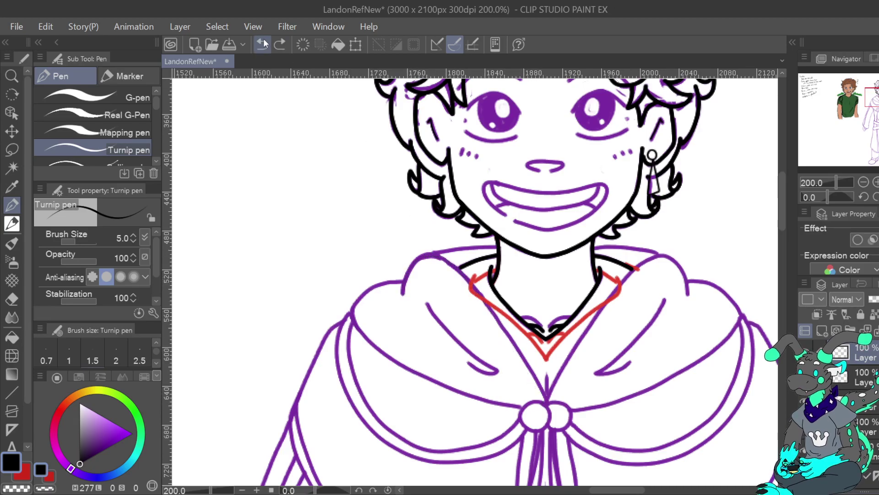
pyautogui.moveTo(402, 294)
pyautogui.mouseDown()
pyautogui.moveTo(411, 266)
pyautogui.moveTo(433, 253)
pyautogui.moveTo(461, 273)
pyautogui.moveTo(547, 401)
pyautogui.mouseUp()
# Flip the canvas horizontally, ink the matching front hood edge down to the clasp on the other side, and flip the canvas back.
pyautogui.click(878, 197)
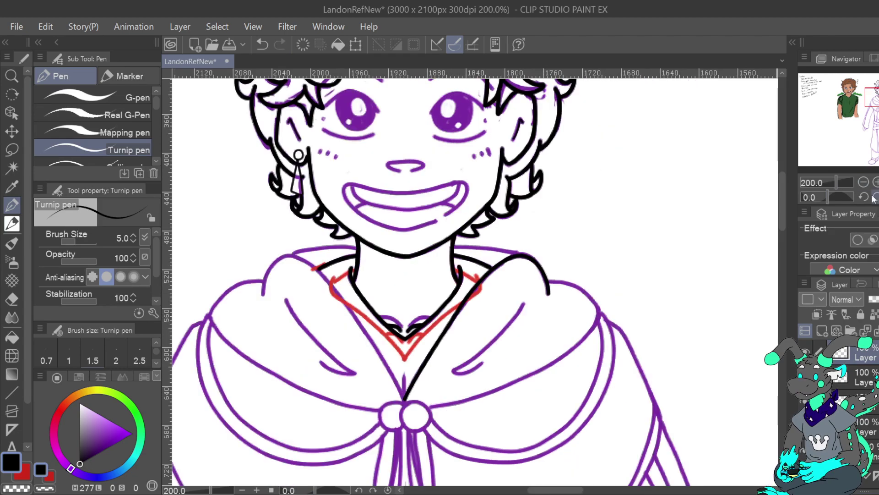
pyautogui.moveTo(262, 295)
pyautogui.mouseDown()
pyautogui.moveTo(274, 264)
pyautogui.moveTo(293, 256)
pyautogui.moveTo(317, 269)
pyautogui.moveTo(372, 344)
pyautogui.mouseUp()
pyautogui.hotkey('ctrl', 'z')
pyautogui.moveTo(262, 295)
pyautogui.mouseDown()
pyautogui.moveTo(277, 262)
pyautogui.moveTo(296, 256)
pyautogui.moveTo(348, 300)
pyautogui.mouseUp()
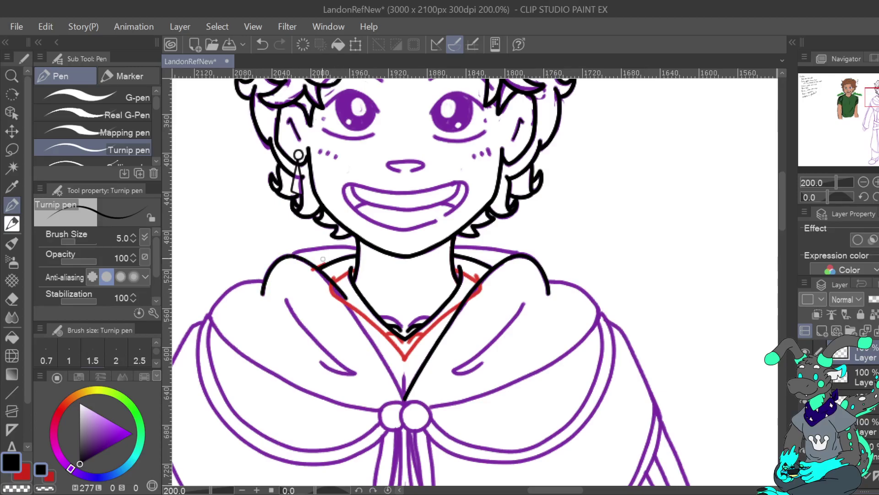
pyautogui.hotkey('ctrl', 'z')
pyautogui.moveTo(262, 296)
pyautogui.mouseDown()
pyautogui.moveTo(285, 255)
pyautogui.moveTo(313, 268)
pyautogui.moveTo(347, 302)
pyautogui.moveTo(405, 399)
pyautogui.mouseUp()
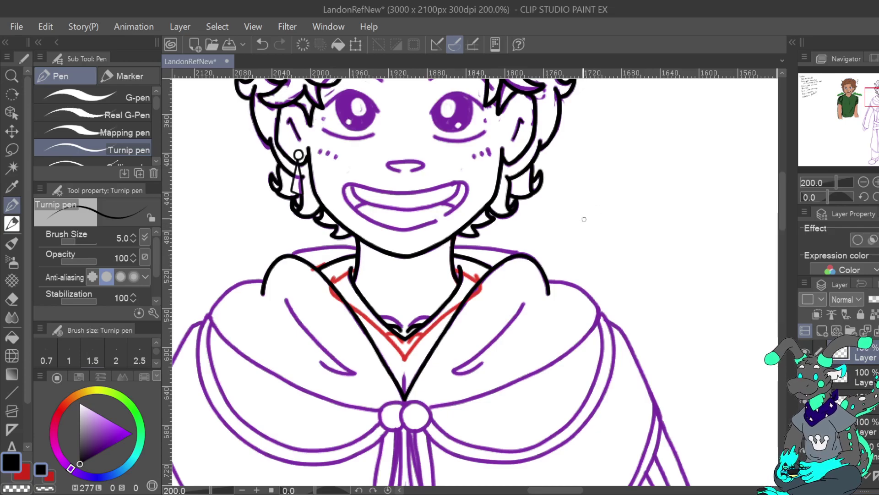
pyautogui.click(878, 197)
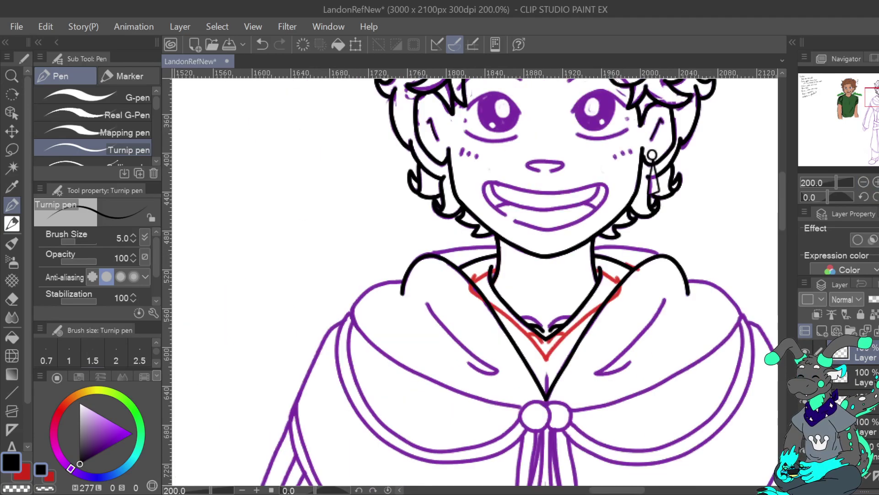
# Ink the hood's back edges on both sides of the neck, flipping the canvas horizontally for the second one.
pyautogui.doubleClick(876, 182)
pyautogui.scroll(-2, 869, 181)
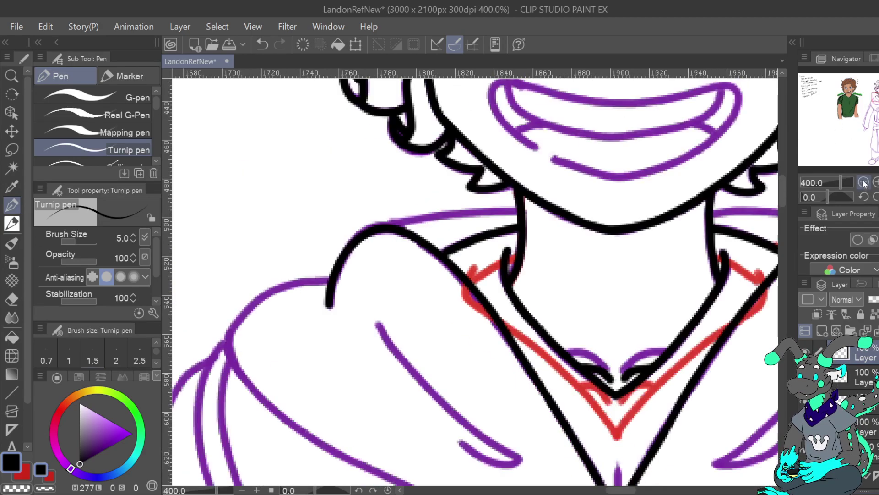
pyautogui.moveTo(372, 229); pyautogui.dragTo(522, 209)
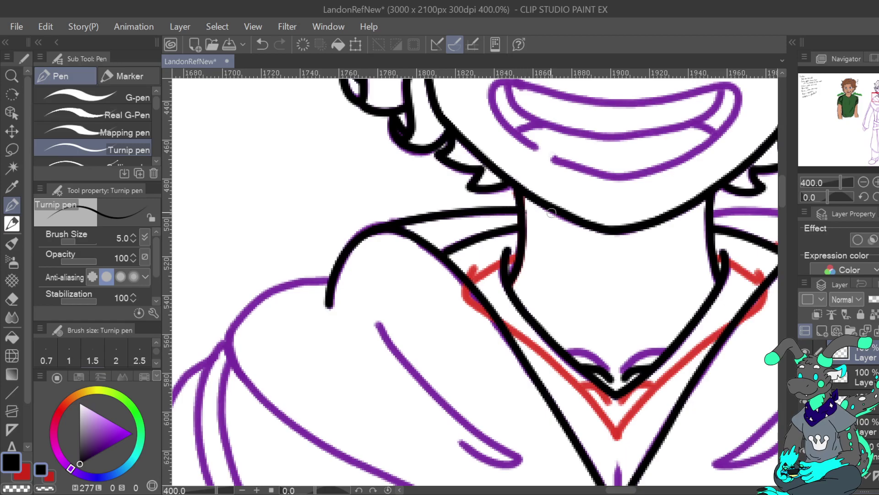
pyautogui.click(878, 197)
pyautogui.moveTo(878, 95); pyautogui.dragTo(878, 96)
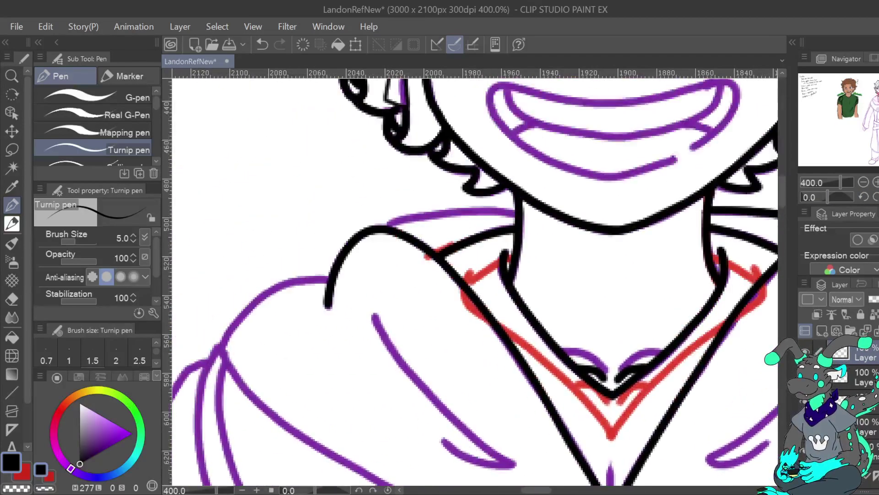
pyautogui.moveTo(371, 229); pyautogui.dragTo(520, 212)
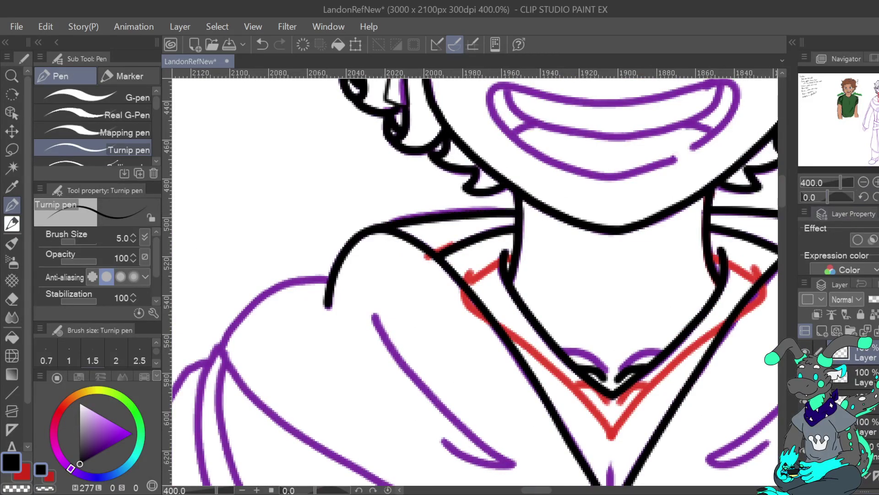
pyautogui.click(878, 197)
# Review the inked hood against the whole reference sheet and the colored bust, then closer up.
pyautogui.click(878, 182)
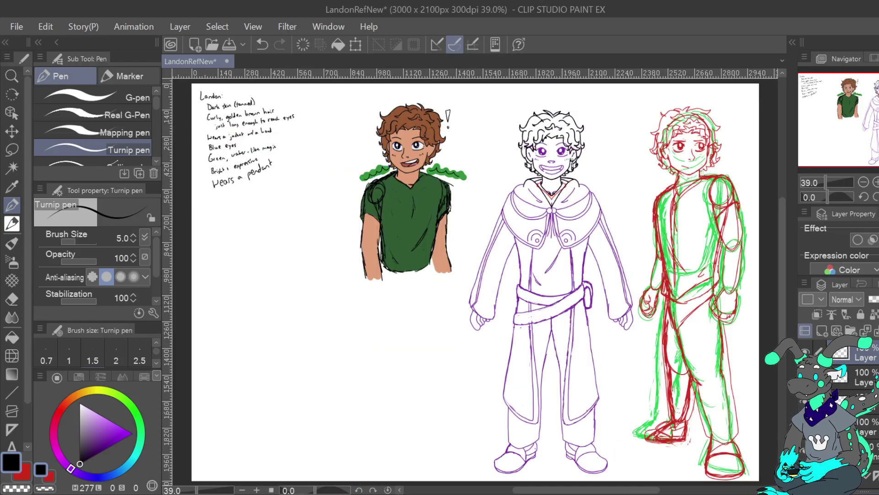
pyautogui.click(876, 182)
pyautogui.click(877, 182)
pyautogui.moveTo(874, 107); pyautogui.dragTo(878, 105)
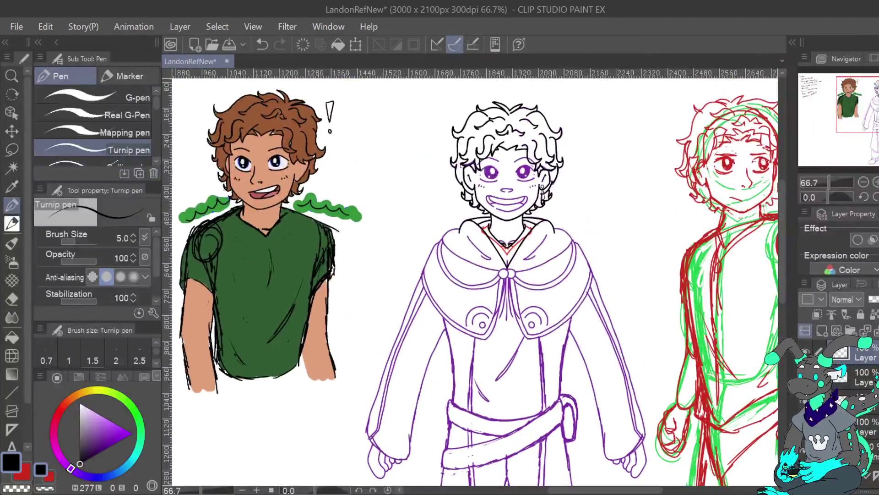
pyautogui.hotkey('ctrl', '+')
pyautogui.hotkey('ctrl', '+')
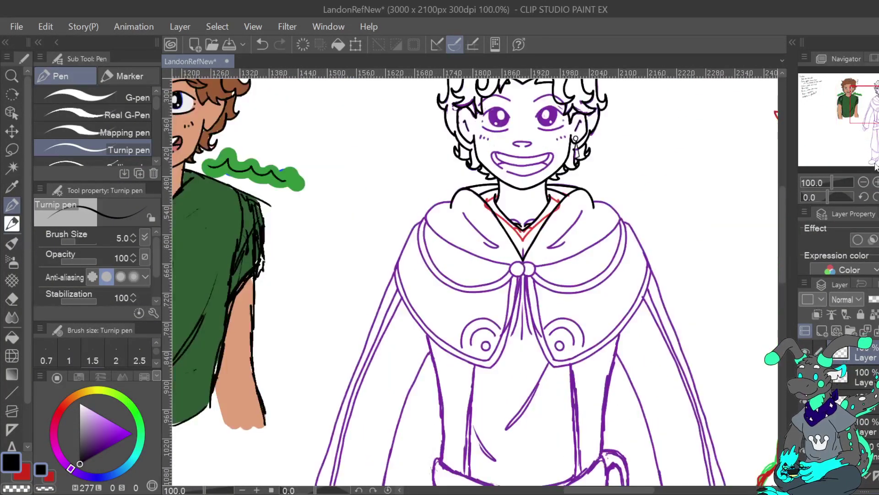
pyautogui.hotkey('ctrl', '+')
pyautogui.hotkey('ctrl', '+')
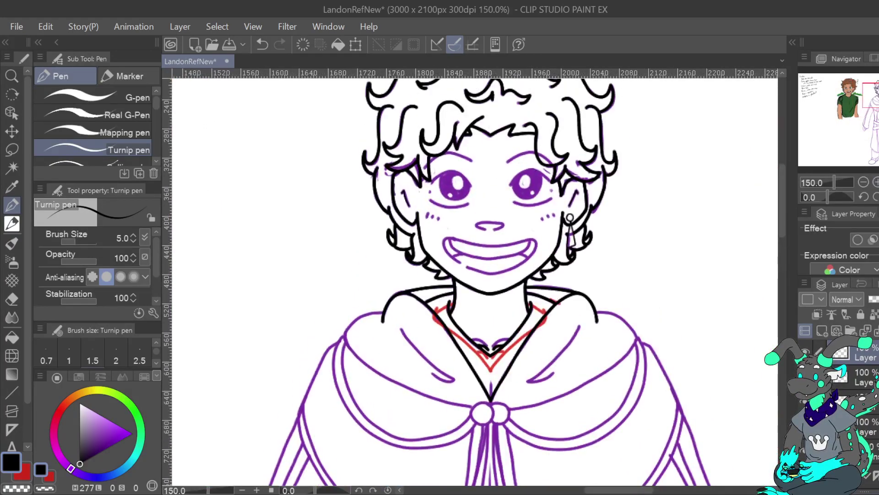
pyautogui.click(876, 182)
pyautogui.moveTo(878, 93); pyautogui.dragTo(877, 99)
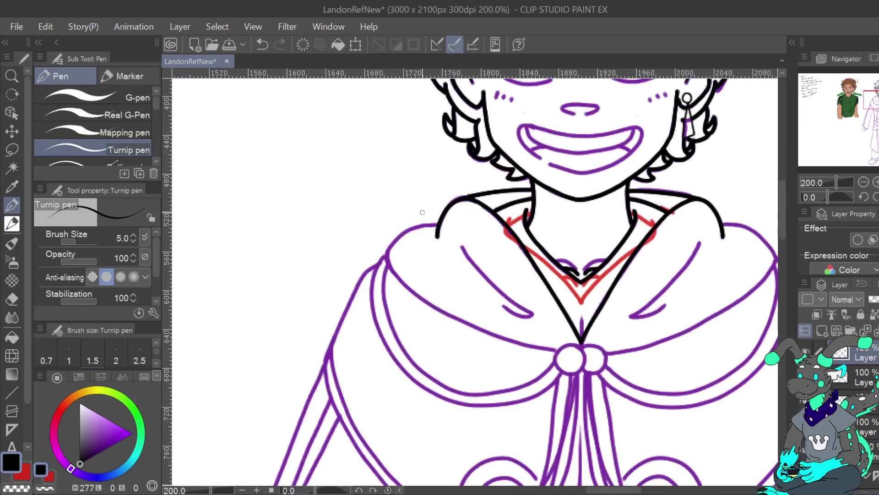
# Try to ink the hood's outer drape on the viewer's left, from the shoulder fold around and down to the clasp.
pyautogui.moveTo(418, 225)
pyautogui.mouseDown()
pyautogui.moveTo(387, 249)
pyautogui.moveTo(395, 277)
pyautogui.moveTo(447, 312)
pyautogui.moveTo(545, 334)
pyautogui.mouseUp()
pyautogui.click(262, 42)
pyautogui.moveTo(438, 225); pyautogui.dragTo(399, 236)
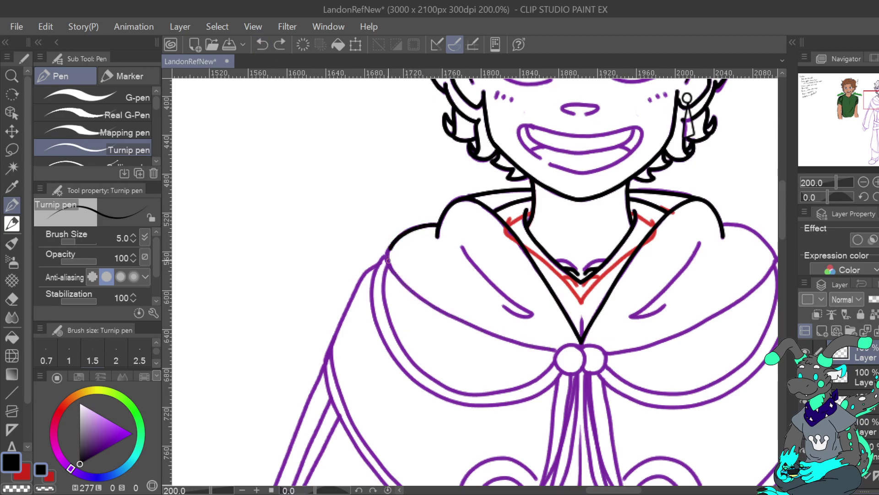
pyautogui.moveTo(405, 282)
pyautogui.mouseDown()
pyautogui.moveTo(474, 328)
pyautogui.moveTo(558, 350)
pyautogui.mouseUp()
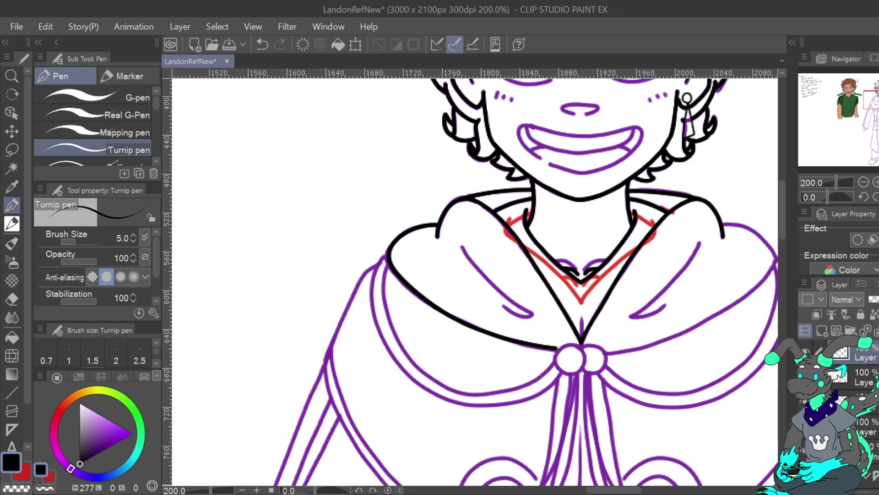
# Try to ink the matching outer drape on the flipped canvas, and undo the drape strokes on both sides.
pyautogui.press('h')
pyautogui.moveTo(491, 161); pyautogui.dragTo(695, 150)
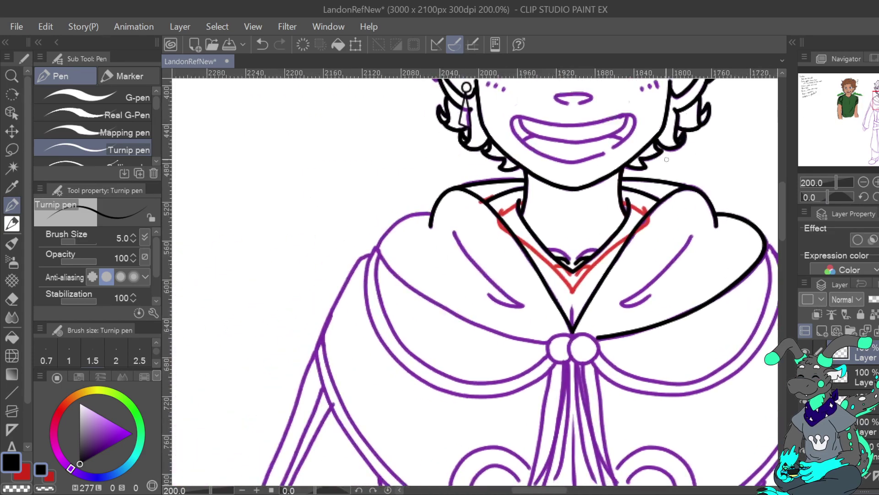
pyautogui.moveTo(432, 215)
pyautogui.mouseDown()
pyautogui.moveTo(409, 216)
pyautogui.moveTo(383, 236)
pyautogui.moveTo(377, 251)
pyautogui.moveTo(385, 266)
pyautogui.moveTo(467, 322)
pyautogui.moveTo(545, 344)
pyautogui.mouseUp()
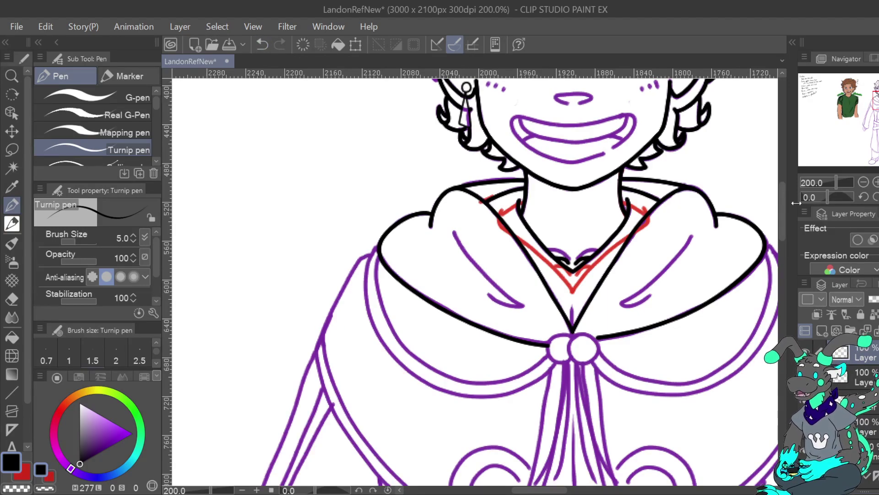
pyautogui.click(264, 44)
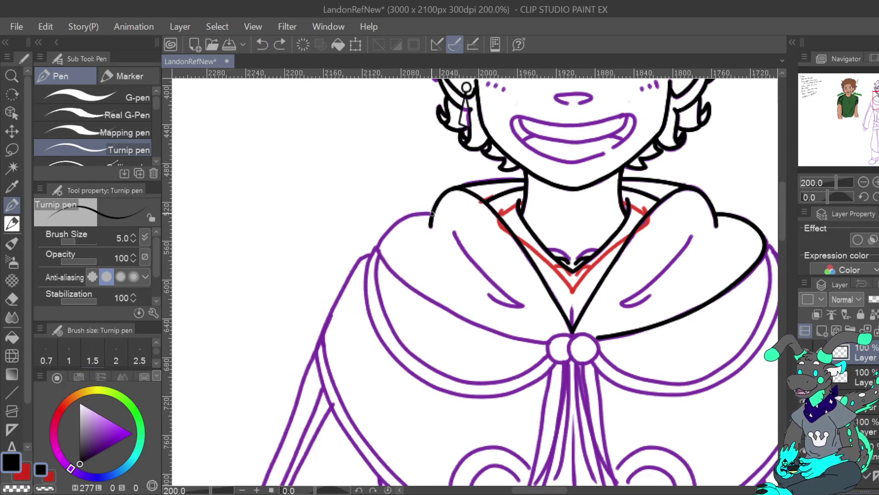
pyautogui.moveTo(426, 212)
pyautogui.mouseDown()
pyautogui.moveTo(393, 226)
pyautogui.moveTo(385, 254)
pyautogui.moveTo(393, 271)
pyautogui.moveTo(468, 313)
pyautogui.moveTo(552, 340)
pyautogui.mouseUp()
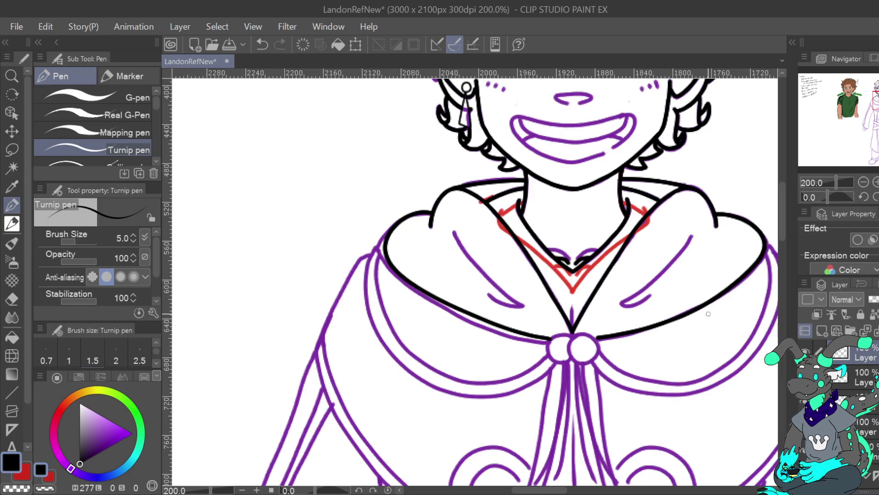
pyautogui.click(262, 45)
pyautogui.click(263, 45)
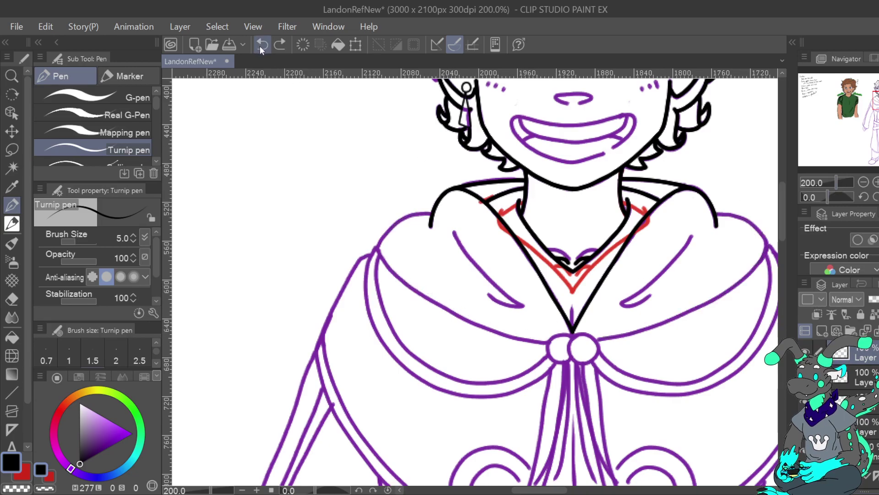
# Ink the hood's outer drape on the viewer's left, from the shoulder fold around and down to the clasp.
pyautogui.click(877, 197)
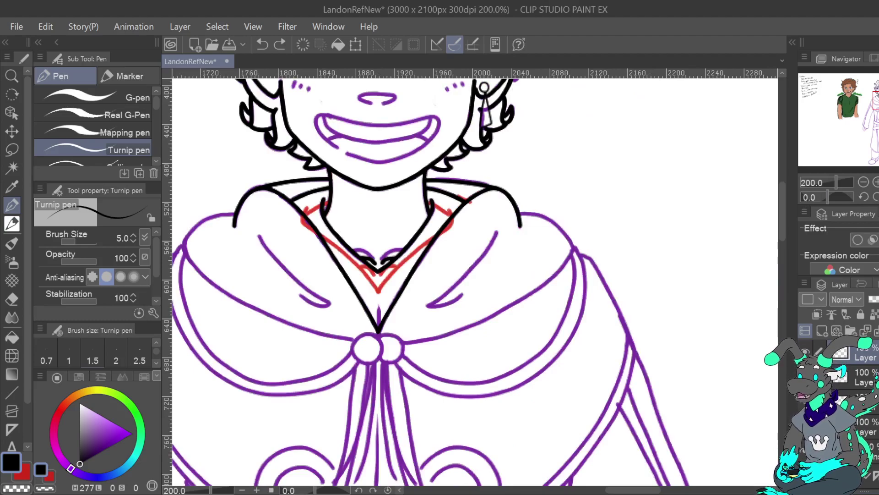
pyautogui.moveTo(634, 491); pyautogui.dragTo(617, 490)
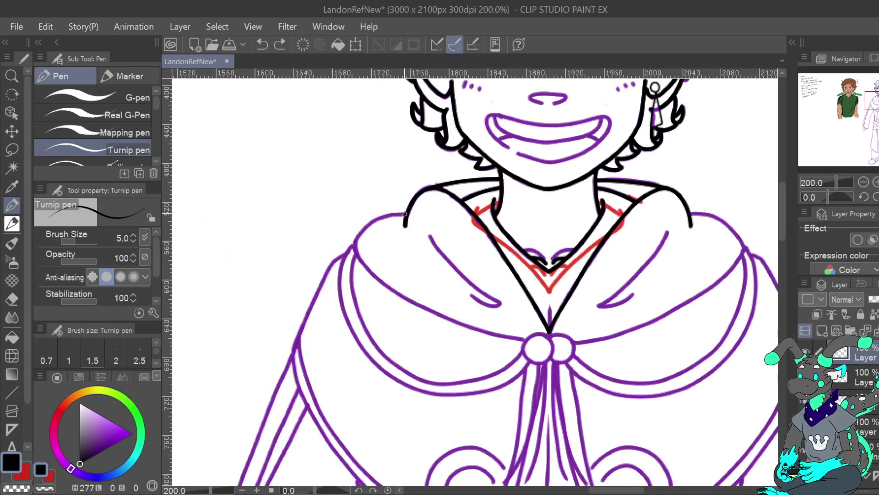
pyautogui.moveTo(379, 217)
pyautogui.mouseDown()
pyautogui.moveTo(362, 225)
pyautogui.moveTo(357, 249)
pyautogui.moveTo(367, 267)
pyautogui.moveTo(421, 310)
pyautogui.moveTo(513, 340)
pyautogui.mouseUp()
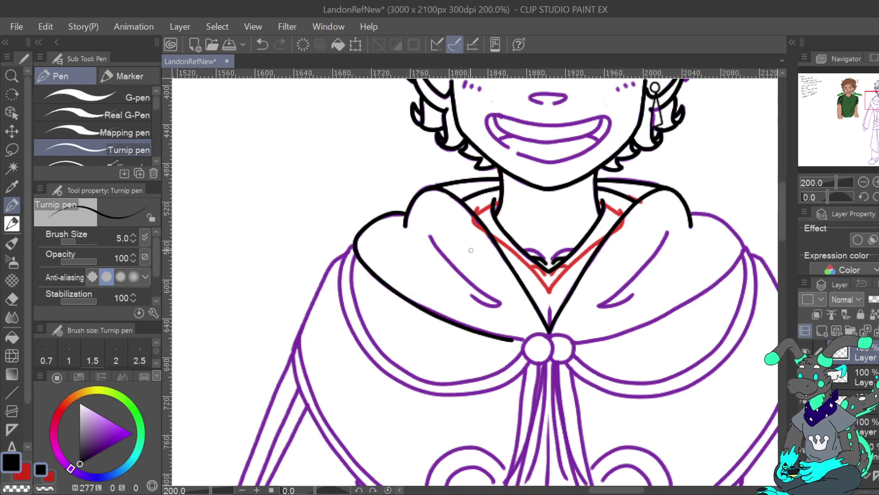
pyautogui.click(261, 45)
pyautogui.moveTo(397, 213)
pyautogui.mouseDown()
pyautogui.moveTo(360, 236)
pyautogui.moveTo(397, 214)
pyautogui.moveTo(355, 245)
pyautogui.mouseUp()
pyautogui.hotkey('ctrl', 'z')
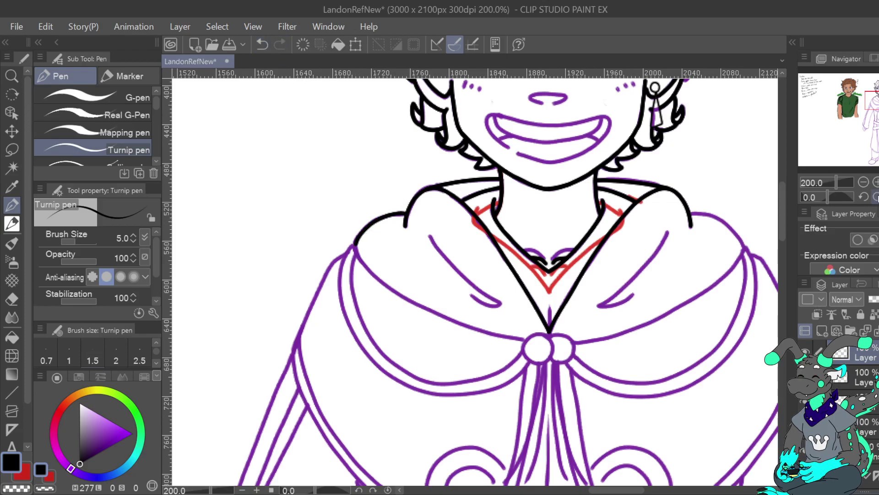
pyautogui.click(876, 197)
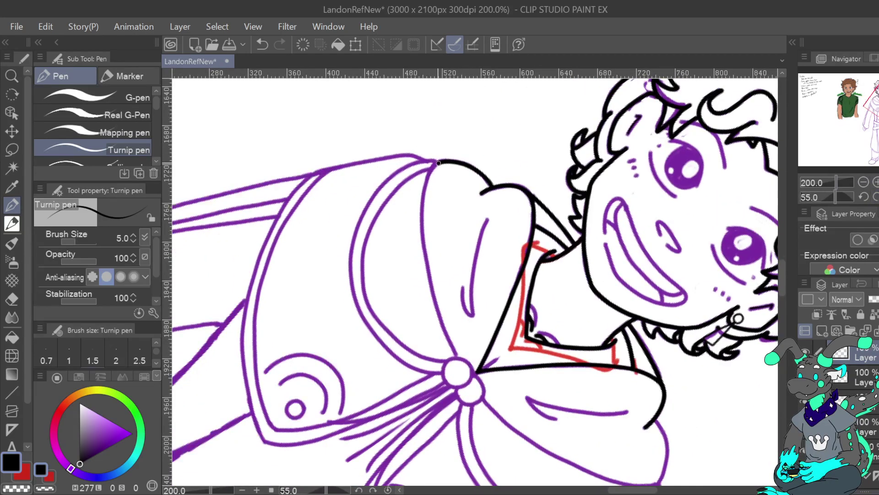
pyautogui.moveTo(430, 174)
pyautogui.mouseDown()
pyautogui.moveTo(426, 262)
pyautogui.moveTo(457, 360)
pyautogui.mouseUp()
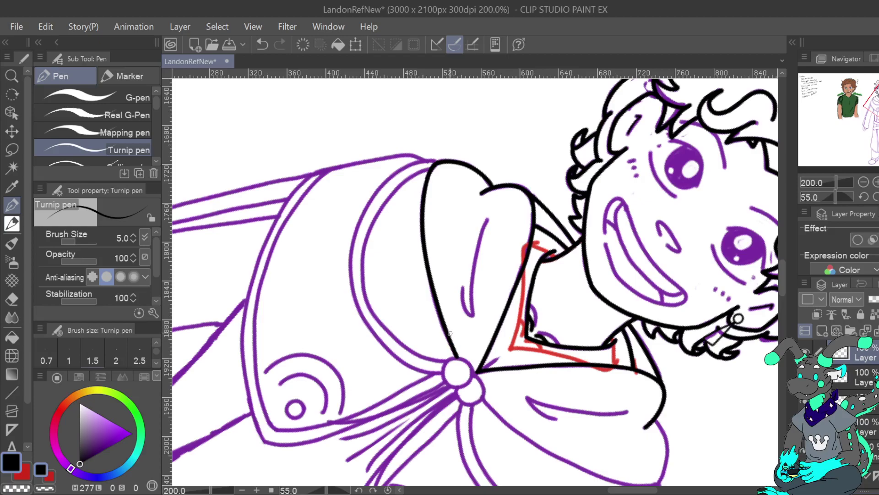
# Flip and rotate the canvas and ink the matching outer drape on the opposite side down to the clasp.
pyautogui.click(878, 197)
pyautogui.click(878, 197)
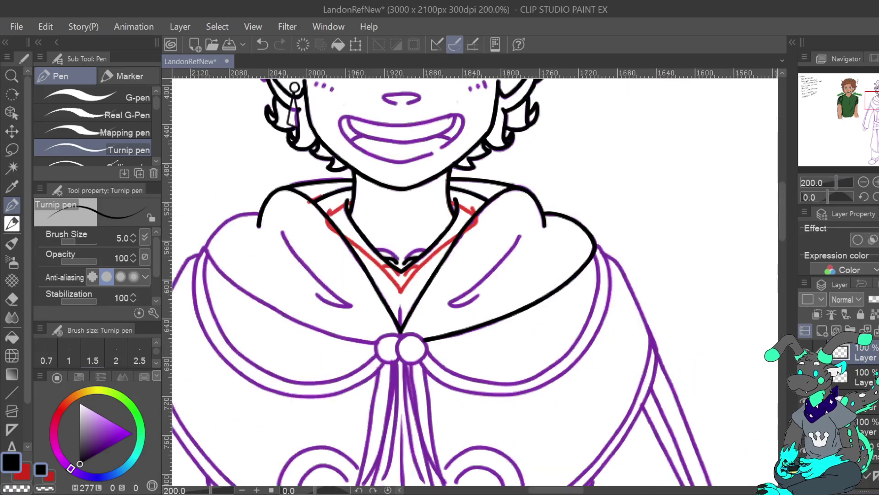
pyautogui.click(877, 197)
pyautogui.moveTo(458, 275); pyautogui.dragTo(435, 366)
pyautogui.moveTo(313, 191)
pyautogui.mouseDown()
pyautogui.moveTo(293, 180)
pyautogui.moveTo(250, 187)
pyautogui.moveTo(253, 241)
pyautogui.moveTo(306, 335)
pyautogui.moveTo(336, 364)
pyautogui.mouseUp()
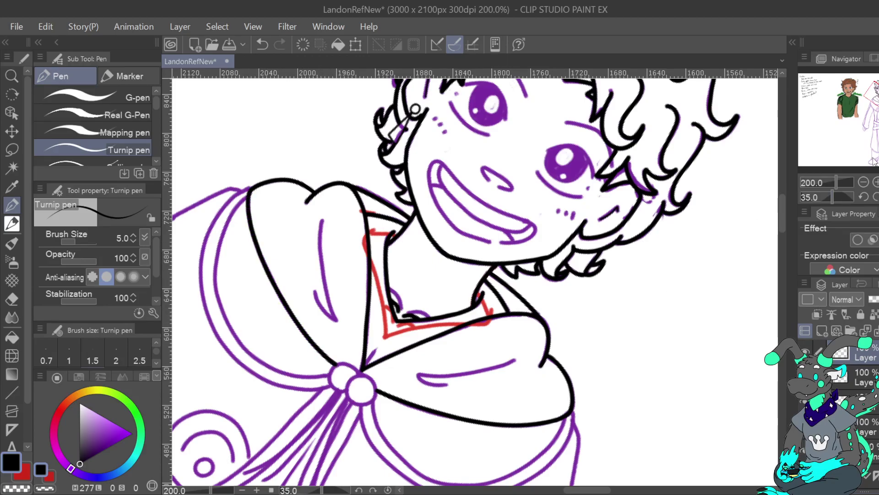
# Restore the upright view and ink the hooked fold creases inside both halves of the hood.
pyautogui.click(878, 197)
pyautogui.click(878, 197)
pyautogui.moveTo(878, 96); pyautogui.dragTo(878, 101)
pyautogui.moveTo(314, 207)
pyautogui.mouseDown()
pyautogui.moveTo(340, 241)
pyautogui.moveTo(387, 274)
pyautogui.moveTo(356, 265)
pyautogui.mouseUp()
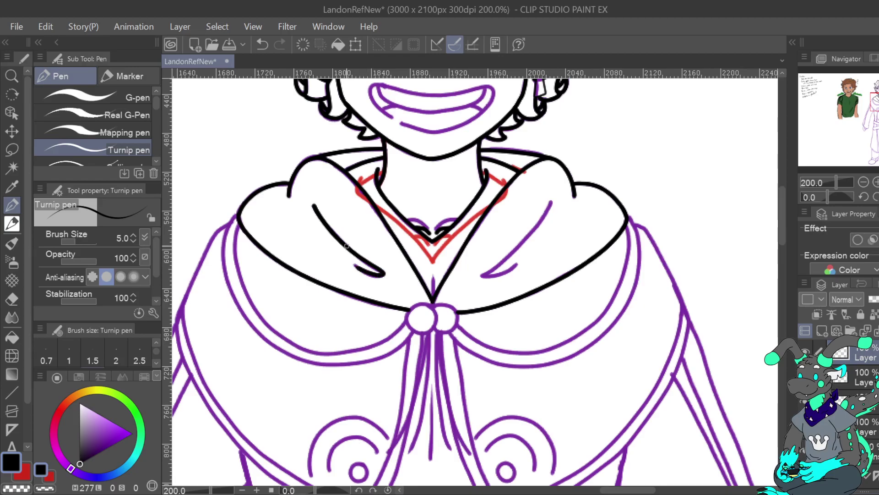
pyautogui.moveTo(543, 218)
pyautogui.mouseDown()
pyautogui.moveTo(486, 275)
pyautogui.moveTo(517, 265)
pyautogui.mouseUp()
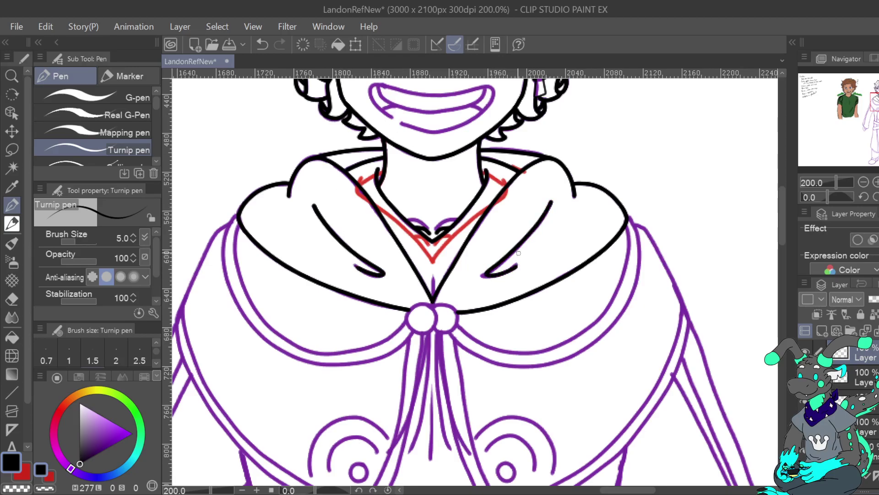
# Ink the two round clasps at the hood's center, with the second one tucked behind the first.
pyautogui.moveTo(458, 339)
pyautogui.mouseDown()
pyautogui.moveTo(490, 445)
pyautogui.moveTo(479, 390)
pyautogui.moveTo(490, 105)
pyautogui.moveTo(532, 264)
pyautogui.mouseUp()
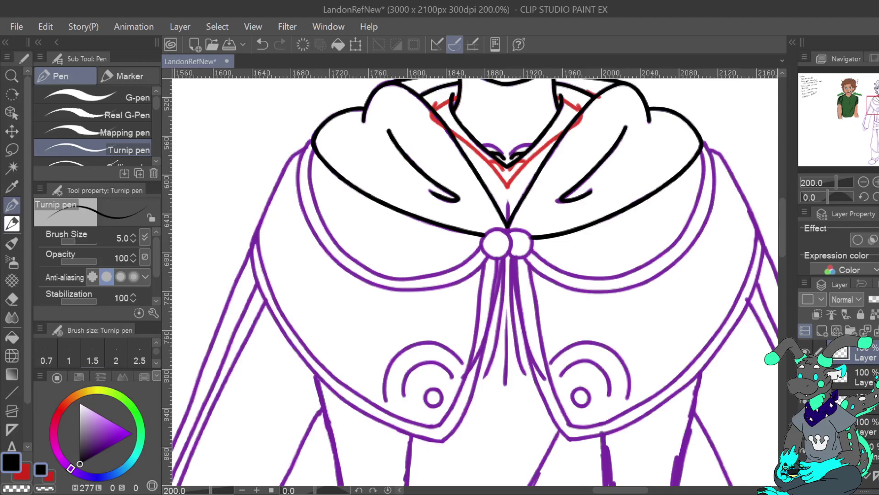
pyautogui.moveTo(508, 197)
pyautogui.mouseDown()
pyautogui.moveTo(498, 411)
pyautogui.moveTo(434, 272)
pyautogui.moveTo(466, 209)
pyautogui.moveTo(476, 156)
pyautogui.mouseUp()
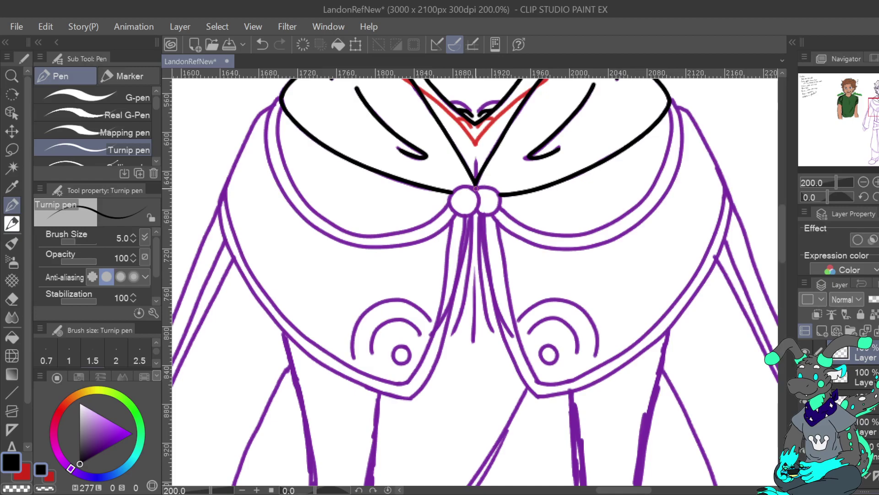
pyautogui.moveTo(463, 217)
pyautogui.mouseDown()
pyautogui.moveTo(475, 214)
pyautogui.moveTo(478, 193)
pyautogui.mouseUp()
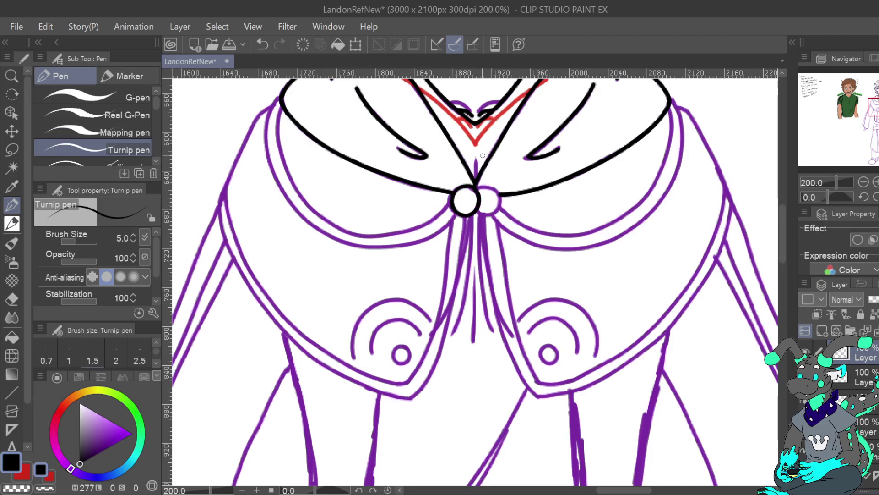
pyautogui.click(262, 44)
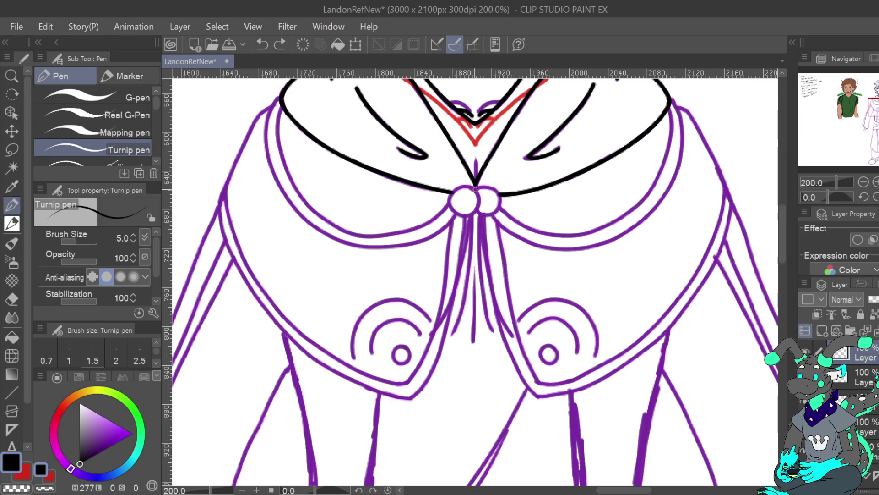
pyautogui.moveTo(465, 186)
pyautogui.mouseDown()
pyautogui.moveTo(454, 211)
pyautogui.moveTo(467, 214)
pyautogui.moveTo(474, 188)
pyautogui.mouseUp()
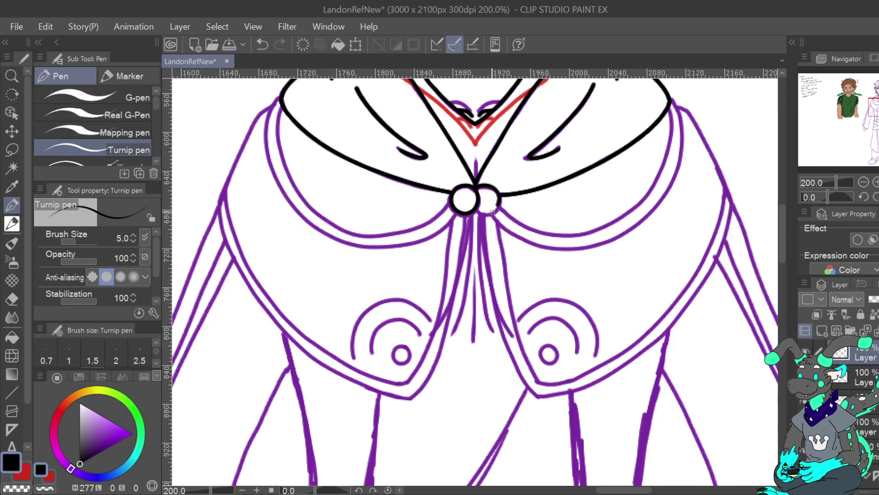
pyautogui.click(262, 45)
pyautogui.moveTo(480, 185)
pyautogui.mouseDown()
pyautogui.moveTo(476, 312)
pyautogui.moveTo(465, 345)
pyautogui.moveTo(476, 222)
pyautogui.moveTo(497, 212)
pyautogui.mouseUp()
# Ink the outer line of the curved trim below the hood on the viewer's left, working on a rotated canvas.
pyautogui.scroll(1, 471, 277)
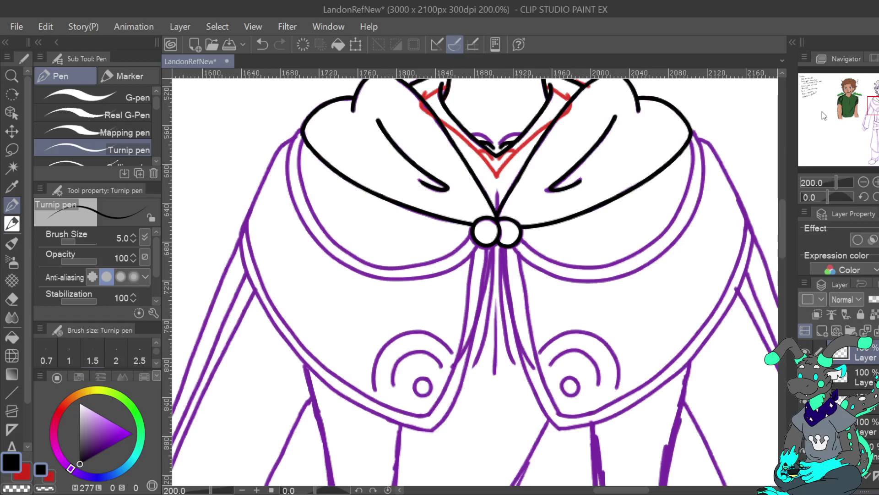
pyautogui.moveTo(302, 128)
pyautogui.mouseDown()
pyautogui.moveTo(297, 211)
pyautogui.moveTo(332, 254)
pyautogui.mouseUp()
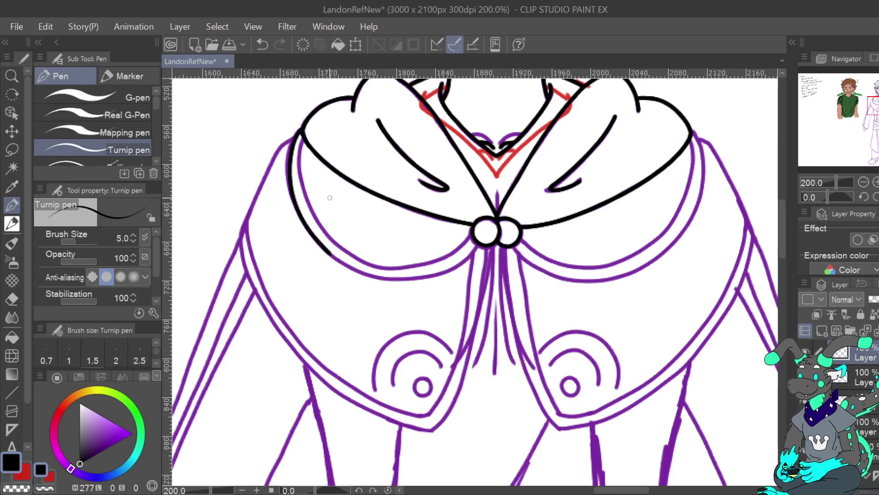
pyautogui.click(256, 40)
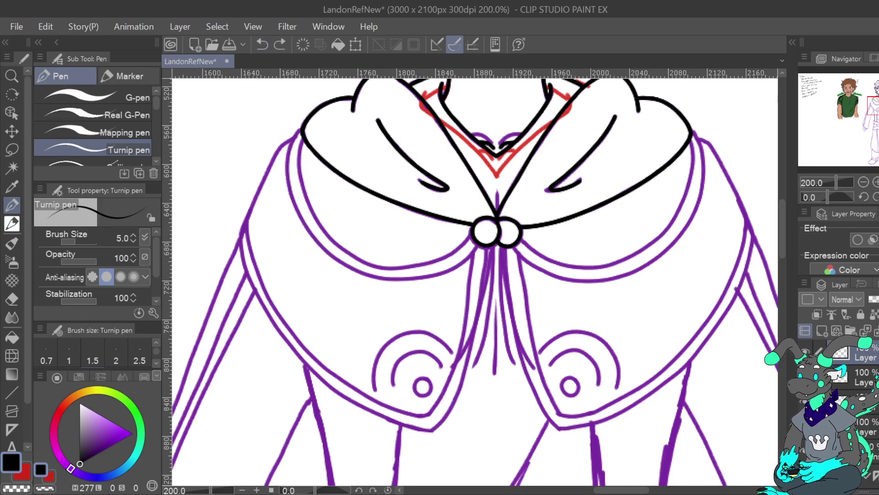
pyautogui.press('^')
pyautogui.press('^')
pyautogui.press('^')
pyautogui.press('^')
pyautogui.press('^')
pyautogui.press('^')
pyautogui.press('^')
pyautogui.press('^')
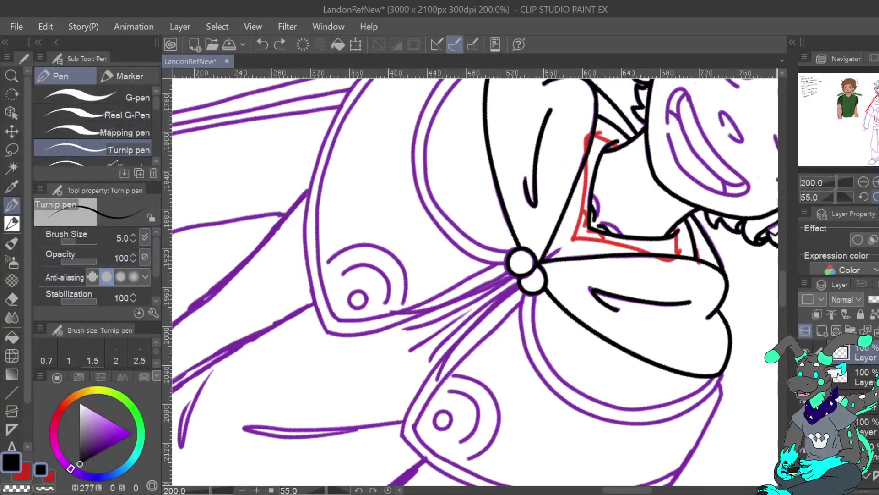
pyautogui.moveTo(526, 270)
pyautogui.mouseDown()
pyautogui.moveTo(378, 278)
pyautogui.moveTo(345, 410)
pyautogui.moveTo(449, 386)
pyautogui.moveTo(456, 372)
pyautogui.mouseUp()
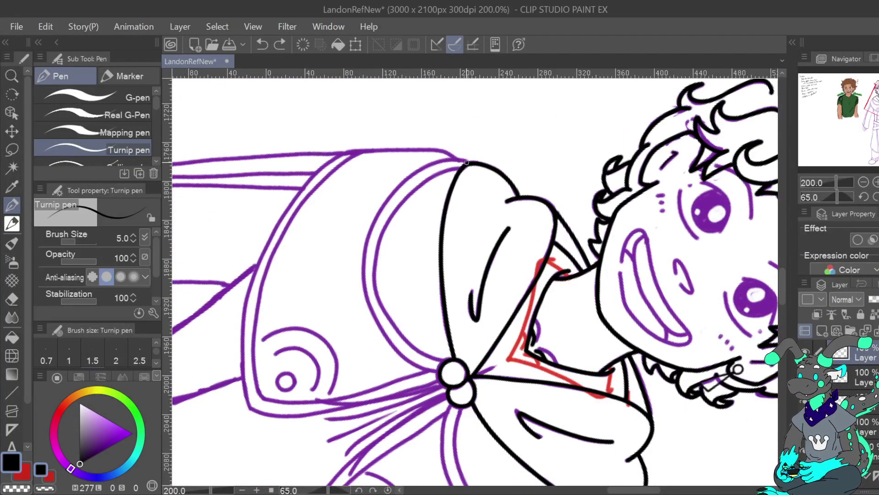
pyautogui.moveTo(457, 160)
pyautogui.mouseDown()
pyautogui.moveTo(414, 173)
pyautogui.moveTo(383, 203)
pyautogui.moveTo(364, 261)
pyautogui.moveTo(374, 314)
pyautogui.moveTo(431, 368)
pyautogui.mouseUp()
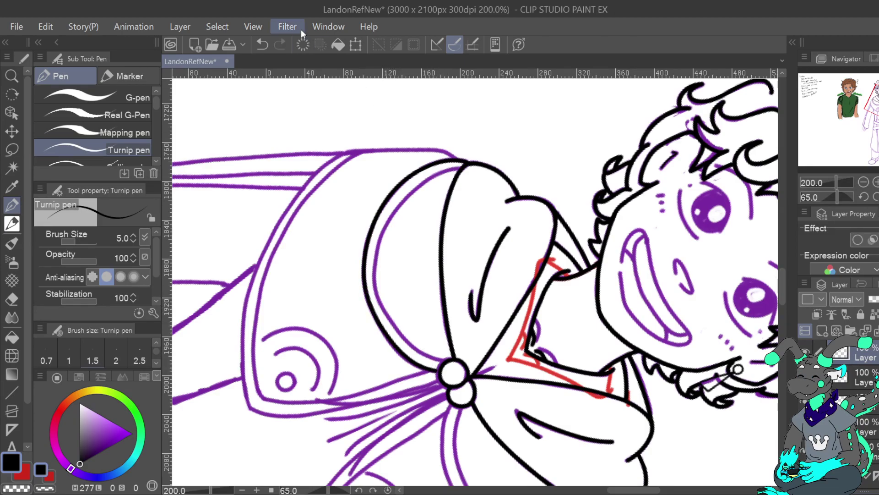
pyautogui.hotkey('ctrl', 'z')
pyautogui.moveTo(467, 162)
pyautogui.mouseDown()
pyautogui.moveTo(423, 169)
pyautogui.moveTo(392, 197)
pyautogui.moveTo(366, 245)
pyautogui.moveTo(368, 306)
pyautogui.moveTo(422, 368)
pyautogui.moveTo(432, 363)
pyautogui.mouseUp()
# Ink the inner line of the same trim between the clasp and the shoulder, redoing it until it follows the sketch.
pyautogui.moveTo(460, 168)
pyautogui.mouseDown()
pyautogui.moveTo(420, 186)
pyautogui.moveTo(394, 215)
pyautogui.moveTo(375, 269)
pyautogui.moveTo(393, 323)
pyautogui.moveTo(447, 361)
pyautogui.mouseUp()
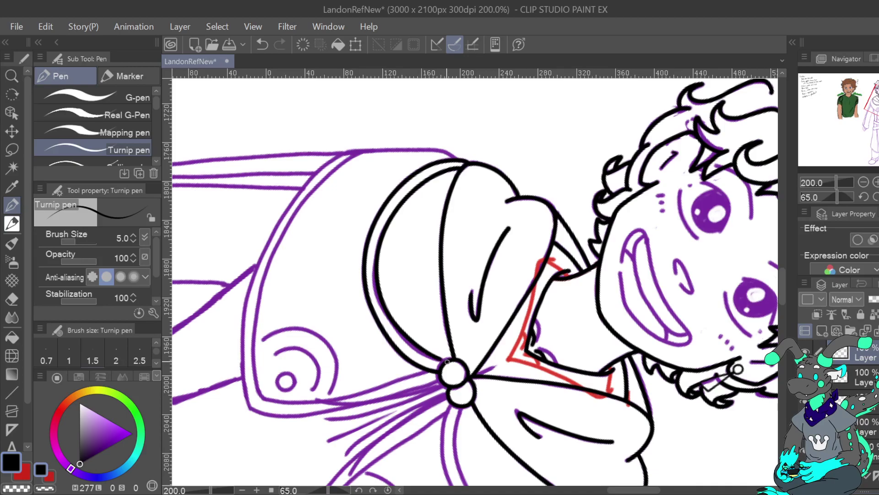
pyautogui.click(262, 45)
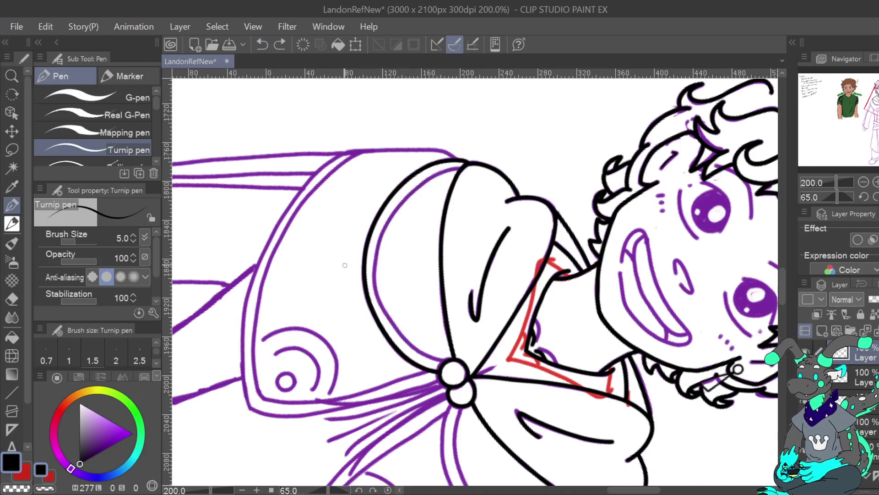
pyautogui.moveTo(447, 361)
pyautogui.mouseDown()
pyautogui.moveTo(386, 317)
pyautogui.moveTo(375, 269)
pyautogui.mouseUp()
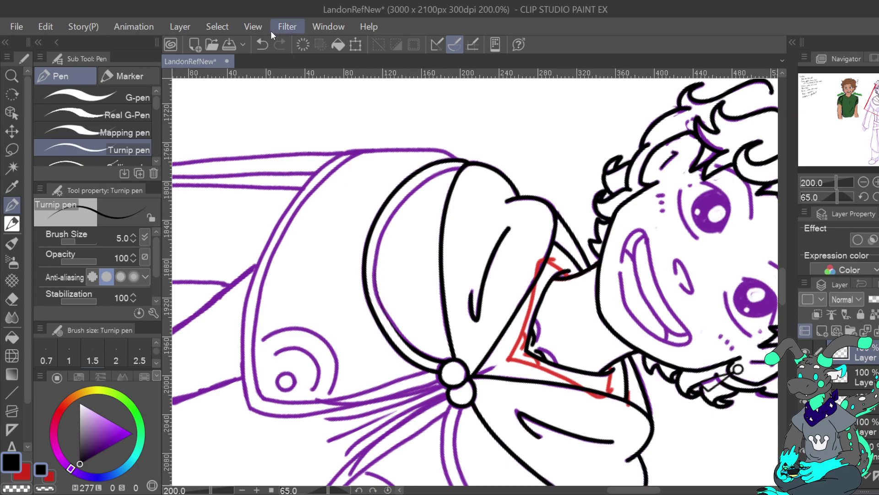
pyautogui.click(262, 45)
pyautogui.moveTo(444, 362)
pyautogui.mouseDown()
pyautogui.moveTo(407, 345)
pyautogui.moveTo(380, 301)
pyautogui.moveTo(376, 241)
pyautogui.moveTo(400, 203)
pyautogui.moveTo(465, 163)
pyautogui.mouseUp()
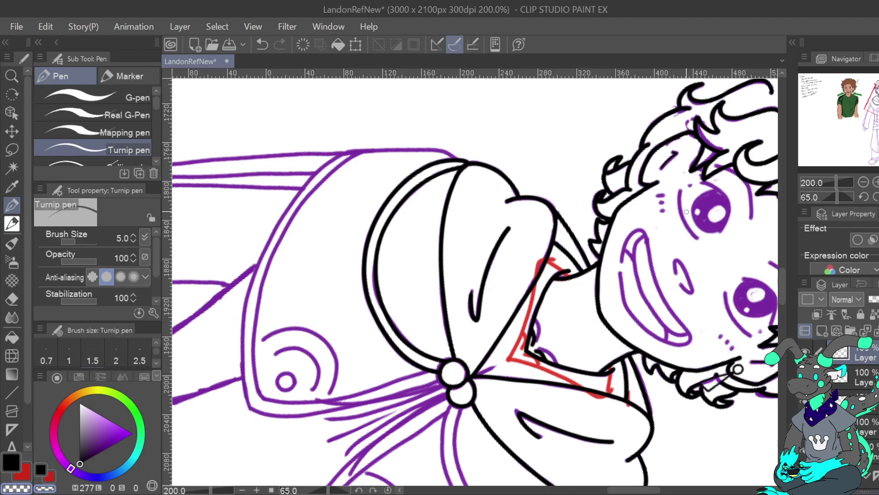
# Hide the sketch to examine the black line art on its own in the upright view, and show the sketch again.
pyautogui.hotkey('ctrl', '@')
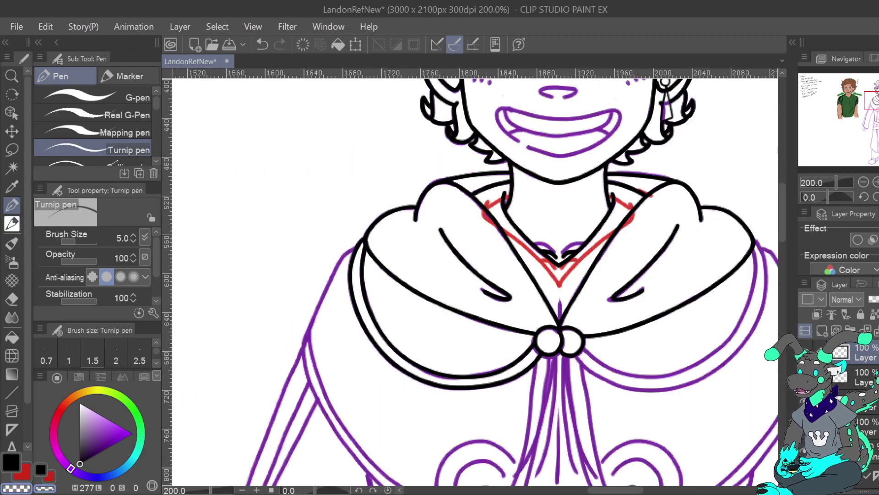
pyautogui.scroll(-4, 847, 412)
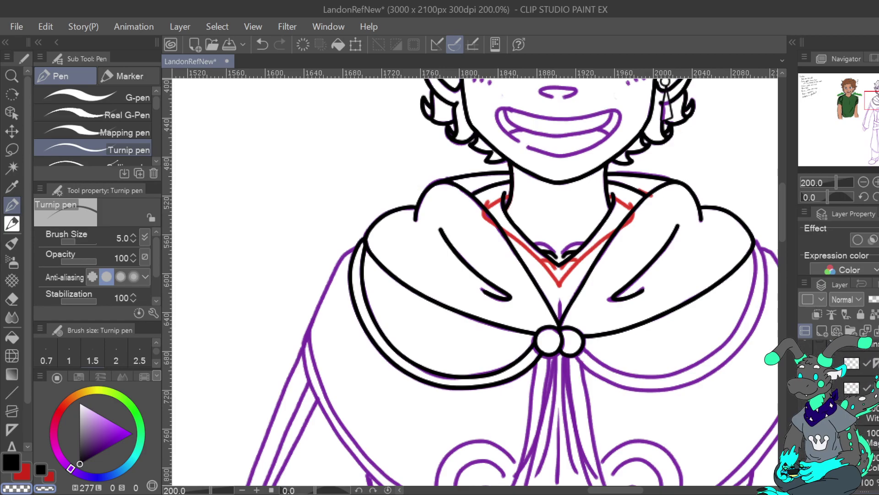
pyautogui.click(805, 439)
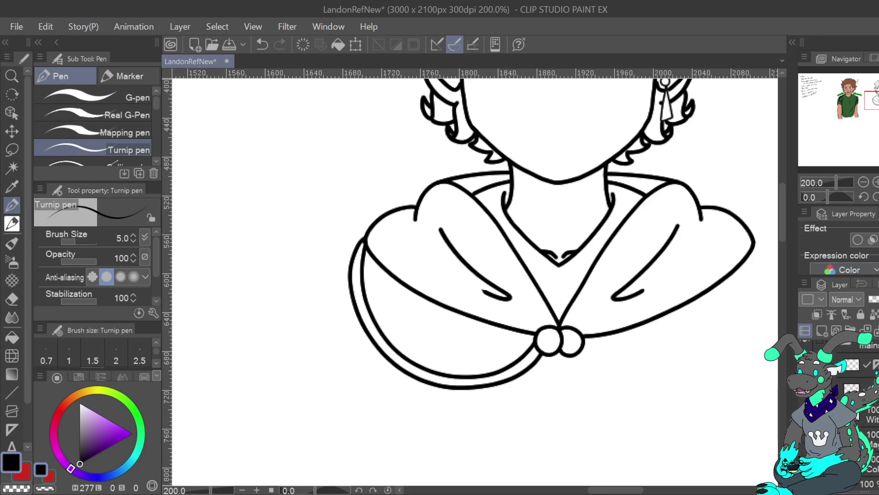
pyautogui.click(872, 415)
pyautogui.click(805, 416)
pyautogui.click(841, 396)
# Flip the canvas, rotate it to 60 degrees, and ink the outer line of the curved trim on the opposite side.
pyautogui.press('h')
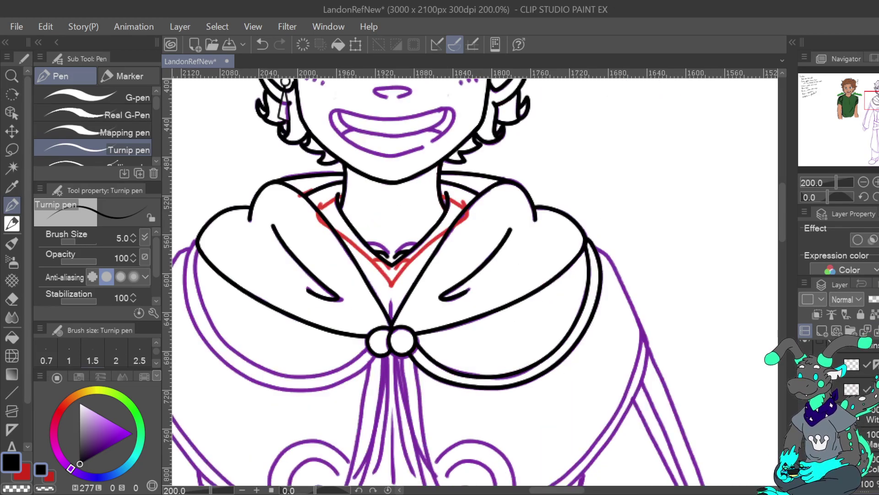
pyautogui.press('^')
pyautogui.press('^')
pyautogui.press('^')
pyautogui.press('^')
pyautogui.press('^')
pyautogui.press('^')
pyautogui.press('^')
pyautogui.press('^')
pyautogui.press('^')
pyautogui.press('^')
pyautogui.moveTo(476, 266)
pyautogui.mouseDown()
pyautogui.moveTo(393, 280)
pyautogui.moveTo(403, 257)
pyautogui.moveTo(662, 185)
pyautogui.moveTo(438, 285)
pyautogui.moveTo(508, 269)
pyautogui.moveTo(485, 274)
pyautogui.mouseUp()
pyautogui.moveTo(426, 231); pyautogui.dragTo(523, 332)
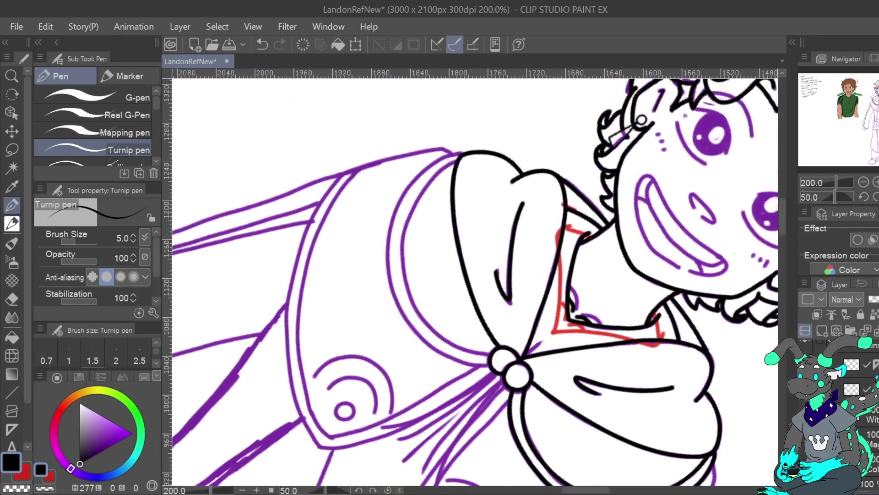
pyautogui.click(876, 197)
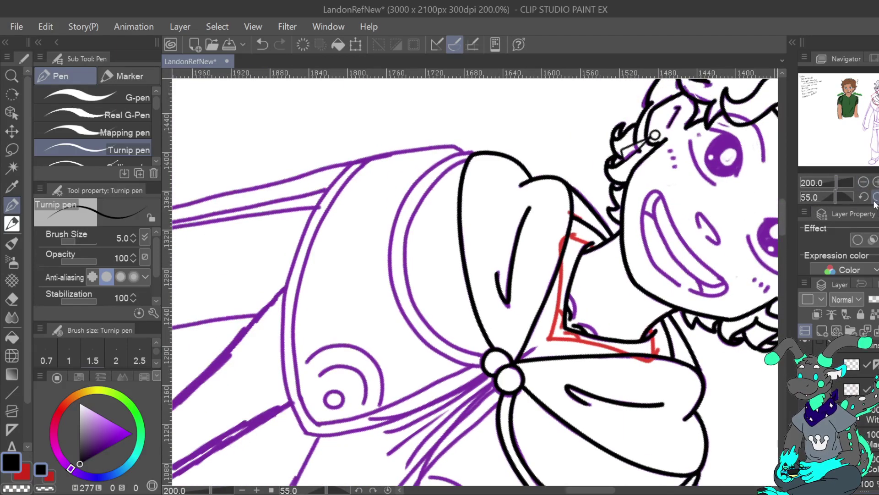
pyautogui.click(876, 197)
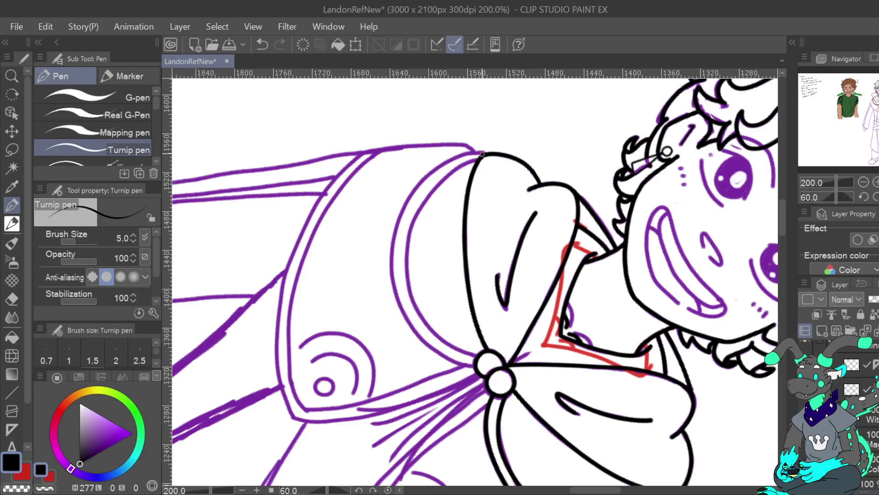
pyautogui.moveTo(468, 153)
pyautogui.mouseDown()
pyautogui.moveTo(437, 167)
pyautogui.moveTo(409, 198)
pyautogui.moveTo(392, 266)
pyautogui.moveTo(414, 331)
pyautogui.moveTo(477, 365)
pyautogui.mouseUp()
# Ink the inner line of the second trim from the clasp up to the shoulder, and restore the upright, unflipped view.
pyautogui.press('c')
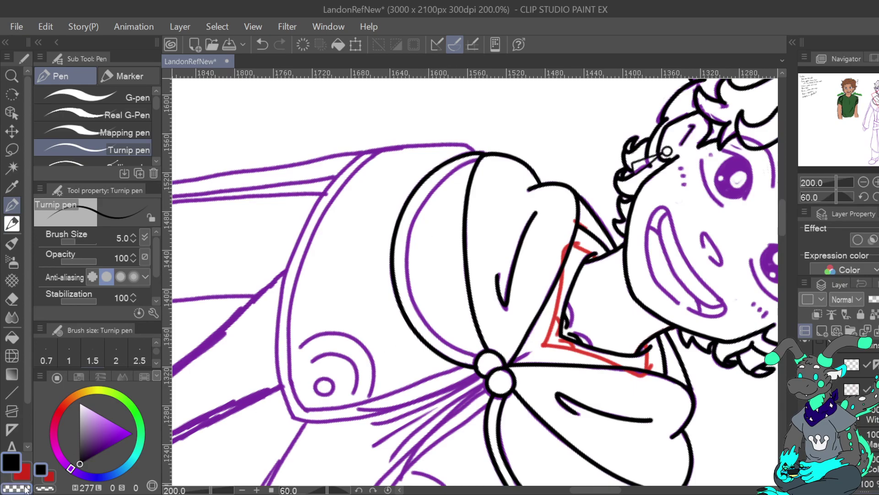
pyautogui.press('c')
pyautogui.moveTo(457, 350)
pyautogui.mouseDown()
pyautogui.moveTo(418, 314)
pyautogui.moveTo(406, 255)
pyautogui.moveTo(429, 196)
pyautogui.moveTo(481, 158)
pyautogui.mouseUp()
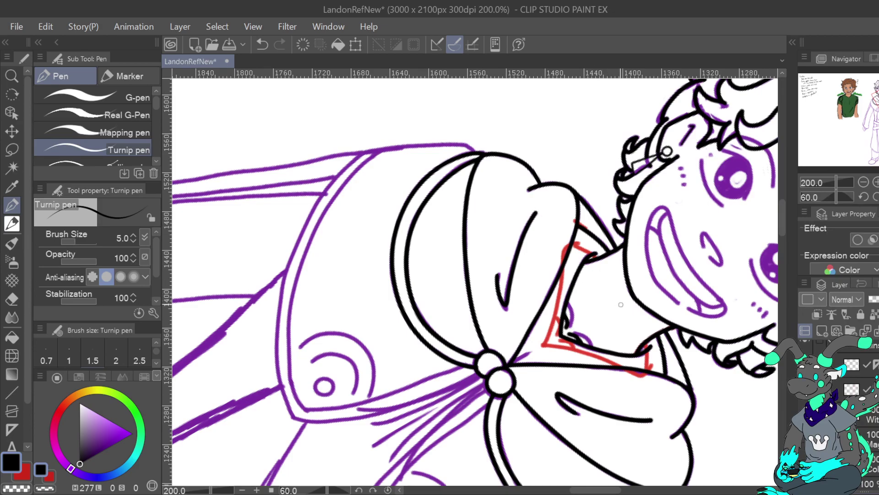
pyautogui.press('r')
pyautogui.press('h')
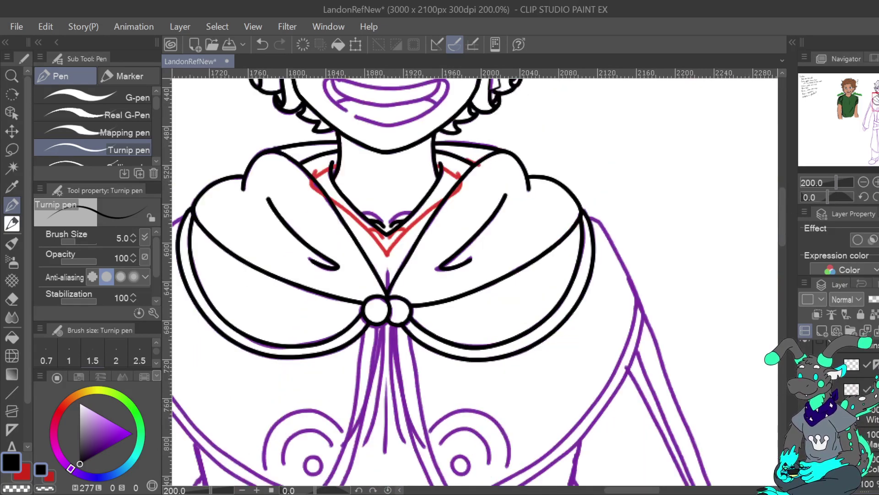
# Ink the cloak's outer shoulder lines on both sides, from the curved trim down to where the hem begins.
pyautogui.moveTo(388, 311); pyautogui.dragTo(548, 150)
pyautogui.scroll(3, 474, 281)
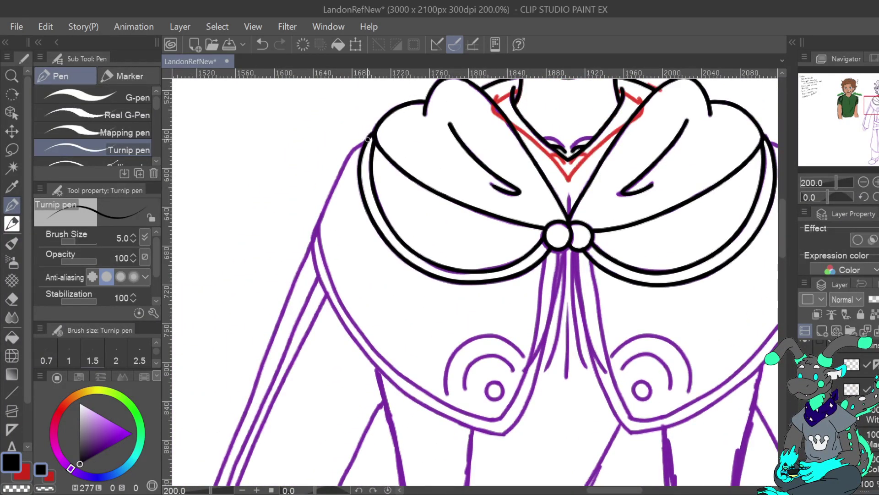
pyautogui.moveTo(367, 141)
pyautogui.mouseDown()
pyautogui.moveTo(347, 158)
pyautogui.moveTo(314, 238)
pyautogui.mouseUp()
pyautogui.hotkey('ctrl', 'z')
pyautogui.moveTo(364, 142)
pyautogui.mouseDown()
pyautogui.moveTo(333, 183)
pyautogui.moveTo(314, 237)
pyautogui.mouseUp()
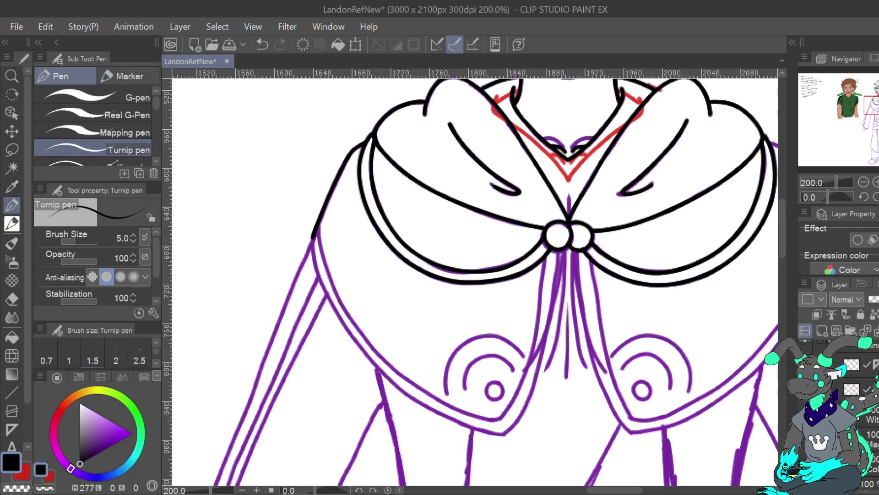
pyautogui.press('h')
pyautogui.moveTo(312, 171); pyautogui.dragTo(570, 170)
pyautogui.moveTo(437, 143)
pyautogui.mouseDown()
pyautogui.moveTo(412, 169)
pyautogui.moveTo(380, 240)
pyautogui.mouseUp()
pyautogui.press('h')
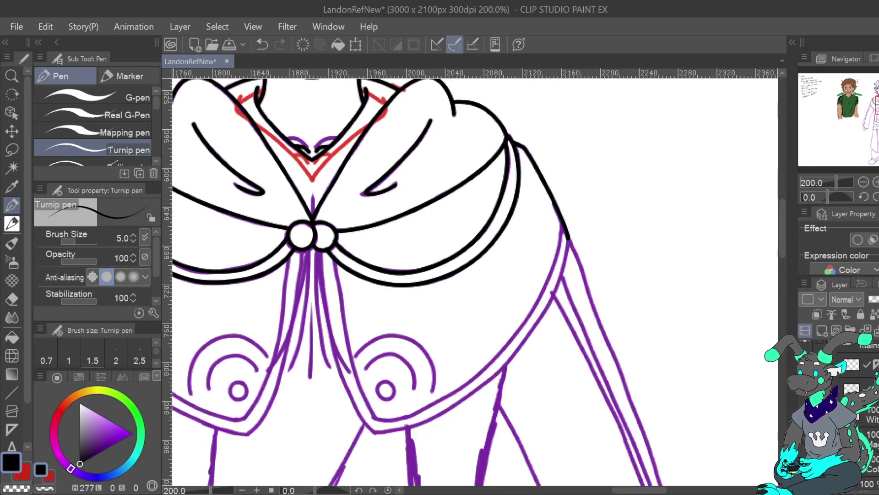
# Rotate the canvas to 30 degrees and ink the cloak's outer hem from the first shoulder down to the front corner.
pyautogui.moveTo(366, 274)
pyautogui.mouseDown()
pyautogui.moveTo(589, 254)
pyautogui.moveTo(549, 200)
pyautogui.moveTo(518, 323)
pyautogui.moveTo(581, 263)
pyautogui.mouseUp()
pyautogui.press('^')
pyautogui.press('^')
pyautogui.press('^')
pyautogui.press('^')
pyautogui.press('^')
pyautogui.press('^')
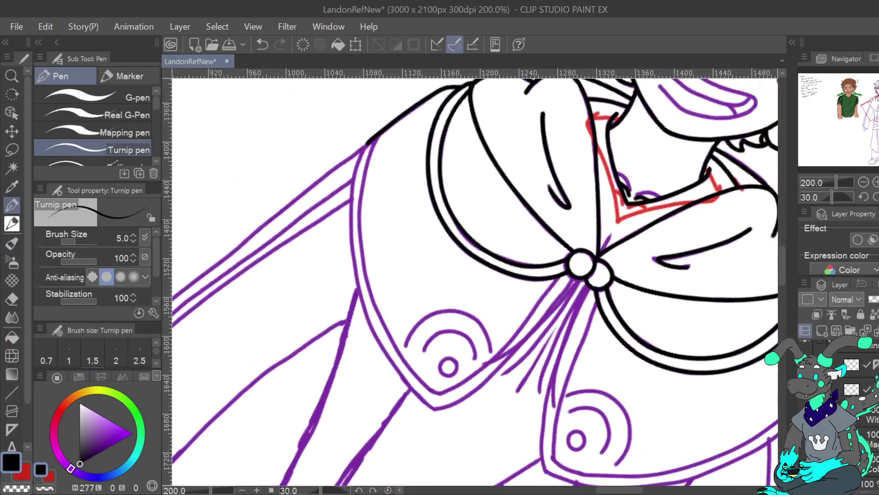
pyautogui.hotkey('ctrl', 'z')
pyautogui.moveTo(368, 143)
pyautogui.mouseDown()
pyautogui.moveTo(350, 227)
pyautogui.moveTo(359, 291)
pyautogui.moveTo(394, 369)
pyautogui.moveTo(437, 408)
pyautogui.mouseUp()
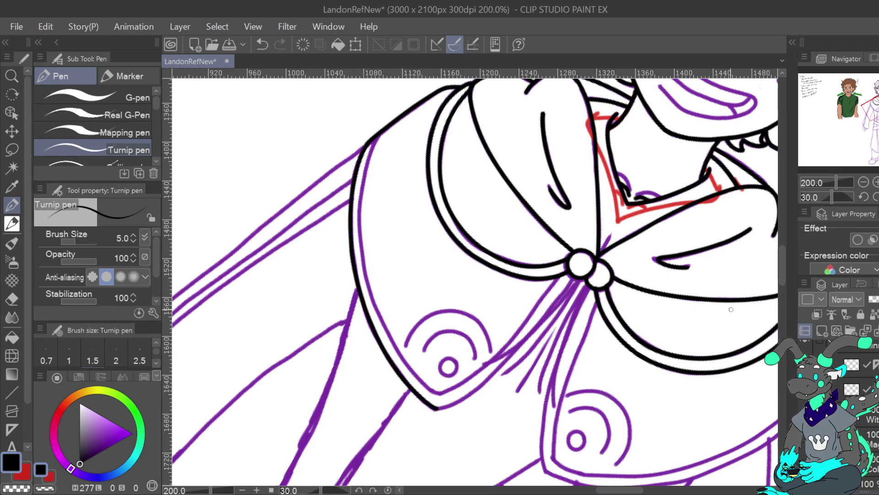
# Flip the canvas, rotate it to 35 degrees, and ink the outer hem from the opposite shoulder to its front corner.
pyautogui.click(878, 197)
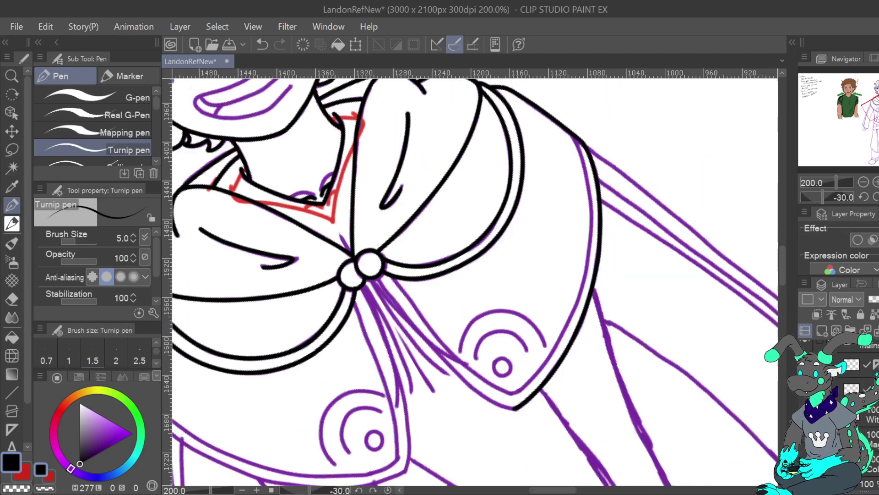
pyautogui.click(878, 198)
pyautogui.moveTo(873, 104); pyautogui.dragTo(876, 105)
pyautogui.moveTo(443, 120)
pyautogui.mouseDown()
pyautogui.moveTo(422, 183)
pyautogui.moveTo(423, 258)
pyautogui.mouseUp()
pyautogui.moveTo(431, 291)
pyautogui.mouseDown()
pyautogui.moveTo(461, 356)
pyautogui.moveTo(493, 387)
pyautogui.mouseUp()
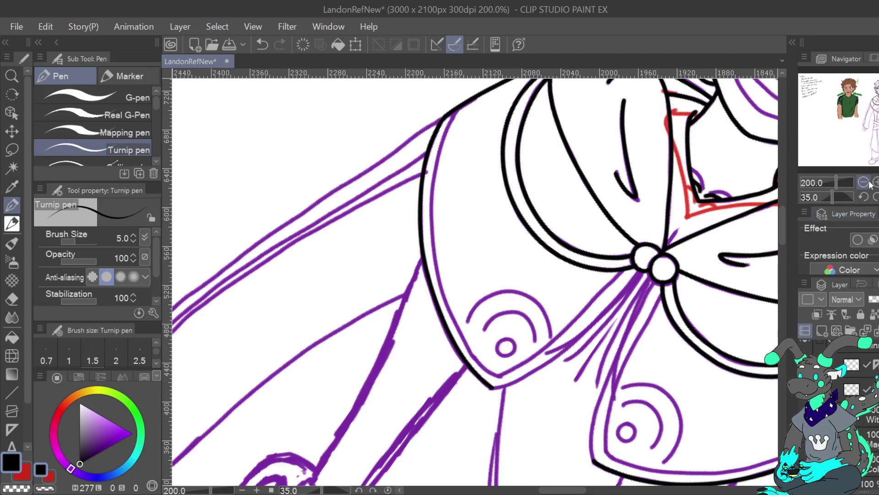
# Restore the upright, unflipped view and ink the first outer front edge between the clasp and the hem corner, redoing it once.
pyautogui.hotkey('ctrl', '@')
pyautogui.press('h')
pyautogui.moveTo(385, 275); pyautogui.dragTo(567, 287)
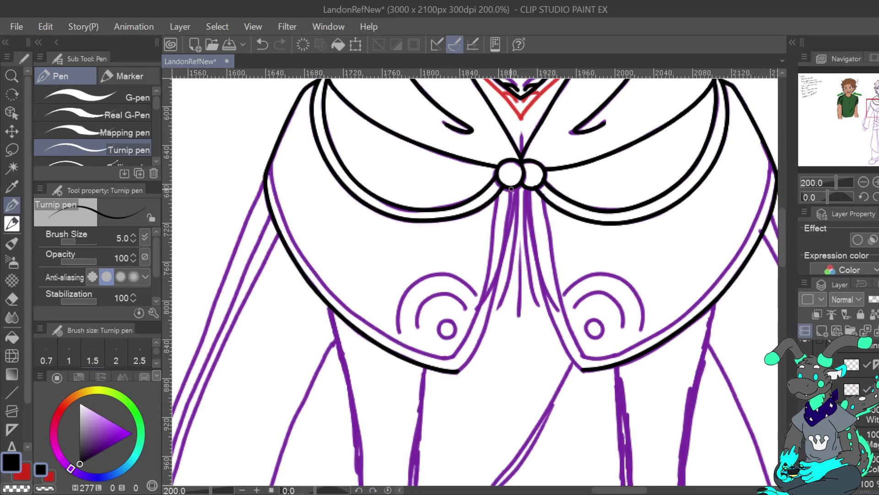
pyautogui.moveTo(509, 208)
pyautogui.mouseDown()
pyautogui.moveTo(478, 347)
pyautogui.moveTo(459, 371)
pyautogui.mouseUp()
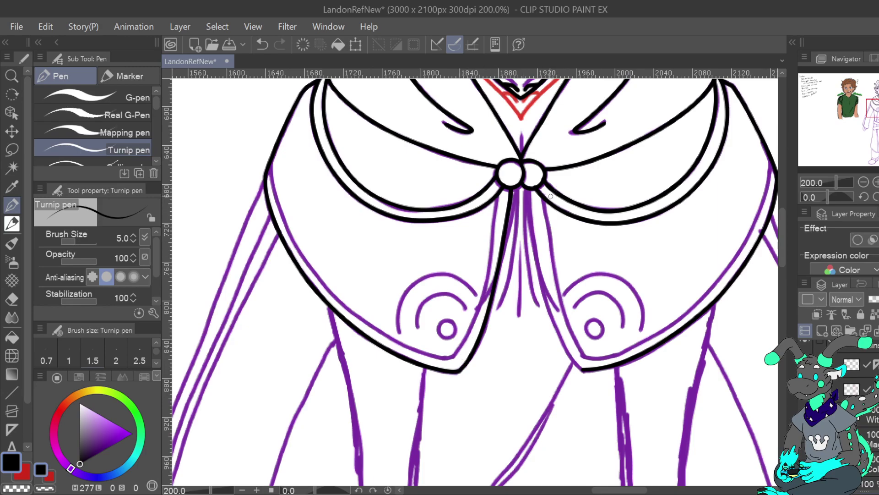
pyautogui.hotkey('ctrl', 'z')
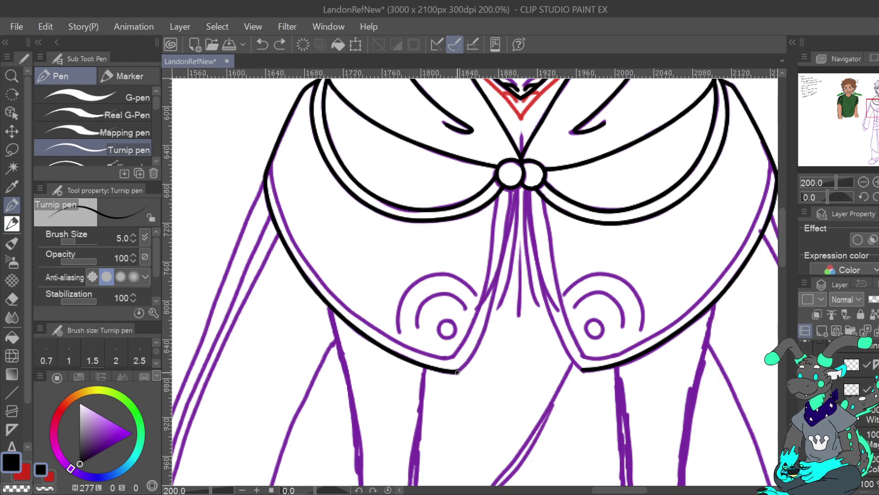
pyautogui.moveTo(465, 365)
pyautogui.mouseDown()
pyautogui.moveTo(493, 305)
pyautogui.moveTo(511, 186)
pyautogui.mouseUp()
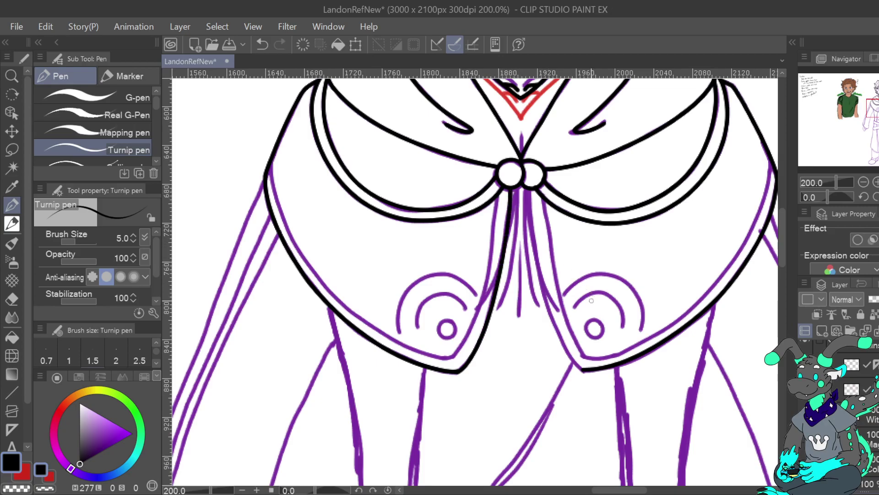
# Ink the opposite outer front edge from the clasp to its hem corner in the flipped view, then unflip the canvas.
pyautogui.moveTo(584, 370)
pyautogui.mouseDown()
pyautogui.moveTo(555, 334)
pyautogui.moveTo(546, 302)
pyautogui.mouseUp()
pyautogui.hotkey('ctrl', 'z')
pyautogui.press('h')
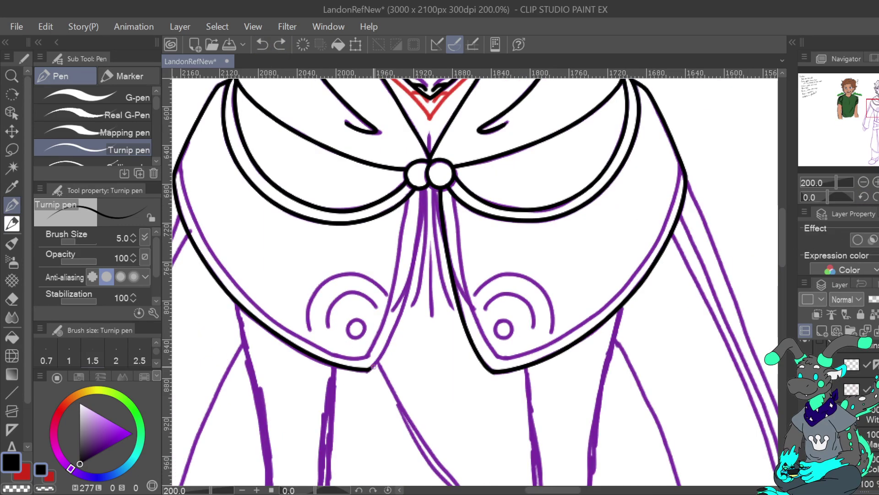
pyautogui.moveTo(386, 352); pyautogui.dragTo(396, 331)
pyautogui.click(262, 44)
pyautogui.moveTo(423, 189)
pyautogui.mouseDown()
pyautogui.moveTo(415, 269)
pyautogui.moveTo(369, 370)
pyautogui.mouseUp()
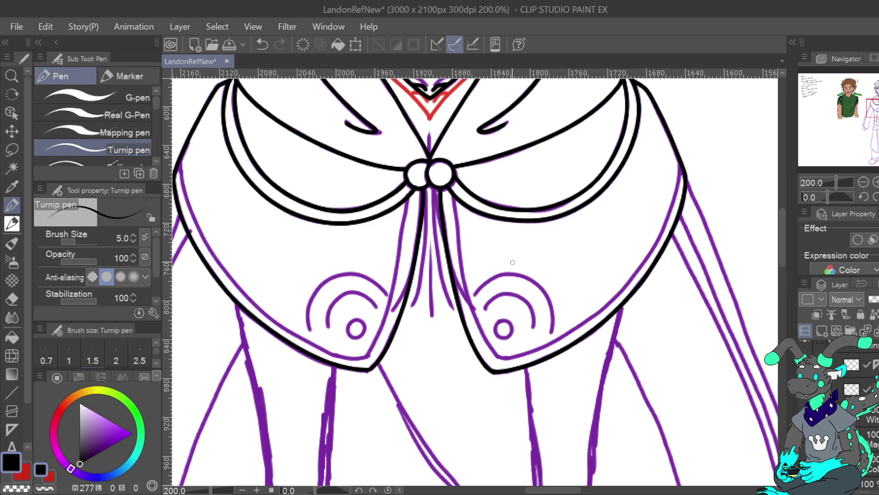
pyautogui.moveTo(475, 281); pyautogui.dragTo(508, 314)
pyautogui.press('h')
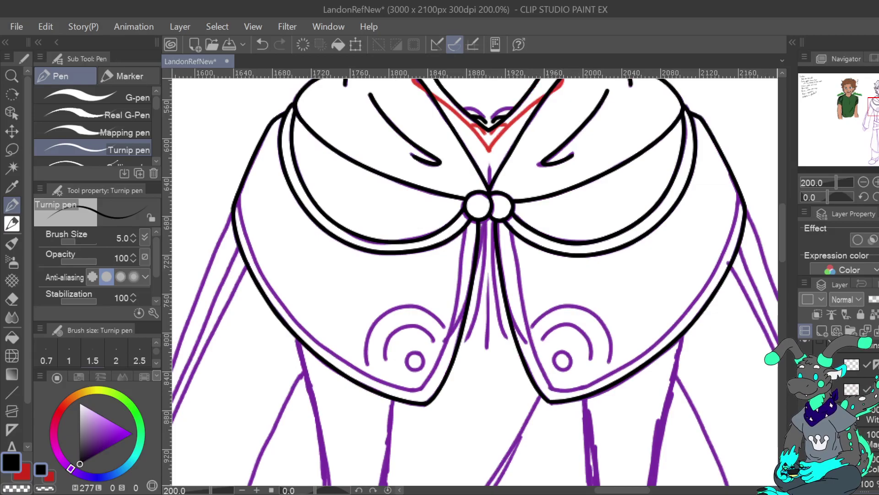
# Switch to the layer above, set the brush size to 4, and ink the inner trim line along the first side's hem and front edge.
pyautogui.scroll(3, 471, 282)
pyautogui.scroll(-5, 474, 282)
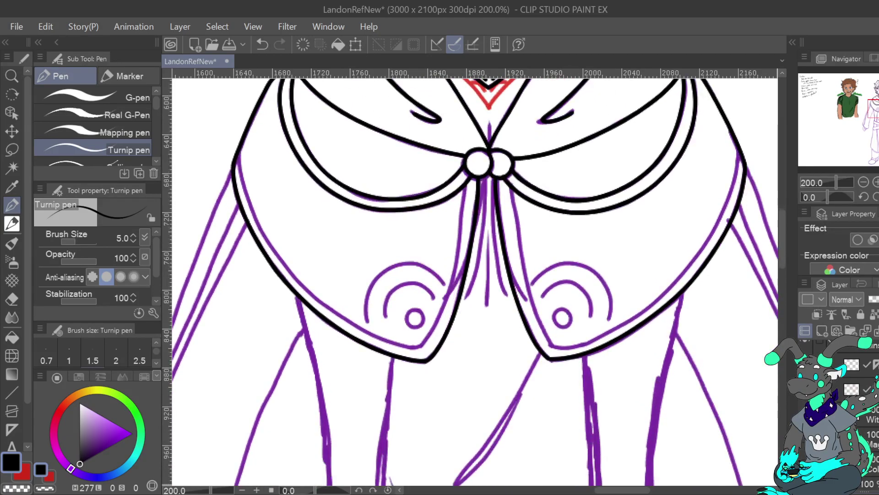
pyautogui.moveTo(475, 282); pyautogui.dragTo(464, 271)
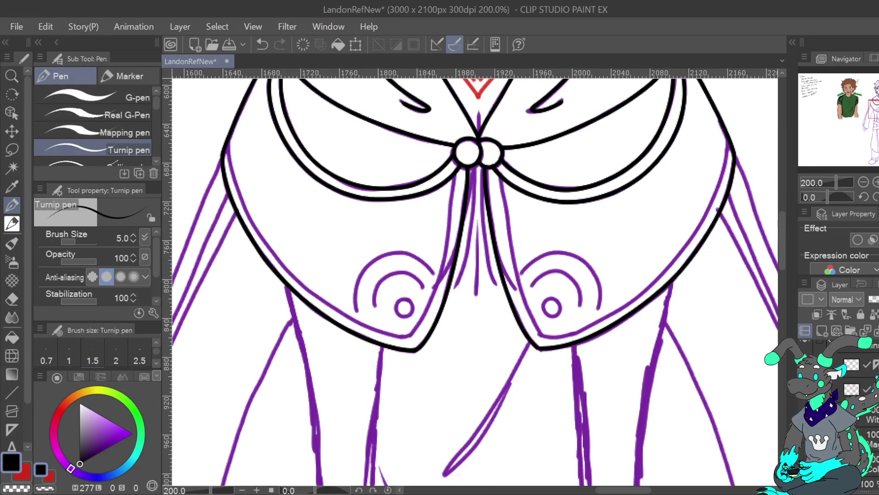
pyautogui.scroll(5, 475, 282)
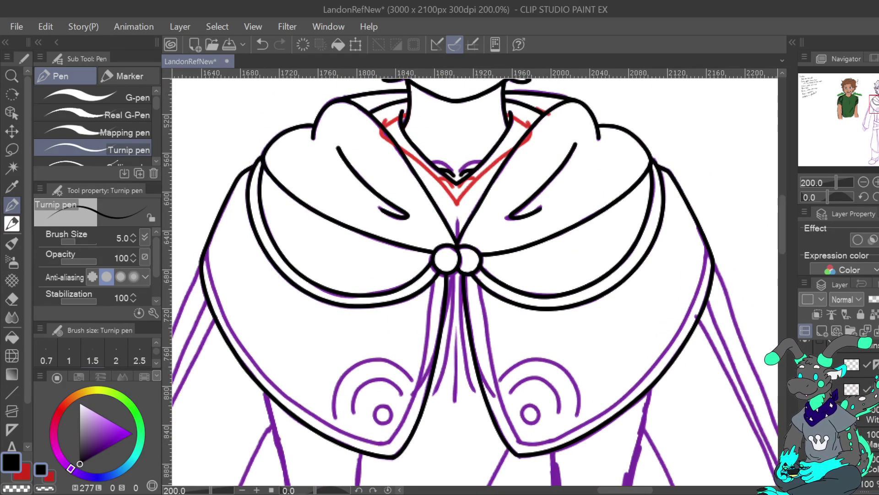
pyautogui.scroll(5, 863, 389)
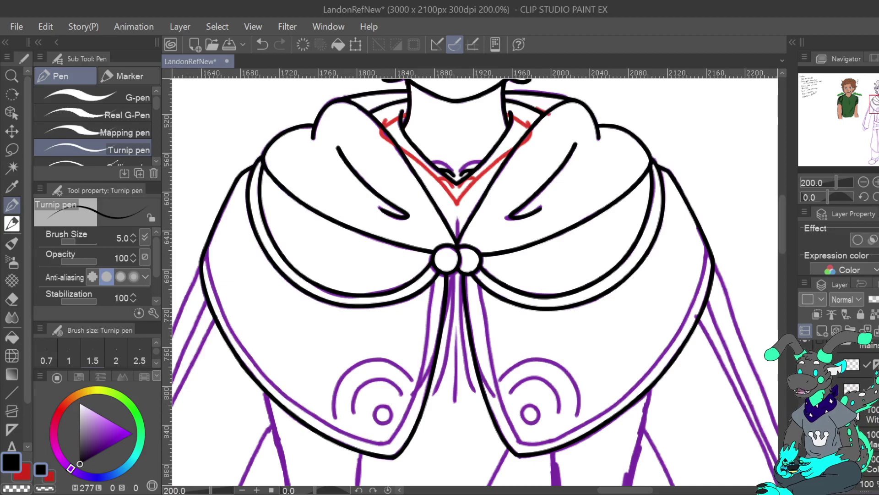
pyautogui.click(865, 354)
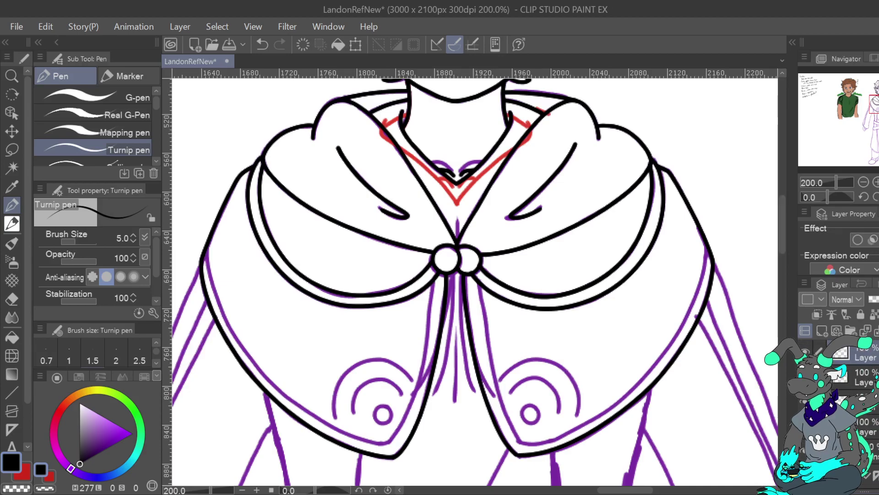
pyautogui.click(138, 240)
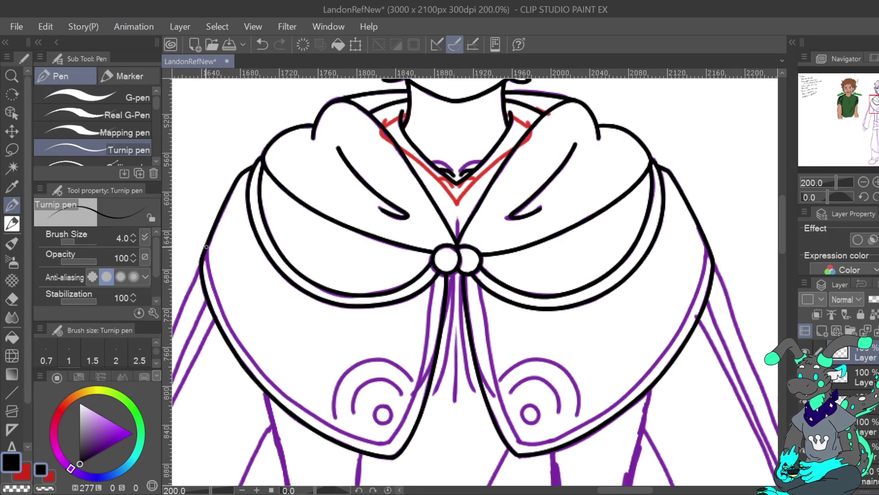
pyautogui.moveTo(220, 306)
pyautogui.mouseDown()
pyautogui.moveTo(263, 373)
pyautogui.moveTo(304, 410)
pyautogui.moveTo(370, 441)
pyautogui.moveTo(383, 442)
pyautogui.moveTo(404, 416)
pyautogui.moveTo(394, 434)
pyautogui.moveTo(415, 391)
pyautogui.mouseUp()
pyautogui.hotkey('ctrl', 'z')
pyautogui.moveTo(427, 349); pyautogui.dragTo(435, 284)
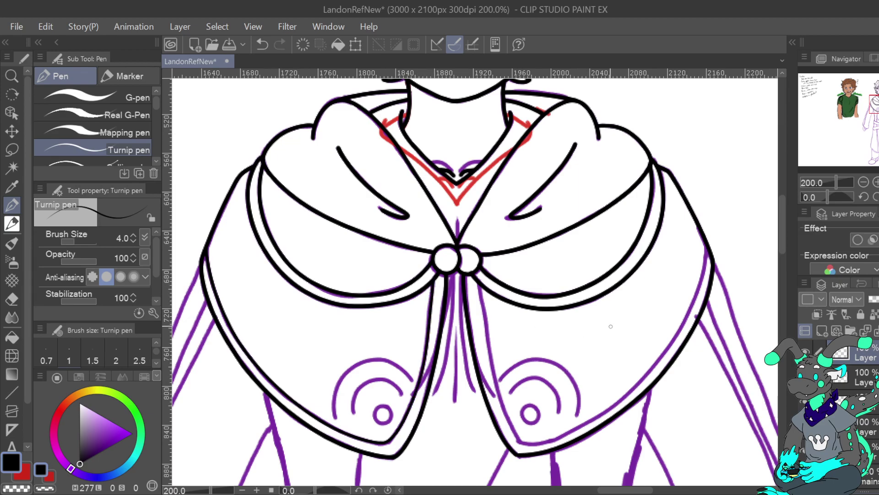
# Flip the canvas, ink the matching inner trim line along the opposite hem and front edge, and unflip the canvas.
pyautogui.click(878, 197)
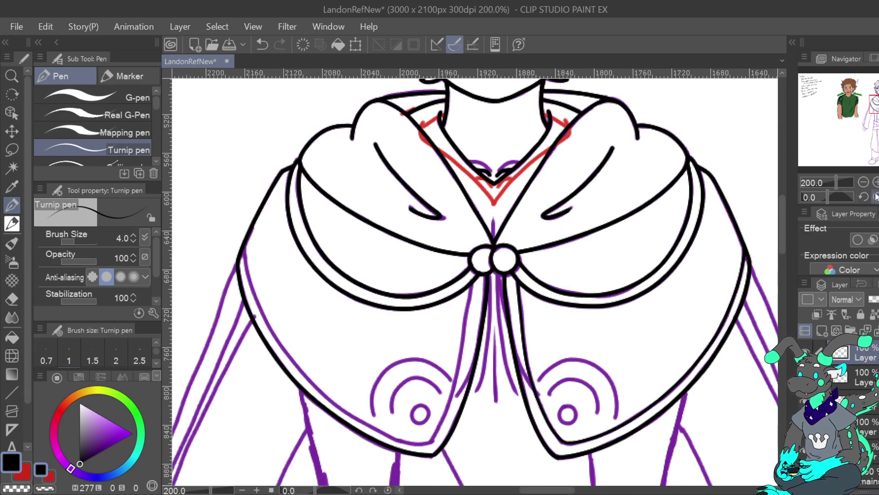
pyautogui.moveTo(246, 268)
pyautogui.mouseDown()
pyautogui.moveTo(275, 338)
pyautogui.moveTo(310, 387)
pyautogui.mouseUp()
pyautogui.click(263, 44)
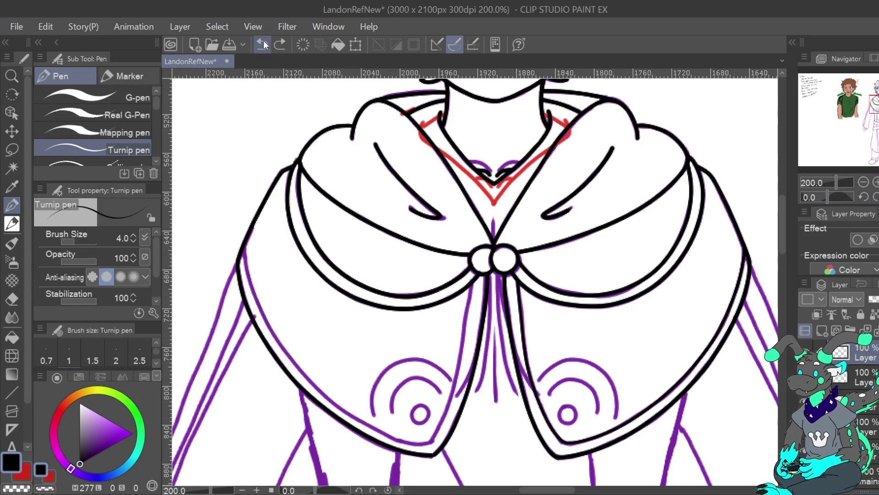
pyautogui.moveTo(243, 245)
pyautogui.mouseDown()
pyautogui.moveTo(283, 350)
pyautogui.moveTo(327, 396)
pyautogui.moveTo(419, 442)
pyautogui.moveTo(433, 416)
pyautogui.moveTo(435, 433)
pyautogui.moveTo(449, 401)
pyautogui.moveTo(469, 306)
pyautogui.mouseUp()
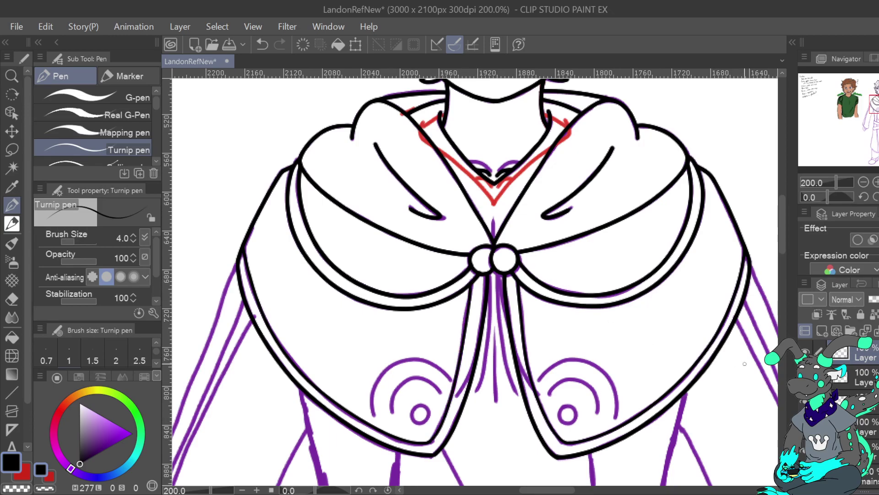
pyautogui.press('h')
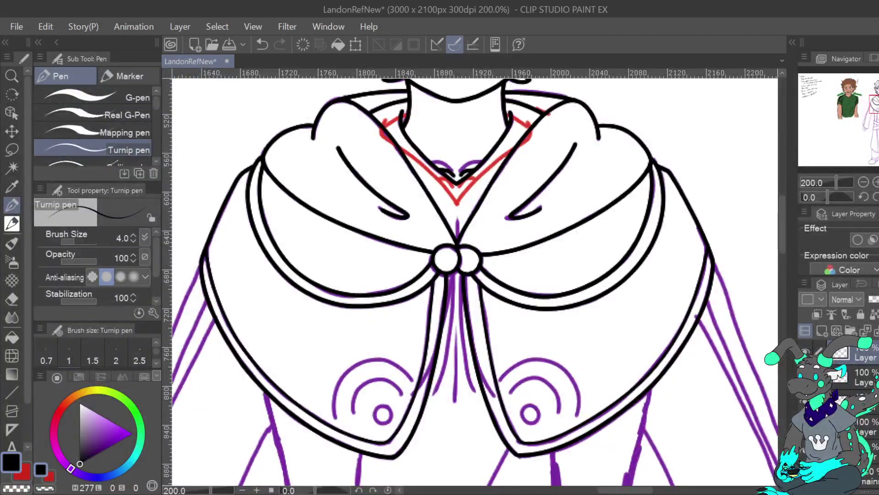
# Return to the layer below, set the brush size to 5, and ink the sleeve's outer line from the cloak hem to the cuff.
pyautogui.moveTo(458, 329); pyautogui.dragTo(469, 201)
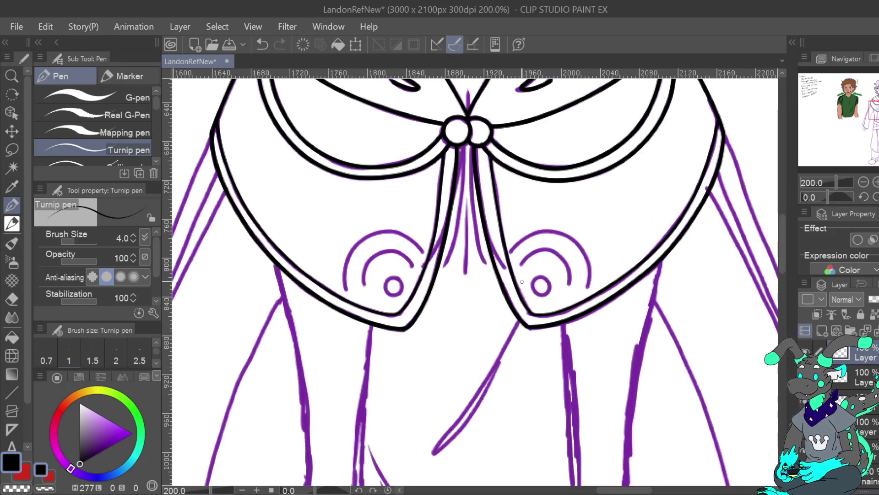
pyautogui.click(875, 378)
pyautogui.moveTo(413, 284); pyautogui.dragTo(583, 284)
pyautogui.hotkey('ctrl', '0')
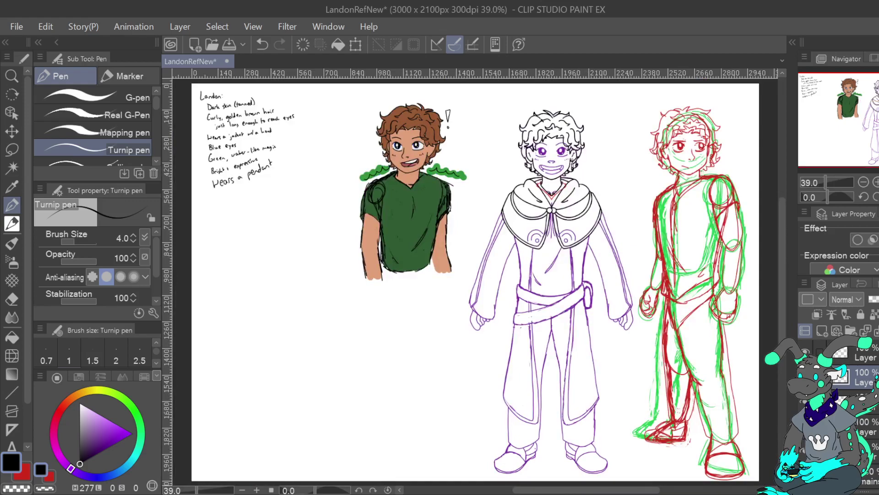
pyautogui.click(875, 183)
pyautogui.click(875, 182)
pyautogui.click(875, 182)
pyautogui.moveTo(869, 120); pyautogui.dragTo(874, 113)
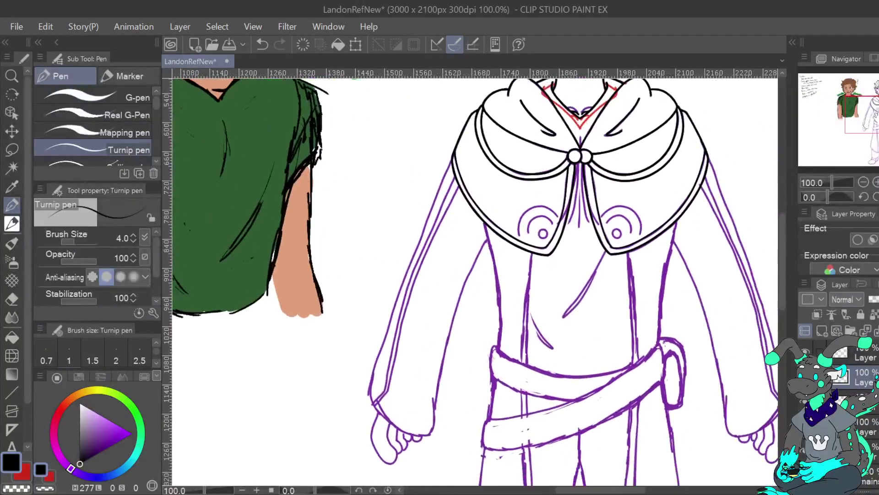
pyautogui.press(']')
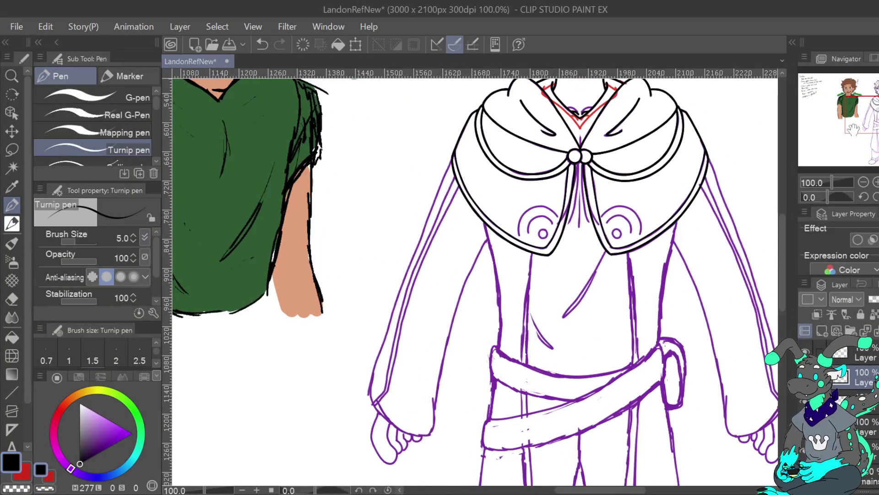
pyautogui.click(875, 182)
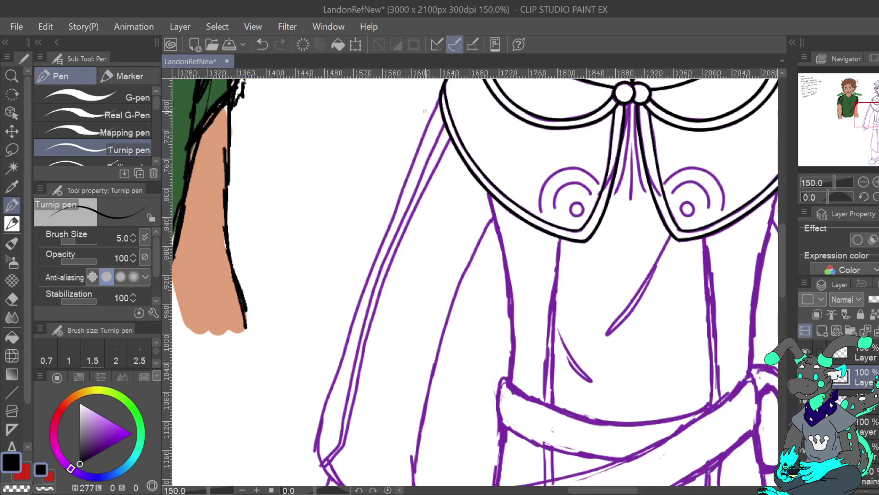
pyautogui.moveTo(438, 103); pyautogui.dragTo(316, 441)
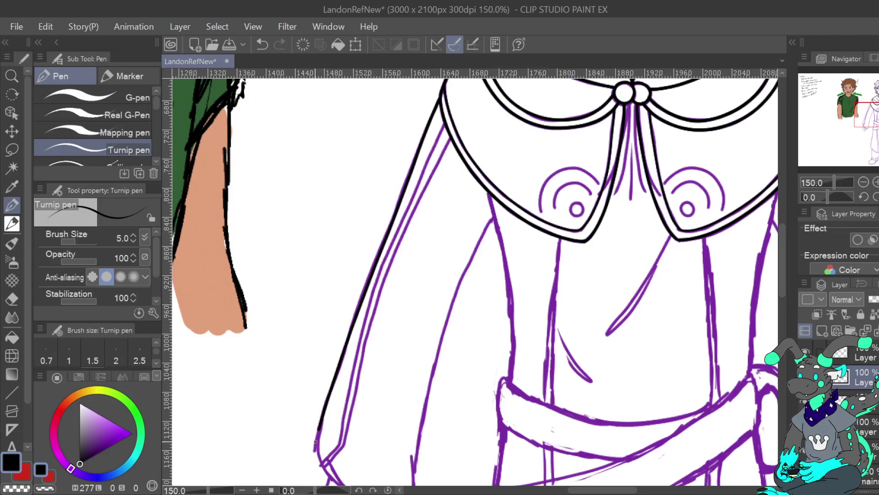
pyautogui.click(264, 51)
pyautogui.moveTo(438, 101)
pyautogui.mouseDown()
pyautogui.moveTo(350, 321)
pyautogui.moveTo(318, 431)
pyautogui.mouseUp()
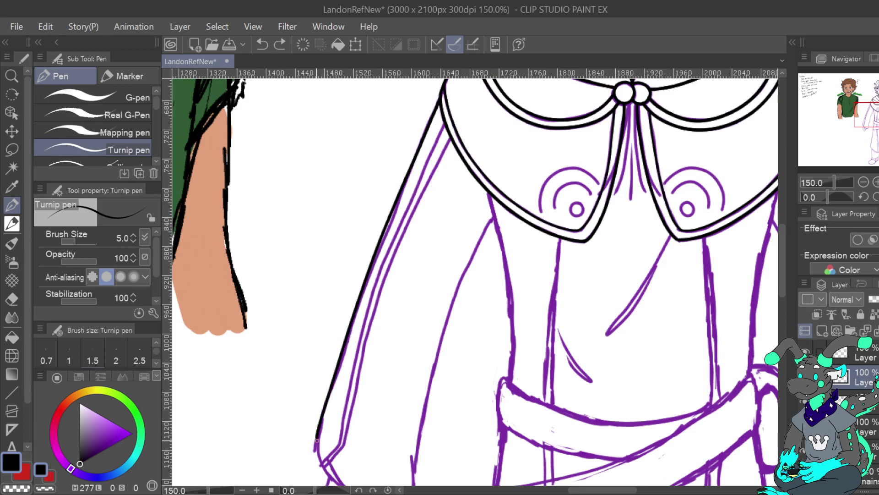
# Ink the cuff's outer corner and the curved lower edge of the sleeve opening above the fingers.
pyautogui.moveTo(412, 348); pyautogui.dragTo(389, 208)
pyautogui.moveTo(293, 300); pyautogui.dragTo(323, 352)
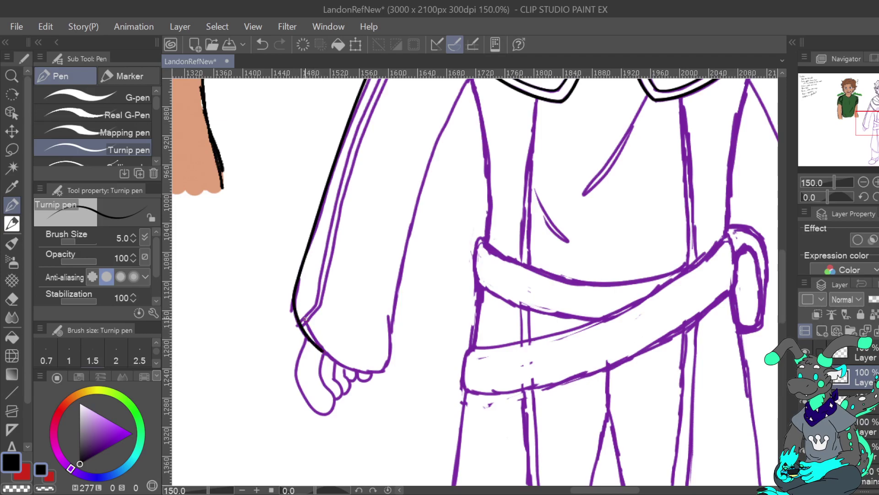
pyautogui.moveTo(306, 323)
pyautogui.mouseDown()
pyautogui.moveTo(339, 363)
pyautogui.moveTo(373, 373)
pyautogui.moveTo(393, 347)
pyautogui.mouseUp()
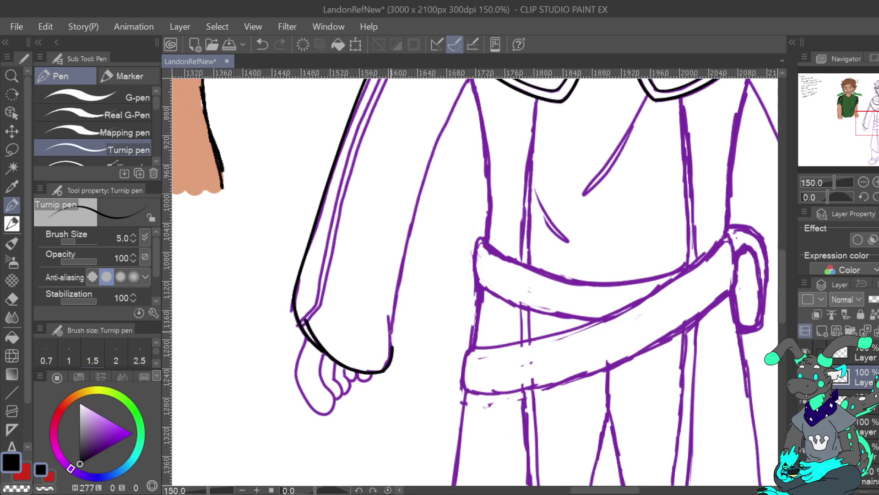
pyautogui.moveTo(436, 183); pyautogui.dragTo(412, 269)
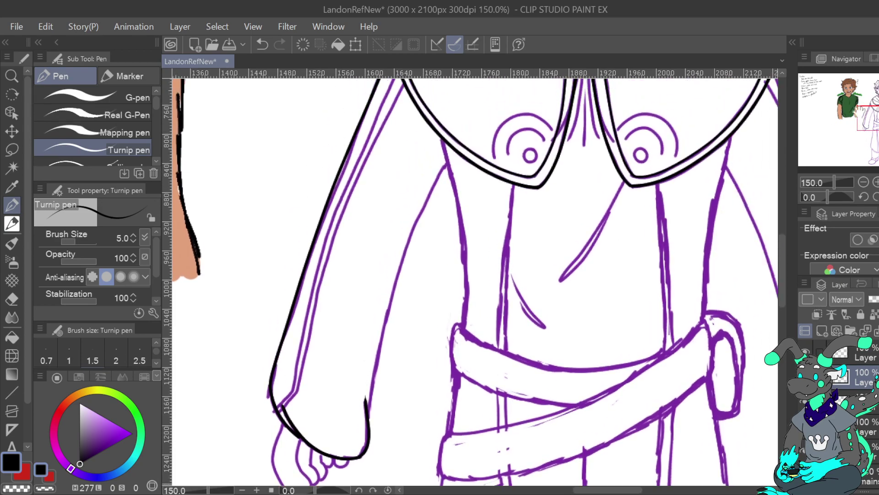
# Ink the sleeve's inner line from the cuff up to the cloak hem, redoing the stroke until it follows the sketch smoothly.
pyautogui.moveTo(447, 163)
pyautogui.mouseDown()
pyautogui.moveTo(394, 283)
pyautogui.moveTo(368, 421)
pyautogui.moveTo(406, 244)
pyautogui.moveTo(450, 161)
pyautogui.mouseUp()
pyautogui.hotkey('ctrl', 'z')
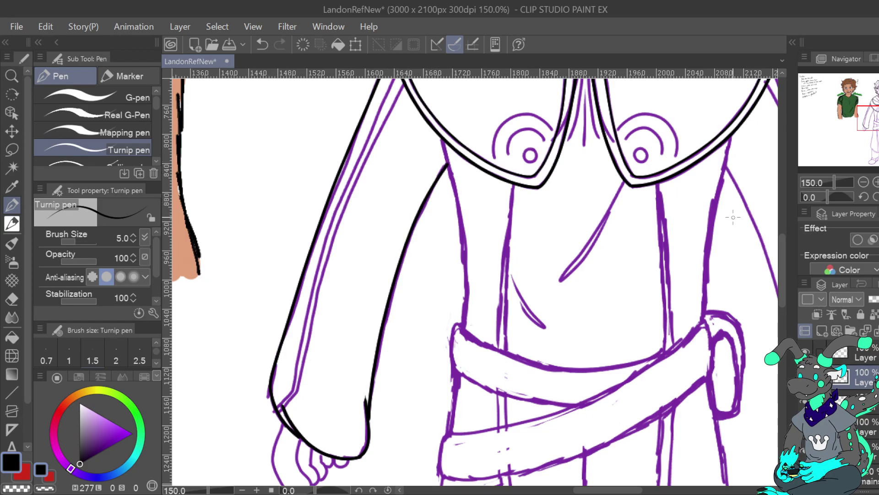
pyautogui.click(262, 45)
pyautogui.moveTo(368, 417); pyautogui.dragTo(391, 295)
pyautogui.moveTo(411, 240); pyautogui.dragTo(449, 162)
pyautogui.click(262, 45)
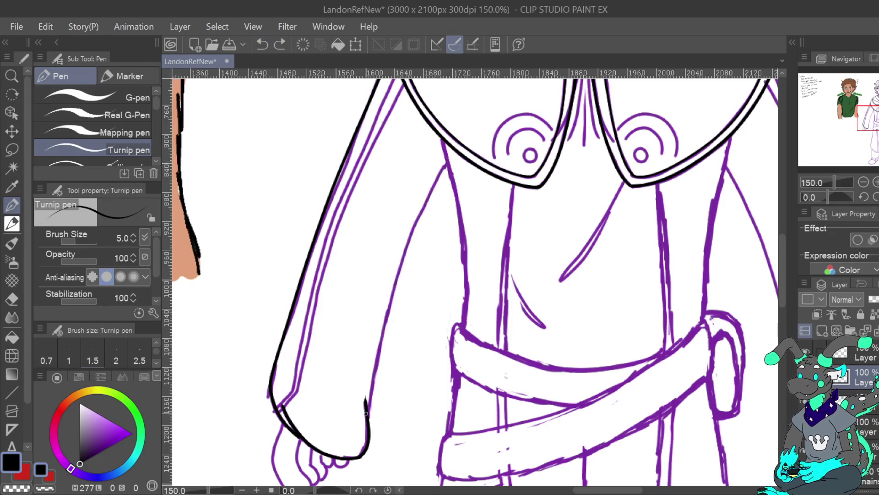
pyautogui.moveTo(370, 414); pyautogui.dragTo(385, 322)
pyautogui.hotkey('ctrl', 'z')
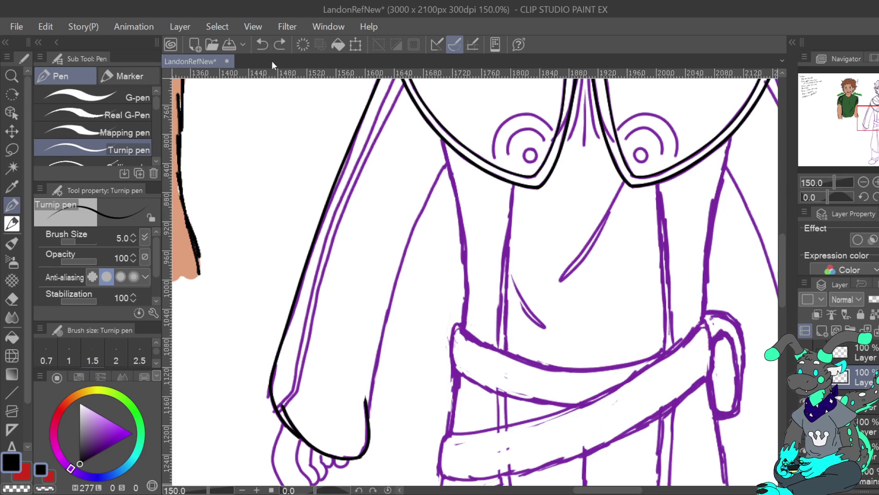
pyautogui.moveTo(368, 424)
pyautogui.mouseDown()
pyautogui.moveTo(407, 244)
pyautogui.moveTo(448, 164)
pyautogui.mouseUp()
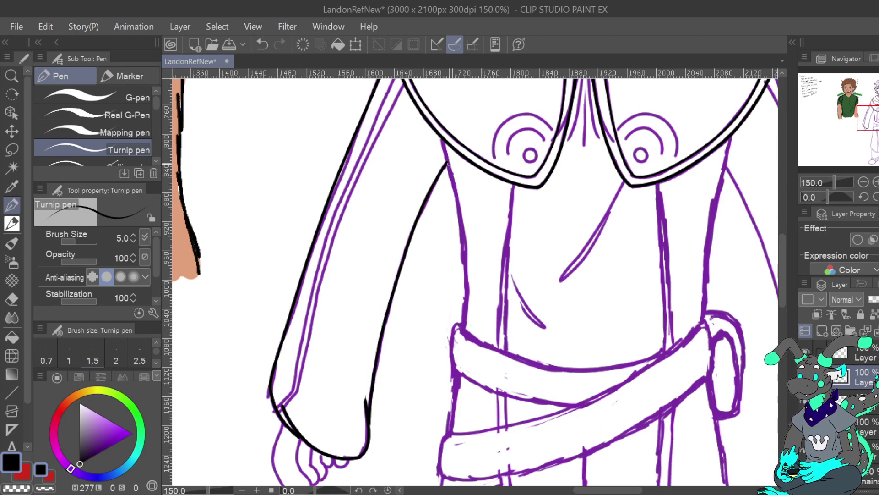
# Flip the canvas and ink the opposite sleeve's outer line from the cloak hem down to the cuff.
pyautogui.press('h')
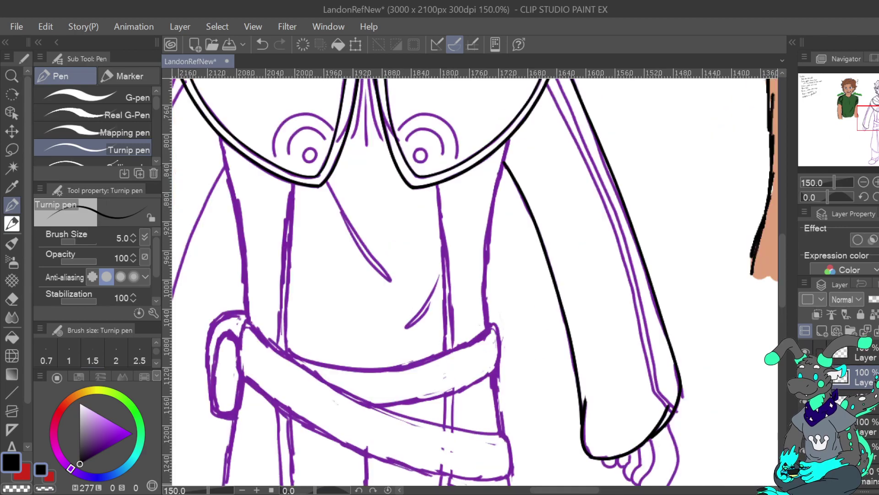
pyautogui.moveTo(298, 238)
pyautogui.mouseDown()
pyautogui.moveTo(647, 285)
pyautogui.moveTo(647, 270)
pyautogui.moveTo(647, 293)
pyautogui.mouseUp()
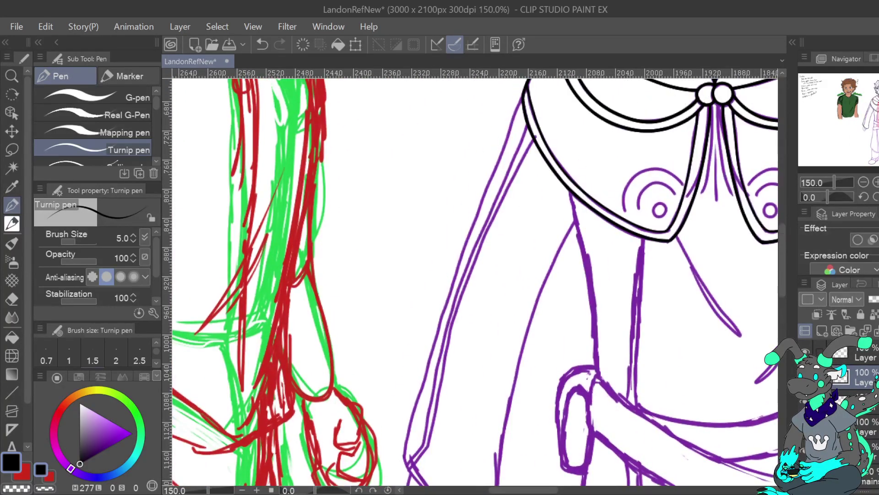
pyautogui.moveTo(520, 98)
pyautogui.mouseDown()
pyautogui.moveTo(446, 291)
pyautogui.moveTo(404, 457)
pyautogui.mouseUp()
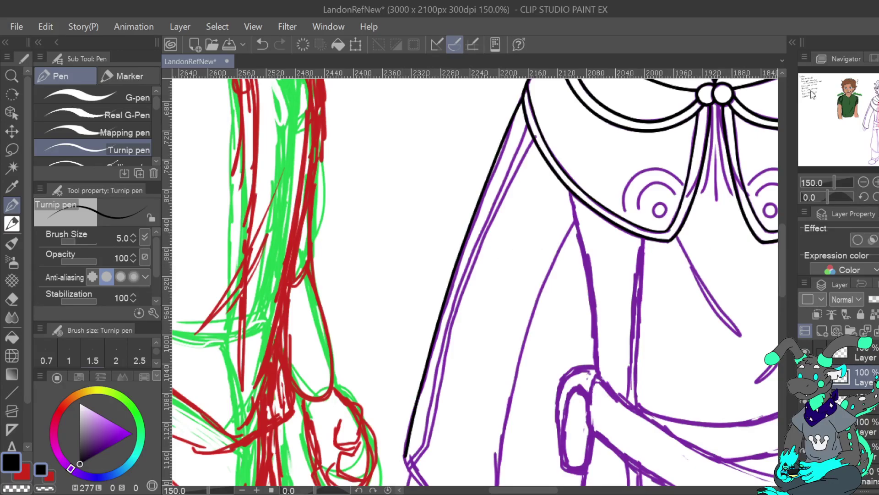
# Ink the opposite cuff's outer corner and the curved lower edge of the sleeve opening above the fingers.
pyautogui.moveTo(595, 266); pyautogui.dragTo(446, 249)
pyautogui.moveTo(851, 100); pyautogui.dragTo(852, 107)
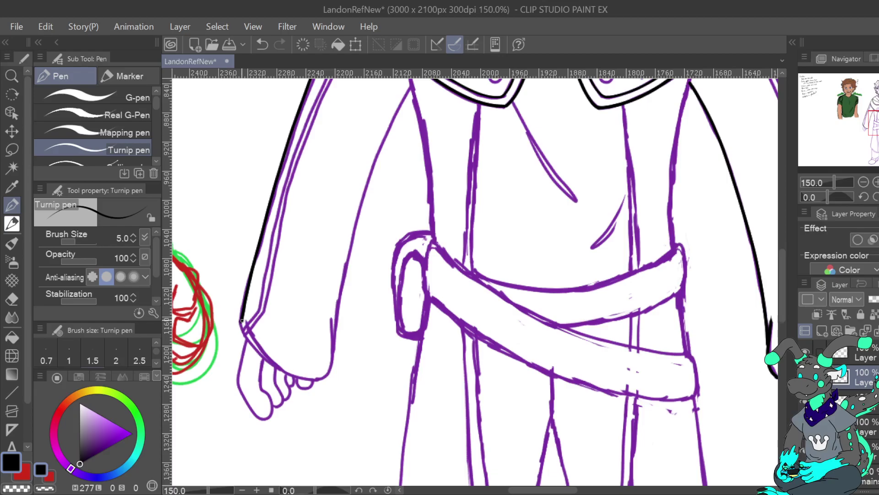
pyautogui.moveTo(242, 329); pyautogui.dragTo(277, 367)
pyautogui.moveTo(249, 325)
pyautogui.mouseDown()
pyautogui.moveTo(278, 366)
pyautogui.moveTo(316, 380)
pyautogui.moveTo(332, 368)
pyautogui.moveTo(321, 320)
pyautogui.mouseUp()
# Ink the opposite sleeve's inner line from the cuff up to the cloak hem, redoing strokes that stray from the sketch.
pyautogui.moveTo(860, 116); pyautogui.dragTo(860, 112)
pyautogui.moveTo(340, 418)
pyautogui.mouseDown()
pyautogui.moveTo(358, 293)
pyautogui.moveTo(387, 209)
pyautogui.moveTo(423, 150)
pyautogui.mouseUp()
pyautogui.hotkey('ctrl', 'z')
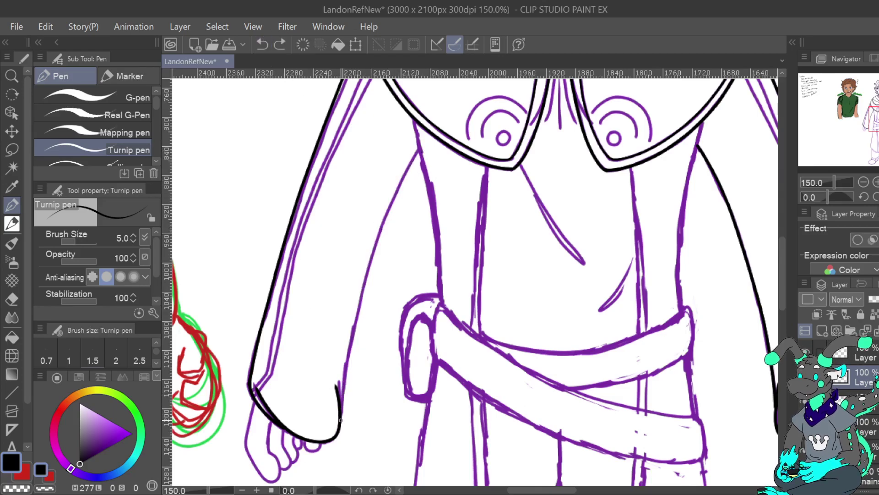
pyautogui.moveTo(343, 405); pyautogui.dragTo(343, 351)
pyautogui.click(262, 45)
pyautogui.moveTo(342, 405); pyautogui.dragTo(344, 378)
pyautogui.click(262, 44)
pyautogui.moveTo(341, 419)
pyautogui.mouseDown()
pyautogui.moveTo(360, 298)
pyautogui.moveTo(417, 149)
pyautogui.mouseUp()
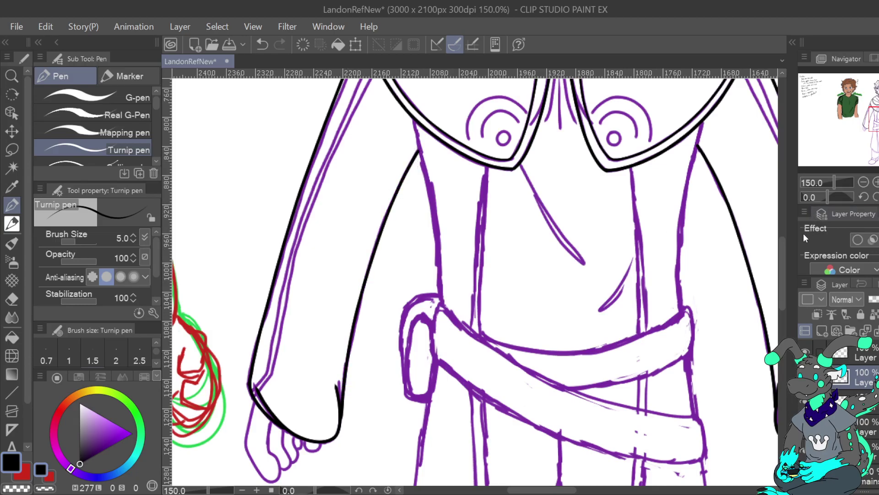
# Unflip the canvas, switch to the layer above, set the brush size to 4, and ink the first sleeve's outer trim line to the cuff.
pyautogui.moveTo(477, 229); pyautogui.dragTo(469, 299)
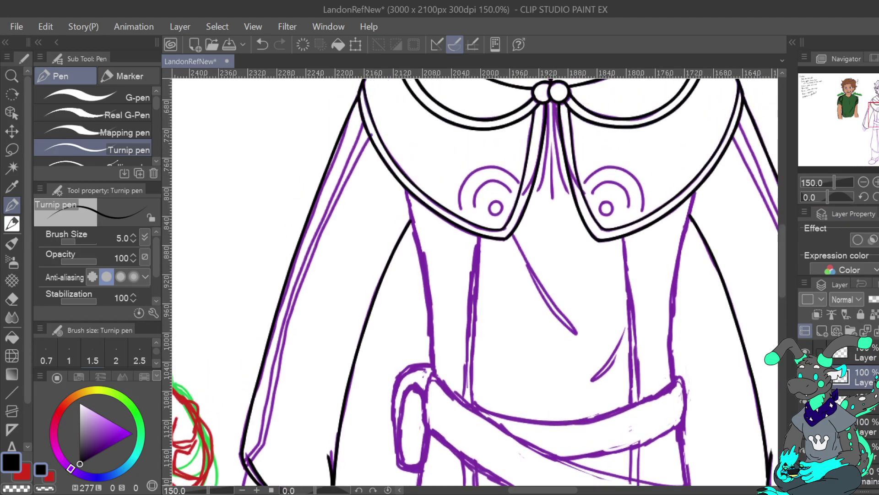
pyautogui.press('h')
pyautogui.click(874, 359)
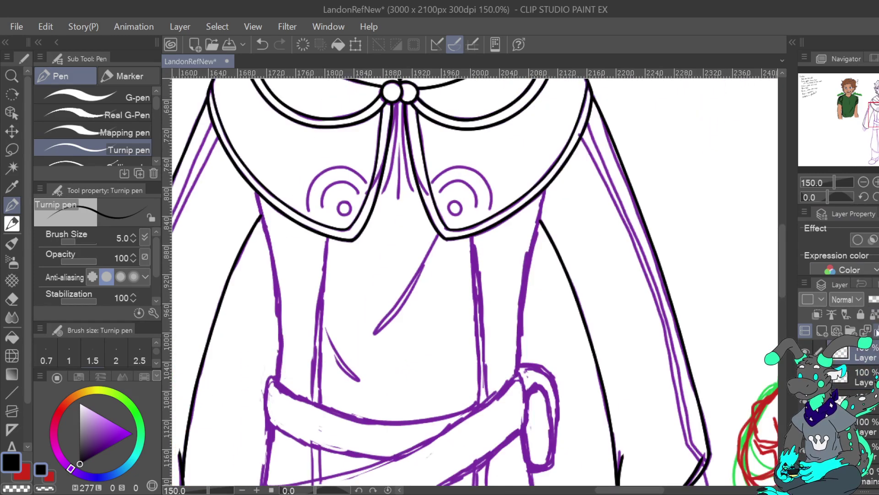
pyautogui.moveTo(367, 275); pyautogui.dragTo(555, 274)
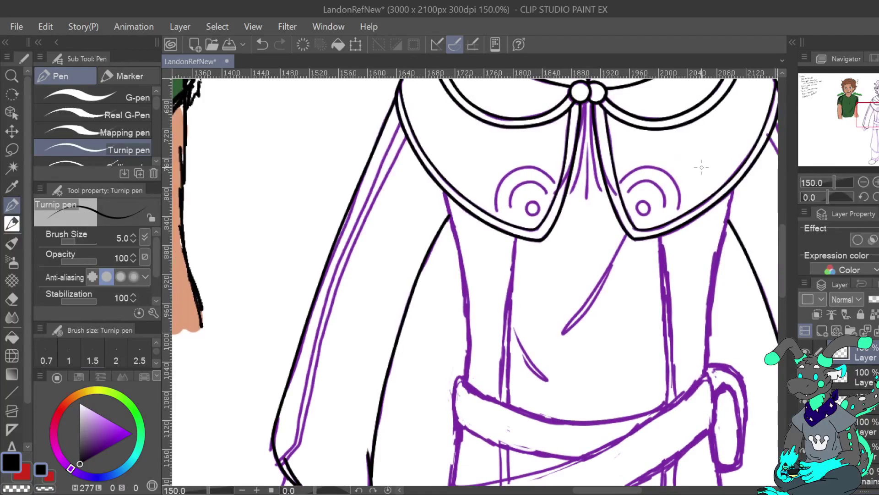
pyautogui.click(134, 241)
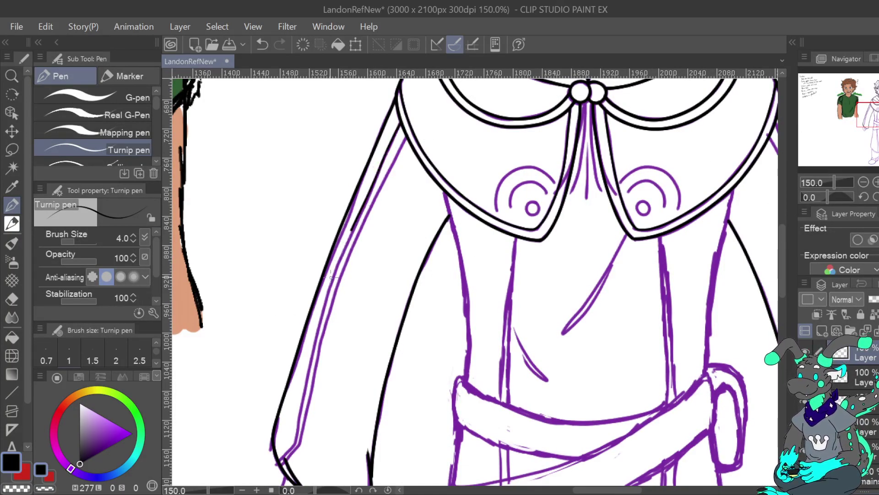
pyautogui.hotkey('ctrl', 'z')
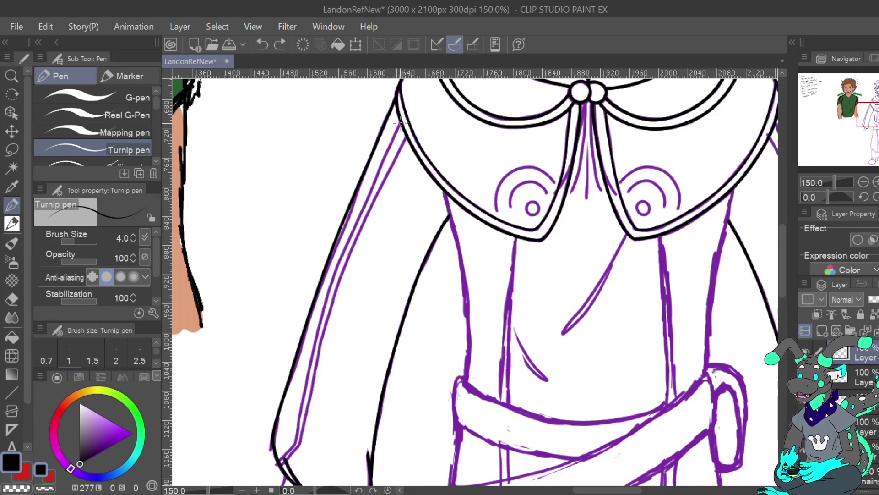
pyautogui.moveTo(399, 122)
pyautogui.mouseDown()
pyautogui.moveTo(329, 296)
pyautogui.moveTo(281, 460)
pyautogui.mouseUp()
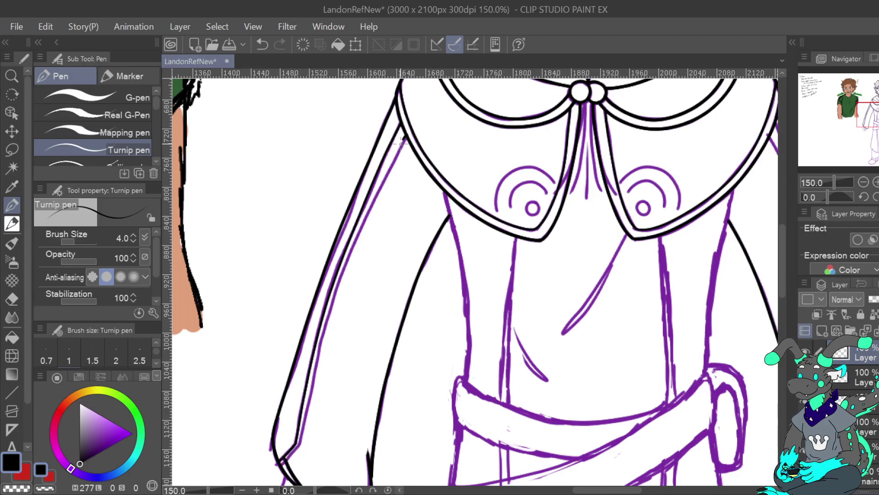
# Ink the first sleeve's second trim line from the cloak hem and angle its end into the cuff corner.
pyautogui.moveTo(388, 167)
pyautogui.mouseDown()
pyautogui.moveTo(331, 314)
pyautogui.moveTo(305, 436)
pyautogui.mouseUp()
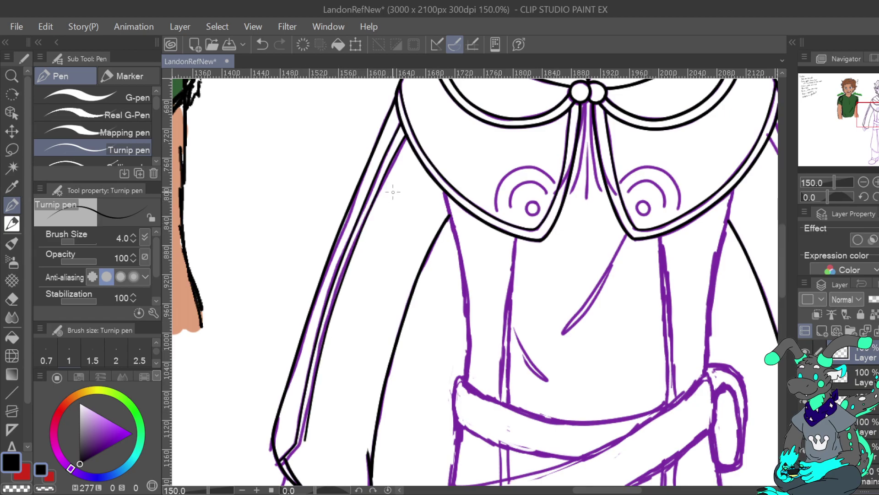
pyautogui.moveTo(304, 442)
pyautogui.mouseDown()
pyautogui.moveTo(290, 455)
pyautogui.moveTo(289, 448)
pyautogui.mouseUp()
pyautogui.click(262, 44)
pyautogui.moveTo(303, 446); pyautogui.dragTo(290, 457)
pyautogui.click(268, 47)
pyautogui.moveTo(302, 453); pyautogui.dragTo(305, 440)
pyautogui.hotkey('ctrl', 'z')
pyautogui.moveTo(303, 447); pyautogui.dragTo(281, 465)
# Flip the canvas and ink the outer trim line along the opposite sleeve from the cloak hem to the cuff.
pyautogui.click(878, 197)
pyautogui.moveTo(366, 275)
pyautogui.mouseDown()
pyautogui.moveTo(338, 274)
pyautogui.moveTo(668, 283)
pyautogui.mouseUp()
pyautogui.scroll(-2, 474, 281)
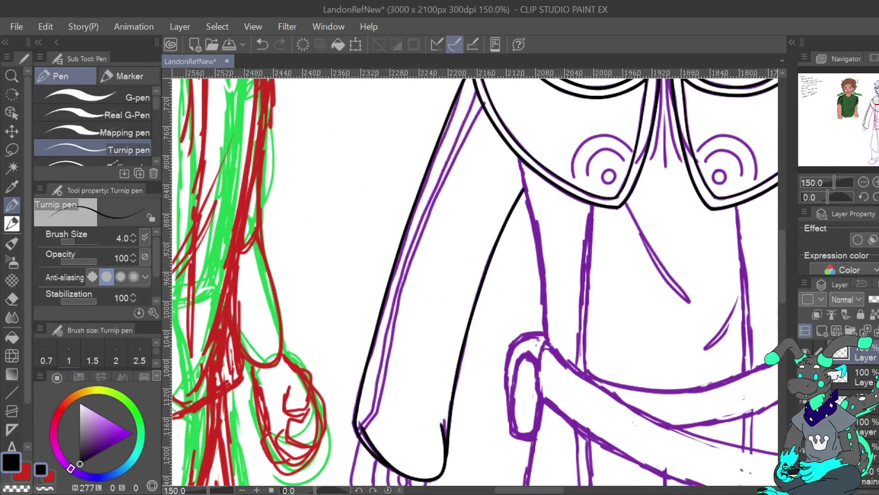
pyautogui.moveTo(472, 98)
pyautogui.mouseDown()
pyautogui.moveTo(401, 273)
pyautogui.moveTo(366, 421)
pyautogui.mouseUp()
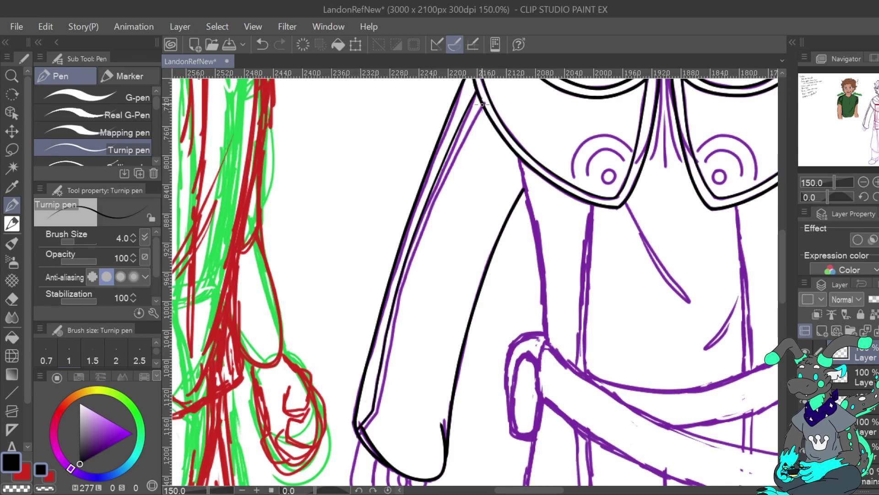
pyautogui.moveTo(456, 158)
pyautogui.mouseDown()
pyautogui.moveTo(408, 283)
pyautogui.moveTo(384, 408)
pyautogui.mouseUp()
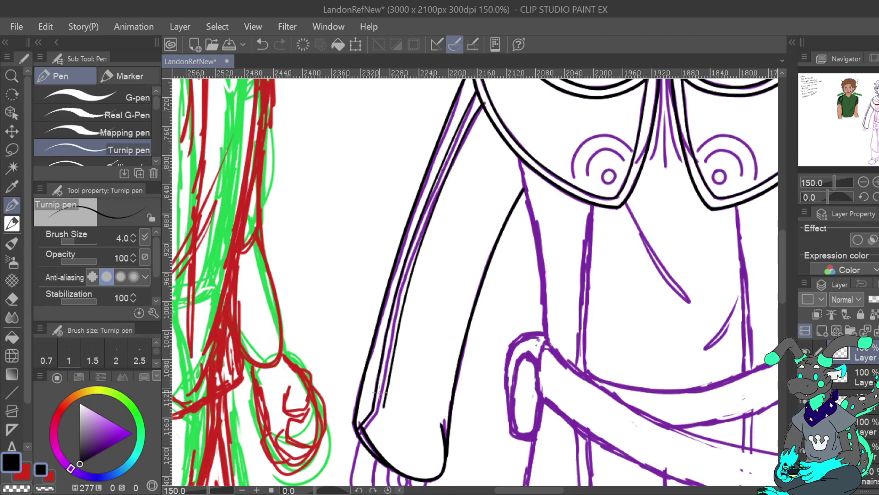
pyautogui.click(263, 44)
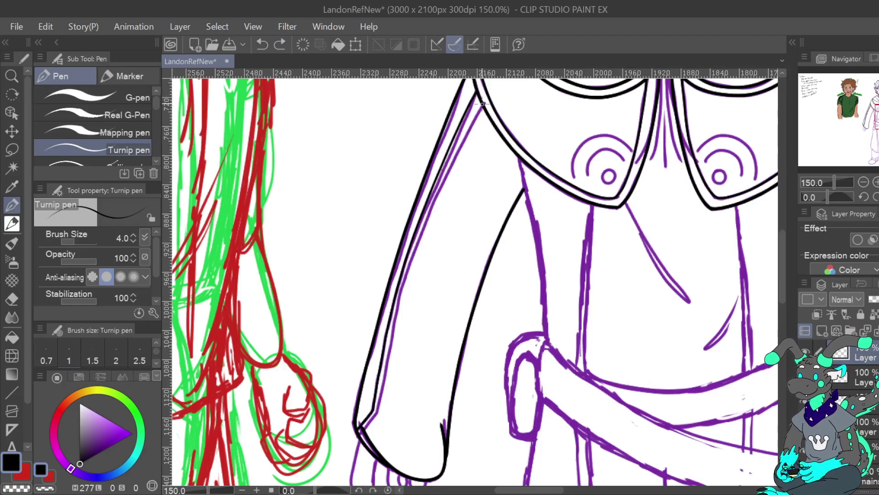
pyautogui.moveTo(482, 104); pyautogui.dragTo(400, 300)
pyautogui.hotkey('ctrl', 'z')
pyautogui.moveTo(483, 103)
pyautogui.mouseDown()
pyautogui.moveTo(413, 259)
pyautogui.moveTo(380, 397)
pyautogui.mouseUp()
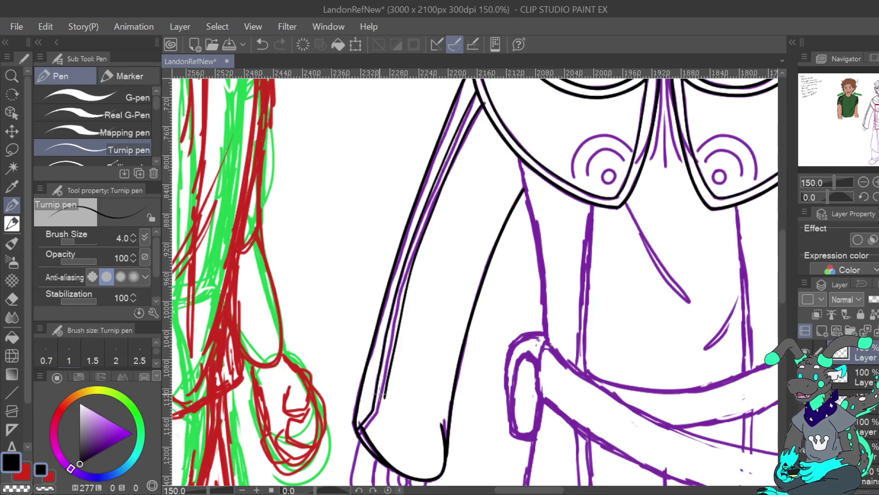
pyautogui.hotkey('ctrl', 'z')
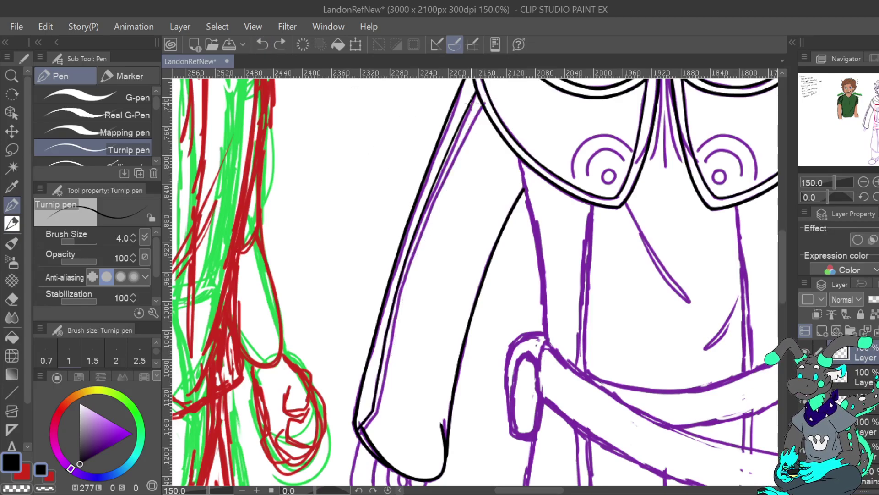
pyautogui.moveTo(442, 183); pyautogui.dragTo(384, 401)
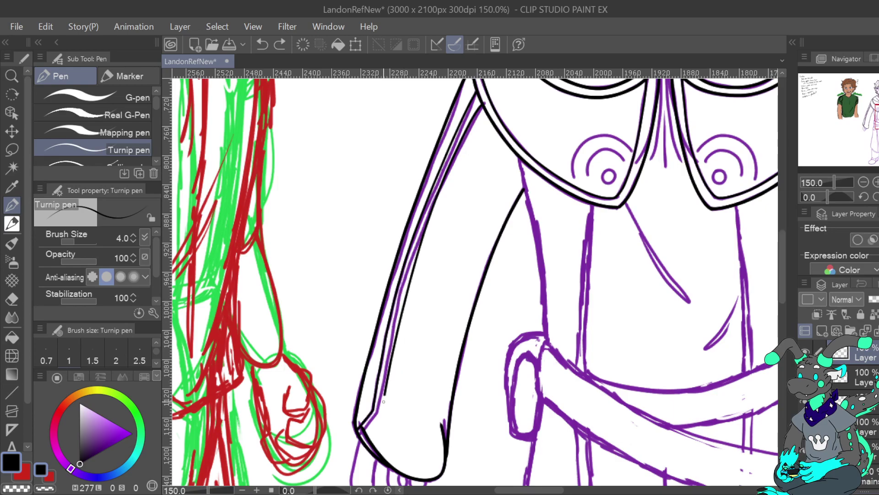
pyautogui.click(263, 45)
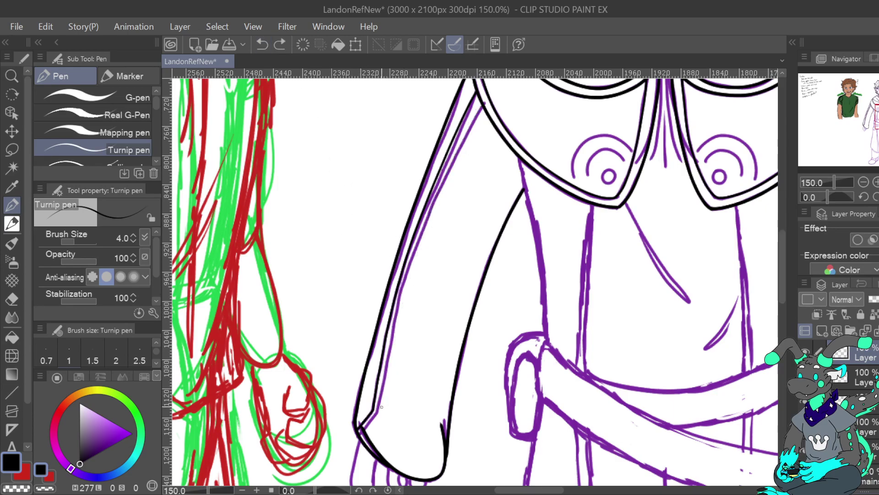
pyautogui.moveTo(383, 406)
pyautogui.mouseDown()
pyautogui.moveTo(414, 260)
pyautogui.moveTo(463, 152)
pyautogui.moveTo(483, 74)
pyautogui.mouseUp()
pyautogui.click(263, 45)
pyautogui.moveTo(381, 406)
pyautogui.mouseDown()
pyautogui.moveTo(435, 204)
pyautogui.moveTo(483, 109)
pyautogui.mouseUp()
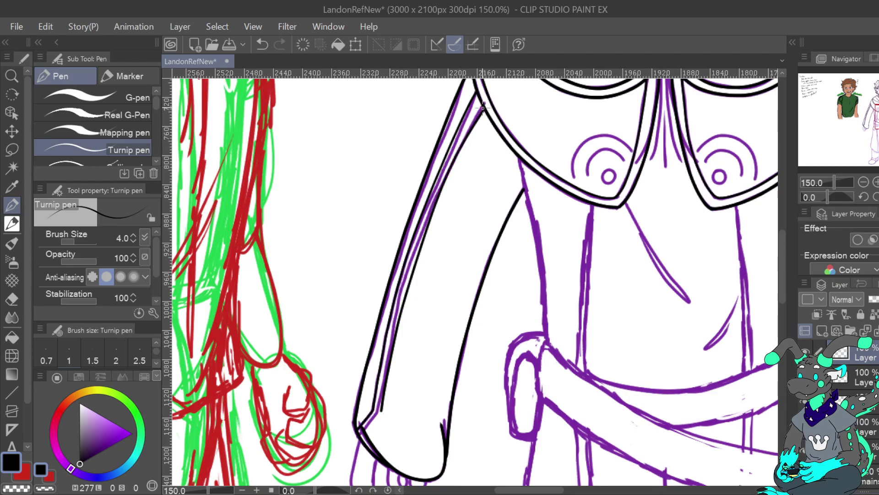
pyautogui.moveTo(878, 114); pyautogui.dragTo(878, 115)
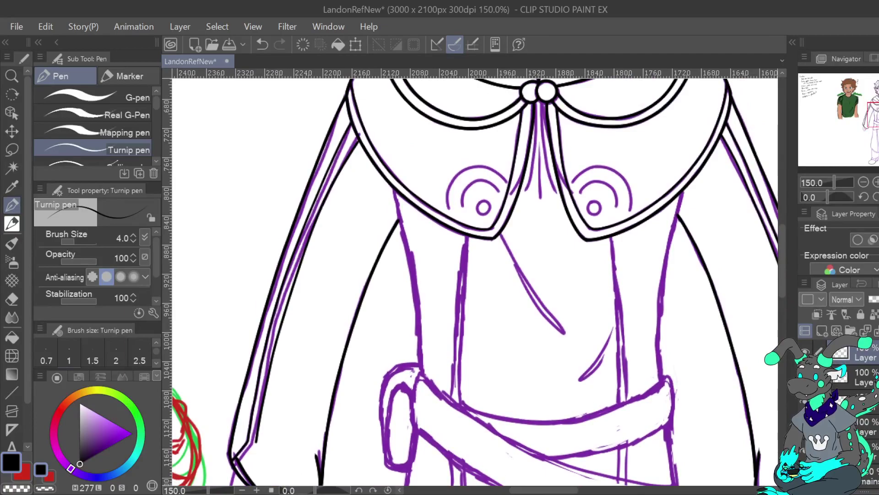
pyautogui.hotkey('ctrl', 'z')
# Ink the opposite sleeve's second trim line from the cloak hem and angle its end into the cuff corner.
pyautogui.moveTo(356, 134)
pyautogui.mouseDown()
pyautogui.moveTo(301, 257)
pyautogui.moveTo(255, 435)
pyautogui.mouseUp()
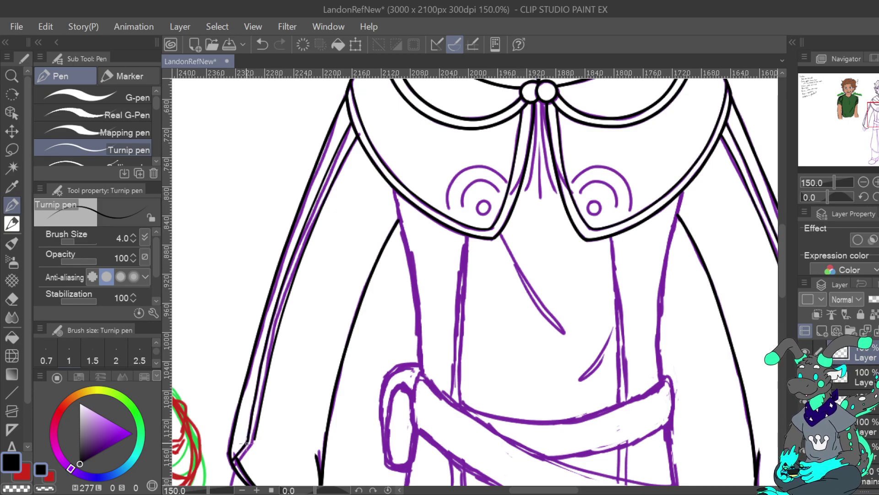
pyautogui.moveTo(251, 452); pyautogui.dragTo(235, 463)
pyautogui.click(262, 44)
pyautogui.moveTo(254, 433); pyautogui.dragTo(235, 471)
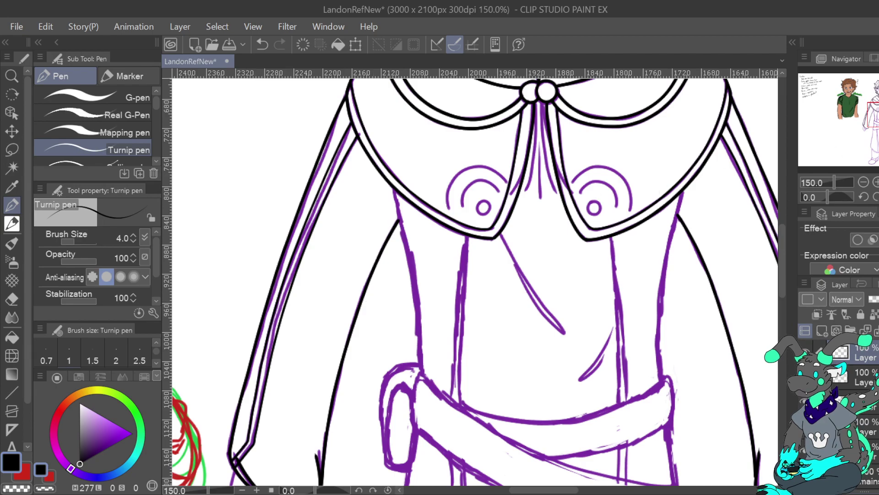
# Unflip the canvas, fit the whole page in view, and toggle the purple sketch's visibility to examine the line art on its own.
pyautogui.click(878, 197)
pyautogui.moveTo(878, 114); pyautogui.dragTo(877, 112)
pyautogui.hotkey('ctrl', '0')
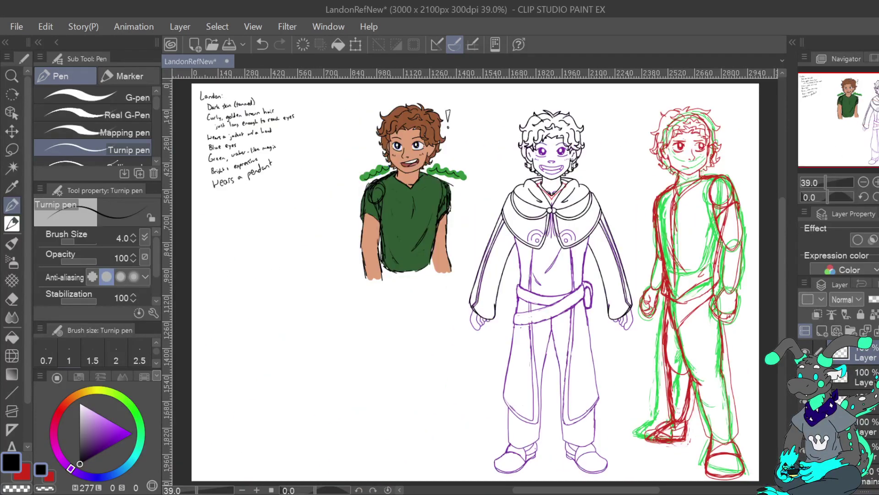
pyautogui.scroll(-4, 838, 413)
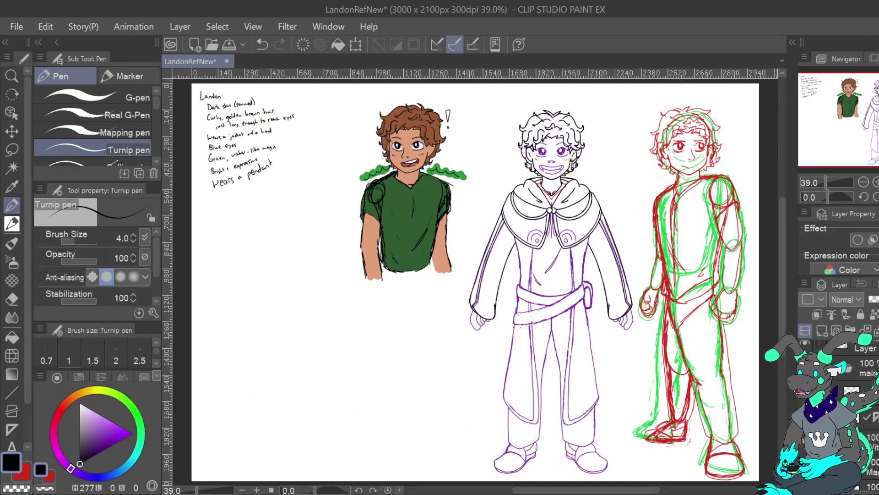
pyautogui.click(804, 447)
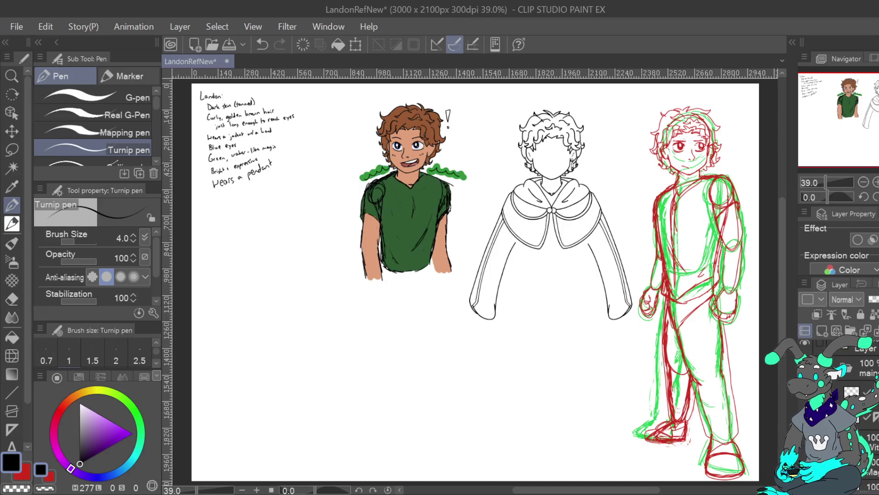
pyautogui.moveTo(550, 256); pyautogui.dragTo(499, 271)
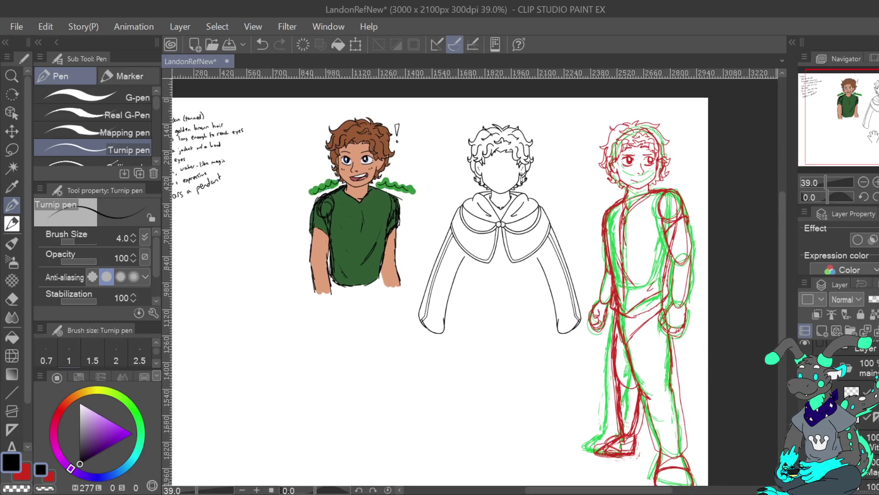
pyautogui.click(804, 417)
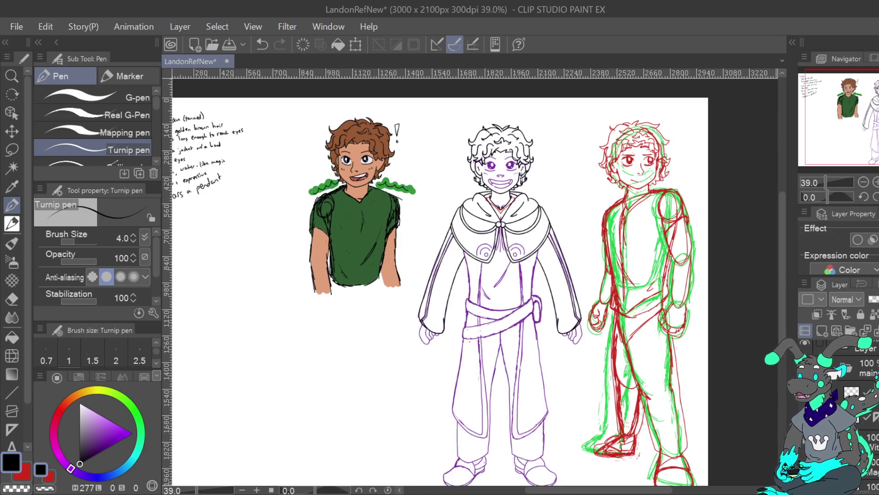
pyautogui.click(805, 417)
pyautogui.click(805, 417)
pyautogui.click(805, 417)
pyautogui.click(804, 440)
pyautogui.click(805, 441)
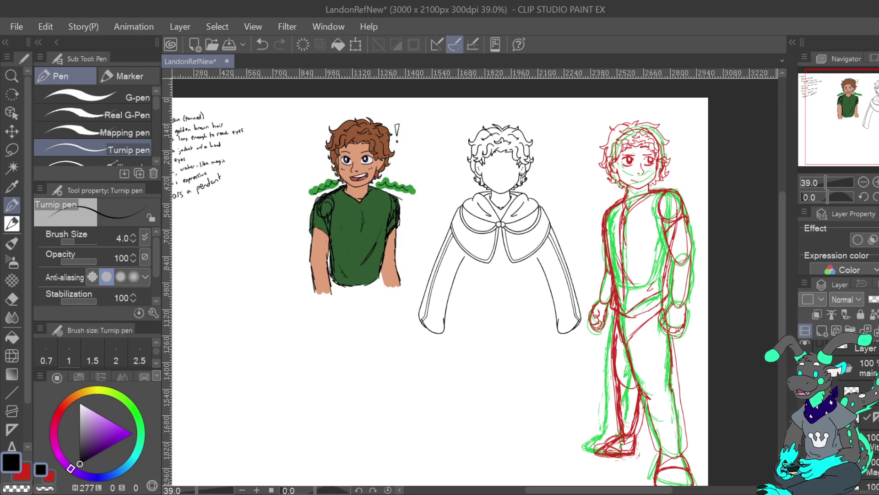
# Show the purple sketch again and set the Turnip pen's brush size to 5.0 for the main line art.
pyautogui.click(804, 440)
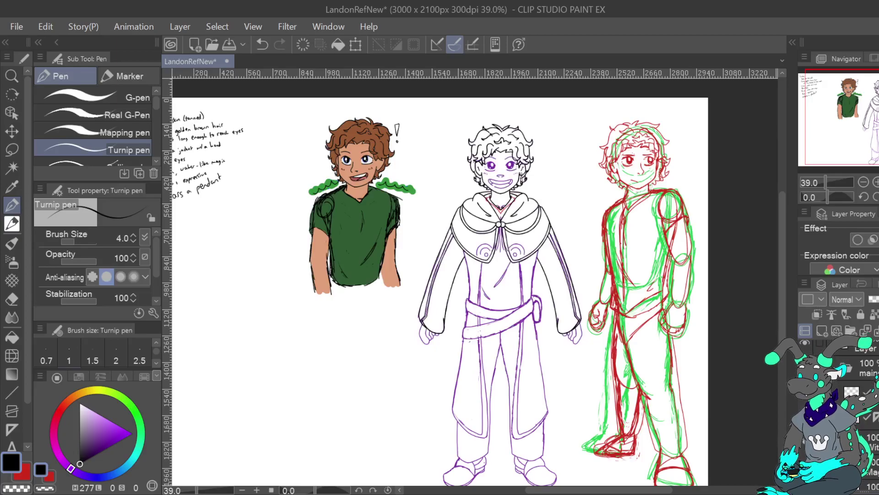
pyautogui.scroll(4, 864, 389)
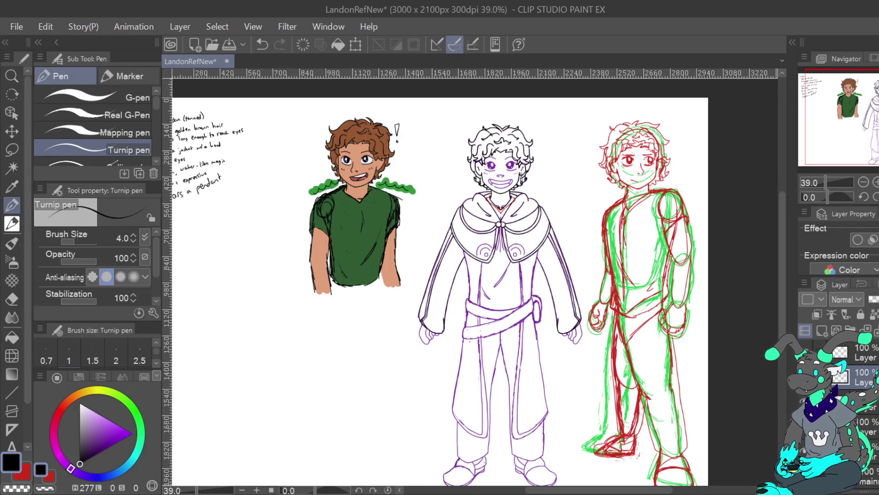
pyautogui.click(134, 235)
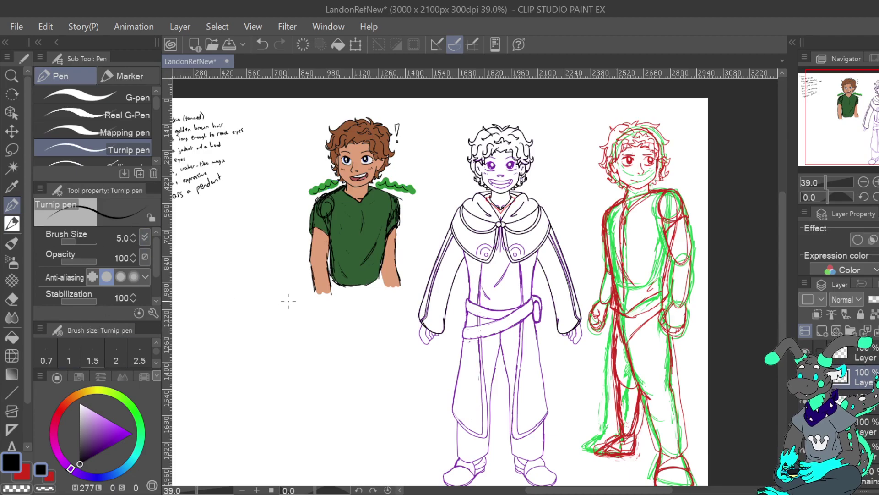
# Ink both sides of the torso from under the cloak hem down to the sash.
pyautogui.click(876, 182)
pyautogui.click(877, 182)
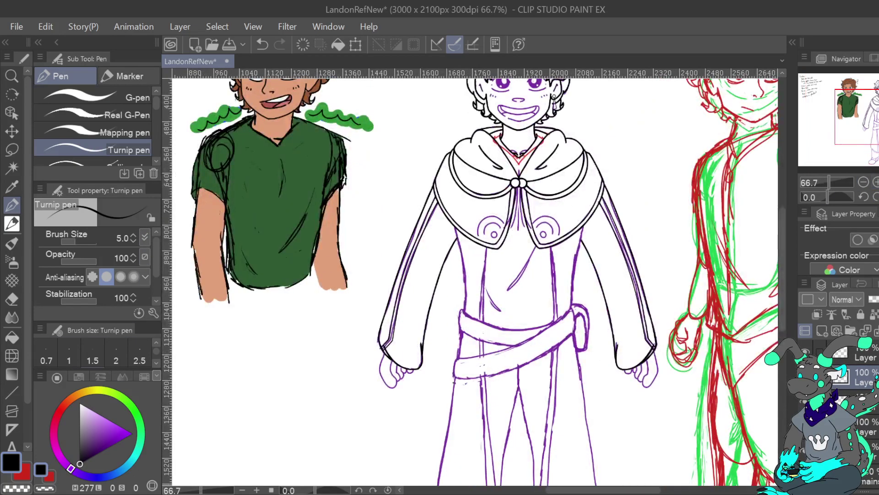
pyautogui.click(877, 182)
pyautogui.click(876, 182)
pyautogui.scroll(-5, 615, 209)
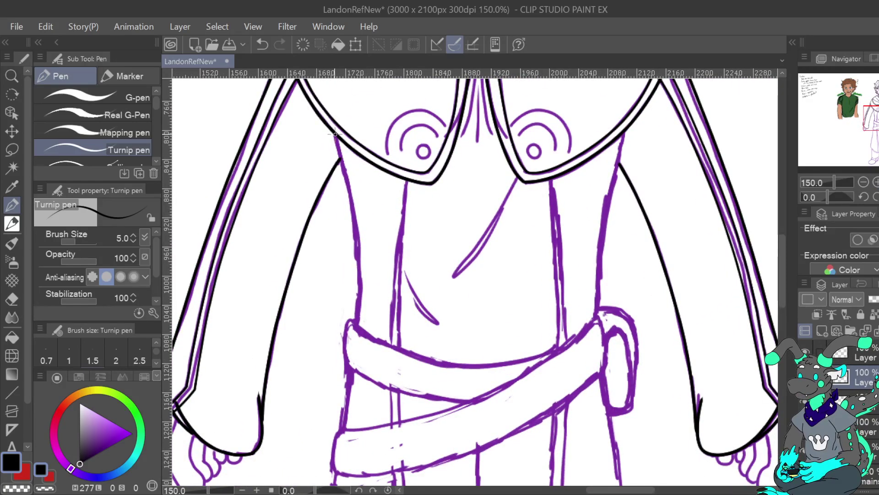
pyautogui.moveTo(342, 163)
pyautogui.mouseDown()
pyautogui.moveTo(355, 226)
pyautogui.moveTo(357, 324)
pyautogui.mouseUp()
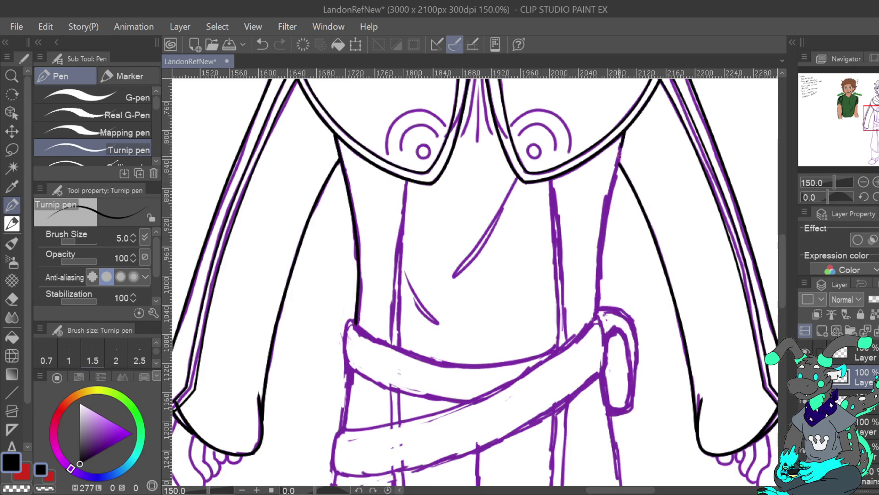
pyautogui.moveTo(618, 172); pyautogui.dragTo(595, 315)
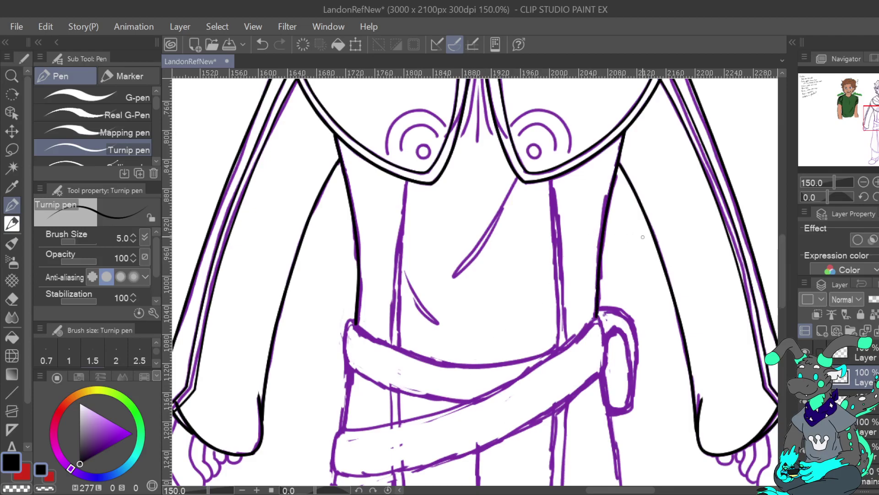
pyautogui.moveTo(657, 239)
pyautogui.mouseDown()
pyautogui.moveTo(648, 192)
pyautogui.moveTo(680, 59)
pyautogui.moveTo(657, 186)
pyautogui.mouseUp()
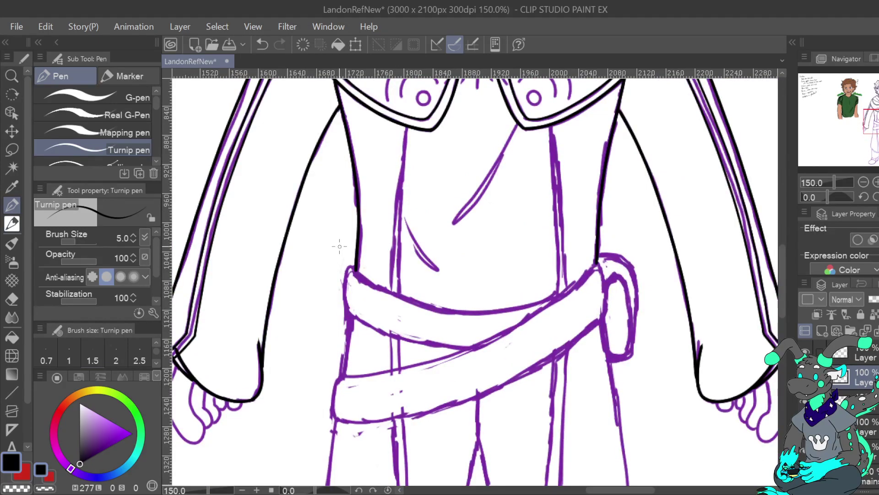
# Ink the upper sash band's rounded end, then its lower and upper edges along the sketch to the crossing diagonal band.
pyautogui.moveTo(356, 268); pyautogui.dragTo(346, 297)
pyautogui.click(876, 197)
pyautogui.moveTo(546, 381); pyautogui.dragTo(537, 387)
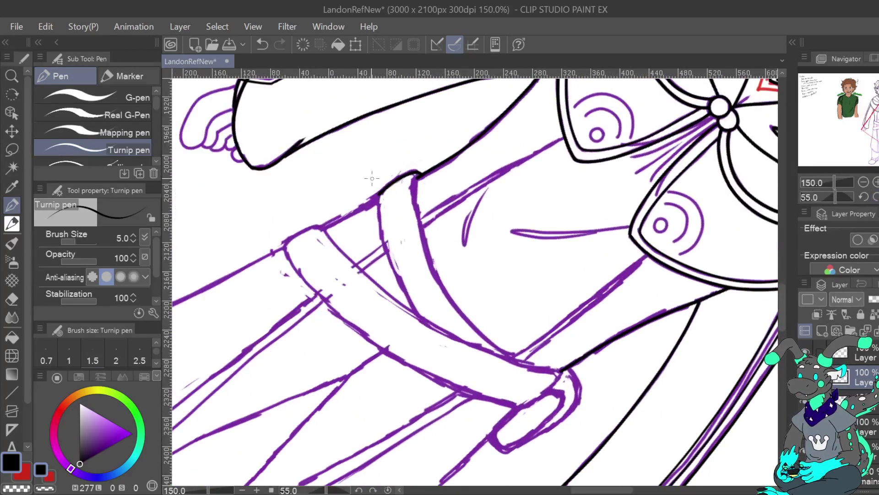
pyautogui.moveTo(378, 198)
pyautogui.mouseDown()
pyautogui.moveTo(384, 252)
pyautogui.moveTo(415, 314)
pyautogui.mouseUp()
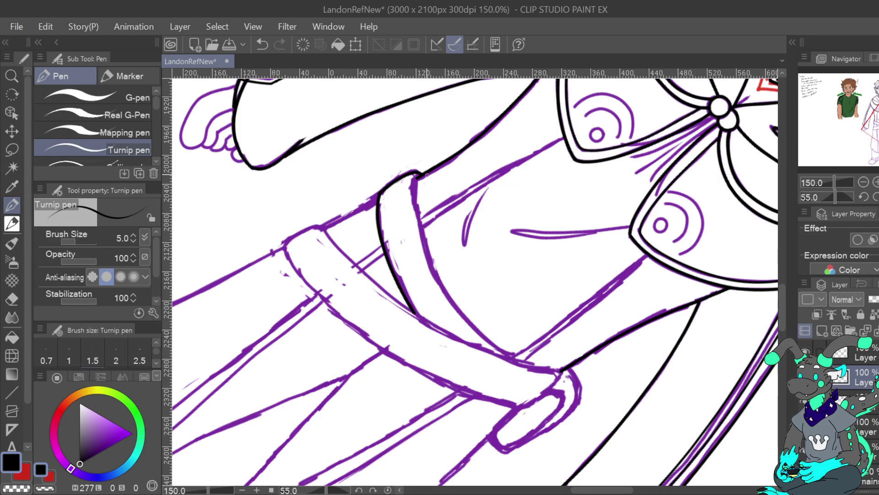
pyautogui.moveTo(423, 228)
pyautogui.mouseDown()
pyautogui.moveTo(445, 290)
pyautogui.moveTo(516, 360)
pyautogui.mouseUp()
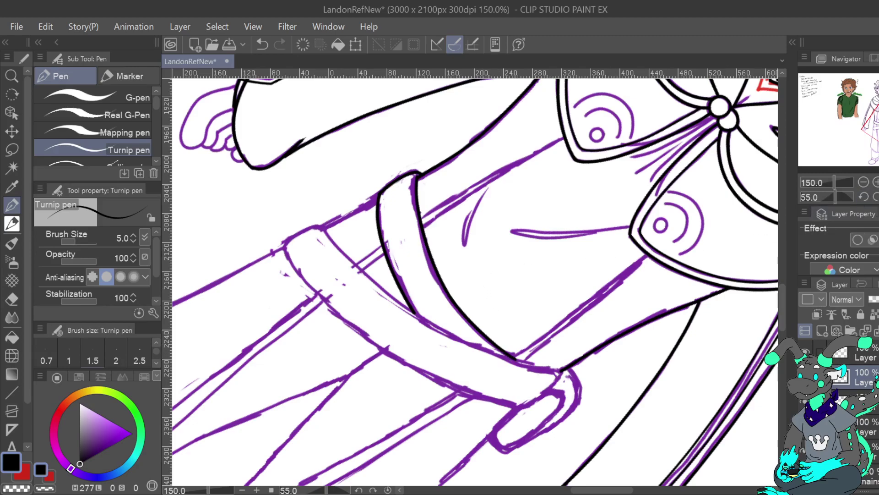
# Ink the diagonal sash band's short end at the hip and its long upper edge down to the opposite side.
pyautogui.click(878, 197)
pyautogui.moveTo(598, 260); pyautogui.dragTo(606, 313)
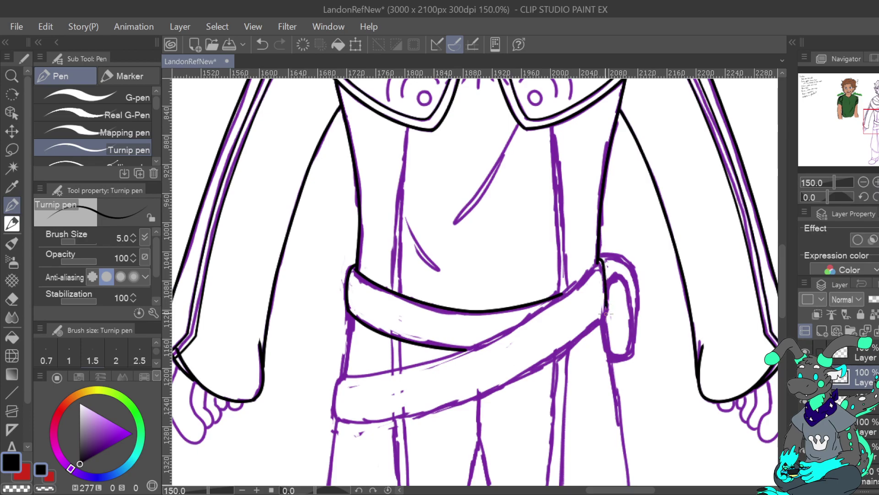
pyautogui.click(866, 197)
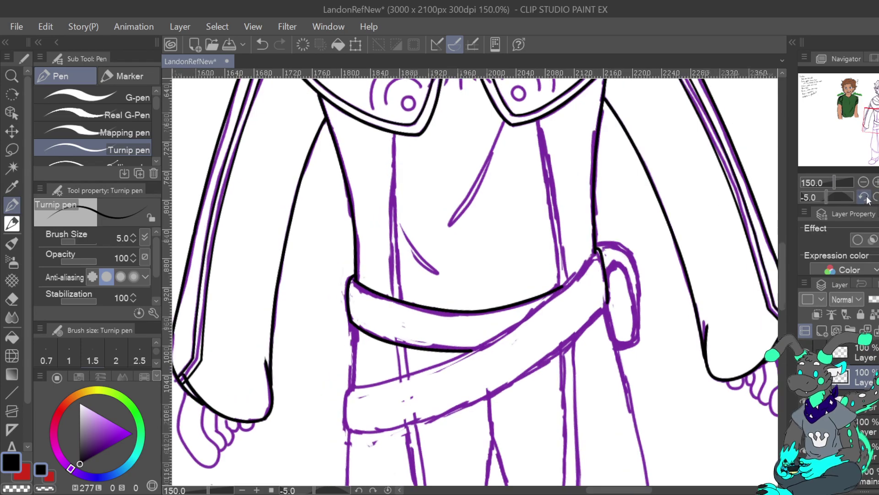
pyautogui.click(865, 198)
pyautogui.click(866, 198)
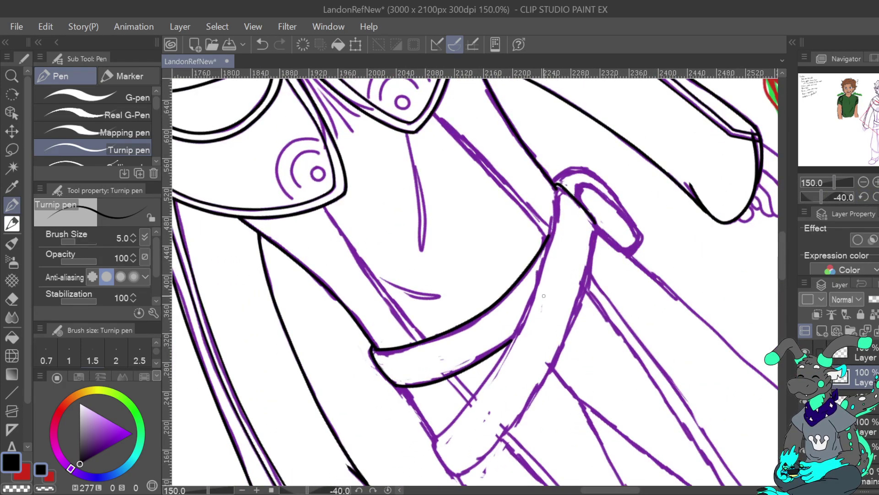
pyautogui.moveTo(557, 186)
pyautogui.mouseDown()
pyautogui.moveTo(519, 330)
pyautogui.moveTo(469, 404)
pyautogui.moveTo(435, 428)
pyautogui.mouseUp()
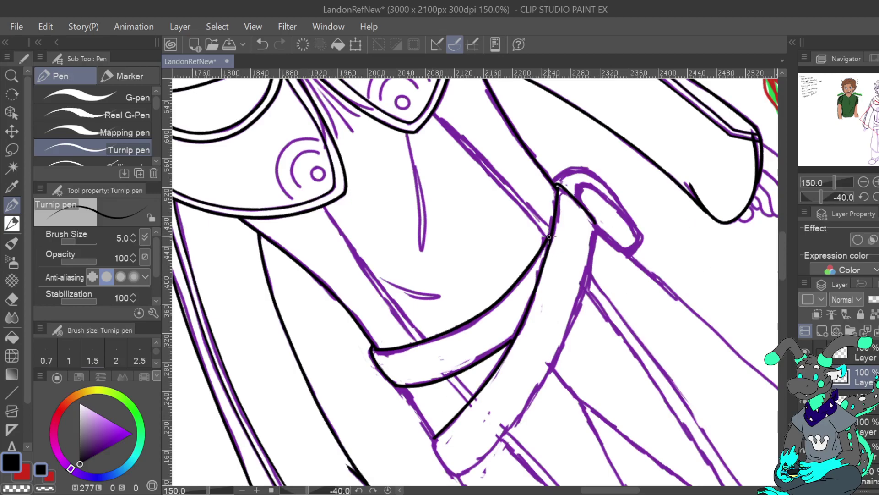
# Redo the diagonal band's upper edge near the hip where it meets the upper band and the sash corner.
pyautogui.click(262, 45)
pyautogui.moveTo(552, 229); pyautogui.dragTo(559, 206)
pyautogui.hotkey('ctrl', 'z')
pyautogui.hotkey('ctrl', '+')
pyautogui.moveTo(574, 220); pyautogui.dragTo(585, 158)
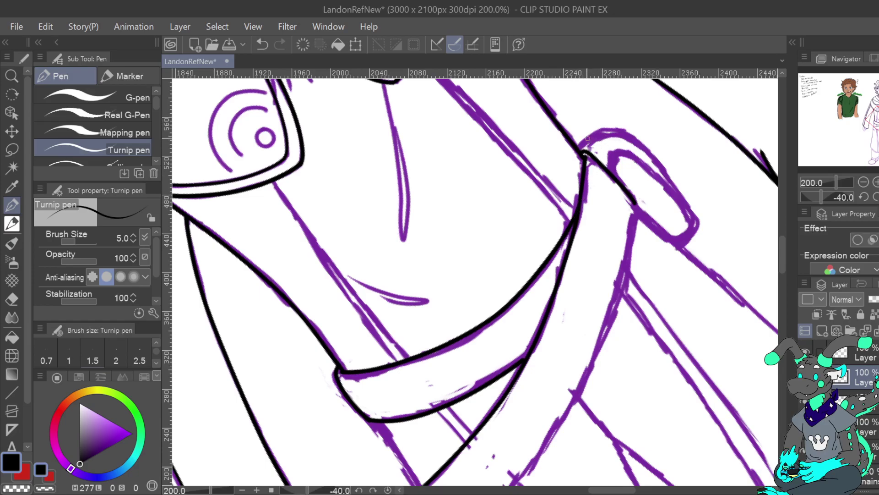
pyautogui.hotkey('ctrl', '-')
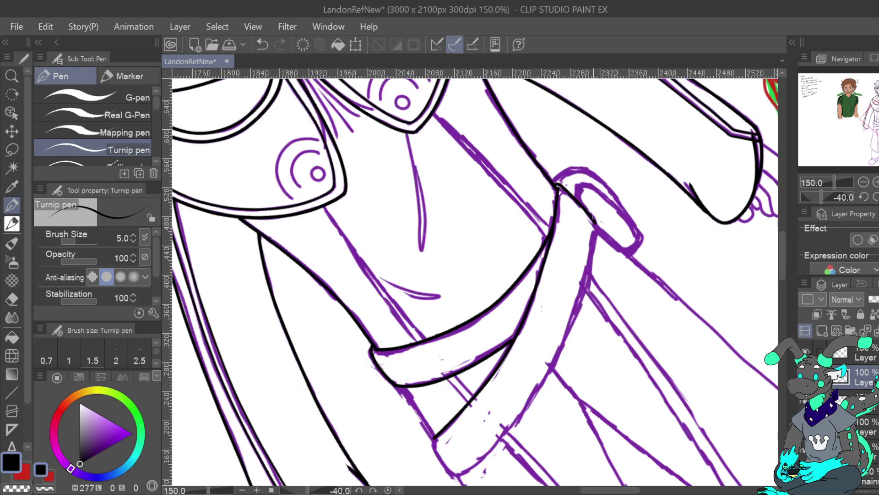
# Ink the diagonal sash band's lower edge from the hip corner to the far end, replacing the first attempt.
pyautogui.moveTo(595, 228)
pyautogui.mouseDown()
pyautogui.moveTo(570, 325)
pyautogui.moveTo(533, 398)
pyautogui.moveTo(455, 478)
pyautogui.mouseUp()
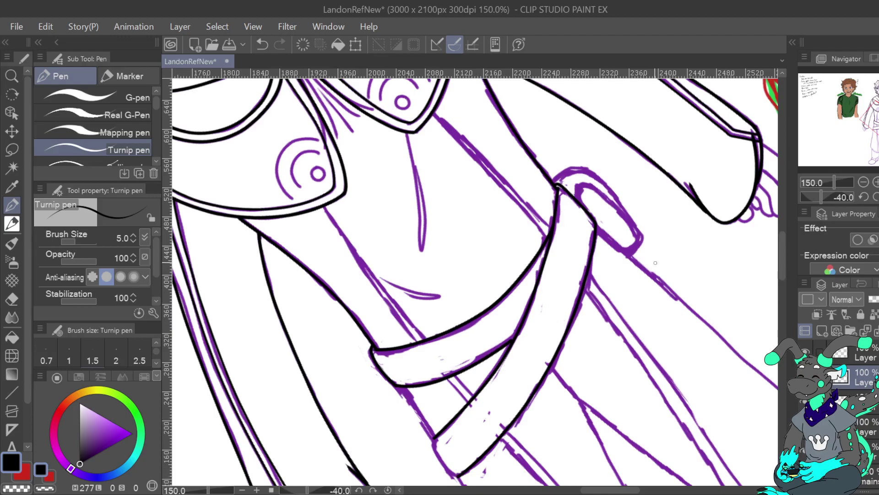
pyautogui.click(262, 45)
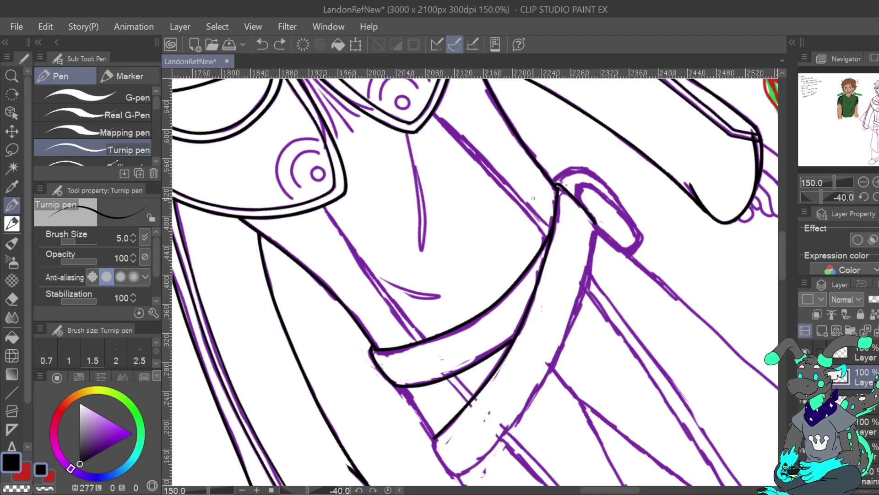
pyautogui.moveTo(597, 223)
pyautogui.mouseDown()
pyautogui.moveTo(565, 340)
pyautogui.moveTo(512, 424)
pyautogui.mouseUp()
pyautogui.moveTo(533, 394); pyautogui.dragTo(455, 477)
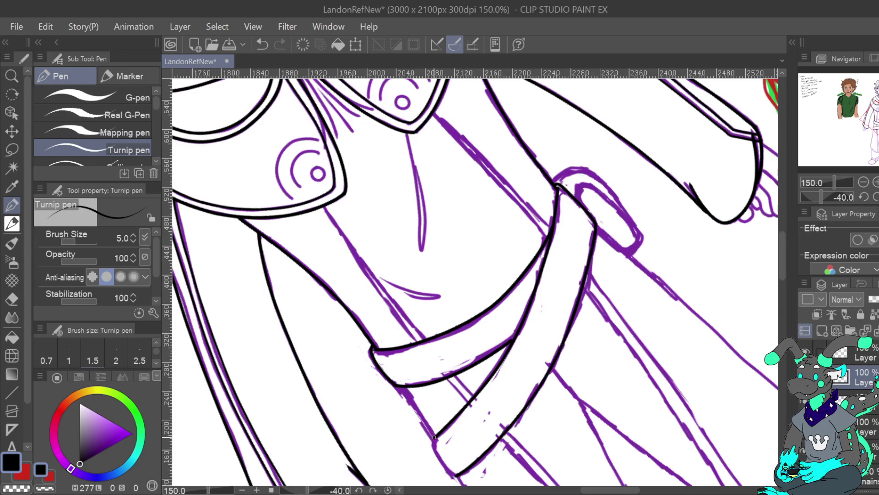
# Close the diagonal band's lower end with a rounded stroke and ink the body edge between the two sash bands.
pyautogui.moveTo(433, 445); pyautogui.dragTo(456, 477)
pyautogui.click(263, 45)
pyautogui.click(878, 197)
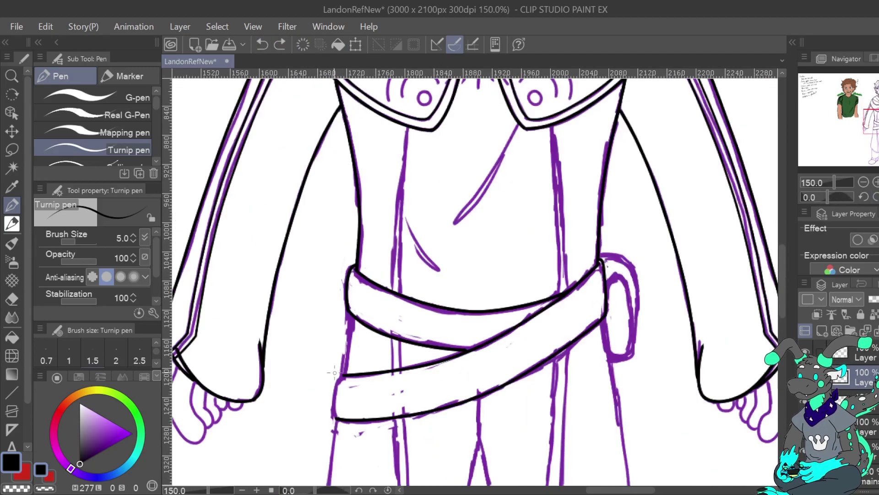
pyautogui.moveTo(333, 391); pyautogui.dragTo(335, 422)
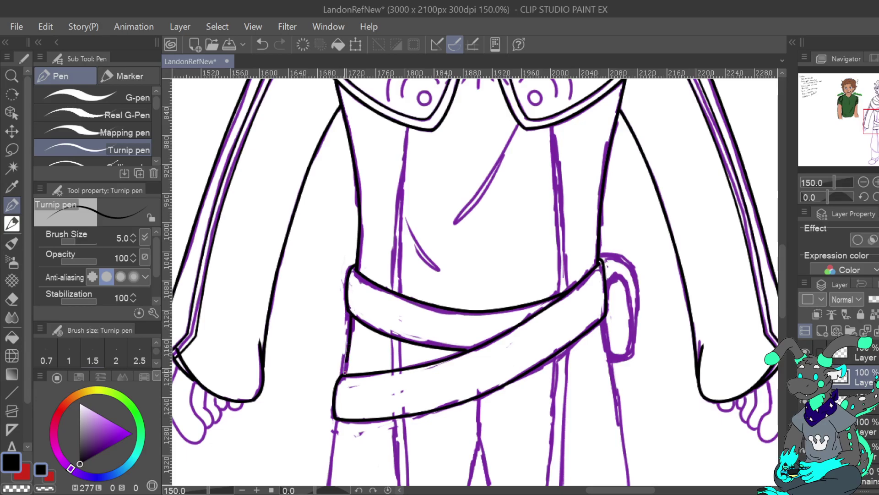
pyautogui.hotkey('ctrl', 'z')
pyautogui.moveTo(352, 319); pyautogui.dragTo(344, 378)
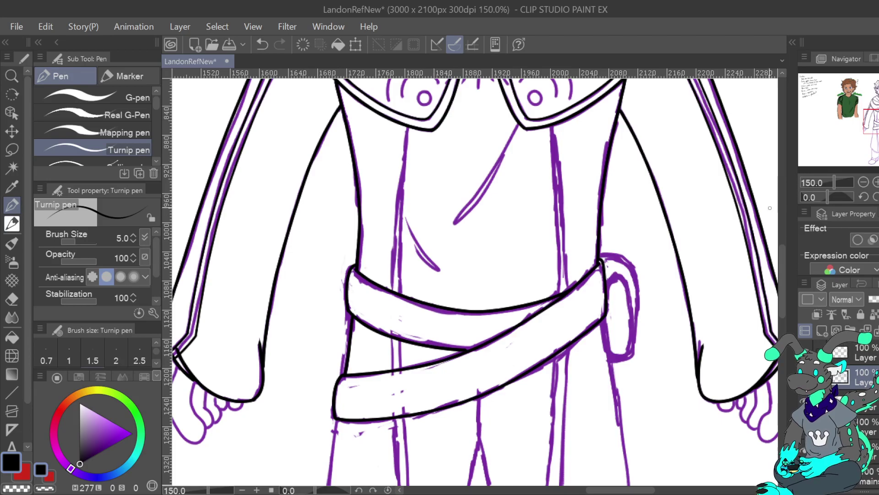
# Ink the outer and inner curves of the hanging sash loop at the hip.
pyautogui.moveTo(605, 253)
pyautogui.mouseDown()
pyautogui.moveTo(635, 268)
pyautogui.moveTo(639, 311)
pyautogui.mouseUp()
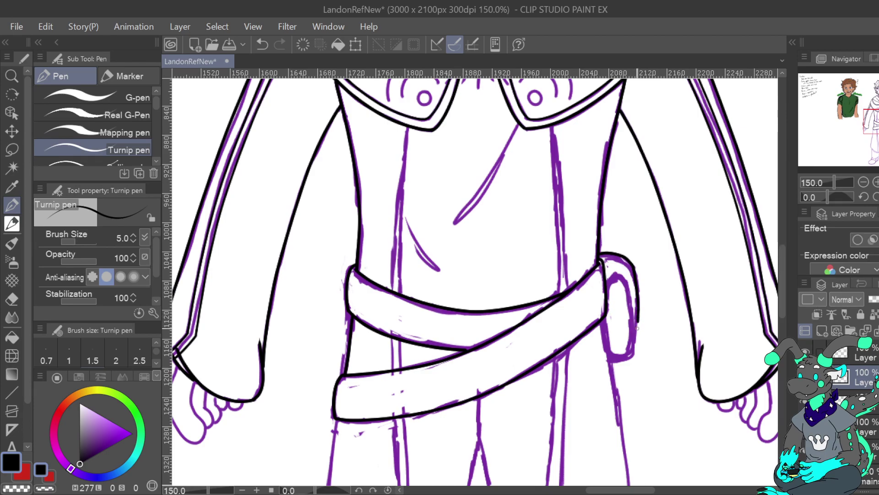
pyautogui.hotkey('ctrl', 'z')
pyautogui.moveTo(599, 254)
pyautogui.mouseDown()
pyautogui.moveTo(629, 259)
pyautogui.moveTo(637, 274)
pyautogui.moveTo(635, 343)
pyautogui.moveTo(623, 277)
pyautogui.moveTo(605, 290)
pyautogui.mouseUp()
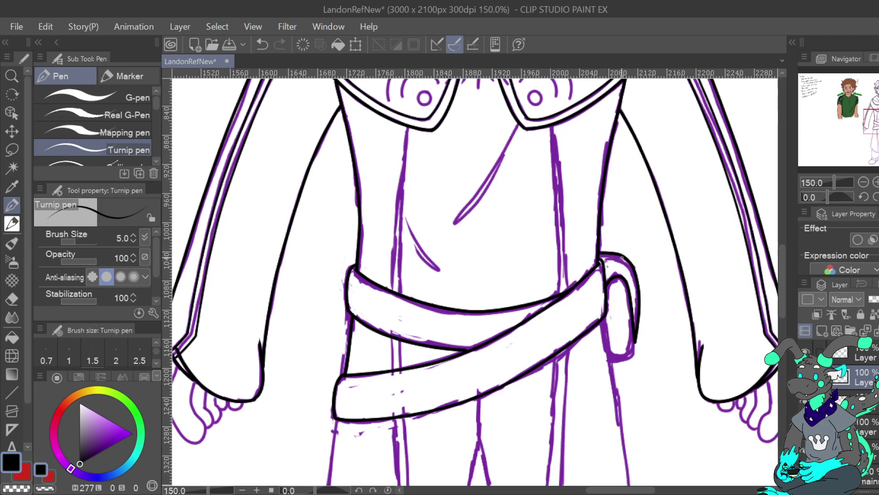
pyautogui.moveTo(605, 259)
pyautogui.mouseDown()
pyautogui.moveTo(633, 261)
pyautogui.moveTo(622, 260)
pyautogui.mouseUp()
pyautogui.hotkey('ctrl', 'z')
# Ink the coat skirt's outer edge down from the sash loop and close the bottom of the loop.
pyautogui.scroll(-5, 605, 317)
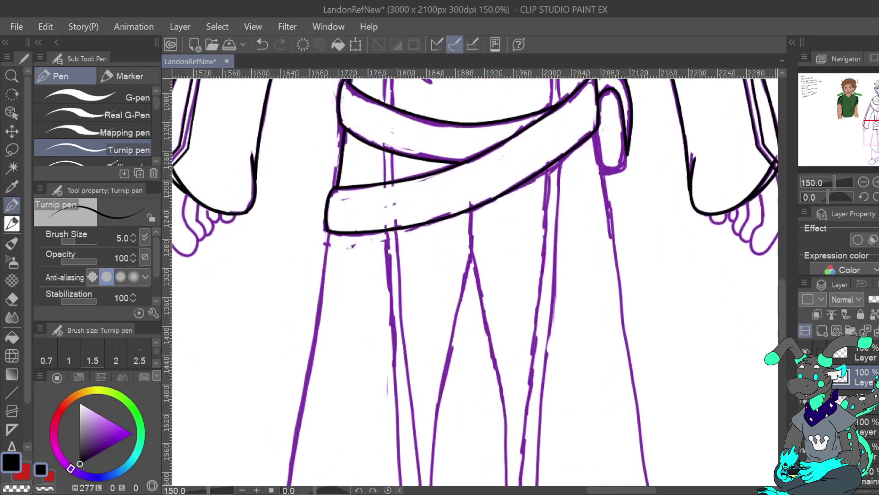
pyautogui.moveTo(596, 131); pyautogui.dragTo(619, 289)
pyautogui.moveTo(624, 334); pyautogui.dragTo(643, 451)
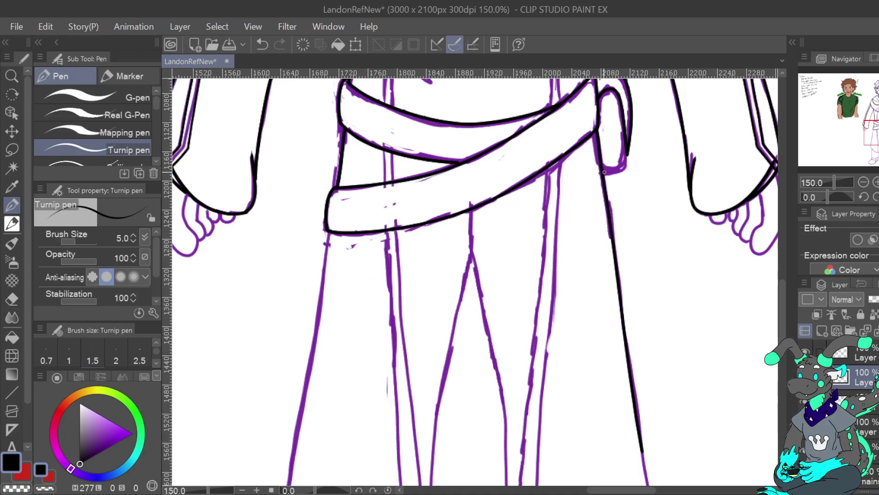
pyautogui.moveTo(603, 173)
pyautogui.mouseDown()
pyautogui.moveTo(622, 170)
pyautogui.moveTo(628, 141)
pyautogui.mouseUp()
pyautogui.click(262, 44)
pyautogui.click(262, 44)
pyautogui.moveTo(626, 166); pyautogui.dragTo(602, 173)
pyautogui.moveTo(476, 206)
pyautogui.mouseDown()
pyautogui.moveTo(476, 340)
pyautogui.moveTo(461, 362)
pyautogui.mouseUp()
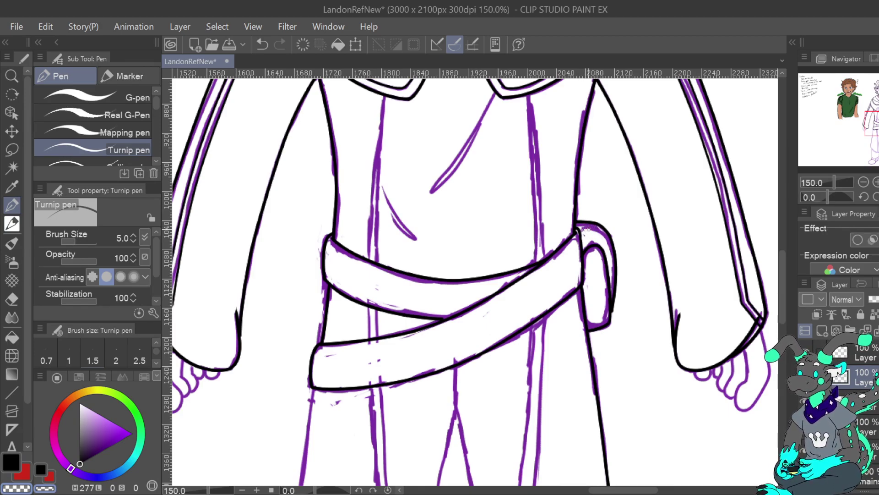
pyautogui.click(41, 467)
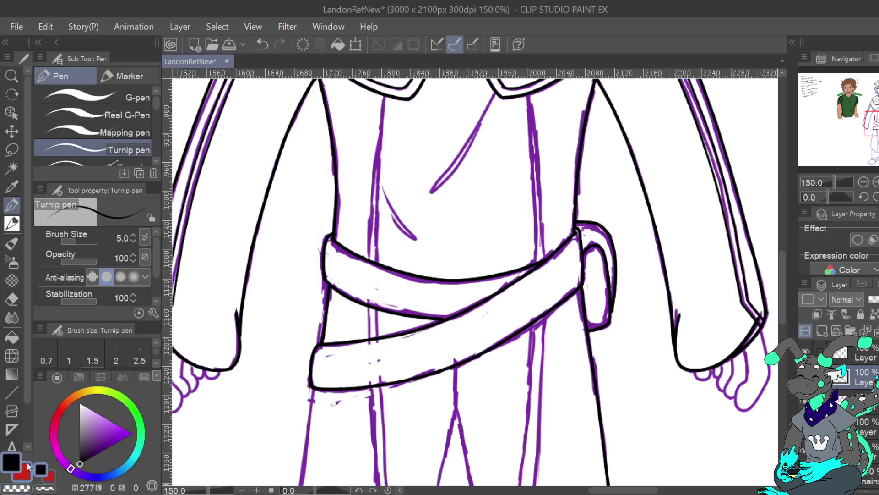
# Ink the coat skirt's opposite outer edge from the sash to the hem corner, cleaning the stroke with transparent colour.
pyautogui.moveTo(481, 256); pyautogui.dragTo(503, 201)
pyautogui.moveTo(499, 458); pyautogui.dragTo(533, 82)
pyautogui.scroll(3, 474, 277)
pyautogui.scroll(2, 474, 277)
pyautogui.moveTo(346, 137); pyautogui.dragTo(299, 415)
pyautogui.press('c')
pyautogui.moveTo(300, 407); pyautogui.dragTo(303, 386)
pyautogui.press('c')
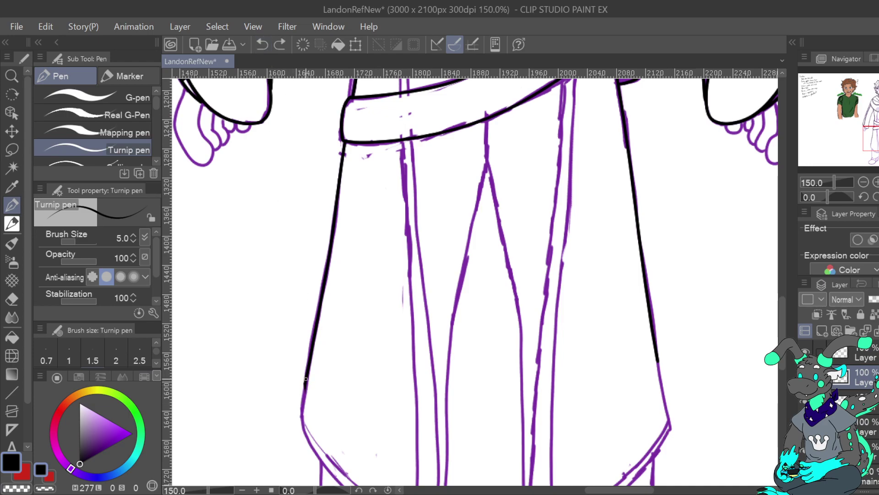
pyautogui.moveTo(306, 382); pyautogui.dragTo(306, 436)
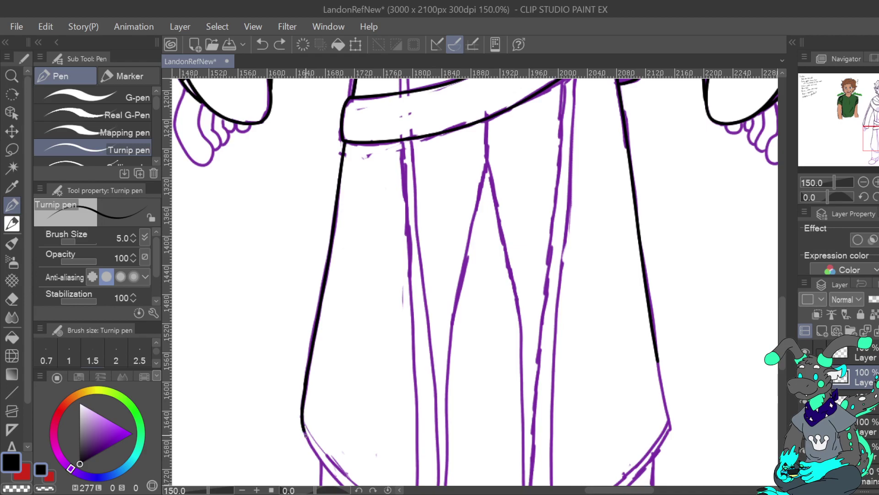
pyautogui.click(28, 488)
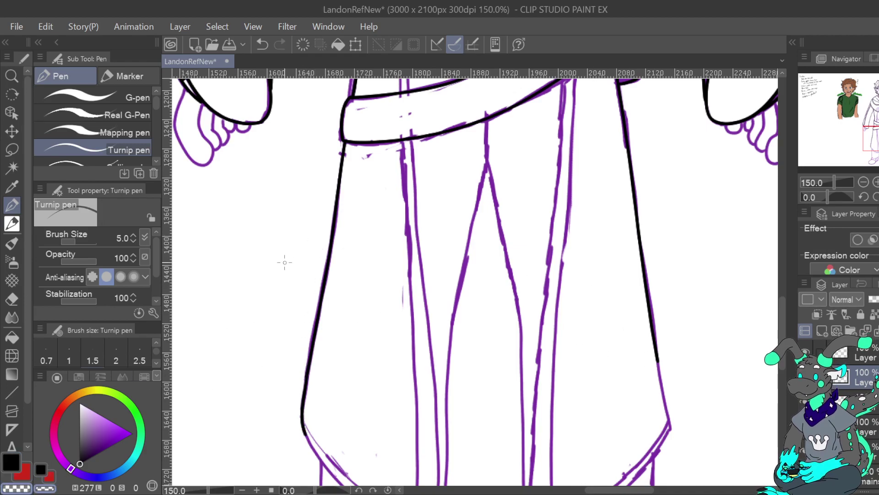
pyautogui.click(8, 463)
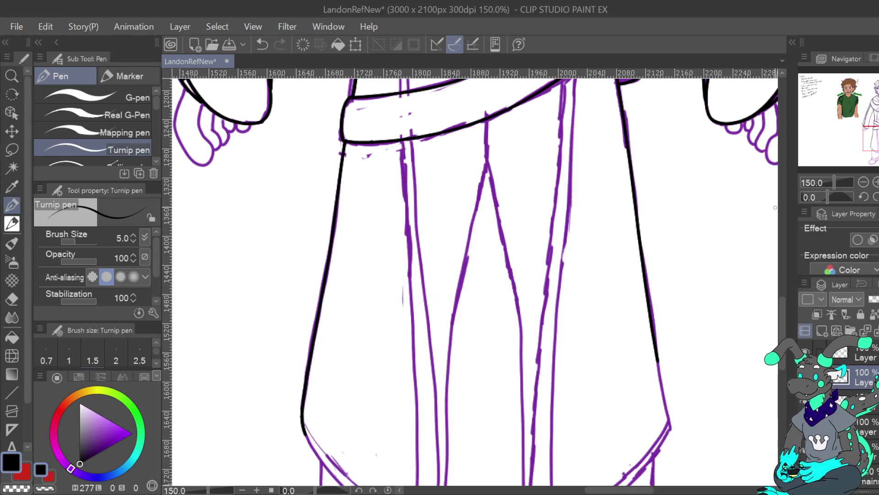
# Extend the coat skirt edge on the sash loop's side down to its hem corner.
pyautogui.moveTo(870, 138); pyautogui.dragTo(878, 142)
pyautogui.moveTo(518, 299); pyautogui.dragTo(528, 363)
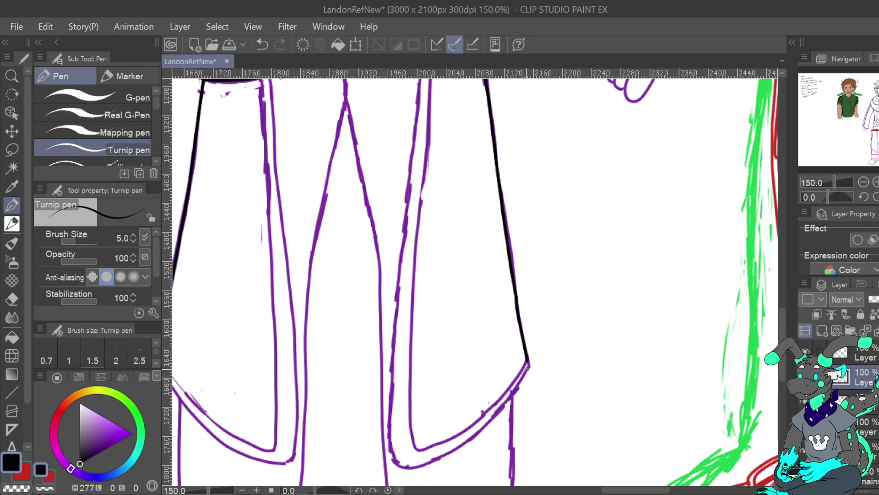
# Ink a front trim line on the torso from the cloak hem down to the upper sash band.
pyautogui.moveTo(878, 142); pyautogui.dragTo(872, 119)
pyautogui.moveTo(637, 468); pyautogui.dragTo(636, 482)
pyautogui.moveTo(390, 186); pyautogui.dragTo(382, 355)
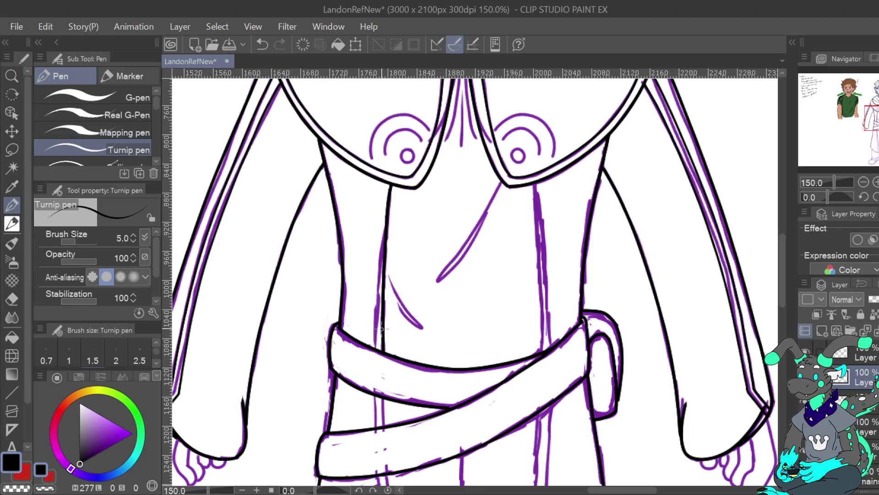
# Ink the second front trim line on the torso down to the sash, and the short trim segment between the two sash bands.
pyautogui.moveTo(533, 184); pyautogui.dragTo(541, 353)
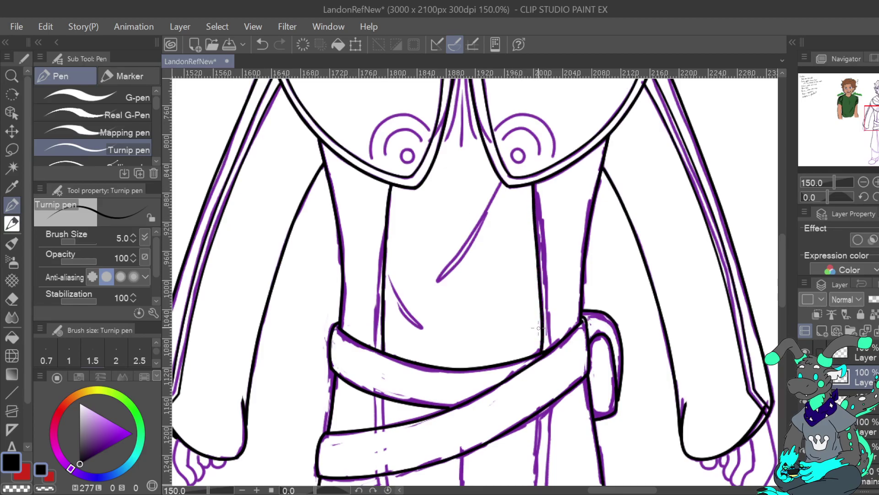
pyautogui.moveTo(388, 200); pyautogui.dragTo(378, 291)
pyautogui.click(261, 45)
pyautogui.moveTo(462, 453); pyautogui.dragTo(463, 211)
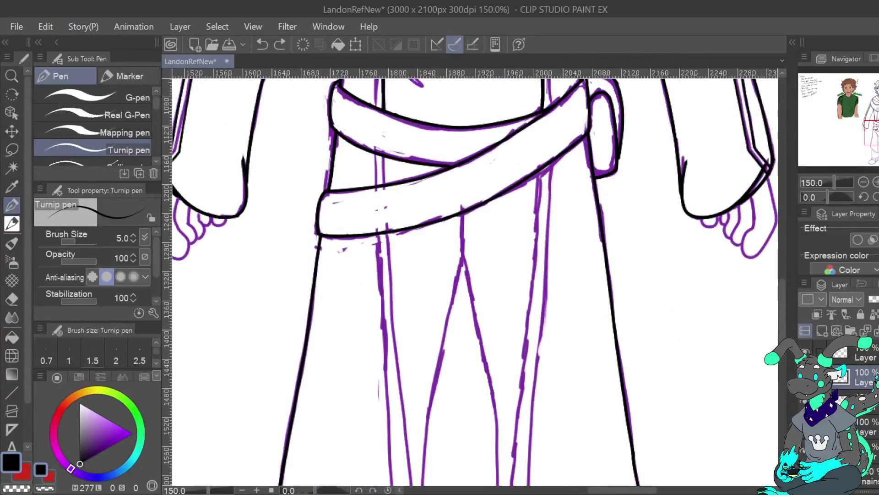
pyautogui.moveTo(384, 155); pyautogui.dragTo(384, 186)
pyautogui.scroll(2, 578, 174)
# Ink the inner front edges of both coat skirt panels from the lower sash band down to their rounded hem corners.
pyautogui.scroll(-6, 579, 173)
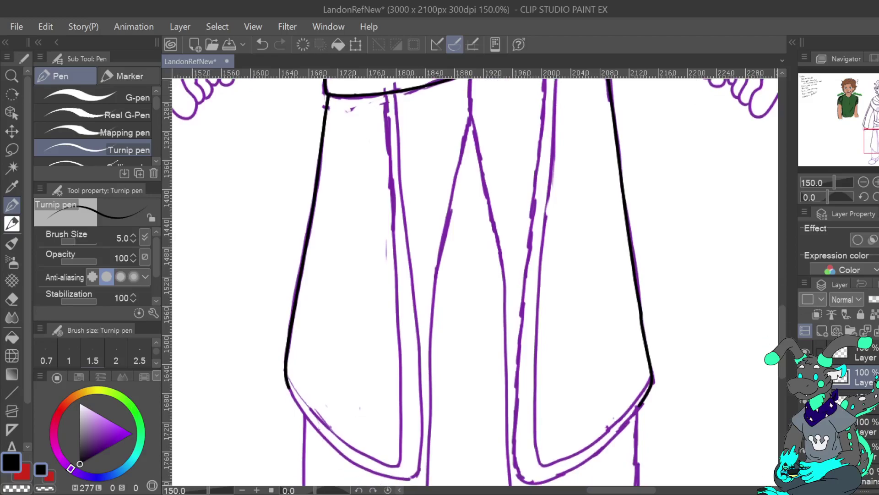
pyautogui.moveTo(394, 94); pyautogui.dragTo(418, 329)
pyautogui.moveTo(419, 360); pyautogui.dragTo(411, 478)
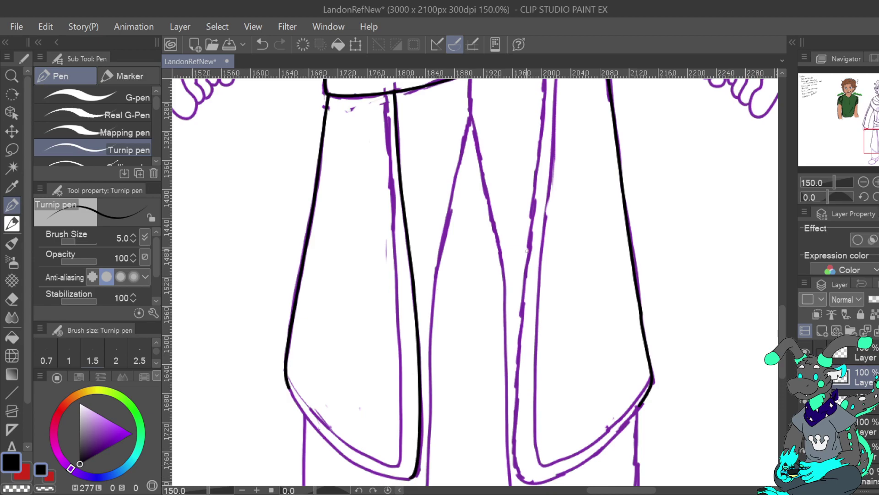
pyautogui.moveTo(876, 141); pyautogui.dragTo(878, 140)
pyautogui.click(863, 182)
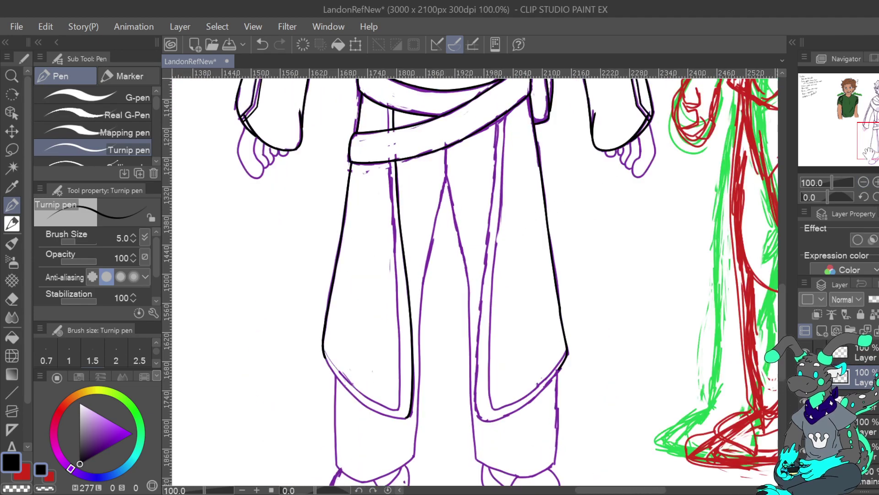
pyautogui.moveTo(495, 135); pyautogui.dragTo(475, 394)
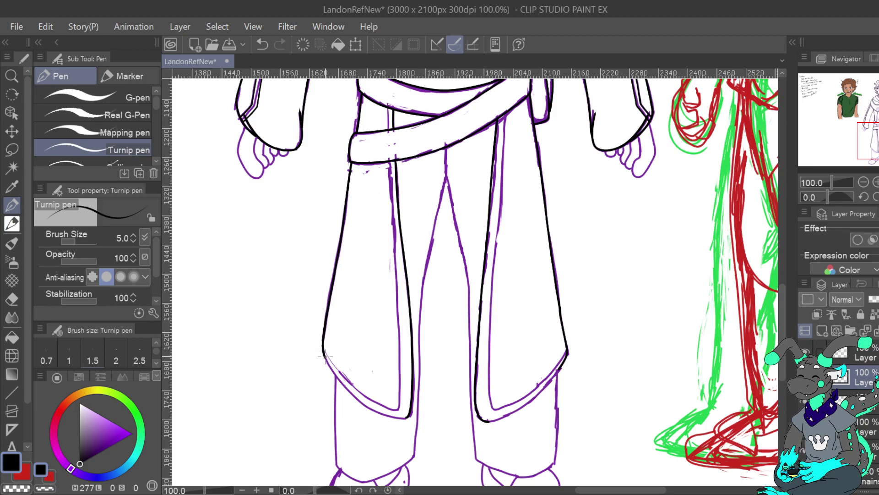
# Ink the curved bottom hem of the first coat skirt panel, joining its outer edge to its front edge.
pyautogui.click(876, 183)
pyautogui.click(876, 182)
pyautogui.moveTo(876, 144); pyautogui.dragTo(877, 152)
pyautogui.hotkey('ctrl', 'z')
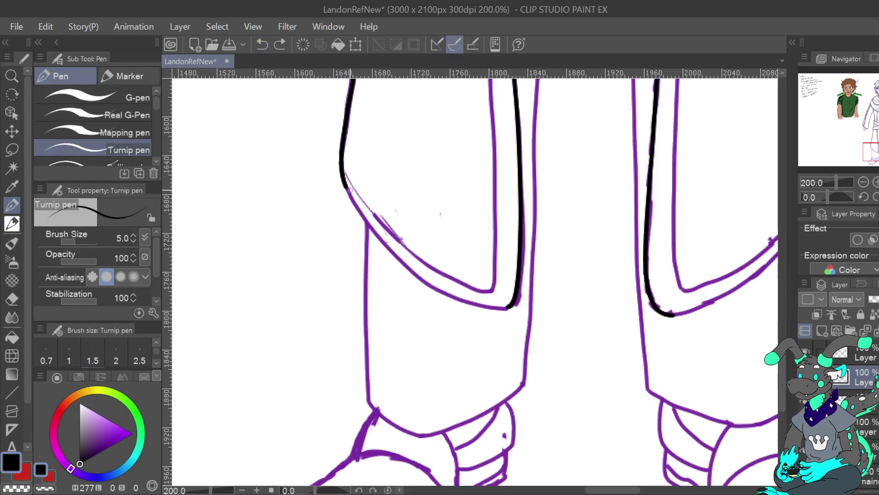
pyautogui.moveTo(346, 185)
pyautogui.mouseDown()
pyautogui.moveTo(399, 257)
pyautogui.moveTo(457, 299)
pyautogui.moveTo(512, 304)
pyautogui.mouseUp()
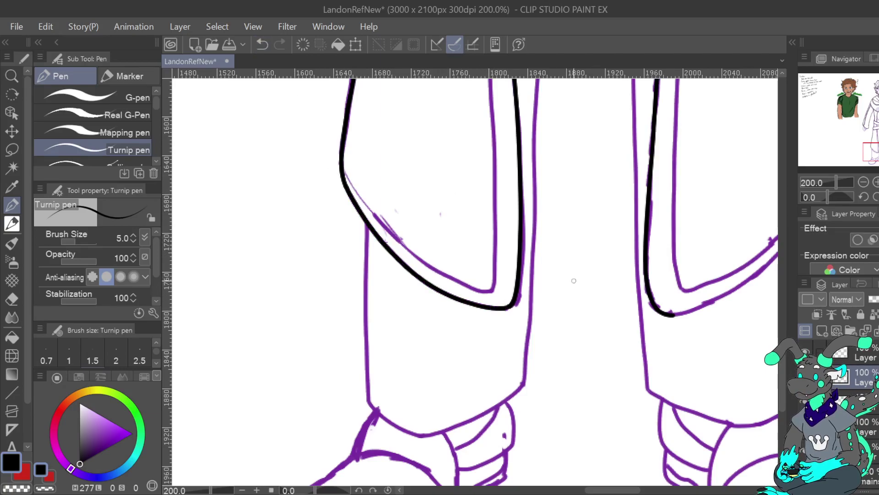
# Ink the opposite coat skirt panel's curved bottom hem on a flipped canvas rotated to 15 degrees.
pyautogui.press('h')
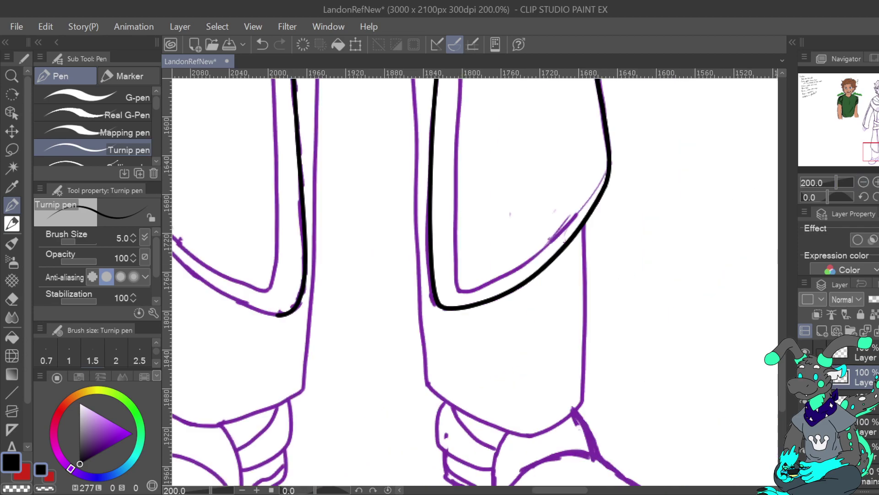
pyautogui.moveTo(257, 183); pyautogui.dragTo(547, 236)
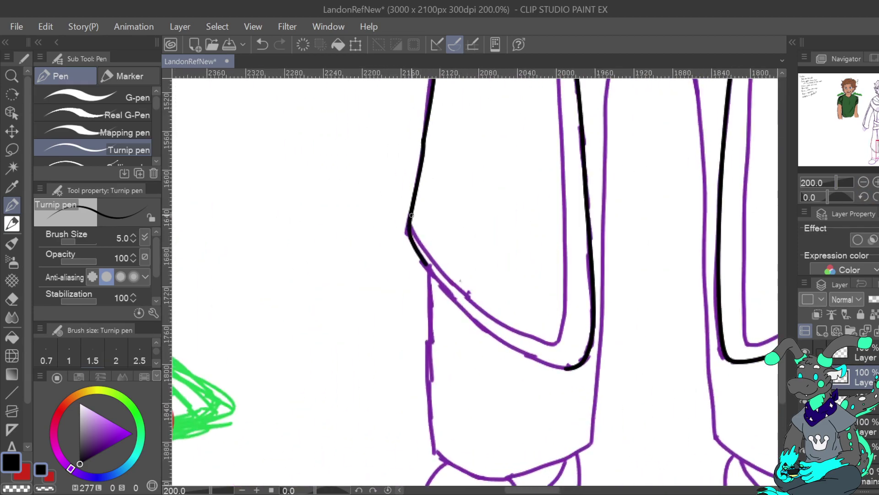
pyautogui.moveTo(426, 262)
pyautogui.mouseDown()
pyautogui.moveTo(465, 306)
pyautogui.moveTo(539, 361)
pyautogui.moveTo(565, 369)
pyautogui.mouseUp()
pyautogui.hotkey('ctrl', 'z')
pyautogui.click(878, 198)
pyautogui.click(878, 198)
pyautogui.click(878, 197)
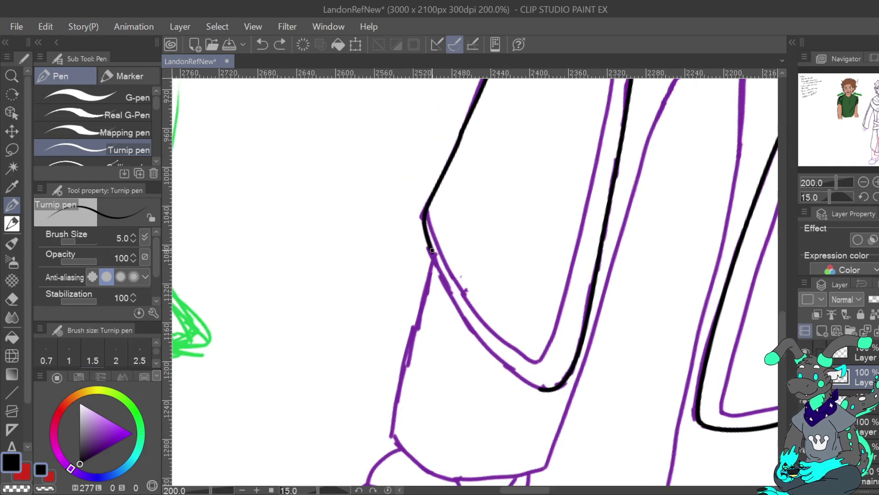
pyautogui.moveTo(432, 251)
pyautogui.mouseDown()
pyautogui.moveTo(479, 336)
pyautogui.moveTo(544, 390)
pyautogui.mouseUp()
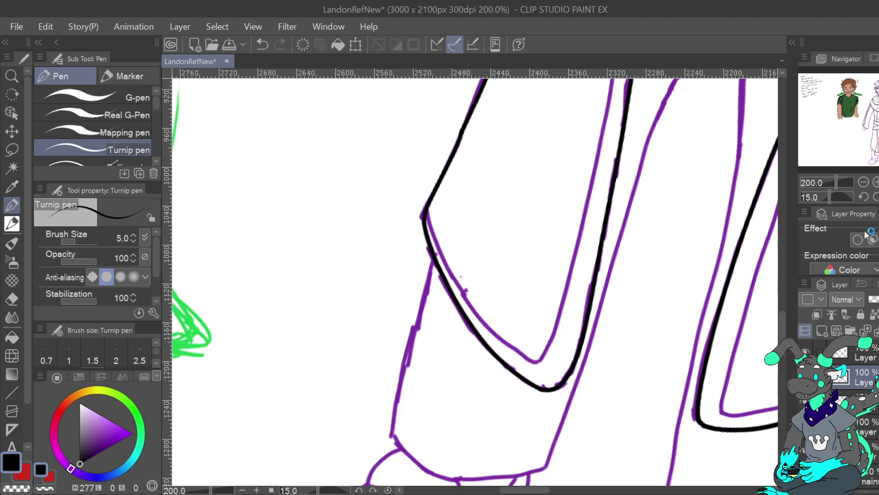
# Restore the upright, unflipped canvas view, undo the short mark below the sash and save the file.
pyautogui.click(878, 197)
pyautogui.click(878, 197)
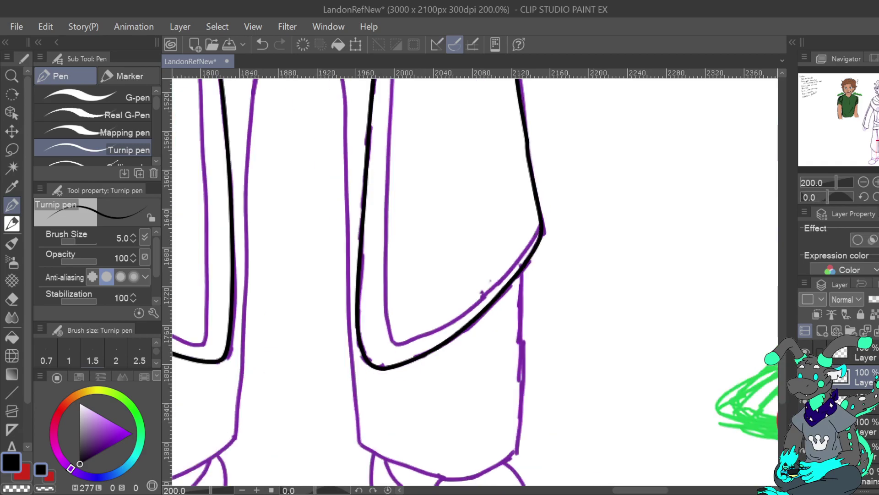
pyautogui.moveTo(878, 149); pyautogui.dragTo(878, 132)
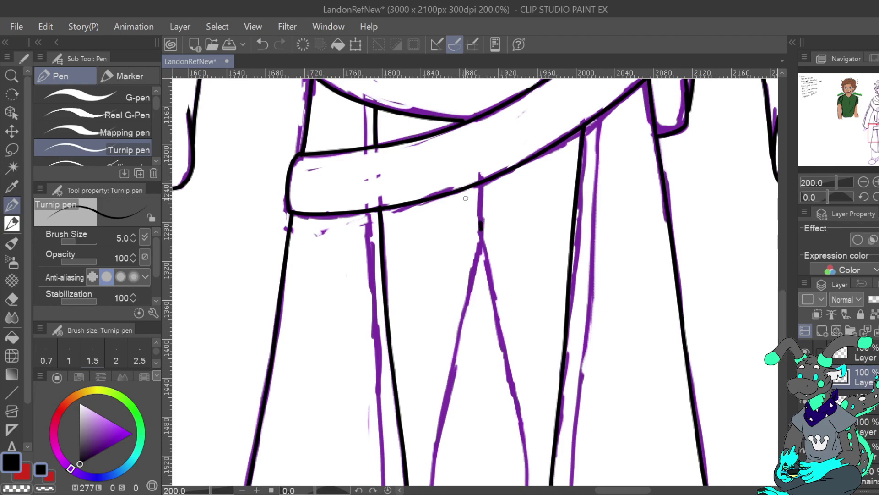
pyautogui.click(262, 44)
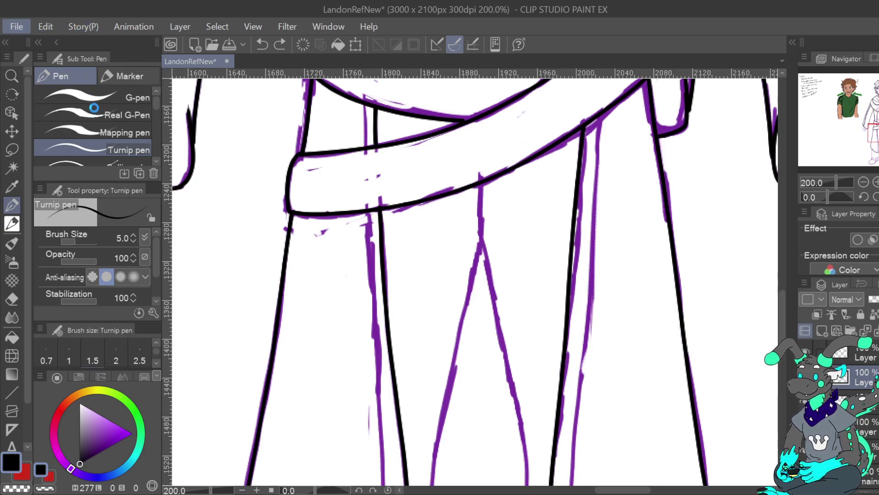
pyautogui.hotkey('ctrl', 's')
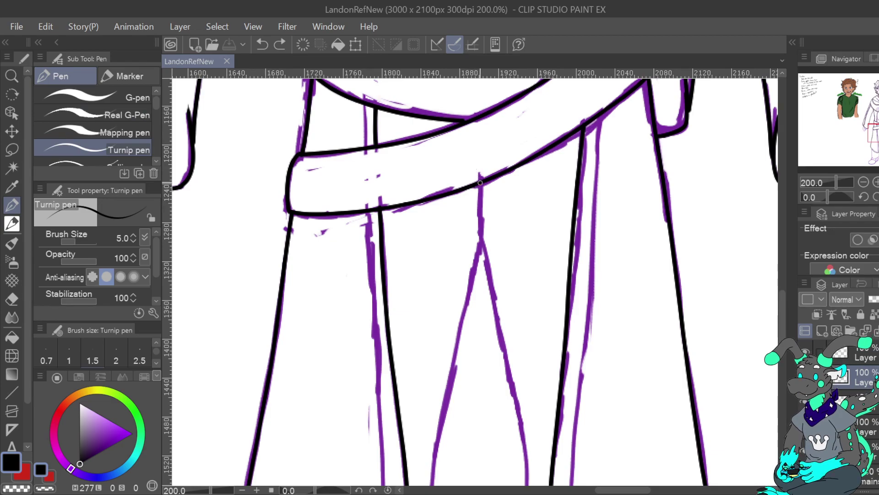
# Ink the short centre line below the sash and the two upper inner leg lines branching from it.
pyautogui.moveTo(480, 186); pyautogui.dragTo(480, 237)
pyautogui.hotkey('ctrl', 'z')
pyautogui.moveTo(481, 187); pyautogui.dragTo(482, 217)
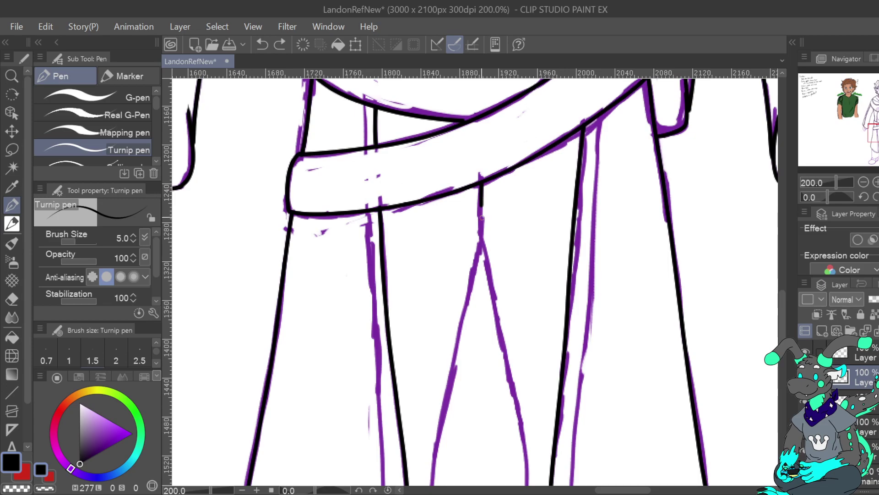
pyautogui.scroll(-5, 482, 235)
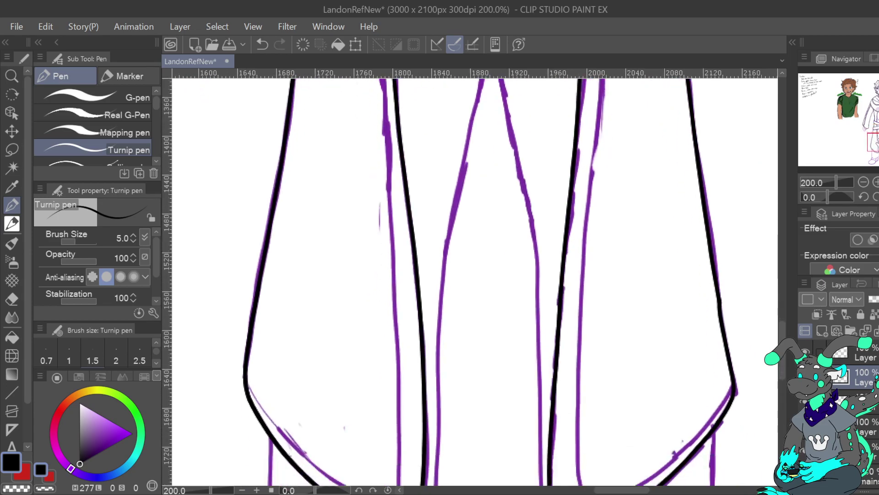
pyautogui.click(863, 181)
pyautogui.moveTo(877, 142); pyautogui.dragTo(878, 141)
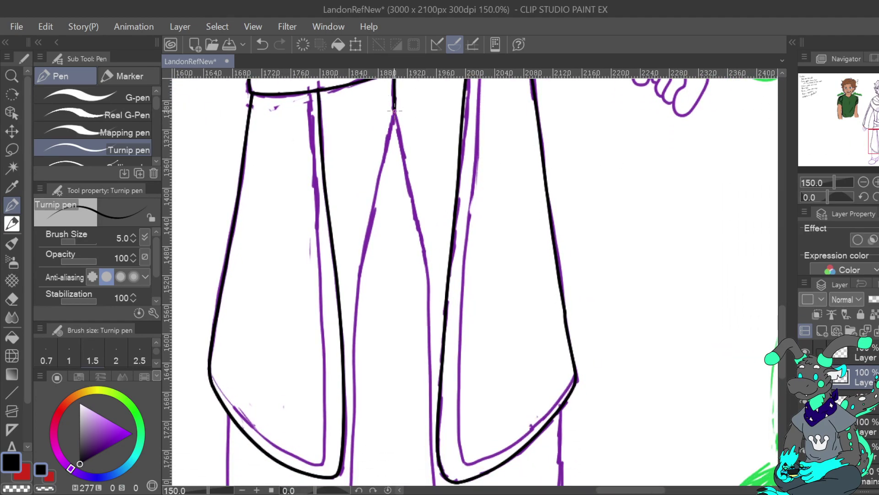
pyautogui.moveTo(395, 111); pyautogui.dragTo(359, 274)
pyautogui.click(262, 45)
pyautogui.moveTo(394, 112); pyautogui.dragTo(358, 273)
pyautogui.moveTo(395, 118); pyautogui.dragTo(426, 264)
# Extend both inner leg lines down to the trouser cuffs and ink the first leg's outer edge below the coat hem.
pyautogui.moveTo(389, 343); pyautogui.dragTo(405, 195)
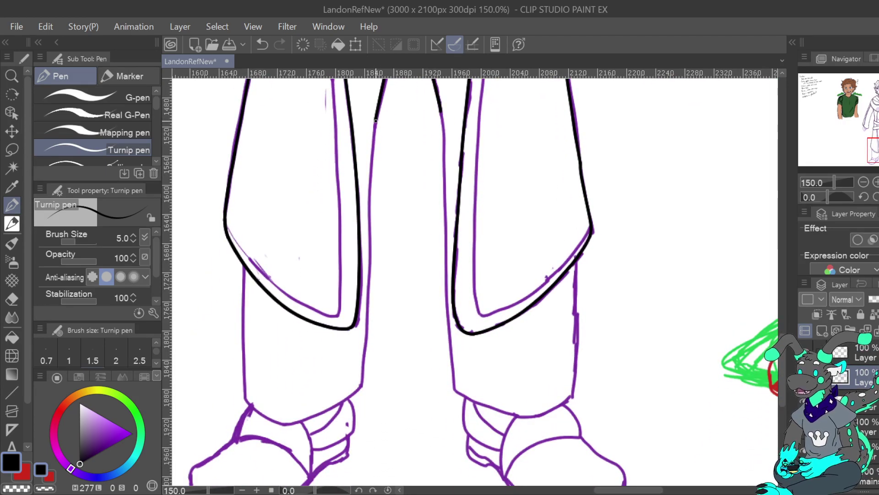
pyautogui.moveTo(376, 121); pyautogui.dragTo(368, 198)
pyautogui.click(262, 44)
pyautogui.moveTo(376, 116); pyautogui.dragTo(362, 387)
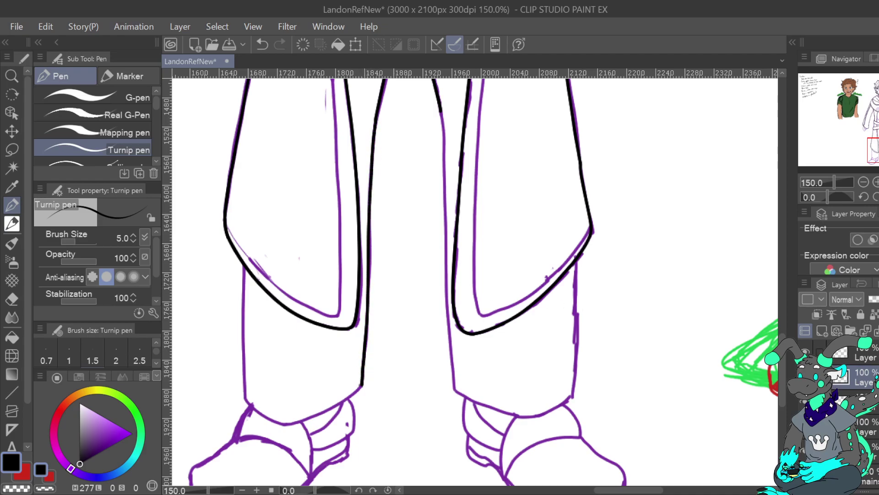
pyautogui.moveTo(441, 112); pyautogui.dragTo(456, 391)
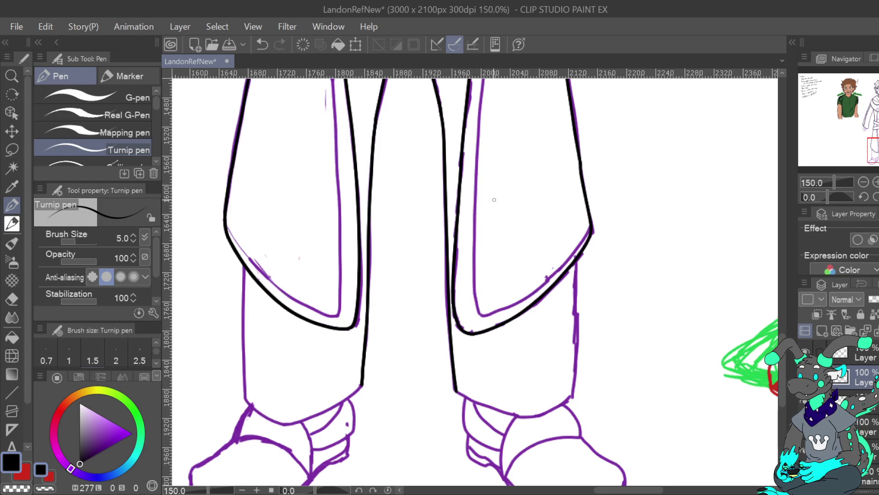
pyautogui.hotkey('ctrl', 'z')
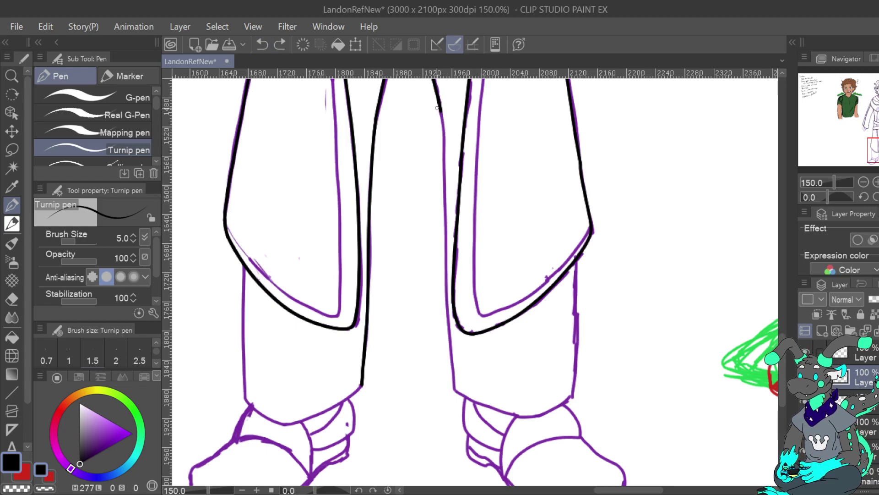
pyautogui.moveTo(441, 122); pyautogui.dragTo(455, 389)
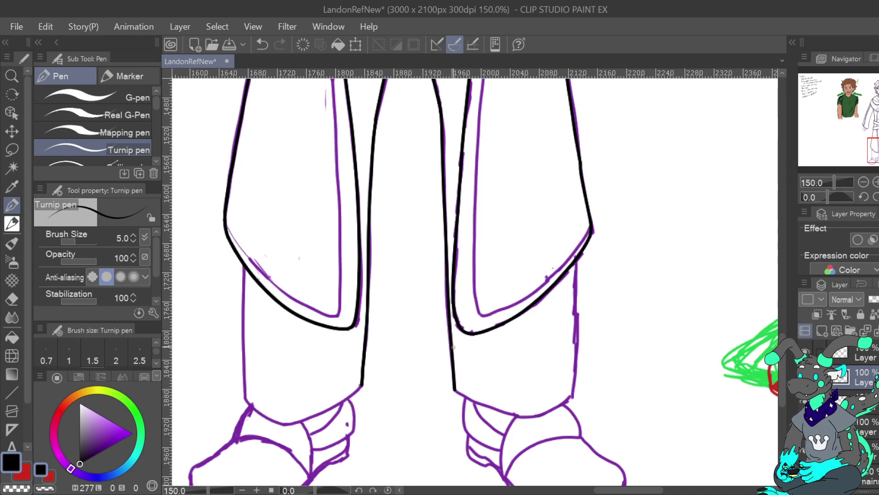
pyautogui.moveTo(406, 249)
pyautogui.mouseDown()
pyautogui.moveTo(462, 265)
pyautogui.moveTo(477, 257)
pyautogui.mouseUp()
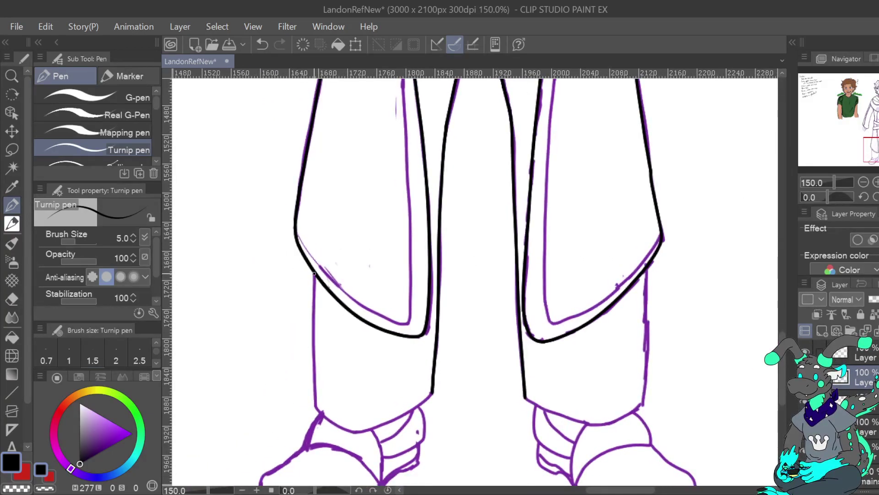
pyautogui.moveTo(313, 291); pyautogui.dragTo(315, 408)
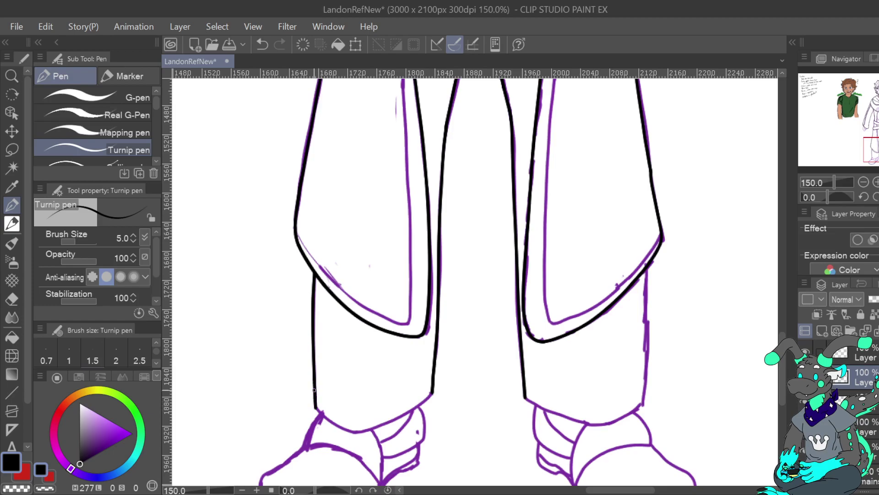
# Ink the first trouser leg's curved cuff with the canvas rotated to 65 degrees, and select transparent colour.
pyautogui.click(877, 197)
pyautogui.click(877, 197)
pyautogui.click(876, 197)
pyautogui.click(876, 197)
pyautogui.click(876, 197)
pyautogui.click(877, 196)
pyautogui.click(877, 197)
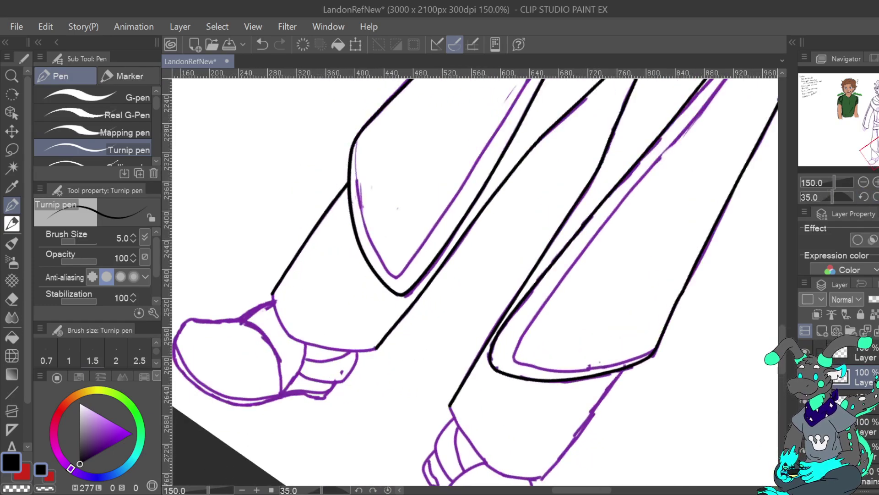
pyautogui.moveTo(613, 389); pyautogui.dragTo(632, 257)
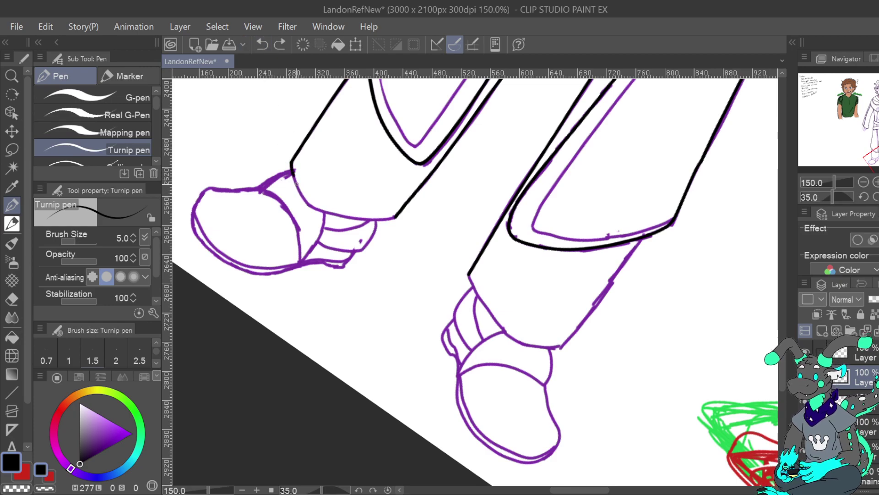
pyautogui.moveTo(305, 203)
pyautogui.mouseDown()
pyautogui.moveTo(343, 218)
pyautogui.moveTo(395, 219)
pyautogui.mouseUp()
pyautogui.click(263, 44)
pyautogui.click(875, 197)
pyautogui.click(876, 197)
pyautogui.click(875, 197)
pyautogui.moveTo(878, 157); pyautogui.dragTo(874, 150)
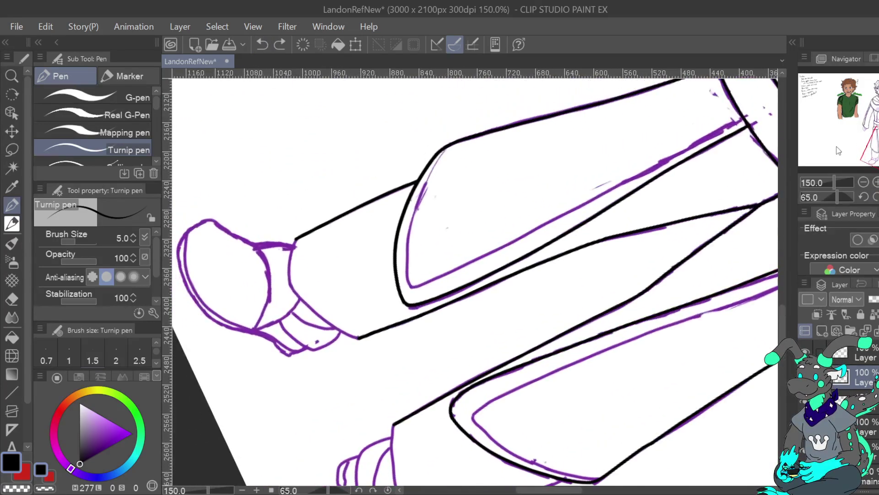
pyautogui.moveTo(289, 260); pyautogui.dragTo(298, 295)
pyautogui.moveTo(332, 324); pyautogui.dragTo(360, 338)
pyautogui.click(23, 489)
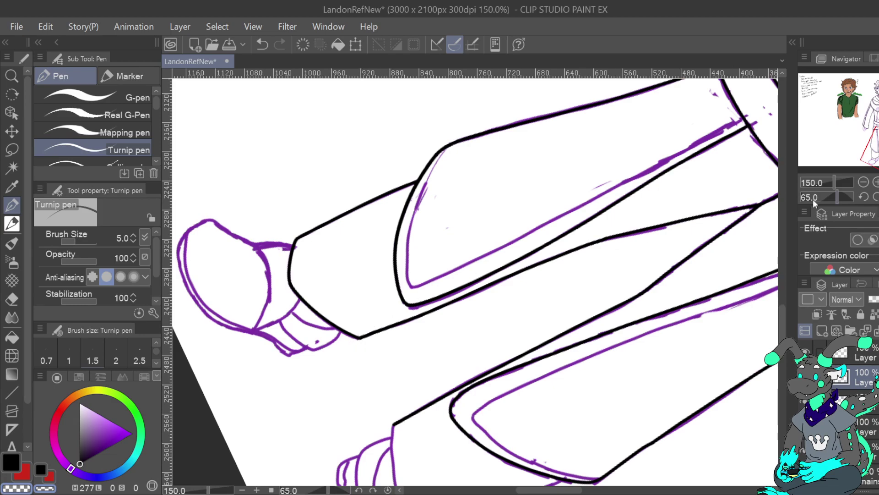
# Reset the canvas rotation and ink the other trouser leg's outer edge in black from the coat hem to the cuff.
pyautogui.hotkey('ctrl', '@')
pyautogui.moveTo(607, 395); pyautogui.dragTo(410, 325)
pyautogui.click(13, 460)
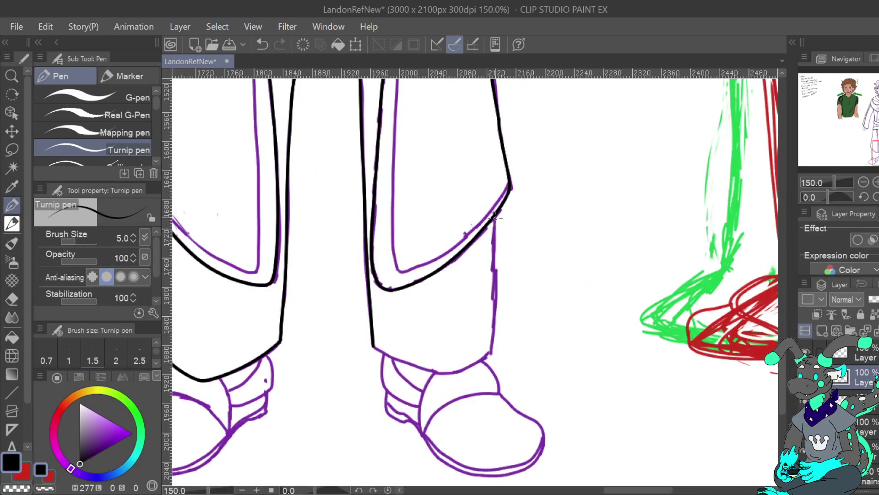
pyautogui.moveTo(494, 217); pyautogui.dragTo(494, 247)
pyautogui.moveTo(495, 291); pyautogui.dragTo(493, 332)
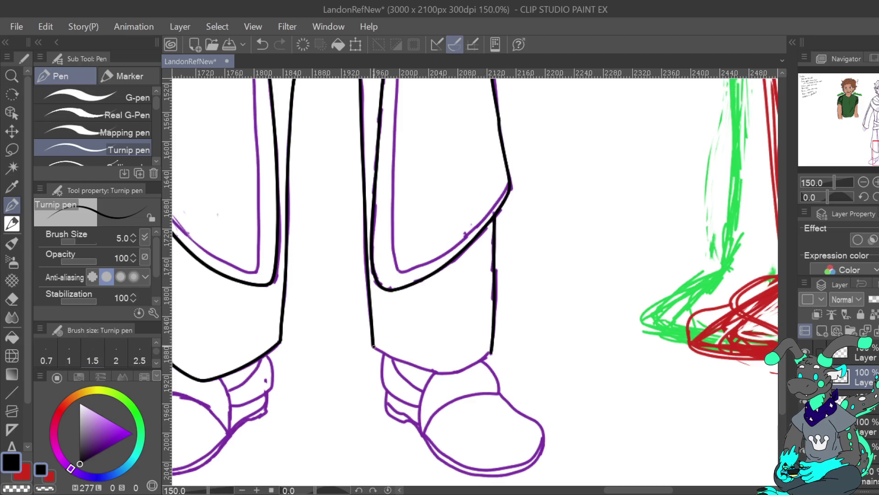
# Ink the curved bottom hem of the trouser leg on the right, joining its two side lines above the shoe.
pyautogui.moveTo(374, 348)
pyautogui.mouseDown()
pyautogui.moveTo(432, 373)
pyautogui.moveTo(460, 373)
pyautogui.moveTo(491, 352)
pyautogui.mouseUp()
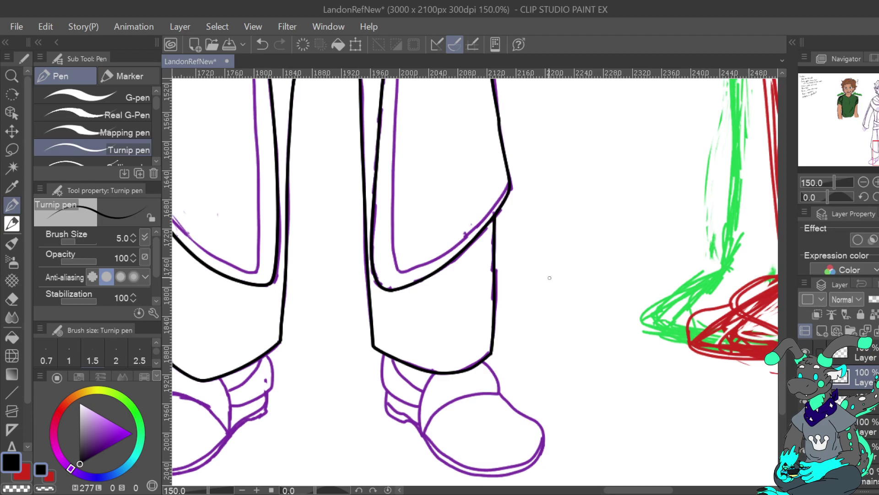
pyautogui.press('c')
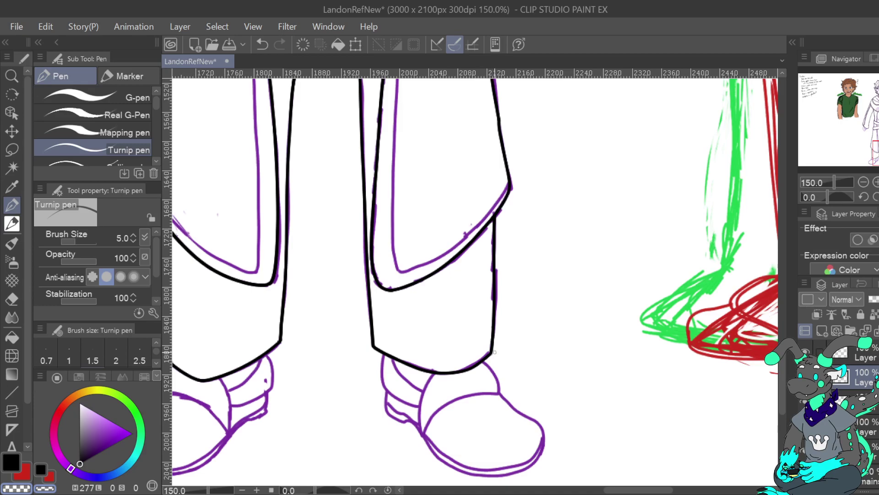
# Switch to the upper line layer, set the brush size to 4, and ink the inner trim line on the torso's left side above the sash.
pyautogui.moveTo(526, 243)
pyautogui.mouseDown()
pyautogui.moveTo(526, 311)
pyautogui.moveTo(595, 483)
pyautogui.mouseUp()
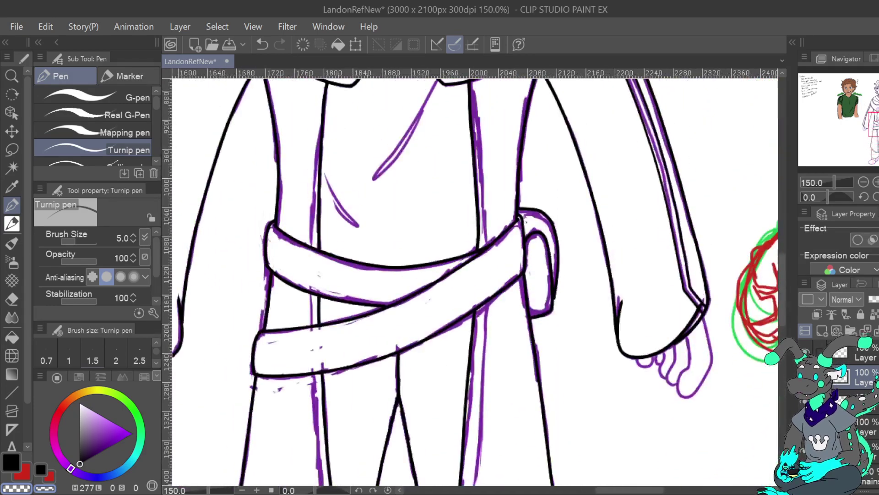
pyautogui.click(136, 240)
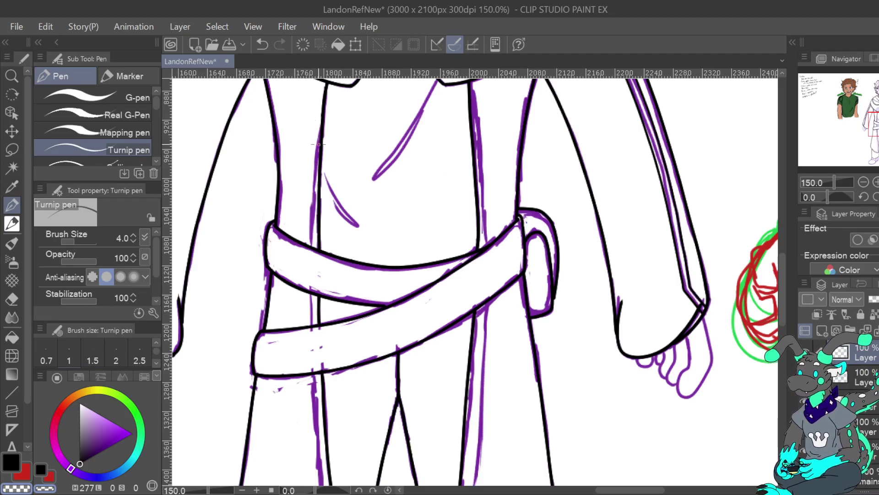
pyautogui.press('c')
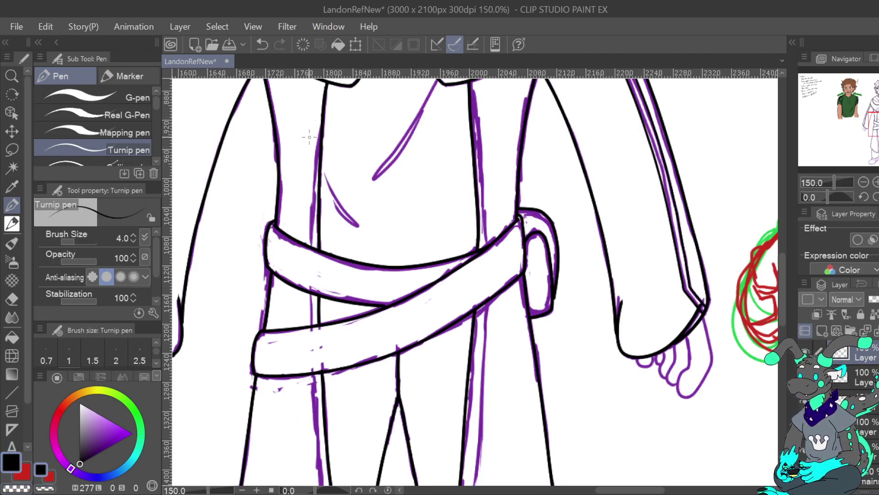
pyautogui.moveTo(322, 126); pyautogui.dragTo(311, 249)
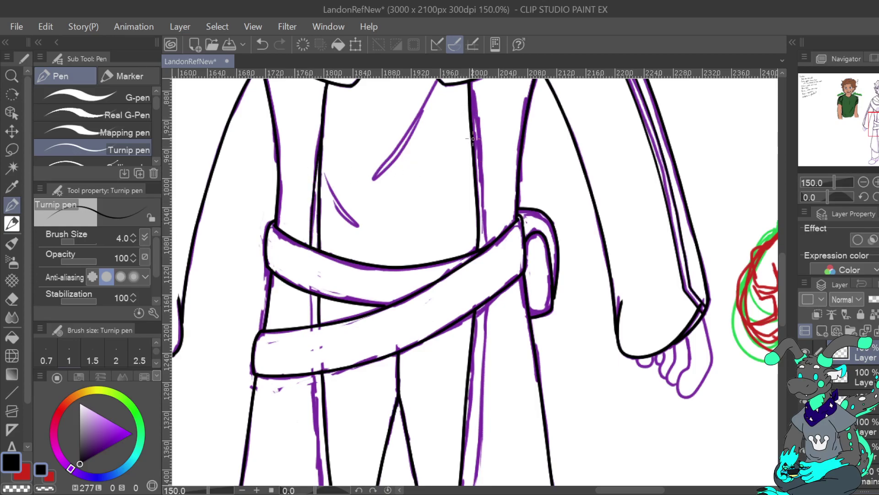
pyautogui.moveTo(480, 187); pyautogui.dragTo(488, 247)
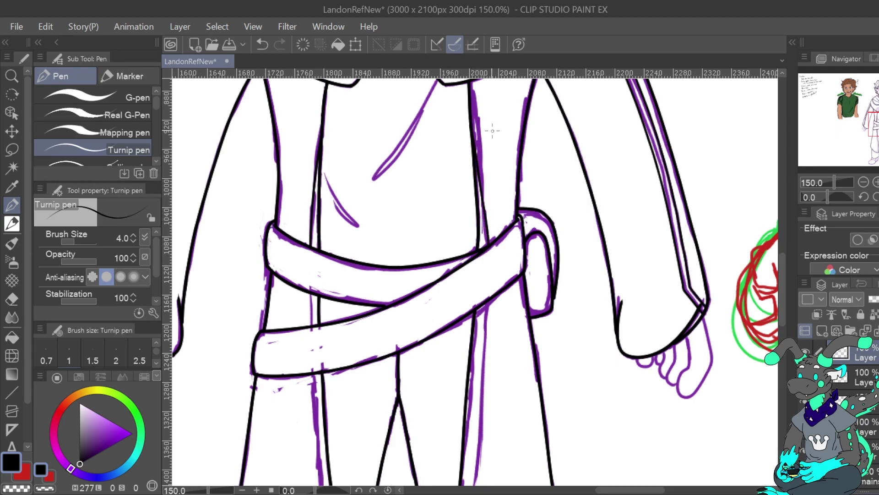
pyautogui.click(262, 45)
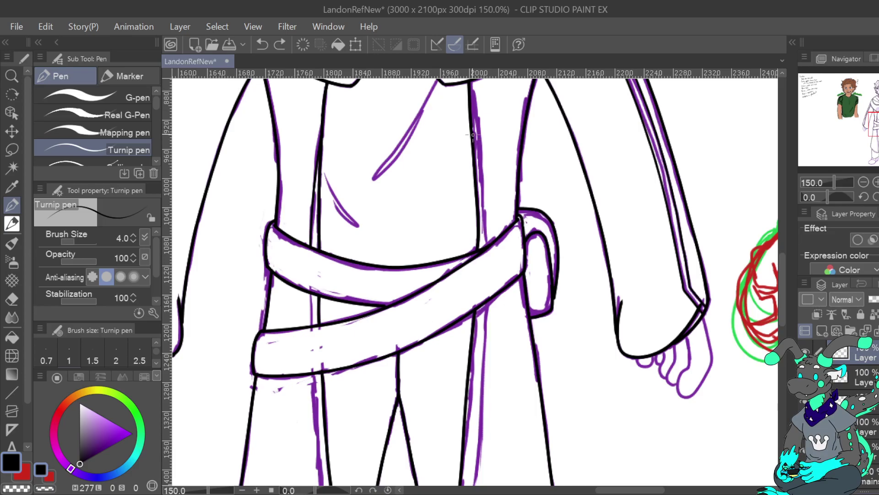
pyautogui.moveTo(484, 215); pyautogui.dragTo(489, 243)
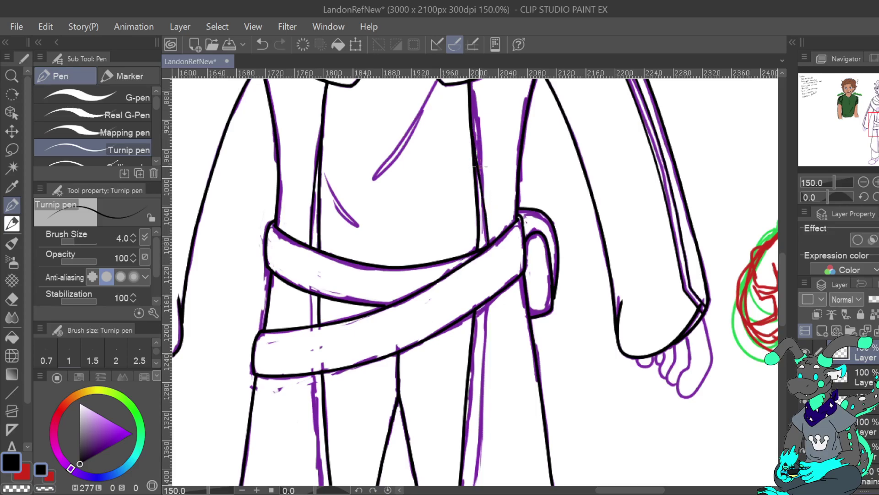
pyautogui.click(262, 44)
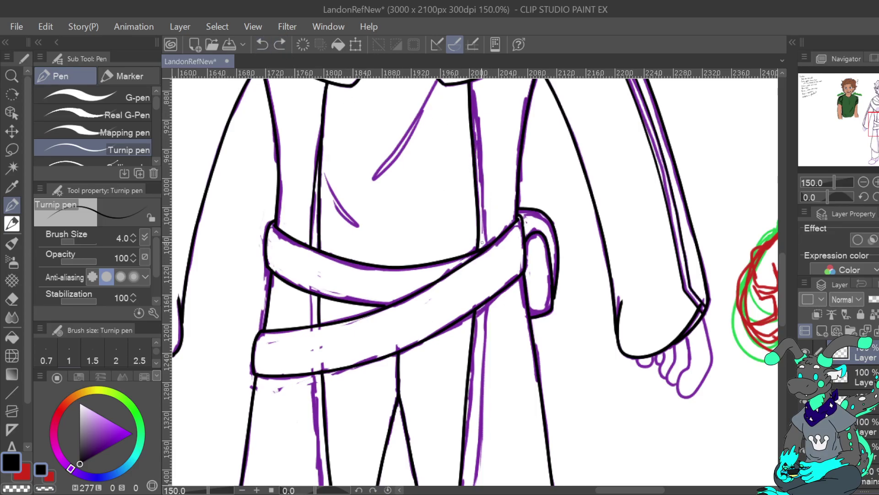
pyautogui.moveTo(480, 194); pyautogui.dragTo(478, 124)
pyautogui.hotkey('ctrl', 'z')
# Ink the inner trim line on the torso's right side above the sash and the short trim segment between the sash bands on the left.
pyautogui.moveTo(485, 225); pyautogui.dragTo(488, 245)
pyautogui.moveTo(487, 245); pyautogui.dragTo(503, 394)
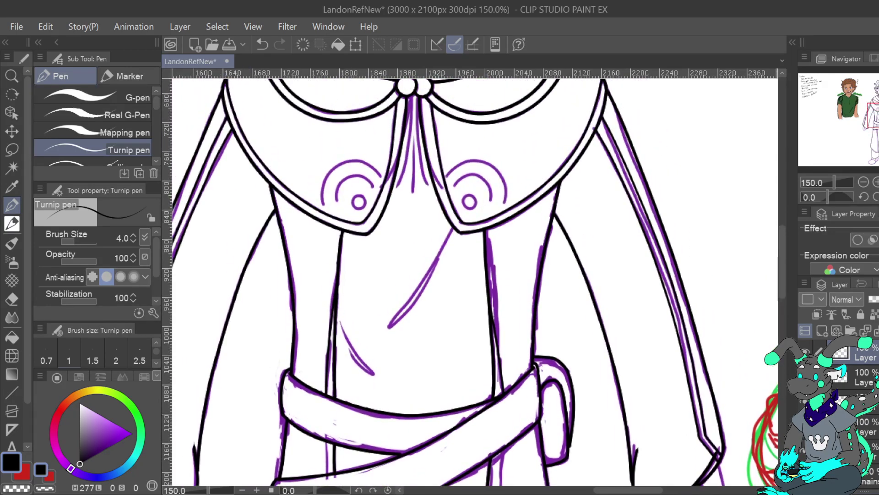
pyautogui.scroll(1, 474, 282)
pyautogui.moveTo(878, 110); pyautogui.dragTo(876, 130)
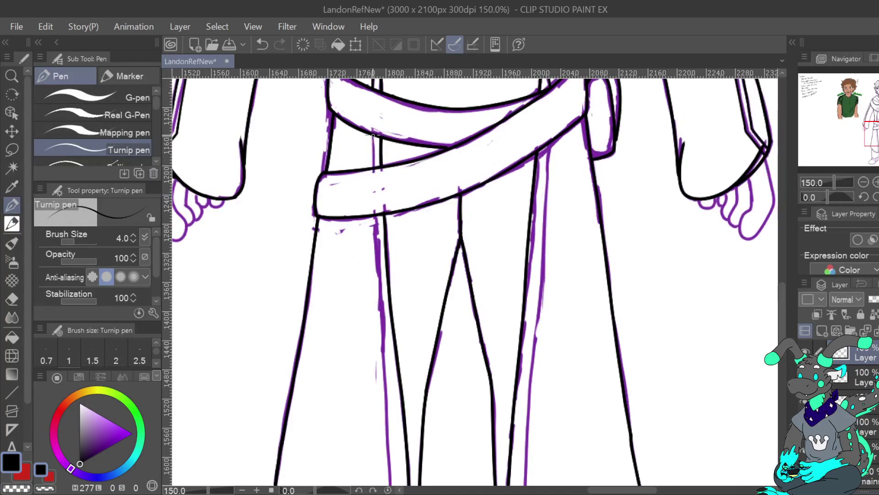
pyautogui.moveTo(374, 140); pyautogui.dragTo(374, 166)
# Ink the inner trim of the left coat panel, tracing its curved lower edge and its long vertical edge.
pyautogui.scroll(2, 474, 279)
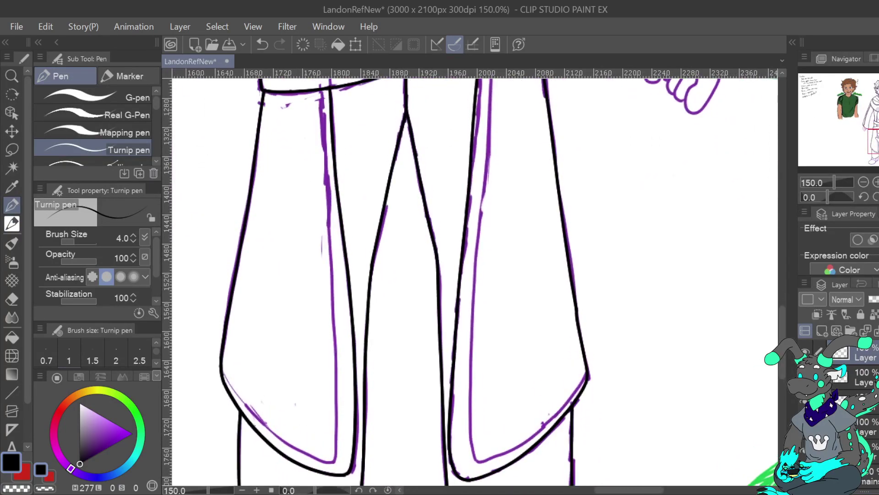
pyautogui.moveTo(223, 377)
pyautogui.mouseDown()
pyautogui.moveTo(263, 425)
pyautogui.moveTo(334, 458)
pyautogui.mouseUp()
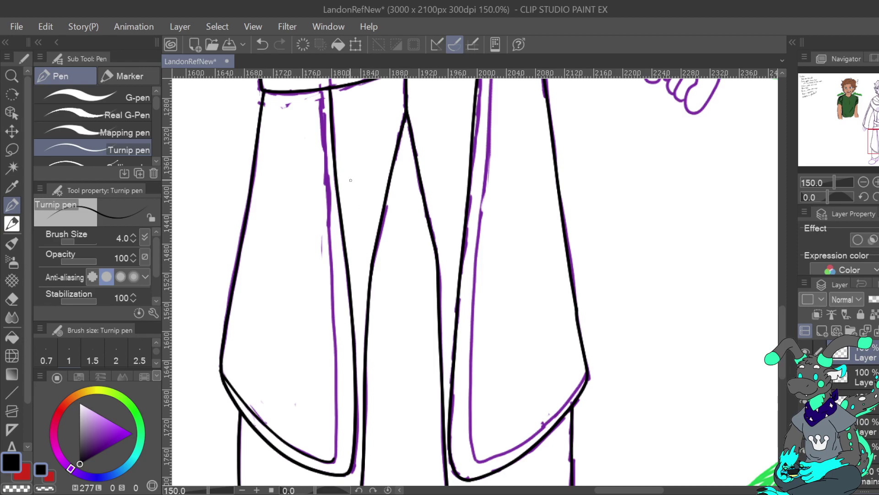
pyautogui.moveTo(319, 91); pyautogui.dragTo(334, 458)
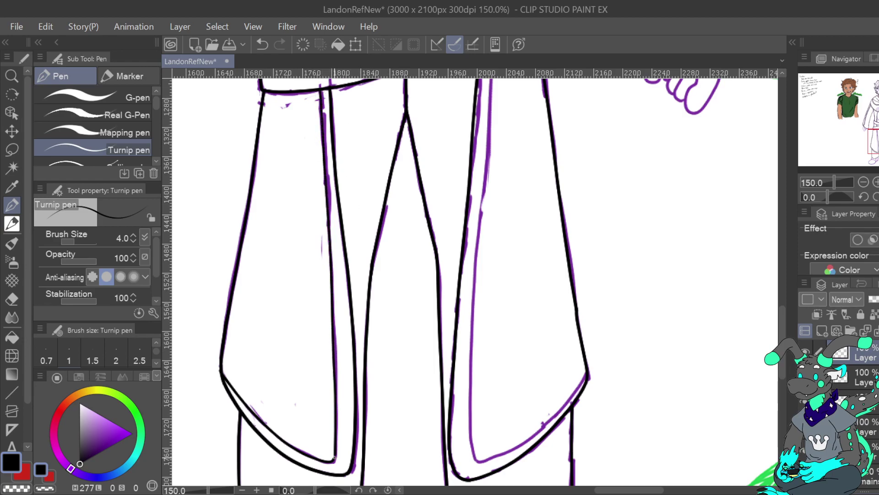
# Mirror the canvas view and ink the inner trim of the opposite coat panel, covering its curved lower edge and long vertical edge.
pyautogui.moveTo(877, 141); pyautogui.dragTo(878, 140)
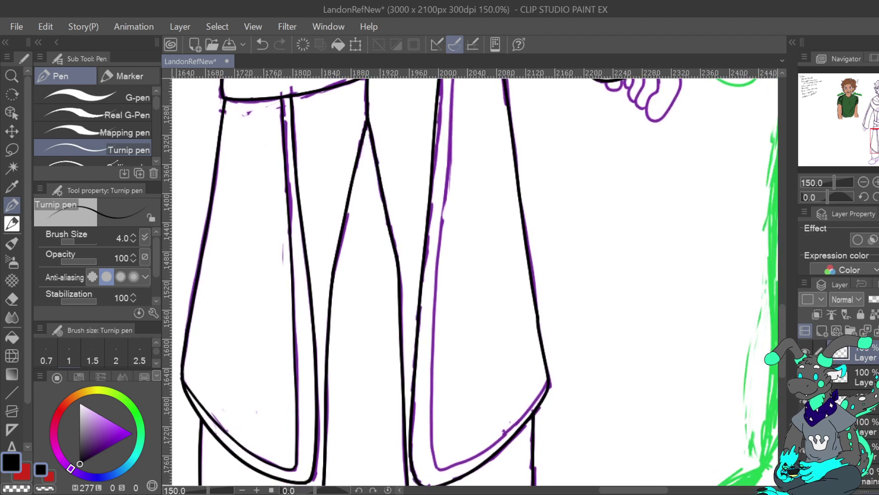
pyautogui.click(878, 197)
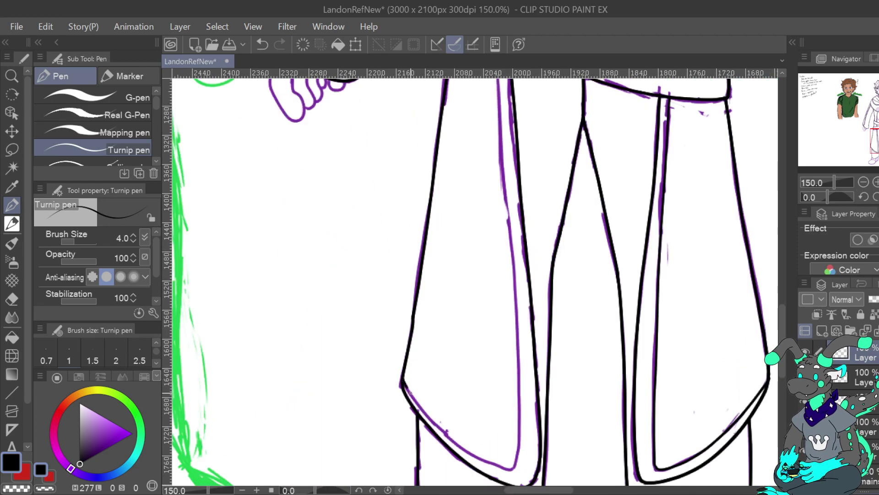
pyautogui.moveTo(424, 410)
pyautogui.mouseDown()
pyautogui.moveTo(478, 458)
pyautogui.moveTo(509, 468)
pyautogui.mouseUp()
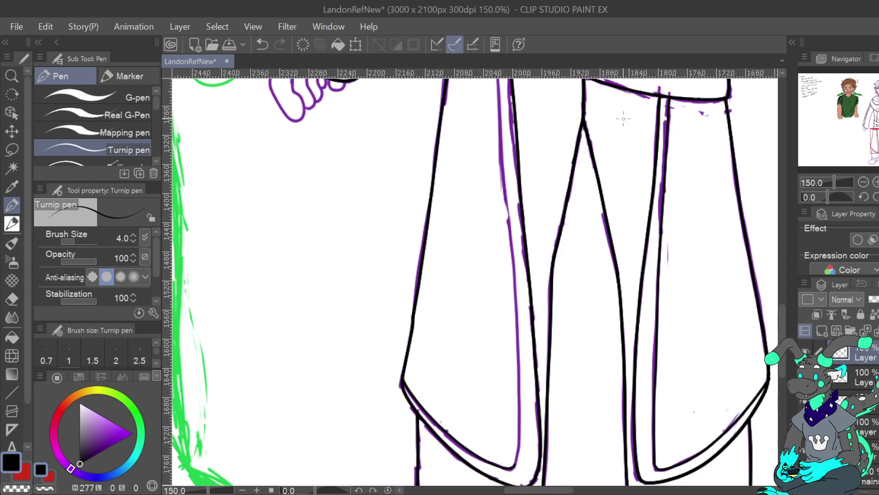
pyautogui.click(878, 138)
pyautogui.click(864, 182)
pyautogui.moveTo(878, 138); pyautogui.dragTo(878, 137)
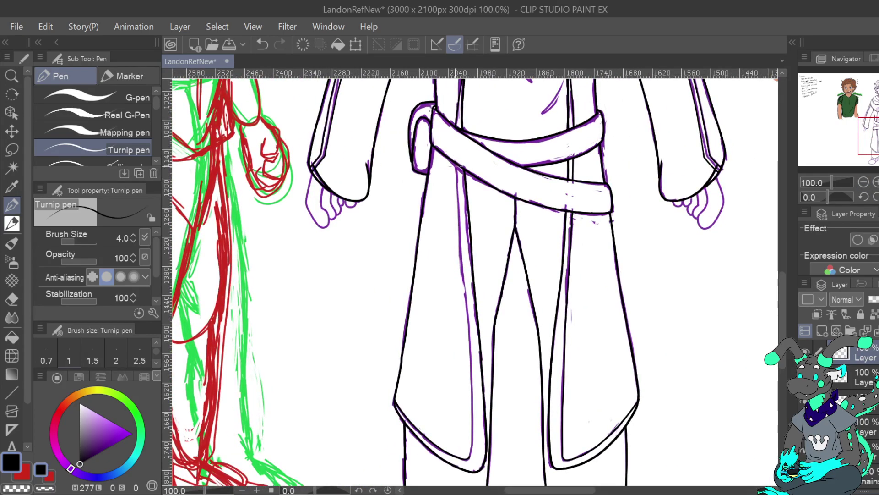
pyautogui.moveTo(456, 188); pyautogui.dragTo(474, 427)
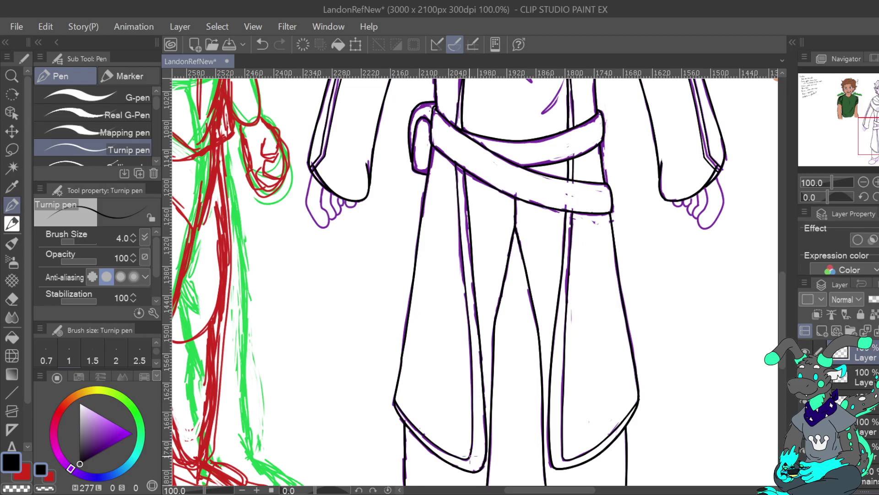
# Examine the inked trim around the sash, coat panels and torso at 200% zoom, restoring the unmirrored canvas view.
pyautogui.click(876, 182)
pyautogui.click(877, 183)
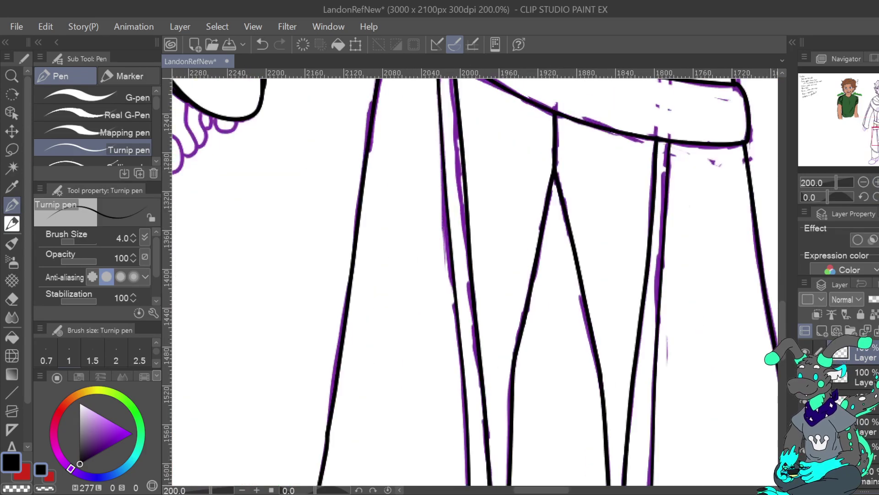
pyautogui.moveTo(878, 138); pyautogui.dragTo(878, 150)
pyautogui.scroll(8, 475, 282)
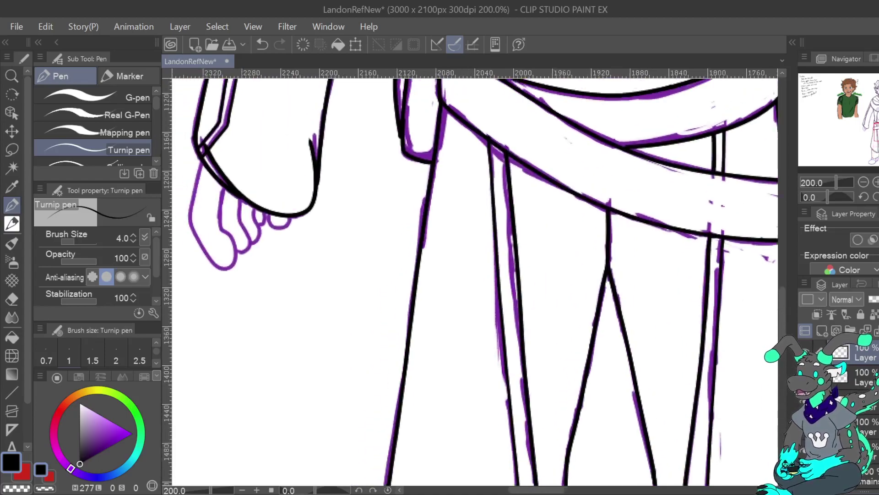
pyautogui.hscroll(2, 654, 237)
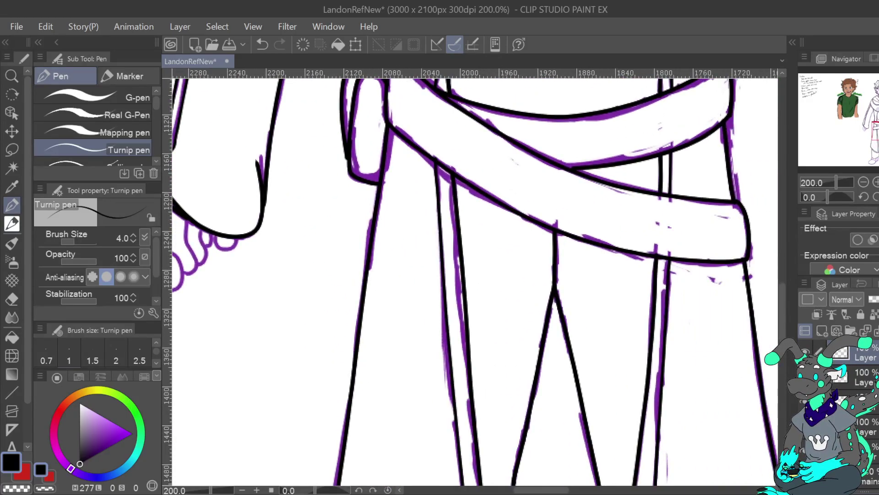
pyautogui.hscroll(2, 654, 237)
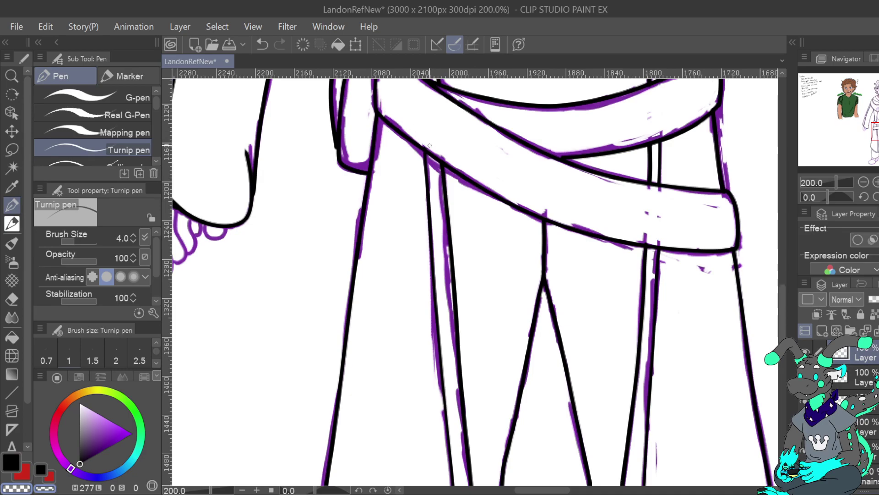
pyautogui.press('h')
pyautogui.moveTo(440, 412)
pyautogui.mouseDown()
pyautogui.moveTo(463, 126)
pyautogui.moveTo(548, 272)
pyautogui.moveTo(536, 146)
pyautogui.mouseUp()
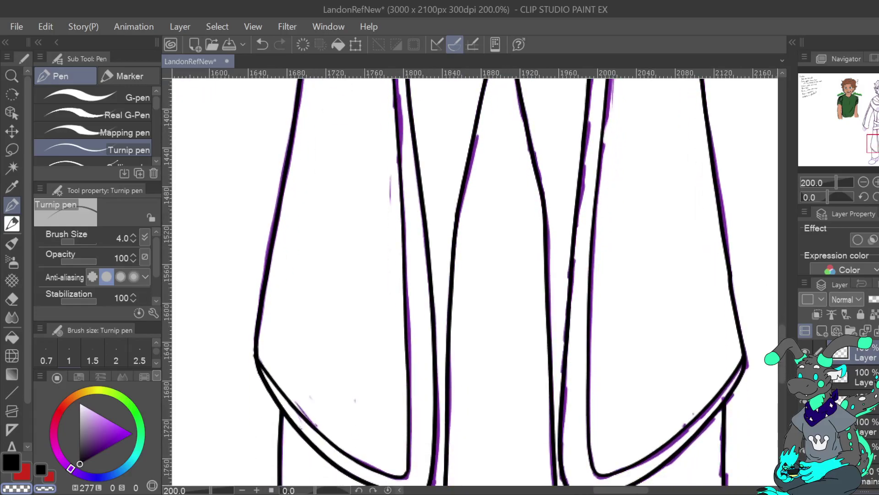
pyautogui.moveTo(527, 98)
pyautogui.mouseDown()
pyautogui.moveTo(559, 6)
pyautogui.moveTo(589, 439)
pyautogui.moveTo(578, 491)
pyautogui.moveTo(558, 332)
pyautogui.mouseUp()
pyautogui.moveTo(874, 132)
pyautogui.mouseDown()
pyautogui.moveTo(863, 126)
pyautogui.moveTo(878, 114)
pyautogui.mouseUp()
pyautogui.scroll(-2, 475, 282)
pyautogui.scroll(1, 475, 282)
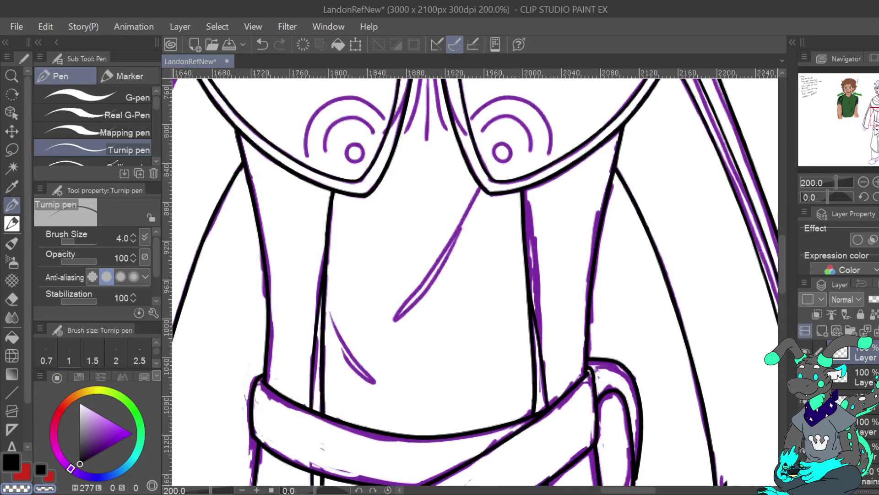
# Switch to the line layer below and ink the two fabric fold marks on the front of the torso.
pyautogui.click(865, 378)
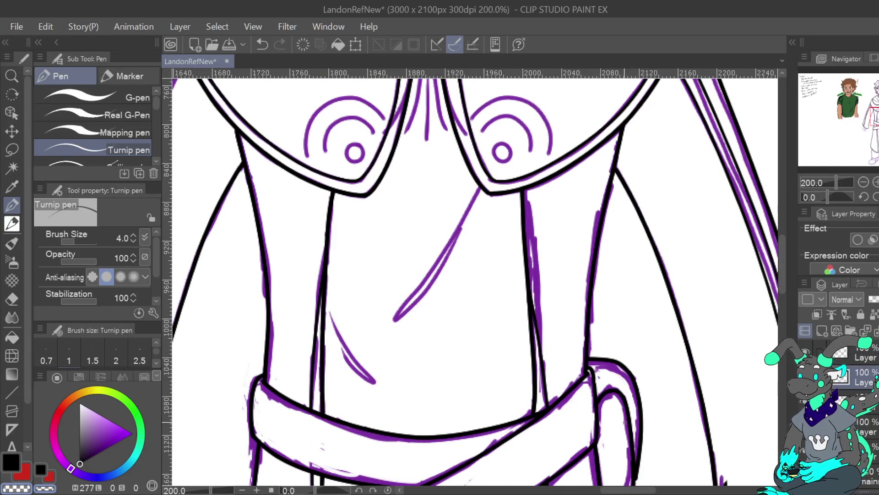
pyautogui.moveTo(878, 117)
pyautogui.mouseDown()
pyautogui.moveTo(878, 97)
pyautogui.moveTo(878, 118)
pyautogui.mouseUp()
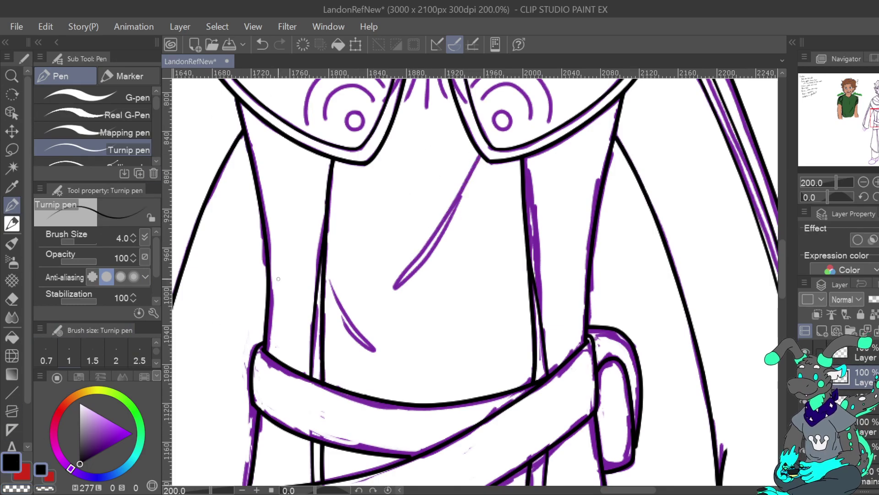
pyautogui.moveTo(479, 158); pyautogui.dragTo(392, 289)
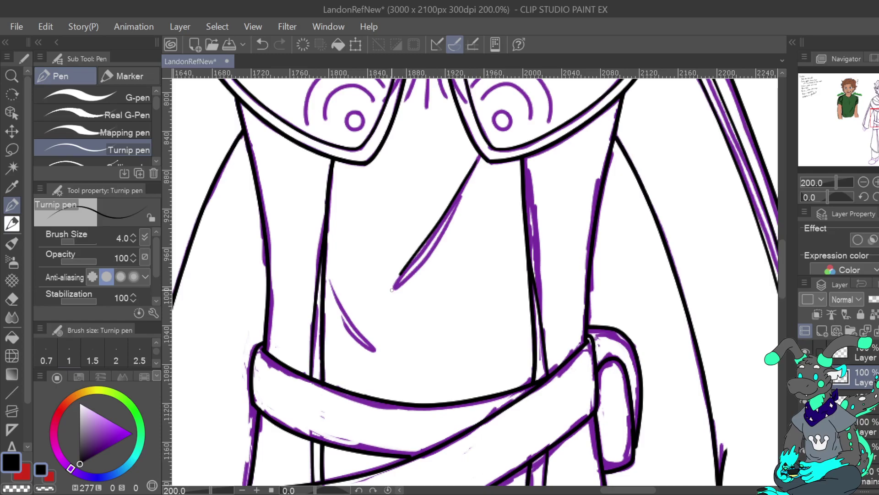
pyautogui.moveTo(433, 247); pyautogui.dragTo(459, 183)
pyautogui.moveTo(329, 280)
pyautogui.mouseDown()
pyautogui.moveTo(370, 347)
pyautogui.moveTo(343, 315)
pyautogui.mouseUp()
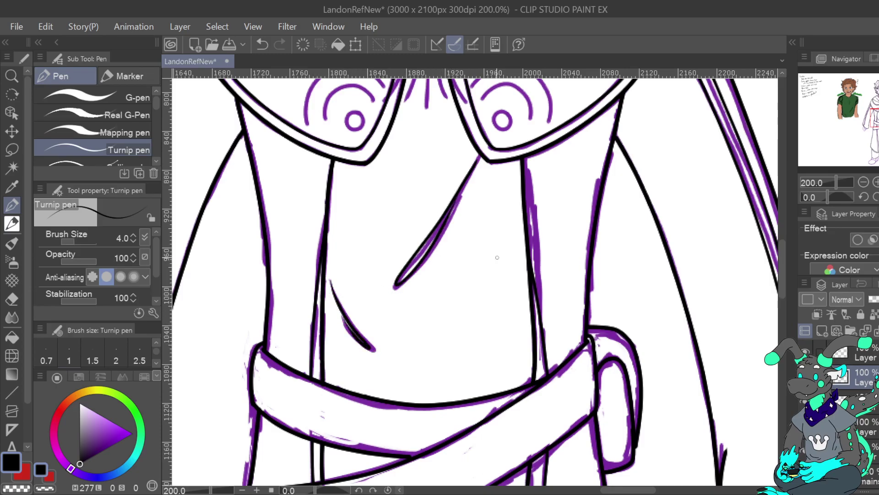
# Set the brush size to 5 and ink the thumb and fingers of the left hand below the sleeve.
pyautogui.moveTo(389, 152); pyautogui.dragTo(571, 407)
pyautogui.moveTo(876, 105); pyautogui.dragTo(868, 129)
pyautogui.click(133, 235)
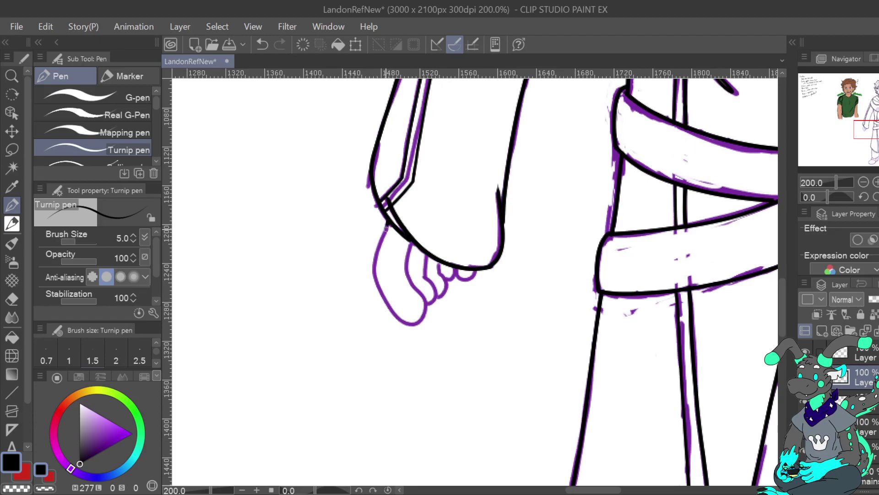
pyautogui.moveTo(380, 243)
pyautogui.mouseDown()
pyautogui.moveTo(376, 283)
pyautogui.moveTo(399, 318)
pyautogui.moveTo(416, 326)
pyautogui.moveTo(424, 299)
pyautogui.moveTo(411, 281)
pyautogui.moveTo(409, 241)
pyautogui.mouseUp()
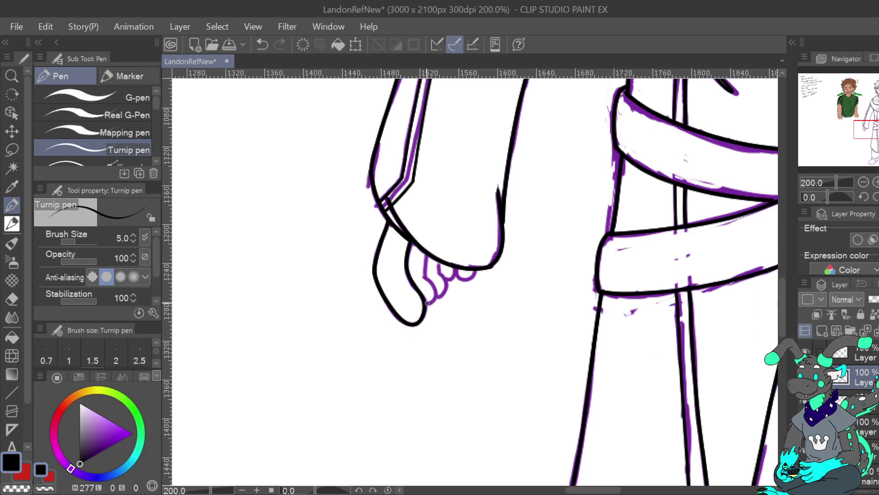
pyautogui.moveTo(436, 298); pyautogui.dragTo(427, 253)
pyautogui.moveTo(442, 296)
pyautogui.mouseDown()
pyautogui.moveTo(437, 261)
pyautogui.moveTo(452, 268)
pyautogui.moveTo(447, 279)
pyautogui.moveTo(453, 265)
pyautogui.moveTo(480, 269)
pyautogui.mouseUp()
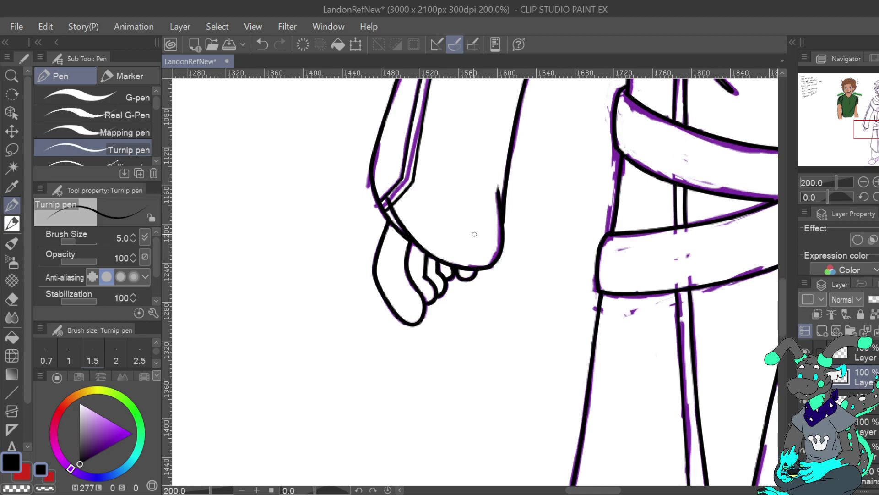
# Mirror the canvas view and ink the thumb of the opposite hand below the sleeve over the purple sketch.
pyautogui.click(878, 197)
pyautogui.moveTo(874, 128); pyautogui.dragTo(878, 129)
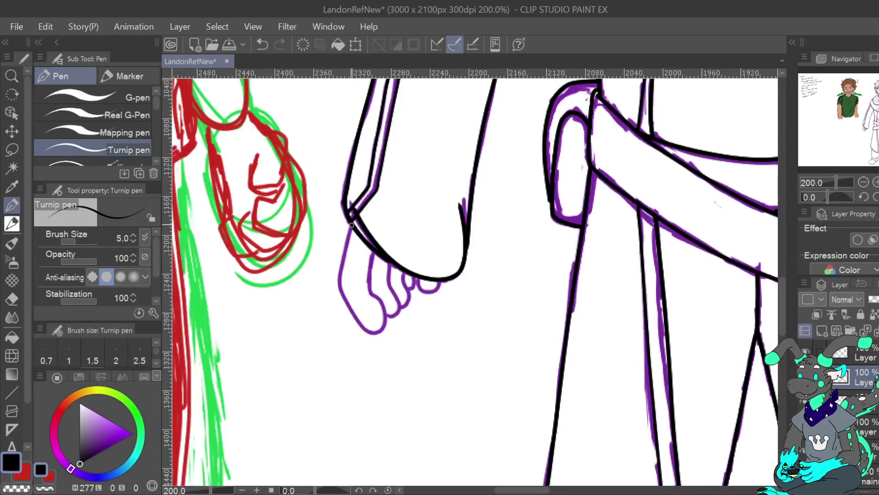
pyautogui.moveTo(347, 244); pyautogui.dragTo(344, 292)
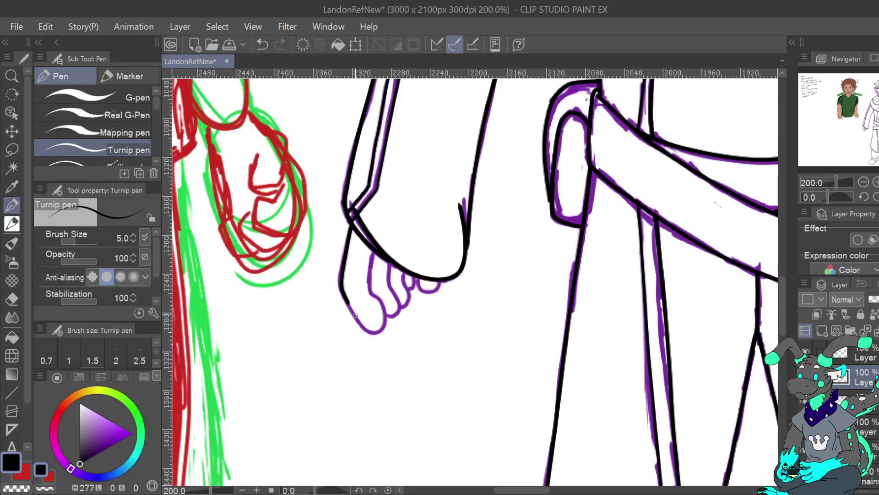
pyautogui.moveTo(363, 325)
pyautogui.mouseDown()
pyautogui.moveTo(379, 332)
pyautogui.moveTo(387, 316)
pyautogui.moveTo(369, 286)
pyautogui.moveTo(373, 249)
pyautogui.mouseUp()
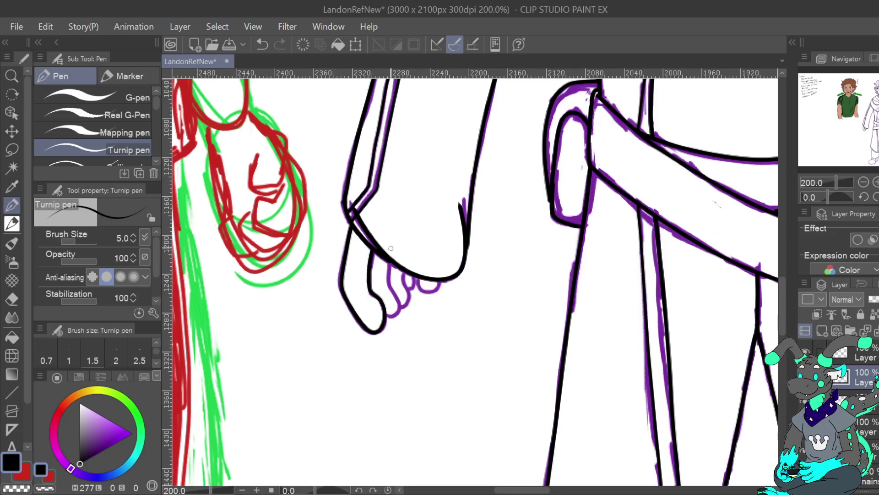
pyautogui.hotkey('ctrl', 'z')
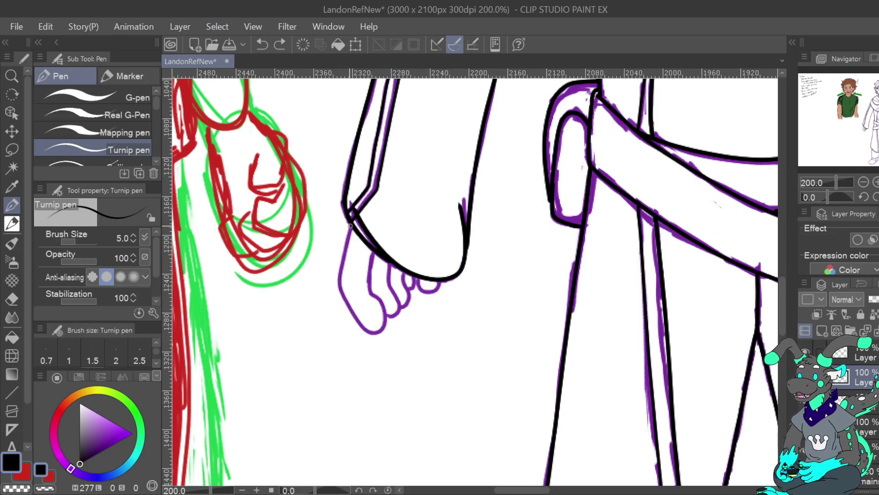
pyautogui.moveTo(352, 223)
pyautogui.mouseDown()
pyautogui.moveTo(341, 288)
pyautogui.moveTo(378, 335)
pyautogui.moveTo(387, 315)
pyautogui.moveTo(370, 290)
pyautogui.moveTo(373, 250)
pyautogui.mouseUp()
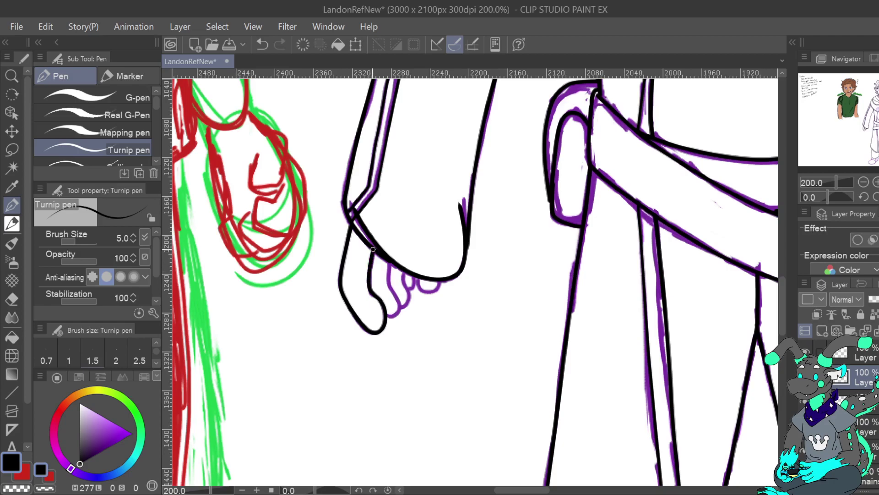
# Ink the remaining fingers of this hand up to the sleeve hem and restore the unmirrored canvas view.
pyautogui.moveTo(386, 315)
pyautogui.mouseDown()
pyautogui.moveTo(398, 314)
pyautogui.moveTo(398, 298)
pyautogui.mouseUp()
pyautogui.click(262, 44)
pyautogui.moveTo(387, 316)
pyautogui.mouseDown()
pyautogui.moveTo(401, 305)
pyautogui.moveTo(388, 261)
pyautogui.mouseUp()
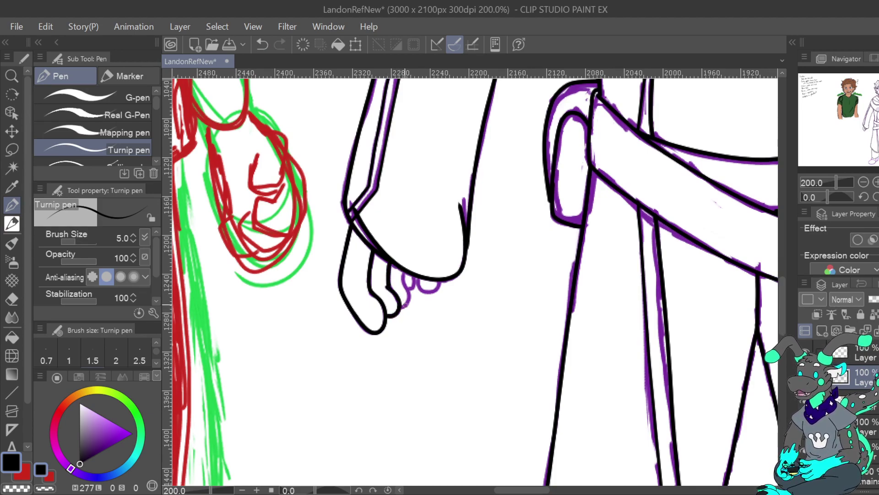
pyautogui.moveTo(402, 308)
pyautogui.mouseDown()
pyautogui.moveTo(410, 266)
pyautogui.moveTo(410, 288)
pyautogui.moveTo(412, 273)
pyautogui.moveTo(440, 278)
pyautogui.mouseUp()
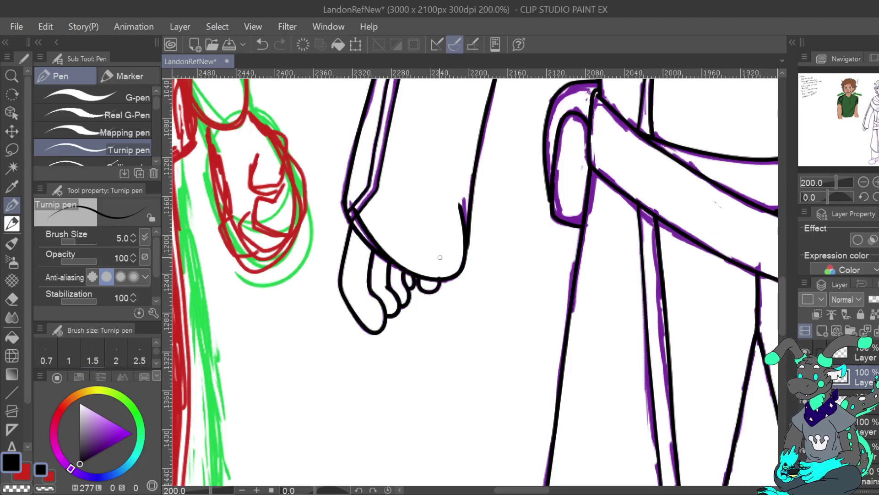
pyautogui.click(878, 197)
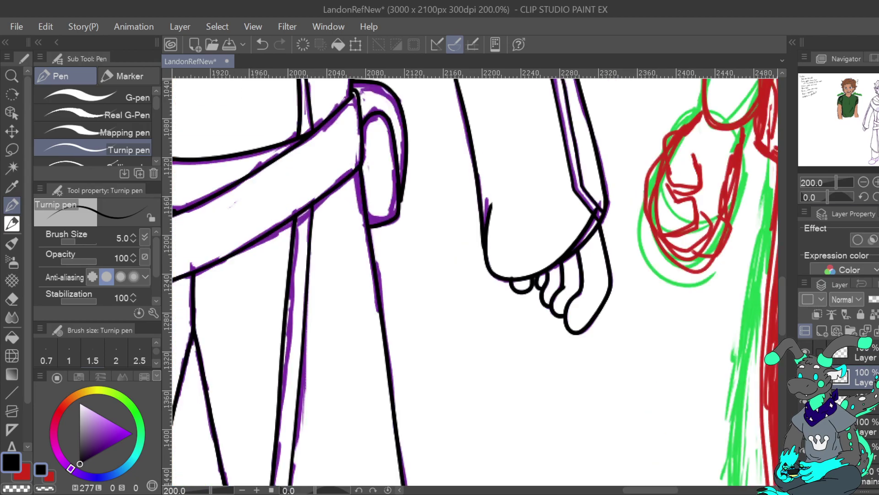
# At 200% zoom, ink the ankle edges, toe cap and layered heel bands of the first shoe below the trouser leg.
pyautogui.click(864, 182)
pyautogui.click(864, 182)
pyautogui.click(864, 181)
pyautogui.click(863, 181)
pyautogui.click(876, 182)
pyautogui.click(876, 181)
pyautogui.click(876, 182)
pyautogui.moveTo(873, 149); pyautogui.dragTo(869, 161)
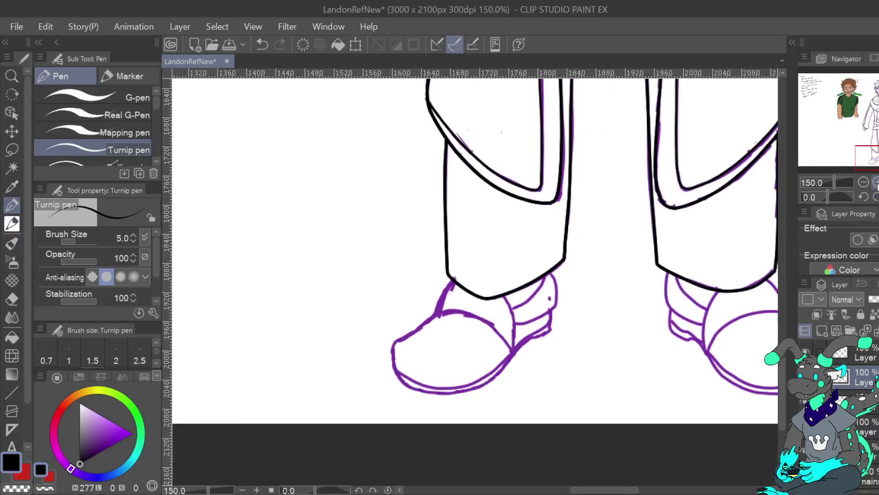
pyautogui.hotkey('ctrl', '+')
pyautogui.moveTo(392, 237); pyautogui.dragTo(374, 270)
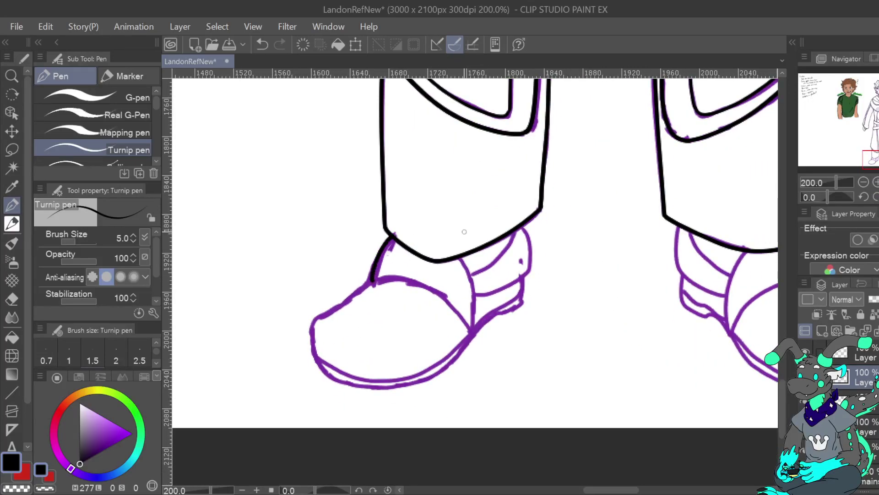
pyautogui.moveTo(459, 259)
pyautogui.mouseDown()
pyautogui.moveTo(473, 287)
pyautogui.moveTo(473, 333)
pyautogui.mouseUp()
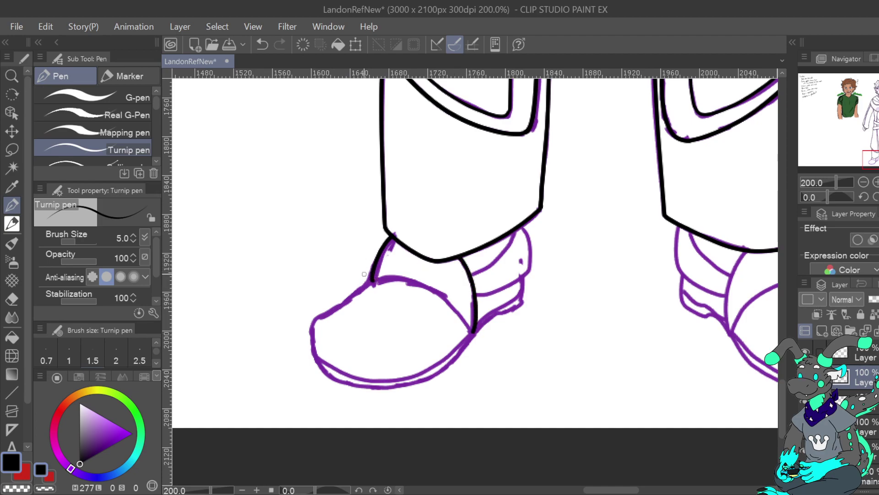
pyautogui.moveTo(374, 284)
pyautogui.mouseDown()
pyautogui.moveTo(317, 317)
pyautogui.moveTo(319, 359)
pyautogui.mouseUp()
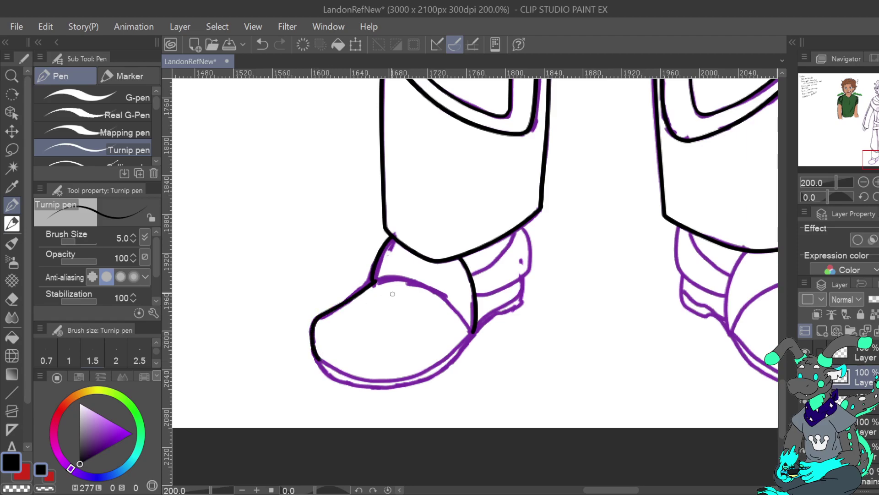
pyautogui.moveTo(381, 278)
pyautogui.mouseDown()
pyautogui.moveTo(424, 282)
pyautogui.moveTo(473, 333)
pyautogui.mouseUp()
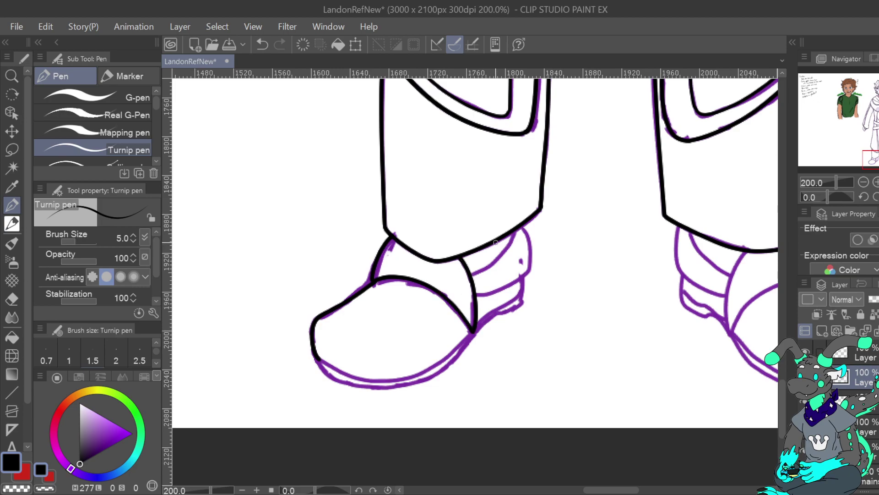
pyautogui.moveTo(475, 273)
pyautogui.mouseDown()
pyautogui.moveTo(515, 230)
pyautogui.moveTo(527, 240)
pyautogui.moveTo(525, 277)
pyautogui.moveTo(474, 294)
pyautogui.moveTo(518, 300)
pyautogui.moveTo(475, 328)
pyautogui.mouseUp()
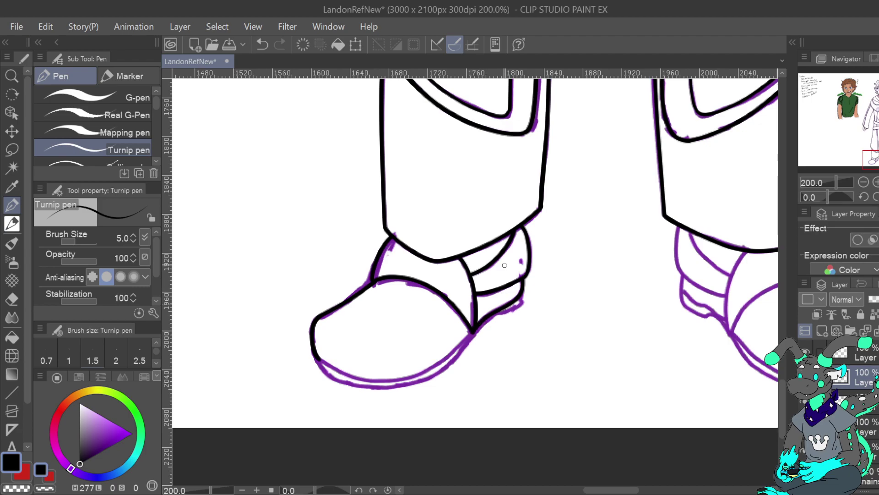
# Rotate the canvas to 80 degrees, ink the first shoe's double sole line and lower heel edge, and reset the rotation.
pyautogui.click(878, 196)
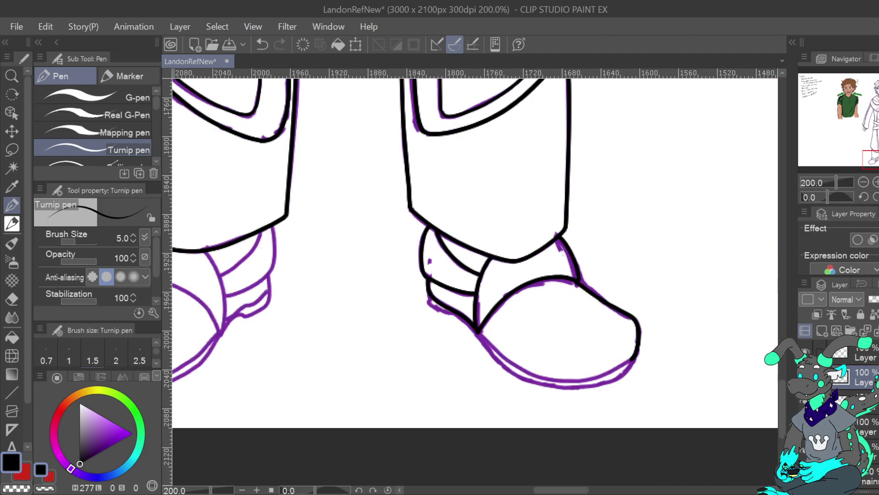
pyautogui.click(878, 197)
pyautogui.click(876, 197)
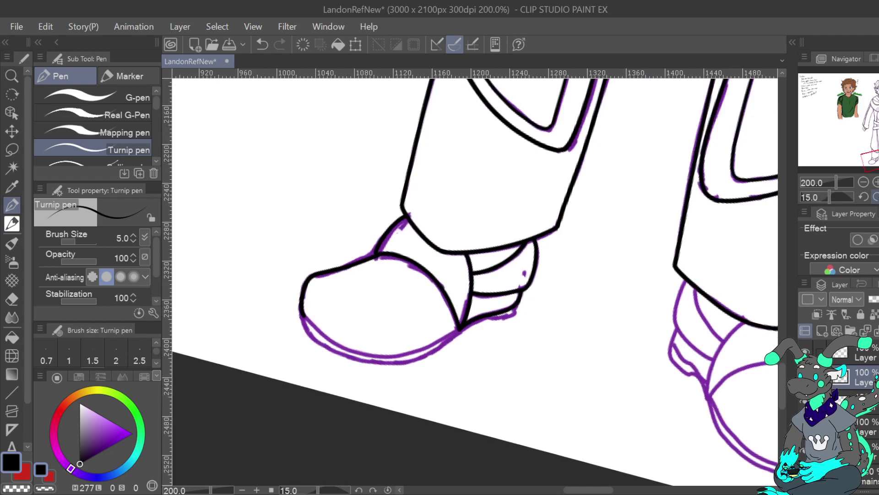
pyautogui.click(875, 197)
pyautogui.click(876, 197)
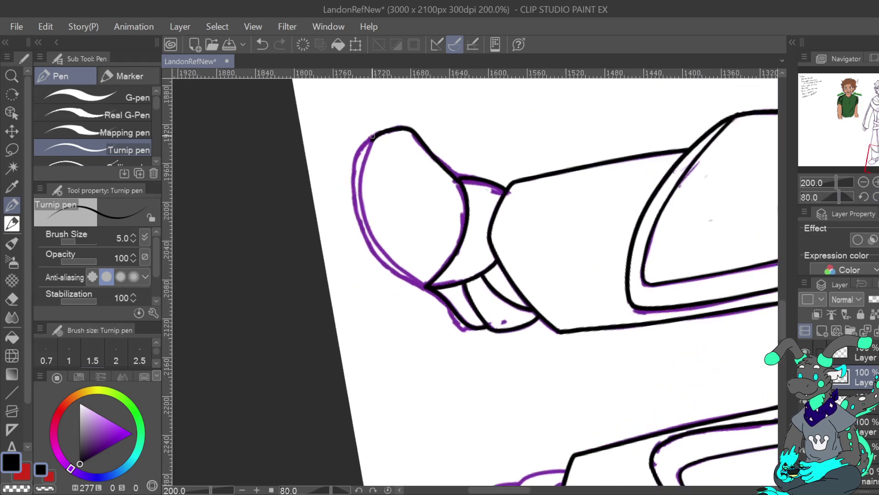
pyautogui.moveTo(371, 143)
pyautogui.mouseDown()
pyautogui.moveTo(359, 201)
pyautogui.moveTo(368, 231)
pyautogui.moveTo(428, 289)
pyautogui.mouseUp()
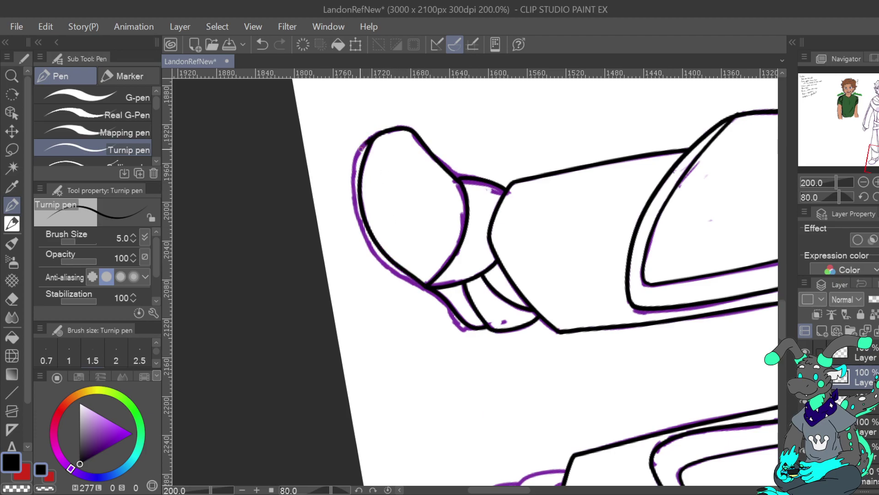
pyautogui.moveTo(353, 172)
pyautogui.mouseDown()
pyautogui.moveTo(363, 231)
pyautogui.moveTo(379, 257)
pyautogui.moveTo(425, 288)
pyautogui.mouseUp()
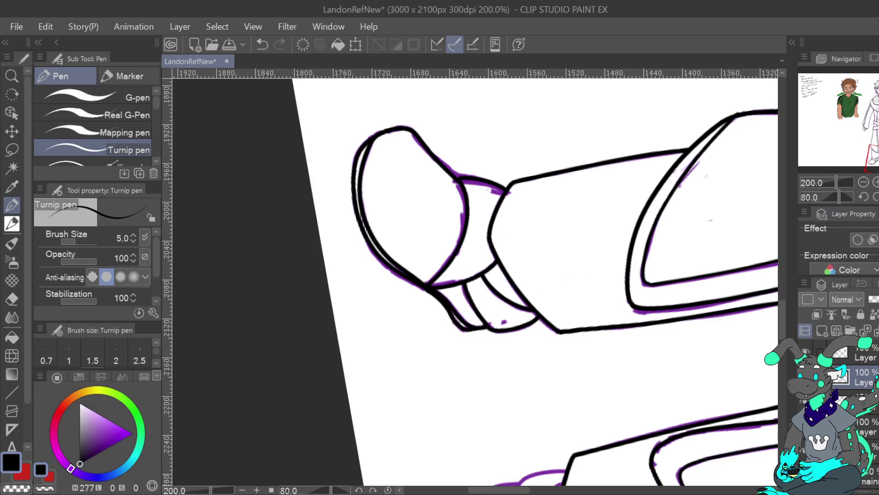
pyautogui.click(878, 197)
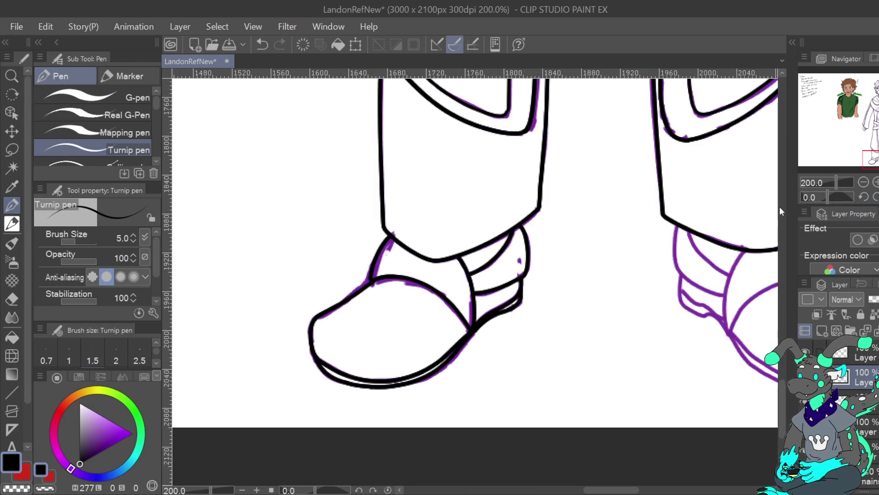
# Mirror the canvas view and ink the ankle edges, toe cap and layered heel bands of the second shoe.
pyautogui.click(878, 197)
pyautogui.moveTo(875, 159); pyautogui.dragTo(878, 159)
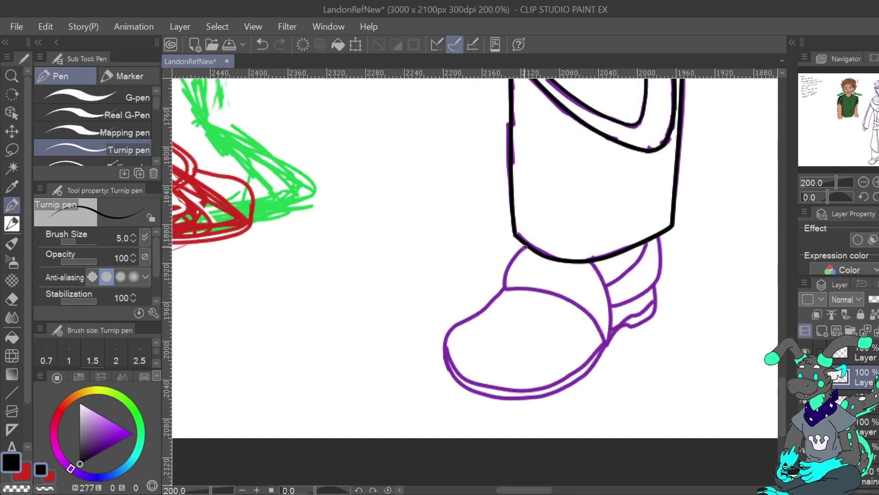
pyautogui.moveTo(510, 264)
pyautogui.mouseDown()
pyautogui.moveTo(504, 289)
pyautogui.moveTo(445, 344)
pyautogui.moveTo(448, 364)
pyautogui.moveTo(464, 380)
pyautogui.mouseUp()
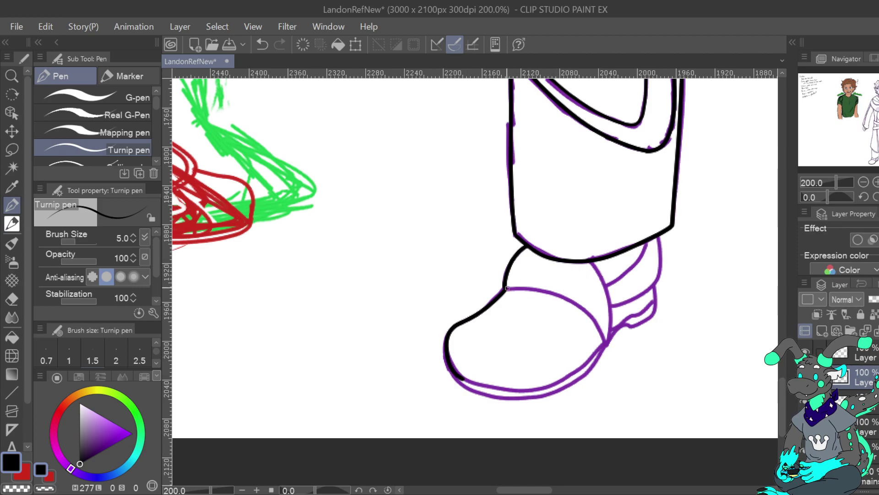
pyautogui.moveTo(510, 288)
pyautogui.mouseDown()
pyautogui.moveTo(553, 293)
pyautogui.moveTo(528, 289)
pyautogui.moveTo(584, 308)
pyautogui.moveTo(607, 345)
pyautogui.mouseUp()
pyautogui.hotkey('ctrl', 'z')
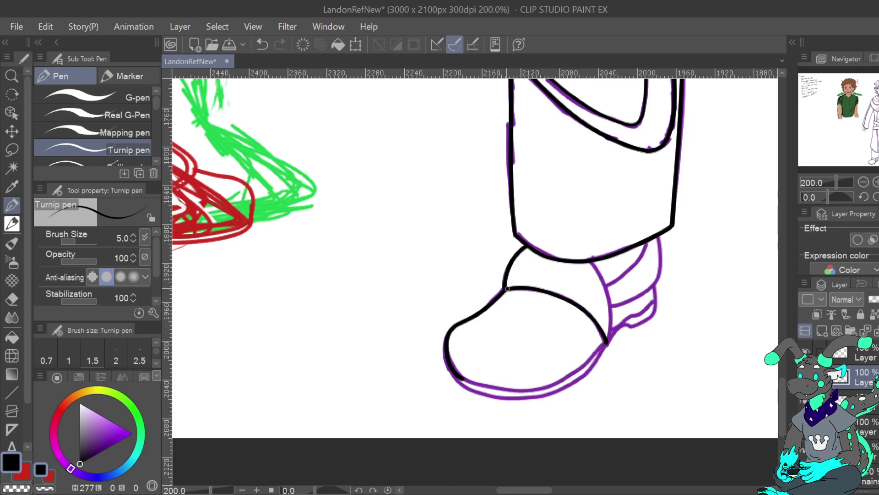
pyautogui.moveTo(590, 261)
pyautogui.mouseDown()
pyautogui.moveTo(611, 311)
pyautogui.moveTo(607, 341)
pyautogui.mouseUp()
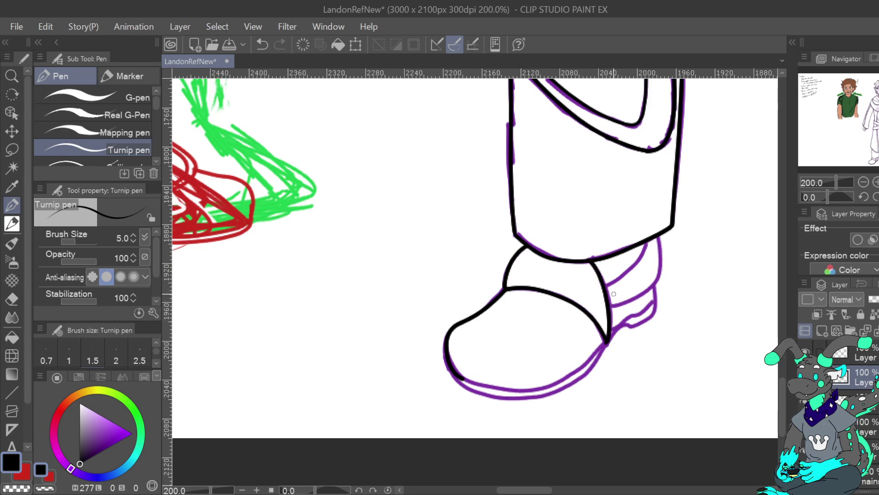
pyautogui.moveTo(604, 287)
pyautogui.mouseDown()
pyautogui.moveTo(658, 238)
pyautogui.moveTo(656, 284)
pyautogui.moveTo(610, 307)
pyautogui.moveTo(655, 304)
pyautogui.moveTo(607, 341)
pyautogui.mouseUp()
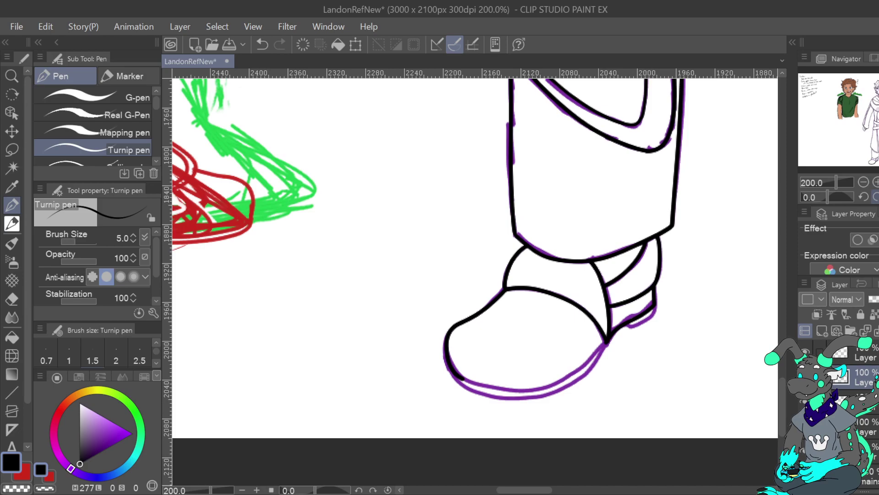
# Rotate the mirrored canvas to 65 degrees and ink the inner sole line of the second shoe from toe to heel.
pyautogui.click(875, 197)
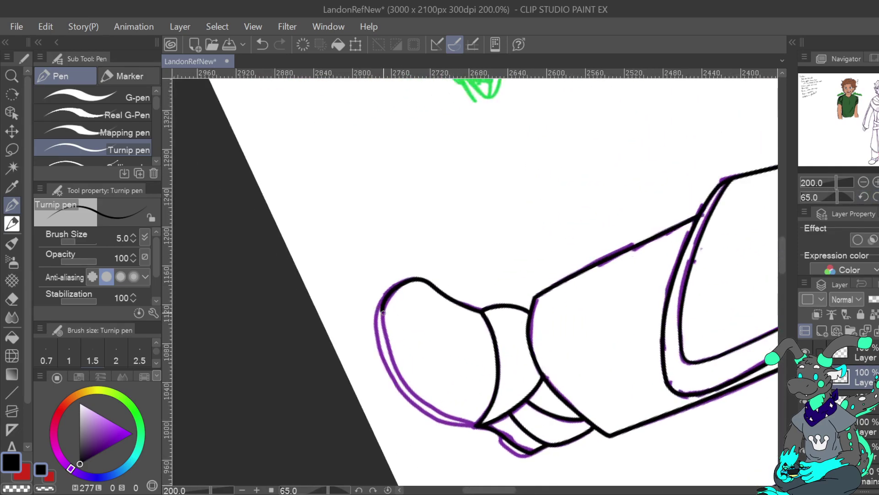
pyautogui.moveTo(383, 307)
pyautogui.mouseDown()
pyautogui.moveTo(401, 378)
pyautogui.moveTo(469, 422)
pyautogui.mouseUp()
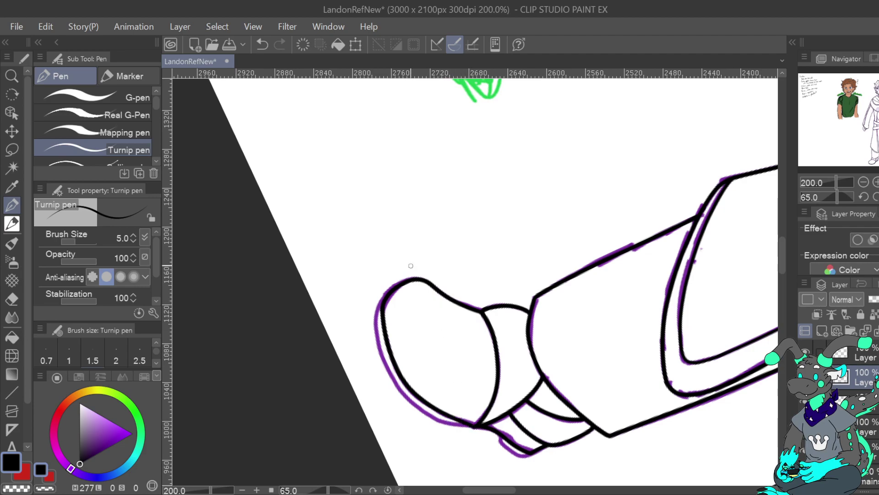
pyautogui.hotkey('ctrl', 'z')
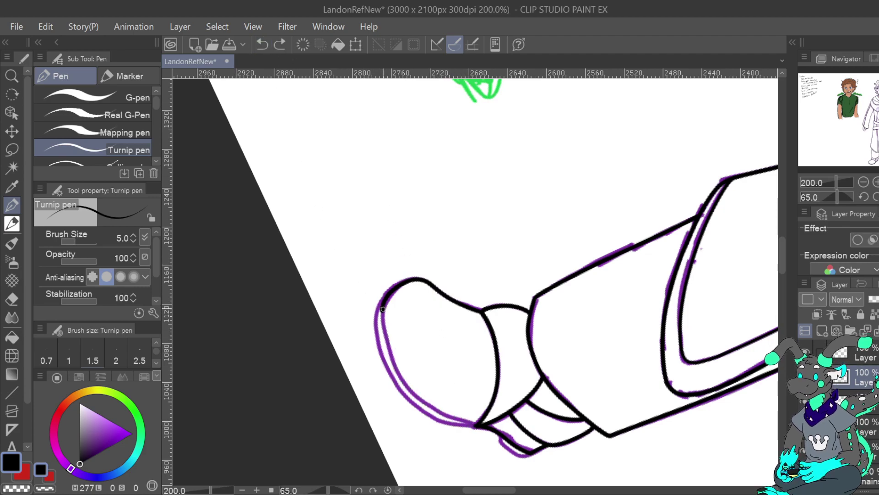
pyautogui.moveTo(383, 309)
pyautogui.mouseDown()
pyautogui.moveTo(395, 366)
pyautogui.moveTo(416, 395)
pyautogui.moveTo(477, 428)
pyautogui.mouseUp()
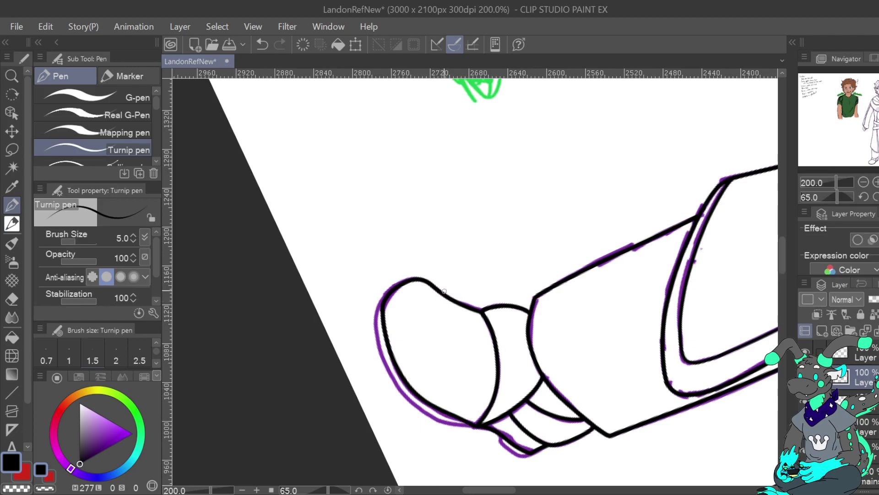
pyautogui.click(269, 46)
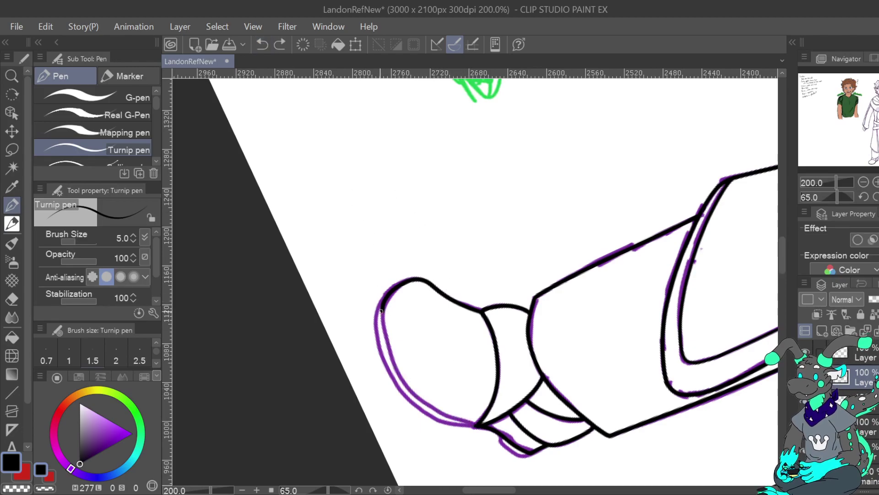
pyautogui.moveTo(383, 305); pyautogui.dragTo(382, 319)
pyautogui.moveTo(391, 356)
pyautogui.mouseDown()
pyautogui.moveTo(419, 401)
pyautogui.moveTo(477, 426)
pyautogui.mouseUp()
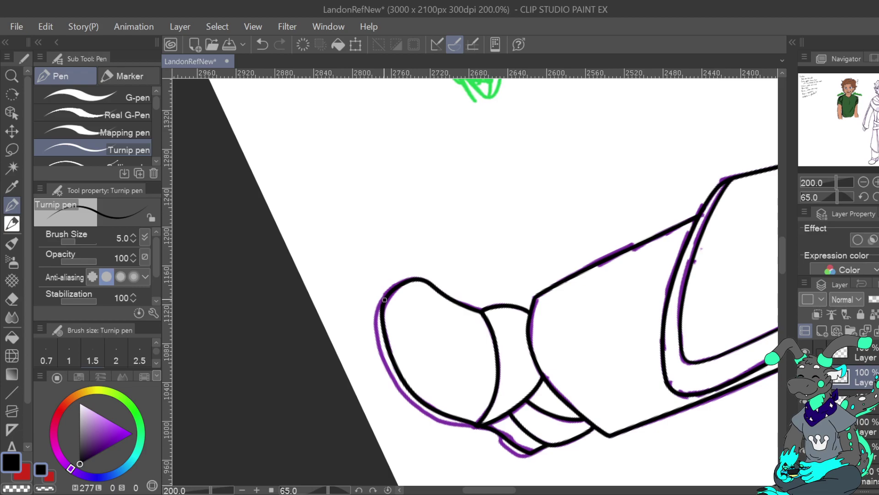
pyautogui.moveTo(377, 326)
pyautogui.mouseDown()
pyautogui.moveTo(410, 398)
pyautogui.moveTo(477, 426)
pyautogui.mouseUp()
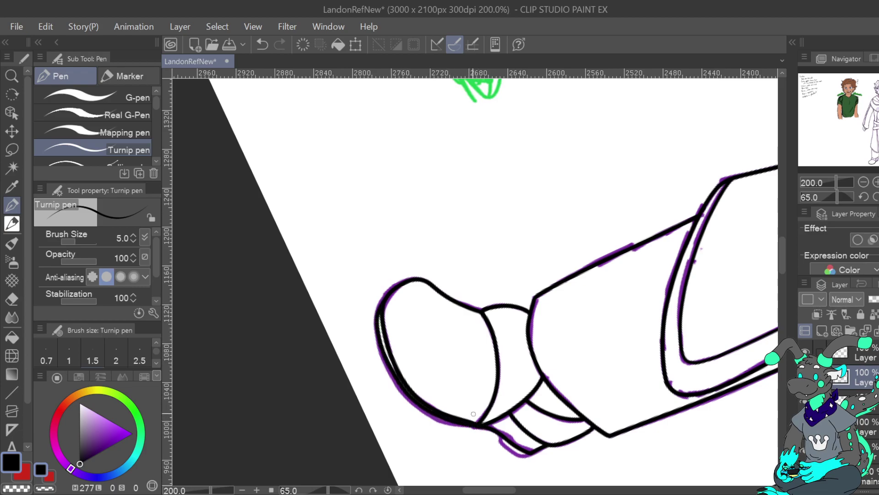
pyautogui.click(262, 44)
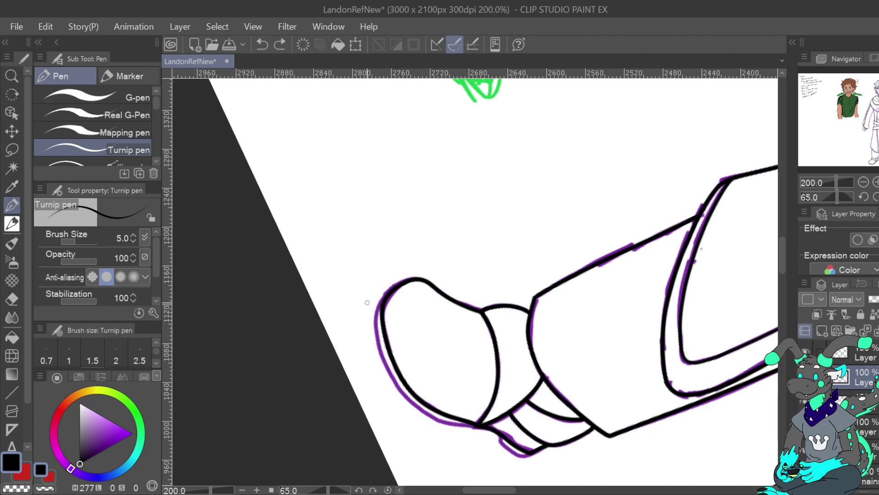
pyautogui.moveTo(376, 312)
pyautogui.mouseDown()
pyautogui.moveTo(404, 390)
pyautogui.moveTo(432, 415)
pyautogui.moveTo(469, 420)
pyautogui.mouseUp()
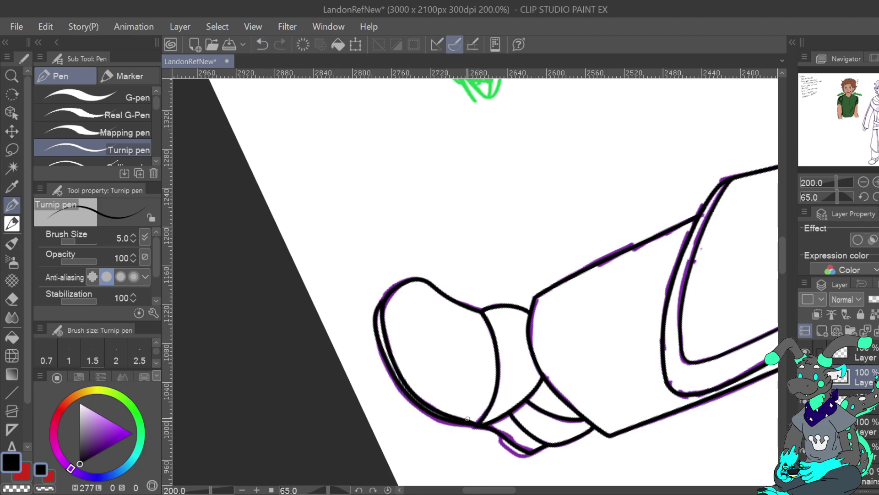
pyautogui.hotkey('ctrl', 'z')
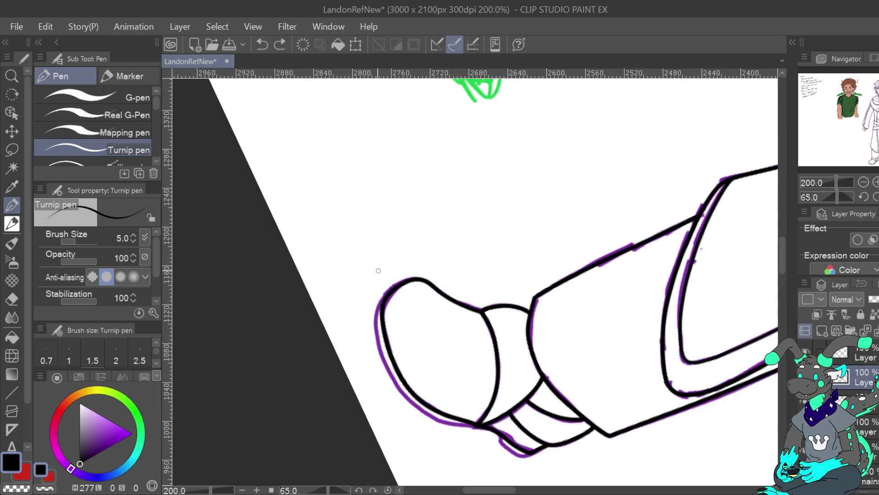
pyautogui.moveTo(390, 292)
pyautogui.mouseDown()
pyautogui.moveTo(375, 327)
pyautogui.moveTo(385, 362)
pyautogui.moveTo(435, 416)
pyautogui.mouseUp()
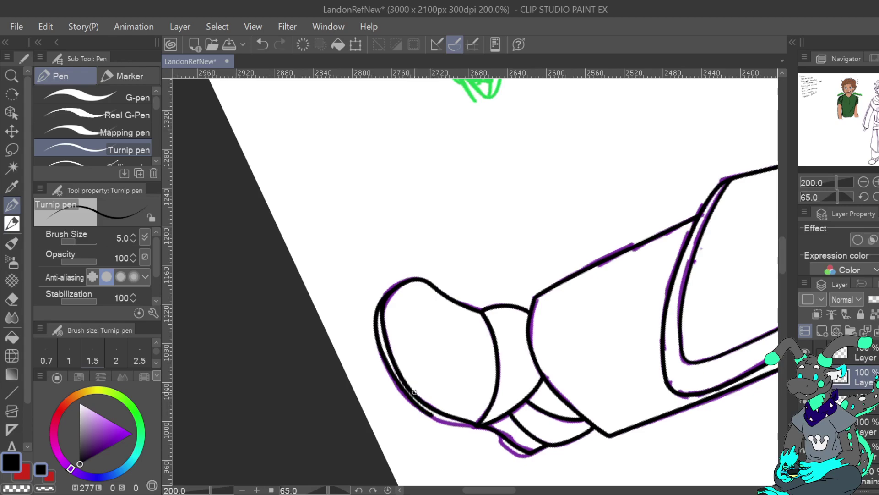
pyautogui.click(262, 45)
# Ink the second shoe's outer sole line, reset the canvas rotation, ink its lower heel edge and unmirror the view.
pyautogui.moveTo(384, 301)
pyautogui.mouseDown()
pyautogui.moveTo(379, 349)
pyautogui.moveTo(408, 399)
pyautogui.moveTo(439, 419)
pyautogui.moveTo(486, 428)
pyautogui.mouseUp()
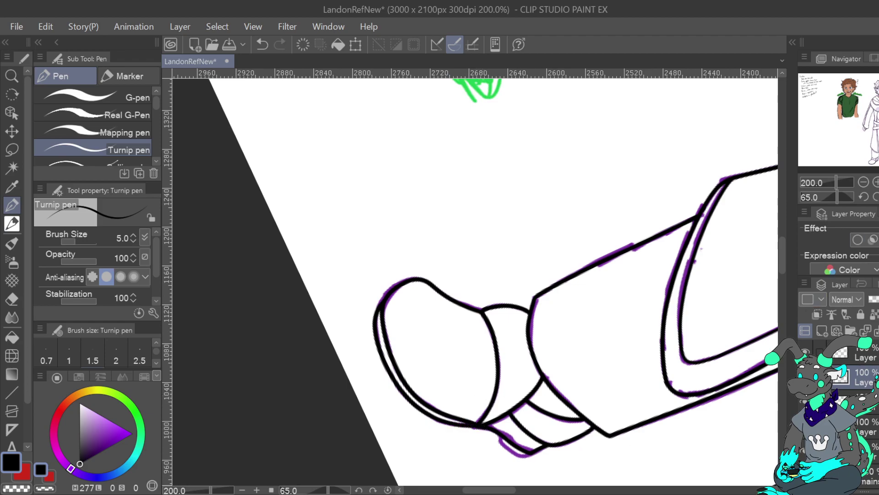
pyautogui.hotkey('ctrl', '@')
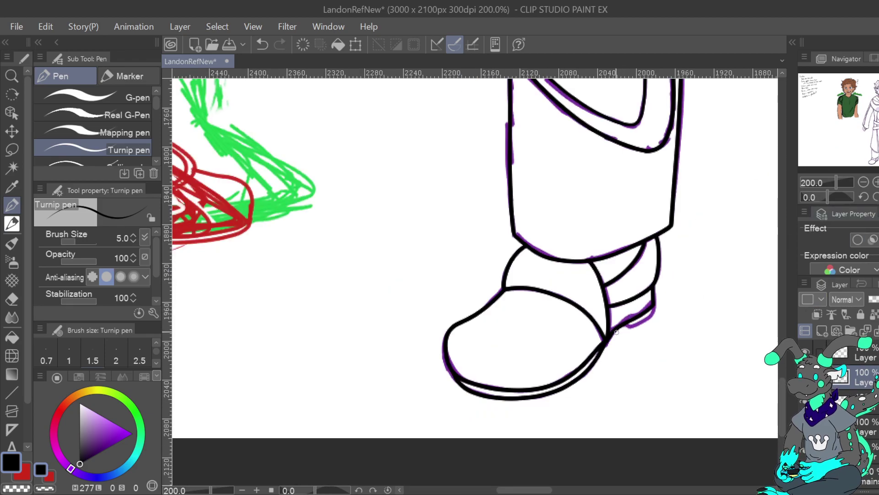
pyautogui.moveTo(629, 325)
pyautogui.mouseDown()
pyautogui.moveTo(642, 322)
pyautogui.moveTo(652, 301)
pyautogui.mouseUp()
pyautogui.press('h')
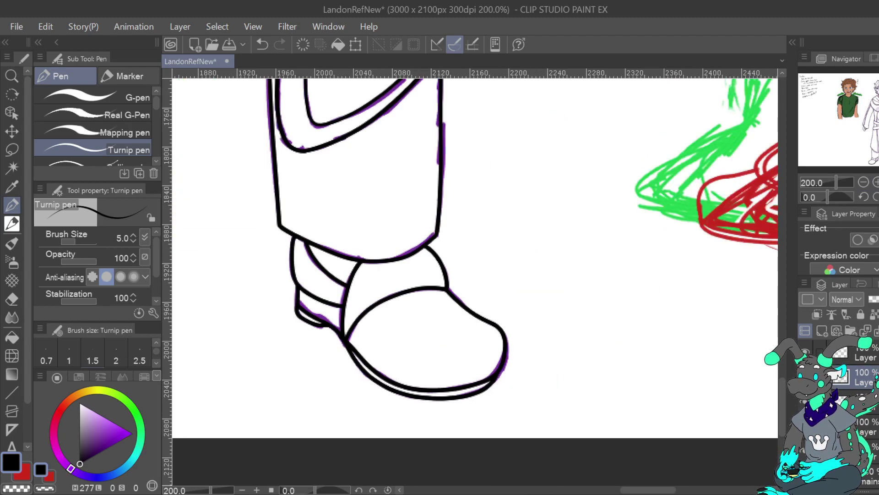
# Set the pen size to 4 at 400% zoom and ink the first eye's upper lid, lower lid line and small corner dot.
pyautogui.moveTo(311, 220); pyautogui.dragTo(578, 358)
pyautogui.scroll(15, 475, 279)
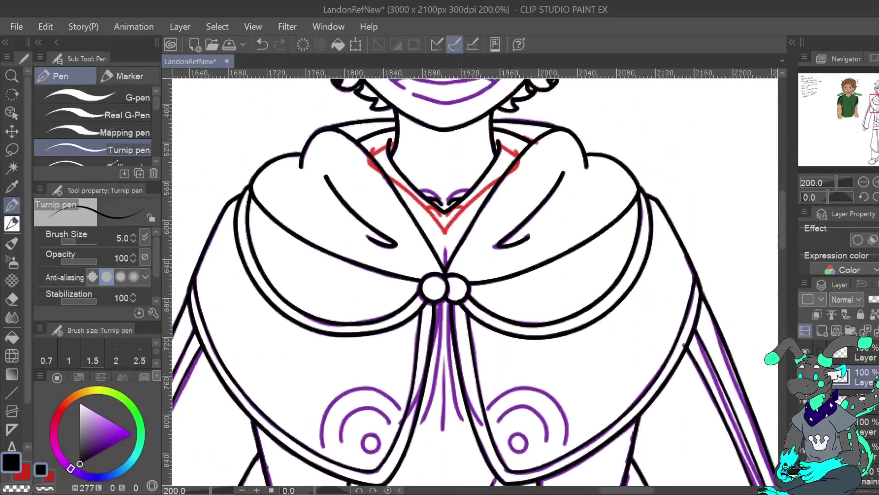
pyautogui.scroll(5, 475, 279)
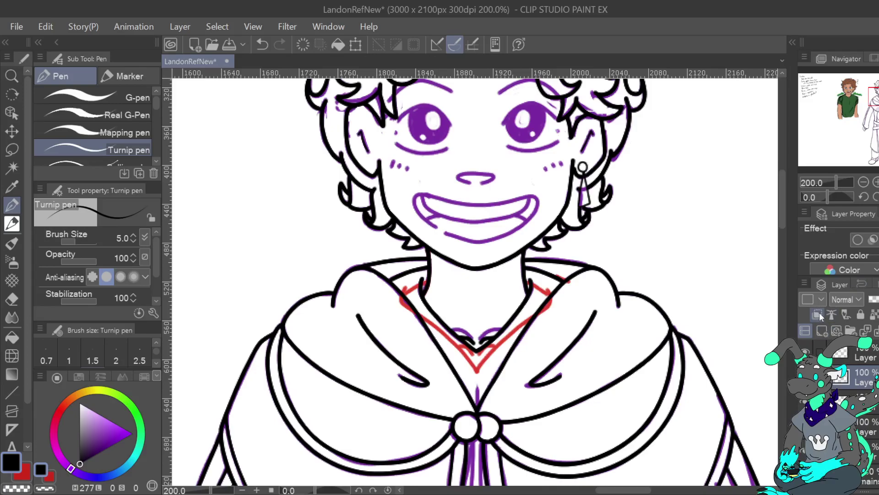
pyautogui.scroll(4, 486, 289)
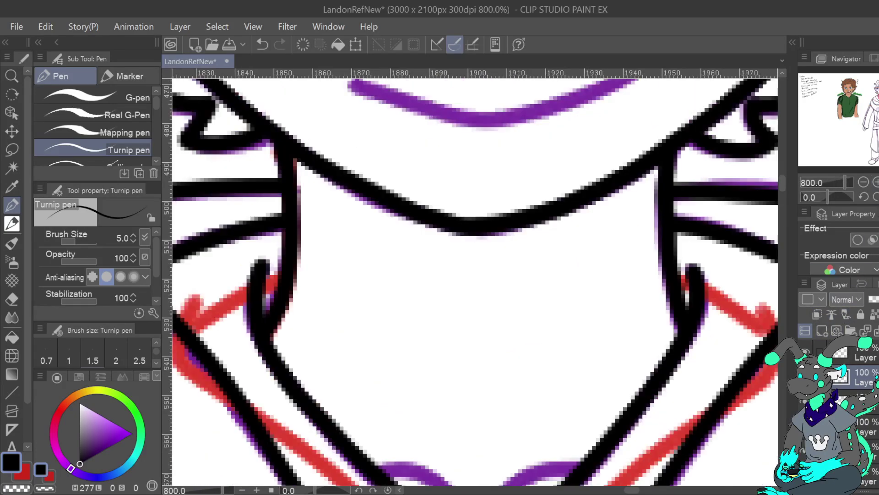
pyautogui.click(865, 182)
pyautogui.moveTo(878, 97); pyautogui.dragTo(878, 90)
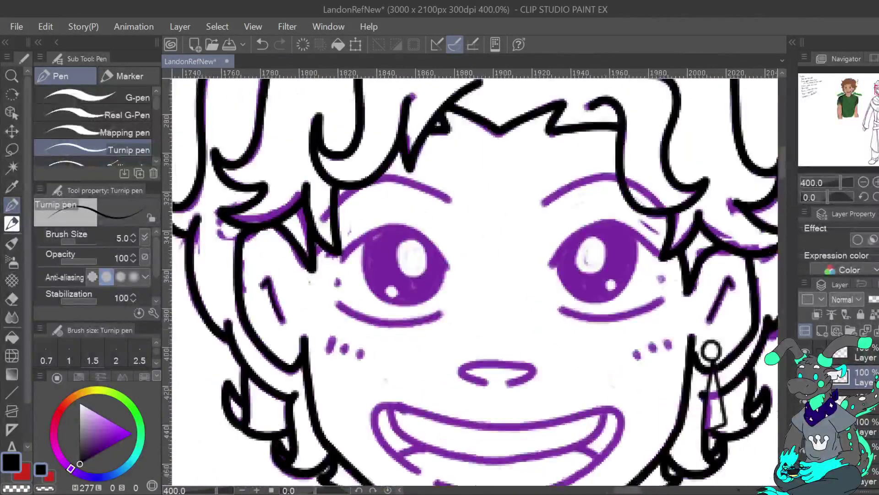
pyautogui.scroll(-1, 475, 283)
pyautogui.click(134, 240)
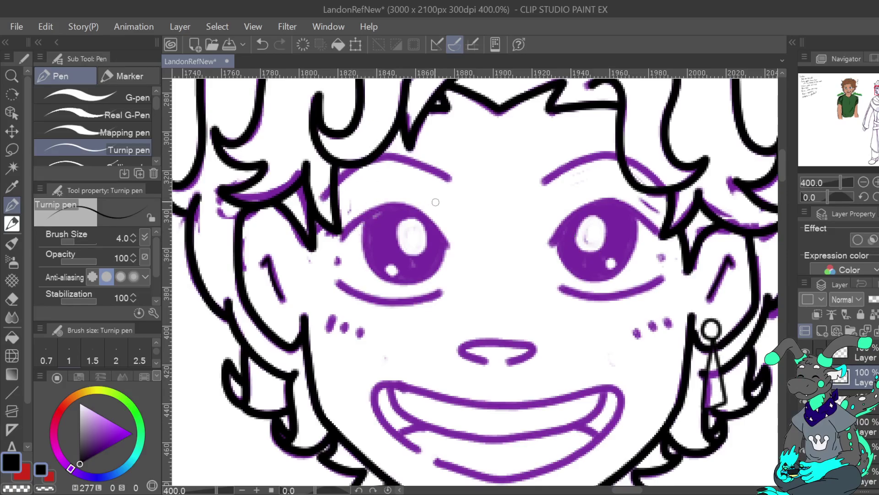
pyautogui.moveTo(553, 243)
pyautogui.mouseDown()
pyautogui.moveTo(600, 202)
pyautogui.moveTo(639, 215)
pyautogui.moveTo(662, 236)
pyautogui.mouseUp()
pyautogui.hotkey('ctrl', 'z')
pyautogui.moveTo(559, 232)
pyautogui.mouseDown()
pyautogui.moveTo(597, 202)
pyautogui.moveTo(625, 204)
pyautogui.moveTo(662, 235)
pyautogui.mouseUp()
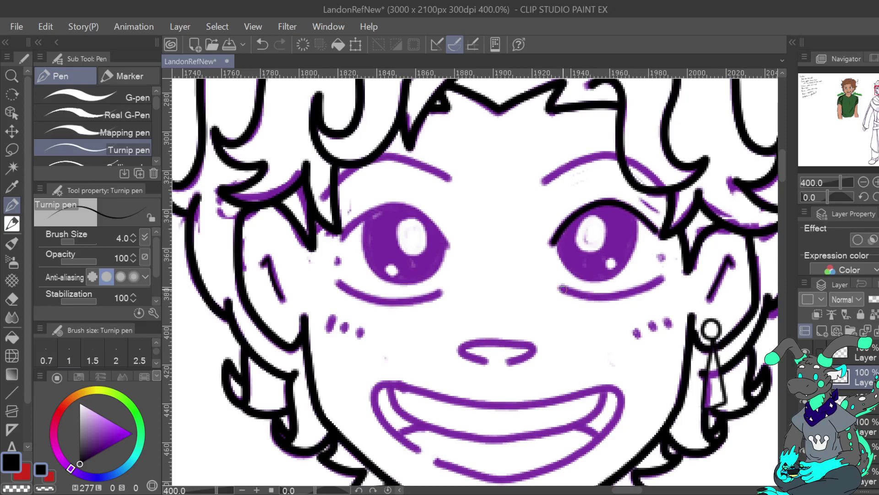
pyautogui.moveTo(567, 290)
pyautogui.mouseDown()
pyautogui.moveTo(588, 298)
pyautogui.moveTo(642, 290)
pyautogui.moveTo(659, 276)
pyautogui.mouseUp()
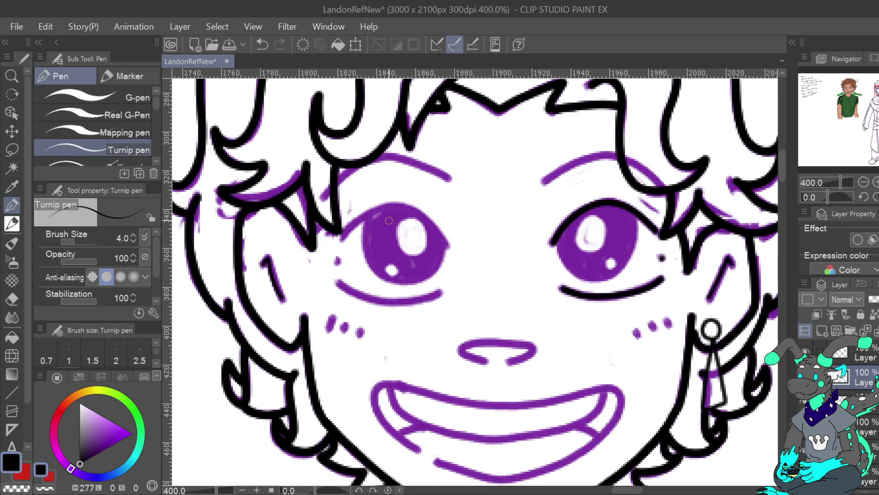
# Mirror the canvas view, ink the other eye's upper lid, lower lid line and corner dot, and restore the unmirrored view.
pyautogui.press('h')
pyautogui.moveTo(504, 244)
pyautogui.mouseDown()
pyautogui.moveTo(532, 213)
pyautogui.moveTo(559, 205)
pyautogui.moveTo(611, 239)
pyautogui.mouseUp()
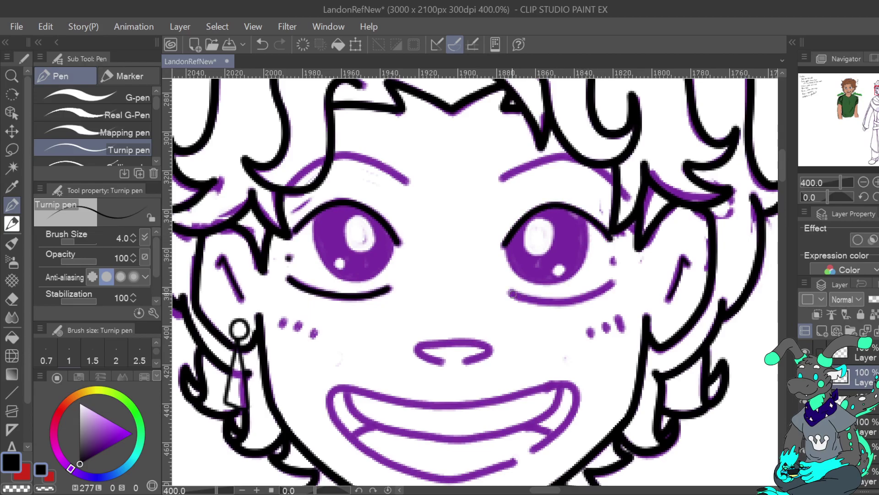
pyautogui.moveTo(516, 297)
pyautogui.mouseDown()
pyautogui.moveTo(584, 298)
pyautogui.moveTo(612, 278)
pyautogui.mouseUp()
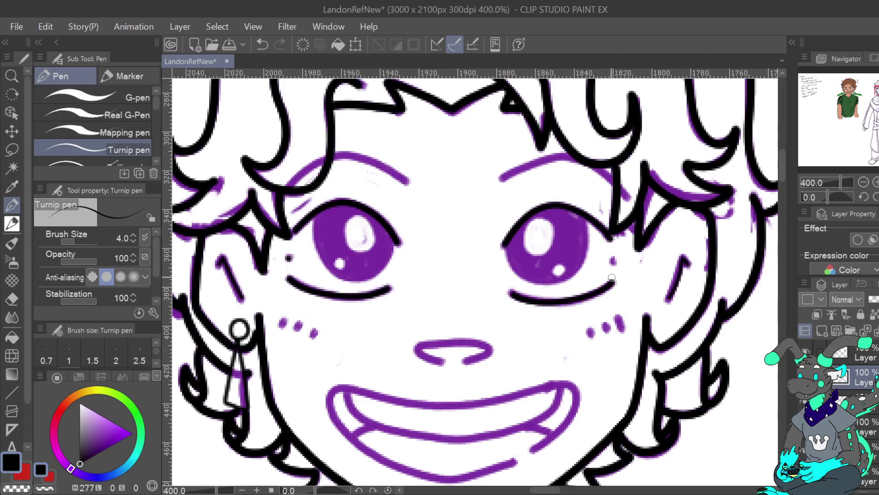
pyautogui.click(613, 261)
pyautogui.click(878, 197)
# Ink the iris outlines of both eyes and the two arched eyebrows over the sketch.
pyautogui.moveTo(365, 222)
pyautogui.mouseDown()
pyautogui.moveTo(369, 265)
pyautogui.moveTo(394, 282)
pyautogui.moveTo(425, 277)
pyautogui.moveTo(437, 236)
pyautogui.mouseUp()
pyautogui.moveTo(562, 231)
pyautogui.mouseDown()
pyautogui.moveTo(559, 252)
pyautogui.moveTo(574, 273)
pyautogui.moveTo(606, 279)
pyautogui.moveTo(637, 242)
pyautogui.moveTo(634, 209)
pyautogui.moveTo(630, 227)
pyautogui.mouseUp()
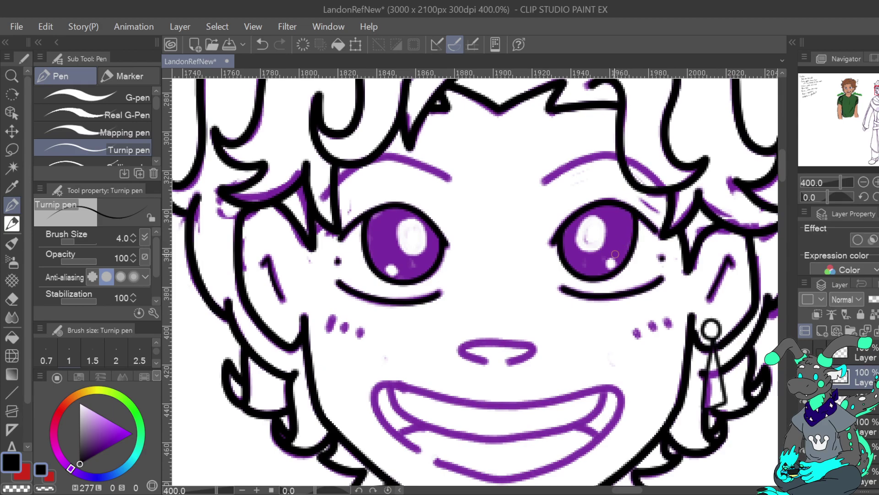
pyautogui.moveTo(323, 197)
pyautogui.mouseDown()
pyautogui.moveTo(362, 161)
pyautogui.moveTo(394, 156)
pyautogui.moveTo(450, 176)
pyautogui.mouseUp()
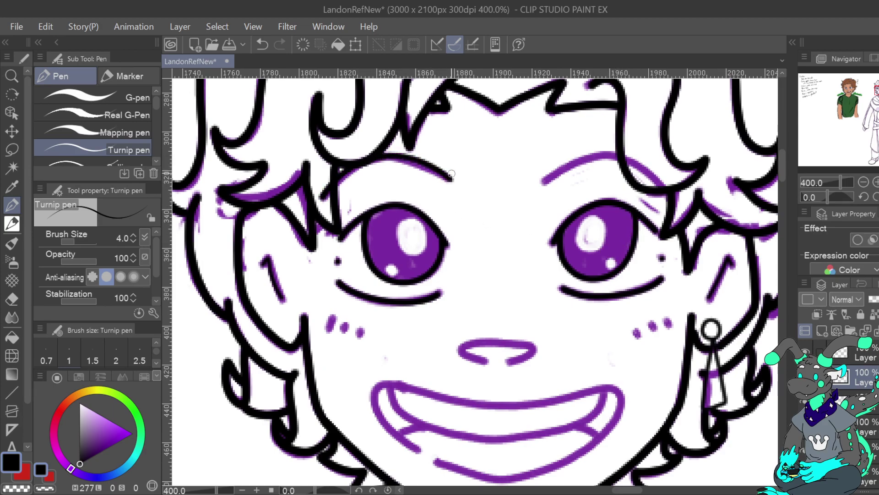
pyautogui.moveTo(545, 182)
pyautogui.mouseDown()
pyautogui.moveTo(609, 155)
pyautogui.moveTo(646, 167)
pyautogui.moveTo(667, 189)
pyautogui.mouseUp()
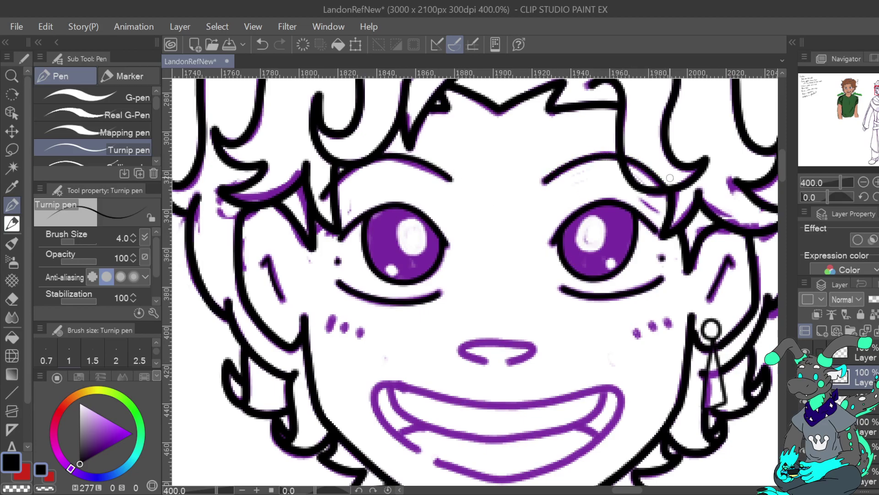
# Ink the nose, rotate the canvas to 60 degrees to ink the open smile with its teeth and corner lines, and reset the rotation.
pyautogui.moveTo(485, 362)
pyautogui.mouseDown()
pyautogui.moveTo(459, 352)
pyautogui.moveTo(478, 340)
pyautogui.moveTo(536, 350)
pyautogui.moveTo(506, 363)
pyautogui.moveTo(516, 238)
pyautogui.mouseUp()
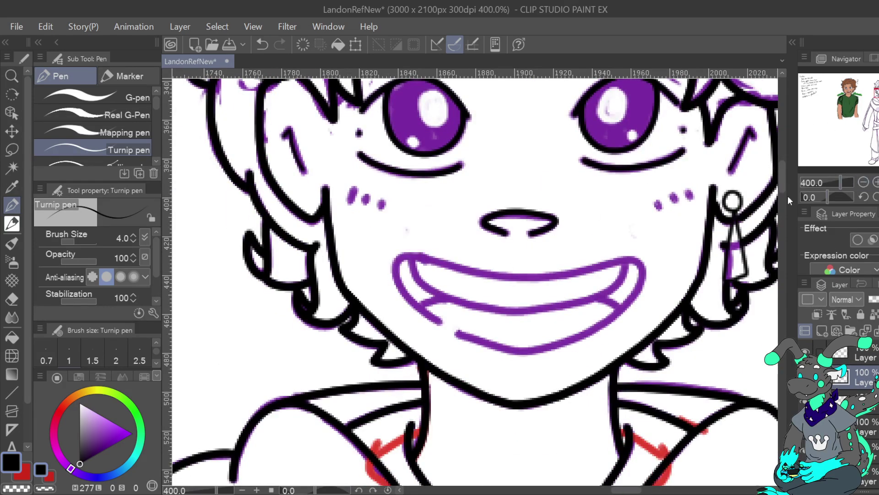
pyautogui.click(876, 197)
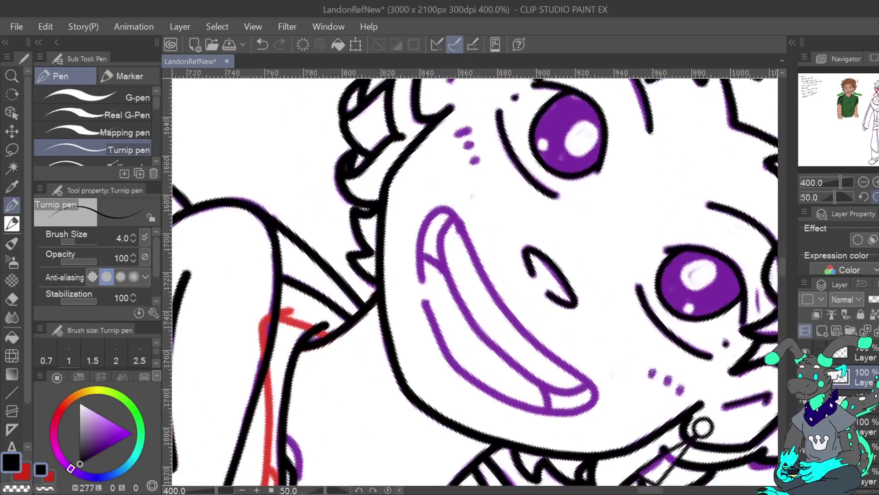
pyautogui.moveTo(424, 273)
pyautogui.mouseDown()
pyautogui.moveTo(438, 213)
pyautogui.moveTo(456, 203)
pyautogui.moveTo(467, 208)
pyautogui.moveTo(503, 317)
pyautogui.moveTo(573, 402)
pyautogui.moveTo(573, 422)
pyautogui.moveTo(517, 420)
pyautogui.moveTo(464, 387)
pyautogui.moveTo(438, 358)
pyautogui.moveTo(422, 288)
pyautogui.mouseUp()
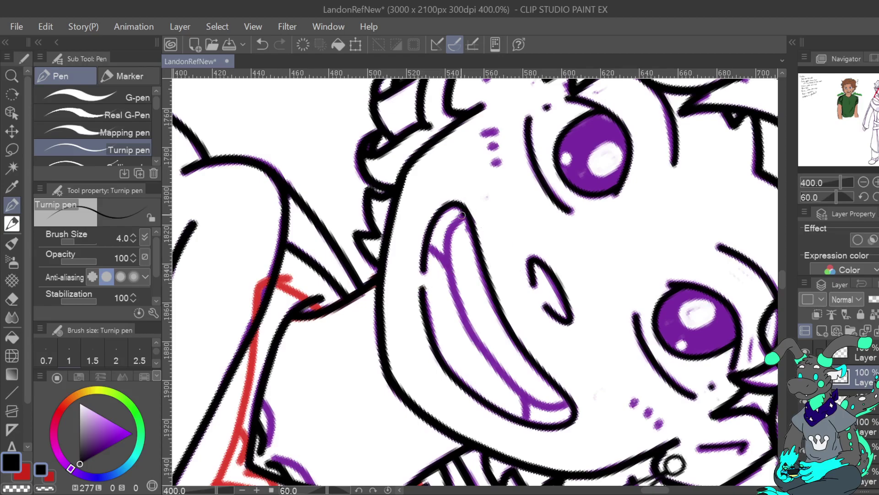
pyautogui.moveTo(451, 230)
pyautogui.mouseDown()
pyautogui.moveTo(449, 270)
pyautogui.moveTo(494, 365)
pyautogui.moveTo(556, 411)
pyautogui.moveTo(570, 406)
pyautogui.moveTo(567, 399)
pyautogui.mouseUp()
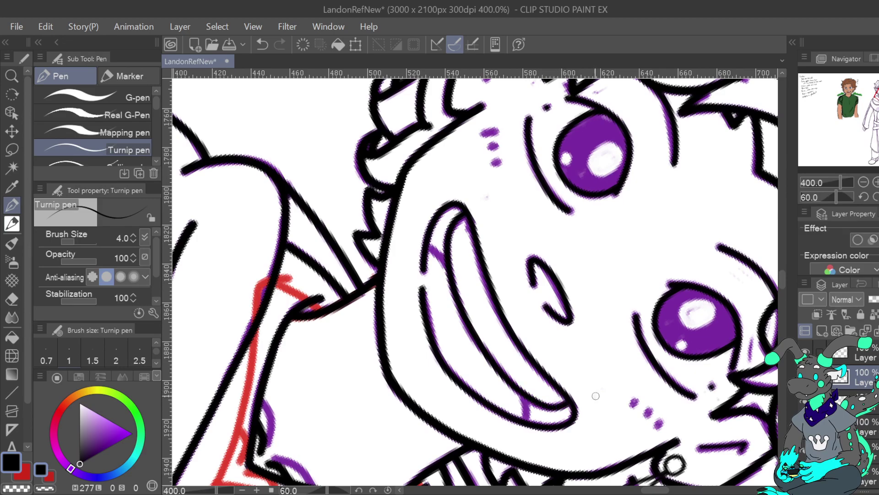
pyautogui.moveTo(447, 266); pyautogui.dragTo(431, 246)
pyautogui.moveTo(521, 396); pyautogui.dragTo(525, 424)
pyautogui.click(864, 196)
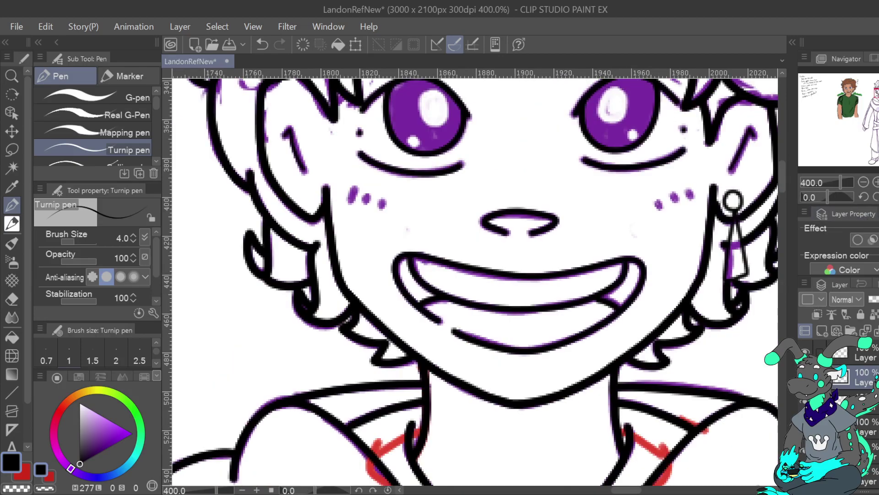
# Fit the whole canvas in view and hide the purple sketch to examine the full figure's line art, toggle the turquoise detail lines and restore the sketch.
pyautogui.hotkey('ctrl', '0')
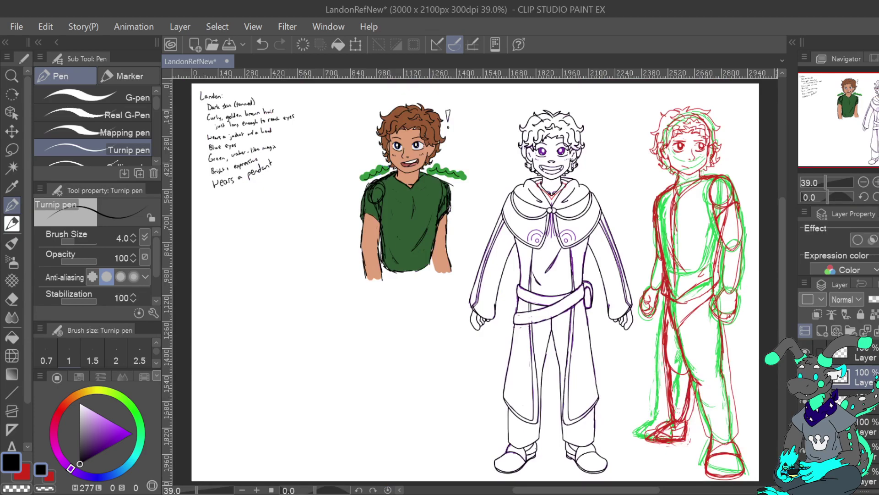
pyautogui.scroll(-8, 847, 399)
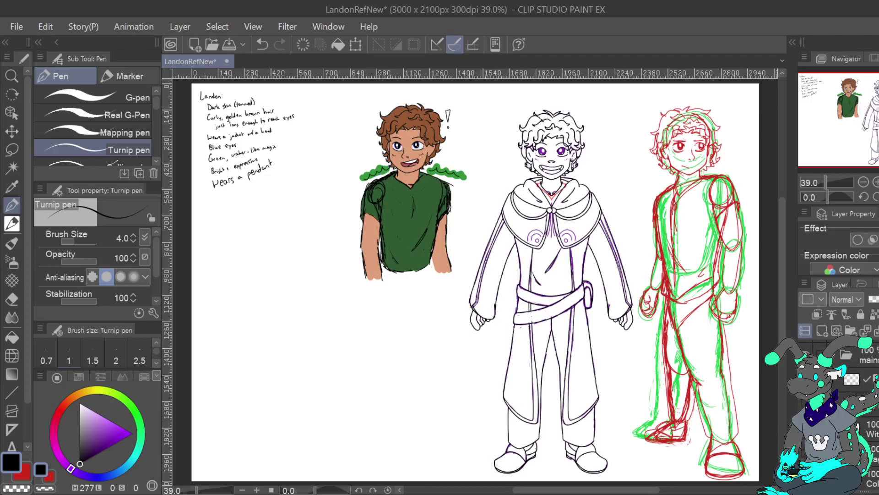
pyautogui.click(806, 428)
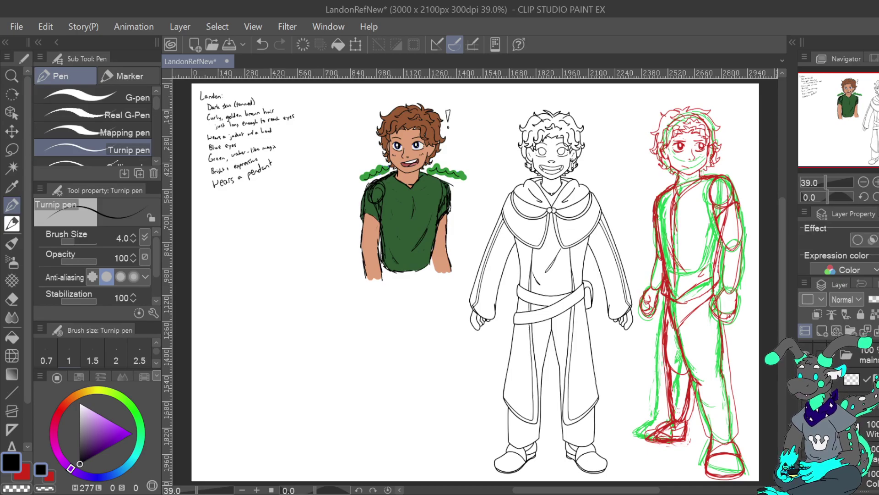
pyautogui.scroll(5, 861, 412)
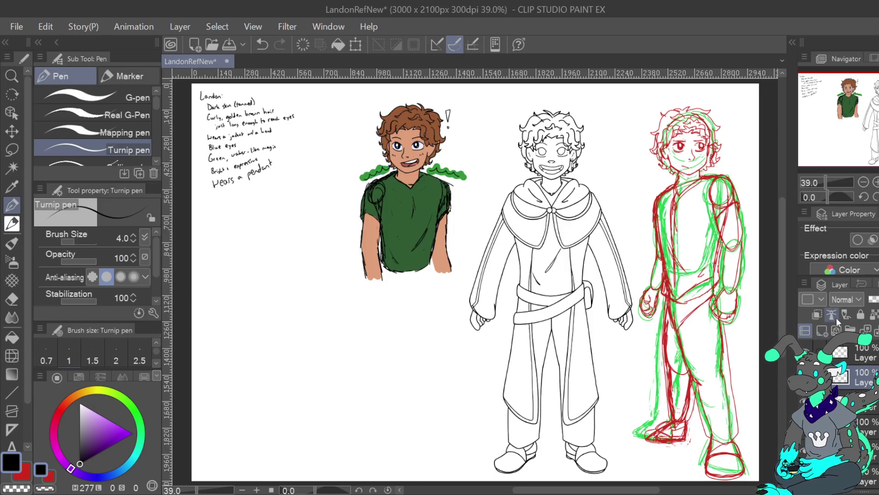
pyautogui.scroll(-5, 861, 413)
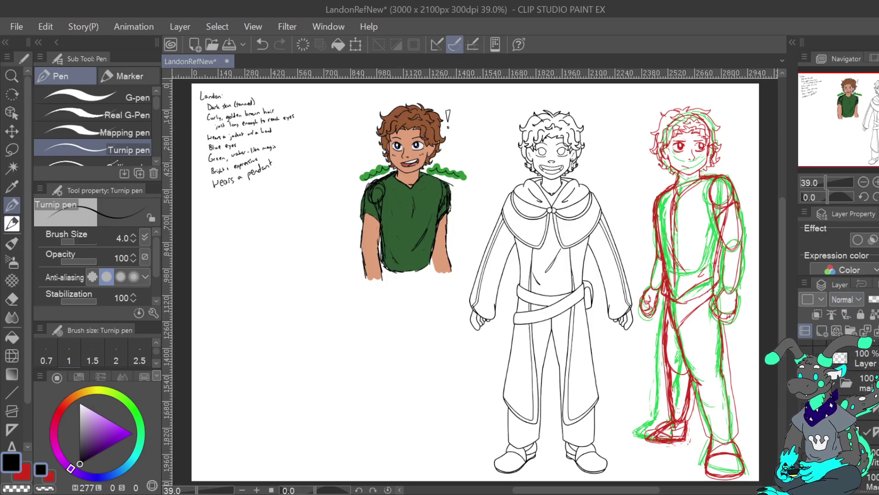
pyautogui.scroll(-3, 861, 413)
pyautogui.click(805, 447)
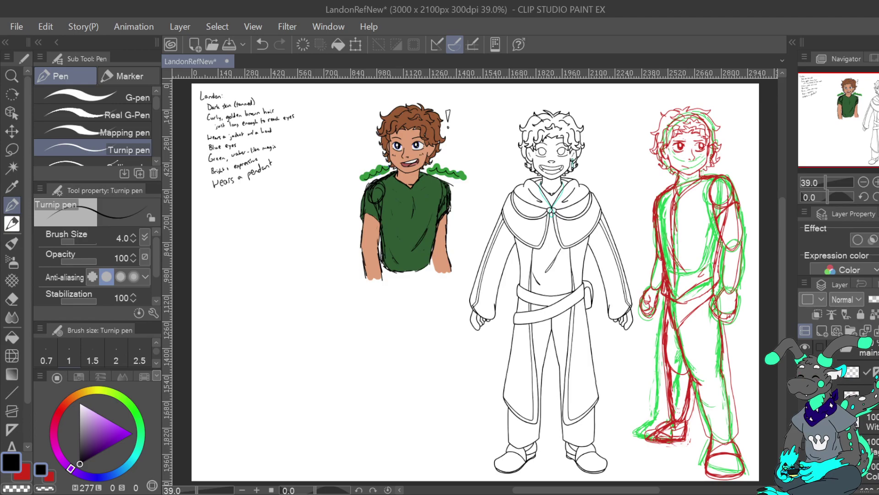
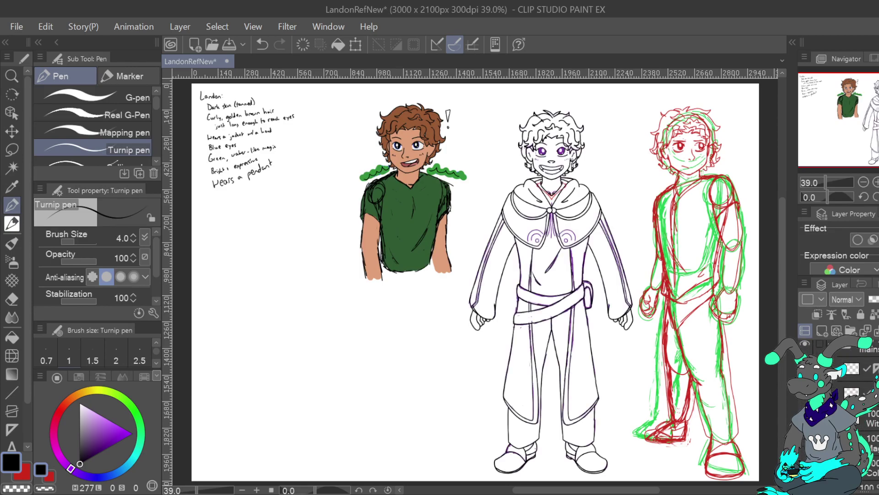
pyautogui.scroll(5, 856, 389)
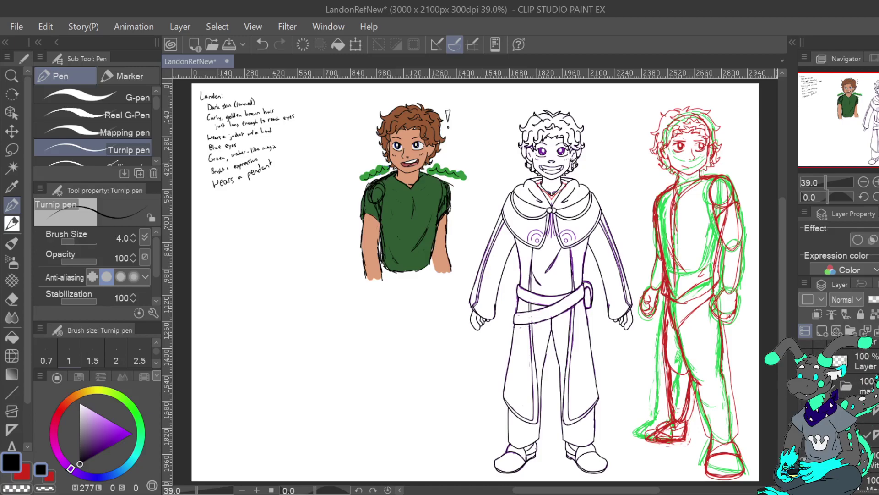
# Set the pen's brush size to 3 and ink the cords hanging on one side beneath the cape clasp over the sketch.
pyautogui.click(134, 241)
pyautogui.hotkey('ctrl', '+')
pyautogui.hotkey('ctrl', '+')
pyautogui.hotkey('ctrl', '+')
pyautogui.hotkey('ctrl', '+')
pyautogui.moveTo(687, 105); pyautogui.dragTo(384, 457)
pyautogui.scroll(1, 546, 159)
pyautogui.scroll(-5, 510, 193)
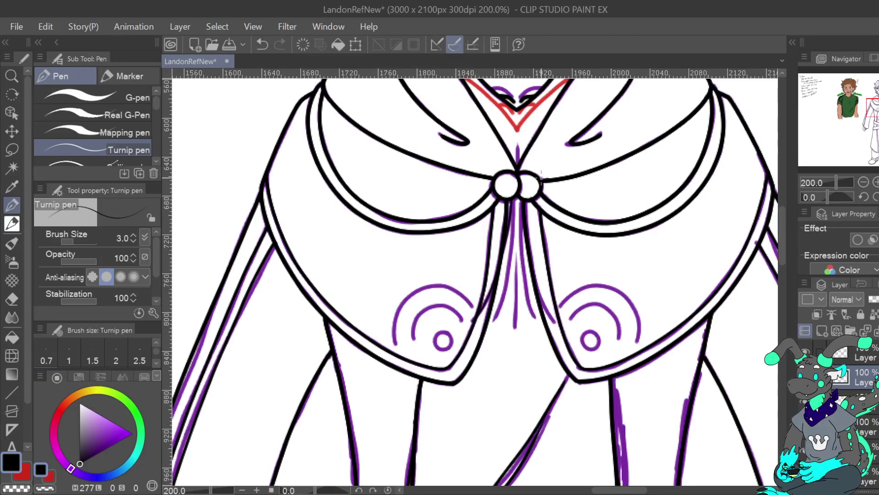
pyautogui.click(262, 45)
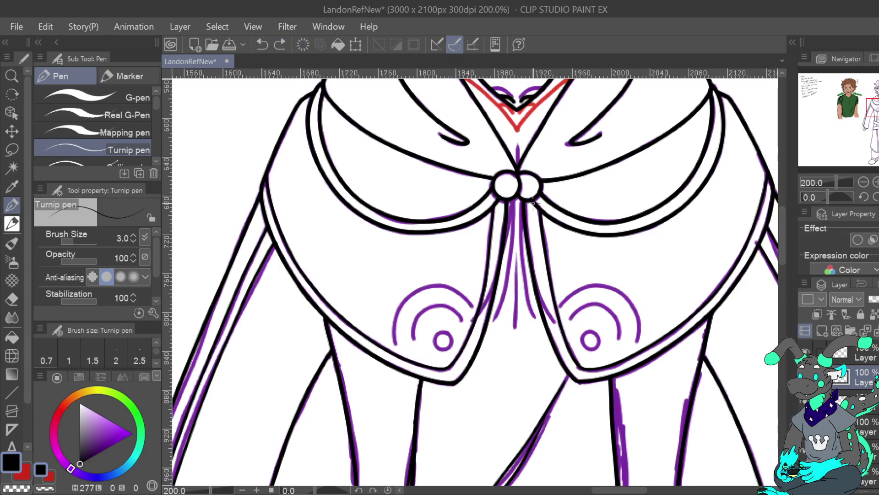
pyautogui.click(279, 44)
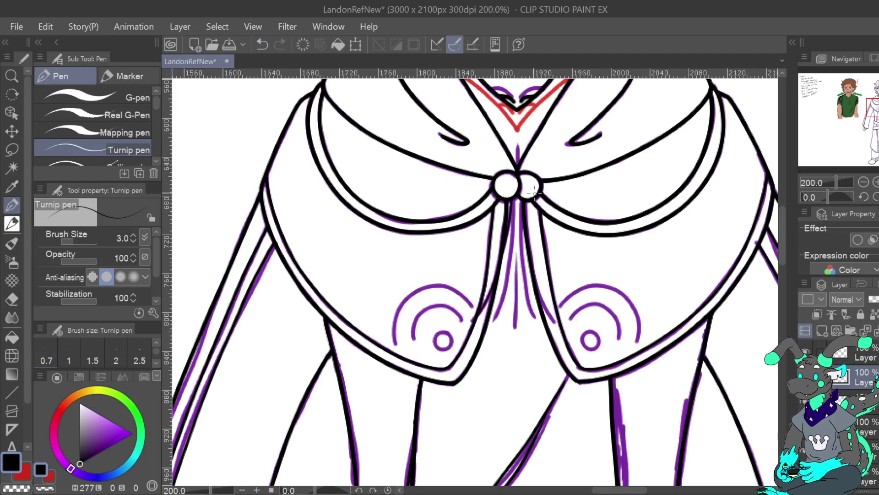
pyautogui.moveTo(512, 198)
pyautogui.mouseDown()
pyautogui.moveTo(509, 273)
pyautogui.moveTo(492, 315)
pyautogui.mouseUp()
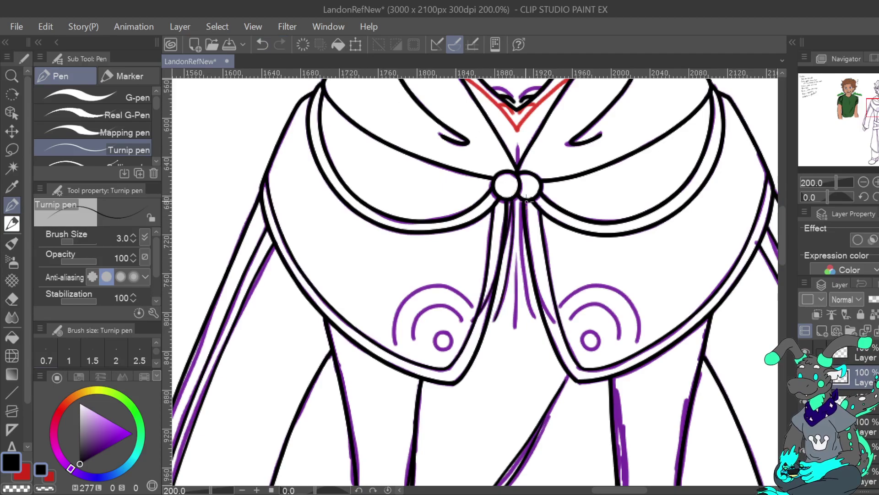
# Undo the last cord stroke, mirror the canvas view and ink the cords on the clasp's other side.
pyautogui.moveTo(526, 225); pyautogui.dragTo(554, 320)
pyautogui.hotkey('ctrl', 'z')
pyautogui.click(878, 197)
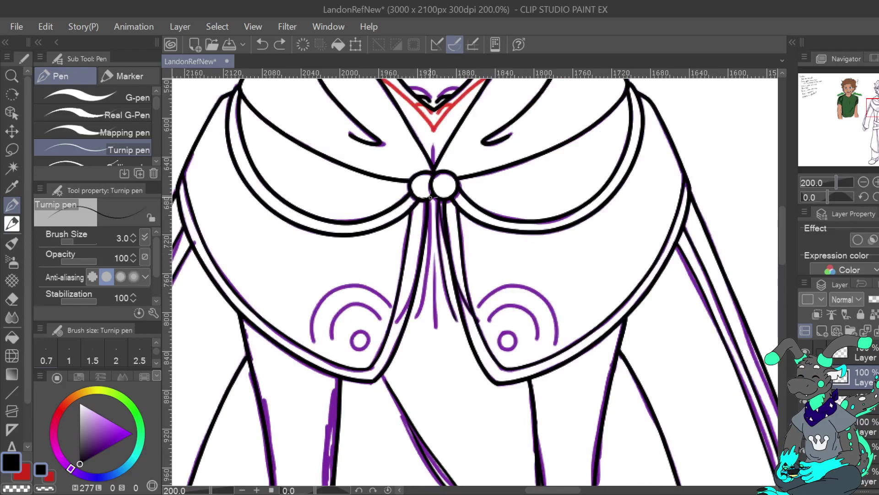
pyautogui.moveTo(429, 198); pyautogui.dragTo(418, 321)
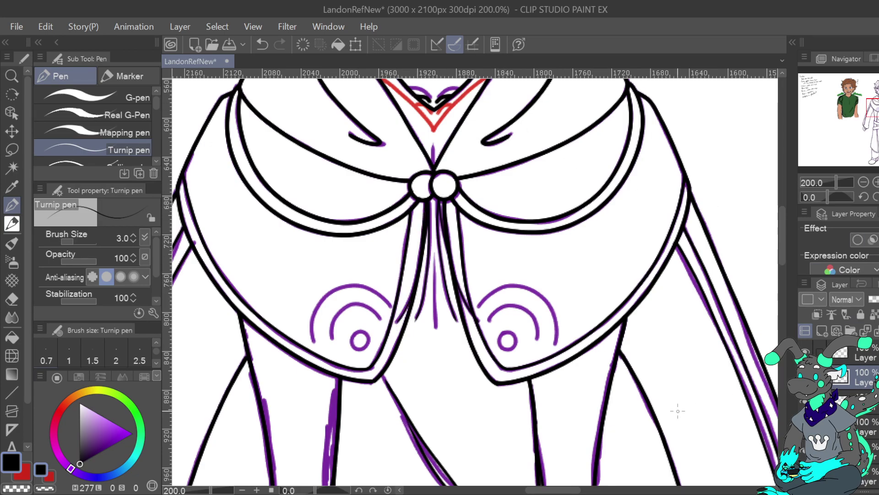
# Show the flat colours and sample the gold of the cape clasp as the drawing colour.
pyautogui.click(83, 394)
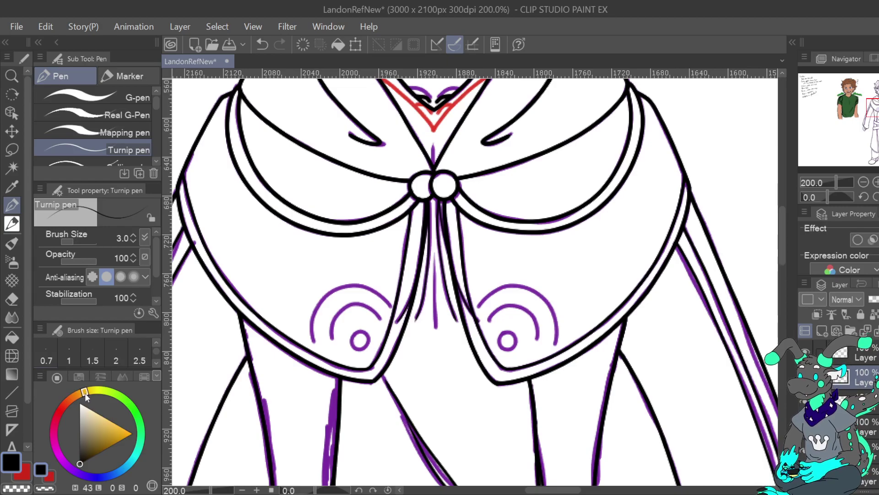
pyautogui.moveTo(84, 459); pyautogui.dragTo(118, 431)
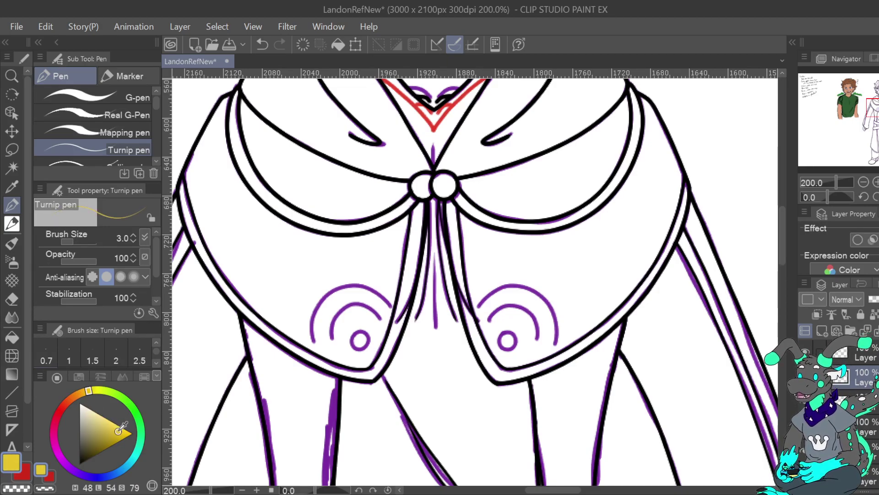
pyautogui.scroll(-8, 863, 394)
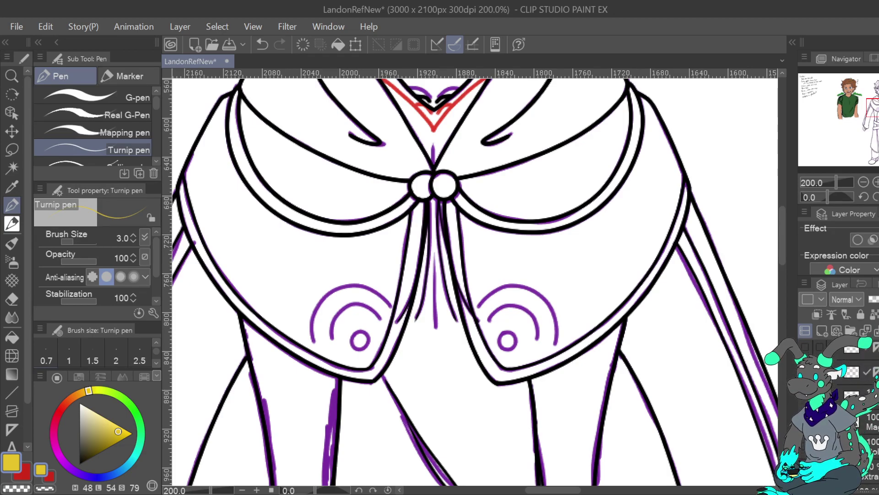
pyautogui.click(805, 446)
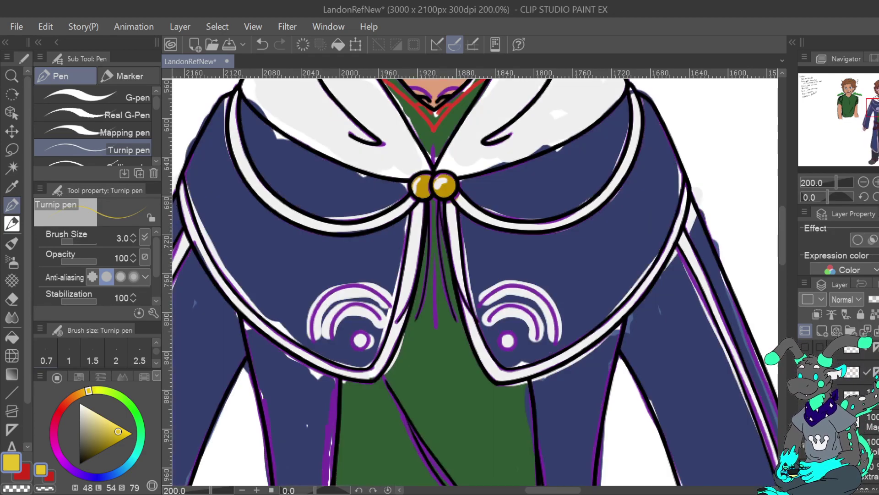
pyautogui.click(12, 186)
pyautogui.click(446, 183)
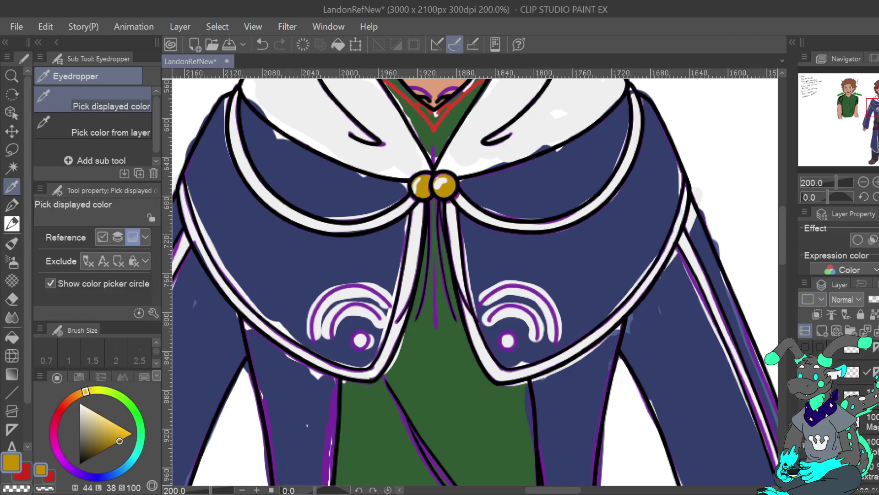
# Hide the flat colours, reselect the cord line layer and recolour its lines with the gold drawing colour.
pyautogui.click(806, 446)
pyautogui.scroll(8, 863, 394)
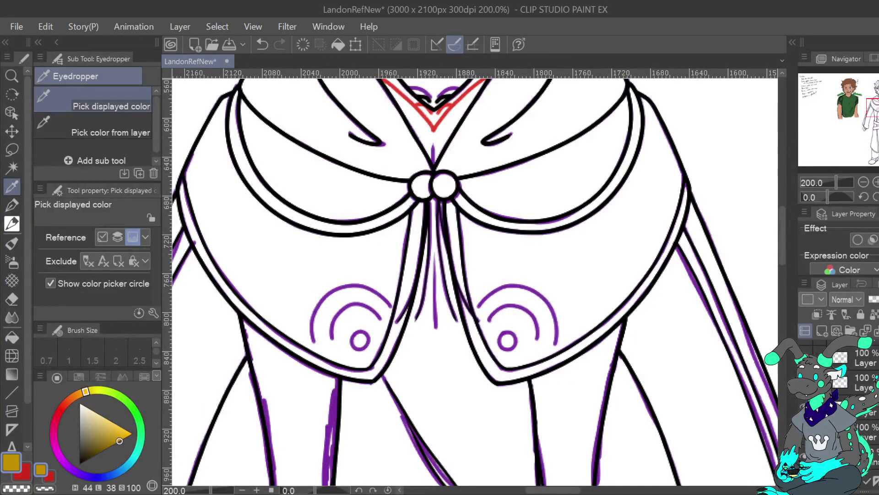
pyautogui.scroll(1, 862, 383)
pyautogui.click(862, 380)
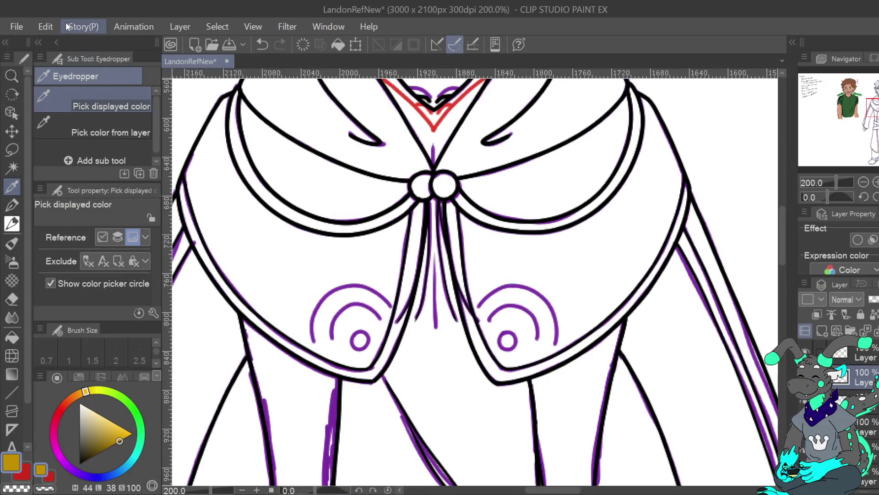
pyautogui.click(46, 26)
pyautogui.click(195, 260)
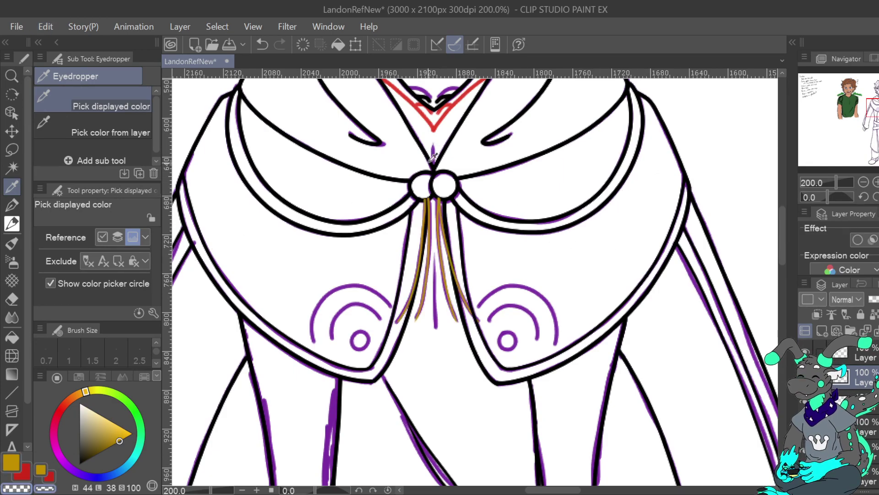
# Reselect the Turnip pen, fit the whole canvas in view and restore the unmirrored view.
pyautogui.press('p')
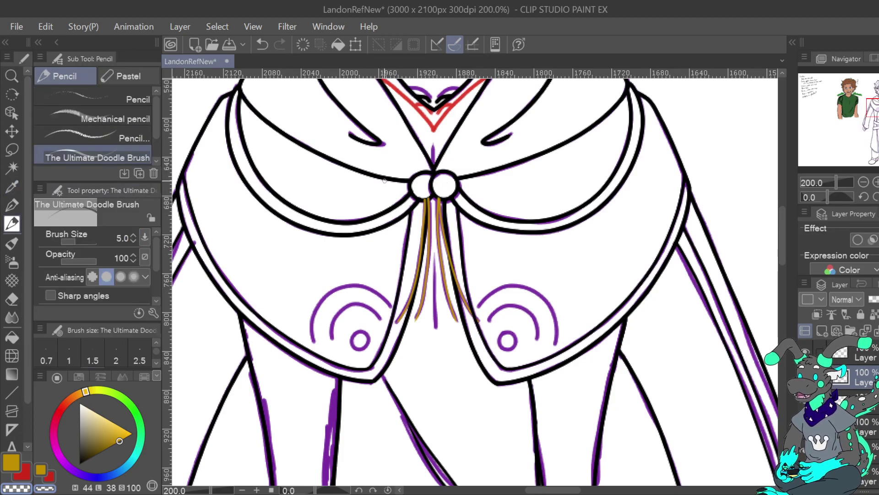
pyautogui.press('p')
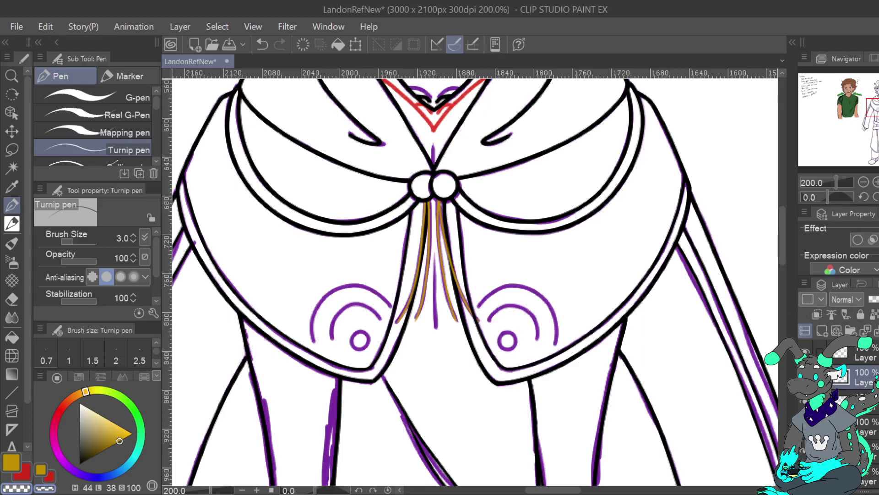
pyautogui.hotkey('ctrl', '0')
pyautogui.press('h')
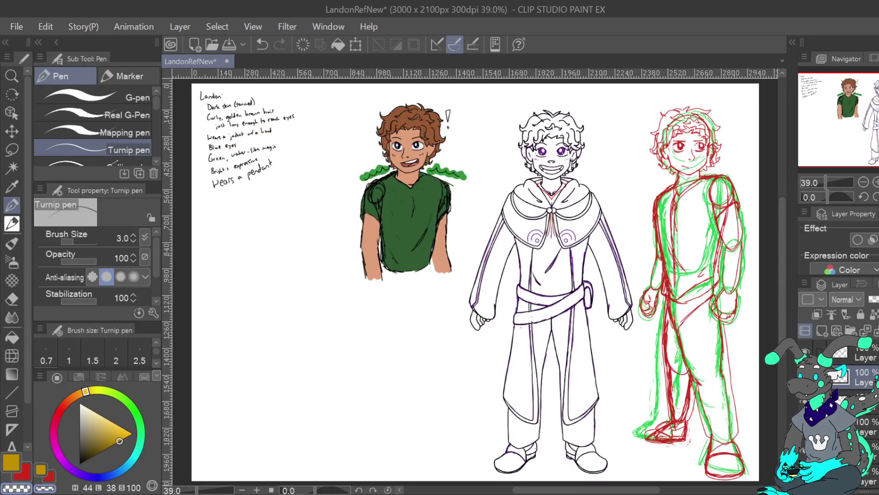
# Toggle the purple sketch on and off to check the line art, leaving the sketch hidden.
pyautogui.scroll(-5, 856, 412)
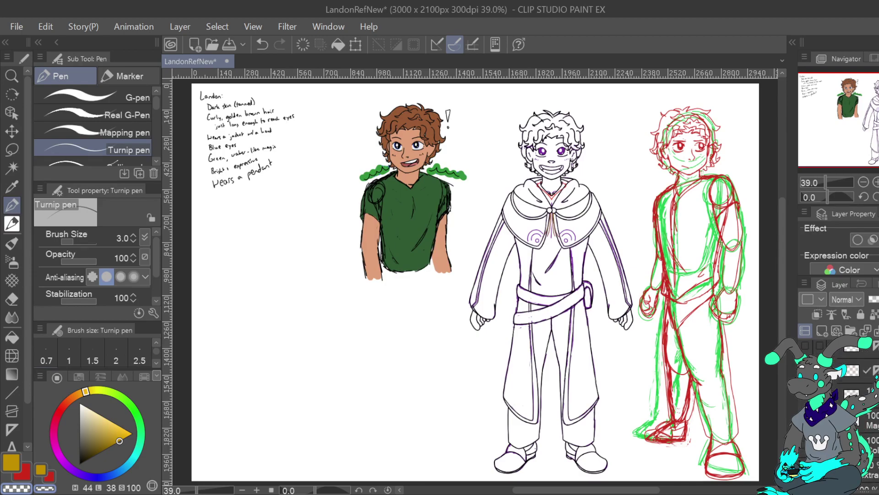
pyautogui.scroll(3, 842, 412)
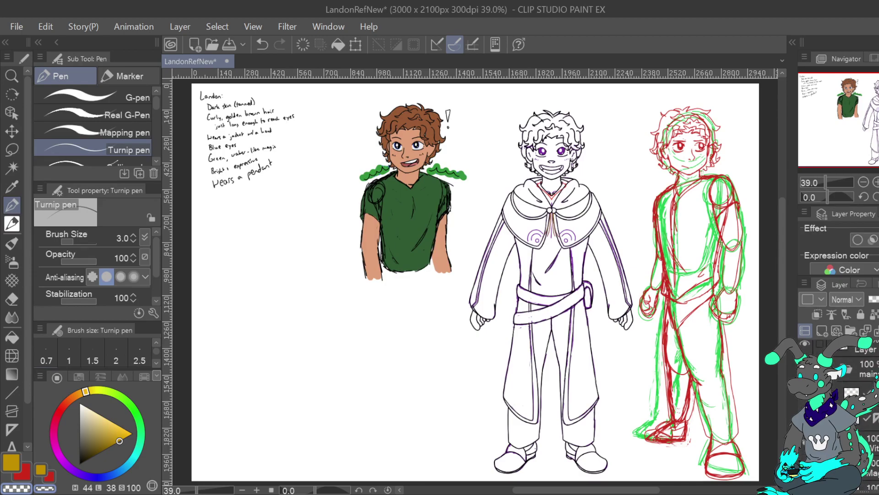
pyautogui.click(805, 450)
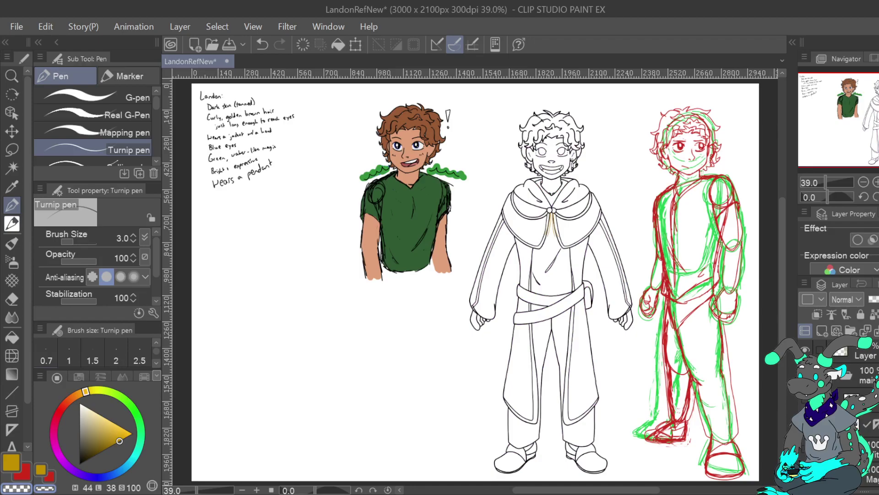
pyautogui.click(804, 451)
pyautogui.click(805, 451)
pyautogui.click(805, 375)
pyautogui.click(805, 374)
pyautogui.click(805, 375)
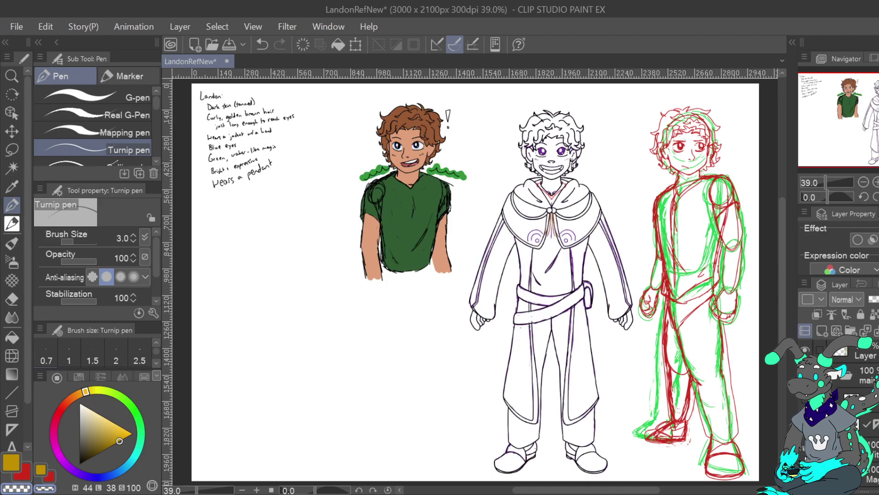
pyautogui.click(804, 375)
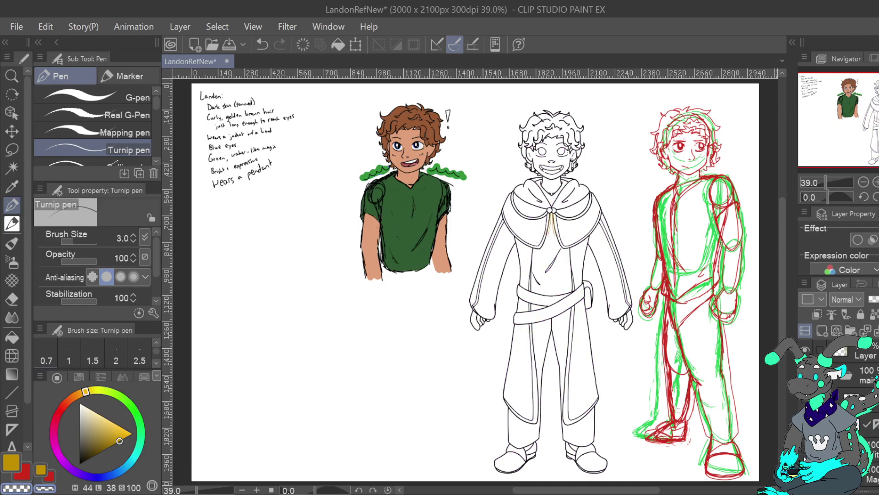
pyautogui.click(804, 375)
pyautogui.click(805, 374)
# Rename the top line art layer as lines and place it inside a new folder named front.
pyautogui.scroll(5, 852, 394)
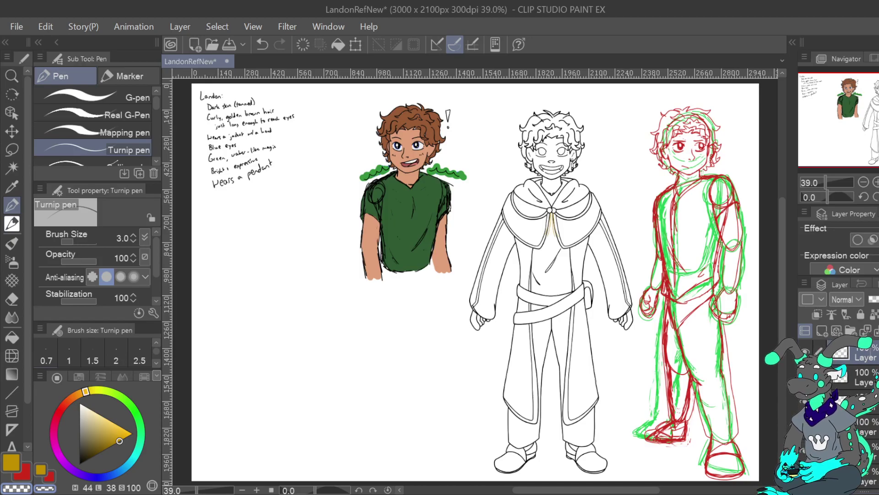
pyautogui.doubleClick(864, 358)
pyautogui.write('lines')
pyautogui.press('Return')
pyautogui.click(851, 331)
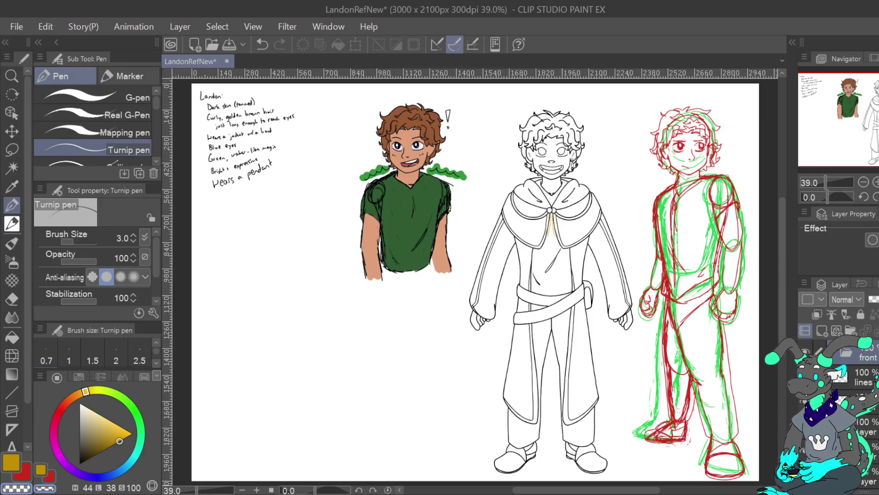
pyautogui.click(864, 377)
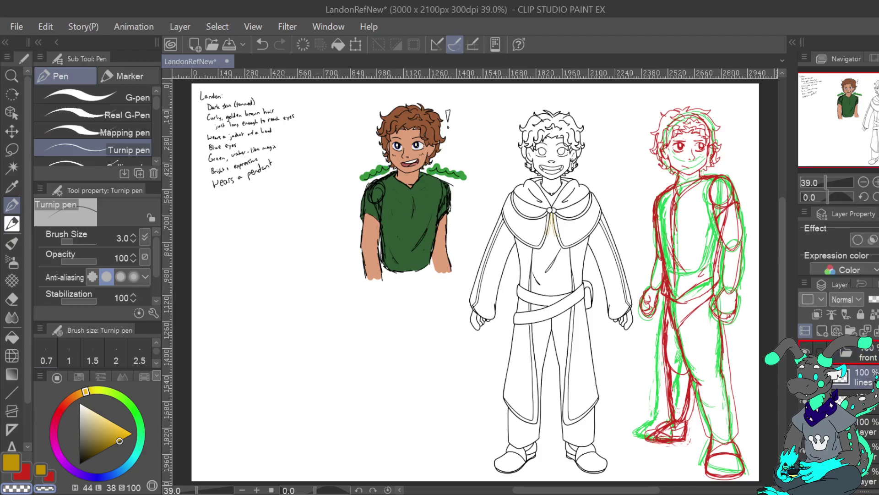
pyautogui.moveTo(866, 378); pyautogui.dragTo(867, 353)
# Toggle layer visibility to identify the line art parts and name two of the layers face and jacket.
pyautogui.click(804, 402)
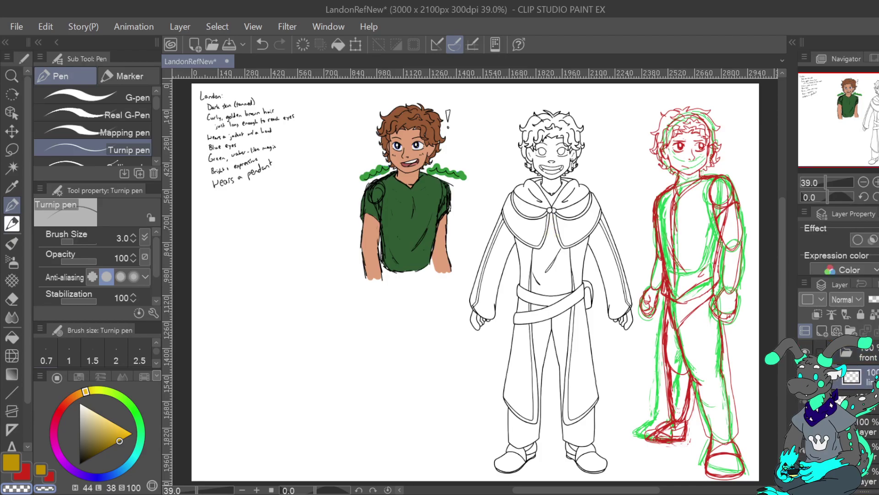
pyautogui.click(866, 401)
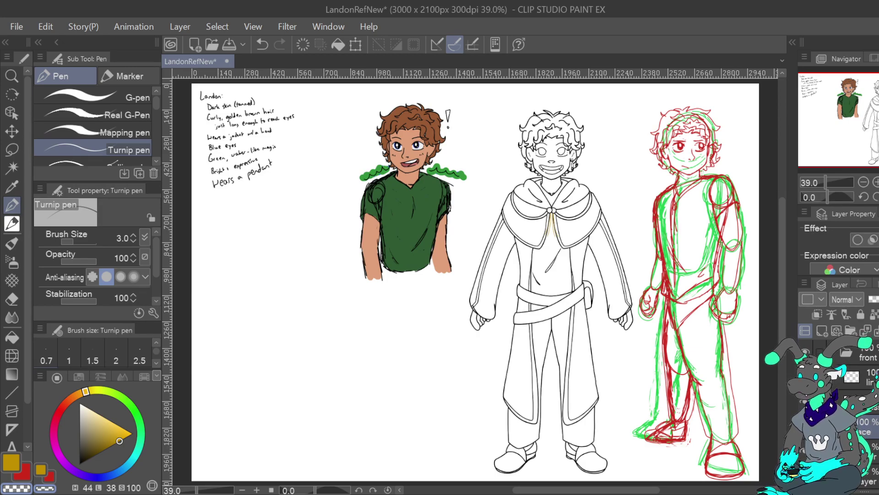
pyautogui.click(804, 401)
pyautogui.click(805, 402)
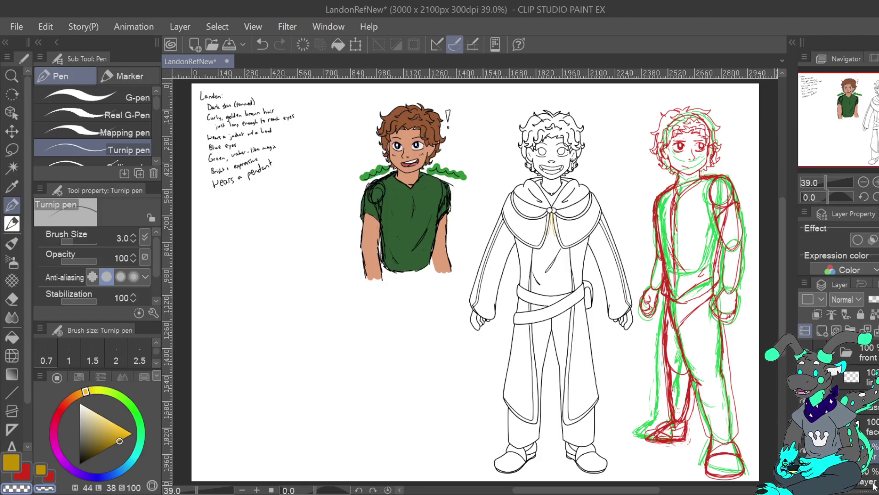
pyautogui.click(875, 357)
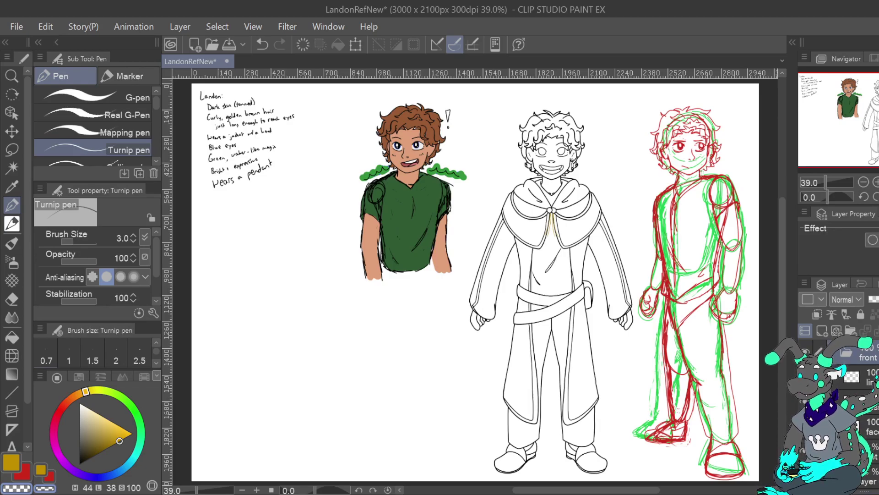
pyautogui.click(873, 451)
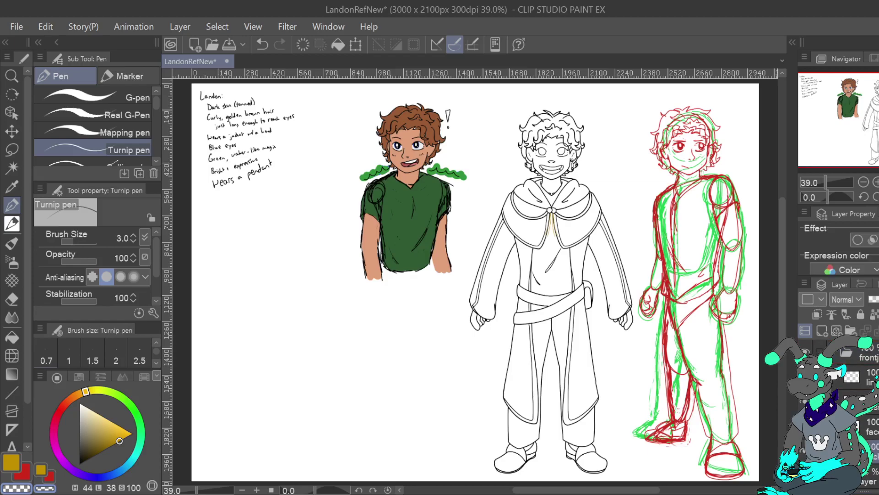
# Toggle the hair and head line layer to identify it, restore its visibility and rename the layer as head.
pyautogui.scroll(-3, 852, 404)
pyautogui.click(805, 384)
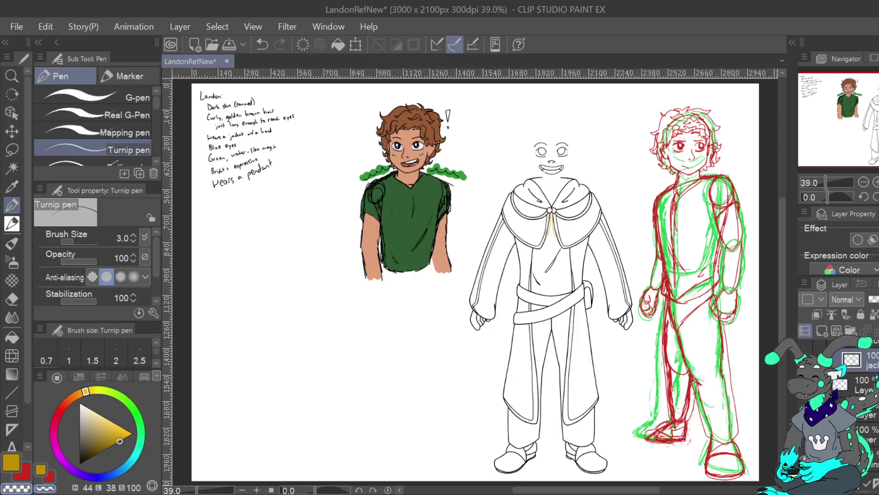
pyautogui.hotkey('ctrl', 'z')
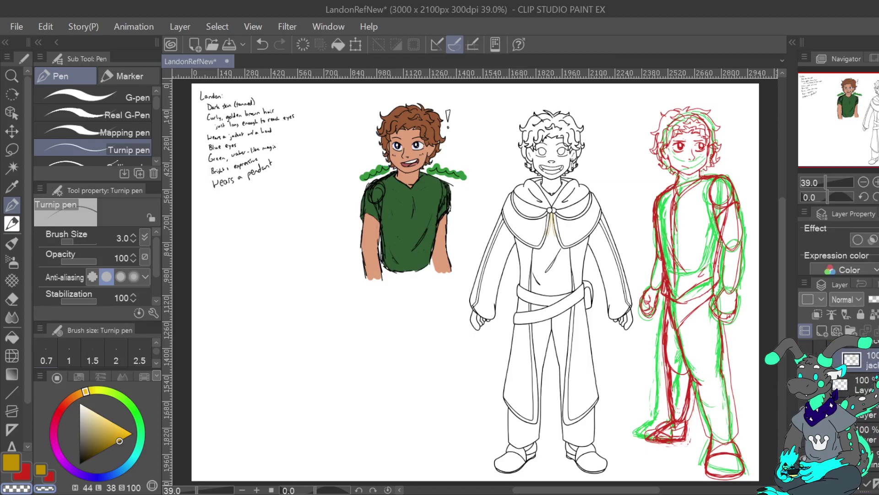
pyautogui.click(864, 385)
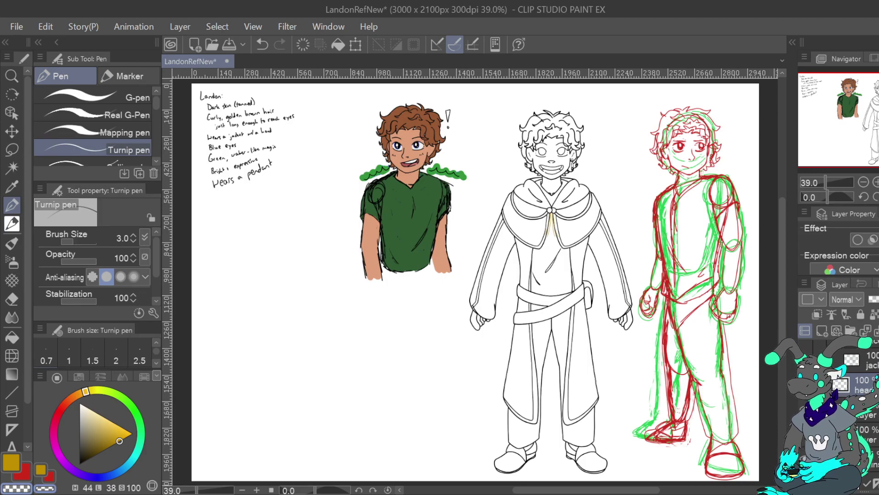
pyautogui.scroll(3, 864, 403)
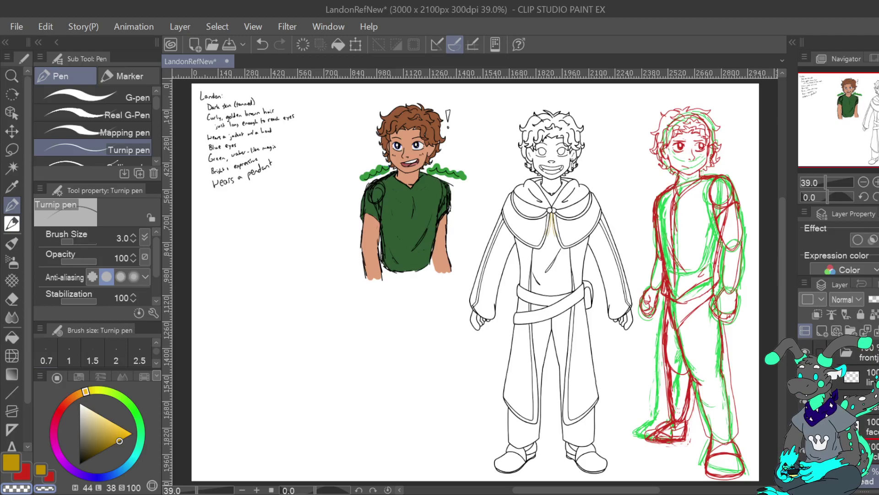
pyautogui.scroll(-3, 861, 389)
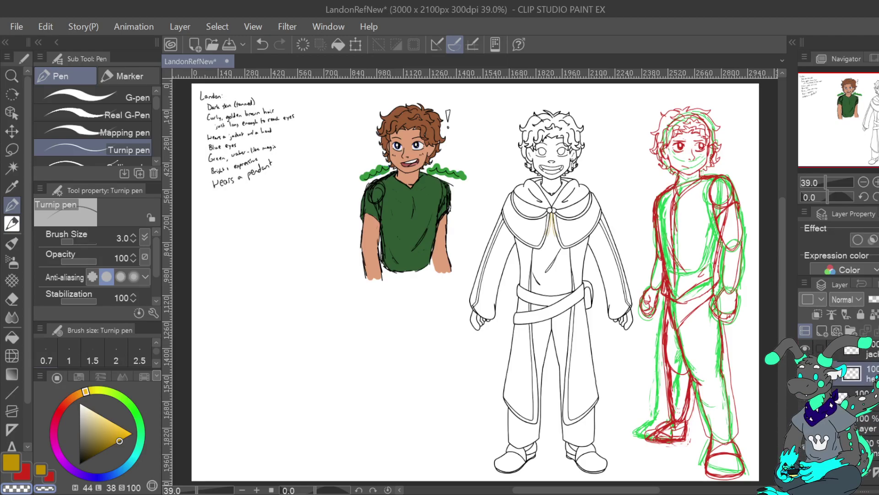
# Show the colored sketch temporarily, sample the brown of the front-facing character's hair, and hide the sketch again.
pyautogui.scroll(3, 861, 403)
pyautogui.scroll(-2, 861, 390)
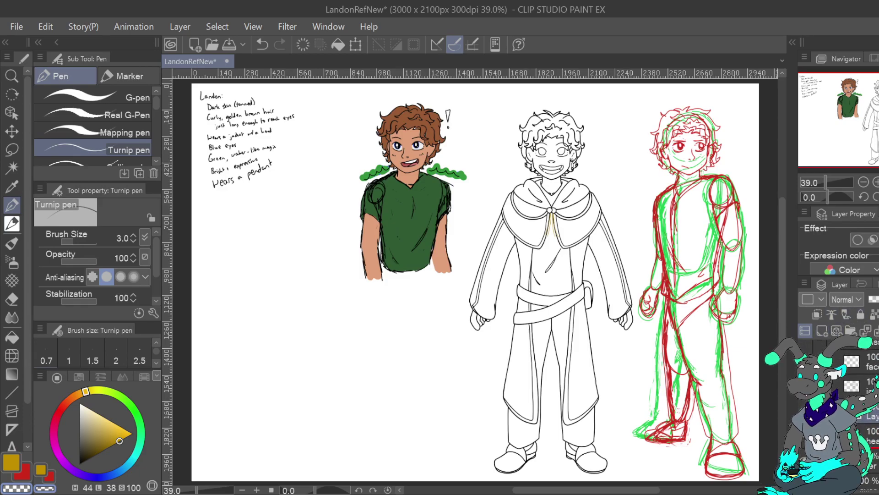
pyautogui.scroll(-3, 861, 398)
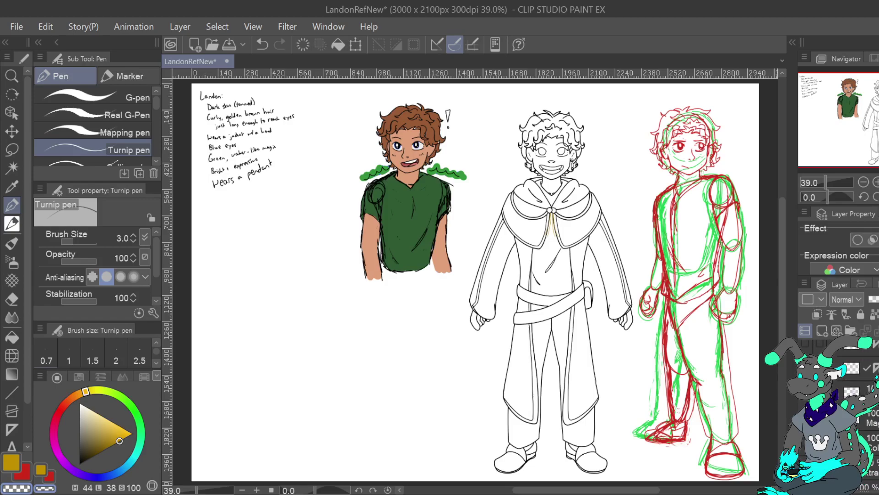
pyautogui.click(805, 442)
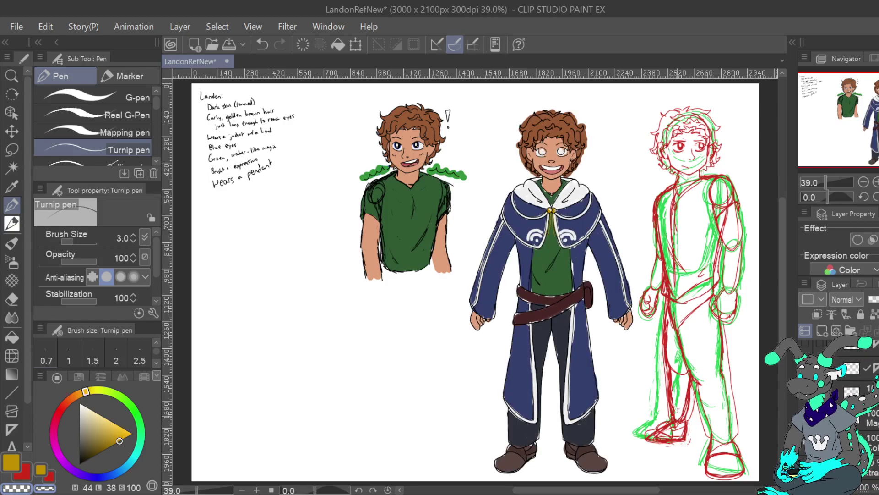
pyautogui.click(11, 186)
pyautogui.click(569, 122)
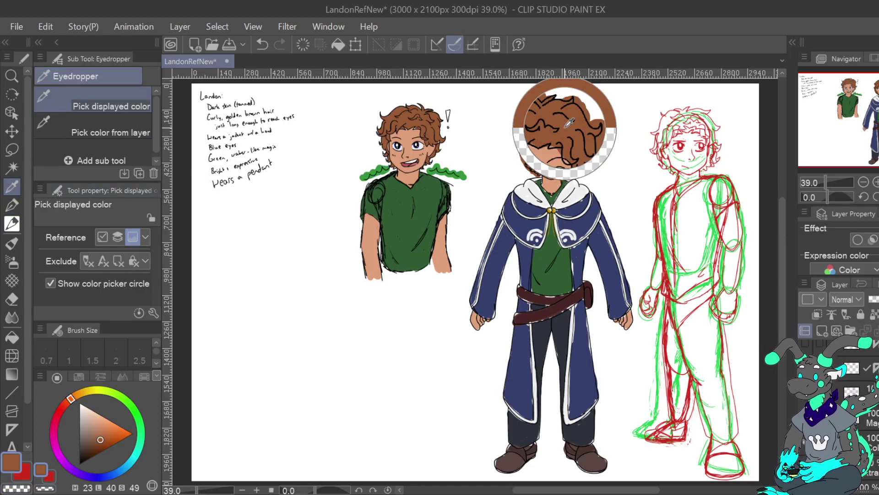
pyautogui.click(806, 442)
pyautogui.scroll(5, 852, 412)
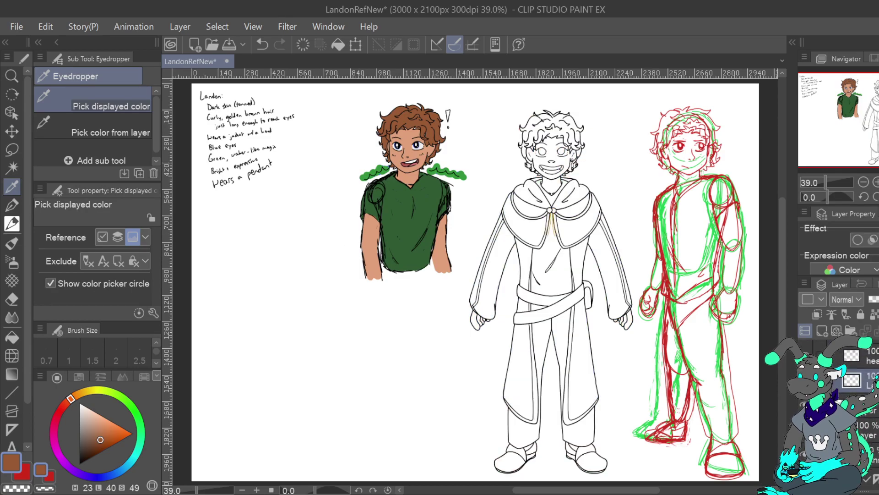
# Auto-select the main hair area and the side locks of the front-facing line art and fill them with the sampled brown.
pyautogui.click(12, 168)
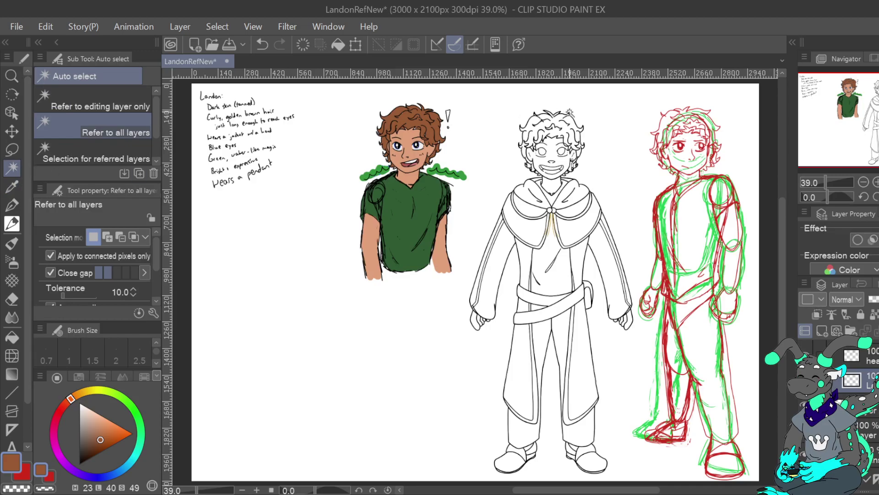
pyautogui.click(568, 129)
pyautogui.hotkey('alt', 'Delete')
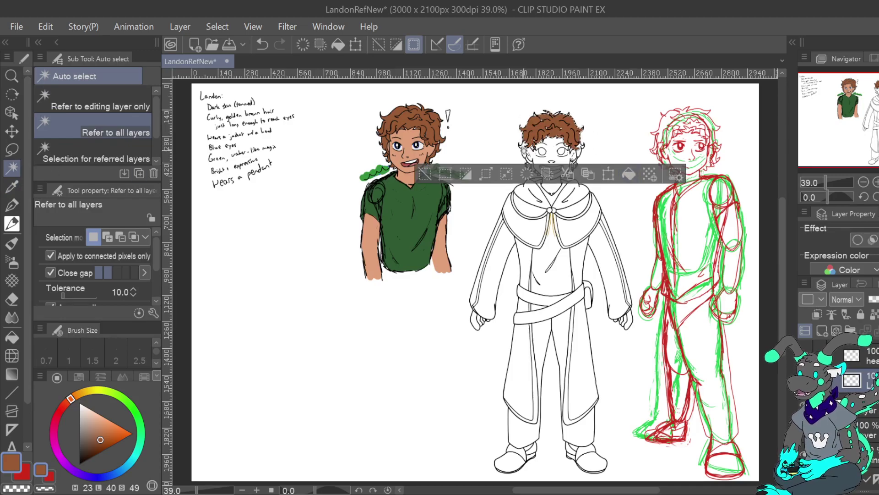
pyautogui.click(523, 145)
pyautogui.click(604, 188)
pyautogui.click(580, 150)
pyautogui.click(657, 182)
# Fill the small unfilled curls around the ear and jaw on the side of the face without the earring with brown.
pyautogui.moveTo(664, 115); pyautogui.dragTo(504, 360)
pyautogui.click(582, 177)
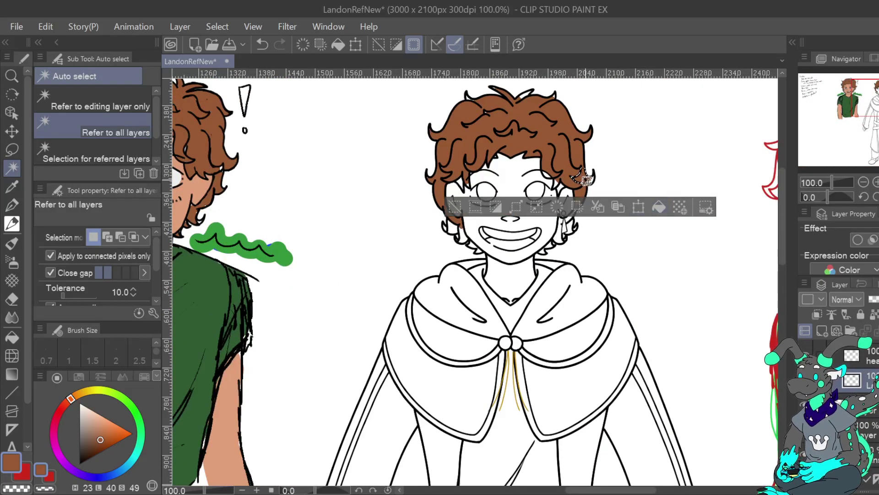
pyautogui.click(459, 183)
pyautogui.click(536, 214)
pyautogui.click(527, 94)
pyautogui.click(452, 226)
pyautogui.click(526, 259)
pyautogui.click(463, 235)
pyautogui.click(541, 265)
pyautogui.click(477, 243)
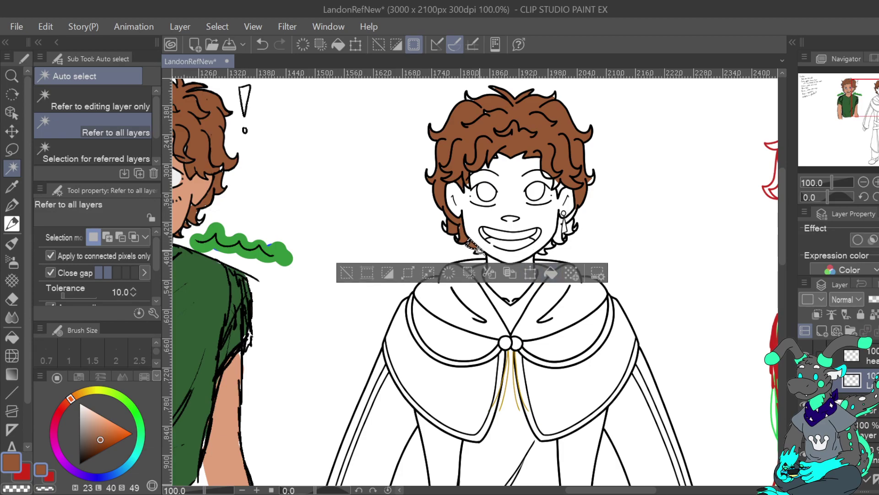
# Fill the lower curls around the jaw and behind the earring with the same brown.
pyautogui.click(552, 243)
pyautogui.click(626, 273)
pyautogui.click(545, 250)
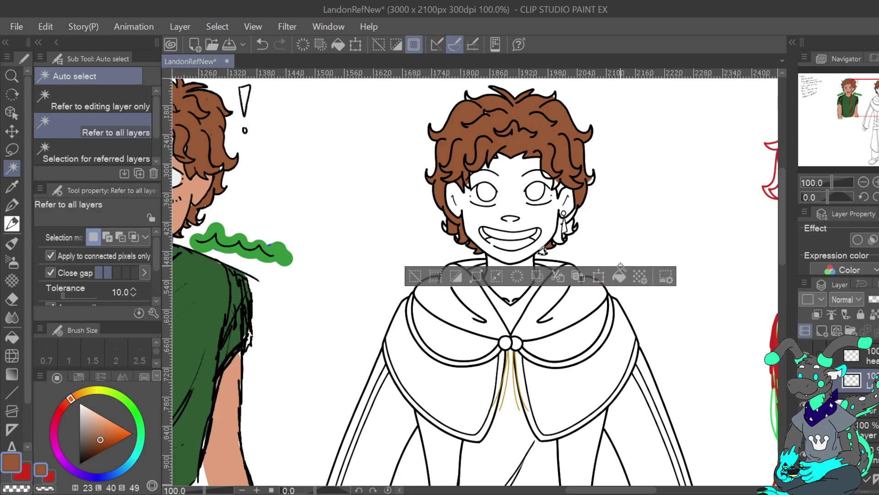
pyautogui.click(563, 227)
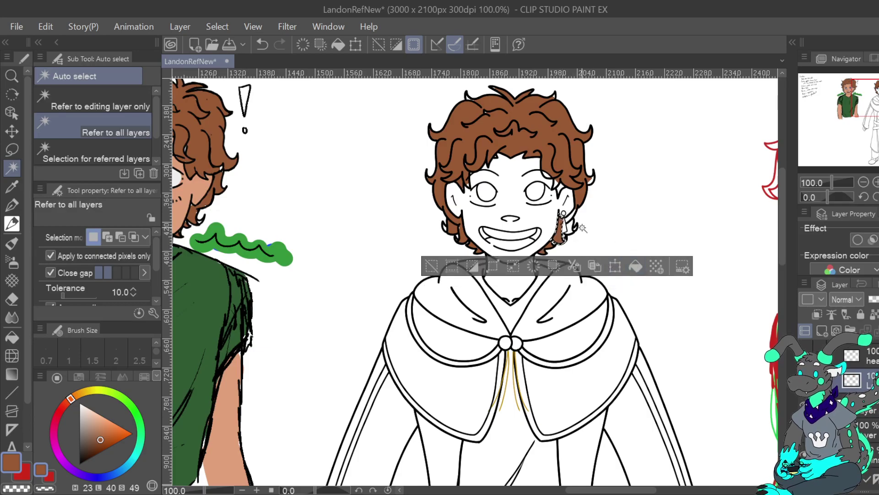
pyautogui.click(567, 220)
pyautogui.click(570, 226)
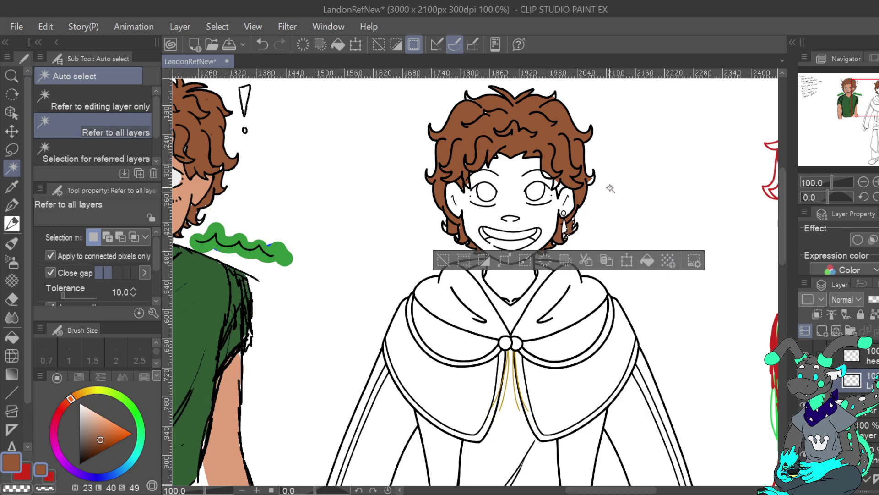
# Fill the remaining small hair strands at the temple, crown and outer curl tips with brown and clear the selection.
pyautogui.click(557, 184)
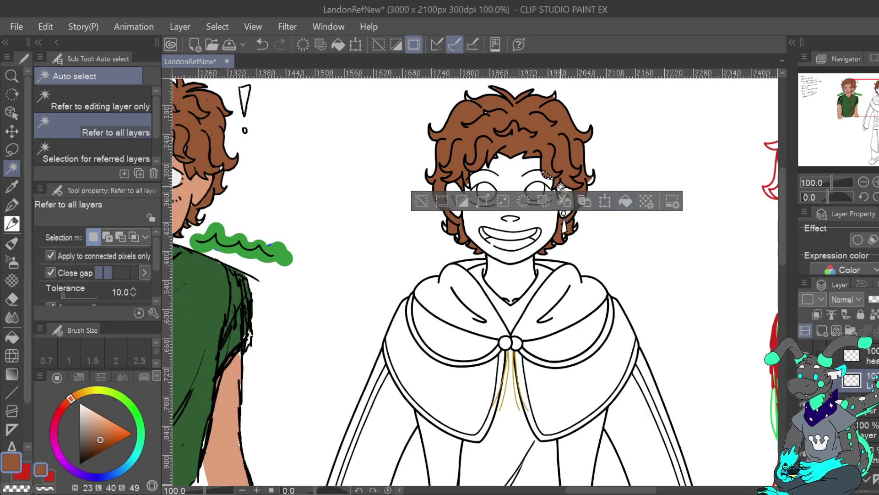
pyautogui.click(563, 184)
pyautogui.click(591, 177)
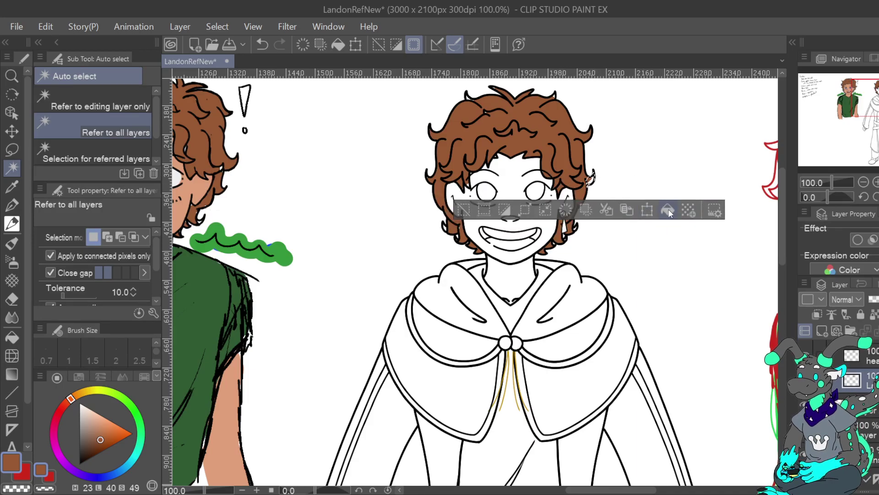
pyautogui.click(467, 97)
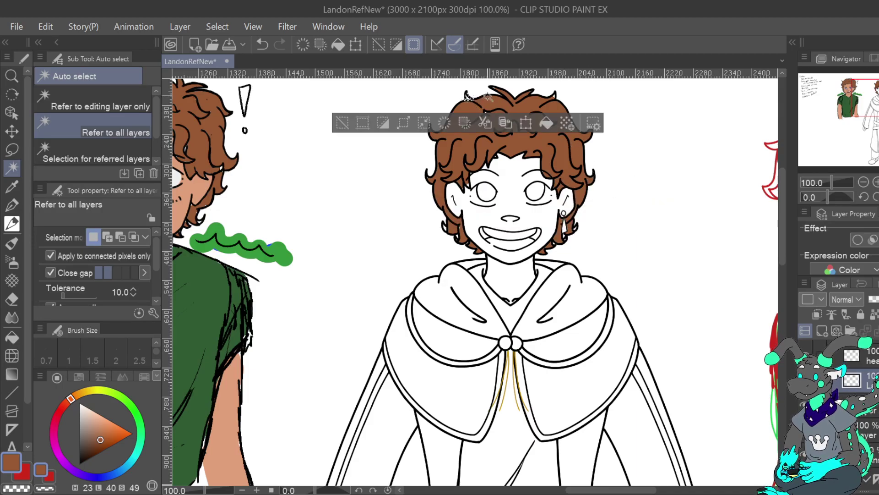
pyautogui.click(447, 226)
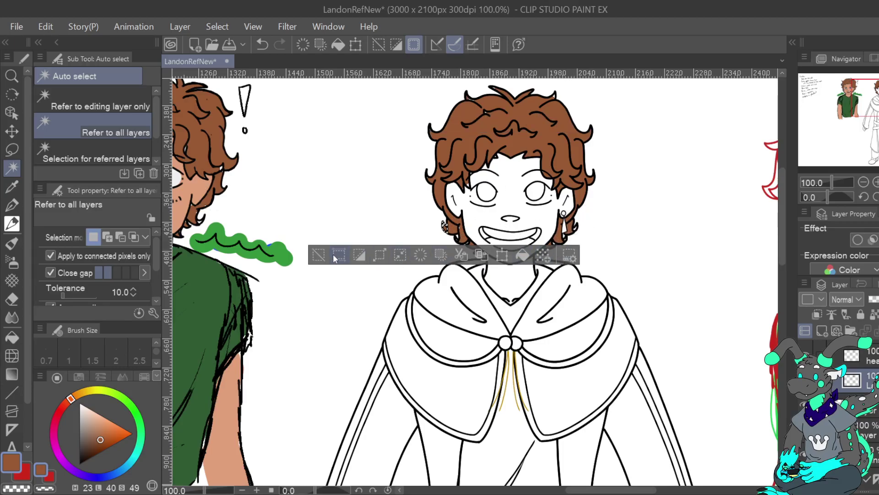
pyautogui.hotkey('ctrl', 'd')
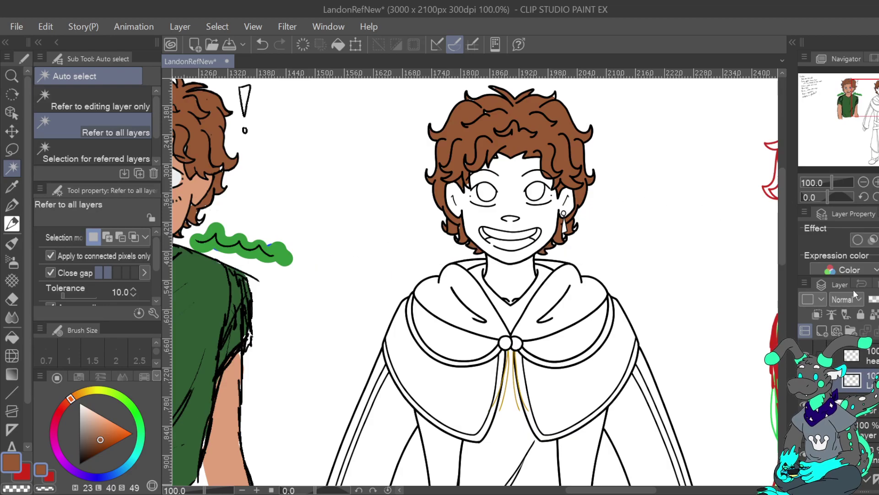
# Show the colored sketch temporarily, sample the skin tone from the face, and hide the sketch again.
pyautogui.scroll(-3, 857, 394)
pyautogui.scroll(-2, 856, 394)
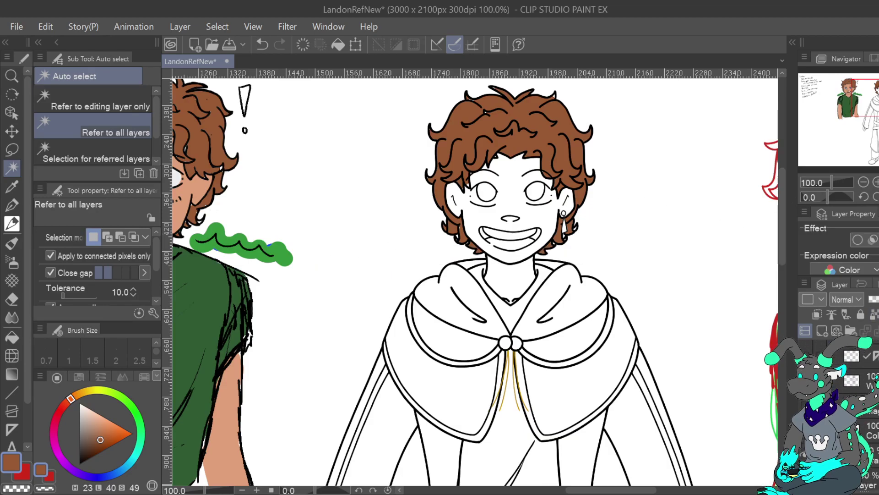
pyautogui.click(805, 431)
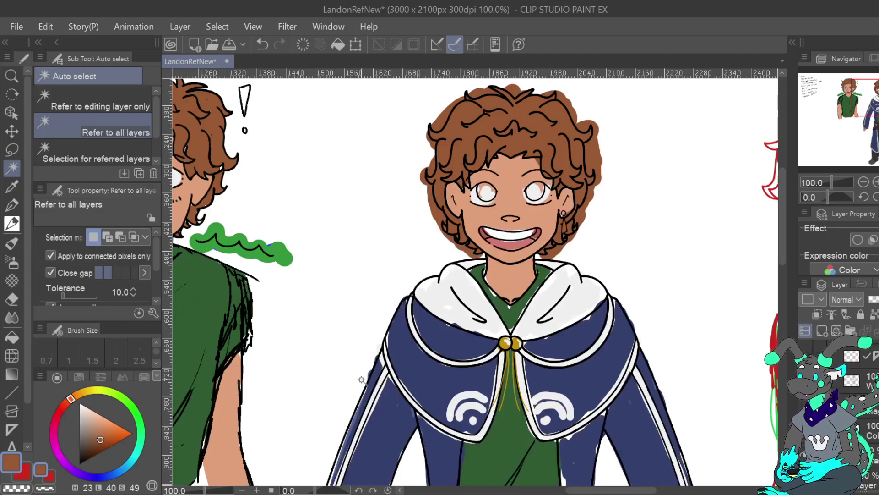
pyautogui.click(12, 187)
pyautogui.click(512, 202)
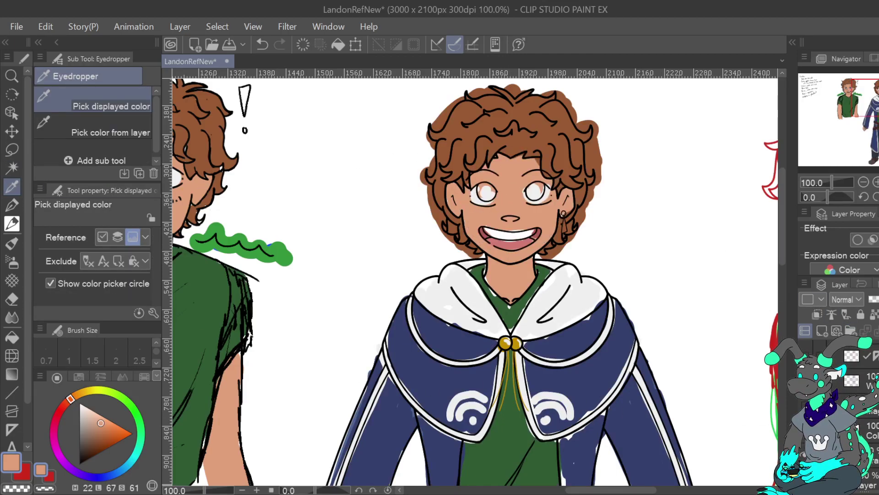
pyautogui.click(804, 431)
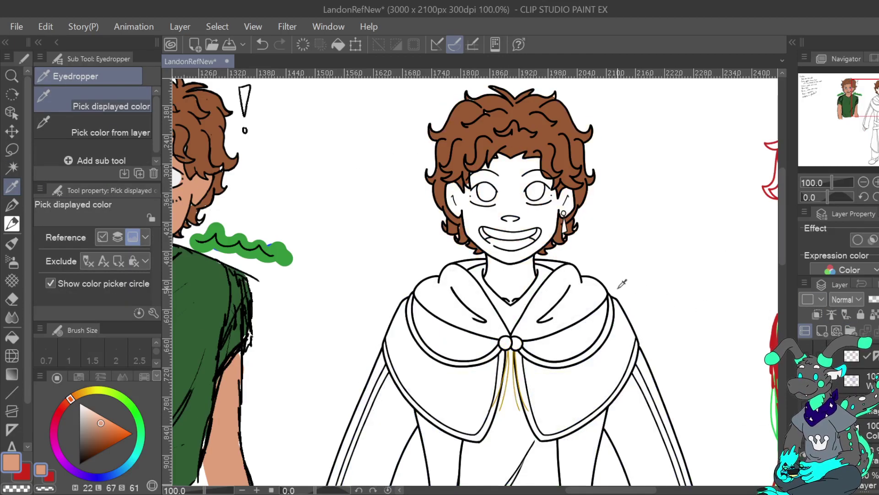
# Auto-select the face and the neck of the front-facing line art and fill both with the sampled skin tone.
pyautogui.click(12, 168)
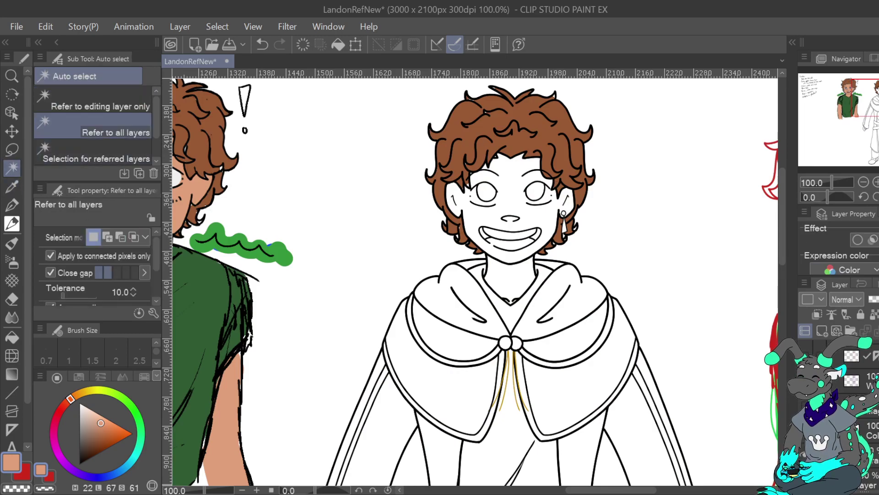
pyautogui.scroll(3, 852, 403)
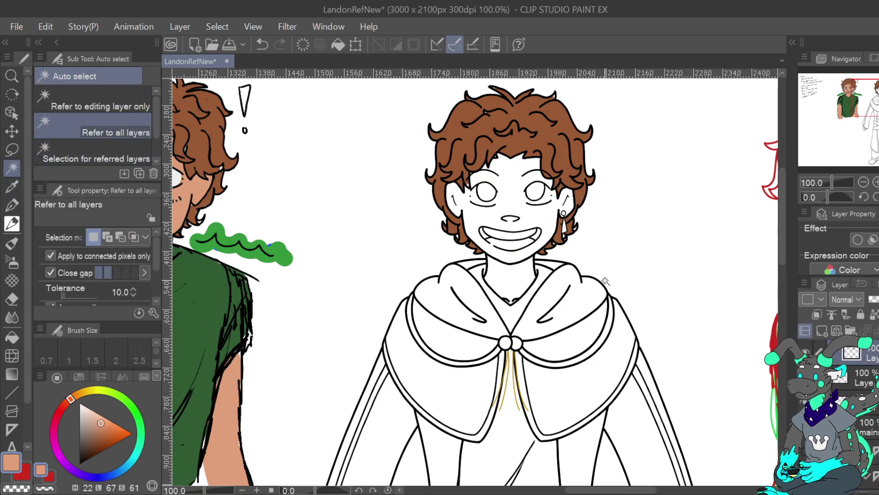
pyautogui.click(537, 218)
pyautogui.click(588, 285)
pyautogui.click(521, 271)
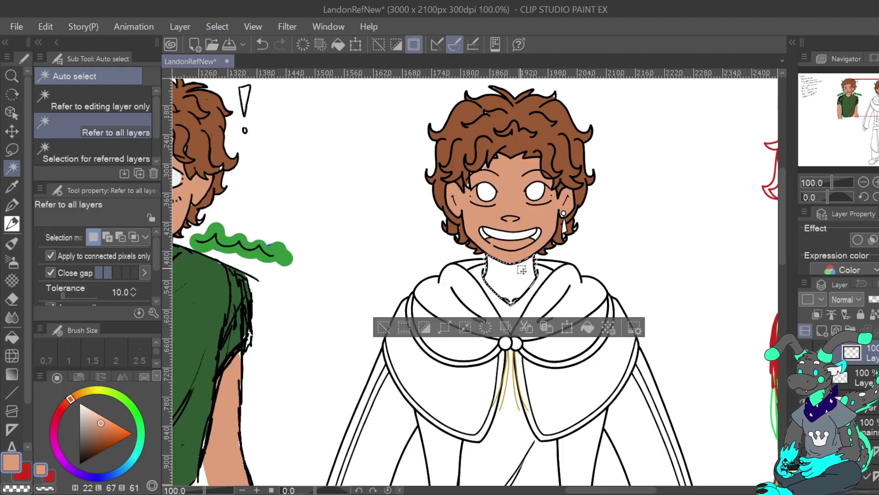
pyautogui.click(587, 327)
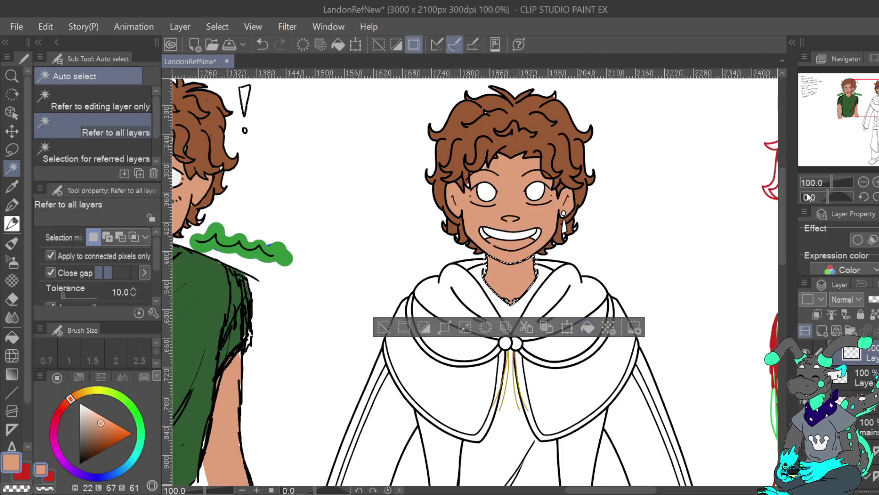
# Fill the thumb and each finger of the hand nearest the green-shirted bust with the skin tone.
pyautogui.moveTo(877, 98); pyautogui.dragTo(862, 128)
pyautogui.click(372, 311)
pyautogui.click(457, 356)
pyautogui.click(387, 317)
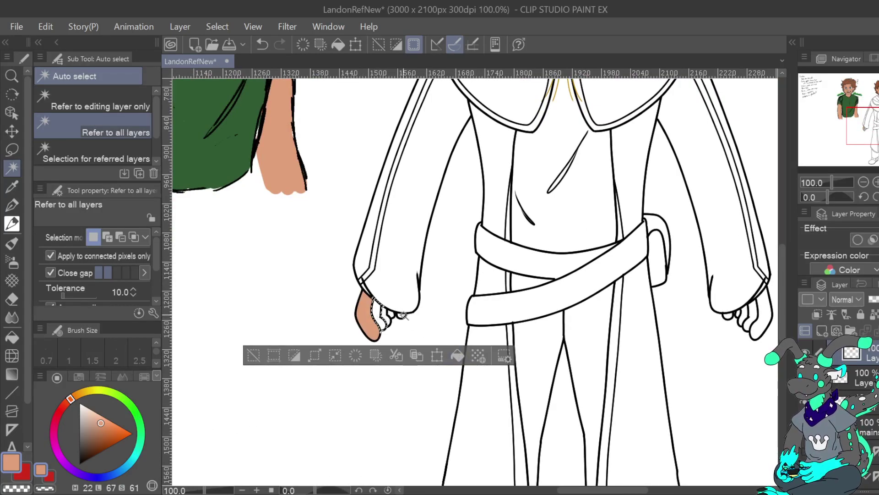
pyautogui.click(457, 355)
pyautogui.click(389, 315)
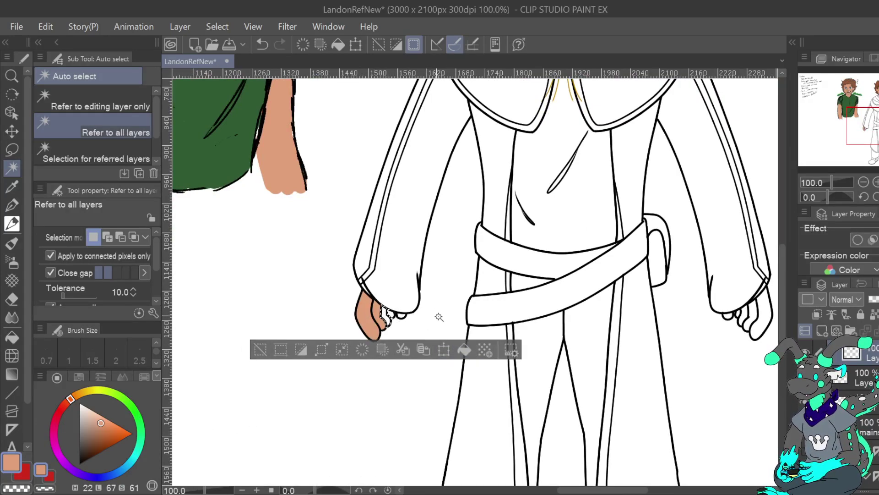
pyautogui.click(465, 349)
pyautogui.click(401, 316)
pyautogui.click(480, 340)
# Fill each finger and the thumb of the other hand with the skin tone and clear the selection.
pyautogui.click(729, 315)
pyautogui.click(721, 347)
pyautogui.click(736, 313)
pyautogui.click(728, 340)
pyautogui.click(749, 314)
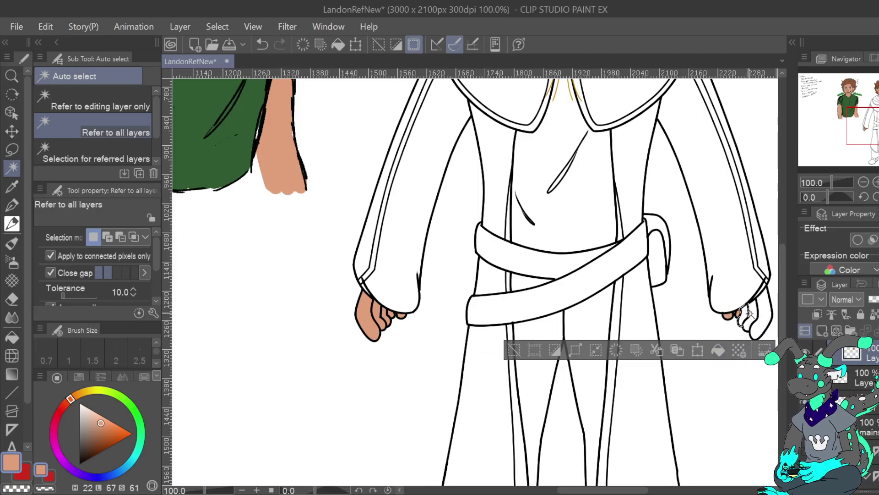
pyautogui.click(724, 351)
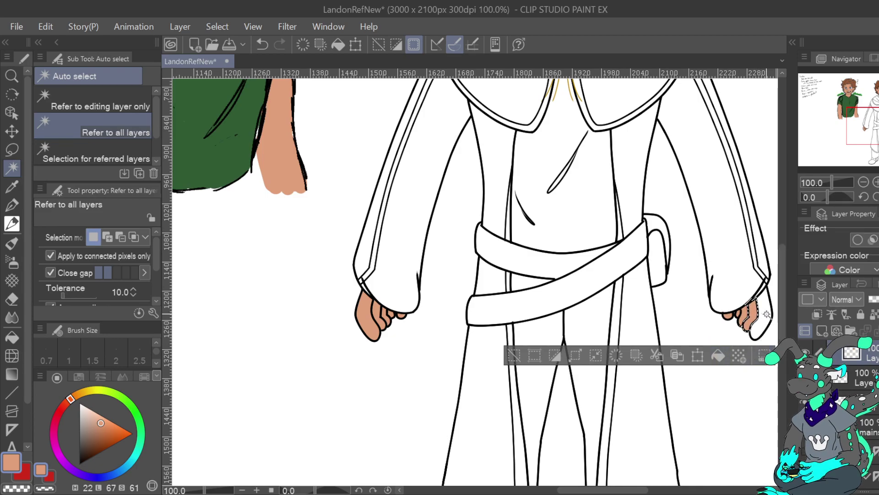
pyautogui.click(761, 316)
pyautogui.click(725, 365)
pyautogui.moveTo(687, 367); pyautogui.dragTo(618, 481)
pyautogui.moveTo(504, 321)
pyautogui.mouseDown()
pyautogui.moveTo(494, 432)
pyautogui.moveTo(493, 107)
pyautogui.mouseUp()
pyautogui.scroll(10, 470, 276)
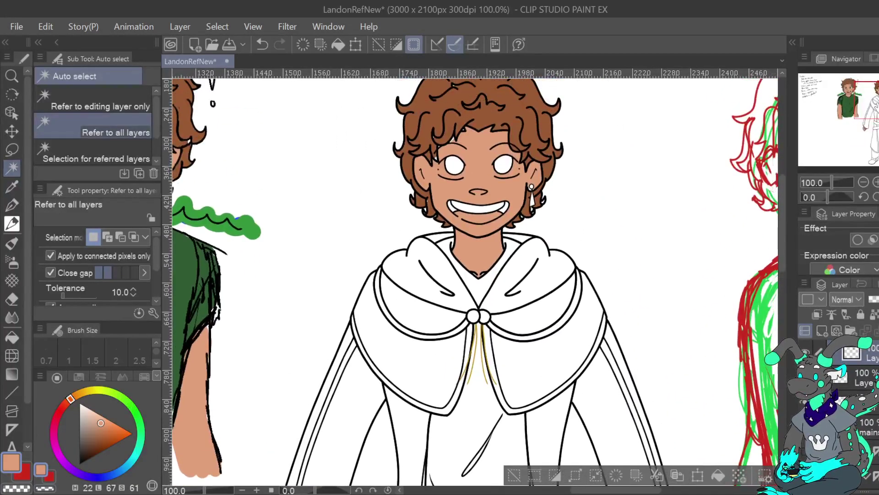
pyautogui.click(525, 478)
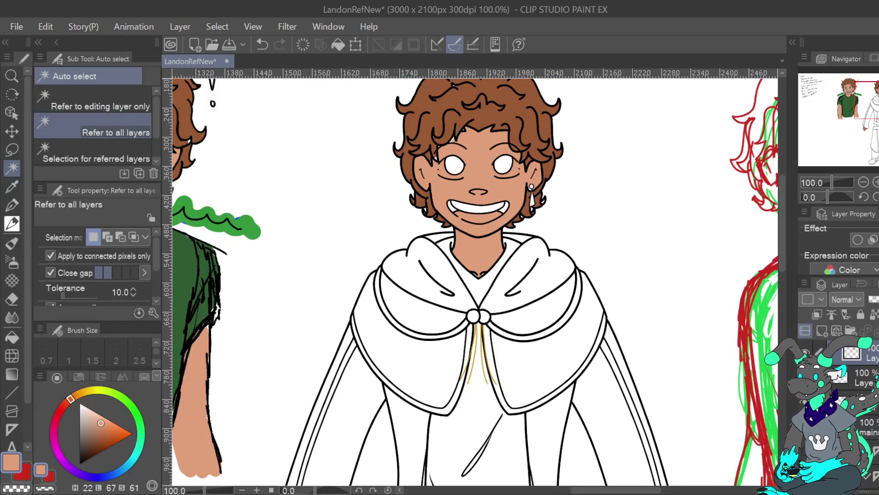
# Show the colored sketch and sample the white of the teeth as the drawing color.
pyautogui.click(805, 422)
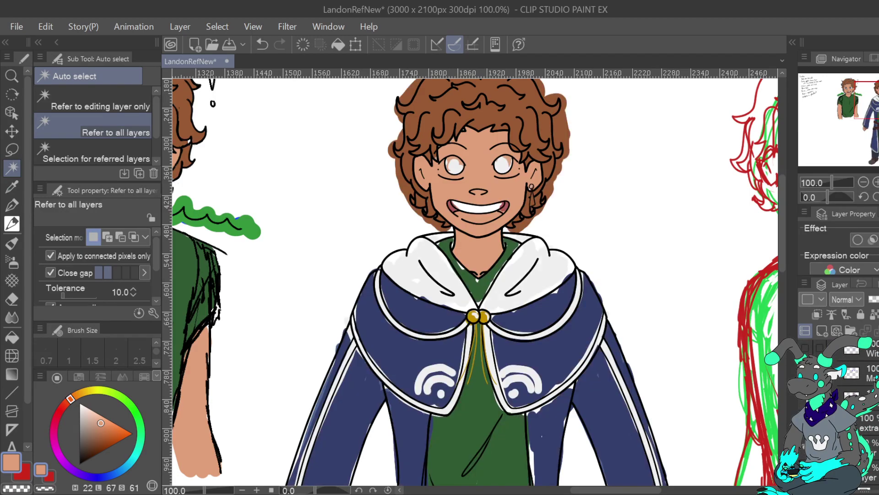
pyautogui.click(805, 422)
pyautogui.click(805, 423)
pyautogui.press('i')
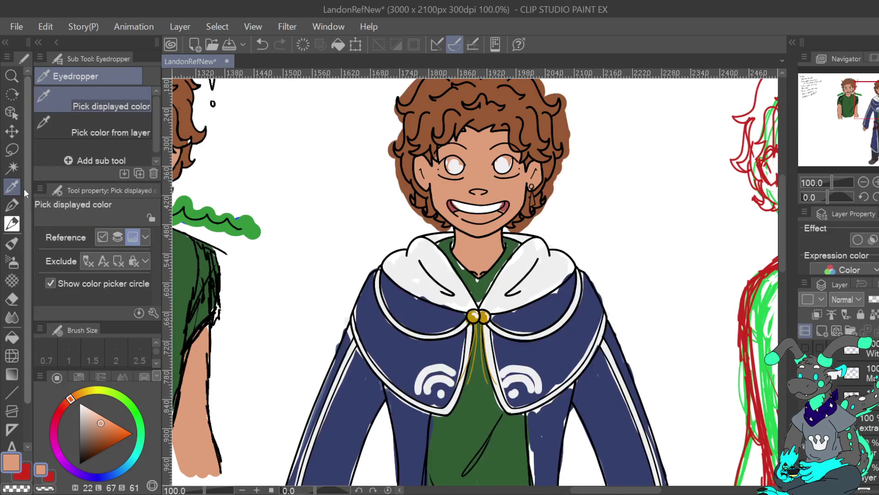
pyautogui.click(469, 206)
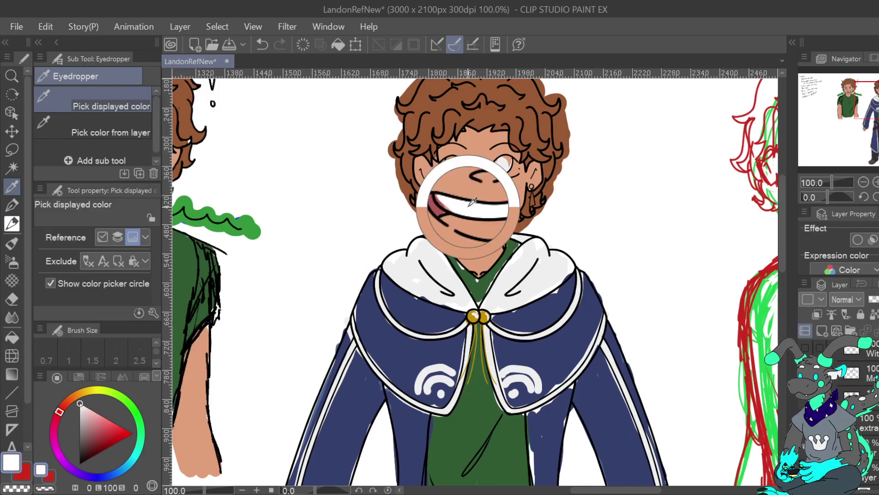
pyautogui.click(12, 168)
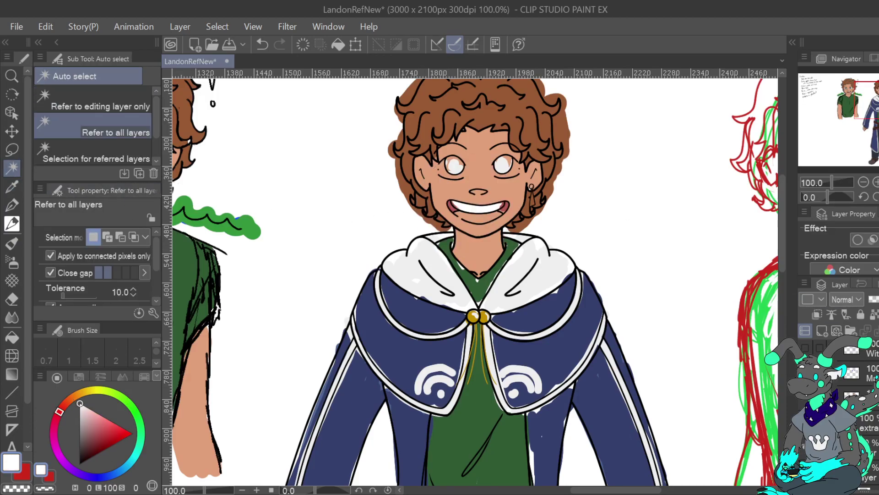
# Hide the colored sketch and fill the teeth of the front-facing line art with the sampled white.
pyautogui.click(806, 446)
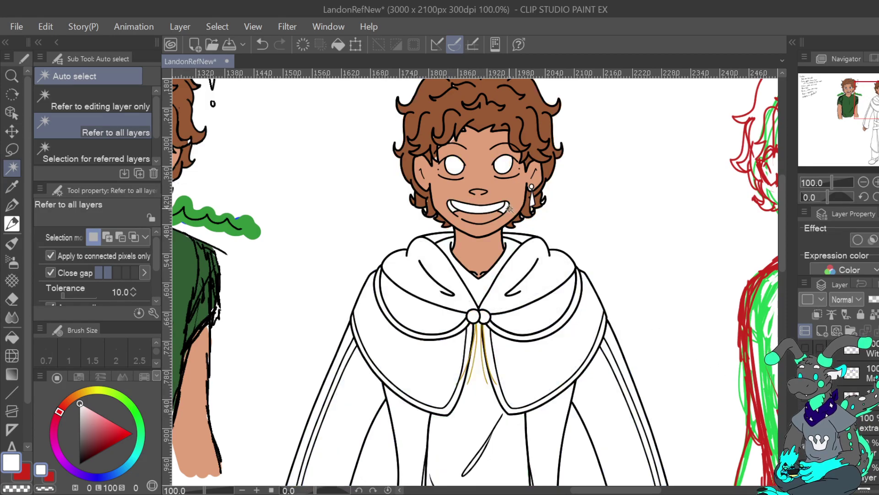
pyautogui.click(496, 211)
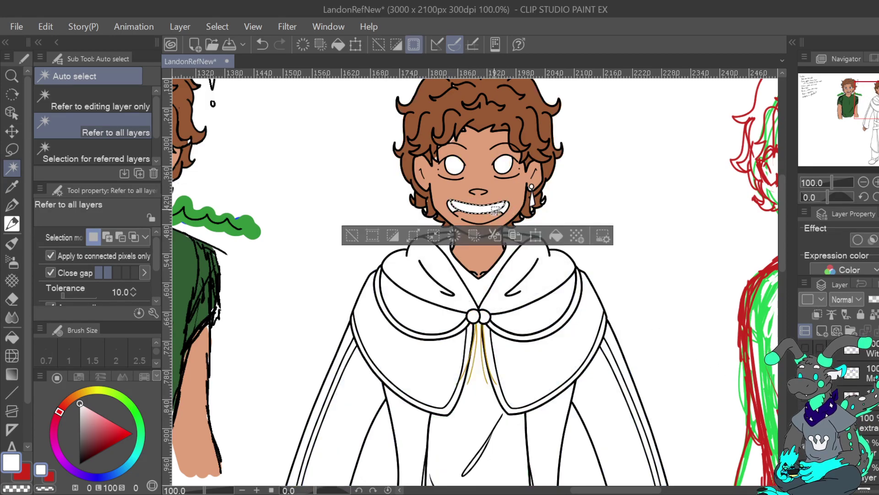
pyautogui.click(494, 235)
# Sample the gold of the cloak clasp from the colored sketch, fill both clasp beads with it and clear the selection.
pyautogui.click(805, 471)
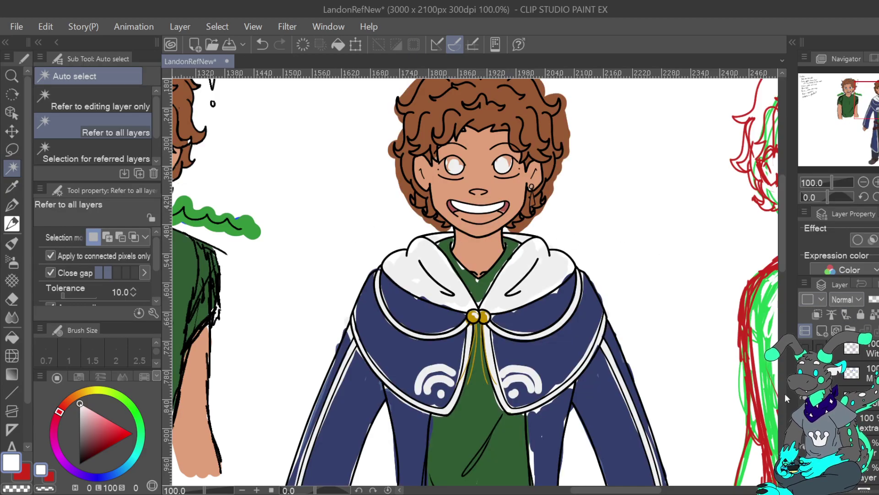
pyautogui.click(12, 187)
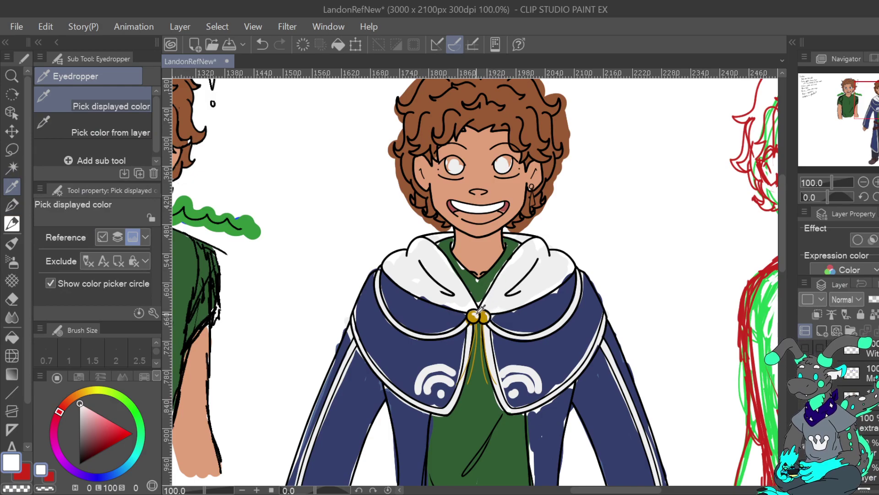
pyautogui.click(478, 314)
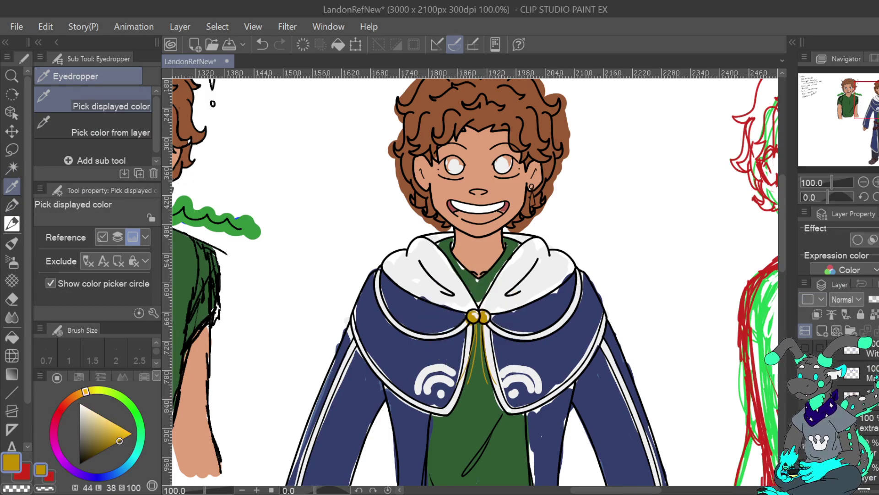
pyautogui.click(805, 397)
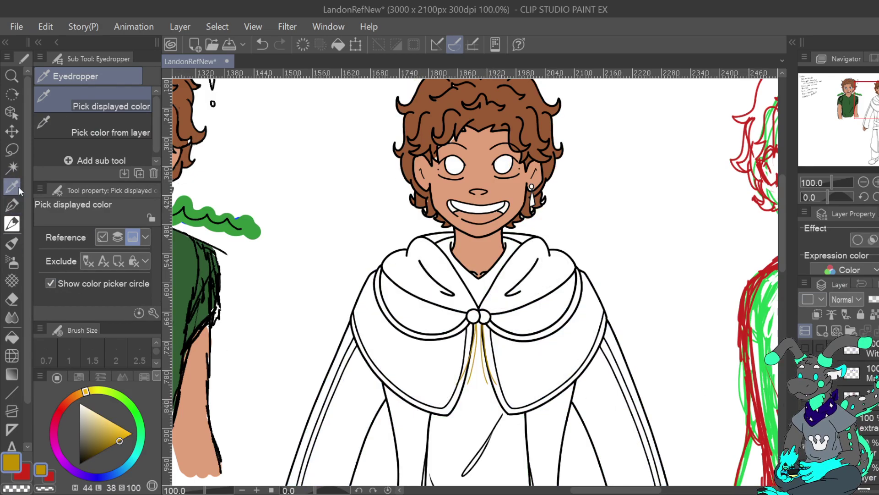
pyautogui.click(12, 168)
pyautogui.click(473, 316)
pyautogui.click(550, 349)
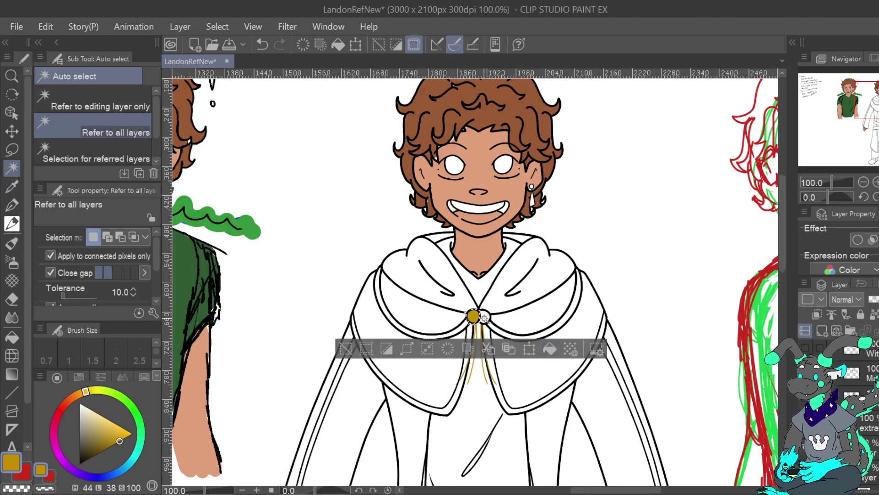
pyautogui.click(484, 316)
pyautogui.hotkey('ctrl', 'd')
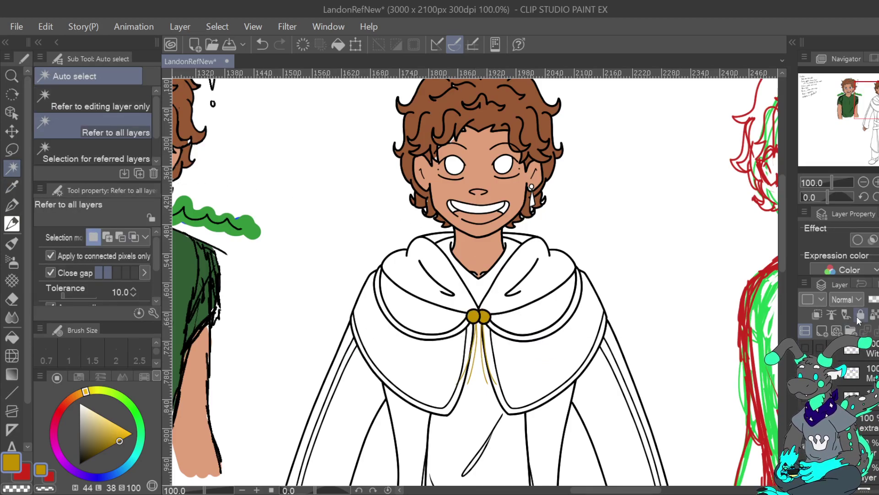
# Show the colored sketch, sample the light grey of the hood, and hide the sketch again for auto-selecting.
pyautogui.click(806, 396)
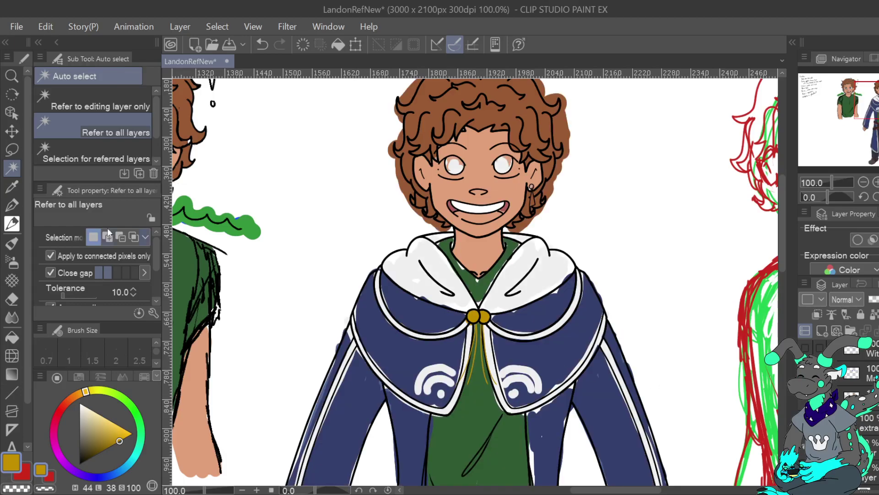
pyautogui.press('i')
pyautogui.click(440, 262)
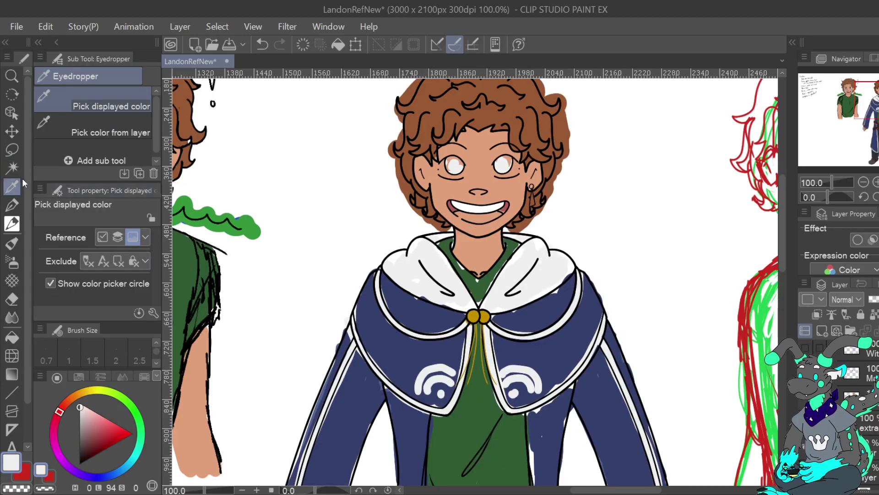
pyautogui.press('w')
pyautogui.click(806, 396)
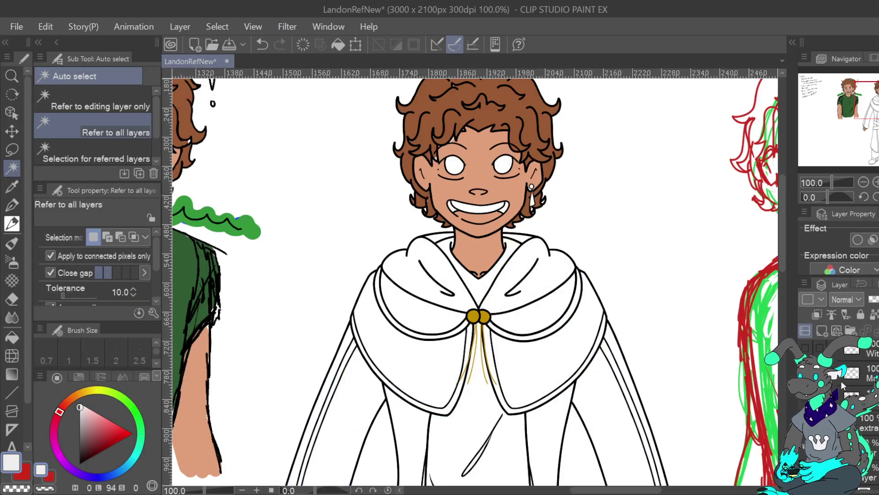
# Fill both front halves of the hood and the two narrow pieces behind the neck with the light grey.
pyautogui.click(430, 265)
pyautogui.click(541, 280)
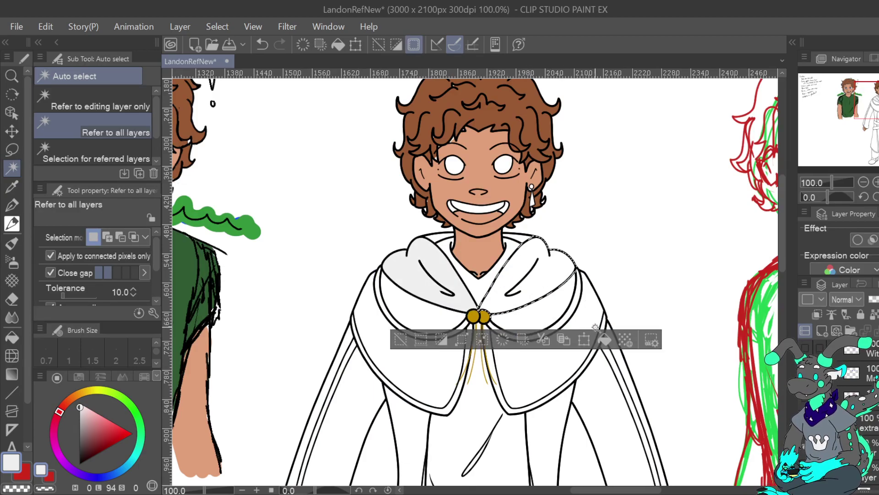
pyautogui.click(604, 339)
pyautogui.click(522, 239)
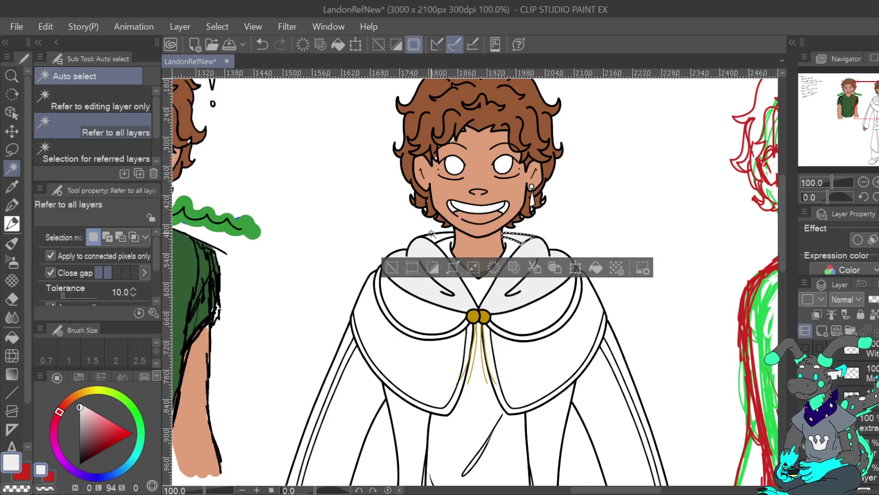
pyautogui.click(596, 273)
pyautogui.click(438, 235)
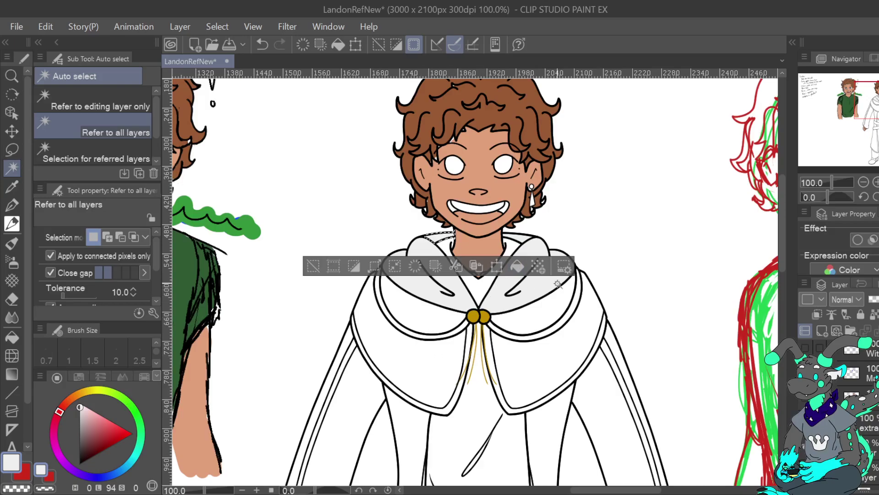
# Check the cape against the colored sketch and fill its upper and lower border trims on both sides with light grey.
pyautogui.click(806, 446)
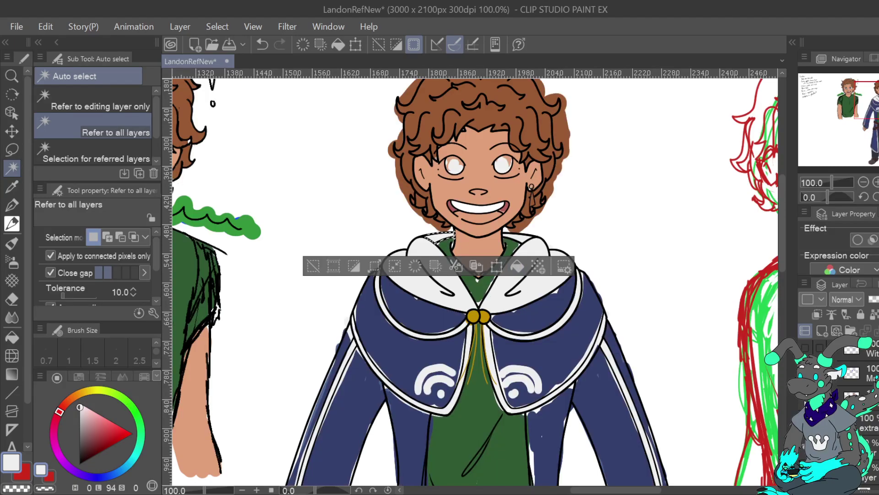
pyautogui.click(805, 446)
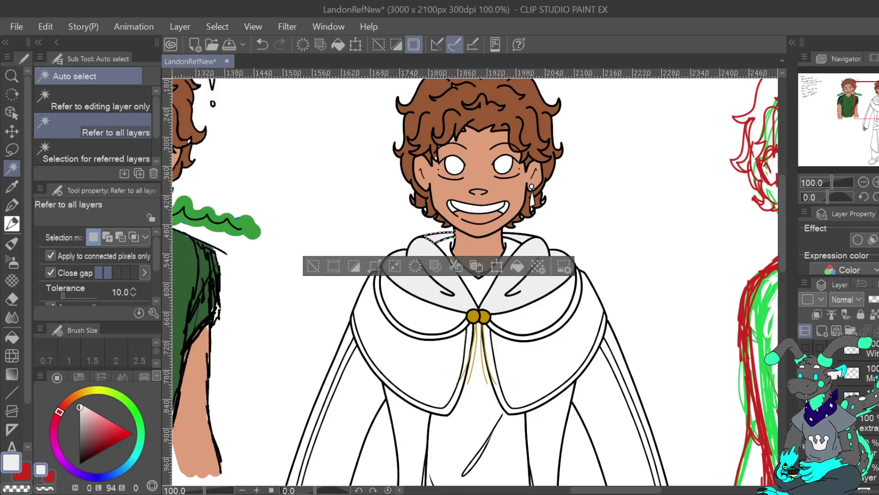
pyautogui.click(394, 322)
pyautogui.click(540, 336)
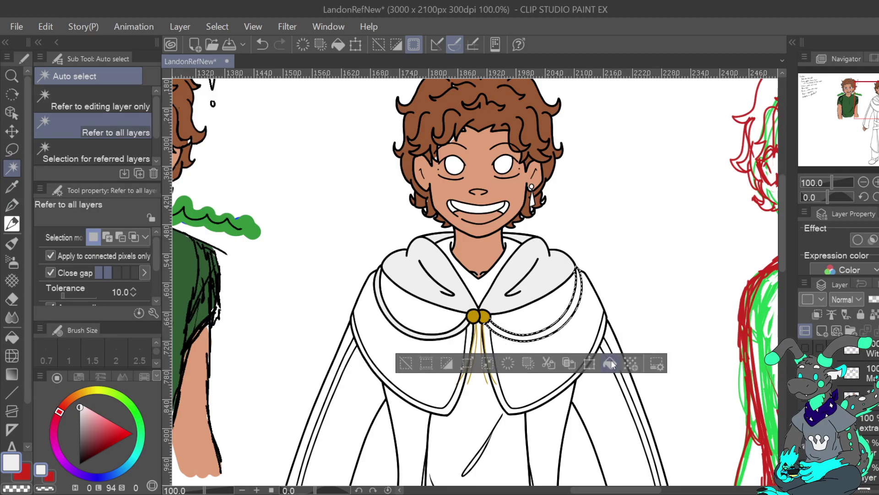
pyautogui.scroll(-5, 453, 283)
pyautogui.click(453, 283)
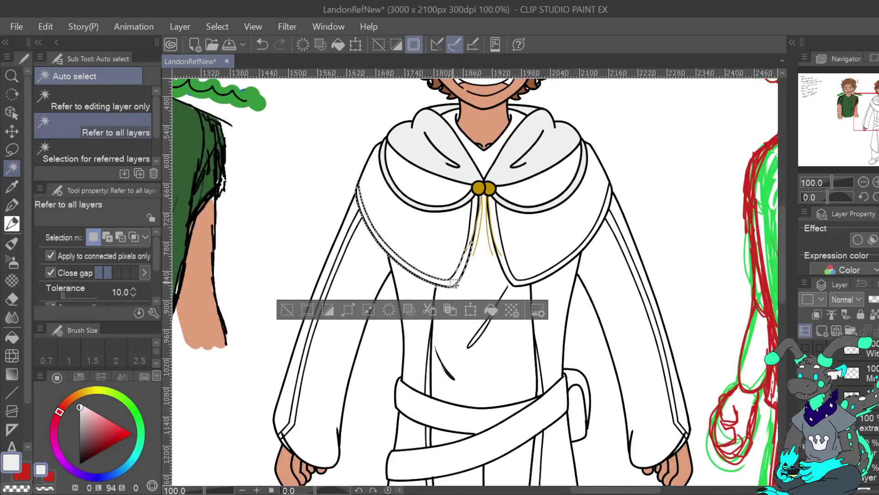
pyautogui.click(543, 277)
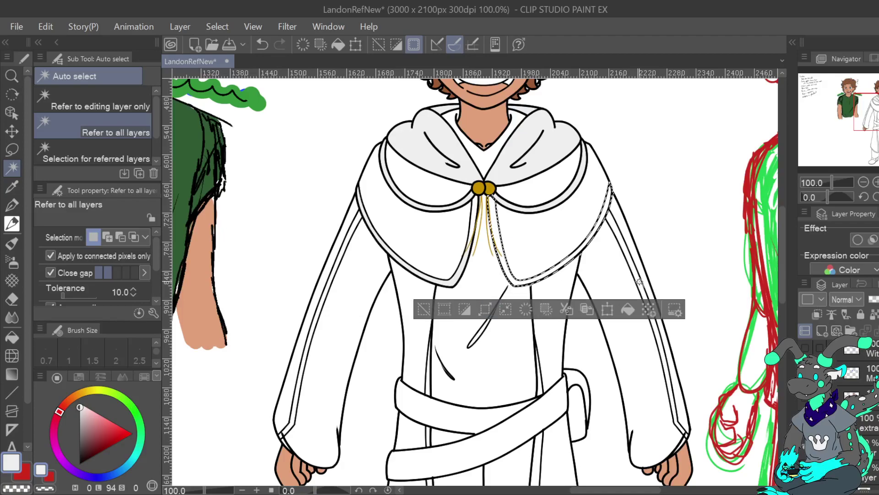
# Fill the trim stripes running down both sleeves, including the cuff tip, with light grey.
pyautogui.click(316, 324)
pyautogui.click(402, 459)
pyautogui.click(282, 435)
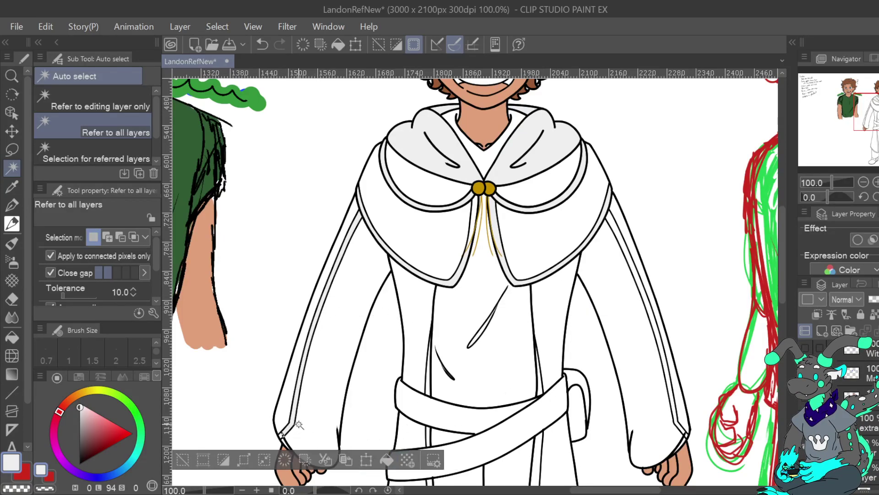
pyautogui.click(675, 380)
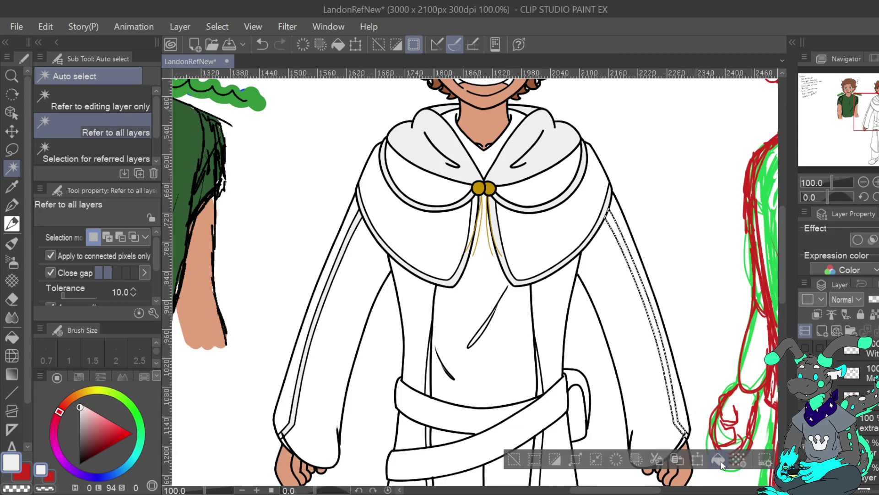
pyautogui.hotkey('alt', 'BackSpace')
# Fill the front-edge trims of the robe with light grey on both sides, above and below the belt.
pyautogui.click(430, 380)
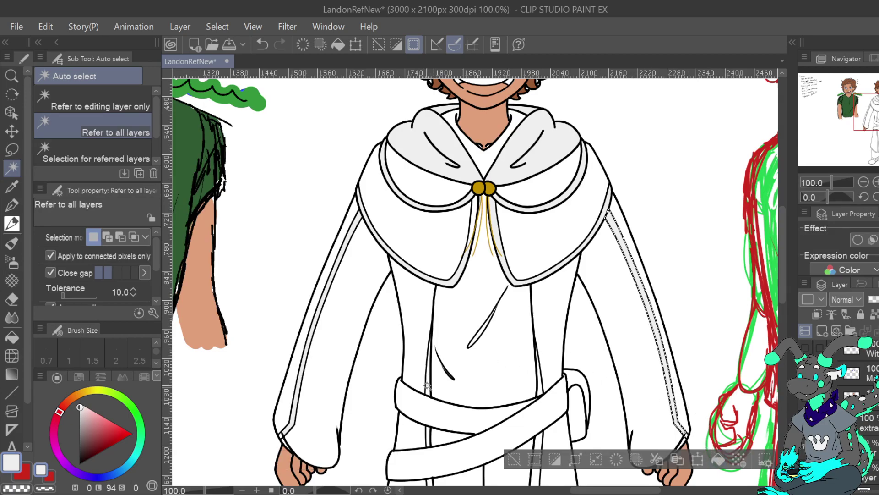
pyautogui.click(539, 388)
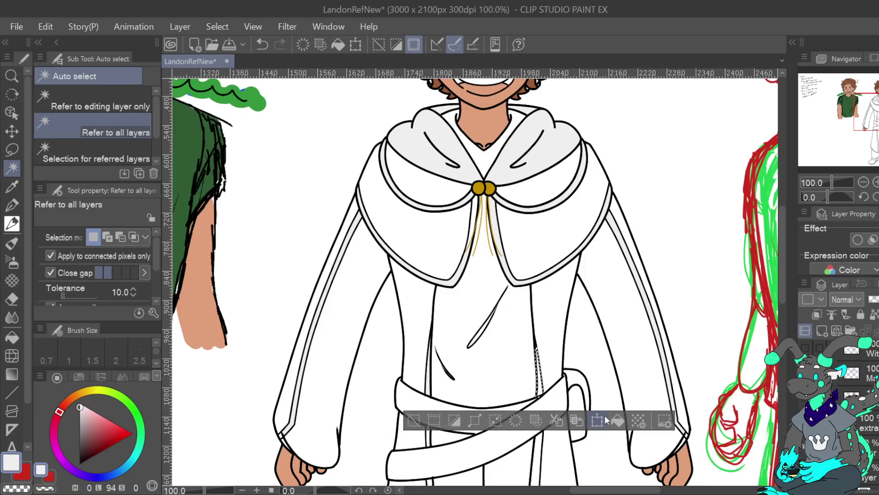
pyautogui.moveTo(871, 122); pyautogui.dragTo(869, 146)
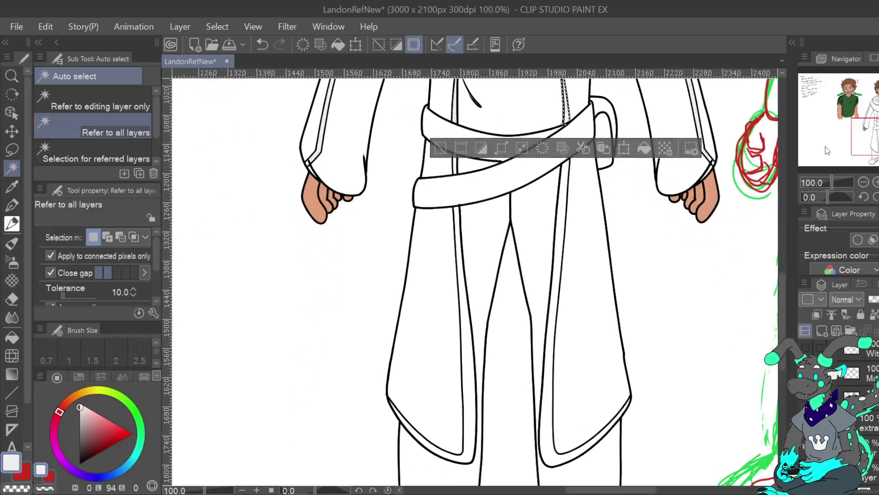
pyautogui.click(455, 164)
pyautogui.click(567, 174)
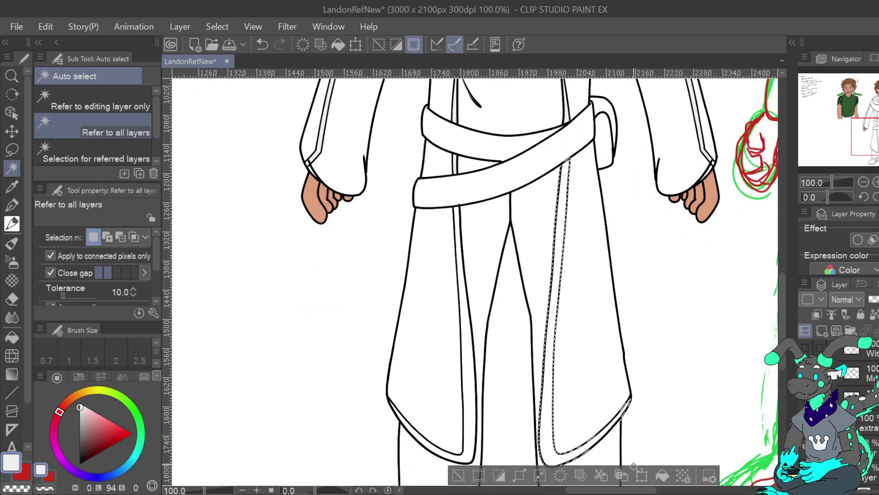
pyautogui.click(662, 475)
pyautogui.click(465, 362)
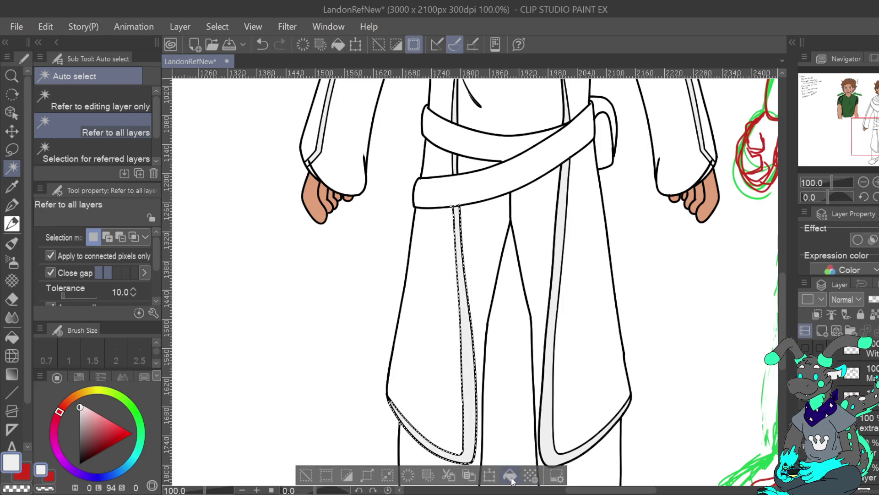
# Show the colored sketch, sample the dark green of the shirt, and hide the sketch for auto-selecting.
pyautogui.moveTo(873, 142); pyautogui.dragTo(878, 109)
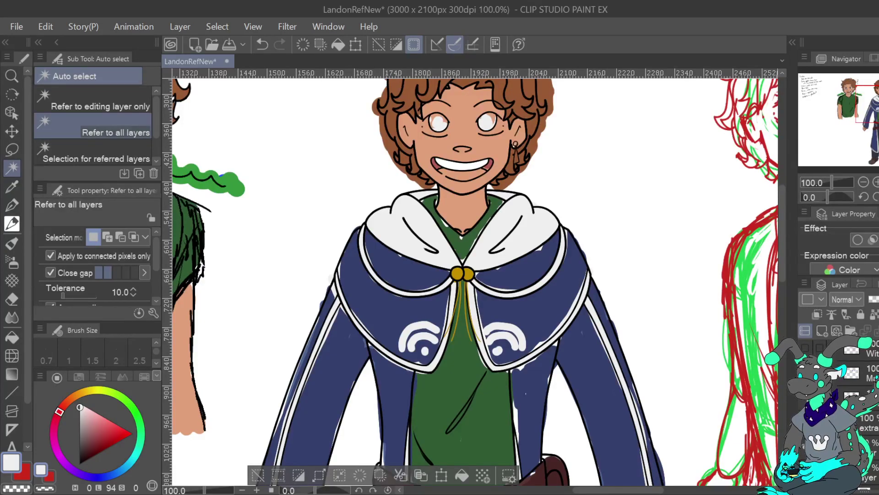
pyautogui.click(12, 186)
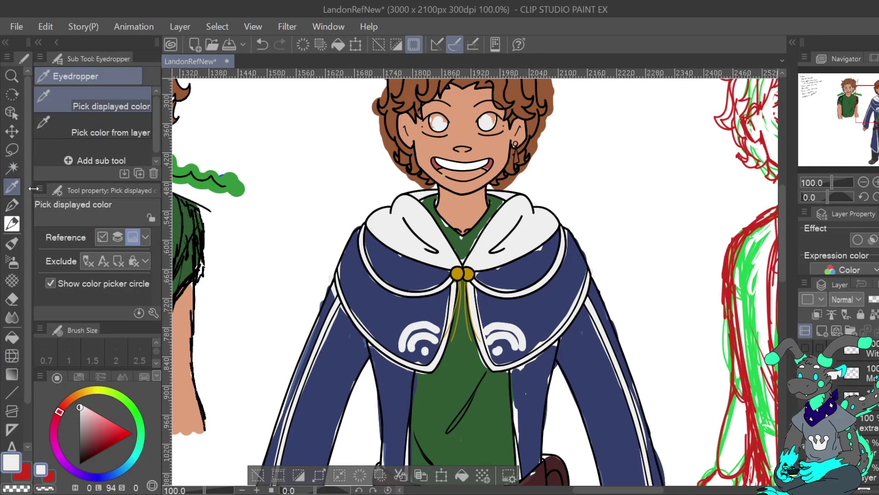
pyautogui.click(474, 368)
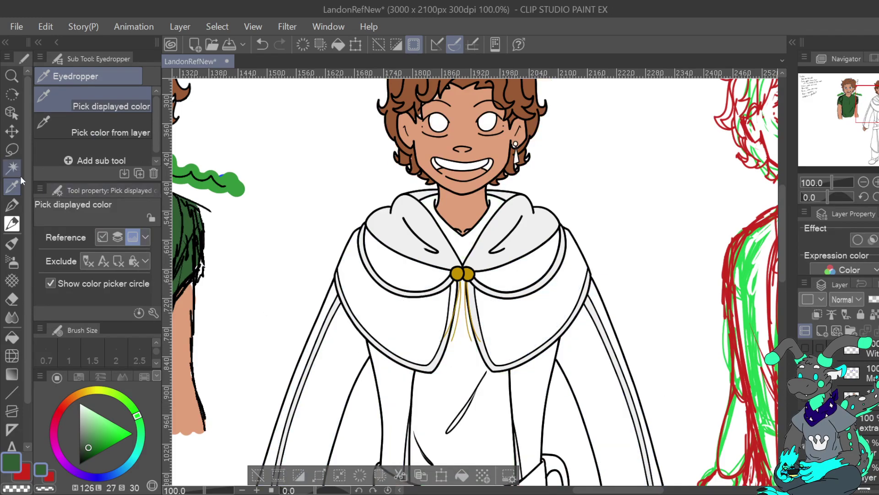
pyautogui.click(12, 168)
# Fill the shirt's neckline, torso and the gap inside the chest fold with the dark green, and clear the selection.
pyautogui.click(460, 250)
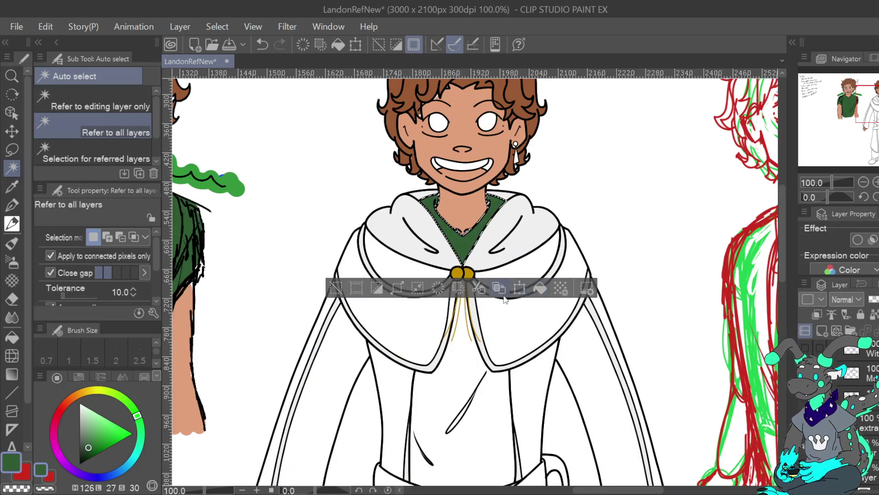
pyautogui.click(467, 344)
pyautogui.click(541, 475)
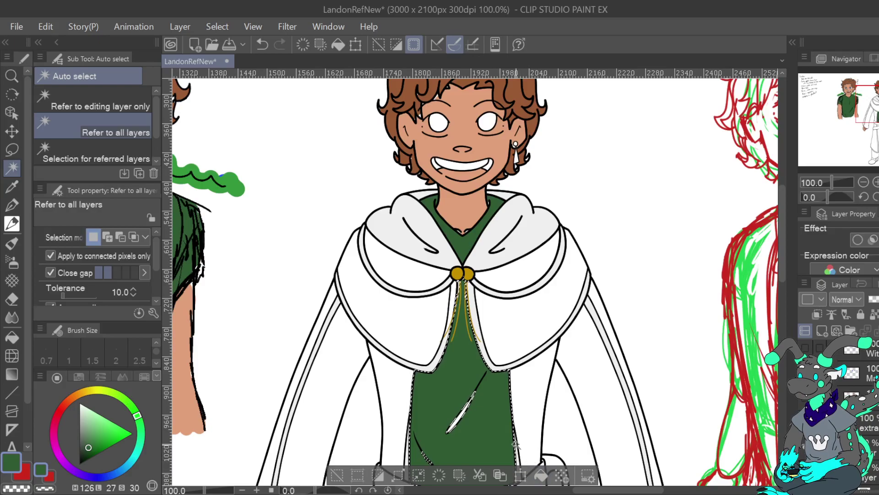
pyautogui.click(460, 414)
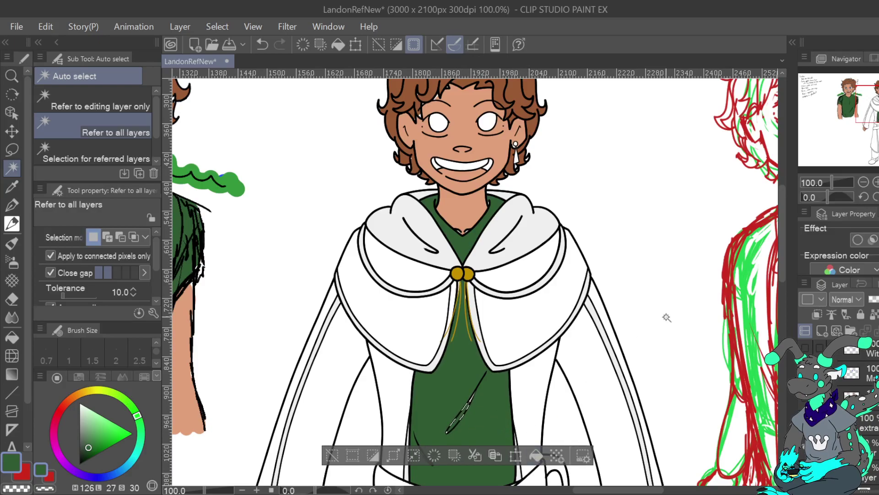
pyautogui.scroll(-5, 595, 238)
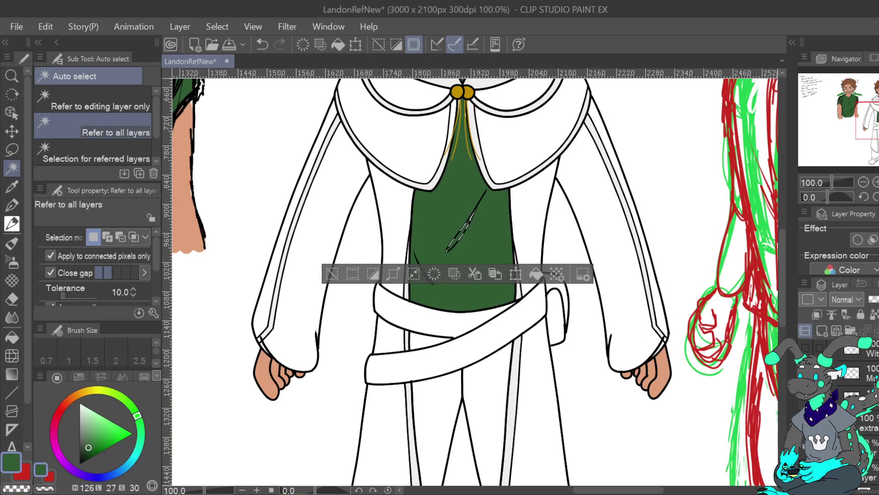
pyautogui.click(330, 274)
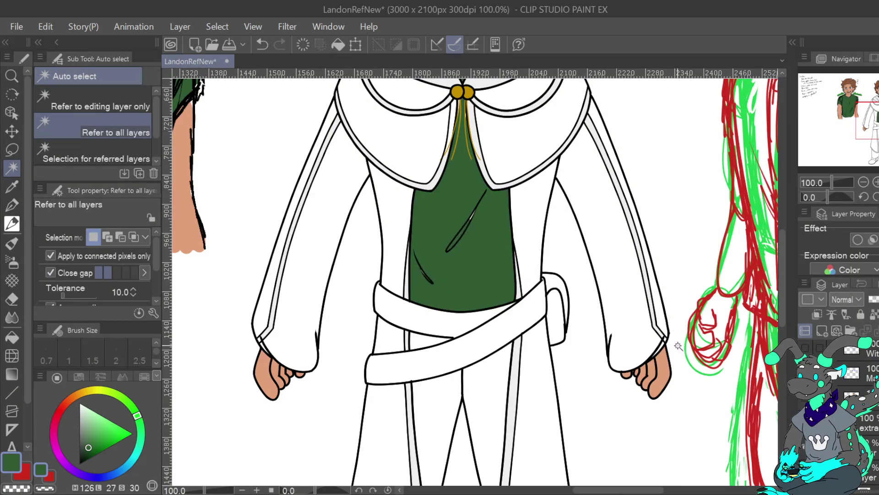
pyautogui.scroll(-5, 871, 412)
pyautogui.click(872, 408)
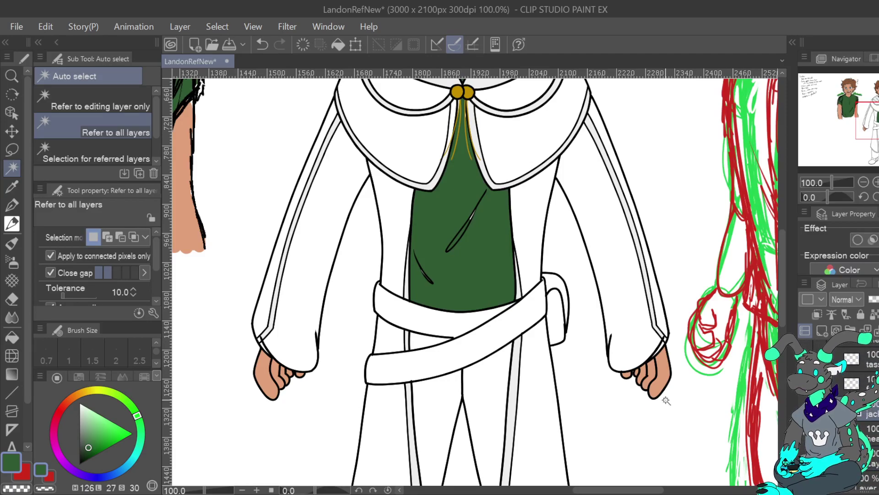
pyautogui.moveTo(88, 450); pyautogui.dragTo(65, 462)
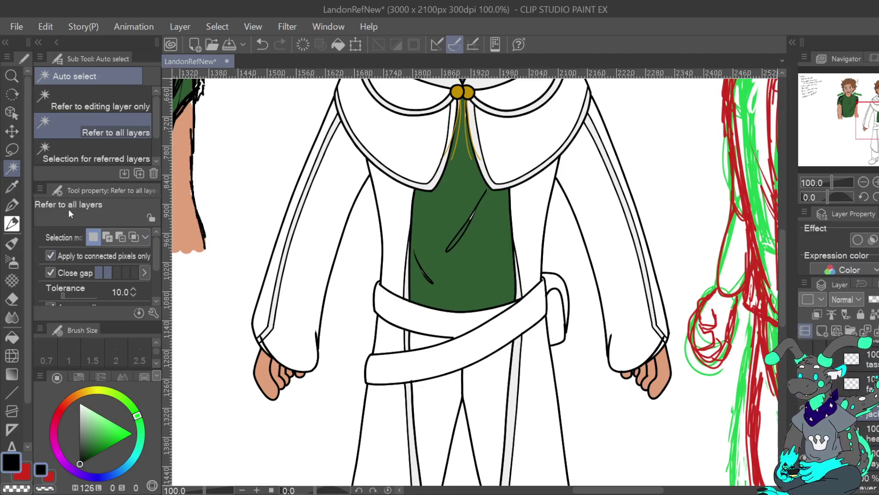
pyautogui.click(13, 206)
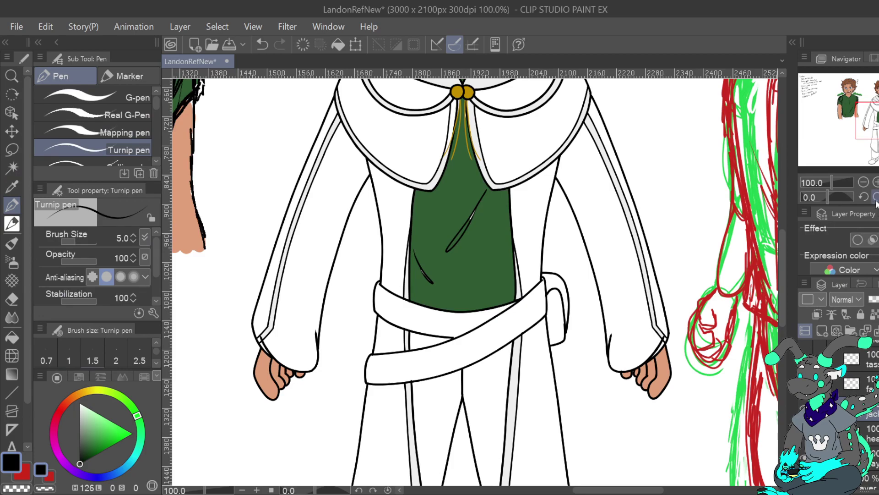
pyautogui.click(876, 198)
pyautogui.click(864, 197)
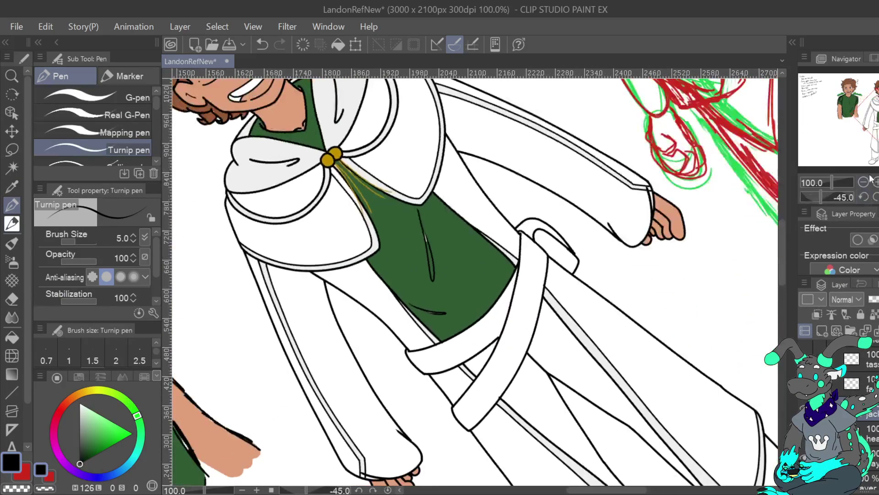
pyautogui.click(877, 181)
pyautogui.click(876, 182)
pyautogui.click(864, 182)
pyautogui.moveTo(476, 284); pyautogui.dragTo(431, 269)
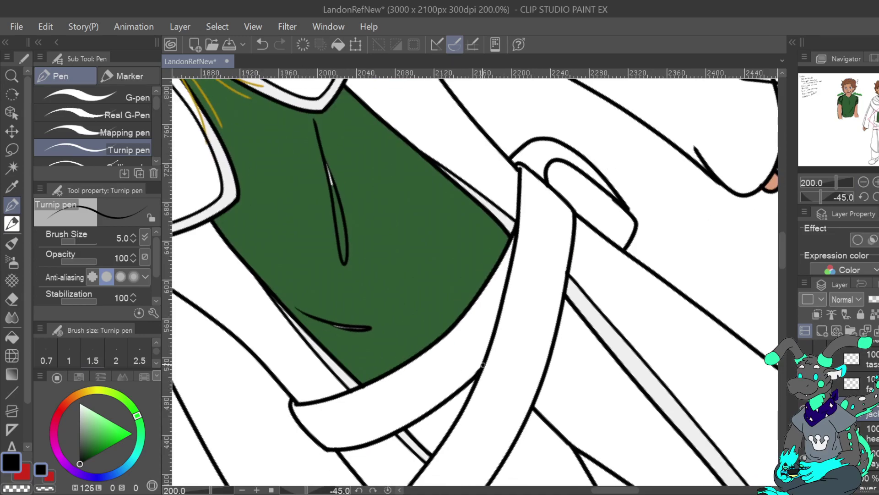
pyautogui.hotkey('ctrl', 'z')
pyautogui.hotkey('ctrl', '0')
pyautogui.hotkey('ctrl', '@')
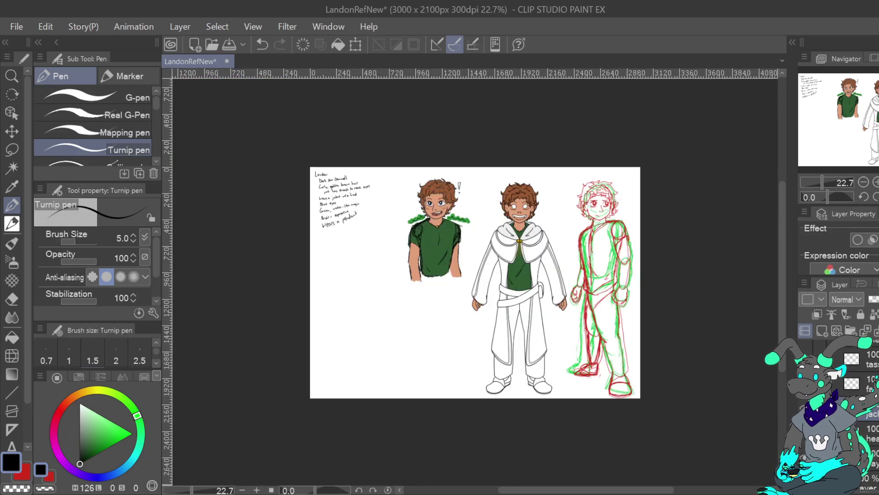
# Switch to the flat-color layer, show the colored sketch to sample the robe's dark blue, and hide the sketch.
pyautogui.hotkey('ctrl', '+')
pyautogui.hotkey('ctrl', '+')
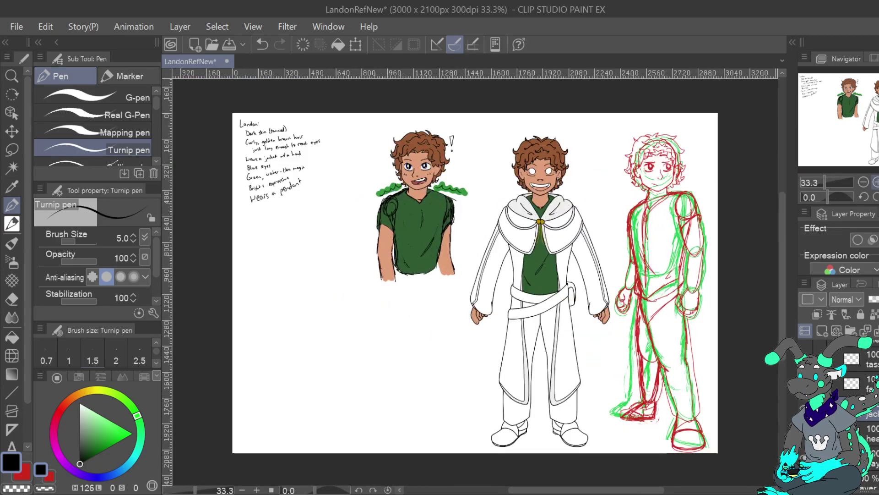
pyautogui.moveTo(522, 284); pyautogui.dragTo(461, 296)
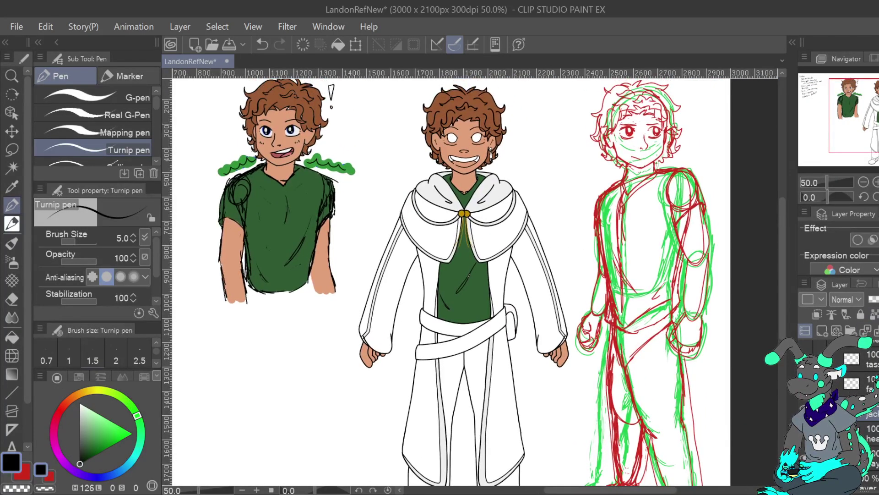
pyautogui.scroll(-3, 856, 412)
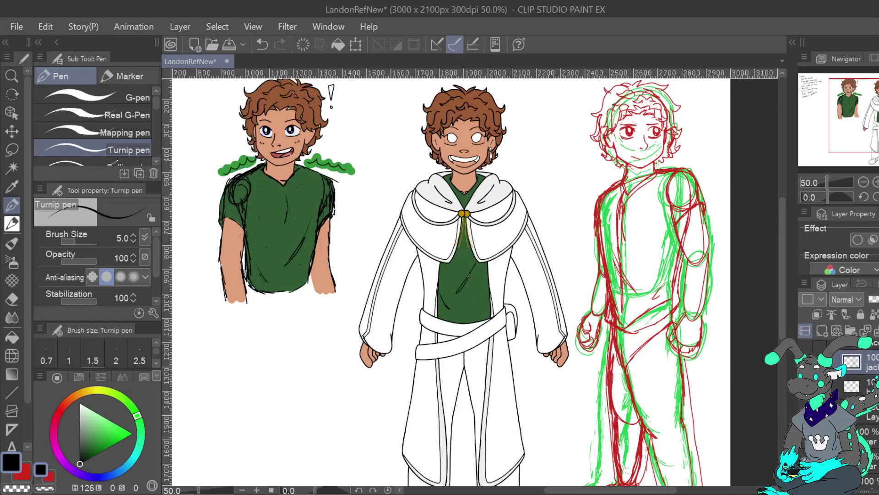
pyautogui.scroll(-2, 856, 412)
pyautogui.click(869, 421)
pyautogui.scroll(-5, 856, 413)
pyautogui.scroll(1, 857, 412)
pyautogui.click(805, 446)
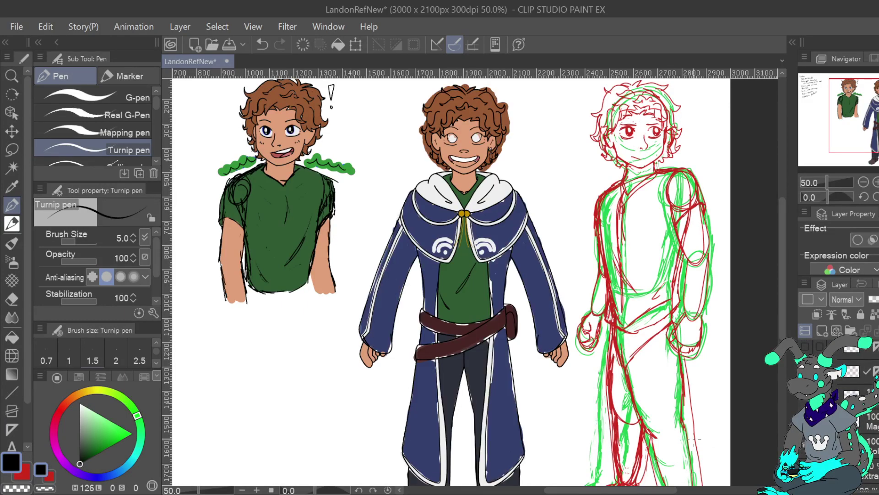
pyautogui.click(12, 186)
pyautogui.click(398, 268)
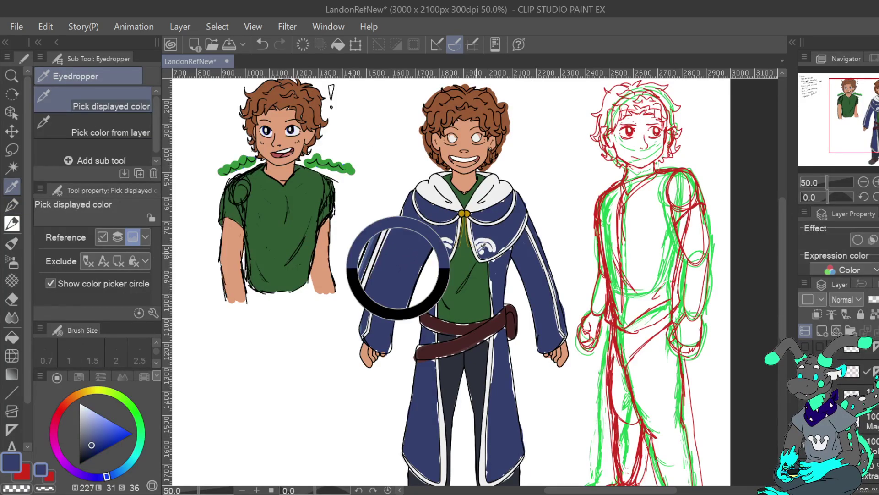
pyautogui.click(806, 389)
# Fill both parts of the sleeve and the torso panel on the viewer's left of the robe with dark blue.
pyautogui.click(12, 168)
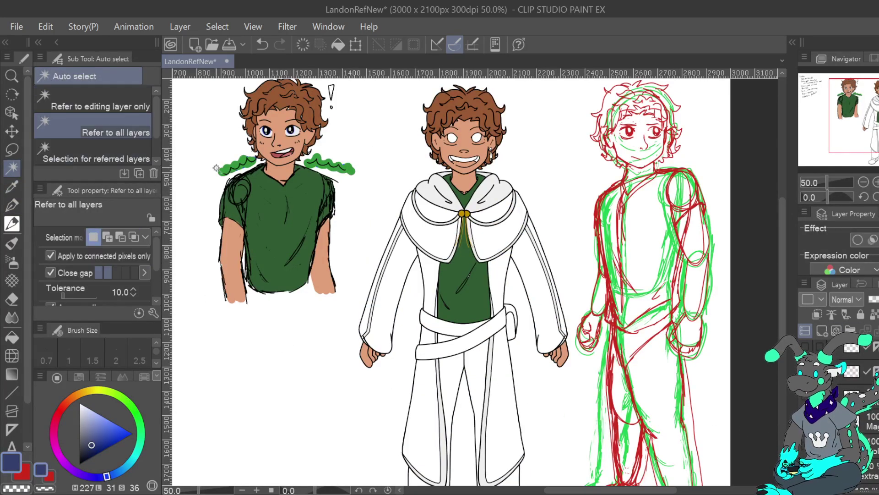
pyautogui.click(403, 270)
pyautogui.click(469, 377)
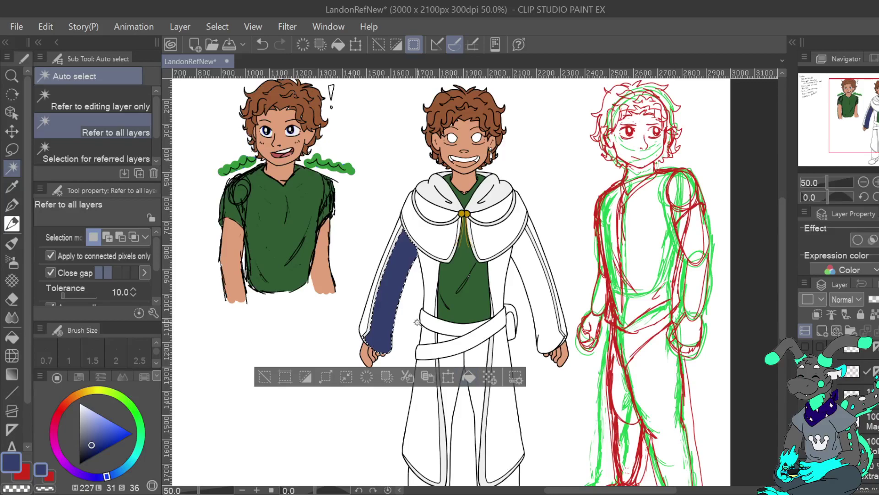
pyautogui.click(368, 314)
pyautogui.click(458, 360)
pyautogui.click(427, 272)
pyautogui.click(509, 338)
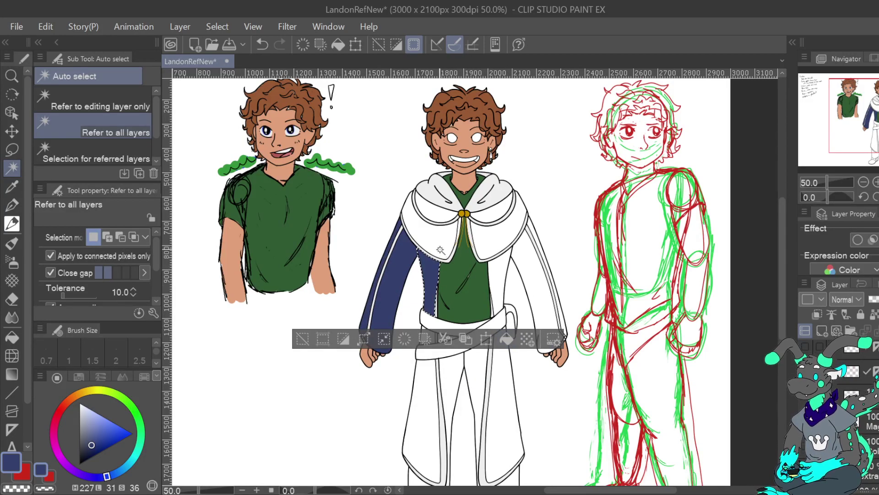
# Fill the upper and lower sections of the shoulder cape on both sides with dark blue.
pyautogui.click(431, 238)
pyautogui.click(505, 281)
pyautogui.click(455, 215)
pyautogui.click(504, 214)
pyautogui.click(568, 246)
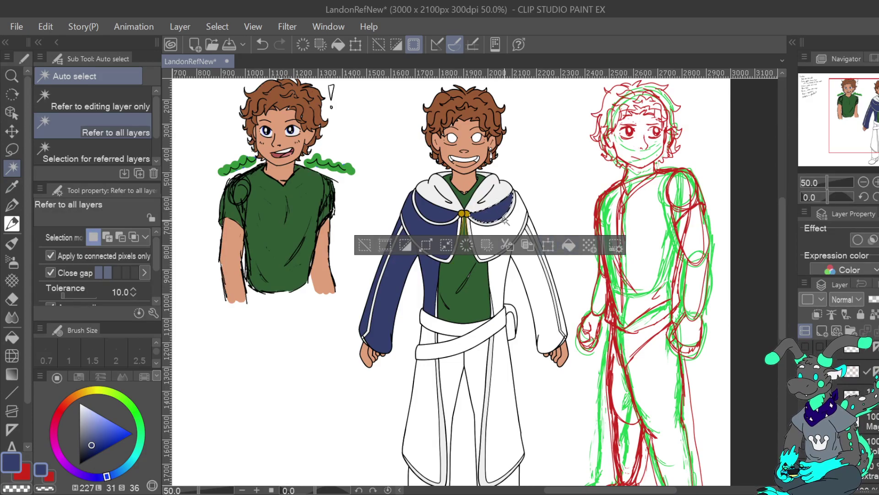
pyautogui.click(503, 235)
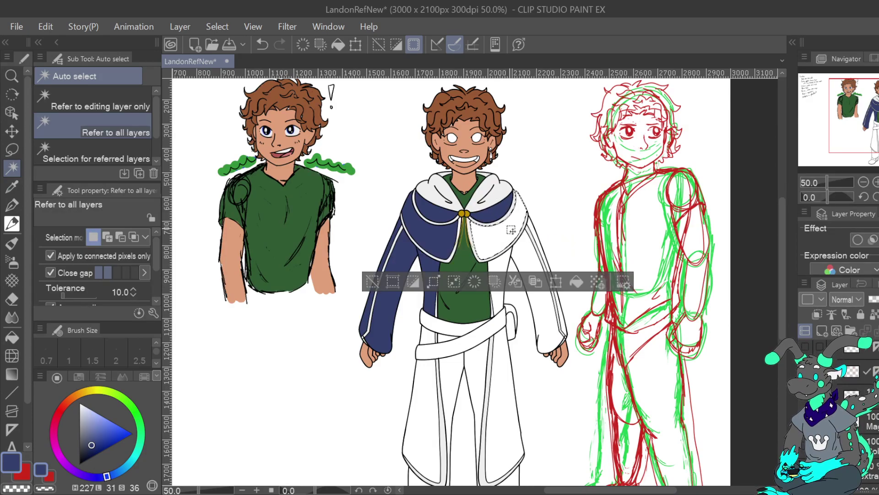
pyautogui.click(573, 282)
# Fill both parts of the sleeve and the torso panel on the viewer's right of the robe with dark blue.
pyautogui.click(535, 264)
pyautogui.click(615, 377)
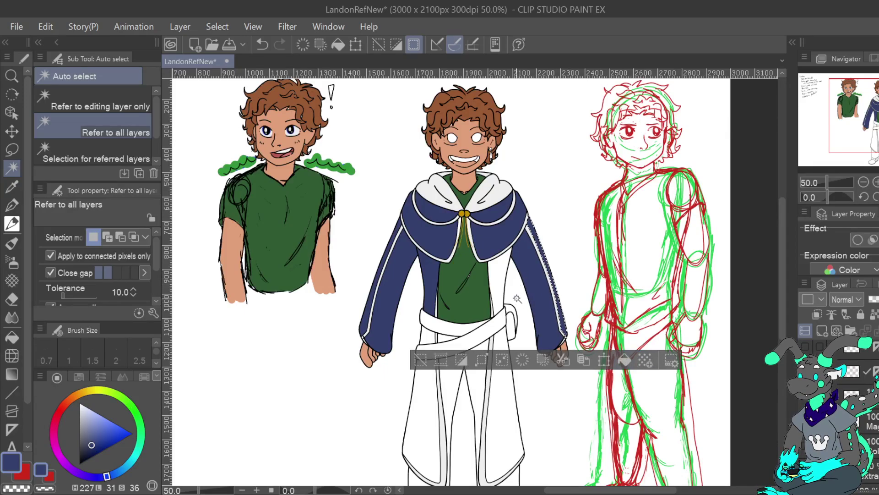
pyautogui.click(499, 283)
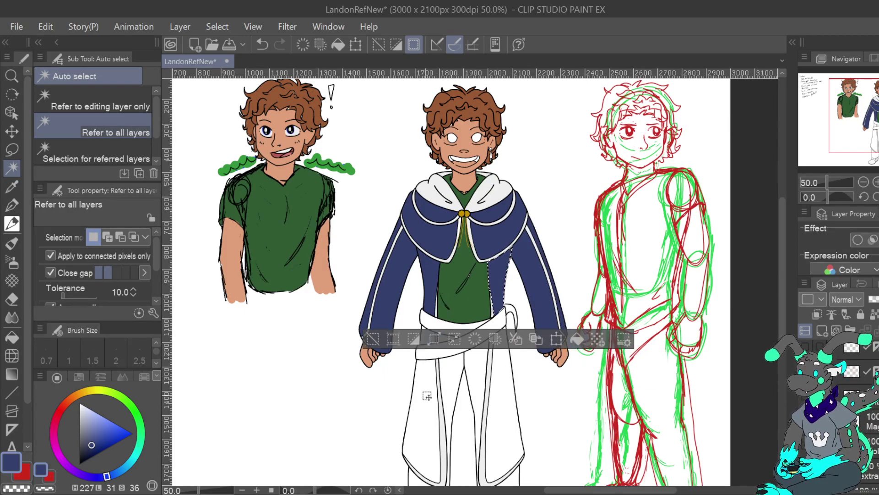
# Fill both long skirt panels of the robe and the small gap between the belt bands with dark blue.
pyautogui.click(425, 374)
pyautogui.click(497, 478)
pyautogui.click(506, 403)
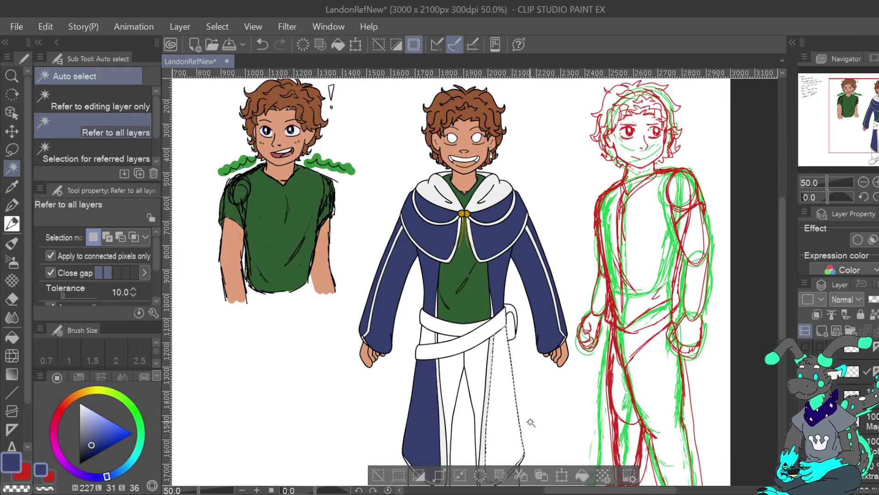
pyautogui.click(581, 474)
pyautogui.click(428, 338)
pyautogui.click(504, 367)
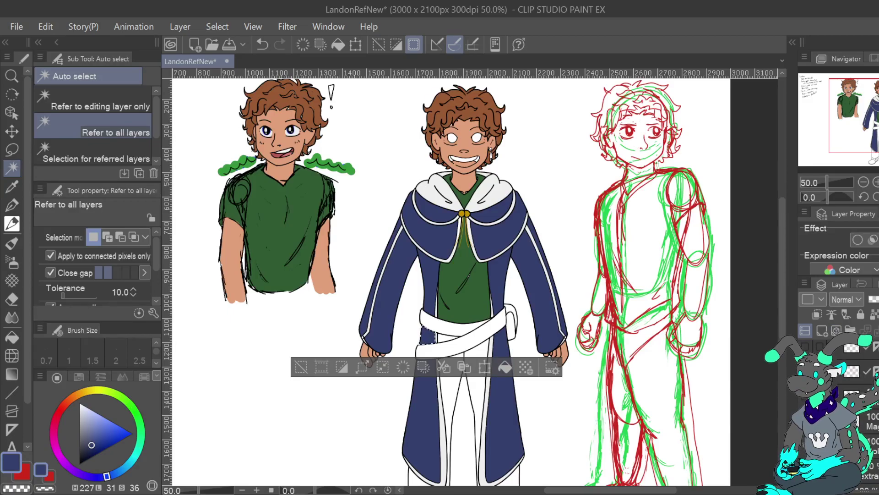
# Show the colored sketch, sample the belt's dark maroon, clear the selection, and hide the sketch.
pyautogui.click(805, 445)
pyautogui.click(12, 187)
pyautogui.click(438, 320)
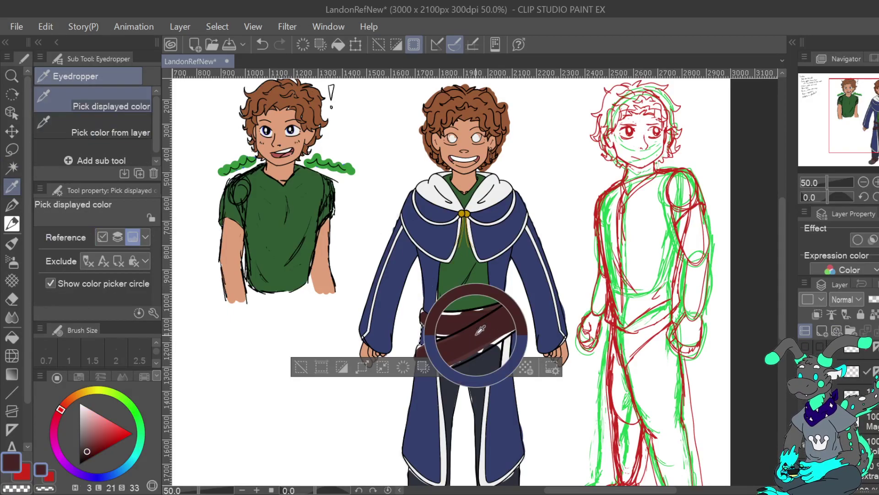
pyautogui.click(307, 364)
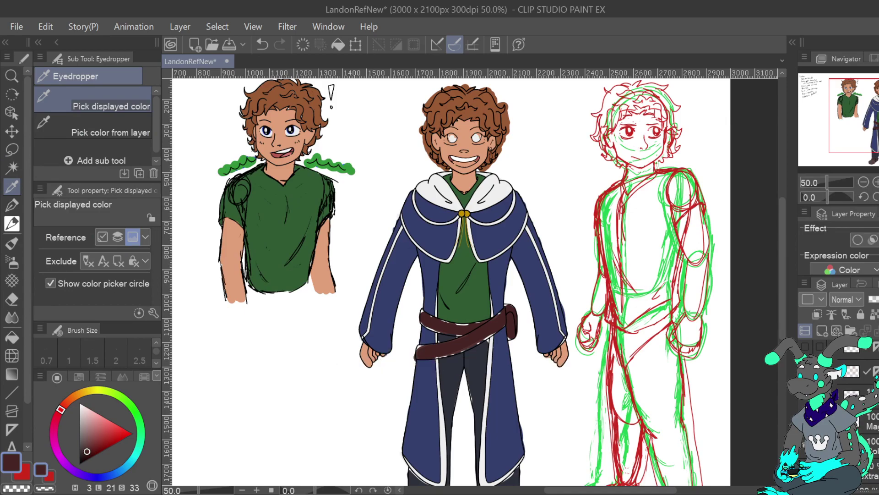
pyautogui.click(806, 445)
# Fill both belt bands and the hanging belt loop at the hip with dark maroon.
pyautogui.click(12, 169)
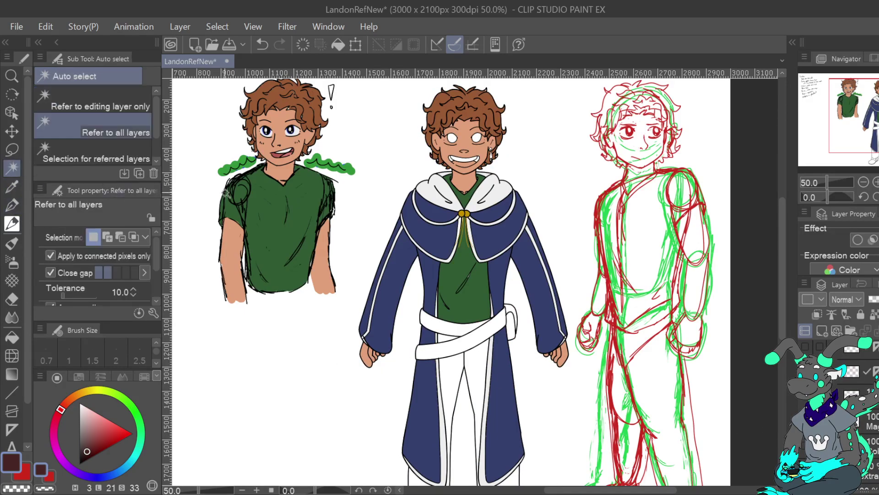
pyautogui.click(474, 326)
pyautogui.click(532, 359)
pyautogui.click(490, 336)
pyautogui.click(539, 382)
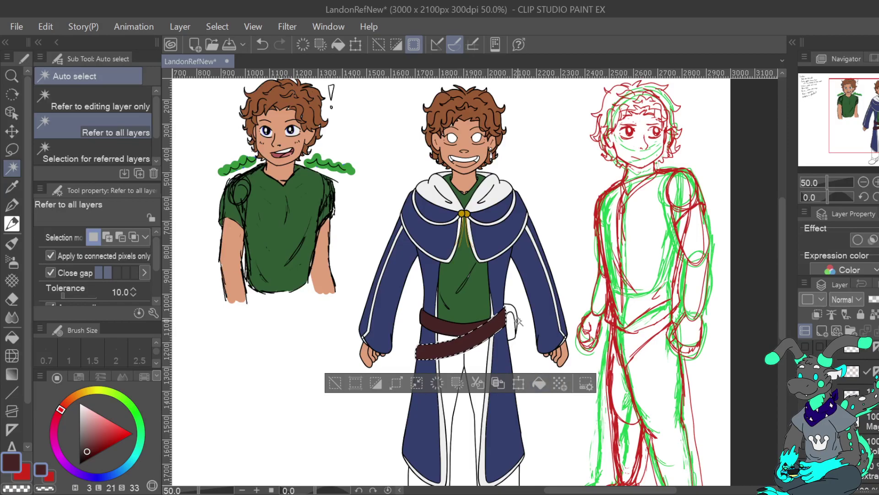
pyautogui.click(513, 320)
pyautogui.click(510, 315)
pyautogui.click(588, 353)
# Undo the last belt-loop fills, toggle the colored sketch for comparison, and redo the fills.
pyautogui.click(805, 445)
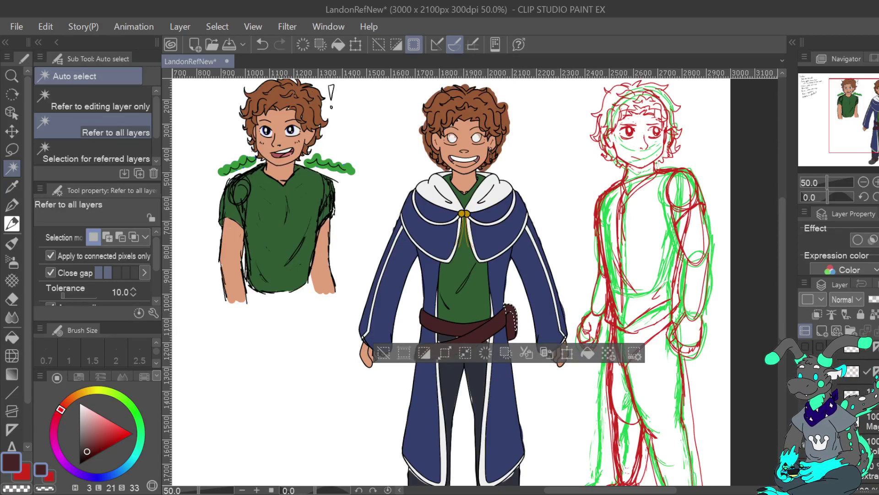
pyautogui.hotkey('ctrl', 'z')
pyautogui.click(262, 44)
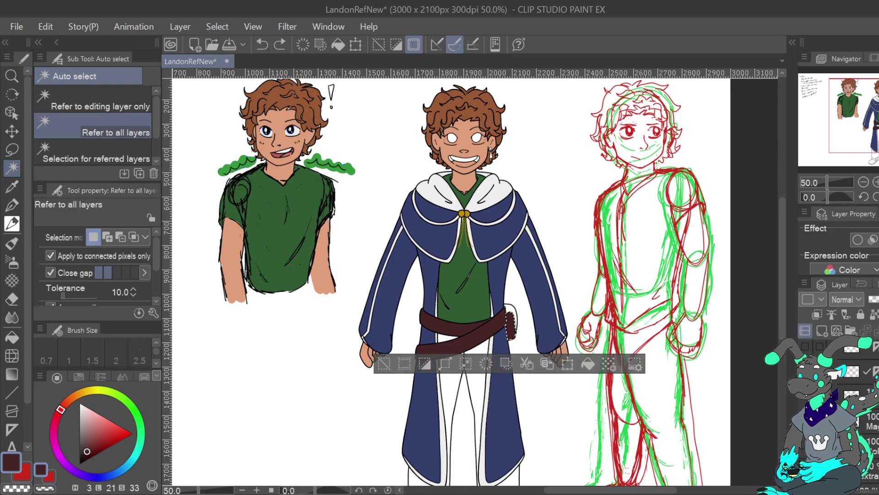
pyautogui.click(804, 445)
pyautogui.click(804, 445)
pyautogui.click(279, 45)
pyautogui.click(279, 44)
# Clear the selection, sample the trousers' dark blue-grey from the colored sketch, and hide the sketch.
pyautogui.click(383, 353)
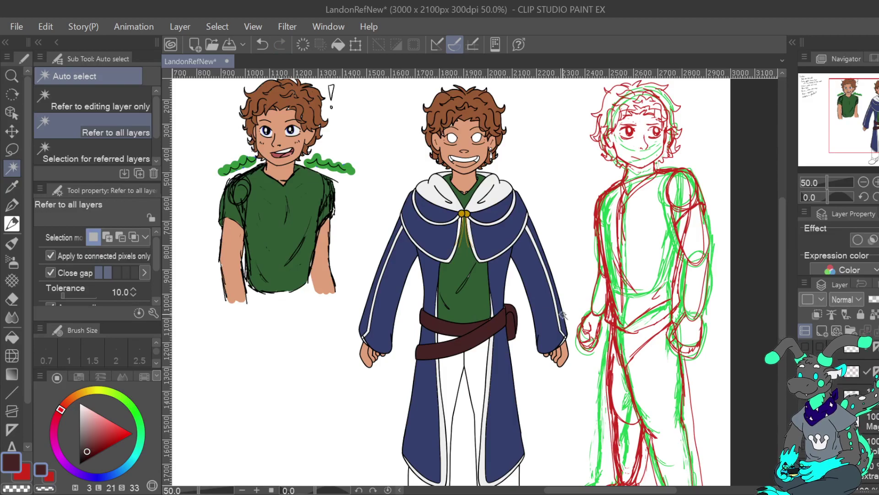
pyautogui.hotkey('ctrl', 'y')
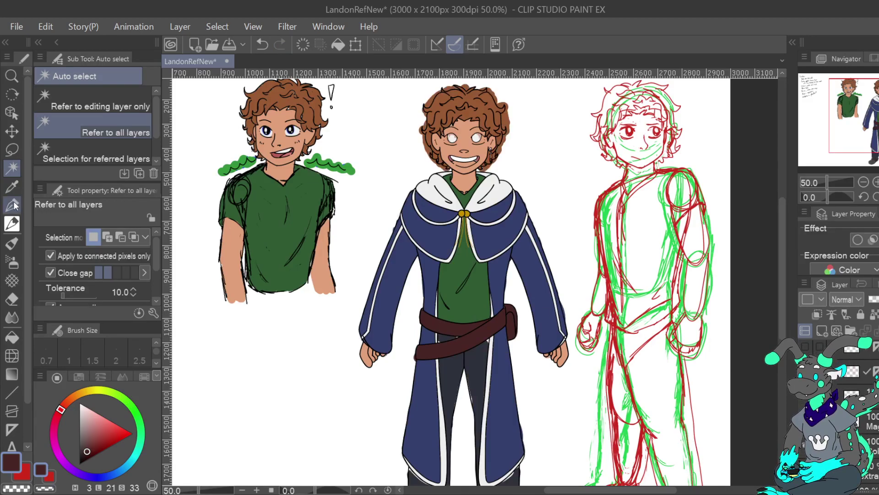
pyautogui.press('i')
pyautogui.click(479, 369)
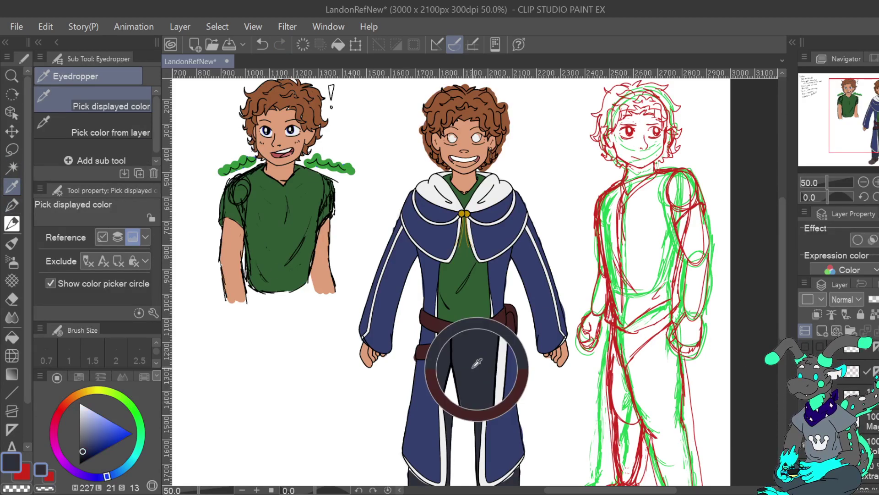
pyautogui.click(13, 167)
pyautogui.click(805, 445)
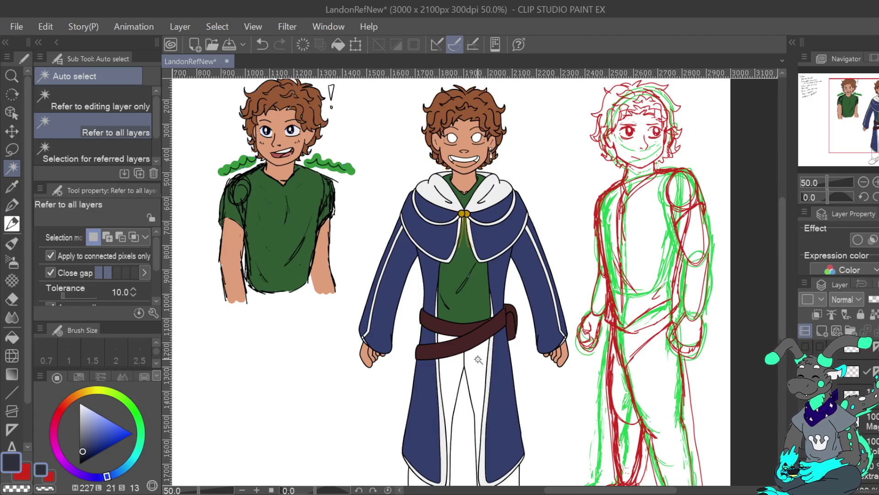
# Fill both trouser legs, the gap between the belt bands, and the lower legs below the robe with dark blue-grey.
pyautogui.click(477, 362)
pyautogui.click(554, 476)
pyautogui.click(451, 375)
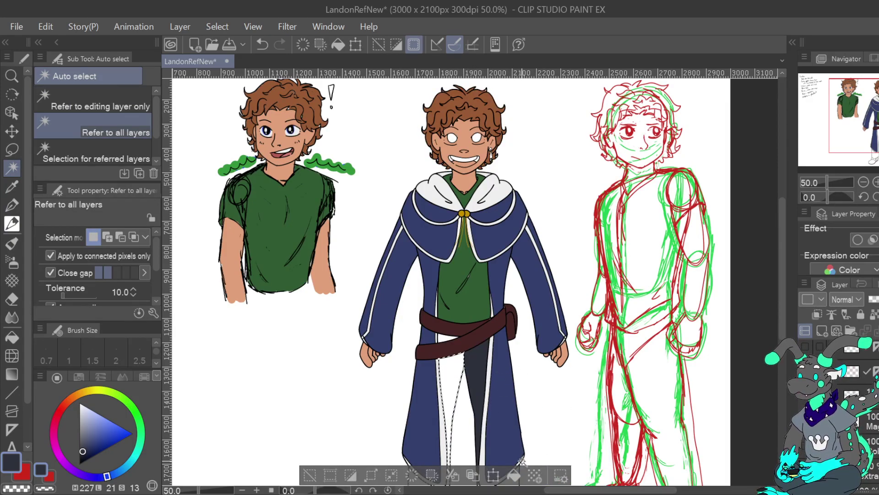
pyautogui.hotkey('alt', 'BackSpace')
pyautogui.click(447, 338)
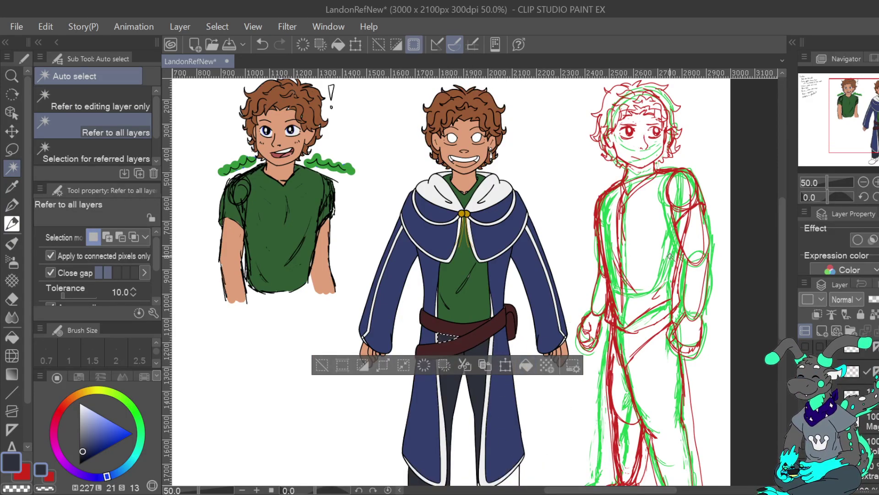
pyautogui.scroll(-5, 451, 275)
pyautogui.click(505, 374)
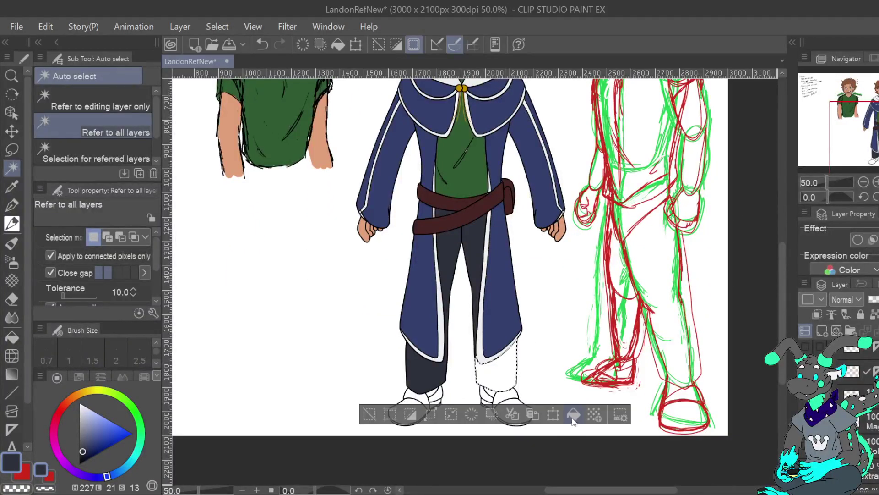
pyautogui.hotkey('alt', 'BackSpace')
# Sample the dark brown from the colored sketch's shoe, hide the sketch, and fill the ankle panels of both shoes.
pyautogui.press('i')
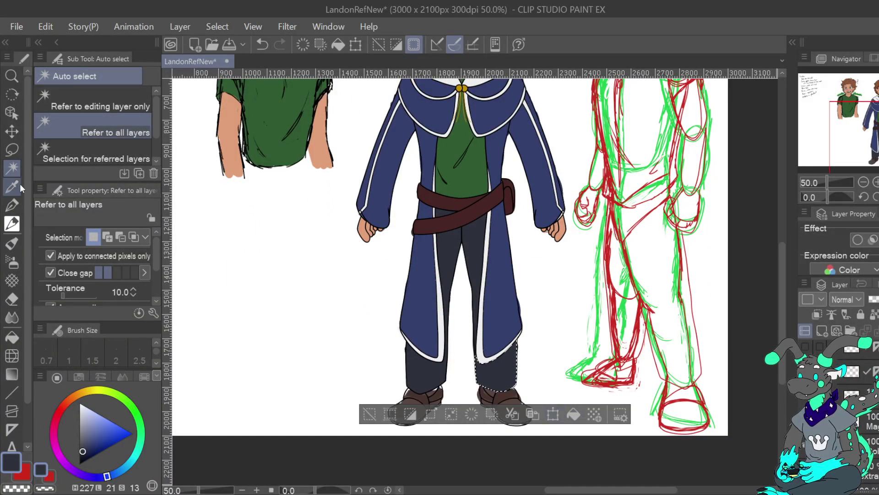
pyautogui.click(424, 396)
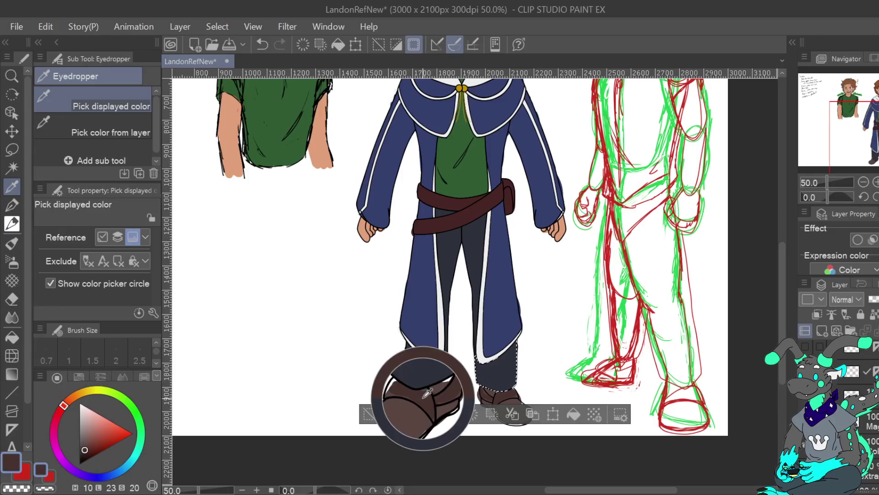
pyautogui.click(805, 444)
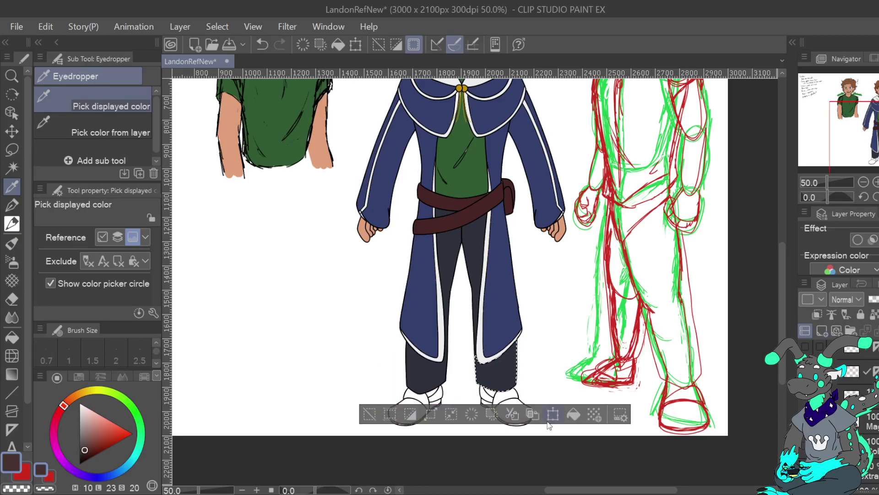
pyautogui.click(15, 170)
pyautogui.click(418, 397)
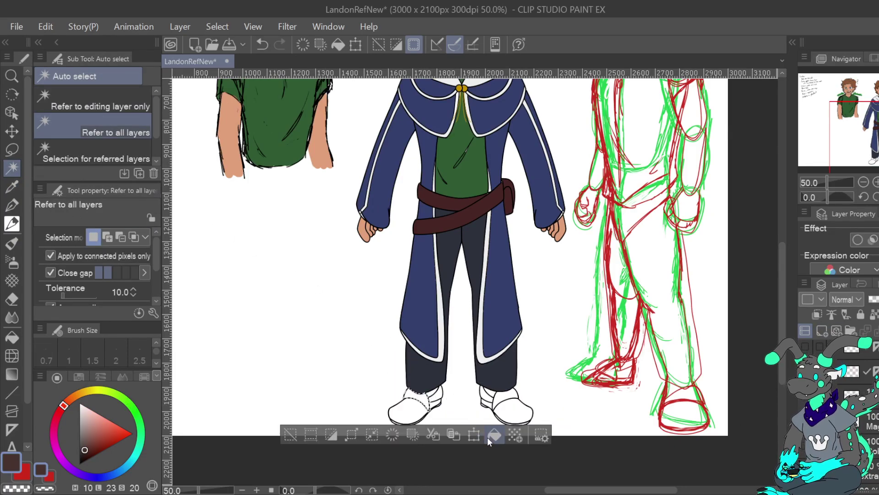
pyautogui.click(494, 434)
pyautogui.click(485, 393)
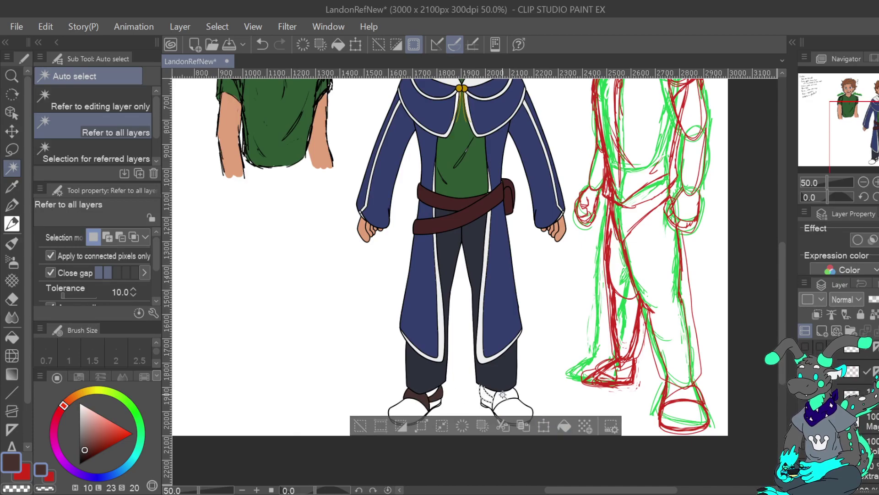
pyautogui.click(563, 425)
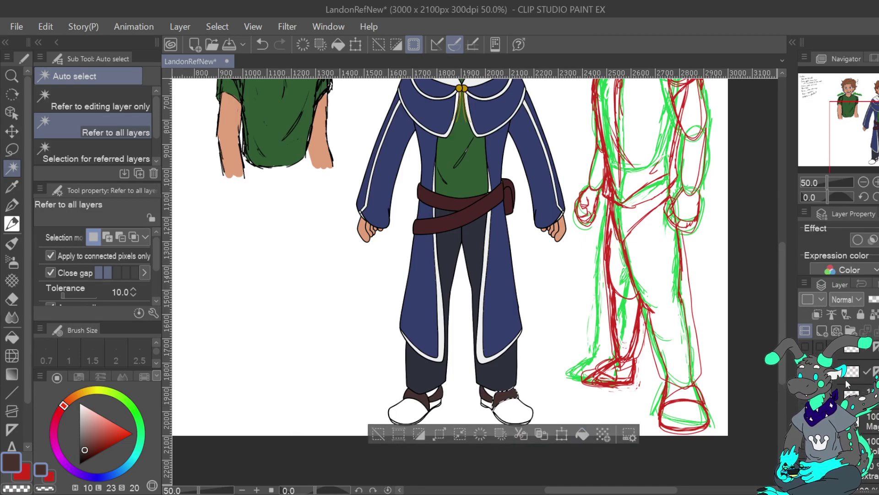
# Sample the lighter brown from the sketch's shoe toe, hide the sketch, and fill the toe of the left-hand shoe.
pyautogui.press('i')
pyautogui.click(415, 406)
pyautogui.hotkey('ctrl', 'd')
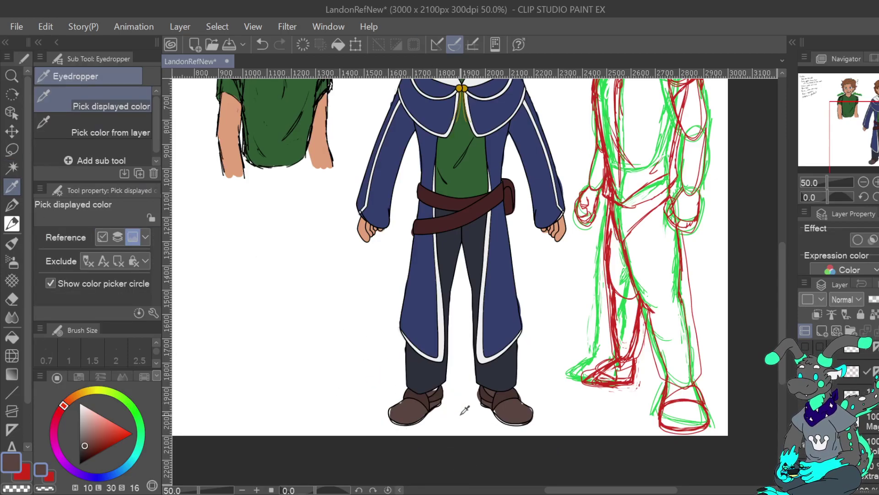
pyautogui.click(806, 446)
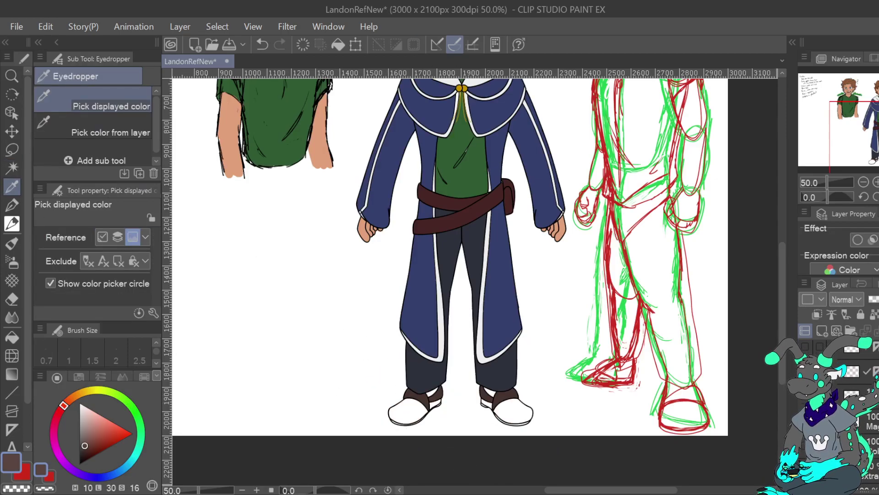
pyautogui.click(11, 168)
pyautogui.click(411, 409)
pyautogui.click(487, 446)
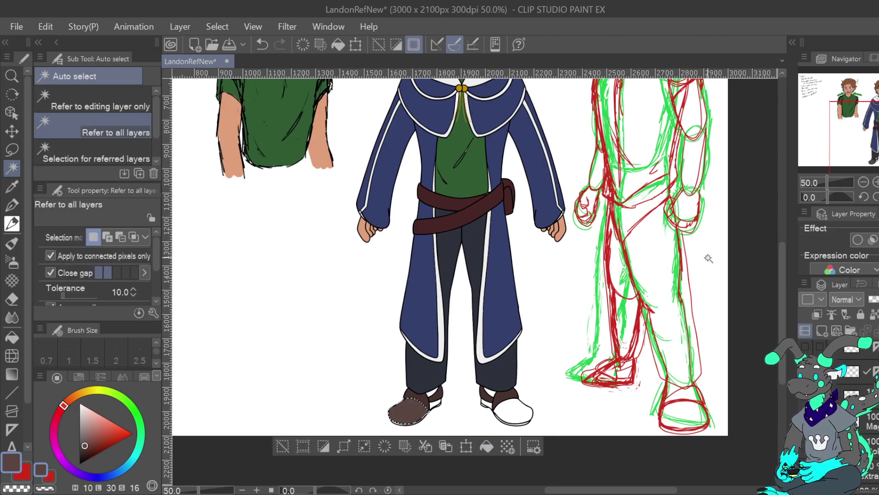
# Fill the remaining inner side panels of both shoes and the toe of the right-hand shoe with the lighter brown.
pyautogui.click(876, 182)
pyautogui.click(877, 182)
pyautogui.click(877, 182)
pyautogui.click(878, 160)
pyautogui.click(391, 274)
pyautogui.click(468, 310)
pyautogui.click(409, 298)
pyautogui.click(478, 348)
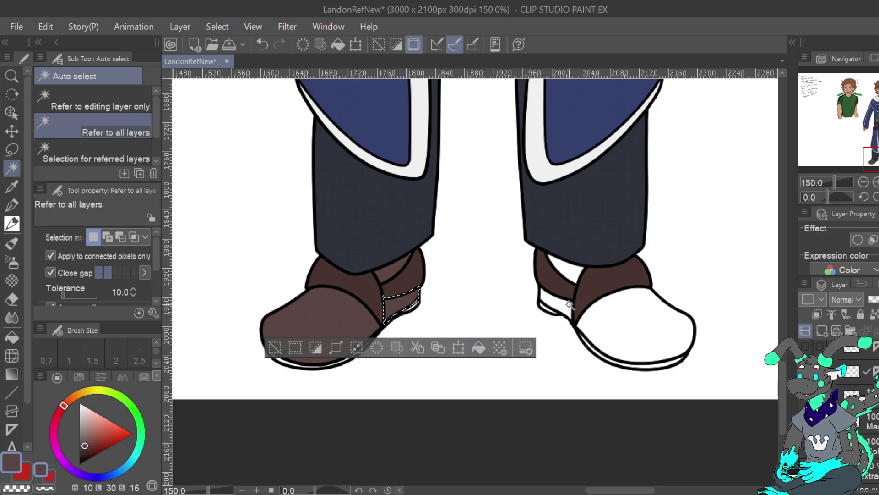
pyautogui.click(555, 304)
pyautogui.click(570, 273)
pyautogui.click(640, 310)
pyautogui.click(644, 337)
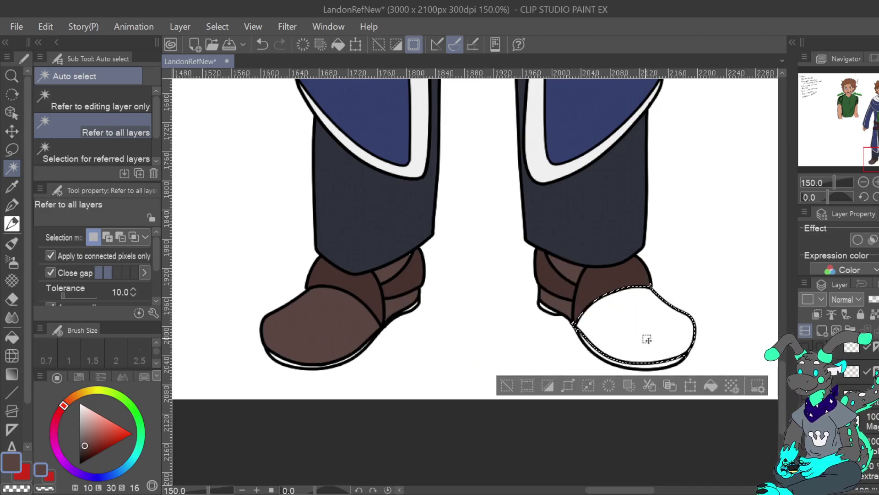
pyautogui.click(709, 383)
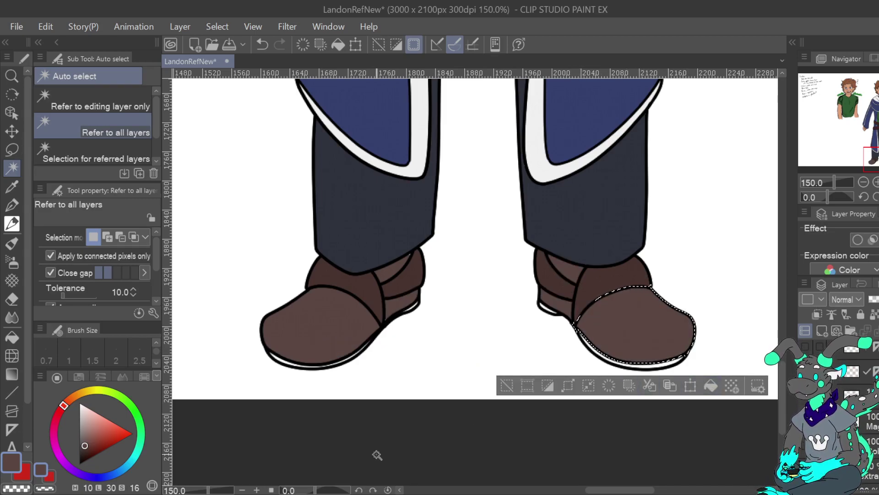
# Choose a neutral grey, fill the sole strips of both shoes, and clear the selection.
pyautogui.click(82, 438)
pyautogui.click(291, 362)
pyautogui.click(387, 390)
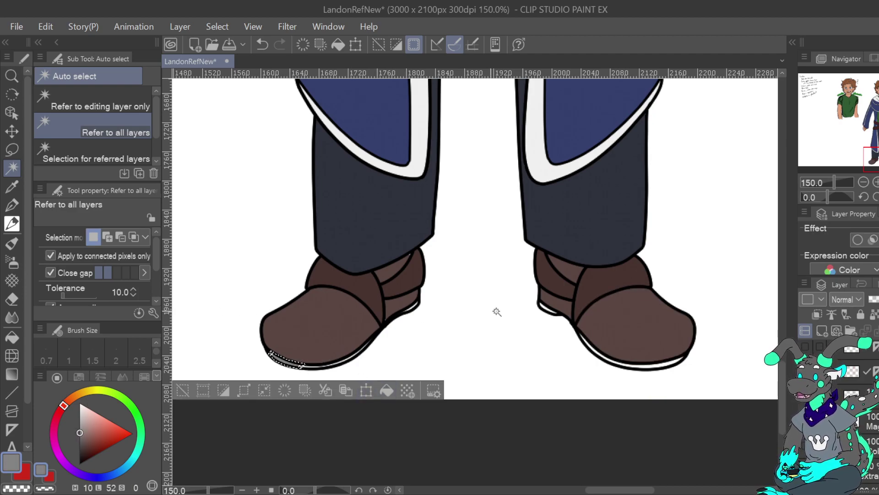
pyautogui.click(639, 365)
pyautogui.click(710, 392)
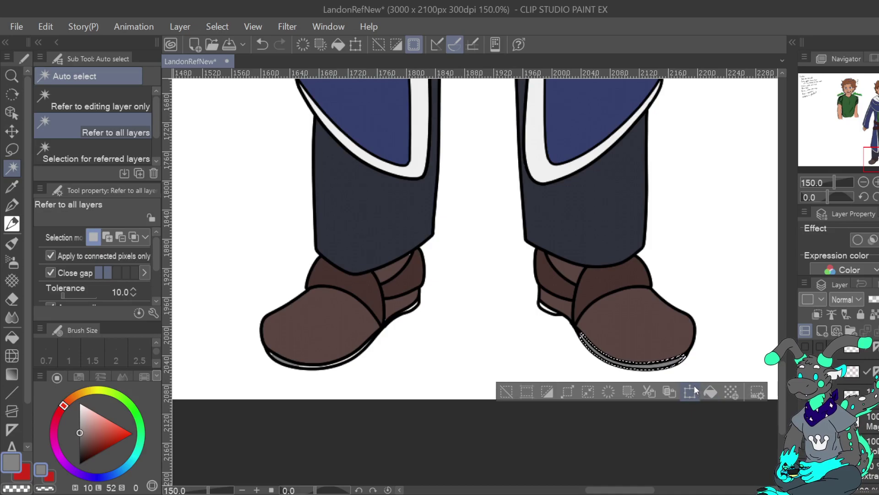
pyautogui.click(348, 361)
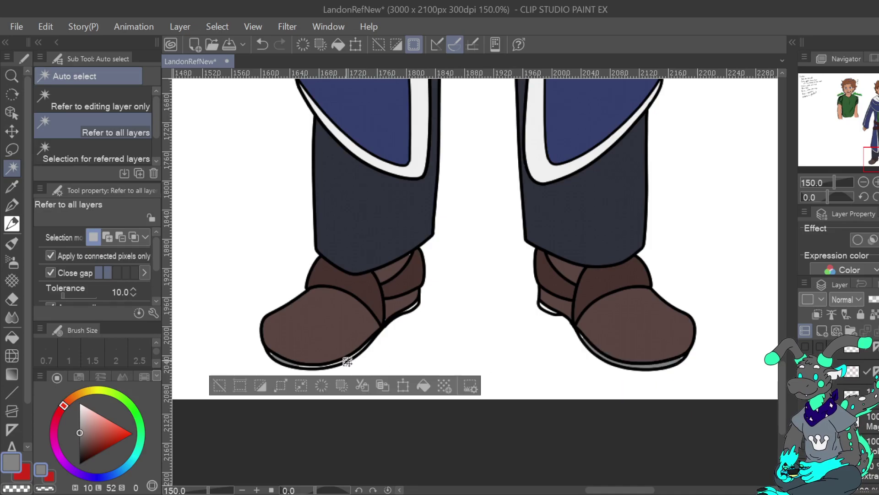
pyautogui.click(413, 308)
pyautogui.hotkey('ctrl', 'd')
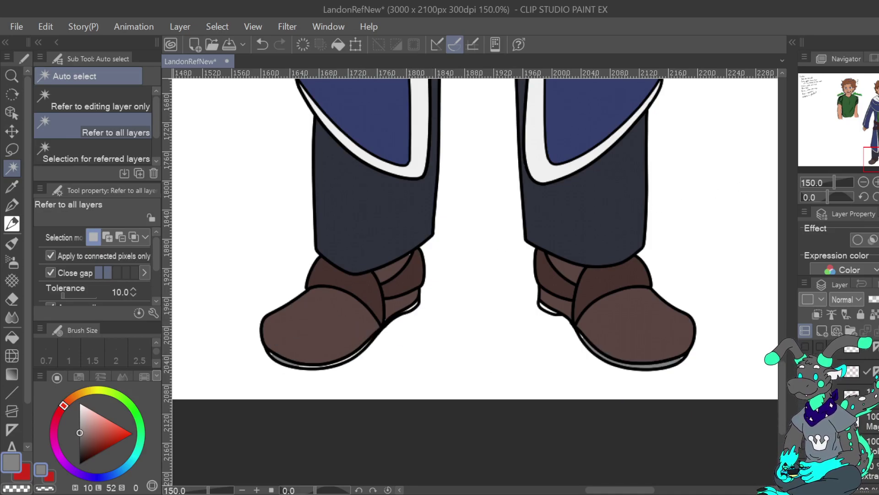
# Sample the dark brown from the left-hand shoe's ankle panel and refill that shoe's grey sole with it.
pyautogui.click(877, 182)
pyautogui.click(877, 182)
pyautogui.click(864, 182)
pyautogui.click(864, 182)
pyautogui.click(864, 182)
pyautogui.click(864, 183)
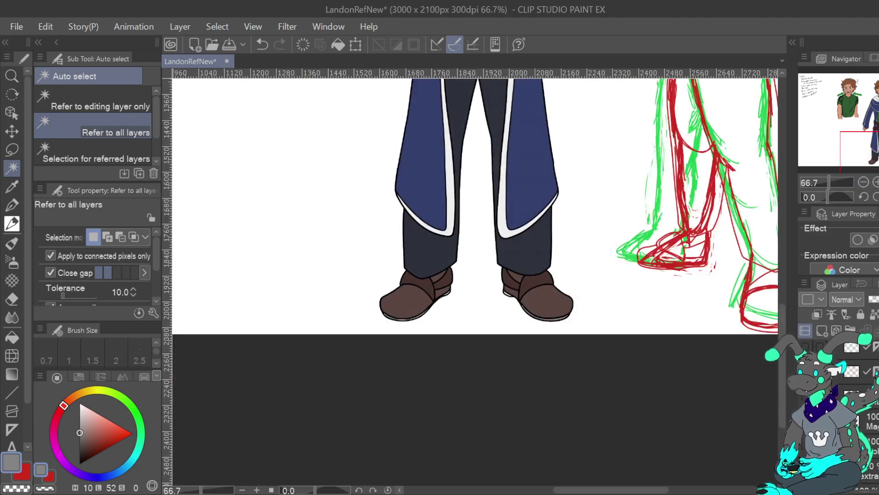
pyautogui.hotkey('ctrl', '0')
pyautogui.click(877, 183)
pyautogui.click(877, 182)
pyautogui.click(877, 183)
pyautogui.click(876, 182)
pyautogui.click(876, 182)
pyautogui.click(877, 183)
pyautogui.moveTo(878, 146); pyautogui.dragTo(877, 161)
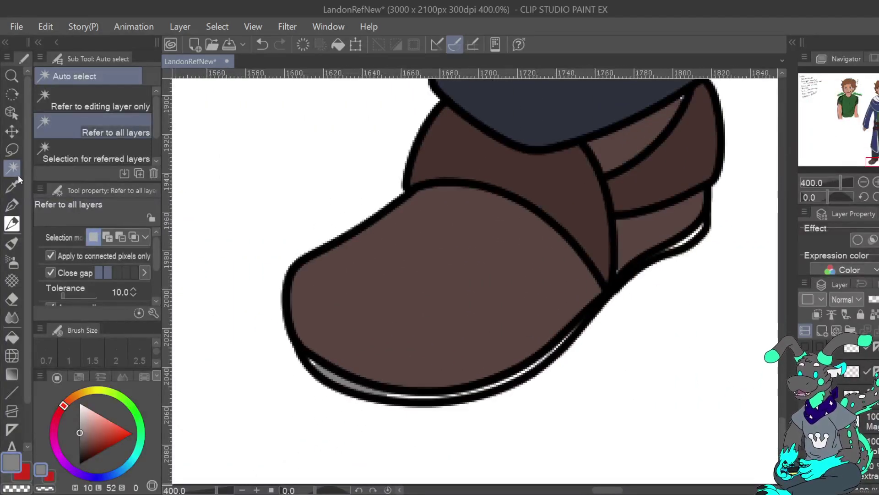
pyautogui.click(12, 150)
pyautogui.click(12, 187)
pyautogui.click(573, 180)
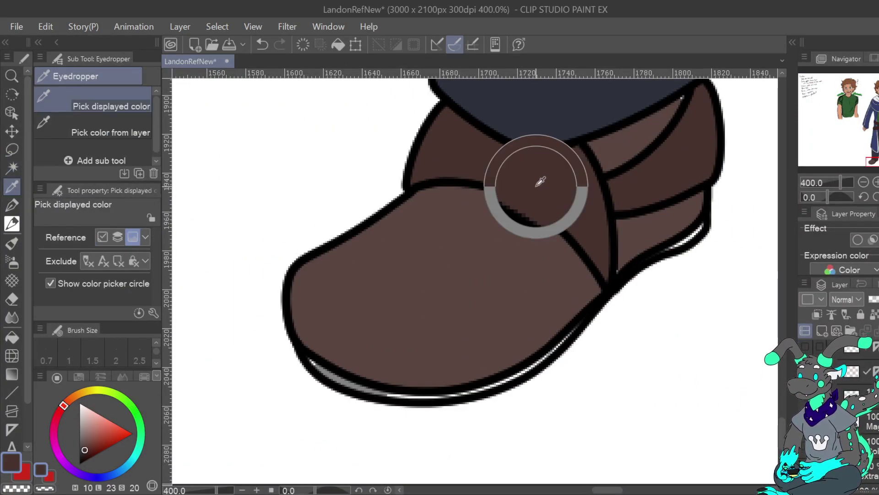
pyautogui.click(12, 167)
pyautogui.click(386, 392)
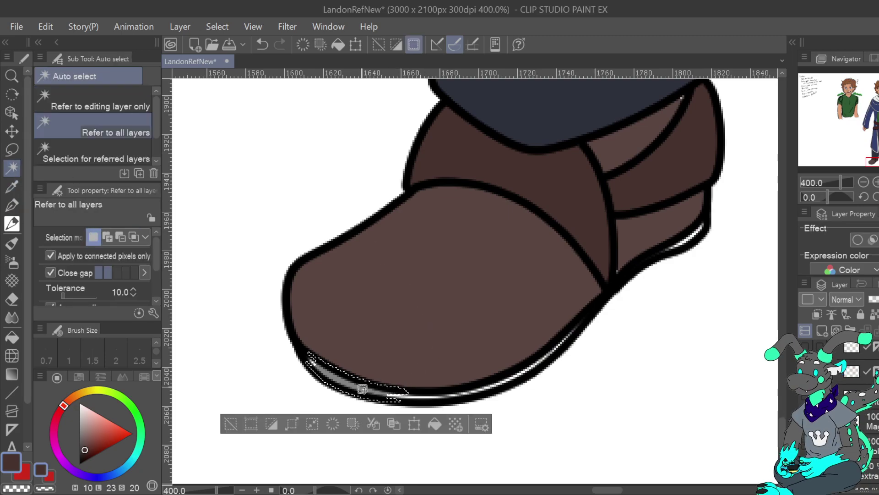
# Refill the right-hand shoe's sole with dark brown and clear the selection.
pyautogui.moveTo(876, 161); pyautogui.dragTo(878, 162)
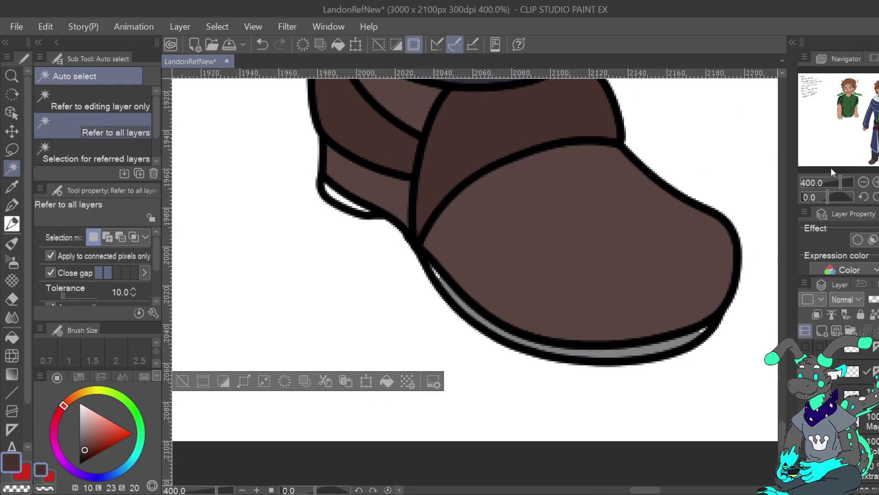
pyautogui.click(678, 347)
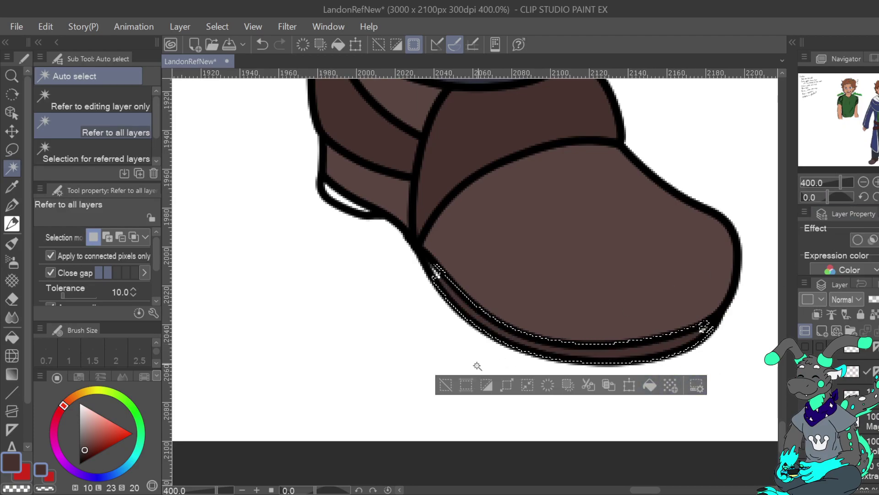
pyautogui.click(445, 385)
pyautogui.hotkey('ctrl', '0')
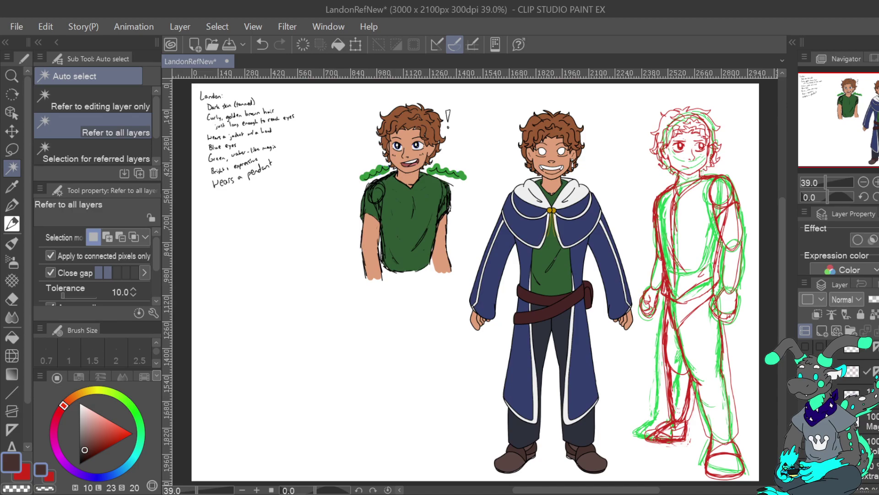
# Sample the muted red of the mouth interior and fill both corners of the front-view character's open mouth.
pyautogui.press('i')
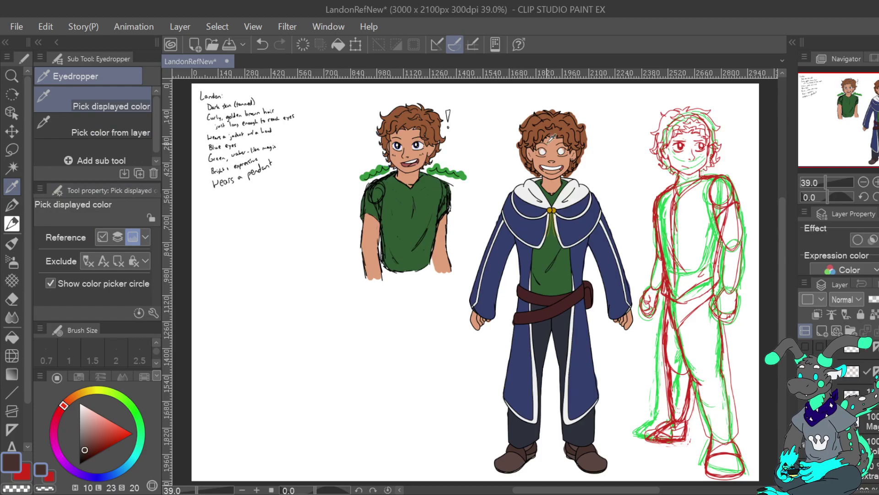
pyautogui.click(562, 167)
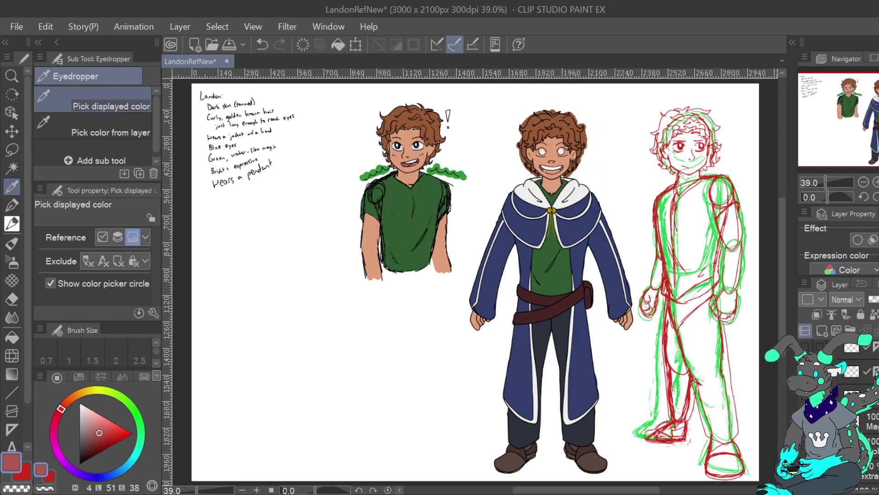
pyautogui.press('w')
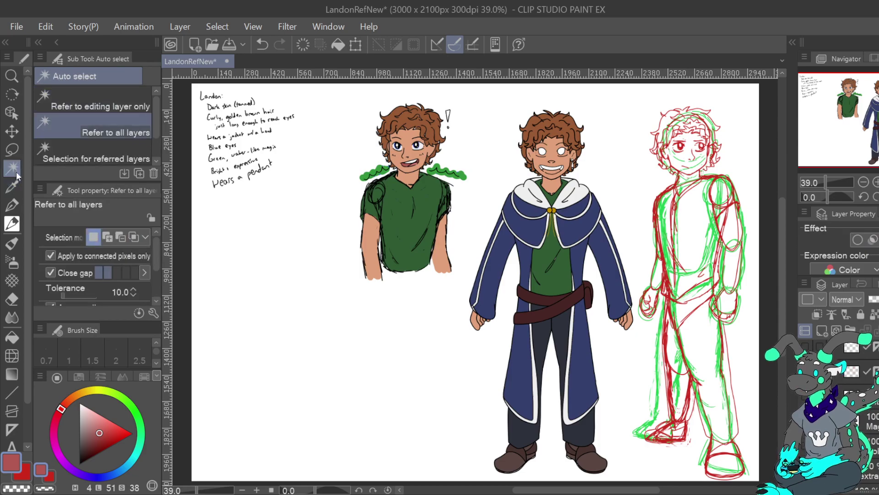
pyautogui.click(877, 182)
pyautogui.click(877, 183)
pyautogui.click(877, 183)
pyautogui.moveTo(875, 119); pyautogui.dragTo(878, 104)
pyautogui.click(458, 158)
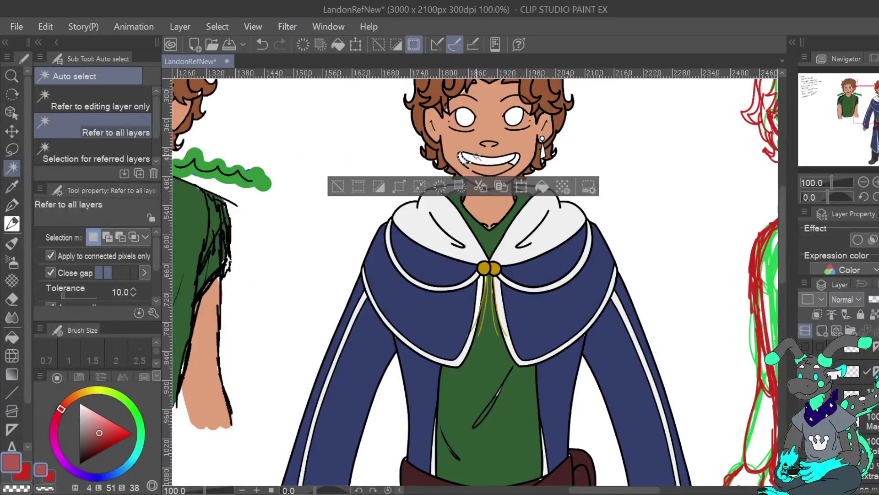
pyautogui.click(513, 159)
pyautogui.click(591, 187)
# Sample the tongue's pink from the bust portrait, switch to the Turnip pen, and clear the selection.
pyautogui.moveTo(605, 167); pyautogui.dragTo(668, 214)
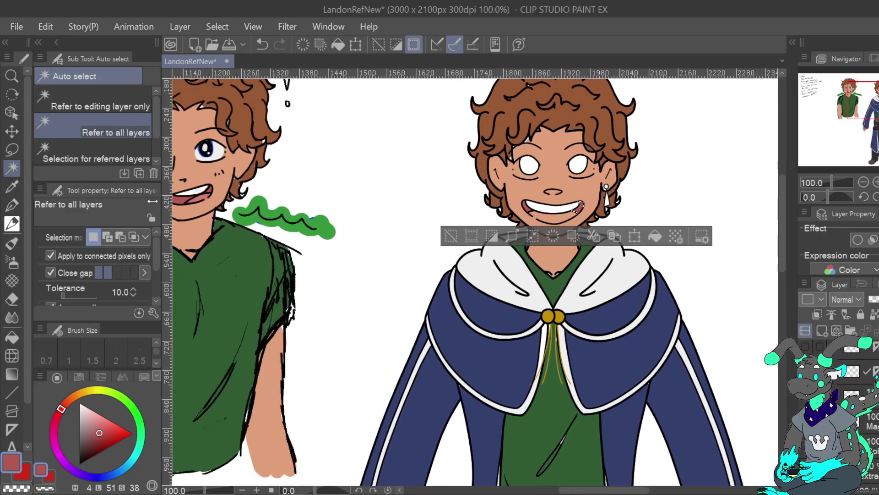
pyautogui.press('i')
pyautogui.click(211, 197)
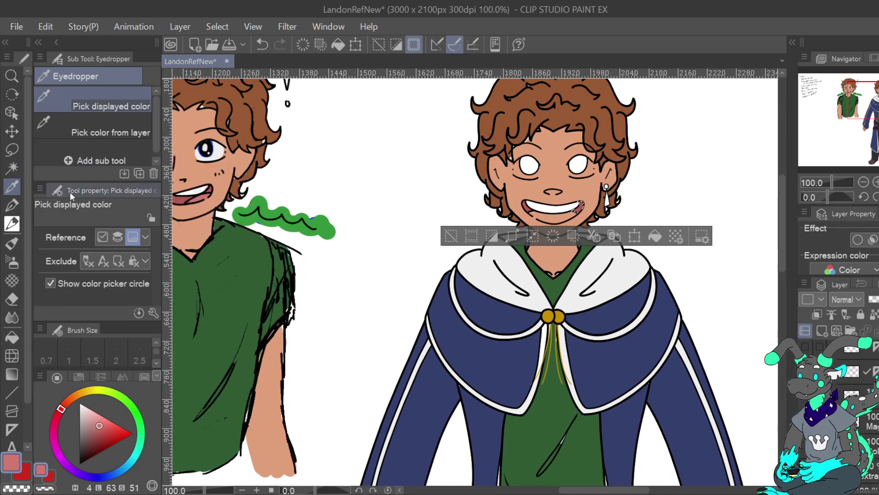
pyautogui.click(12, 205)
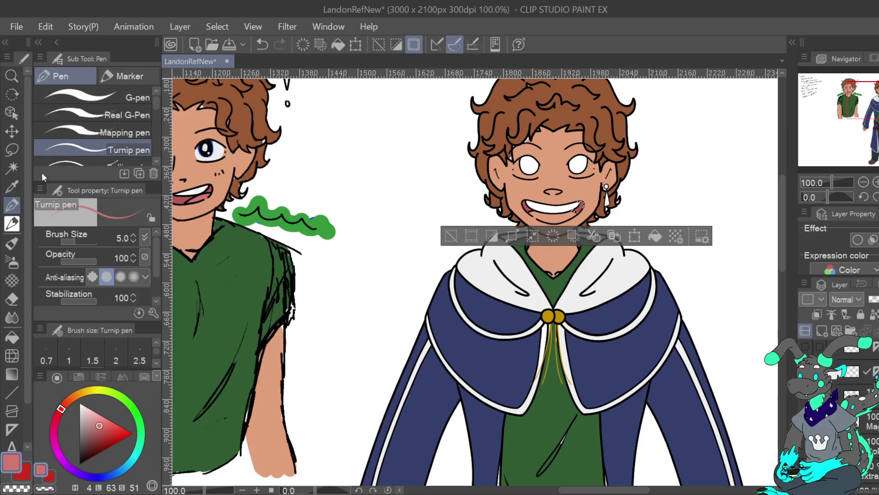
pyautogui.click(454, 235)
# Set the Turnip pen's stabilization to 3 and brush size to 8.8, trying a stroke on the front-view character's tongue.
pyautogui.hotkey('ctrl', '+')
pyautogui.hotkey('ctrl', '+')
pyautogui.hotkey('ctrl', '+')
pyautogui.hotkey('ctrl', '+')
pyautogui.moveTo(642, 197); pyautogui.dragTo(368, 374)
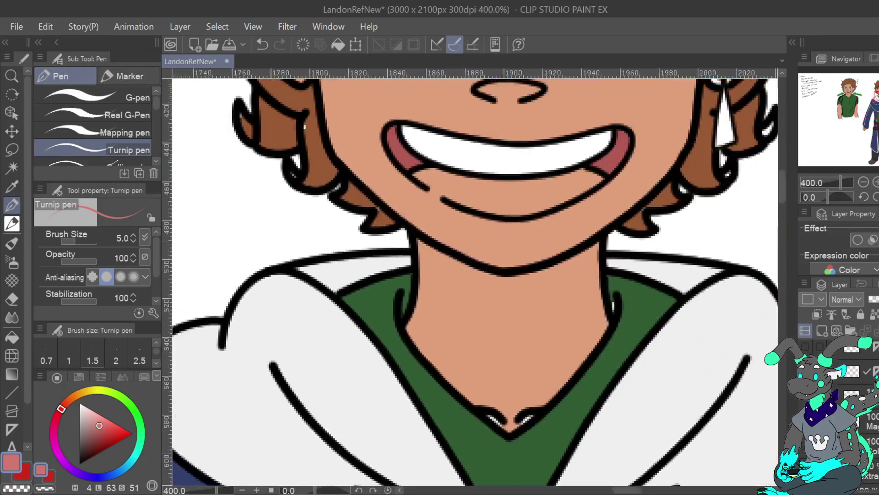
pyautogui.moveTo(476, 219); pyautogui.dragTo(433, 348)
pyautogui.click(79, 301)
pyautogui.moveTo(79, 301); pyautogui.dragTo(98, 301)
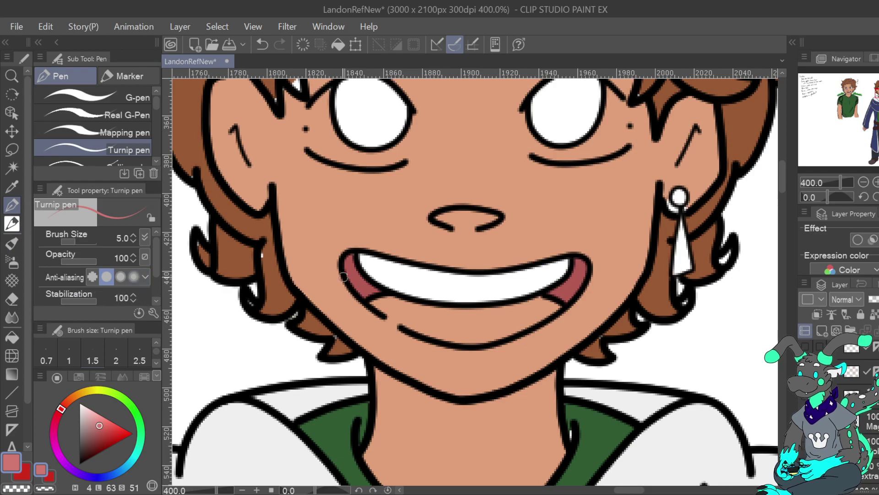
pyautogui.moveTo(374, 303); pyautogui.dragTo(385, 311)
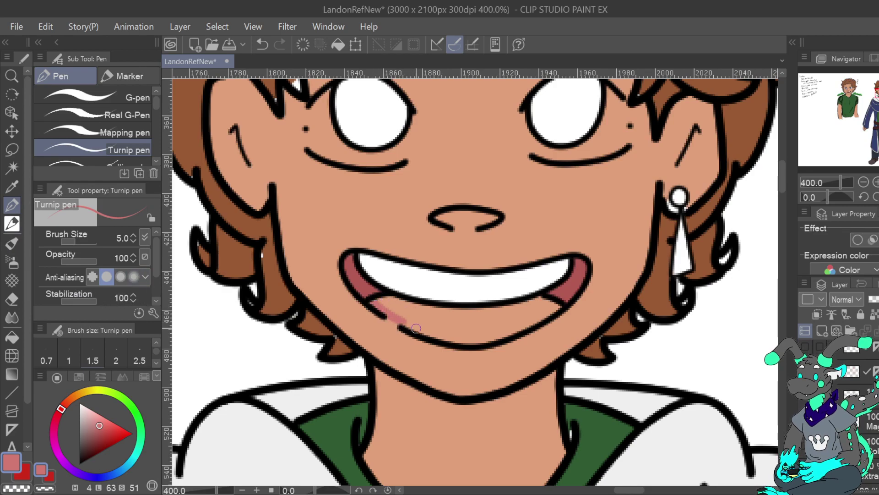
pyautogui.moveTo(79, 240); pyautogui.dragTo(81, 241)
pyautogui.click(75, 243)
# Paint the whole tongue area below the teeth pink, undoing a stray stroke along the way.
pyautogui.moveTo(398, 311)
pyautogui.mouseDown()
pyautogui.moveTo(444, 323)
pyautogui.moveTo(368, 307)
pyautogui.moveTo(439, 322)
pyautogui.moveTo(418, 316)
pyautogui.mouseUp()
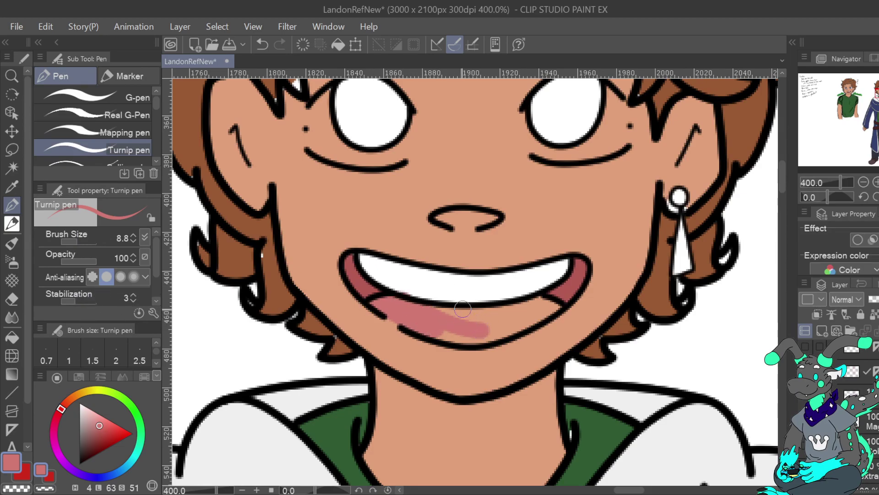
pyautogui.hotkey('ctrl', 'z')
pyautogui.moveTo(388, 302)
pyautogui.mouseDown()
pyautogui.moveTo(474, 315)
pyautogui.moveTo(561, 303)
pyautogui.mouseUp()
pyautogui.moveTo(401, 316)
pyautogui.mouseDown()
pyautogui.moveTo(434, 335)
pyautogui.moveTo(483, 341)
pyautogui.moveTo(491, 323)
pyautogui.moveTo(479, 307)
pyautogui.moveTo(463, 325)
pyautogui.moveTo(444, 325)
pyautogui.moveTo(501, 318)
pyautogui.moveTo(476, 334)
pyautogui.moveTo(546, 313)
pyautogui.mouseUp()
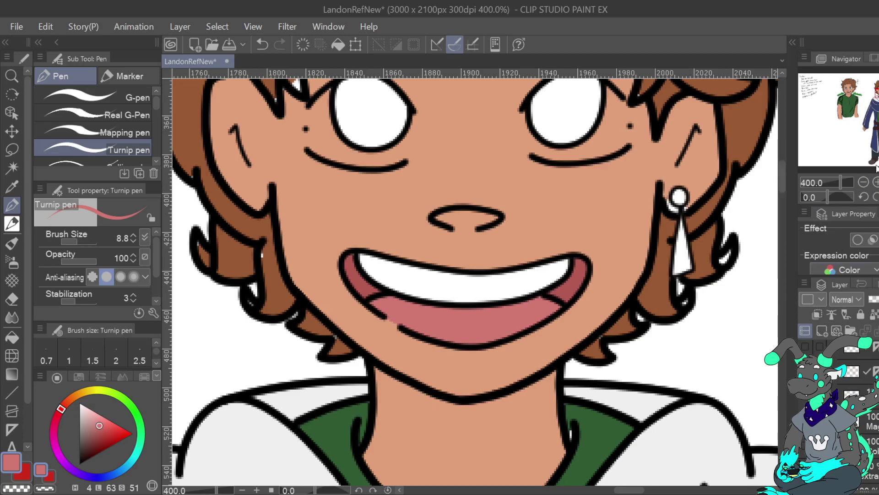
# Show the purple sketch layer over the front-view character's face and hide the flat colors.
pyautogui.moveTo(877, 93); pyautogui.dragTo(877, 92)
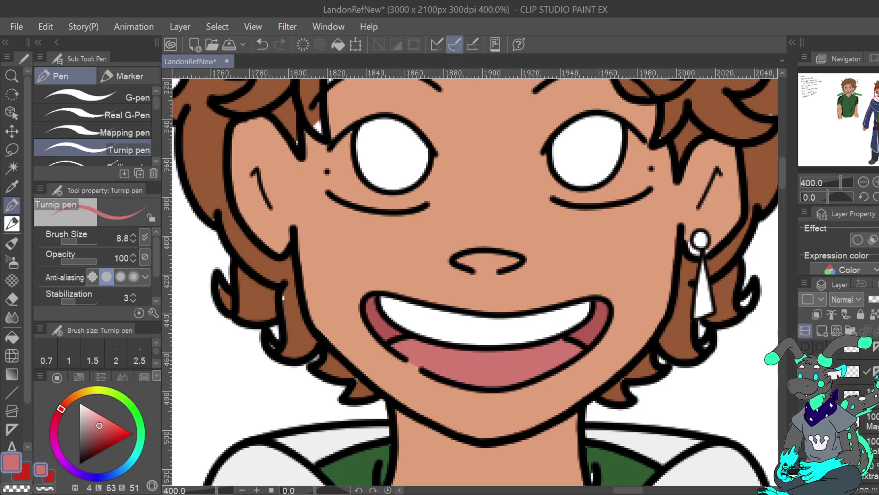
pyautogui.hotkey('ctrl', '0')
pyautogui.click(876, 183)
pyautogui.click(876, 182)
pyautogui.moveTo(872, 118); pyautogui.dragTo(878, 97)
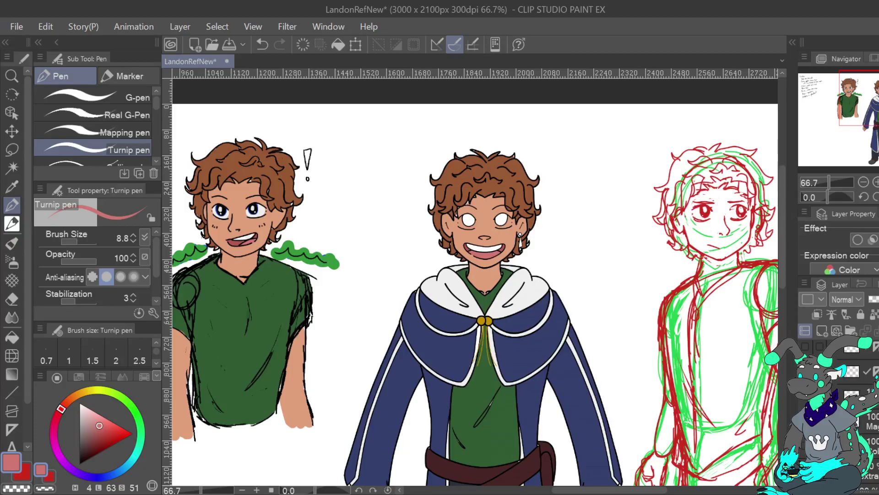
pyautogui.click(876, 182)
pyautogui.click(876, 182)
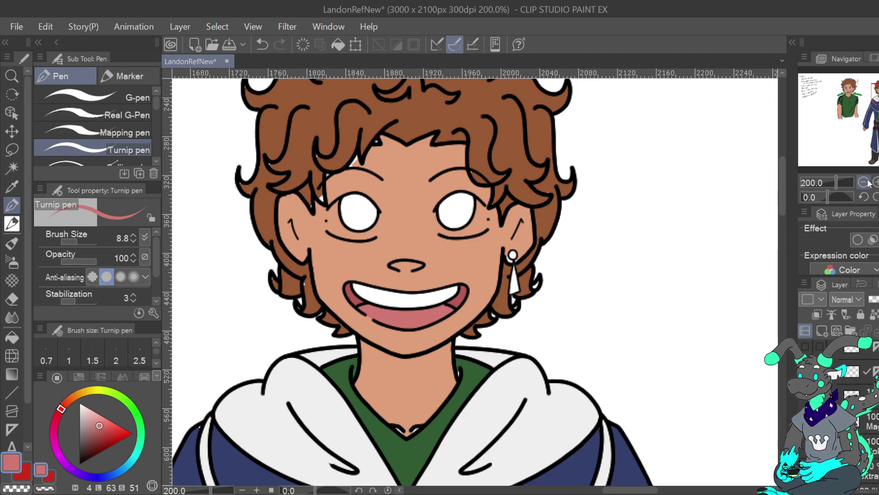
pyautogui.click(876, 446)
pyautogui.scroll(3, 876, 430)
pyautogui.scroll(-1, 875, 430)
pyautogui.click(806, 365)
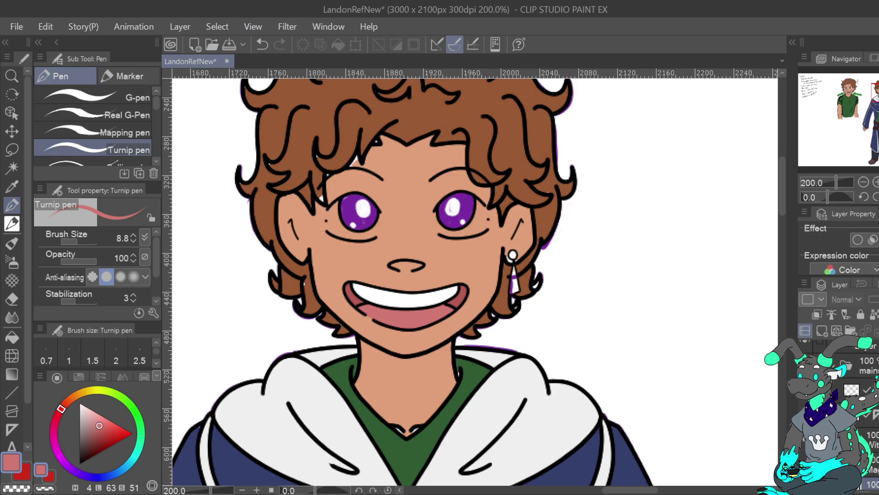
pyautogui.scroll(3, 870, 412)
pyautogui.click(805, 366)
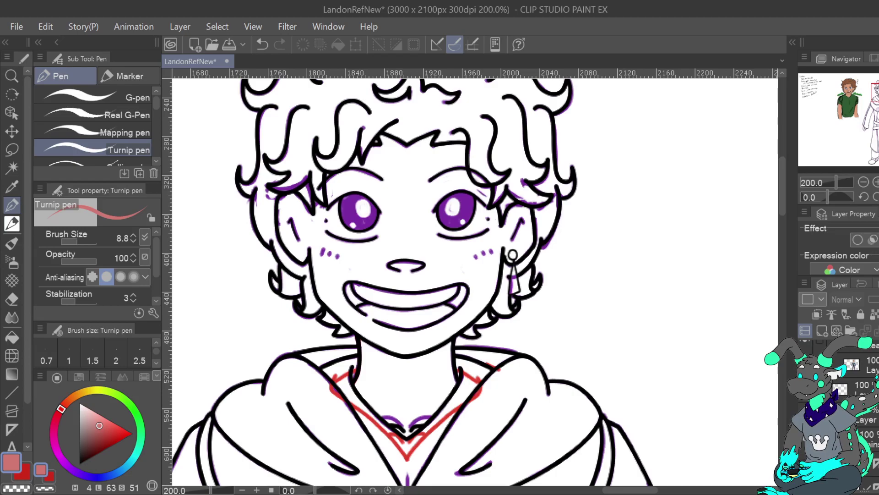
# Select the face layer in the front-view character's line-art folder.
pyautogui.scroll(3, 866, 412)
pyautogui.click(805, 438)
pyautogui.click(805, 439)
pyautogui.scroll(1, 865, 412)
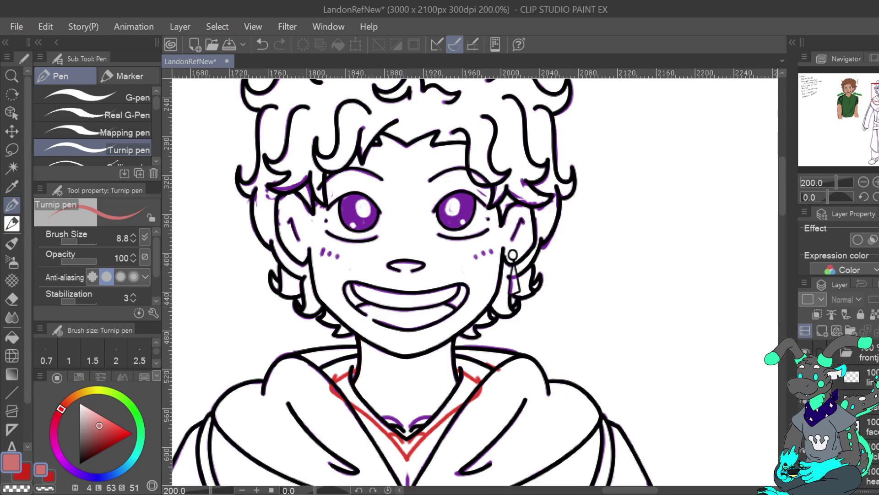
pyautogui.click(871, 427)
pyautogui.doubleClick(875, 183)
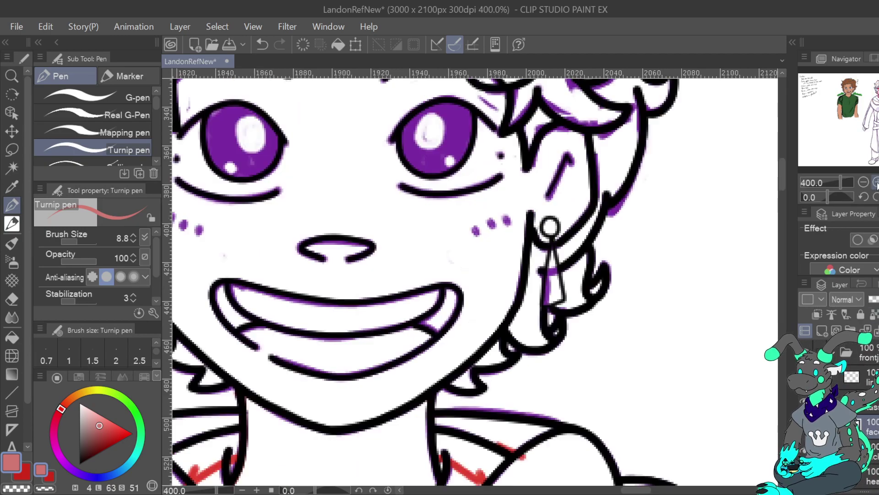
# Set the Turnip pen to black with stabilization 100 and brush size 4.
pyautogui.click(864, 183)
pyautogui.click(864, 182)
pyautogui.scroll(-2, 475, 282)
pyautogui.moveTo(876, 96); pyautogui.dragTo(877, 89)
pyautogui.click(876, 197)
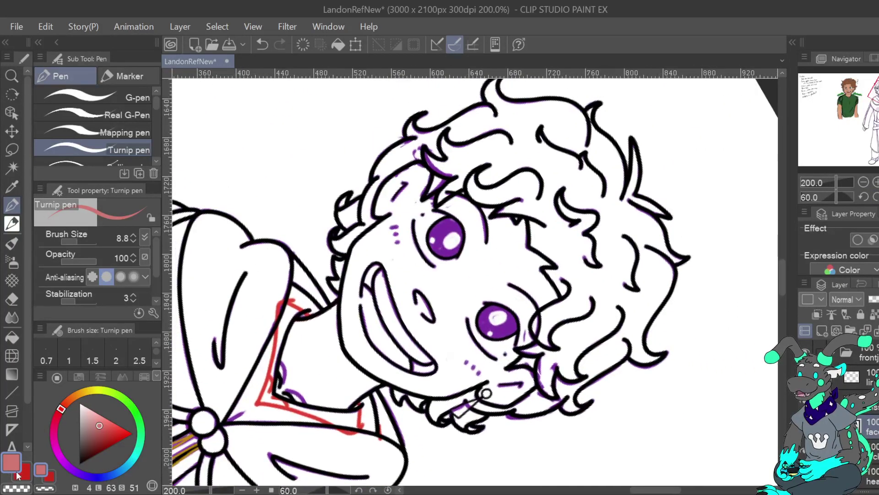
pyautogui.moveTo(83, 451); pyautogui.dragTo(79, 464)
pyautogui.moveTo(92, 301); pyautogui.dragTo(132, 299)
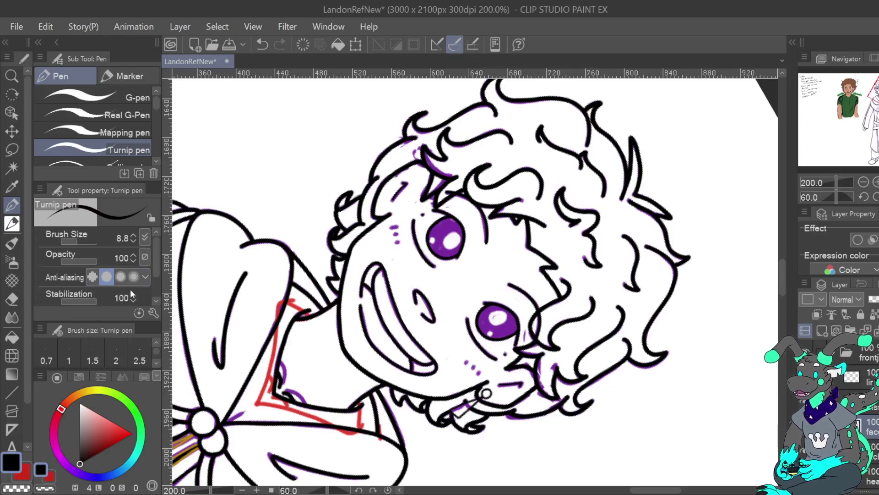
pyautogui.click(133, 240)
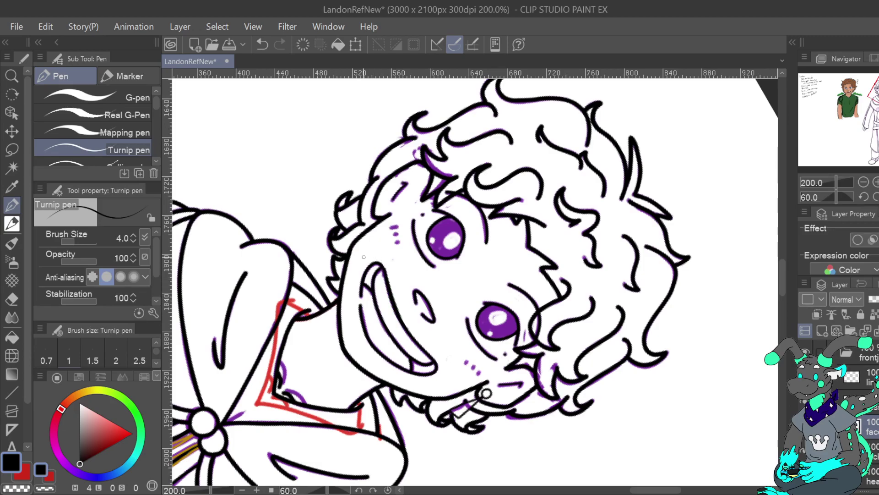
pyautogui.press('c')
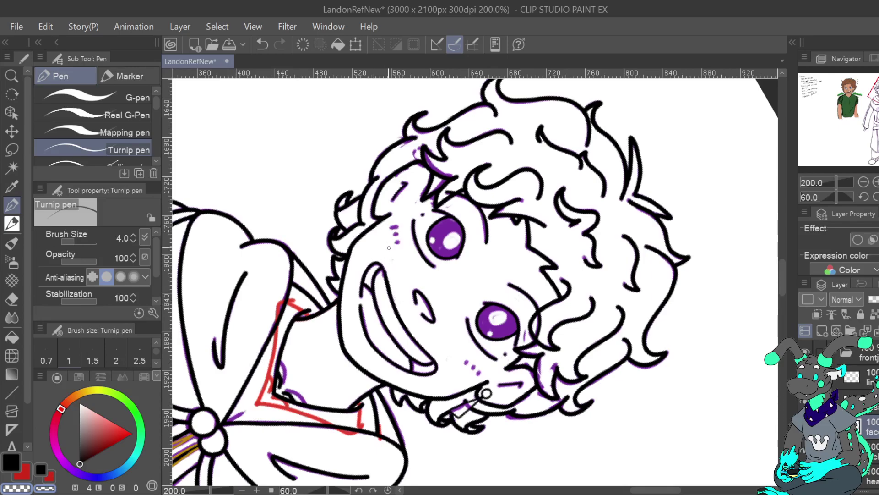
pyautogui.press('c')
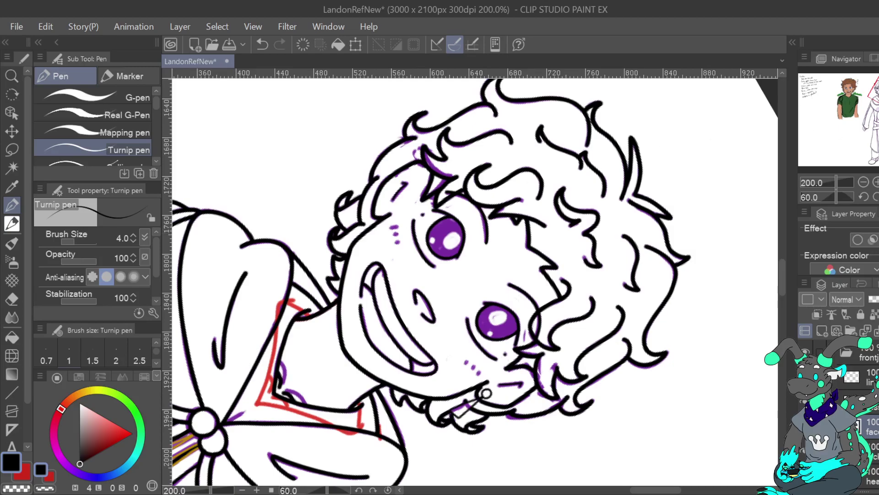
pyautogui.hotkey('ctrl', '@')
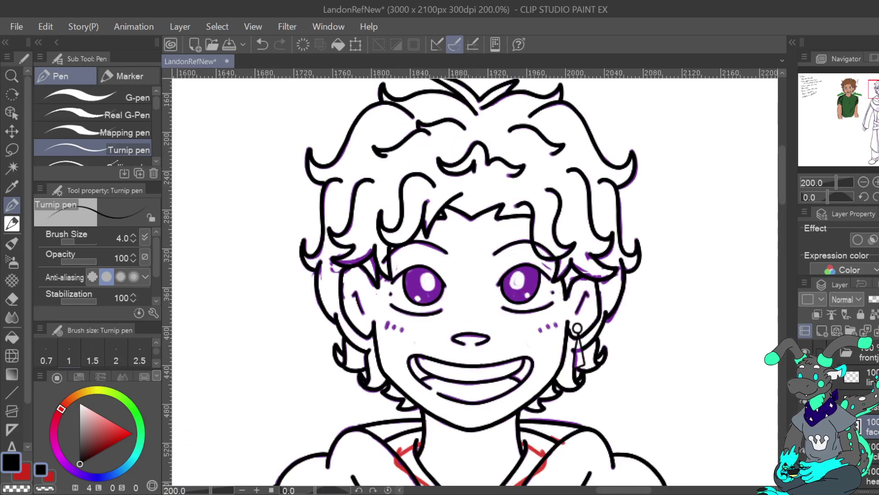
# Hide the purple sketch layer and show the front-view character's flat colors again.
pyautogui.scroll(-10, 843, 403)
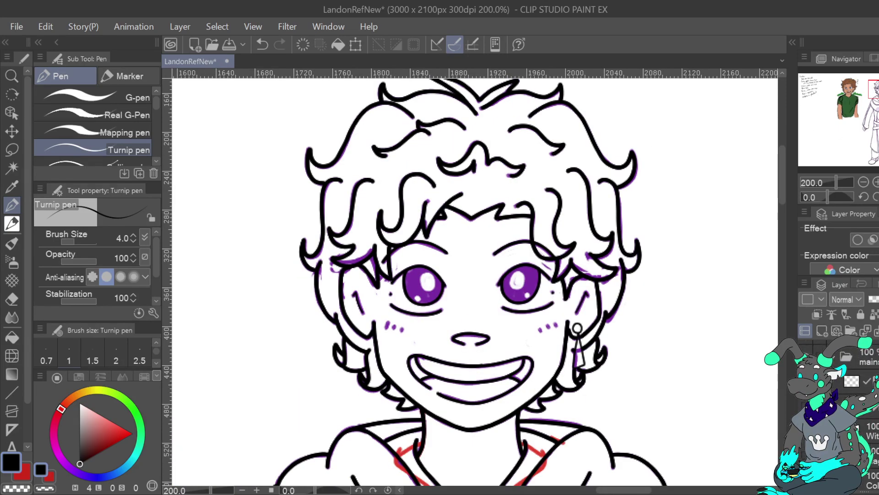
pyautogui.click(805, 356)
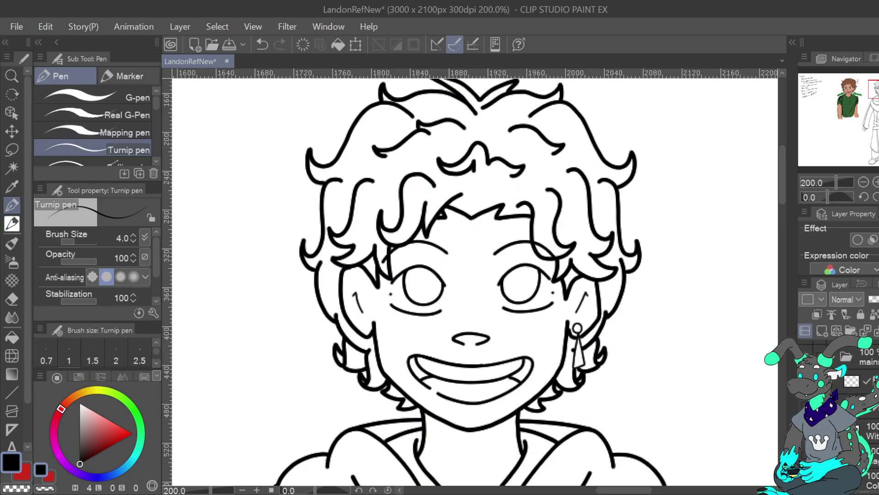
pyautogui.click(876, 182)
pyautogui.click(29, 488)
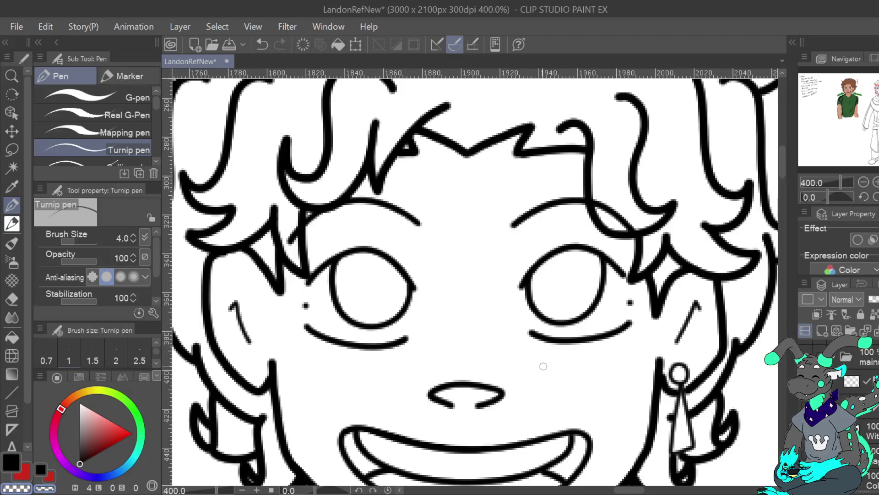
pyautogui.hotkey('ctrl', '0')
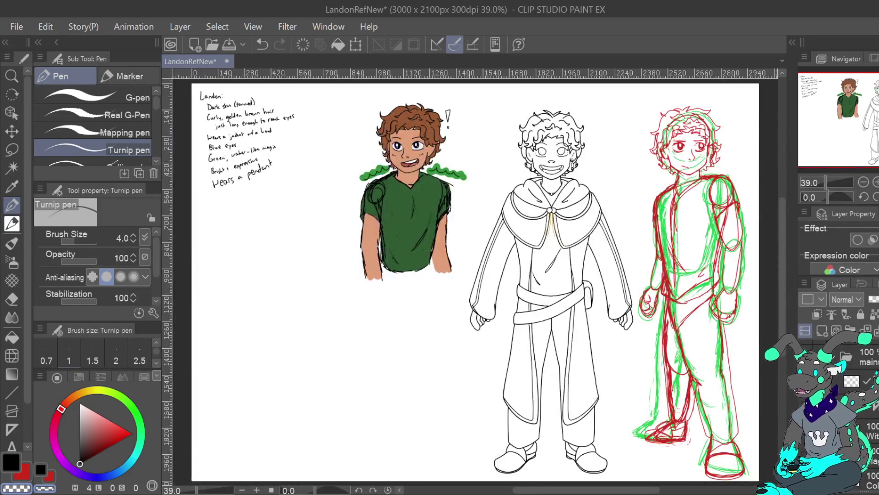
pyautogui.hotkey('ctrl', '+')
pyautogui.hotkey('ctrl', '+')
pyautogui.hotkey('ctrl', '+')
pyautogui.moveTo(627, 137); pyautogui.dragTo(420, 416)
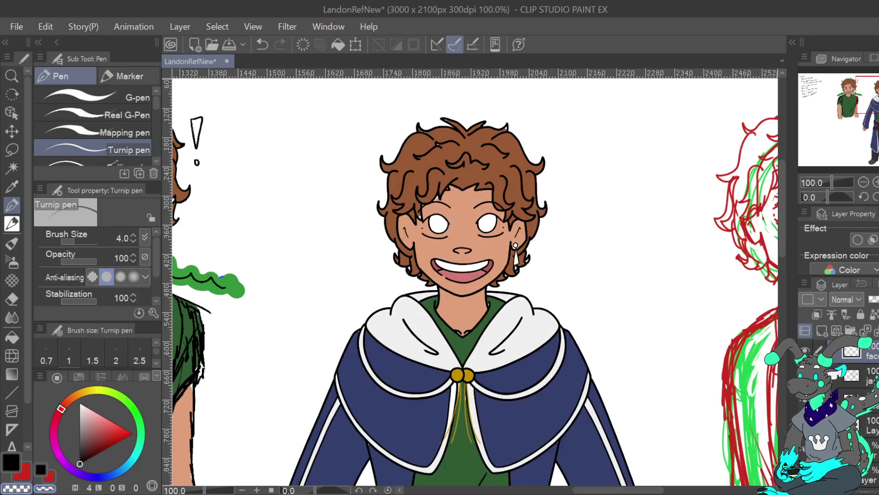
# Select the front-view character's flat-color layer and sample the hair's brown for the Turnip pen.
pyautogui.click(876, 183)
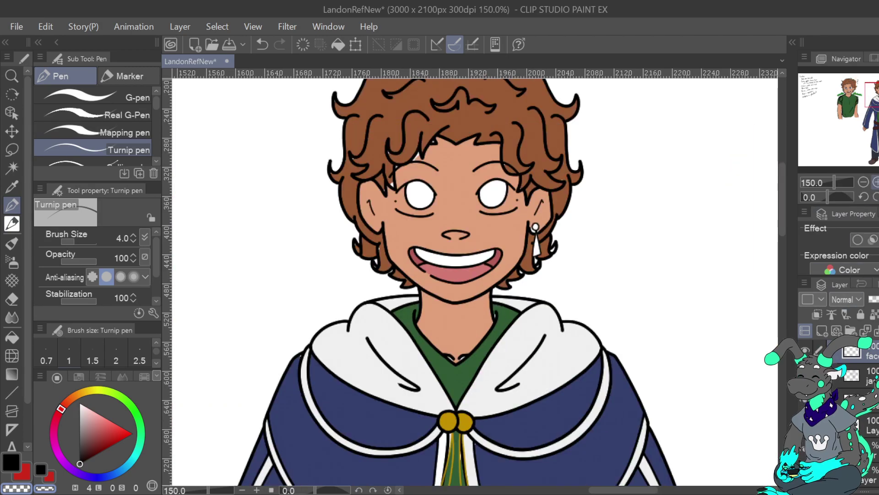
pyautogui.click(875, 184)
pyautogui.click(871, 426)
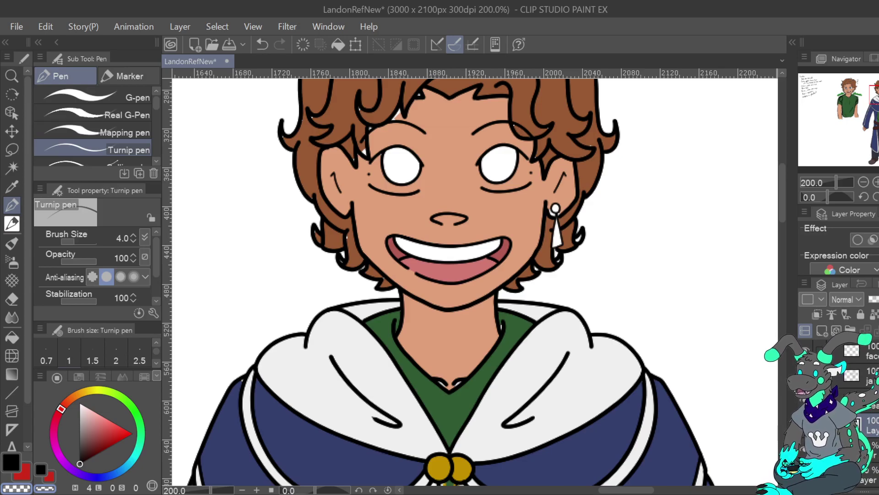
pyautogui.click(876, 183)
pyautogui.moveTo(878, 91); pyautogui.dragTo(878, 85)
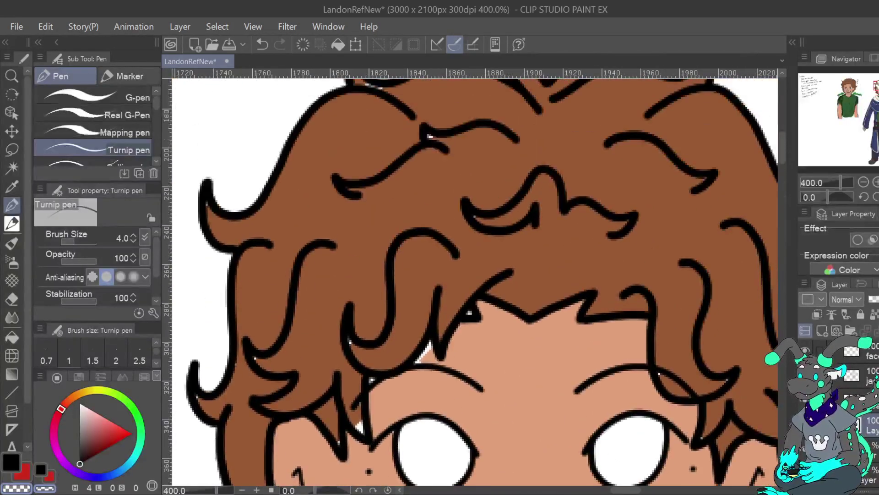
pyautogui.click(13, 187)
pyautogui.click(389, 216)
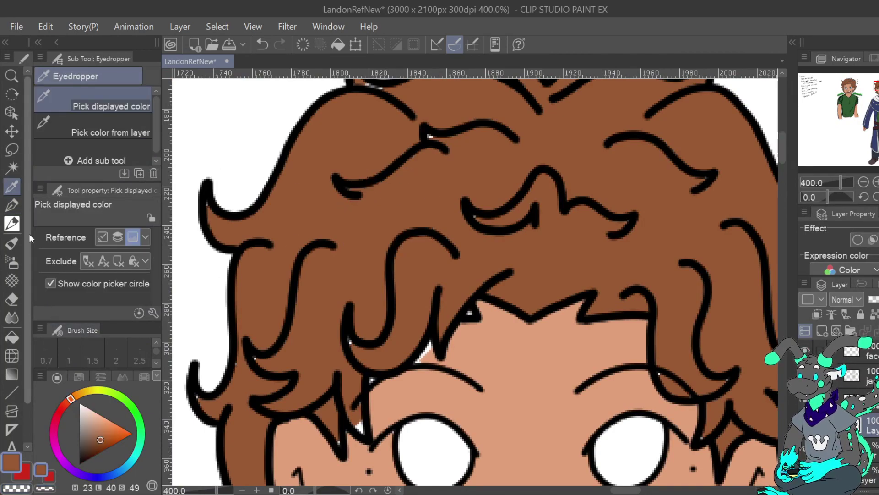
pyautogui.click(15, 210)
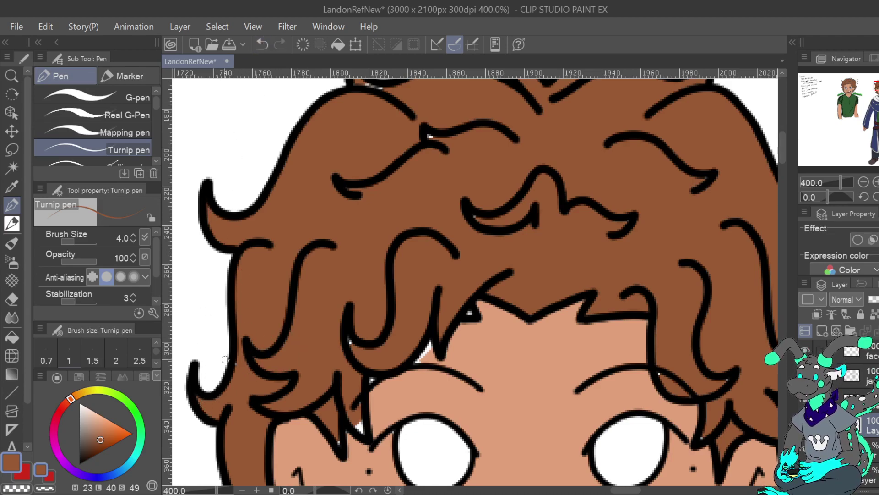
# Paint brown into the unfilled gaps beside the fringe and in the top hair tufts, raising the brush size to 6.
pyautogui.moveTo(351, 418); pyautogui.dragTo(368, 437)
pyautogui.moveTo(876, 82); pyautogui.dragTo(875, 78)
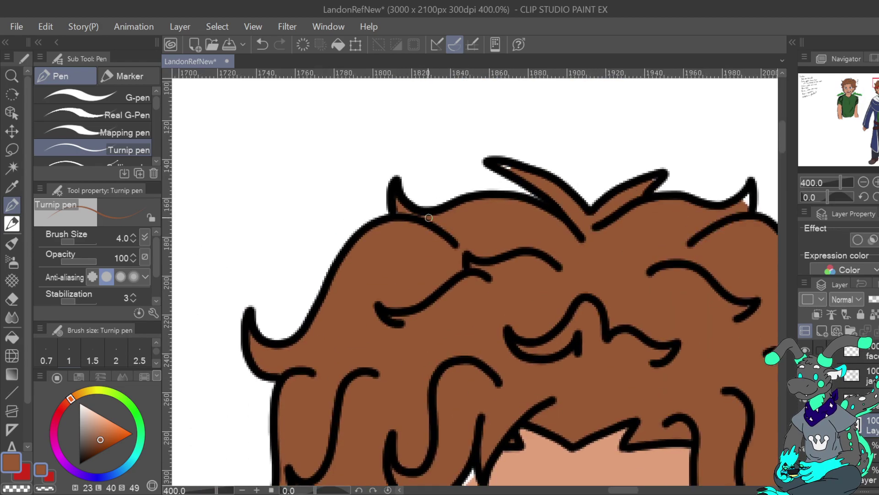
pyautogui.click(133, 235)
pyautogui.moveTo(872, 85); pyautogui.dragTo(878, 87)
pyautogui.moveTo(490, 173); pyautogui.dragTo(488, 187)
pyautogui.moveTo(402, 156); pyautogui.dragTo(387, 171)
pyautogui.moveTo(878, 83); pyautogui.dragTo(878, 87)
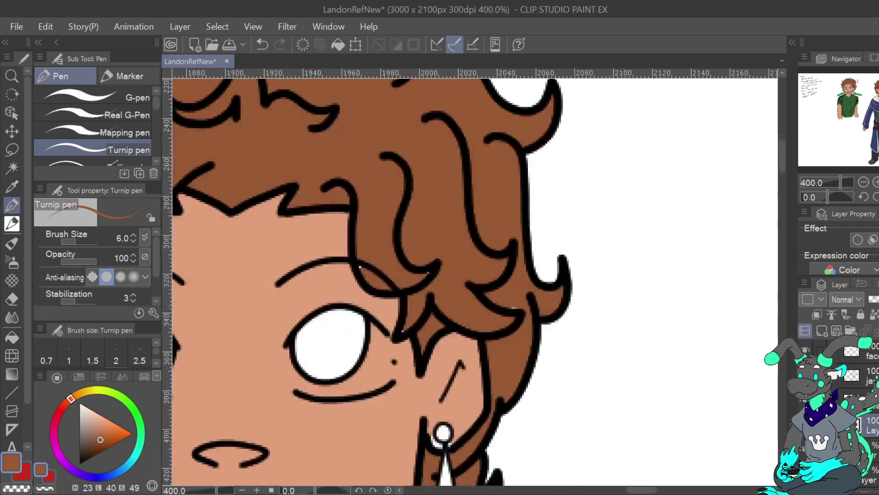
# Fill the leftover gaps in the hair around the earring-side ear and the lower curls with brown.
pyautogui.moveTo(361, 268); pyautogui.dragTo(364, 270)
pyautogui.moveTo(430, 269); pyautogui.dragTo(433, 273)
pyautogui.moveTo(411, 322); pyautogui.dragTo(404, 331)
pyautogui.moveTo(878, 87); pyautogui.dragTo(878, 93)
pyautogui.moveTo(493, 277); pyautogui.dragTo(487, 283)
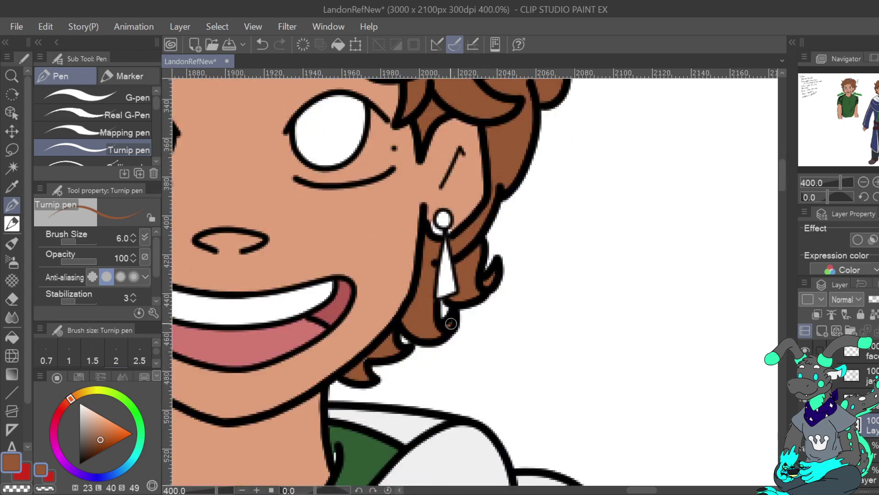
pyautogui.moveTo(373, 359); pyautogui.dragTo(370, 359)
pyautogui.moveTo(316, 338)
pyautogui.mouseDown()
pyautogui.moveTo(422, 339)
pyautogui.moveTo(723, 297)
pyautogui.mouseUp()
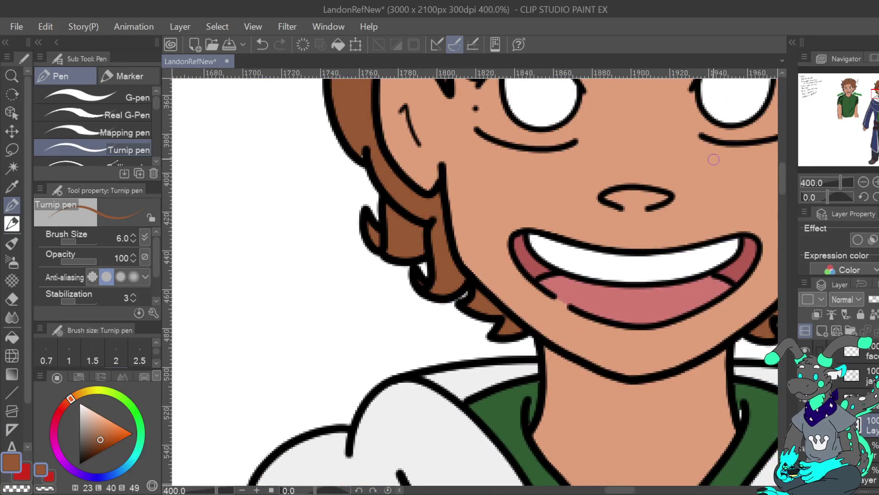
# Sample the face's skin tone and paint the white gap between the fringe and the eyebrow.
pyautogui.scroll(5, 472, 280)
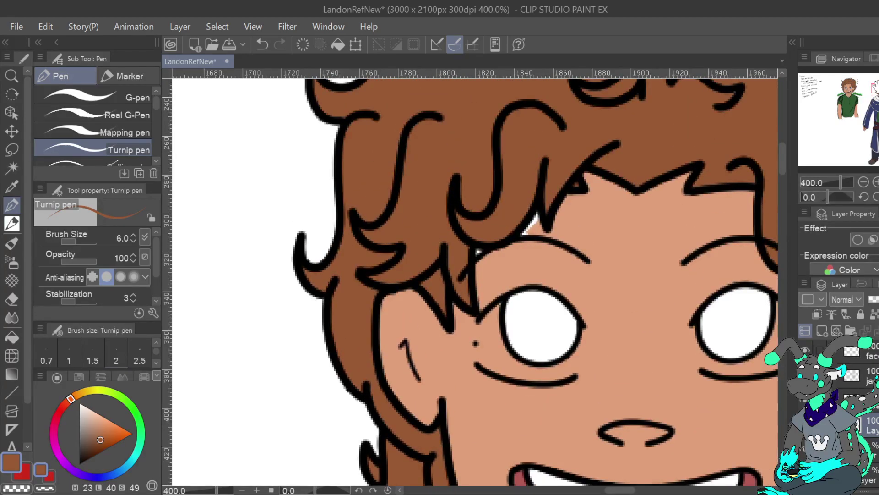
pyautogui.moveTo(878, 88); pyautogui.dragTo(878, 88)
pyautogui.scroll(4, 471, 280)
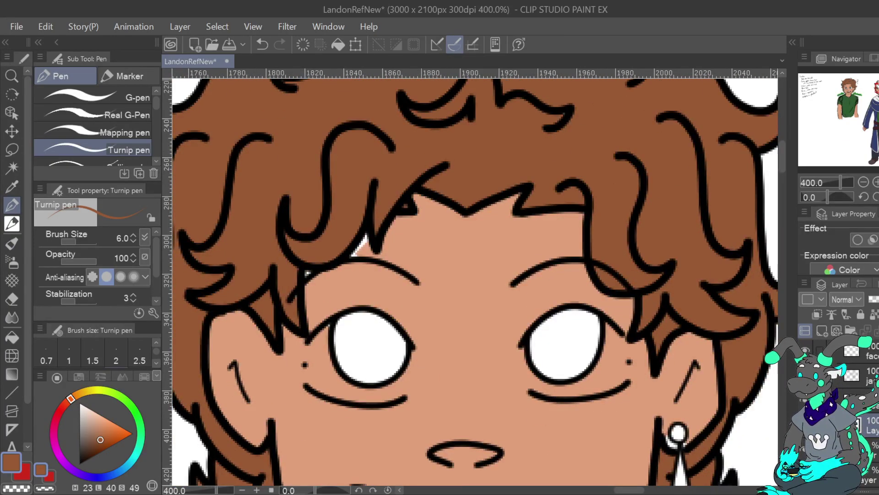
pyautogui.click(15, 186)
pyautogui.click(406, 297)
pyautogui.press('p')
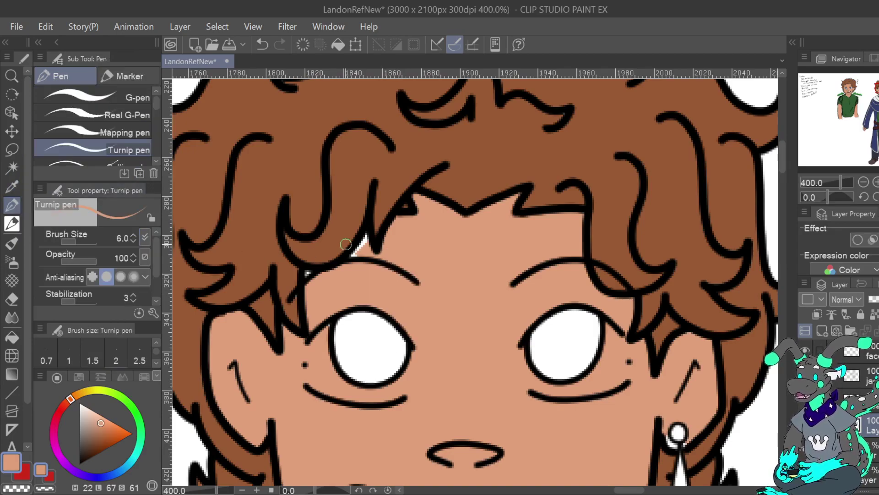
pyautogui.moveTo(364, 237)
pyautogui.mouseDown()
pyautogui.moveTo(347, 262)
pyautogui.moveTo(291, 279)
pyautogui.moveTo(307, 294)
pyautogui.mouseUp()
# Sample the hair's brown and return the Turnip pen to the skin tone while checking the face for gaps.
pyautogui.press('i')
pyautogui.click(248, 224)
pyautogui.press('p')
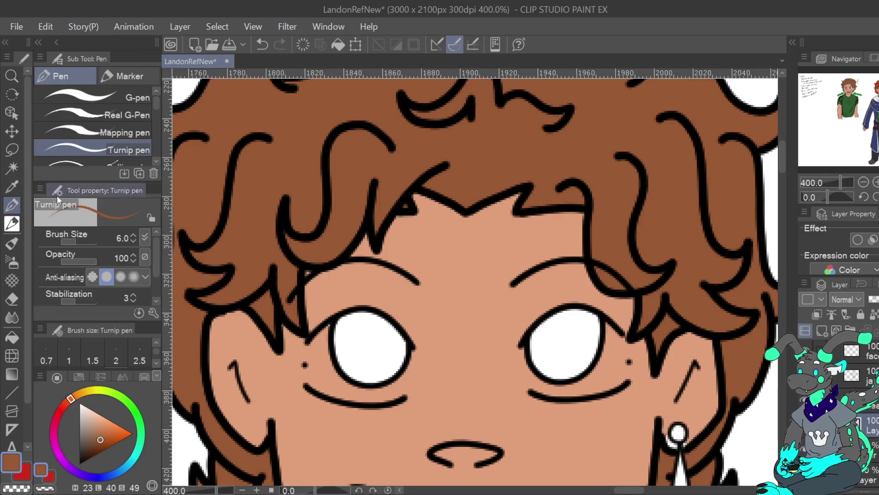
pyautogui.press('i')
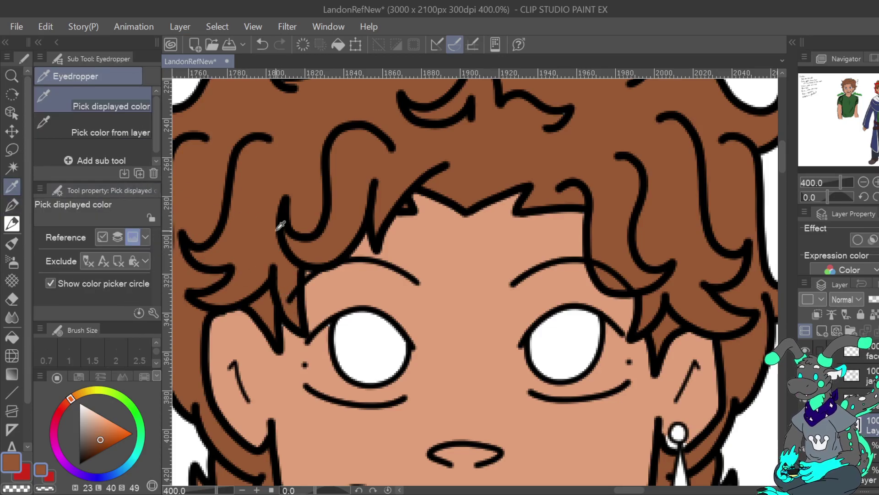
pyautogui.click(354, 282)
pyautogui.press('p')
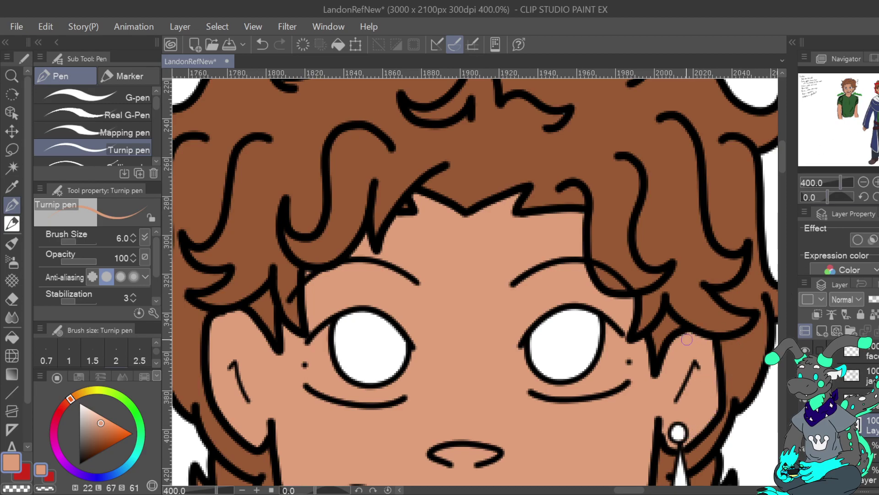
pyautogui.moveTo(878, 88); pyautogui.dragTo(878, 90)
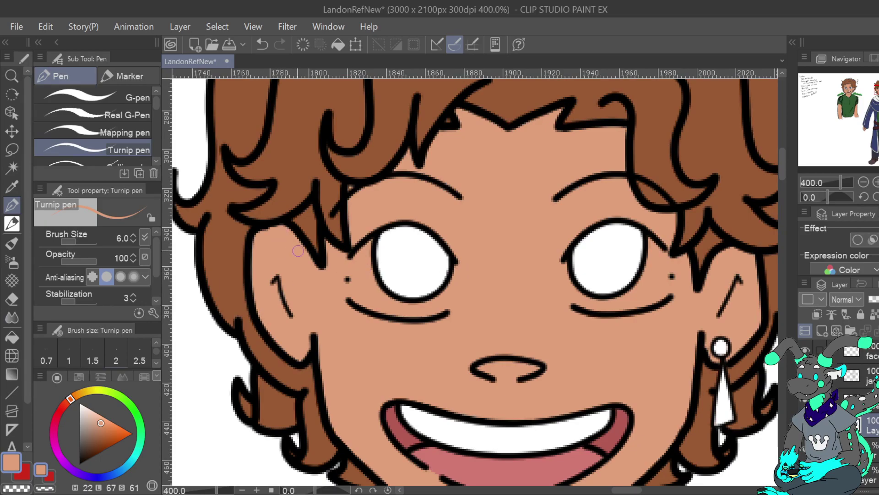
pyautogui.moveTo(877, 90); pyautogui.dragTo(878, 91)
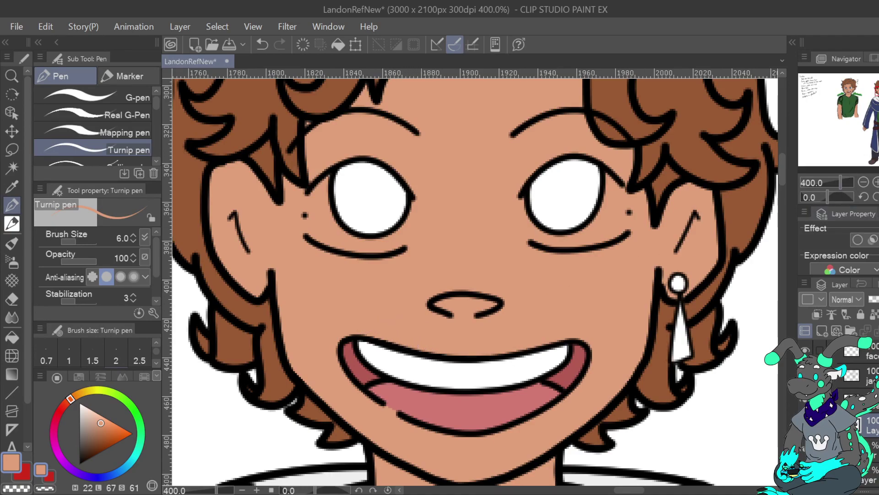
# Check the skin color on the neck and both hands for unfilled gaps.
pyautogui.moveTo(464, 344); pyautogui.dragTo(421, 260)
pyautogui.scroll(-5, 407, 354)
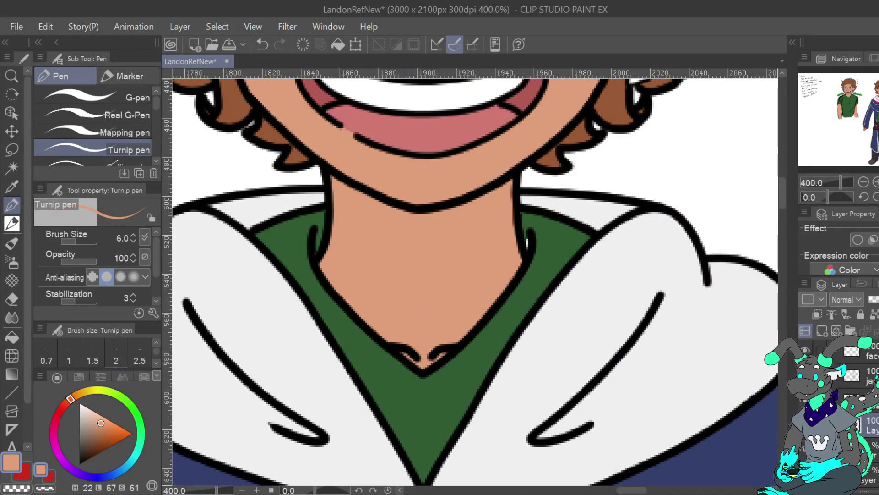
pyautogui.moveTo(875, 97); pyautogui.dragTo(866, 131)
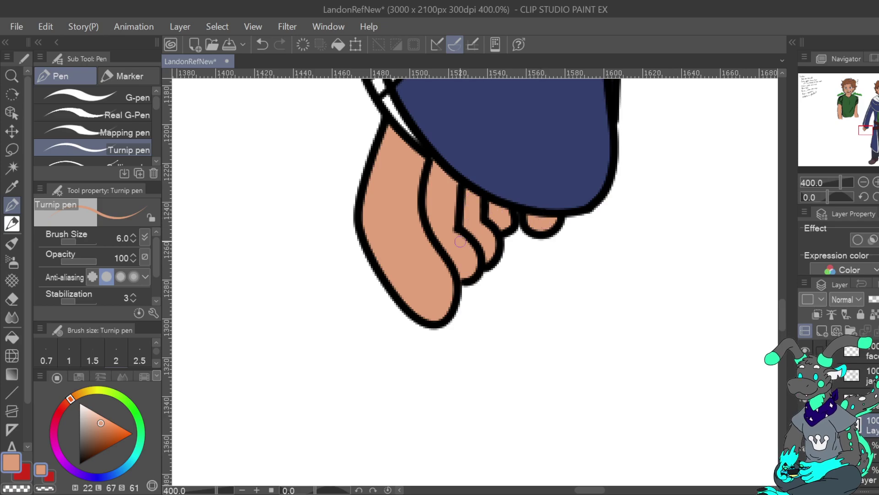
pyautogui.moveTo(868, 129); pyautogui.dragTo(878, 128)
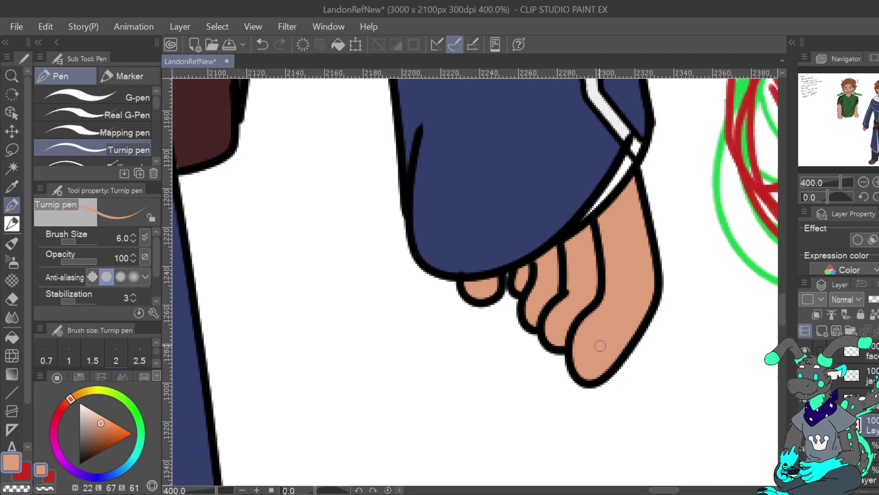
pyautogui.click(864, 182)
pyautogui.click(864, 181)
pyautogui.click(864, 182)
pyautogui.moveTo(878, 108); pyautogui.dragTo(878, 98)
pyautogui.click(877, 181)
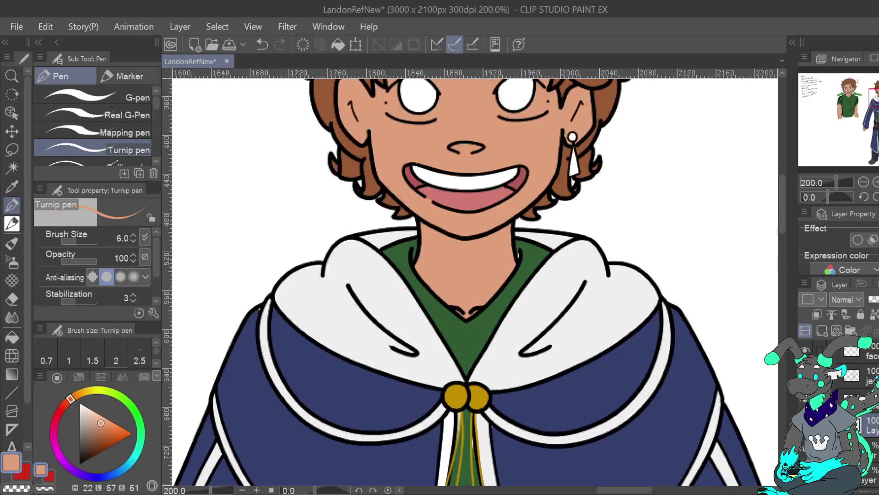
# Sample the shirt's dark green and paint the white gap beside the collar fold at the neck with the Turnip pen.
pyautogui.click(878, 94)
pyautogui.click(12, 186)
pyautogui.click(434, 358)
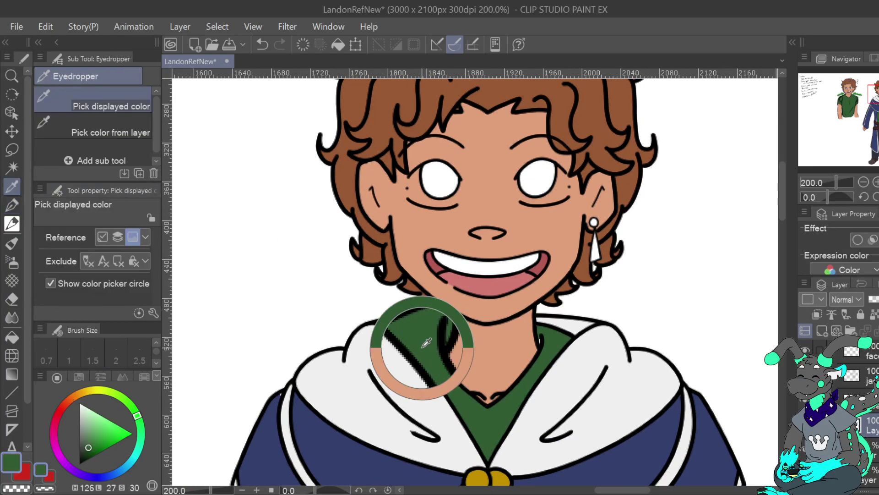
pyautogui.press('p')
pyautogui.click(877, 182)
pyautogui.click(877, 182)
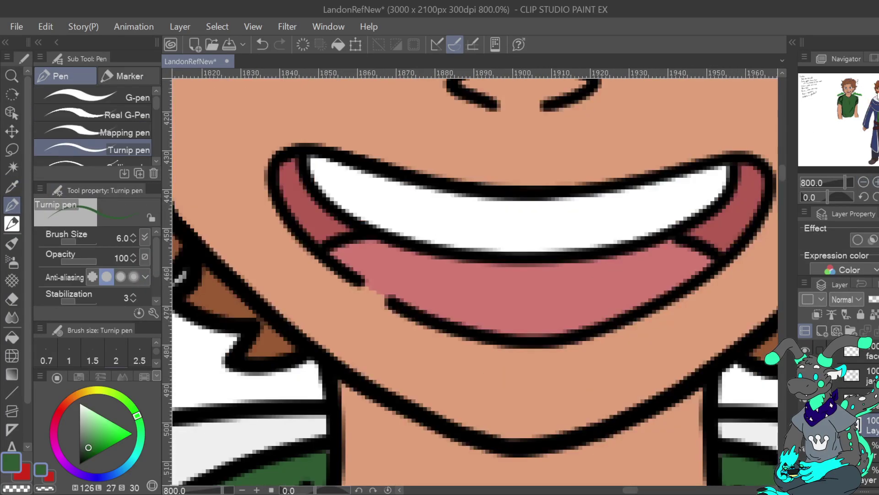
pyautogui.click(864, 182)
pyautogui.moveTo(877, 99); pyautogui.dragTo(875, 104)
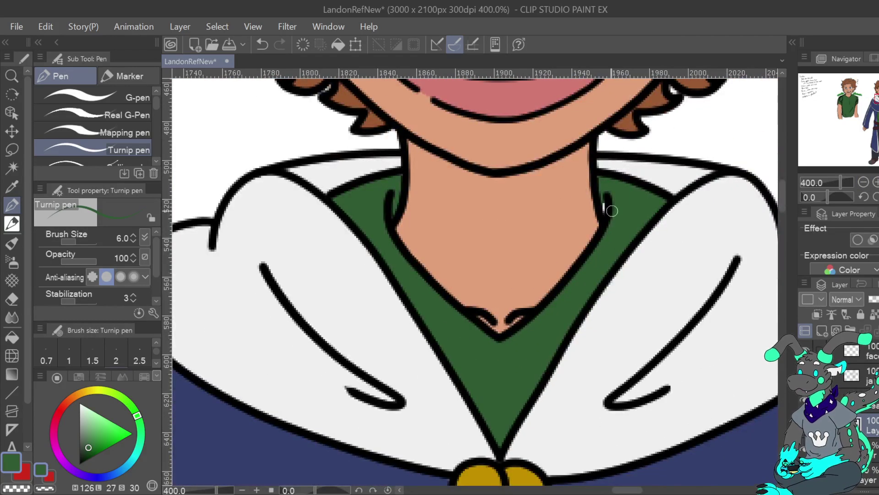
pyautogui.moveTo(606, 202); pyautogui.dragTo(607, 211)
# Examine the green shirt from the collar past the gold clasp to the belt for unfilled gaps.
pyautogui.moveTo(875, 95); pyautogui.dragTo(876, 92)
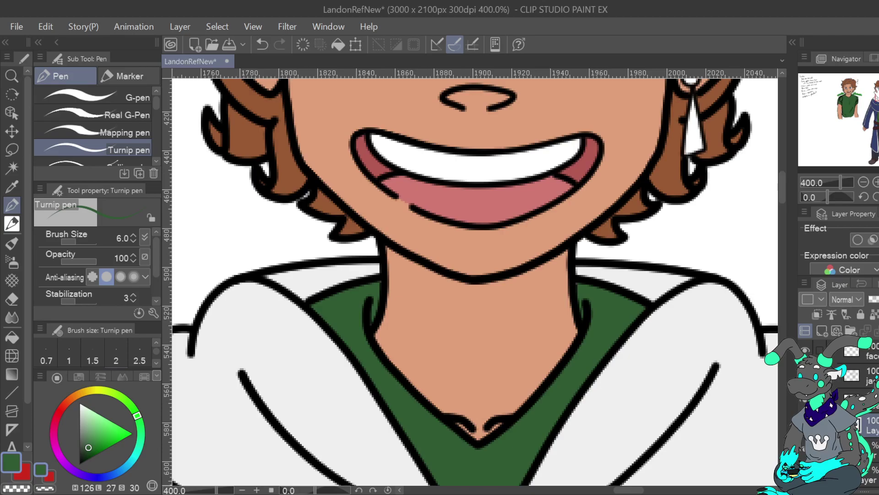
pyautogui.scroll(-5, 475, 279)
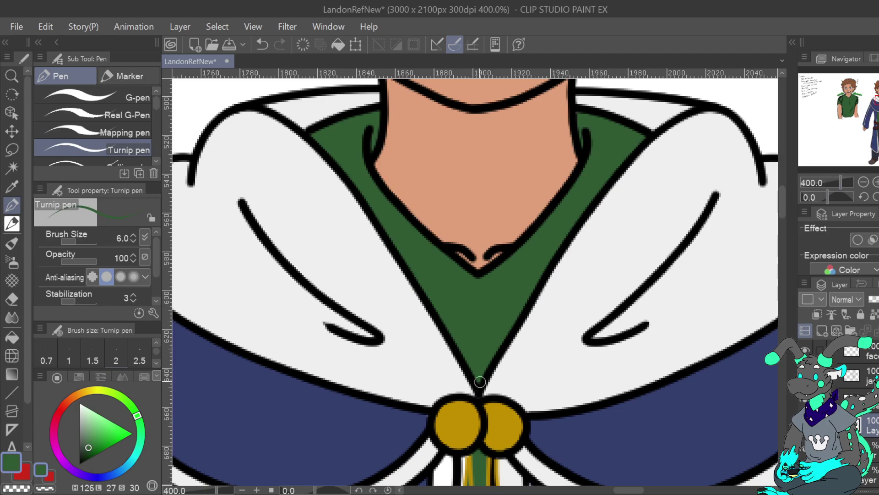
pyautogui.scroll(-12, 475, 282)
pyautogui.hscroll(1, 475, 281)
pyautogui.hscroll(-1, 475, 281)
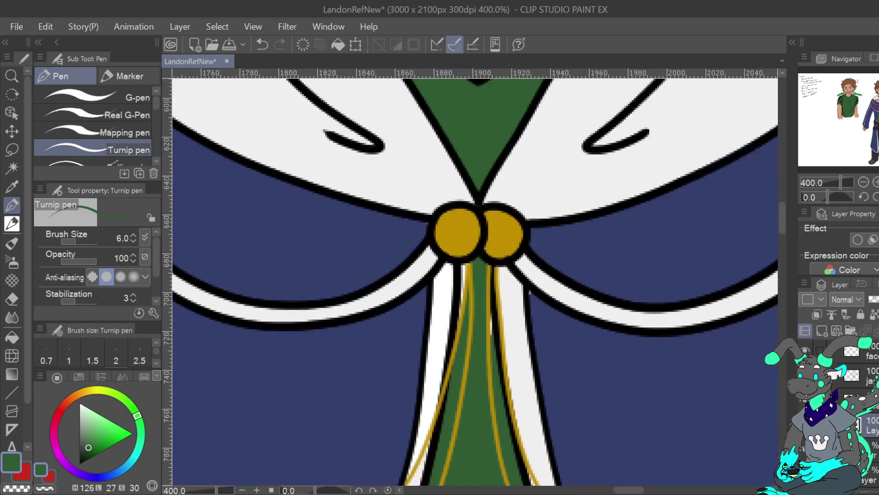
pyautogui.moveTo(463, 202)
pyautogui.mouseDown()
pyautogui.moveTo(462, 257)
pyautogui.moveTo(470, 201)
pyautogui.moveTo(489, 248)
pyautogui.mouseUp()
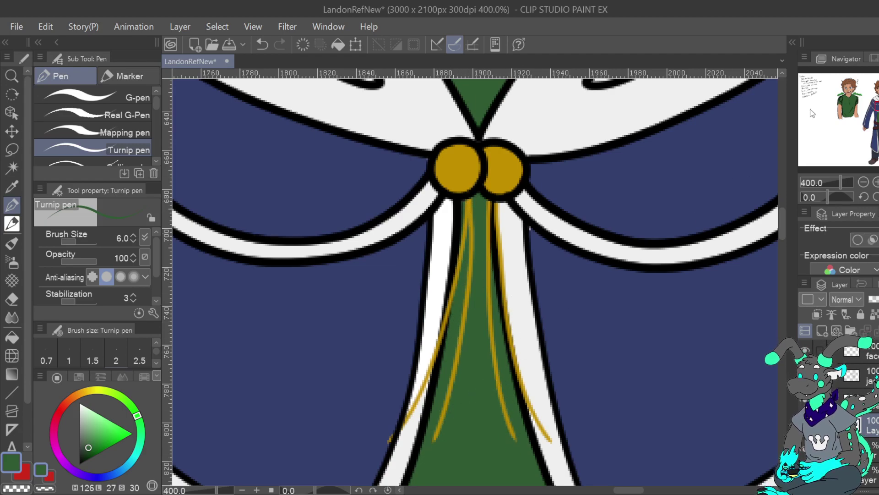
pyautogui.moveTo(479, 219); pyautogui.dragTo(500, 327)
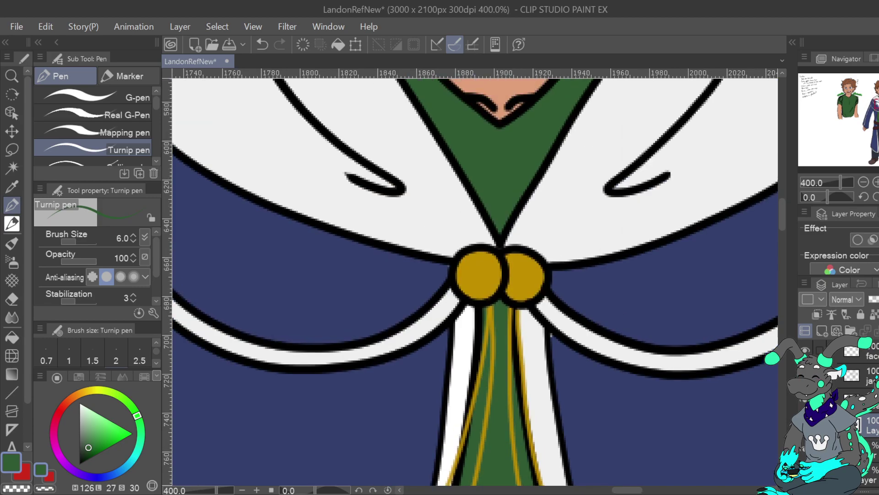
pyautogui.scroll(-1, 475, 282)
pyautogui.hscroll(3, 475, 281)
pyautogui.moveTo(590, 247); pyautogui.dragTo(580, 262)
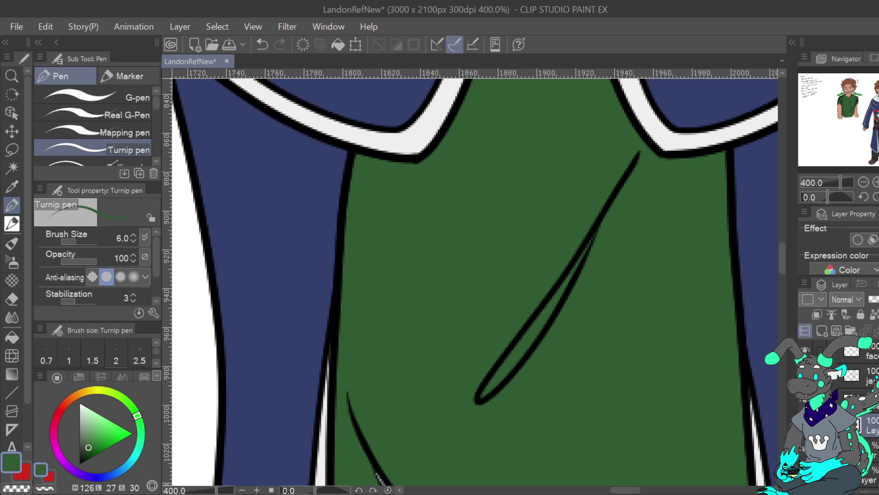
pyautogui.hscroll(-1, 474, 281)
pyautogui.scroll(-4, 475, 282)
pyautogui.moveTo(477, 229)
pyautogui.mouseDown()
pyautogui.moveTo(459, 211)
pyautogui.moveTo(486, 247)
pyautogui.mouseUp()
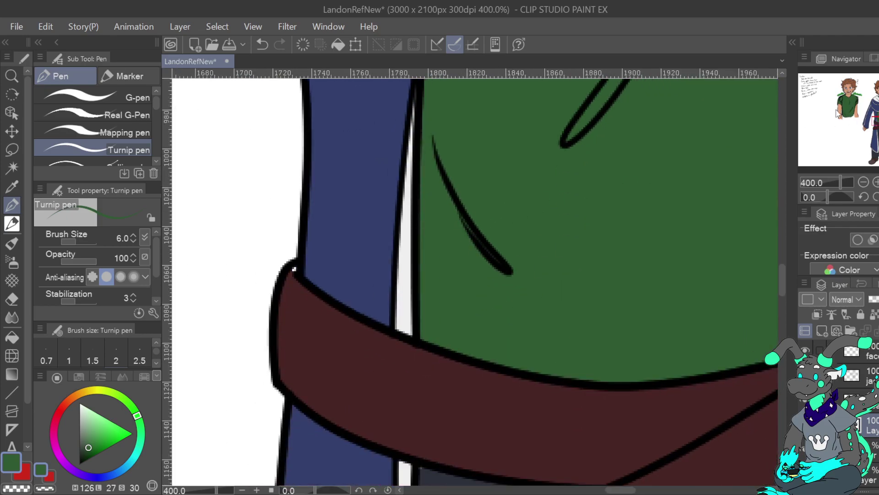
pyautogui.moveTo(595, 334); pyautogui.dragTo(275, 313)
pyautogui.moveTo(321, 92); pyautogui.dragTo(733, 481)
pyautogui.moveTo(485, 238); pyautogui.dragTo(355, 346)
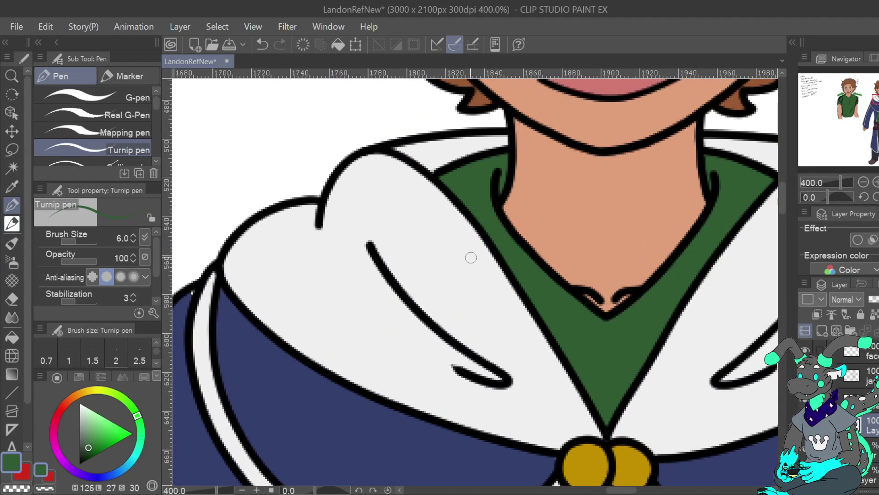
# Add a layer beneath the artwork and fill it with teal (H 176, L 38, S 75) as a contrasting background.
pyautogui.scroll(-5, 866, 403)
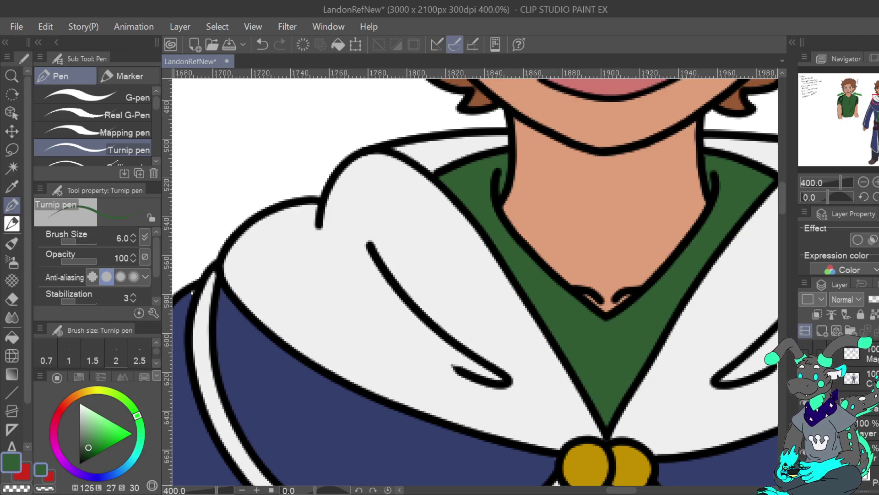
pyautogui.click(873, 481)
pyautogui.click(823, 331)
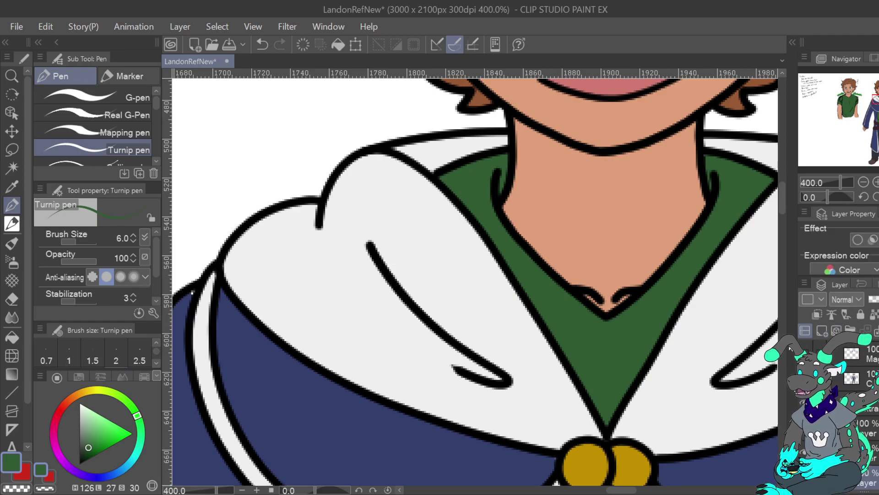
pyautogui.click(139, 454)
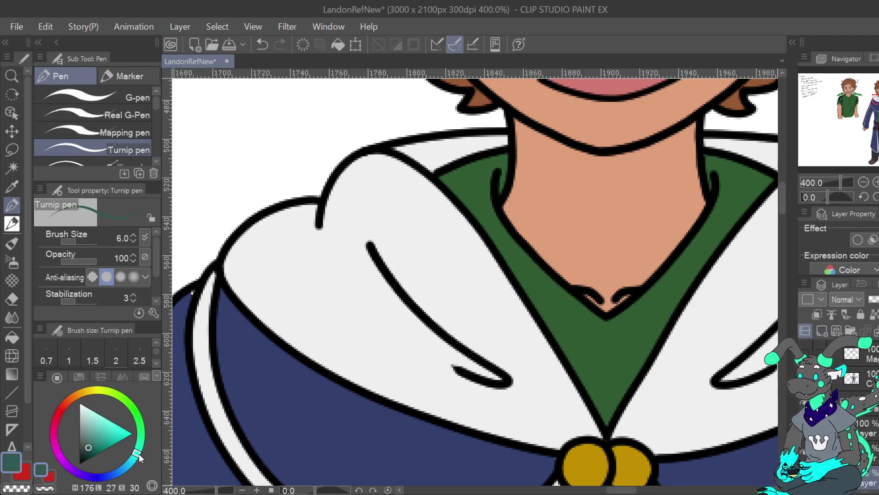
pyautogui.click(108, 440)
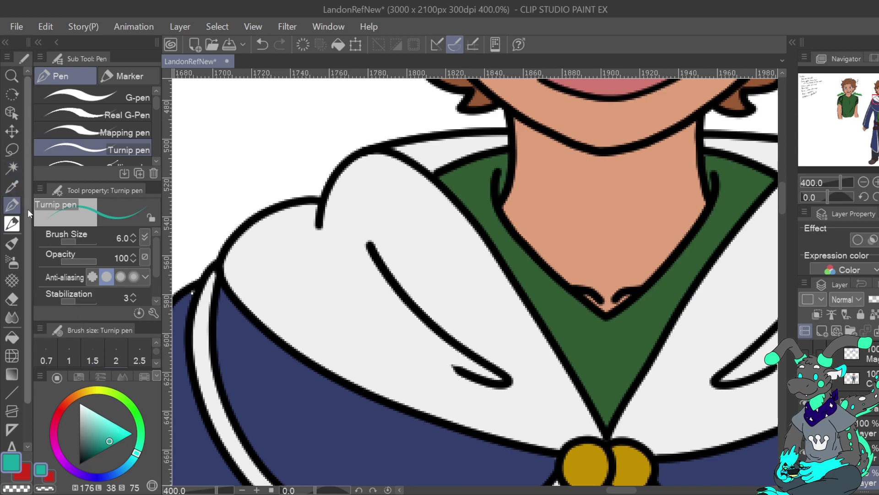
pyautogui.click(12, 337)
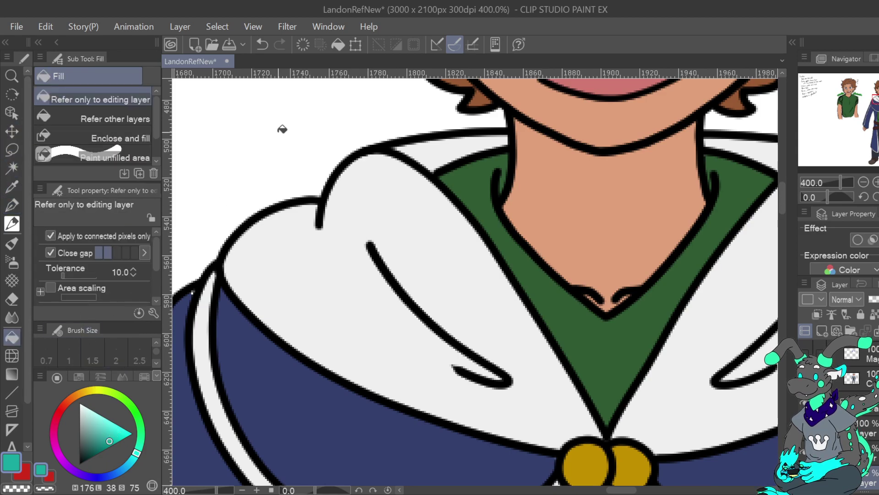
pyautogui.click(374, 209)
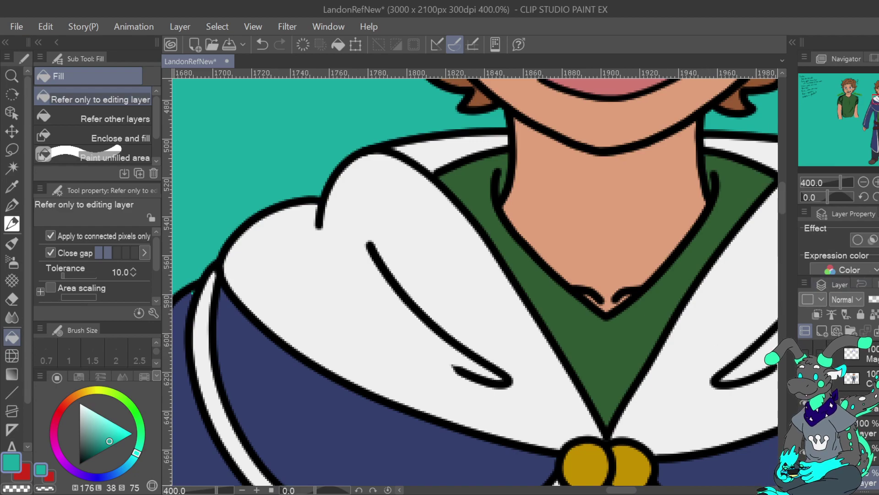
# On the flat-color layer, sample the hood's off-white and paint the unfilled robe trim below the gold clasp.
pyautogui.scroll(5, 866, 403)
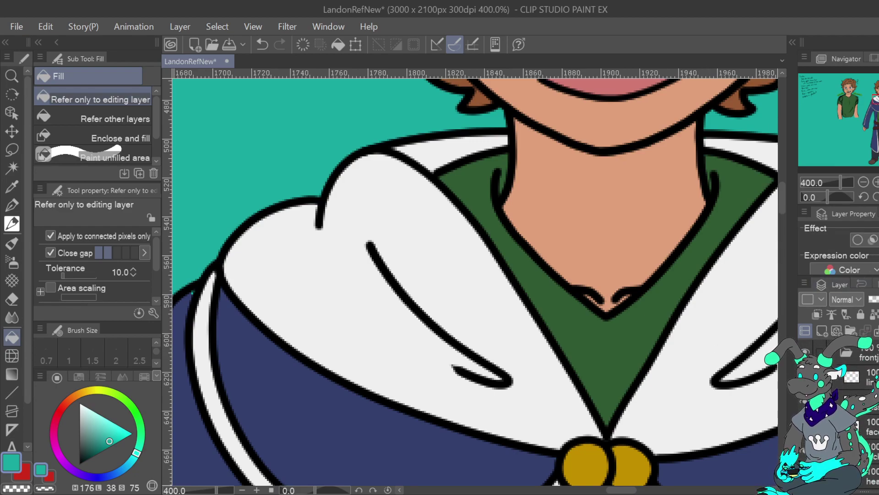
pyautogui.scroll(-2, 851, 403)
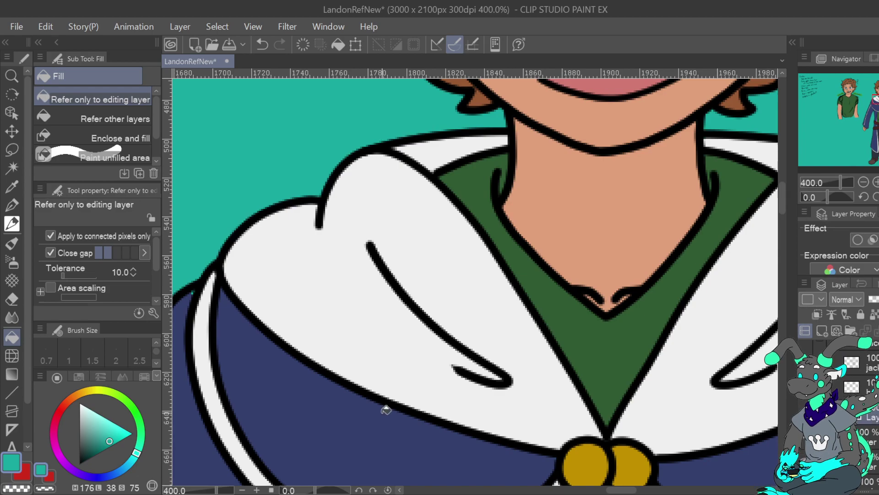
pyautogui.click(12, 186)
pyautogui.click(304, 255)
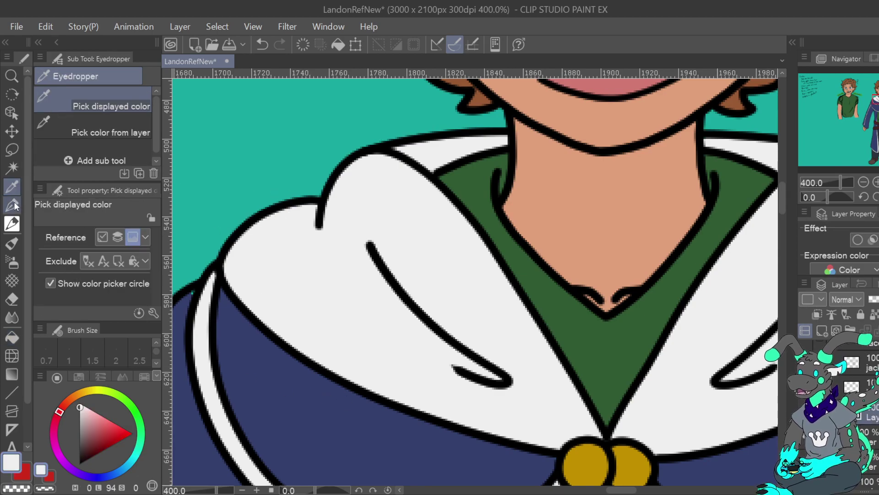
pyautogui.press('p')
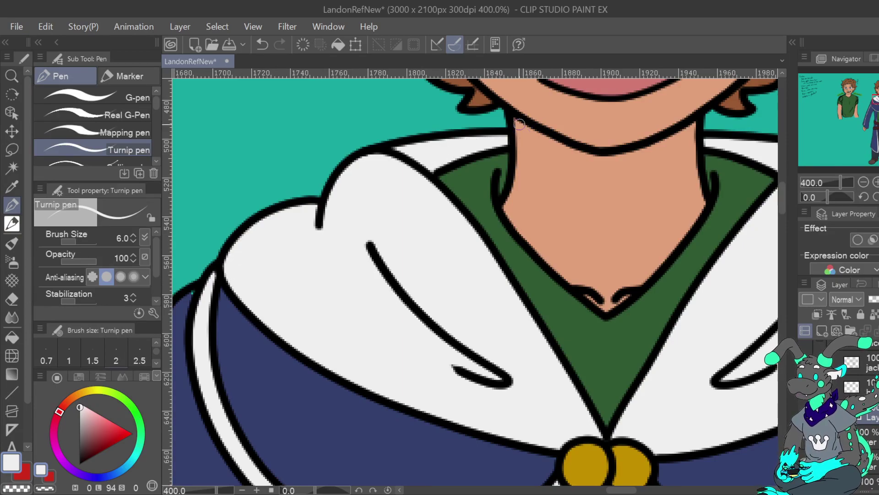
pyautogui.click(878, 99)
pyautogui.moveTo(440, 151); pyautogui.dragTo(311, 131)
pyautogui.moveTo(329, 294); pyautogui.dragTo(547, 191)
pyautogui.moveTo(366, 293); pyautogui.dragTo(597, 161)
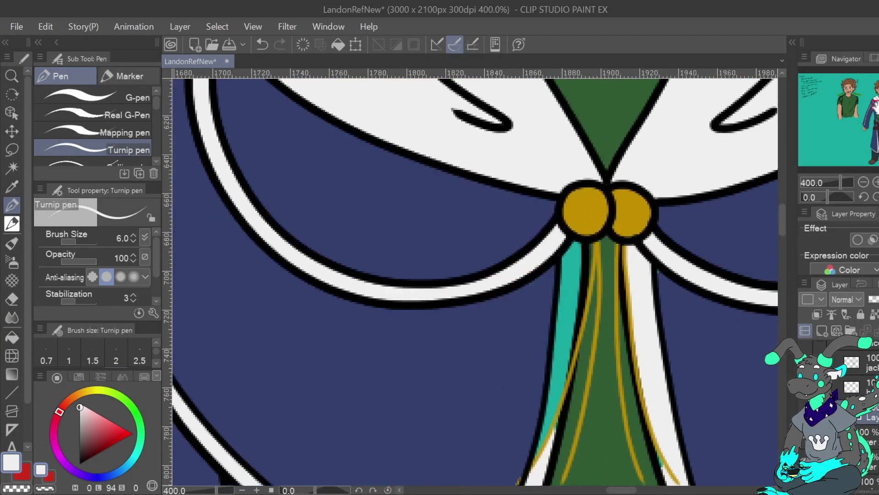
pyautogui.moveTo(876, 106); pyautogui.dragTo(847, 107)
pyautogui.moveTo(487, 140)
pyautogui.mouseDown()
pyautogui.moveTo(482, 183)
pyautogui.moveTo(481, 158)
pyautogui.moveTo(473, 271)
pyautogui.moveTo(474, 262)
pyautogui.moveTo(455, 349)
pyautogui.mouseUp()
pyautogui.moveTo(474, 293)
pyautogui.mouseDown()
pyautogui.moveTo(468, 247)
pyautogui.moveTo(488, 215)
pyautogui.moveTo(493, 158)
pyautogui.mouseUp()
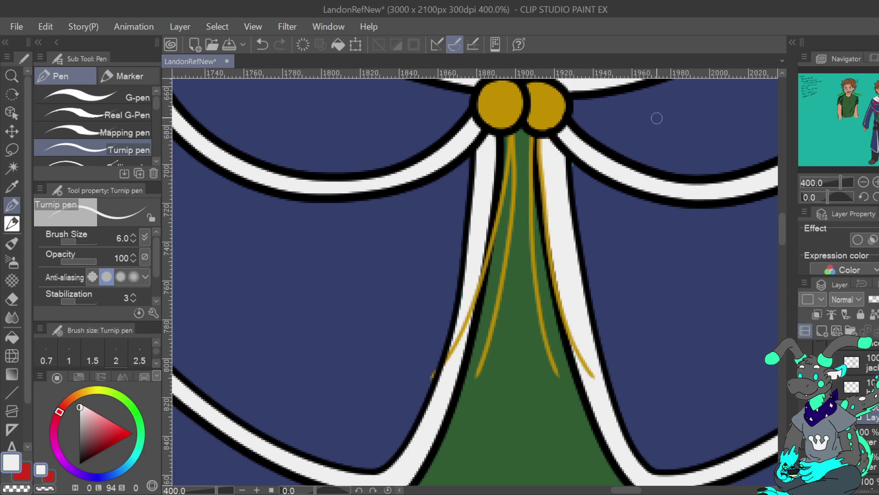
# Paint off-white into the remaining gaps in the sleeve cuff trim and the robe trim beside the green shirt.
pyautogui.moveTo(641, 128); pyautogui.dragTo(193, 237)
pyautogui.moveTo(458, 366)
pyautogui.mouseDown()
pyautogui.moveTo(500, 256)
pyautogui.moveTo(543, 194)
pyautogui.moveTo(330, 136)
pyautogui.moveTo(329, 196)
pyautogui.mouseUp()
pyautogui.moveTo(458, 467); pyautogui.dragTo(371, 101)
pyautogui.moveTo(549, 476)
pyautogui.mouseDown()
pyautogui.moveTo(468, 120)
pyautogui.moveTo(465, 74)
pyautogui.mouseUp()
pyautogui.moveTo(586, 256); pyautogui.dragTo(585, 258)
pyautogui.moveTo(878, 126); pyautogui.dragTo(864, 124)
pyautogui.moveTo(459, 209); pyautogui.dragTo(464, 219)
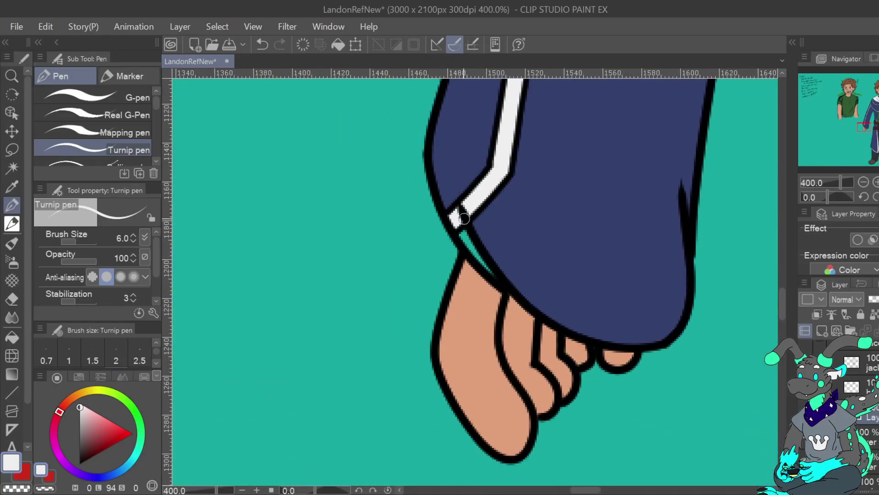
pyautogui.moveTo(869, 124)
pyautogui.mouseDown()
pyautogui.moveTo(874, 110)
pyautogui.moveTo(874, 124)
pyautogui.moveTo(822, 123)
pyautogui.mouseUp()
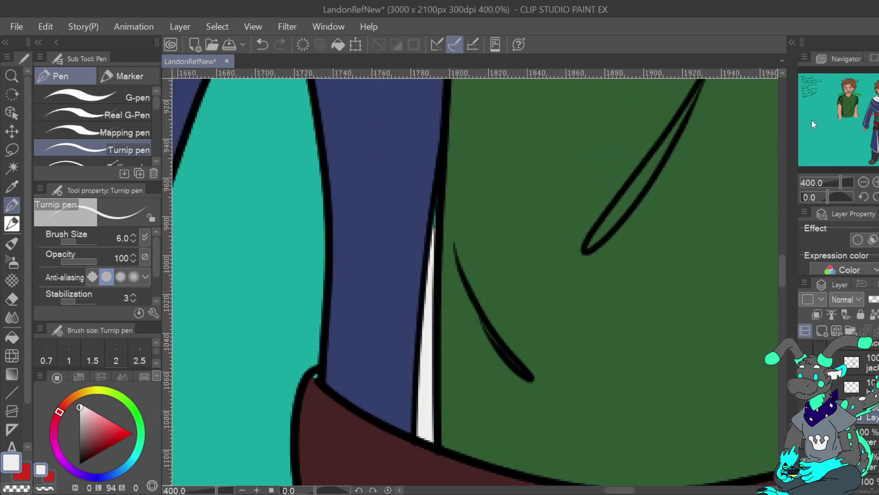
pyautogui.moveTo(435, 206); pyautogui.dragTo(446, 192)
# Erase the stray line tip at the robe's hem corner on the line layer with transparent color, then reselect the flat-color layer.
pyautogui.moveTo(877, 118); pyautogui.dragTo(873, 145)
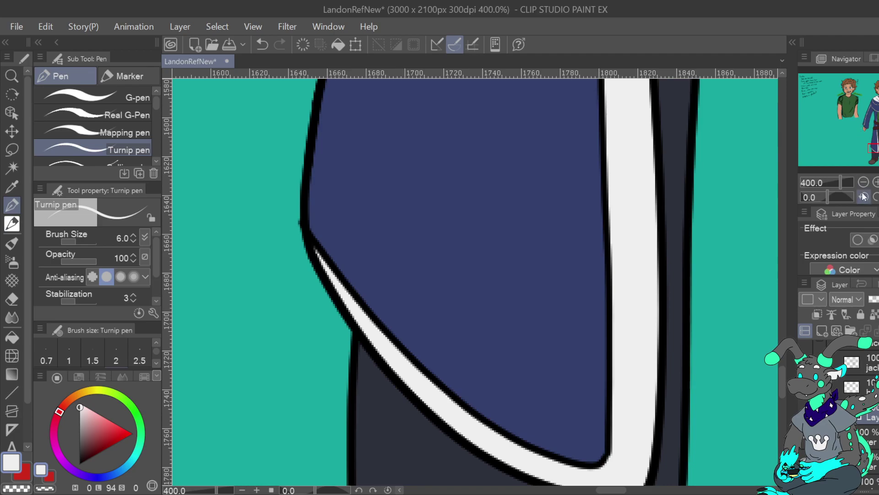
pyautogui.click(871, 363)
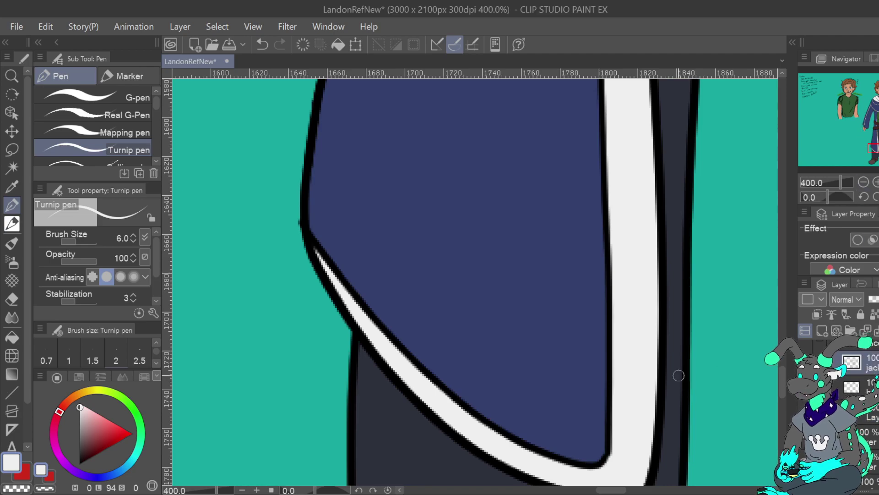
pyautogui.click(18, 488)
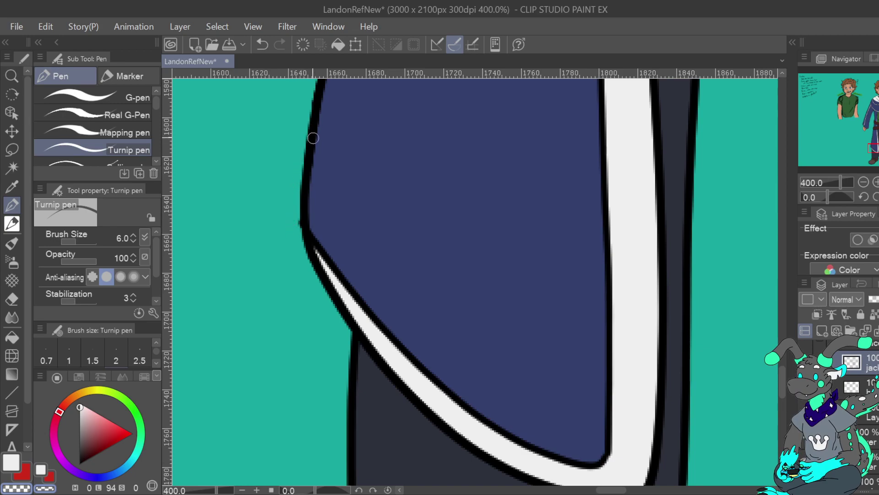
pyautogui.scroll(3, 866, 403)
pyautogui.click(853, 360)
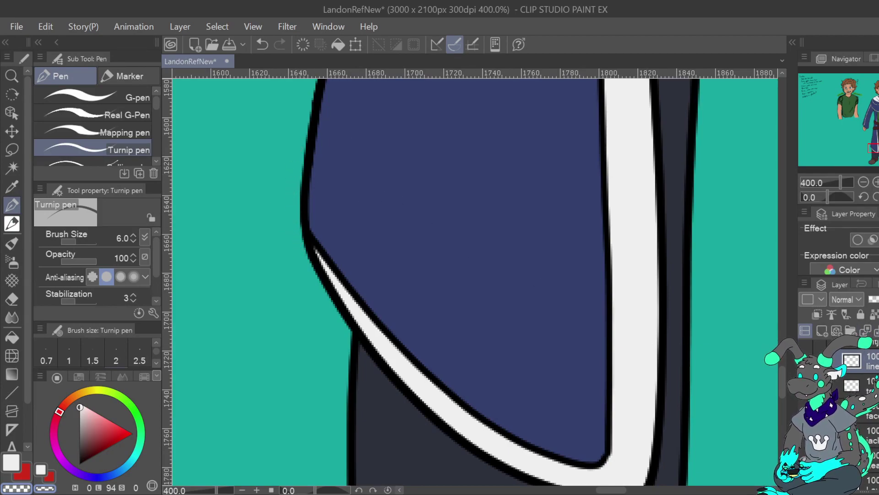
pyautogui.scroll(-4, 865, 403)
pyautogui.click(866, 399)
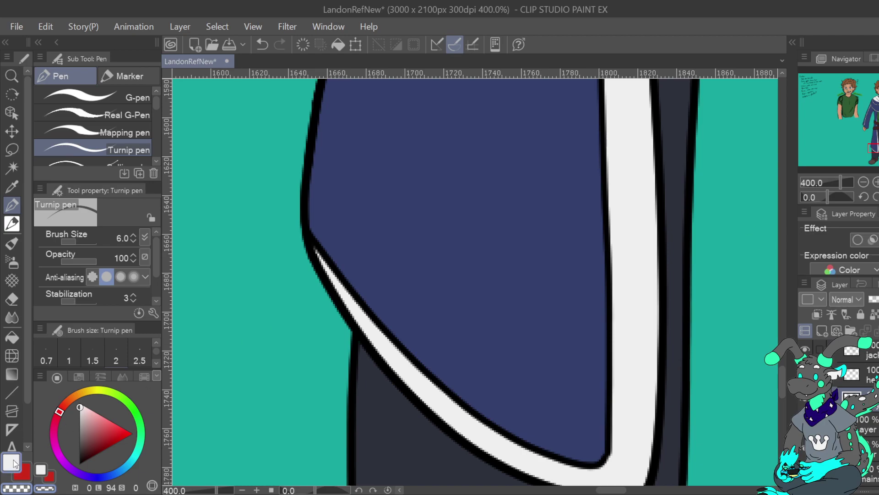
# Inspect the opposite hem and the belt, and sample the robe's dark blue above the belt.
pyautogui.moveTo(878, 142); pyautogui.dragTo(878, 149)
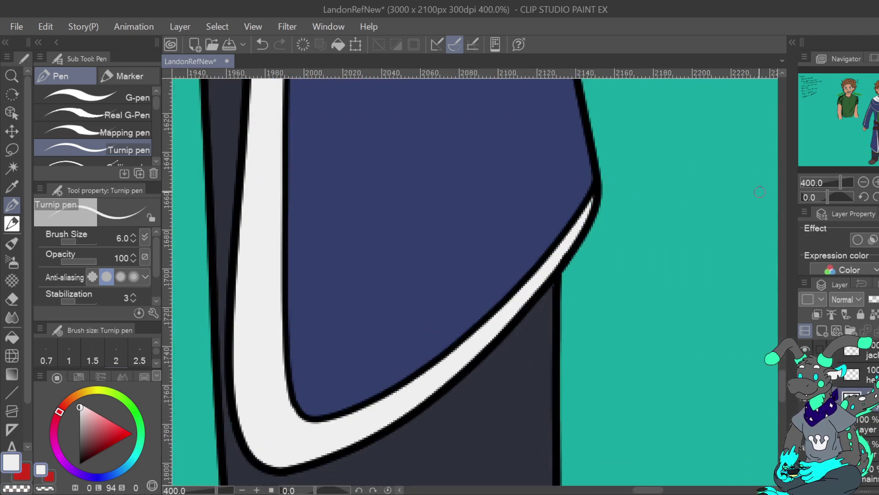
pyautogui.moveTo(878, 148); pyautogui.dragTo(877, 117)
pyautogui.scroll(-4, 475, 279)
pyautogui.hscroll(-1, 475, 280)
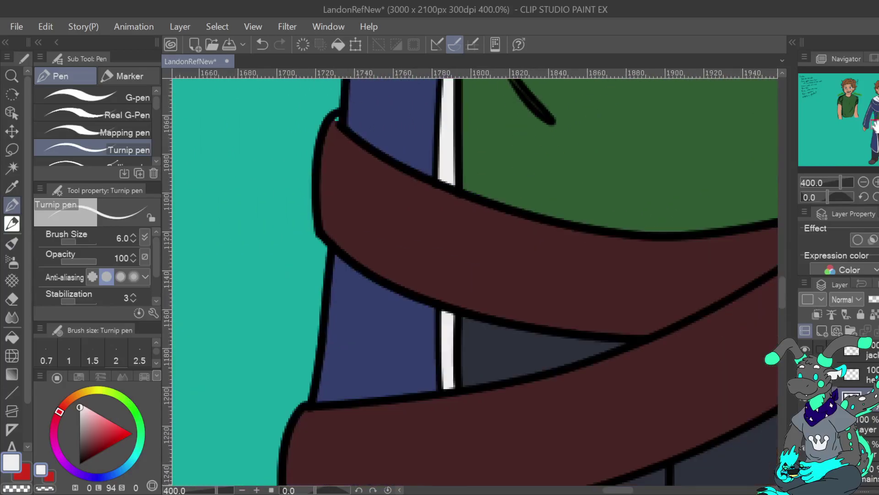
pyautogui.press('i')
pyautogui.click(361, 237)
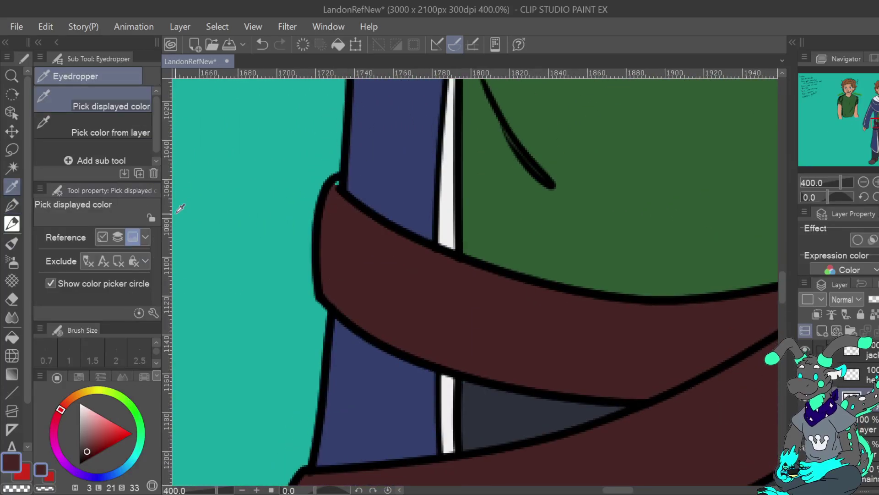
pyautogui.click(397, 148)
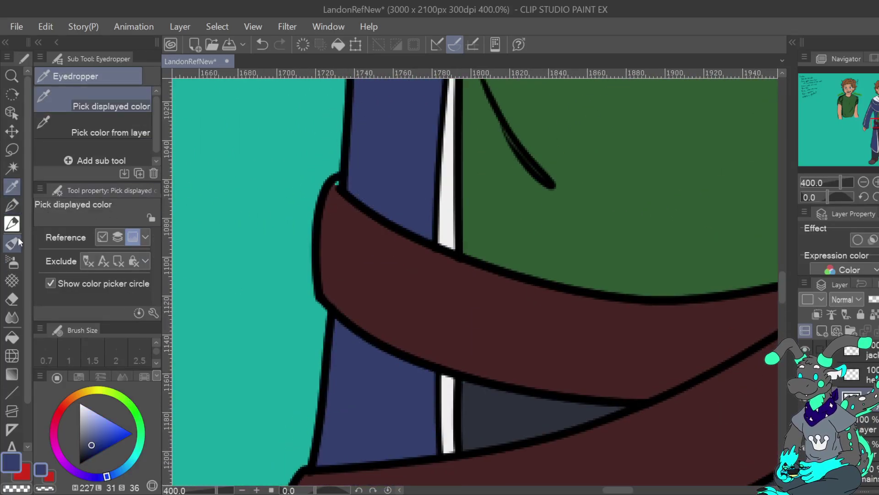
# Touch up unfilled spots along the blue cape's edges beneath the white hood with the Turnip pen.
pyautogui.click(12, 204)
pyautogui.scroll(10, 475, 279)
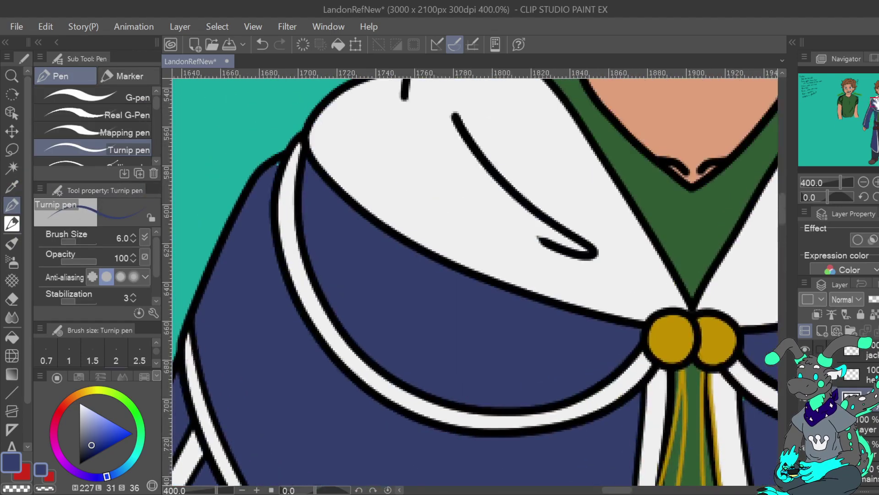
pyautogui.moveTo(474, 257); pyautogui.dragTo(410, 299)
pyautogui.click(214, 224)
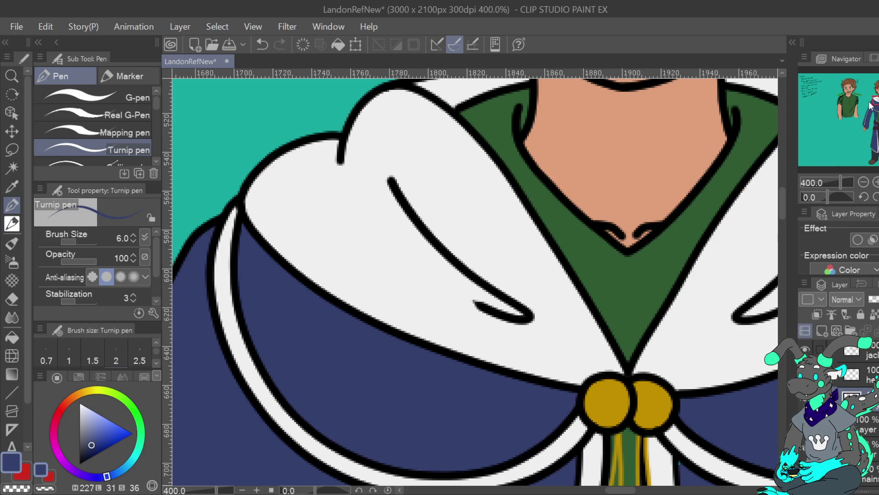
pyautogui.scroll(-1, 475, 280)
pyautogui.hscroll(3, 475, 280)
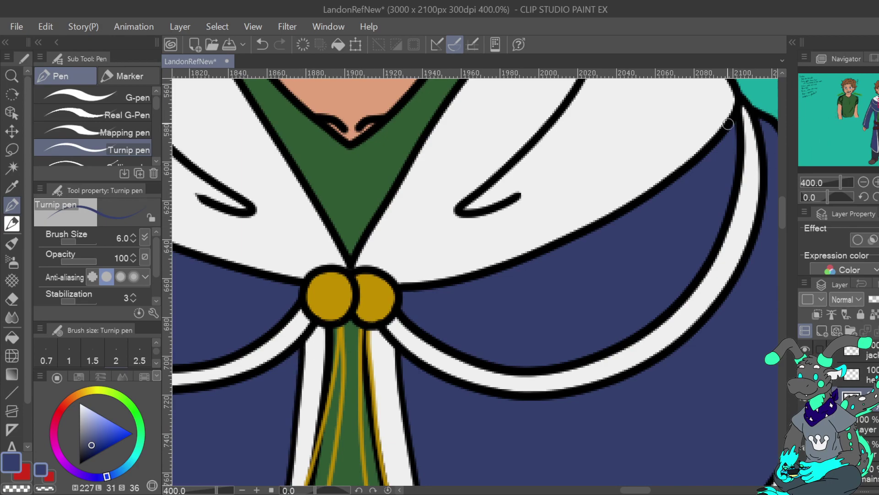
pyautogui.moveTo(595, 348); pyautogui.dragTo(360, 135)
pyautogui.scroll(-1, 475, 280)
pyautogui.hscroll(-1, 474, 279)
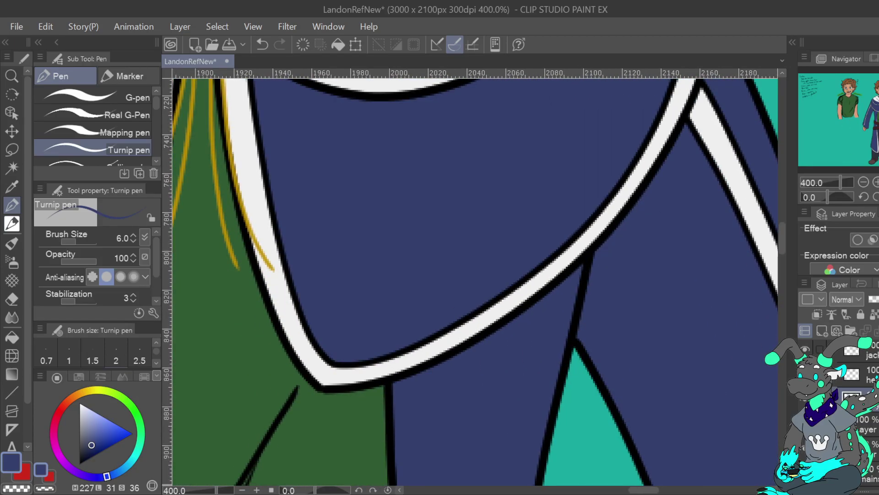
# Fill the unpainted gaps at the cuffs of both jacket sleeves with the jacket's blue.
pyautogui.moveTo(229, 206); pyautogui.dragTo(636, 332)
pyautogui.moveTo(321, 160); pyautogui.dragTo(341, 80)
pyautogui.scroll(-3, 309, 214)
pyautogui.hscroll(-2, 309, 213)
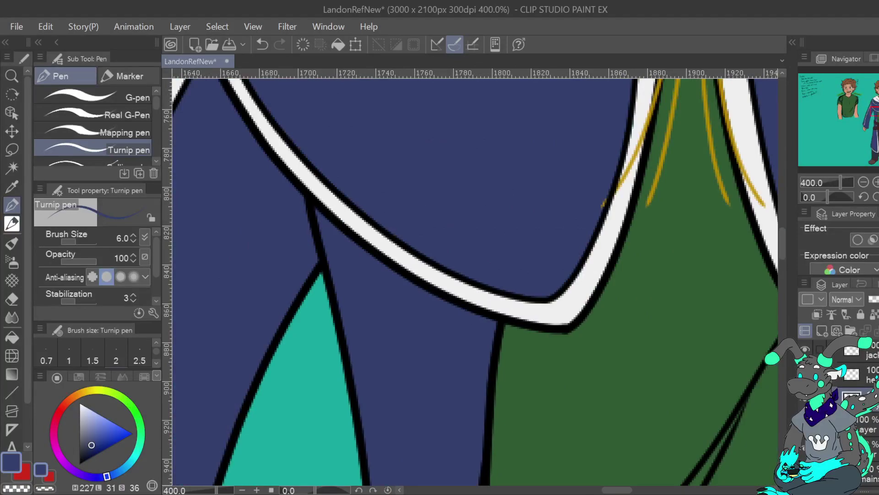
pyautogui.hscroll(10, 474, 279)
pyautogui.scroll(2, 475, 279)
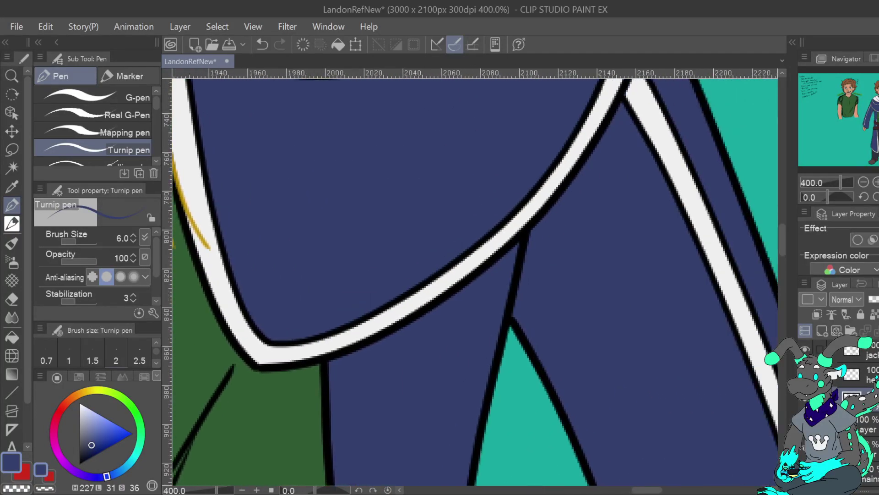
pyautogui.scroll(-12, 599, 259)
pyautogui.hscroll(4, 600, 258)
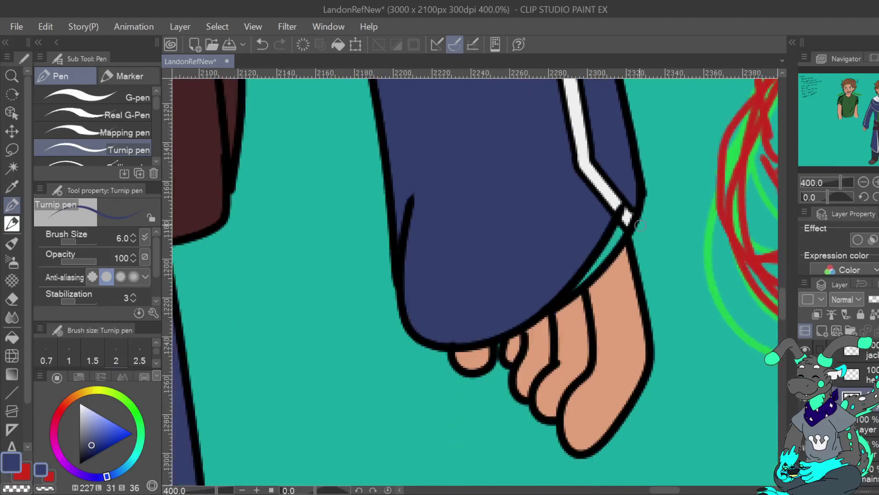
pyautogui.moveTo(599, 258)
pyautogui.mouseDown()
pyautogui.moveTo(578, 284)
pyautogui.moveTo(619, 236)
pyautogui.mouseUp()
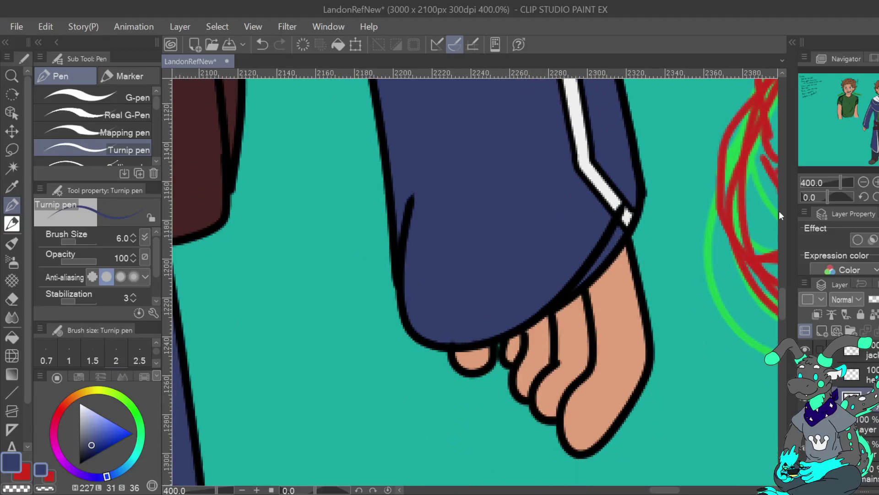
pyautogui.moveTo(878, 125)
pyautogui.mouseDown()
pyautogui.moveTo(878, 112)
pyautogui.moveTo(867, 132)
pyautogui.moveTo(865, 125)
pyautogui.mouseUp()
pyautogui.moveTo(444, 275)
pyautogui.mouseDown()
pyautogui.moveTo(472, 315)
pyautogui.moveTo(477, 302)
pyautogui.mouseUp()
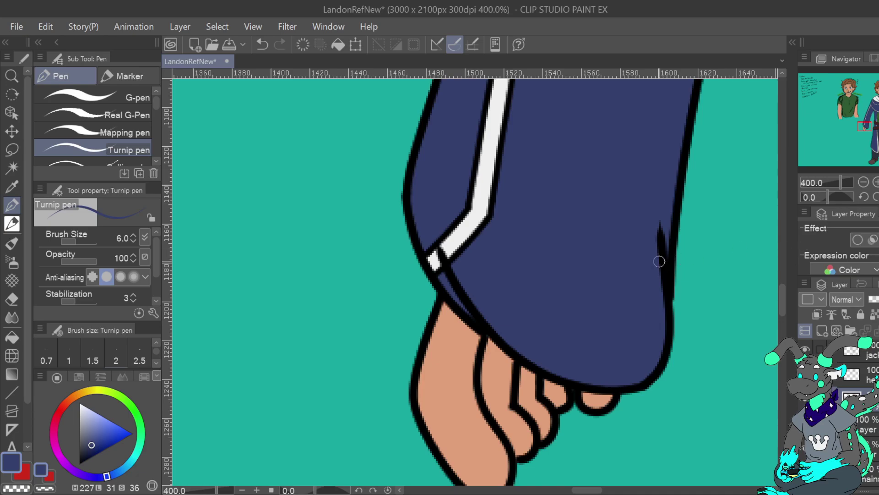
# Sample the belt's dark maroon and fill the small unpainted gaps along the belt with the Turnip pen.
pyautogui.moveTo(868, 125)
pyautogui.mouseDown()
pyautogui.moveTo(872, 105)
pyautogui.moveTo(873, 151)
pyautogui.moveTo(878, 123)
pyautogui.mouseUp()
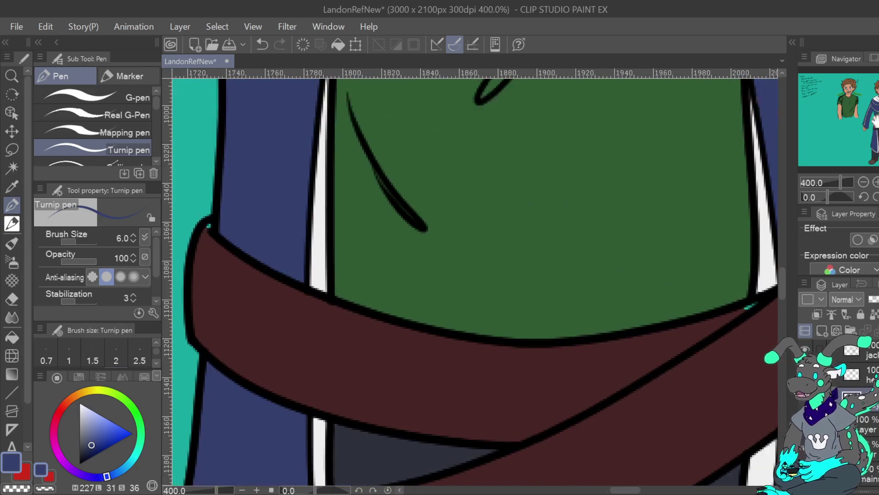
pyautogui.press('i')
pyautogui.click(208, 242)
pyautogui.press('p')
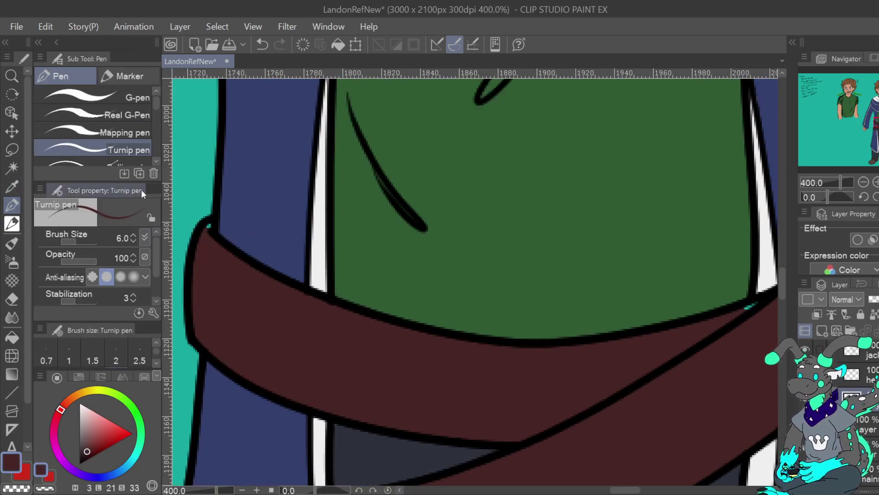
pyautogui.moveTo(878, 121); pyautogui.dragTo(878, 122)
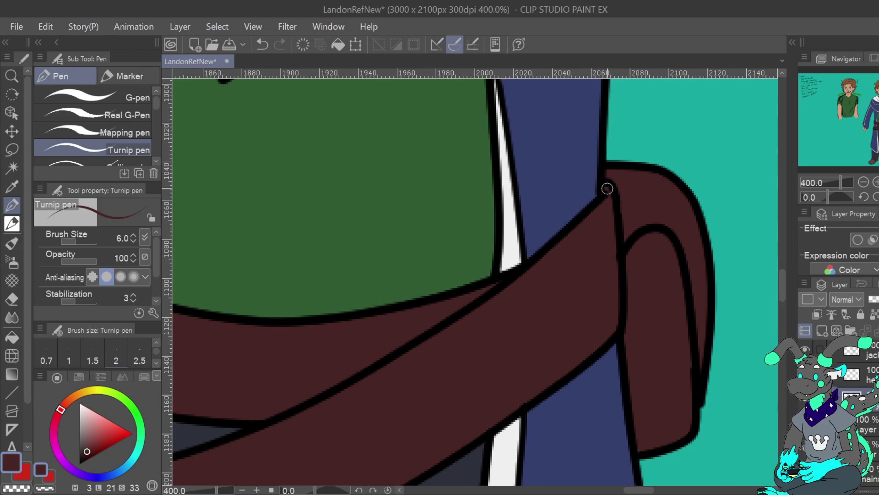
pyautogui.moveTo(878, 122); pyautogui.dragTo(877, 129)
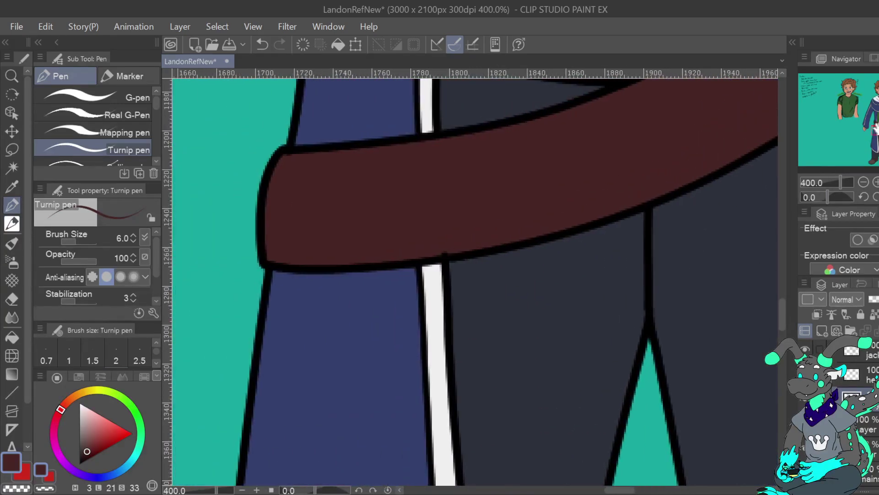
pyautogui.scroll(3, 870, 394)
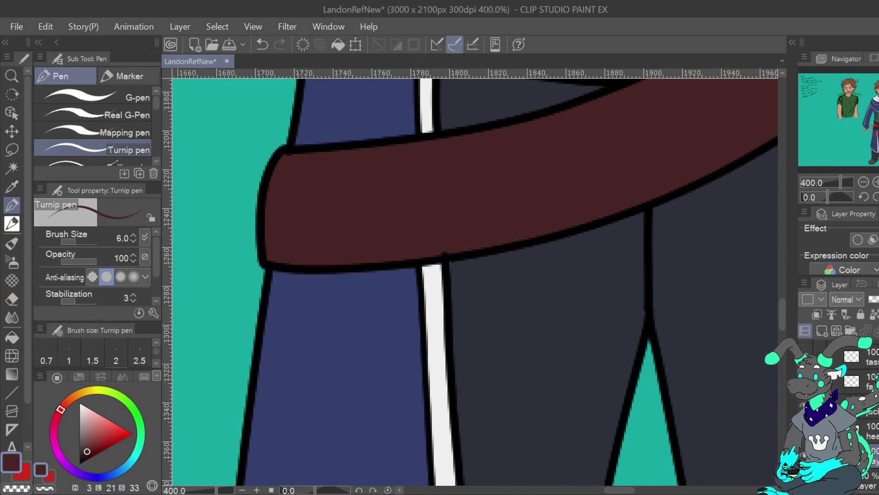
pyautogui.click(872, 353)
pyautogui.press('c')
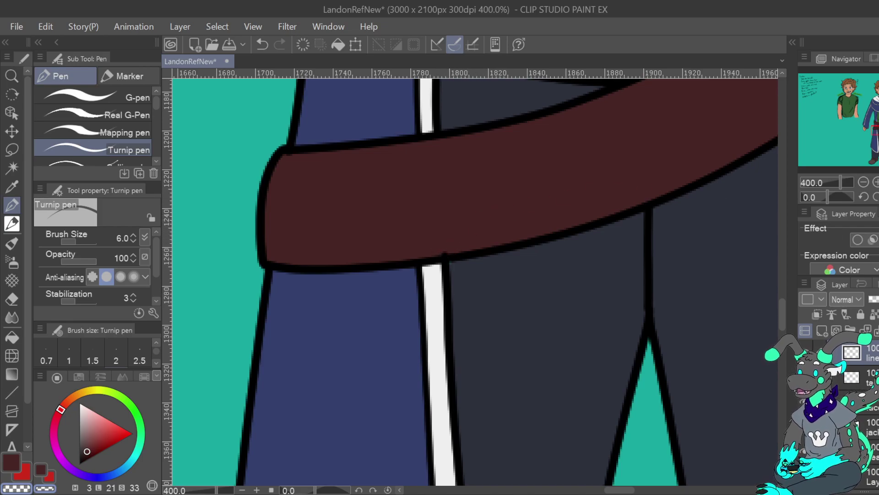
pyautogui.click(872, 427)
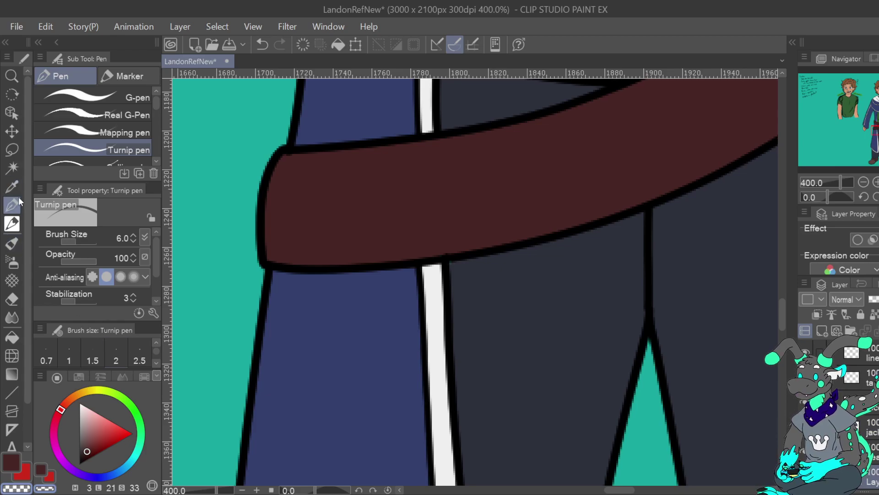
# Sample the trousers' dark navy and touch up unfilled spots along the trouser edges below the belt with the Turnip pen.
pyautogui.click(12, 186)
pyautogui.click(516, 276)
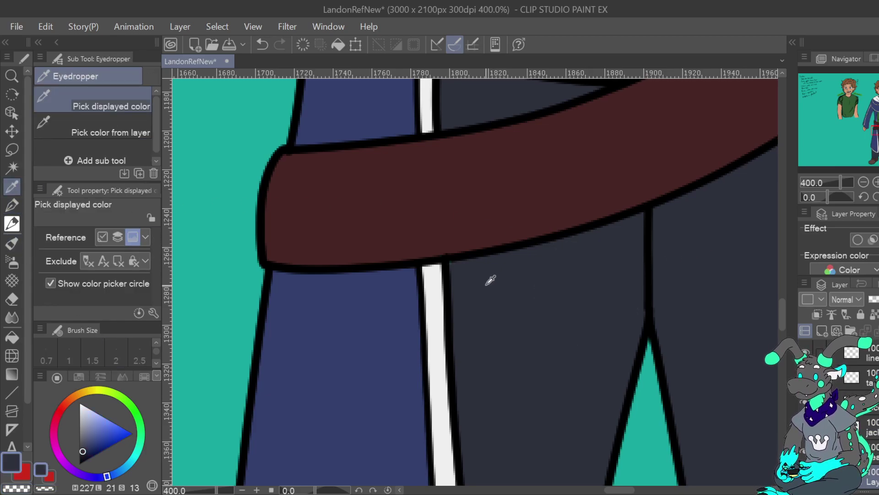
pyautogui.press('p')
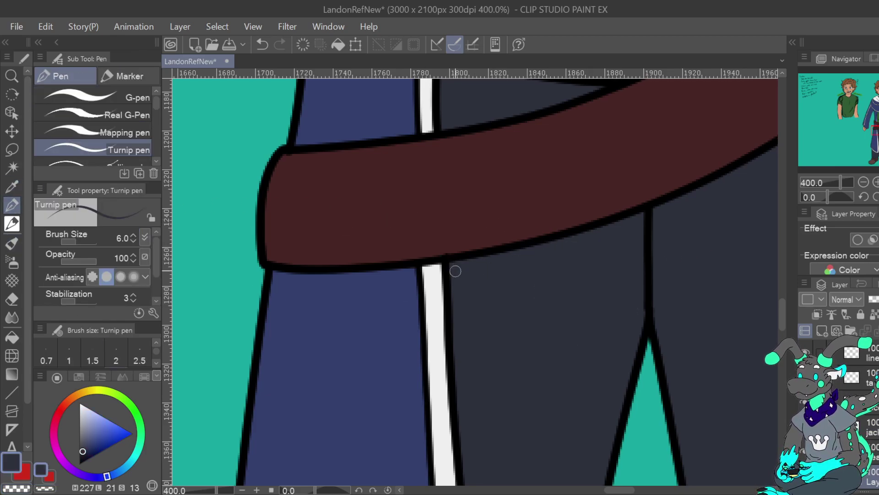
pyautogui.moveTo(544, 188)
pyautogui.mouseDown()
pyautogui.moveTo(539, 385)
pyautogui.moveTo(501, 467)
pyautogui.mouseUp()
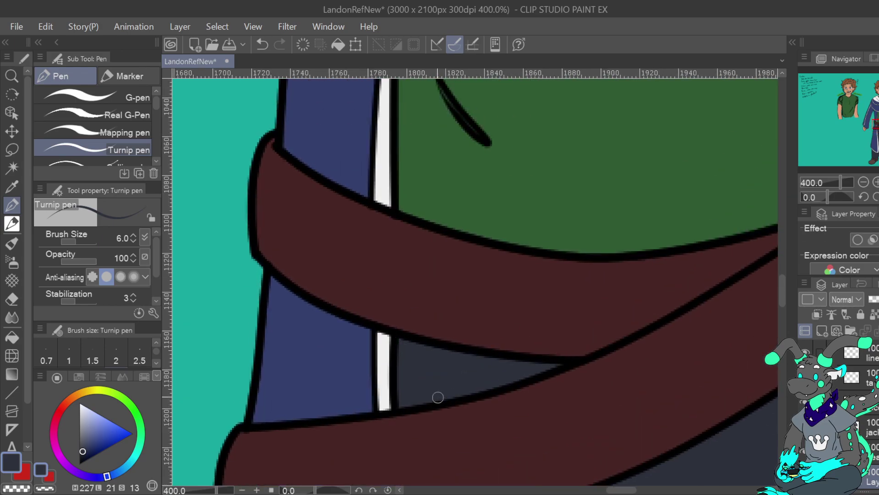
pyautogui.moveTo(877, 123); pyautogui.dragTo(878, 127)
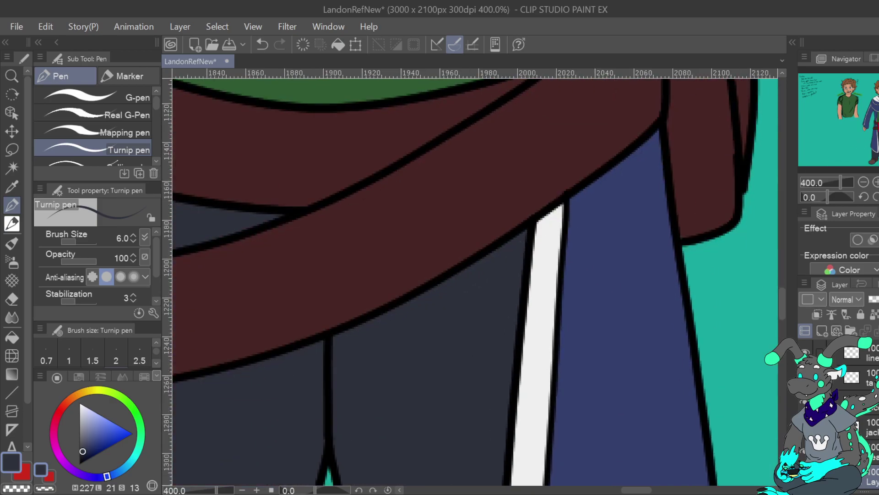
pyautogui.moveTo(878, 127); pyautogui.dragTo(878, 152)
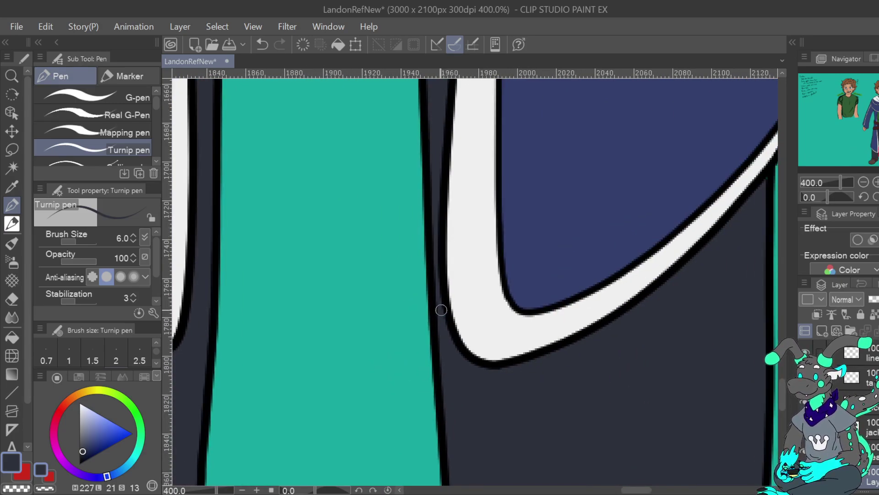
pyautogui.moveTo(878, 152)
pyautogui.mouseDown()
pyautogui.moveTo(878, 129)
pyautogui.moveTo(876, 159)
pyautogui.mouseUp()
pyautogui.click(12, 187)
pyautogui.click(373, 347)
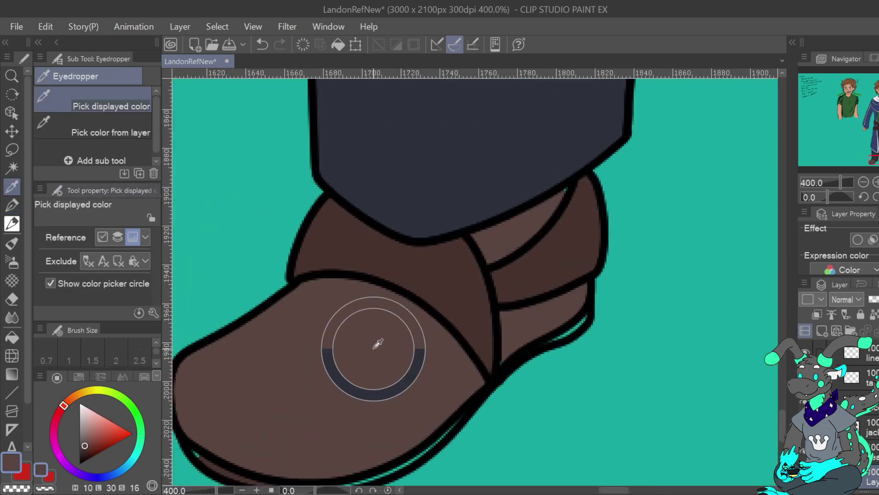
pyautogui.click(14, 202)
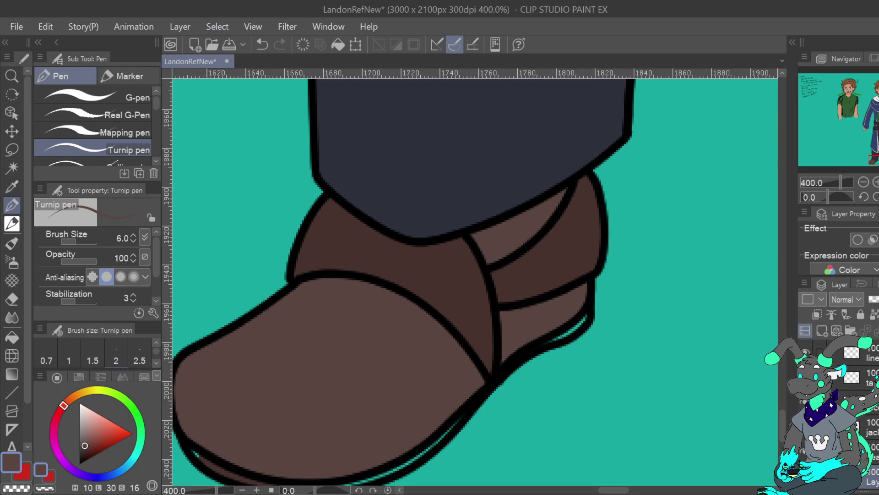
# Sample the shoe's darker brown and fill the unpainted gaps in the sole of the shoe pointing left.
pyautogui.moveTo(875, 159); pyautogui.dragTo(874, 161)
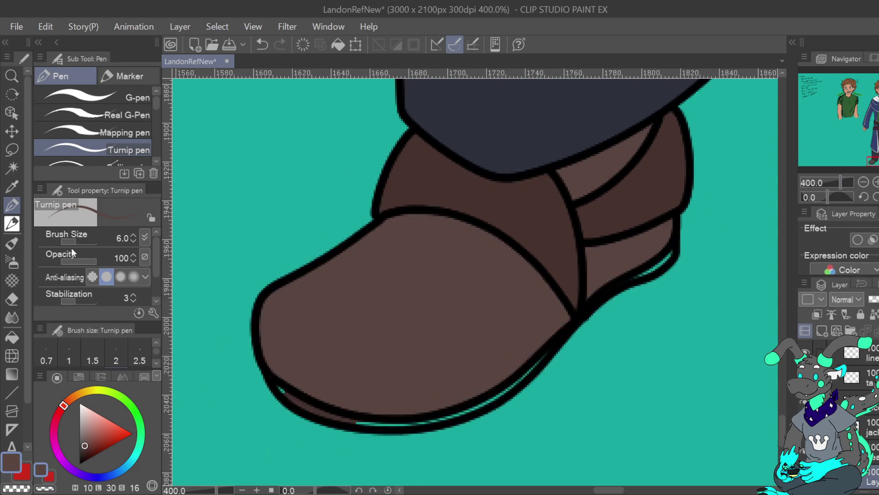
pyautogui.click(11, 187)
pyautogui.click(456, 188)
pyautogui.click(12, 223)
pyautogui.moveTo(281, 389); pyautogui.dragTo(288, 395)
pyautogui.moveTo(356, 421)
pyautogui.mouseDown()
pyautogui.moveTo(424, 413)
pyautogui.moveTo(413, 425)
pyautogui.moveTo(400, 424)
pyautogui.moveTo(496, 396)
pyautogui.moveTo(525, 364)
pyautogui.moveTo(524, 377)
pyautogui.moveTo(588, 301)
pyautogui.moveTo(567, 331)
pyautogui.moveTo(677, 245)
pyautogui.mouseUp()
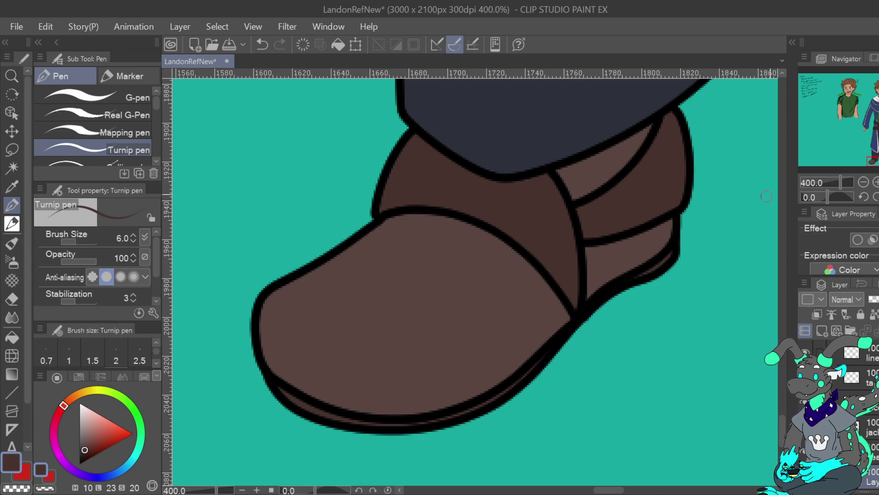
# Fill the unpainted gaps in the sole and heel of the shoe pointing right with the same dark brown.
pyautogui.moveTo(874, 161); pyautogui.dragTo(878, 160)
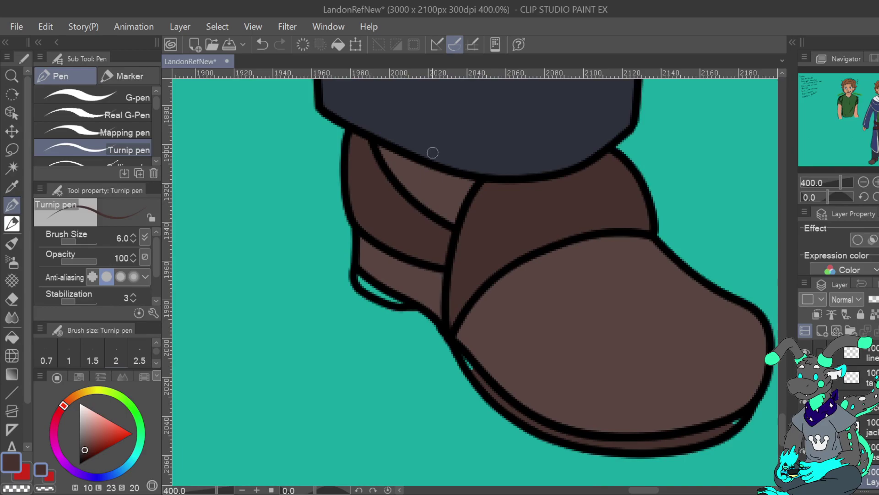
pyautogui.moveTo(360, 274)
pyautogui.mouseDown()
pyautogui.moveTo(395, 300)
pyautogui.moveTo(428, 301)
pyautogui.mouseUp()
pyautogui.moveTo(462, 352); pyautogui.dragTo(474, 372)
pyautogui.moveTo(724, 418); pyautogui.dragTo(737, 419)
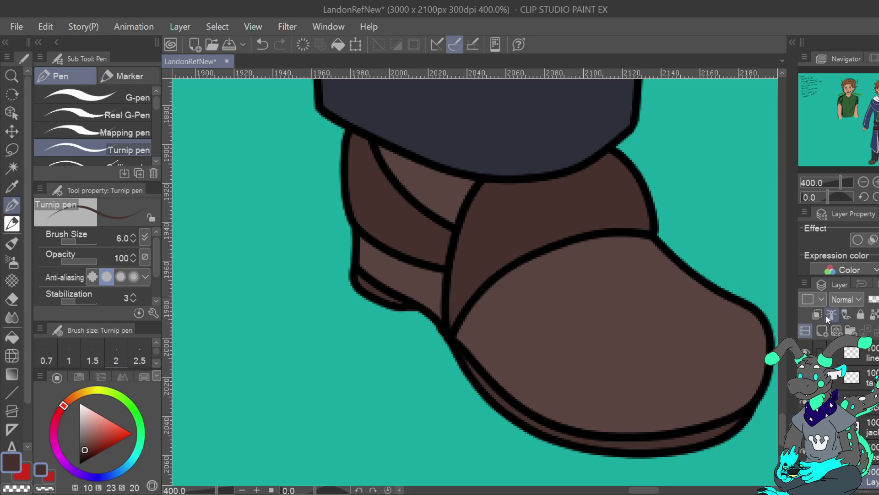
# Show the layer holding the light highlight on the caped character's earring.
pyautogui.hotkey('ctrl', '0')
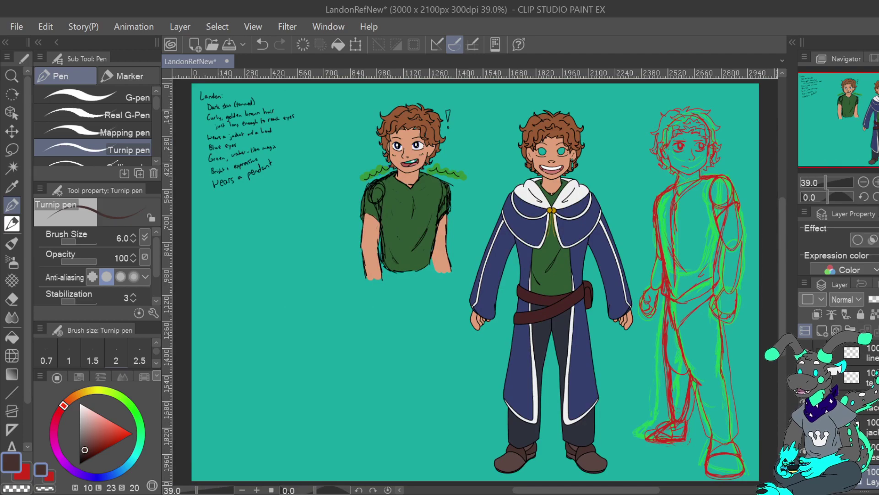
pyautogui.hotkey('ctrl', '+')
pyautogui.hotkey('ctrl', '+')
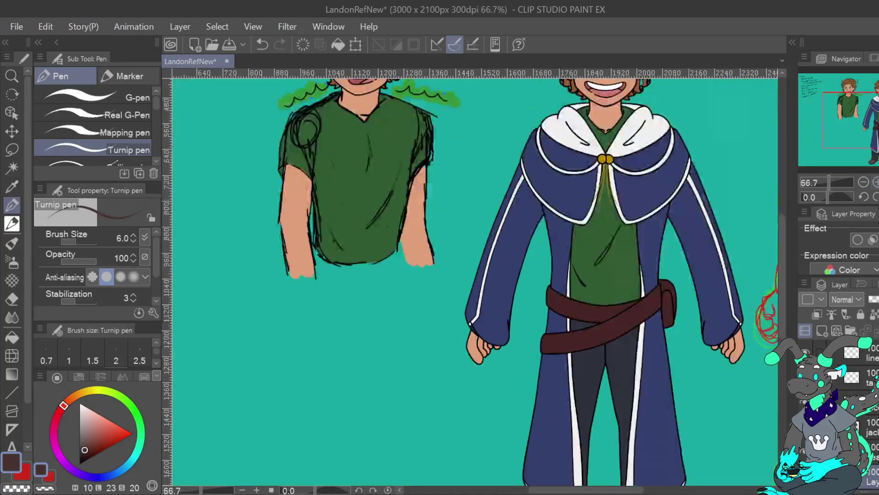
pyautogui.moveTo(535, 206); pyautogui.dragTo(438, 361)
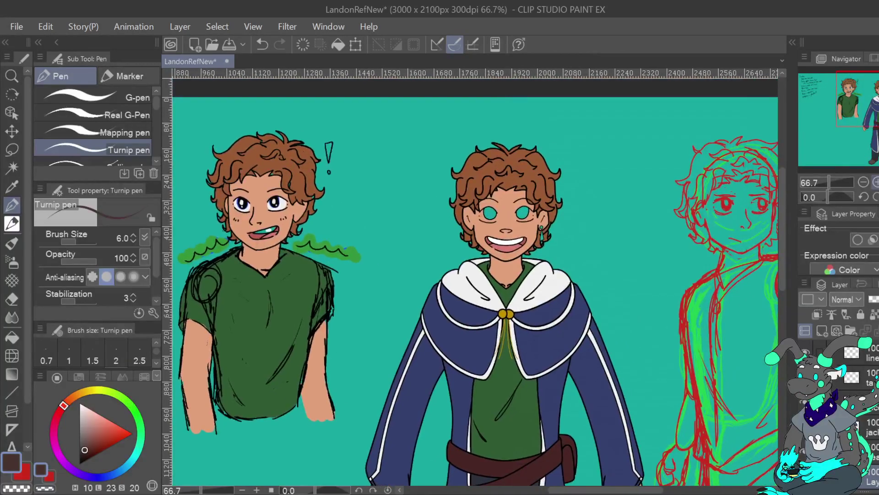
pyautogui.scroll(5, 534, 195)
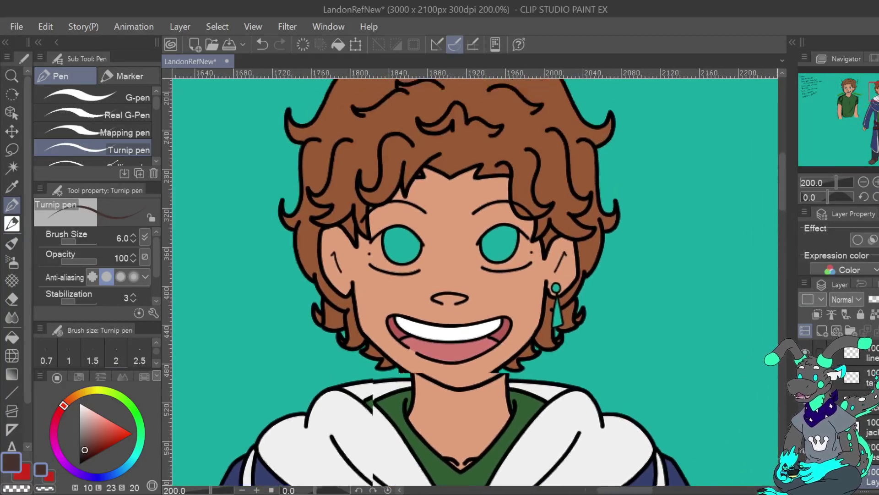
pyautogui.moveTo(878, 91); pyautogui.dragTo(878, 90)
pyautogui.scroll(-8, 866, 412)
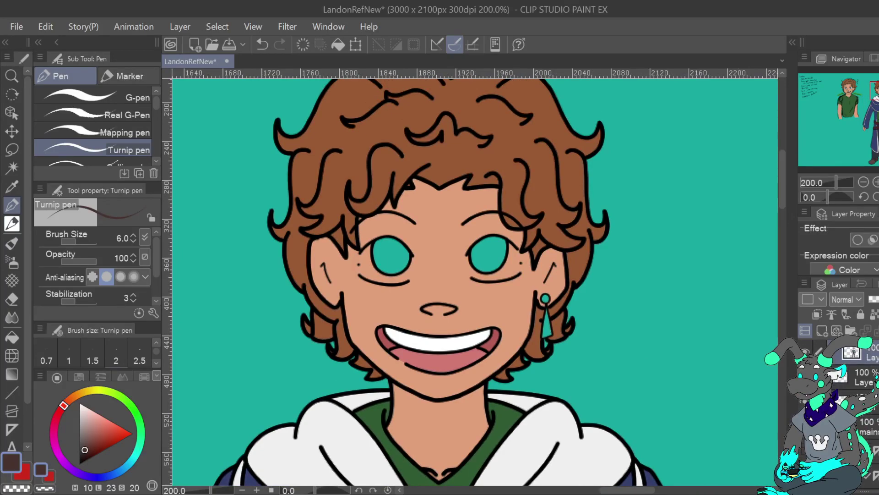
pyautogui.click(805, 476)
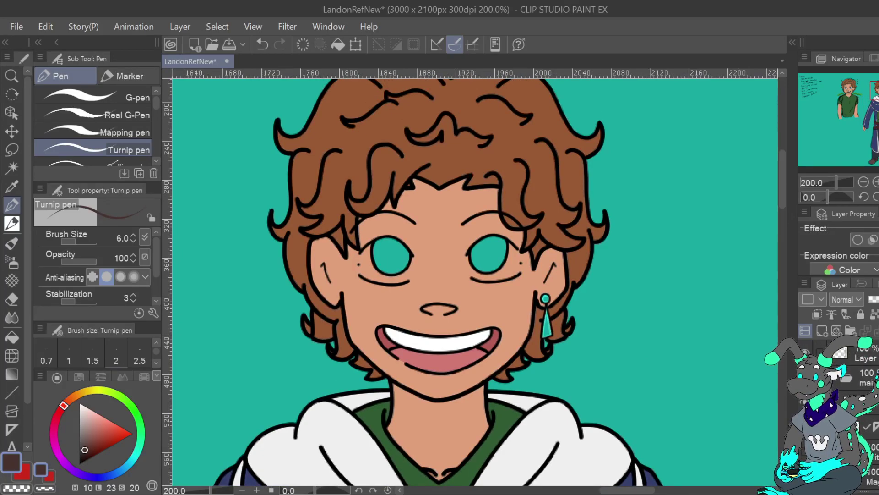
# Switch to the Eyedropper and hide the teal background colour layer.
pyautogui.press('i')
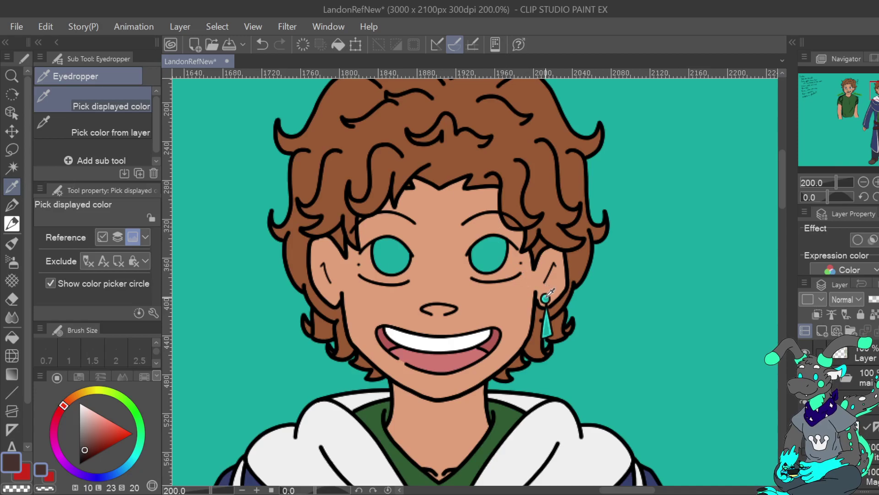
pyautogui.scroll(-5, 861, 421)
pyautogui.click(805, 453)
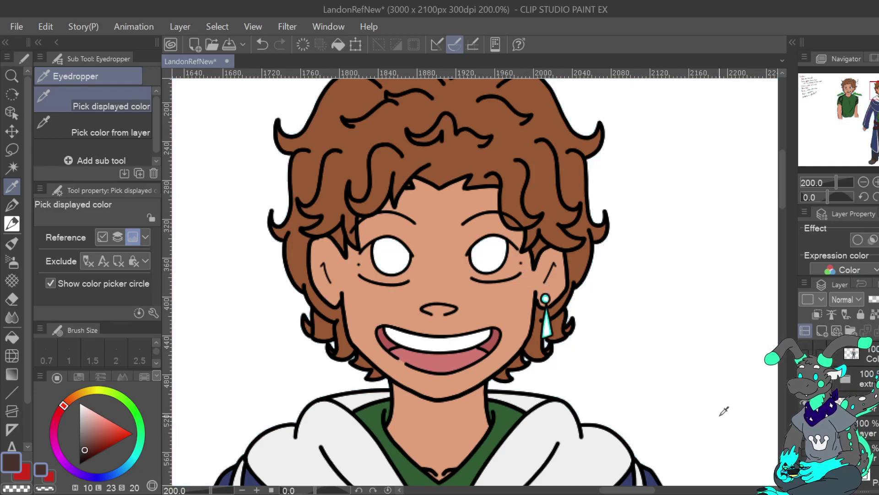
# Sample the bright teal from the earring and hide the layer that holds the earring's earlier colouring.
pyautogui.click(546, 296)
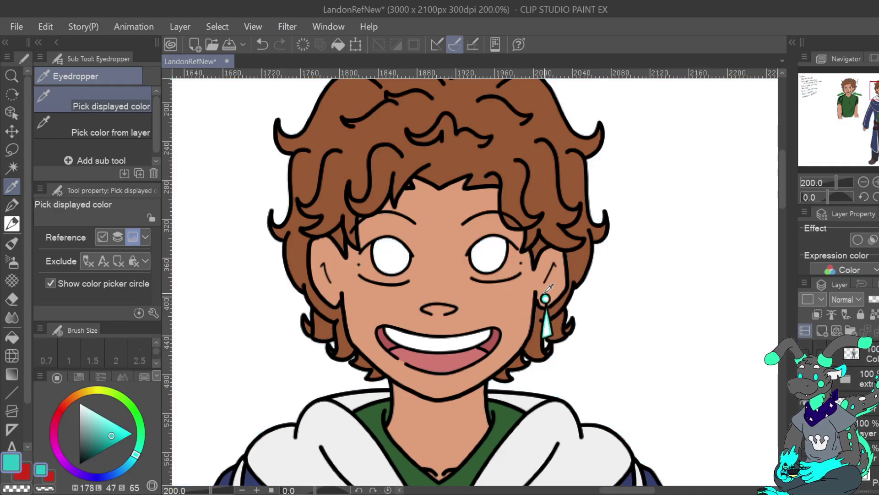
pyautogui.click(546, 296)
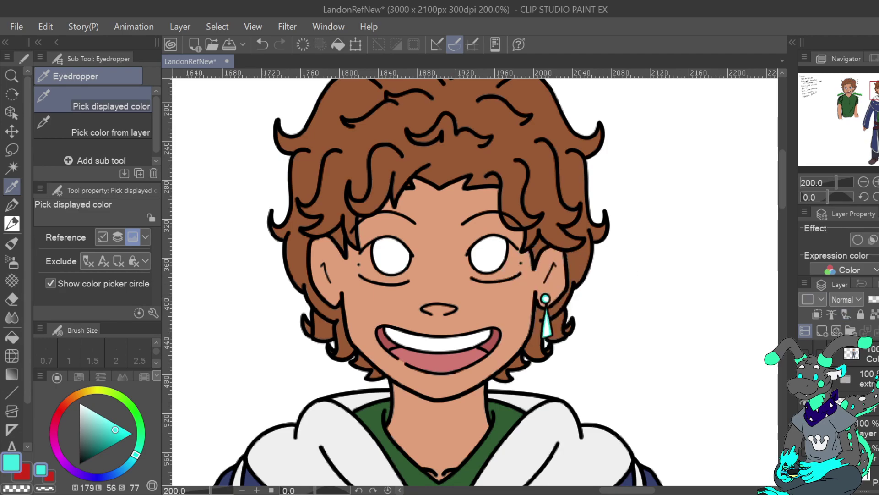
pyautogui.scroll(5, 856, 412)
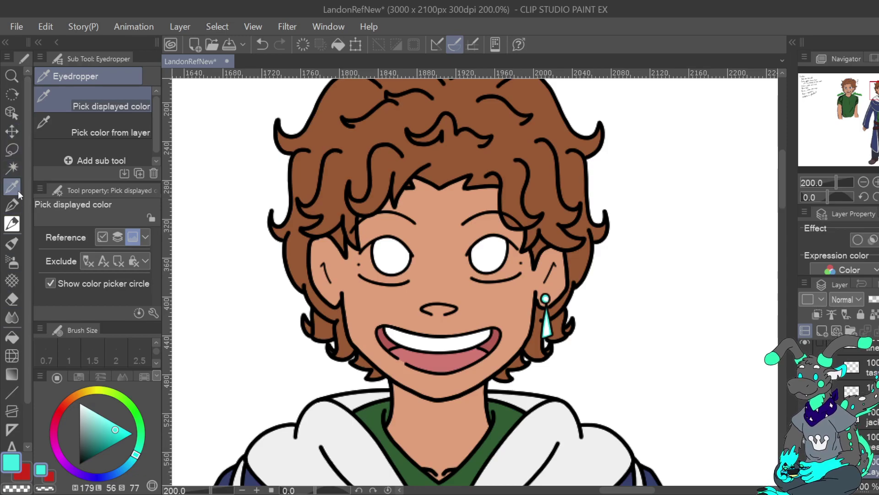
pyautogui.scroll(-3, 856, 412)
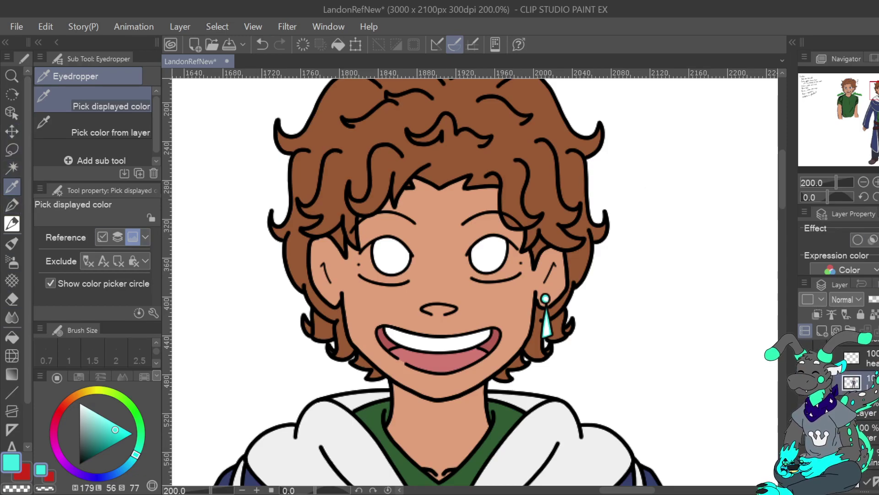
pyautogui.click(806, 395)
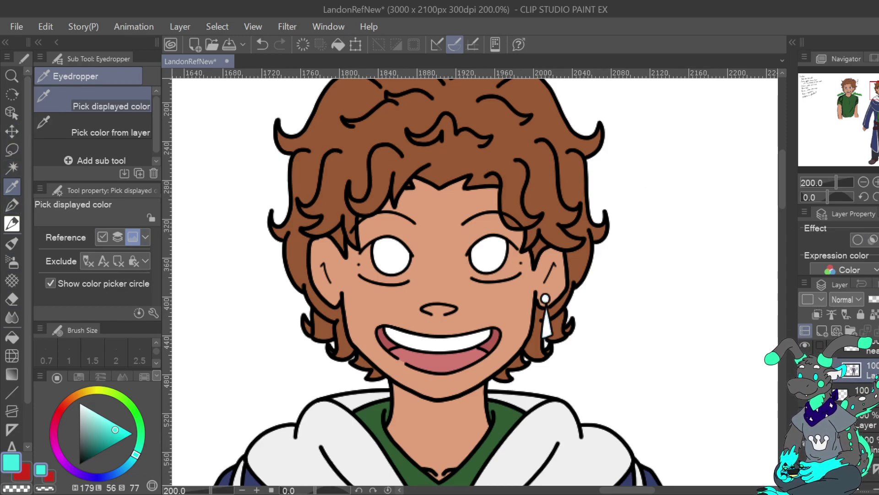
# Fill the earring's round stud and triangular pendant with teal, reducing the Turnip pen's size to 4 for the pendant.
pyautogui.hotkey('ctrl', '+')
pyautogui.hotkey('ctrl', '+')
pyautogui.click(864, 181)
pyautogui.moveTo(875, 91); pyautogui.dragTo(878, 93)
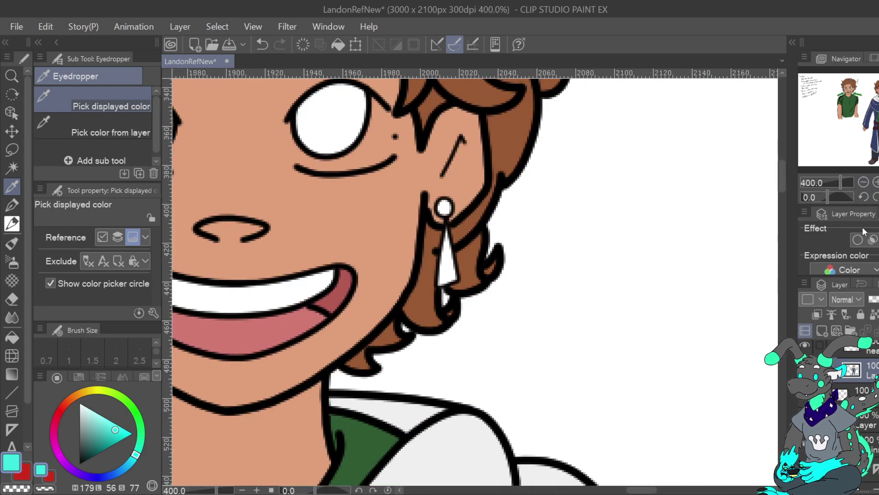
pyautogui.click(12, 205)
pyautogui.moveTo(441, 206); pyautogui.dragTo(443, 210)
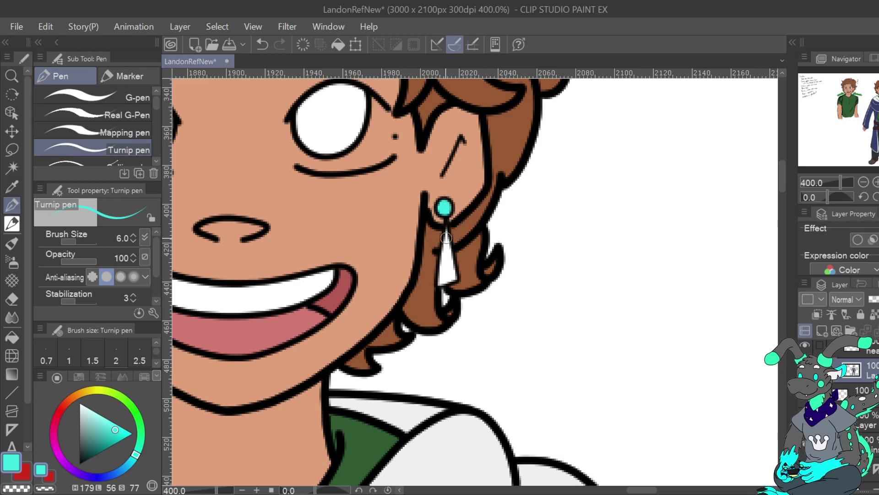
pyautogui.press('[')
pyautogui.press('[')
pyautogui.moveTo(446, 229)
pyautogui.mouseDown()
pyautogui.moveTo(442, 279)
pyautogui.moveTo(449, 262)
pyautogui.mouseUp()
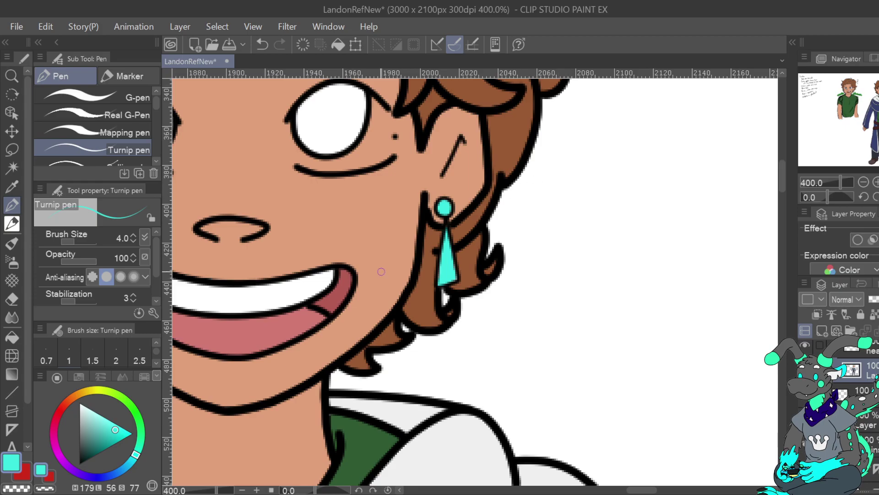
# Sample the gold from the cloak's clasp and paint the earring's stud and pendant with it.
pyautogui.moveTo(878, 94); pyautogui.dragTo(878, 103)
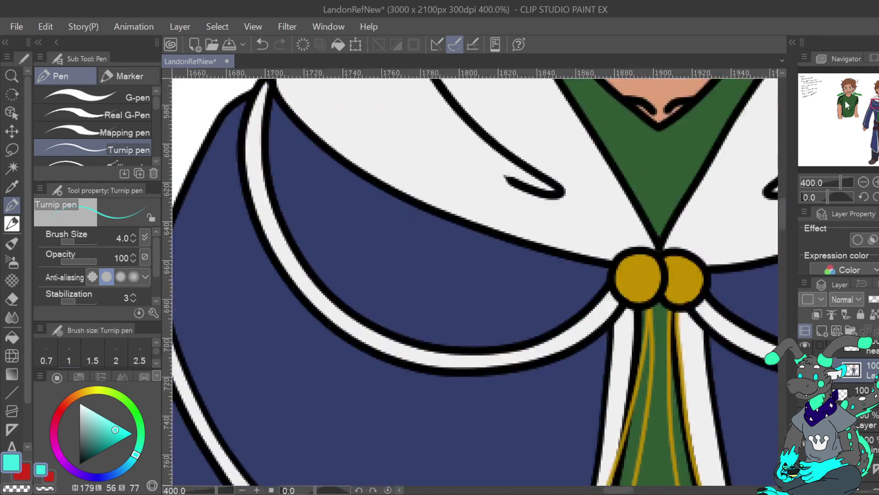
pyautogui.click(12, 187)
pyautogui.click(615, 258)
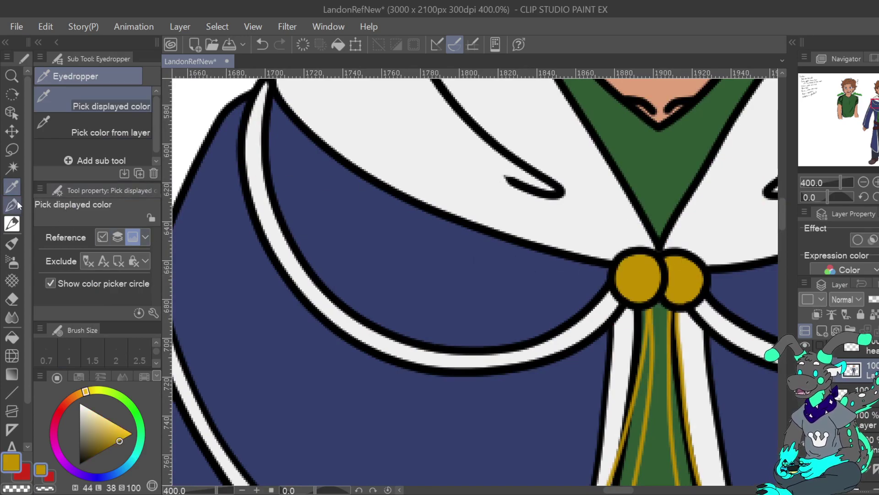
pyautogui.press('p')
pyautogui.moveTo(878, 94); pyautogui.dragTo(878, 91)
pyautogui.moveTo(613, 268); pyautogui.dragTo(613, 274)
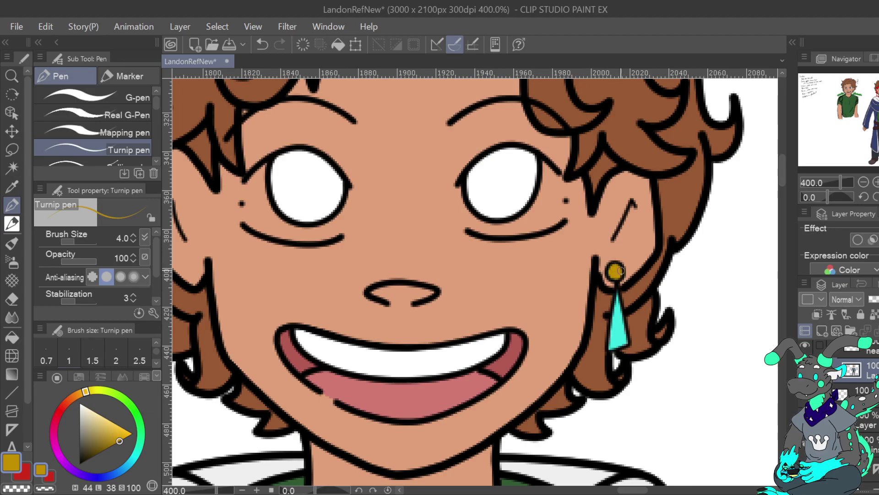
pyautogui.moveTo(618, 295)
pyautogui.mouseDown()
pyautogui.moveTo(610, 346)
pyautogui.moveTo(619, 332)
pyautogui.moveTo(623, 341)
pyautogui.moveTo(619, 312)
pyautogui.mouseUp()
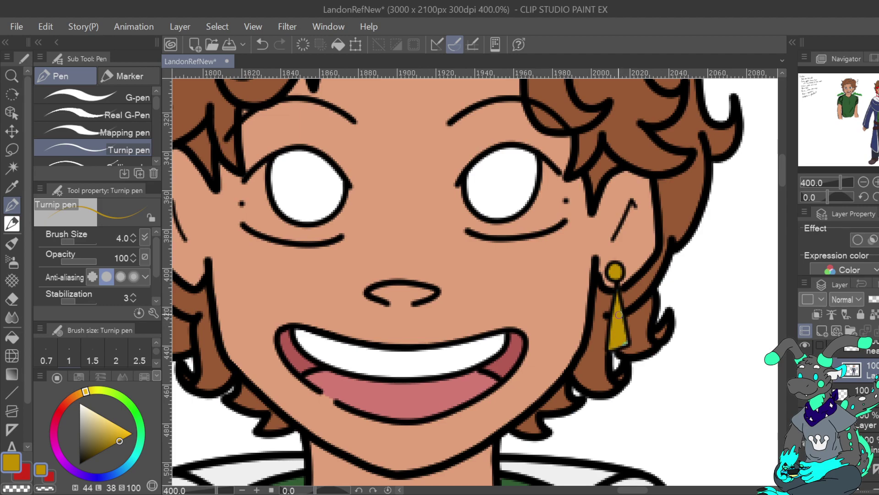
pyautogui.moveTo(622, 343); pyautogui.dragTo(627, 324)
# Try the shirt's dark green on the earring's pendant, check it from farther out, and undo it.
pyautogui.press('i')
pyautogui.click(299, 477)
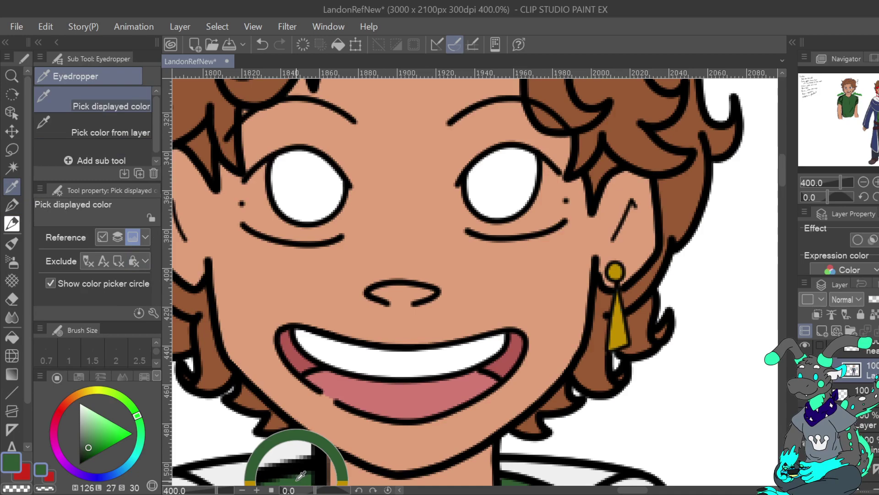
pyautogui.press('p')
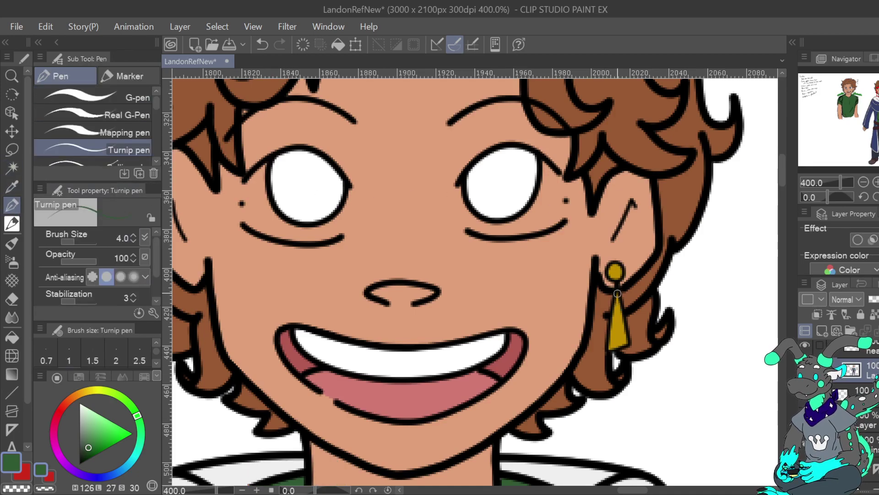
pyautogui.moveTo(617, 311)
pyautogui.mouseDown()
pyautogui.moveTo(616, 347)
pyautogui.moveTo(624, 321)
pyautogui.moveTo(620, 327)
pyautogui.mouseUp()
pyautogui.click(864, 182)
pyautogui.click(864, 182)
pyautogui.click(864, 182)
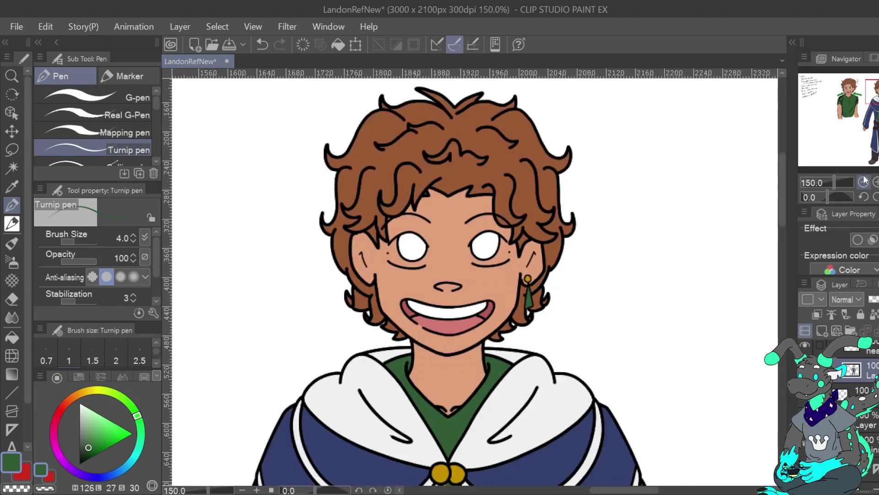
pyautogui.click(876, 182)
pyautogui.click(260, 44)
# Retrieve the bright teal from the colour history and fill the earring's triangular pendant with it.
pyautogui.click(144, 376)
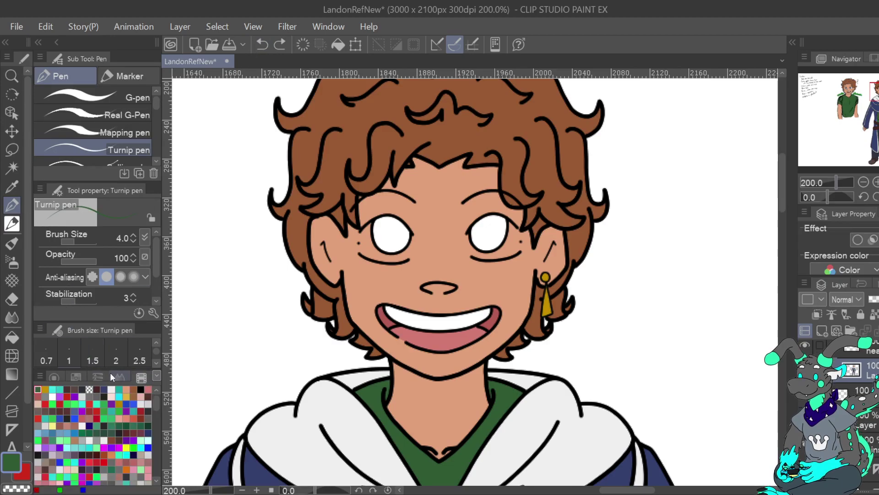
pyautogui.click(53, 390)
pyautogui.click(13, 222)
pyautogui.click(17, 204)
pyautogui.doubleClick(876, 182)
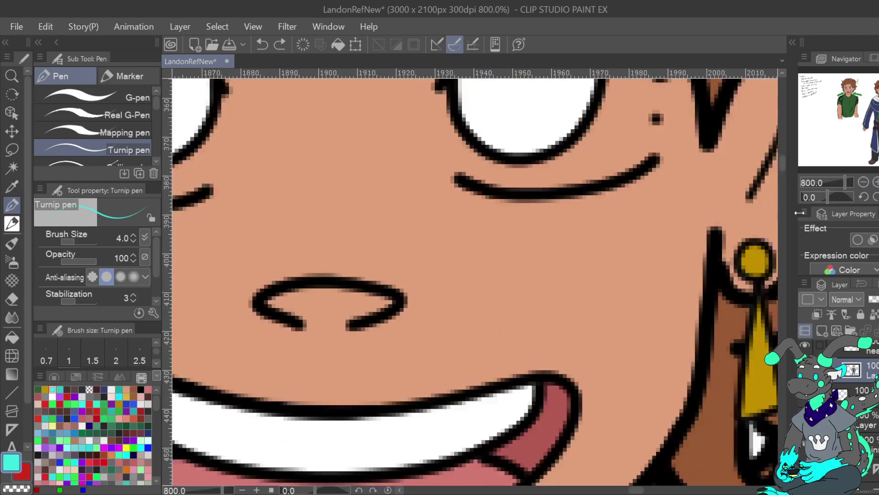
pyautogui.click(864, 182)
pyautogui.moveTo(621, 285)
pyautogui.mouseDown()
pyautogui.moveTo(613, 347)
pyautogui.moveTo(619, 327)
pyautogui.moveTo(617, 344)
pyautogui.moveTo(624, 334)
pyautogui.moveTo(620, 315)
pyautogui.moveTo(616, 343)
pyautogui.mouseUp()
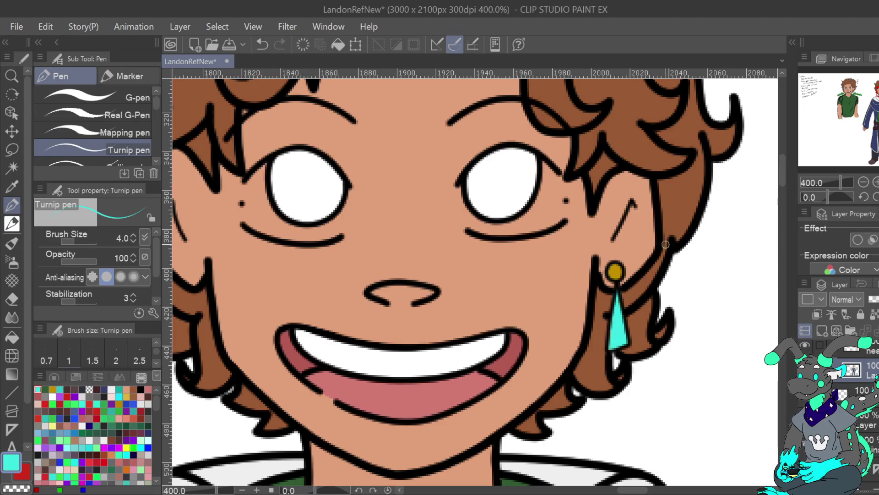
# Try a highlight on the teal pendant in the off-white sampled from the hood, and undo it.
pyautogui.hotkey('ctrl', '0')
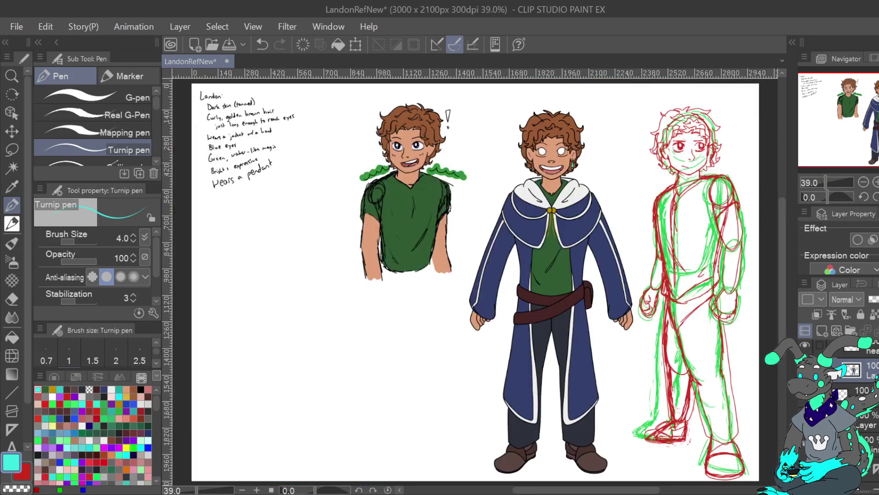
pyautogui.click(877, 182)
pyautogui.click(877, 182)
pyautogui.click(877, 182)
pyautogui.click(877, 182)
pyautogui.click(877, 182)
pyautogui.moveTo(877, 100); pyautogui.dragTo(878, 96)
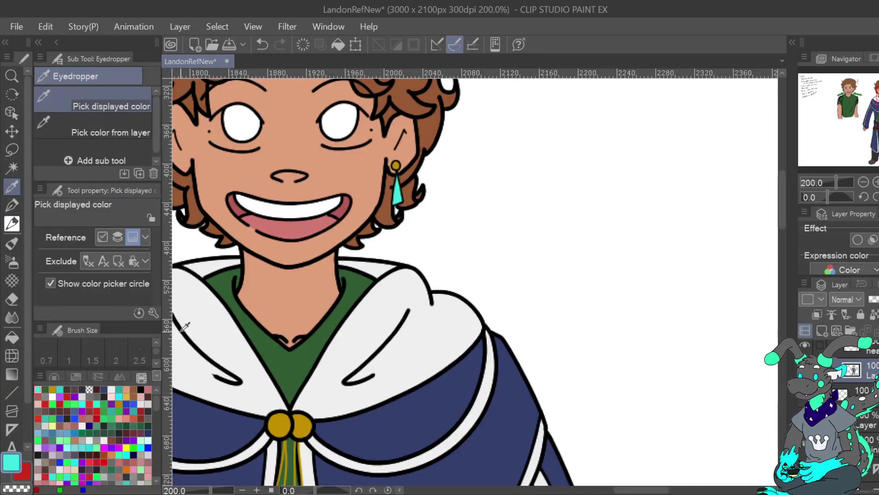
pyautogui.keyDown('alt'); pyautogui.click(199, 306); pyautogui.keyUp('alt')
pyautogui.moveTo(396, 188); pyautogui.dragTo(397, 195)
pyautogui.click(877, 182)
pyautogui.click(877, 182)
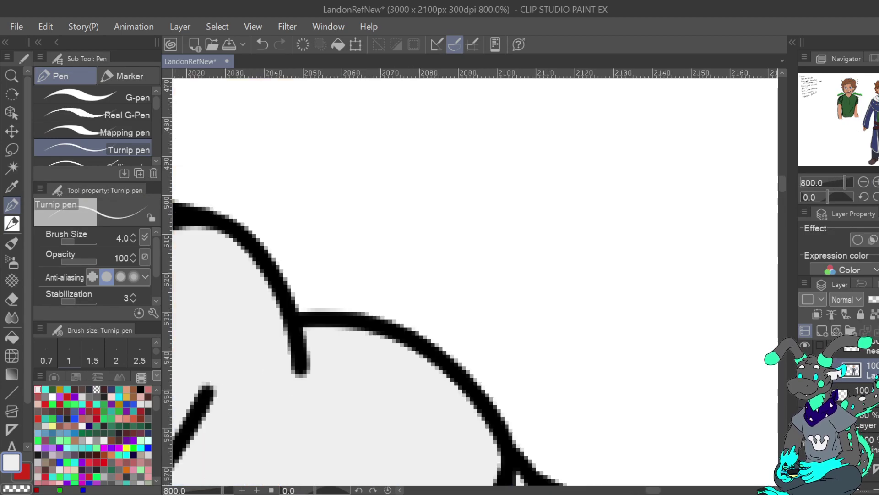
pyautogui.click(863, 183)
pyautogui.moveTo(878, 94); pyautogui.dragTo(878, 92)
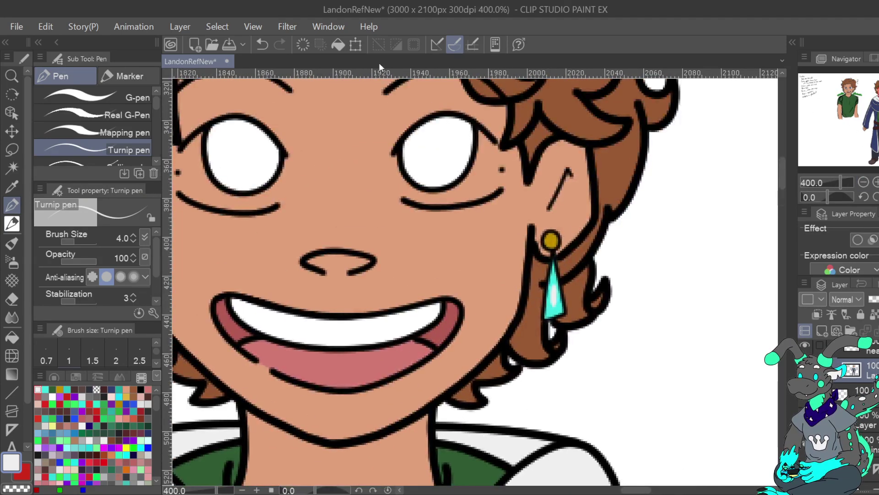
pyautogui.click(262, 44)
# Paint several small off-white highlight marks along the teal pendant.
pyautogui.moveTo(550, 308); pyautogui.dragTo(553, 299)
pyautogui.click(553, 295)
pyautogui.moveTo(556, 271); pyautogui.dragTo(558, 264)
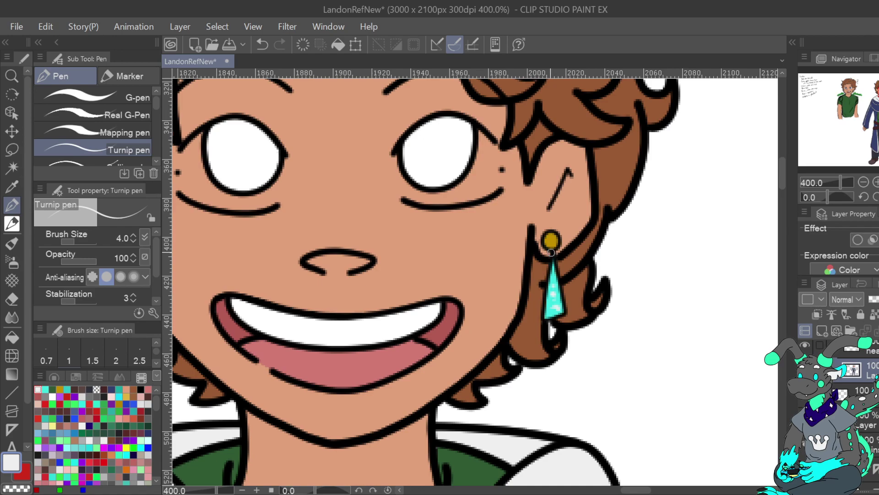
pyautogui.click(262, 45)
pyautogui.click(280, 45)
pyautogui.moveTo(562, 306); pyautogui.dragTo(562, 307)
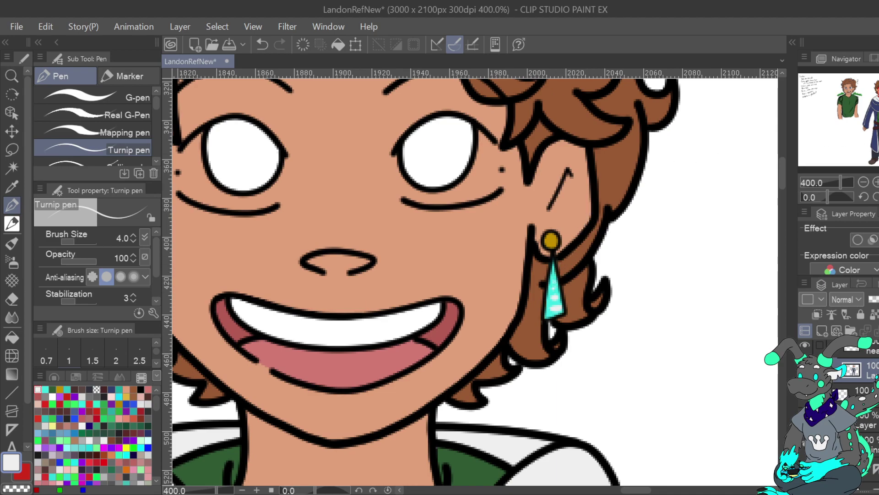
# Review the earring at different zoom levels and undo the off-white highlight marks on its pendant.
pyautogui.hotkey('ctrl', '0')
pyautogui.hotkey('ctrl', '+')
pyautogui.hotkey('ctrl', '+')
pyautogui.hotkey('ctrl', '+')
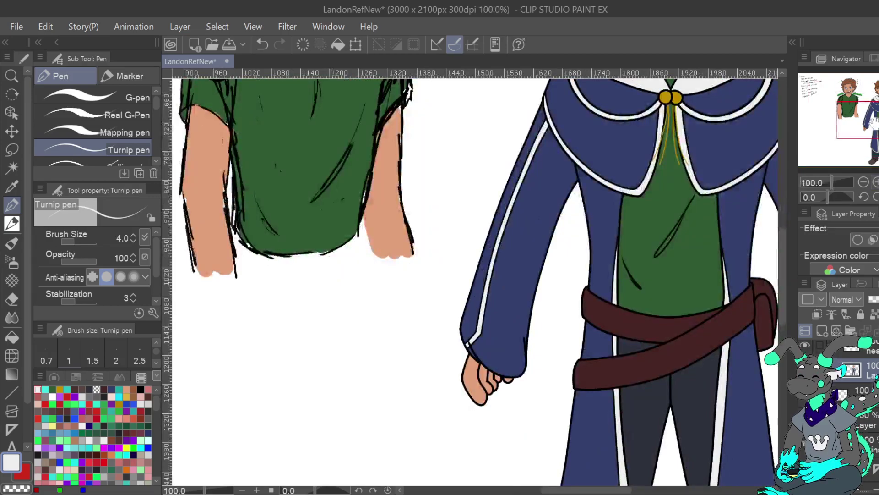
pyautogui.click(878, 98)
pyautogui.hotkey('ctrl', '+')
pyautogui.hotkey('ctrl', '+')
pyautogui.hotkey('ctrl', '+')
pyautogui.hotkey('ctrl', '+')
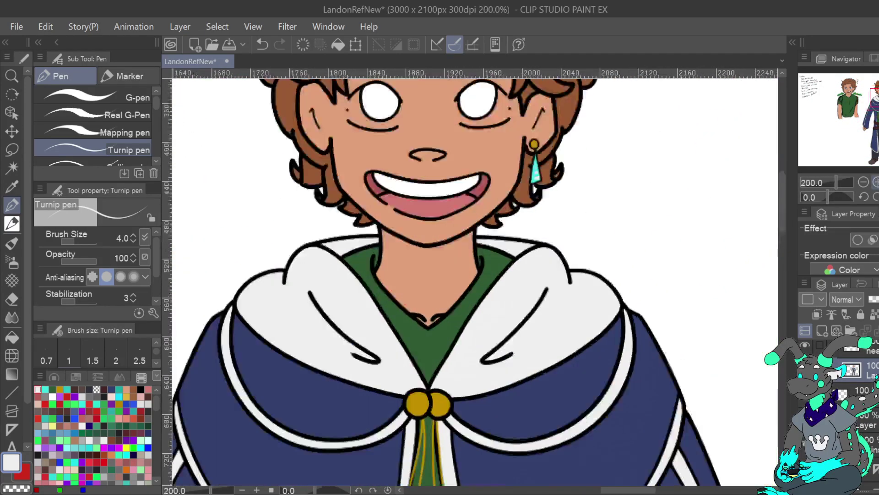
pyautogui.moveTo(508, 176); pyautogui.dragTo(443, 389)
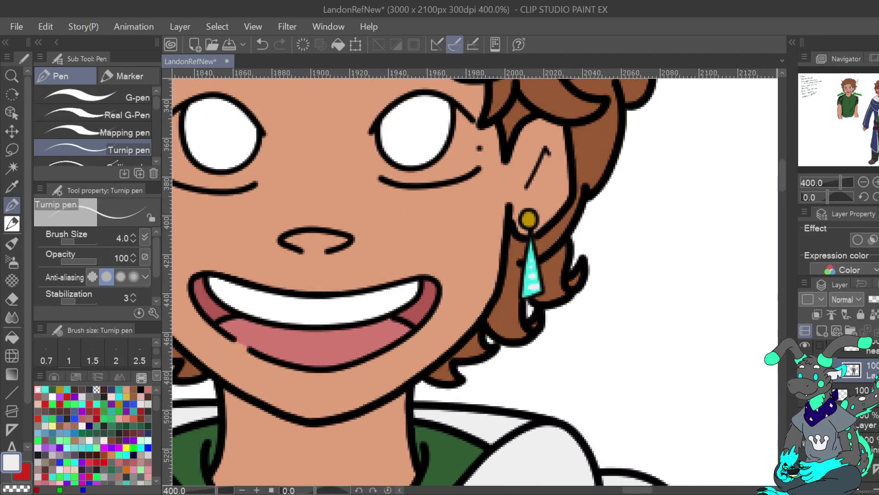
pyautogui.click(264, 45)
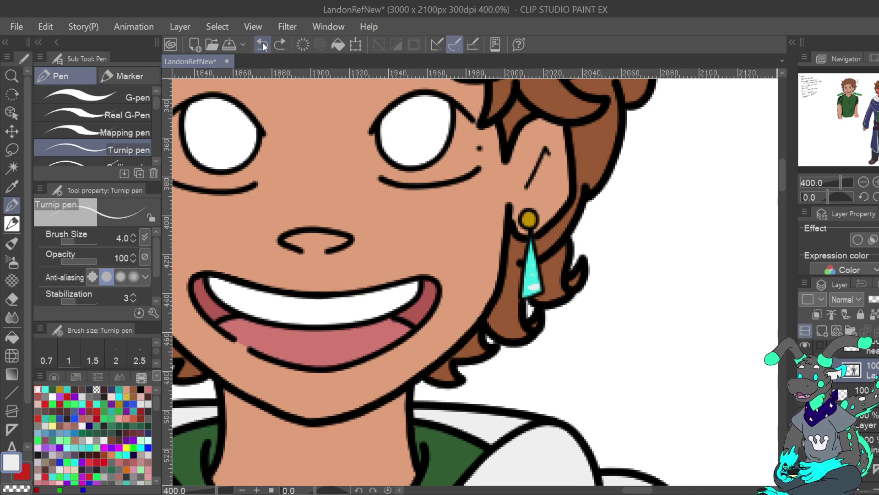
pyautogui.click(263, 46)
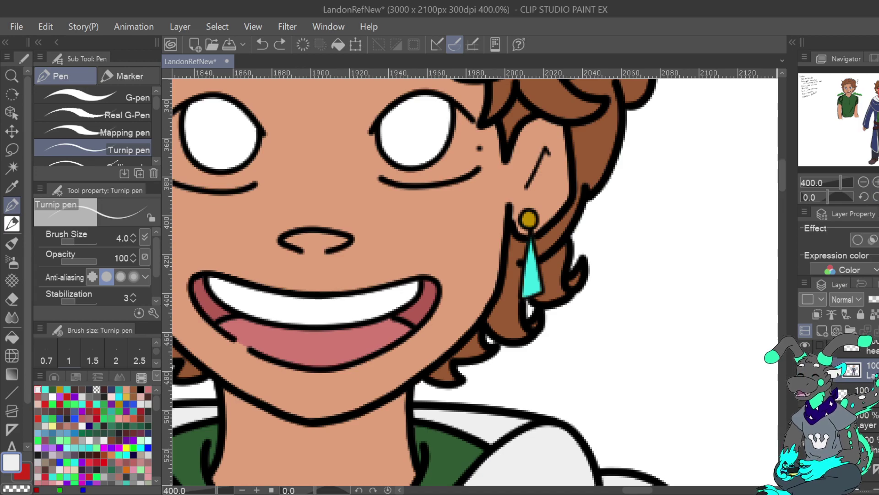
# Sample the white of the teeth and fill the eye white opposite the earring side, raising the pen size to 6.
pyautogui.click(878, 91)
pyautogui.click(14, 188)
pyautogui.click(417, 368)
pyautogui.click(8, 209)
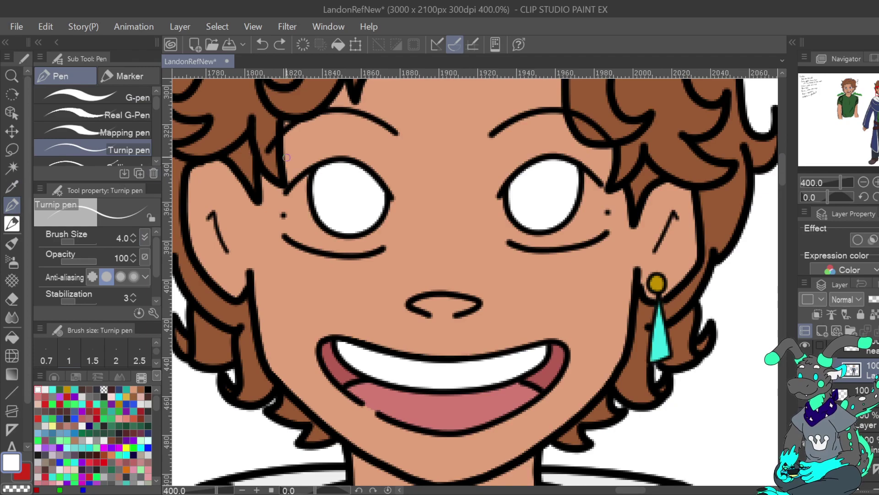
pyautogui.moveTo(304, 185)
pyautogui.mouseDown()
pyautogui.moveTo(288, 202)
pyautogui.moveTo(297, 241)
pyautogui.mouseUp()
pyautogui.moveTo(293, 202)
pyautogui.mouseDown()
pyautogui.moveTo(304, 217)
pyautogui.moveTo(304, 183)
pyautogui.moveTo(299, 204)
pyautogui.moveTo(294, 197)
pyautogui.moveTo(298, 229)
pyautogui.moveTo(313, 241)
pyautogui.moveTo(304, 238)
pyautogui.moveTo(321, 242)
pyautogui.moveTo(311, 222)
pyautogui.moveTo(306, 237)
pyautogui.moveTo(316, 232)
pyautogui.moveTo(319, 245)
pyautogui.moveTo(353, 248)
pyautogui.moveTo(367, 230)
pyautogui.moveTo(357, 250)
pyautogui.moveTo(380, 238)
pyautogui.moveTo(385, 219)
pyautogui.moveTo(368, 244)
pyautogui.moveTo(333, 241)
pyautogui.moveTo(360, 241)
pyautogui.moveTo(384, 210)
pyautogui.moveTo(380, 234)
pyautogui.moveTo(387, 192)
pyautogui.mouseUp()
pyautogui.click(133, 235)
pyautogui.click(134, 236)
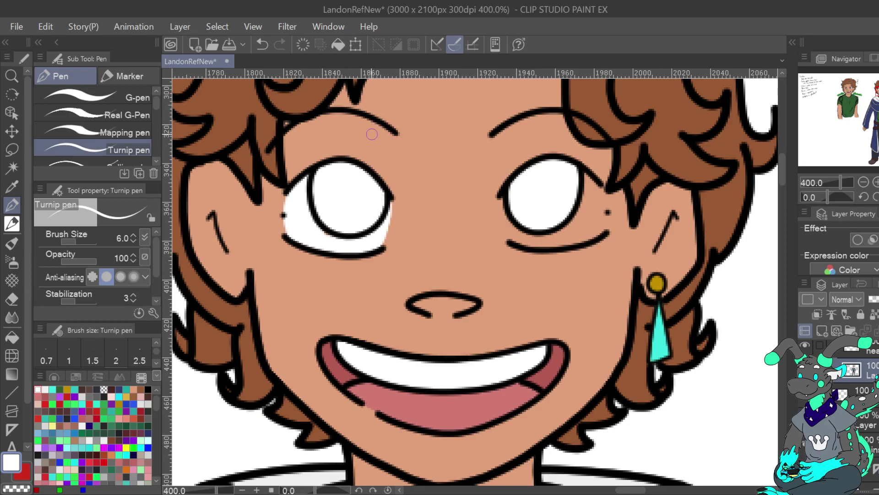
# Trim the inner edge of the painted eye white with the sampled skin colour, and pick the white again.
pyautogui.click(12, 186)
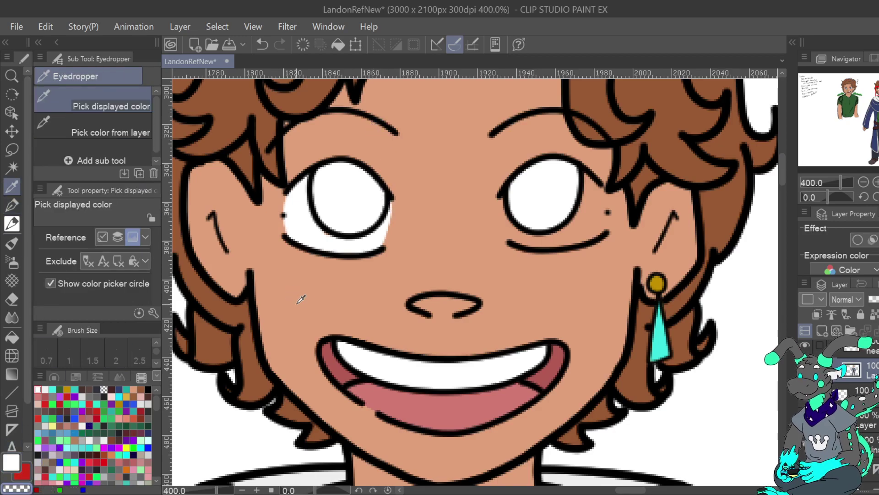
pyautogui.click(299, 295)
pyautogui.click(15, 205)
pyautogui.moveTo(389, 250); pyautogui.dragTo(394, 192)
pyautogui.moveTo(386, 245); pyautogui.dragTo(394, 195)
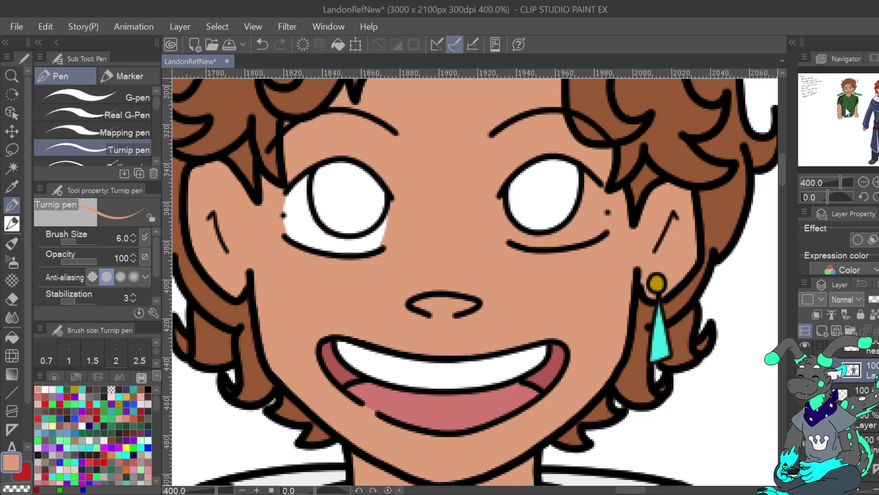
pyautogui.moveTo(873, 88)
pyautogui.mouseDown()
pyautogui.moveTo(848, 87)
pyautogui.moveTo(878, 89)
pyautogui.mouseUp()
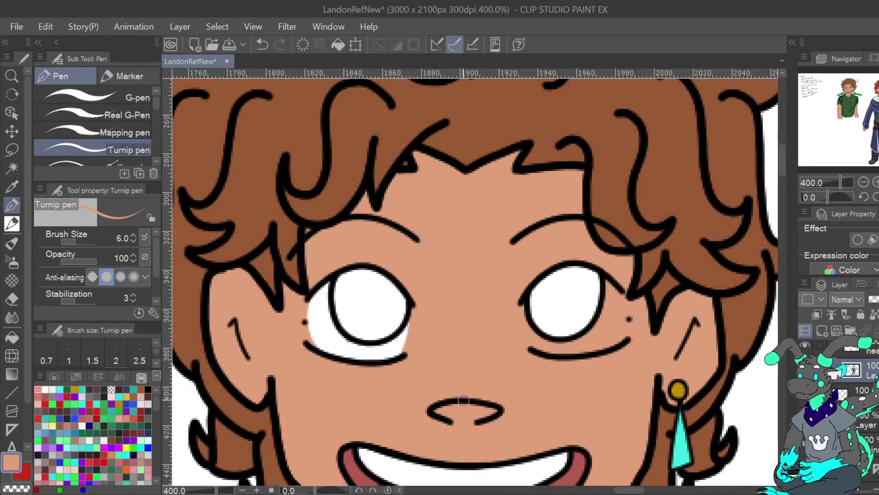
pyautogui.moveTo(402, 358); pyautogui.dragTo(414, 319)
pyautogui.keyDown('alt'); pyautogui.click(326, 329); pyautogui.keyUp('alt')
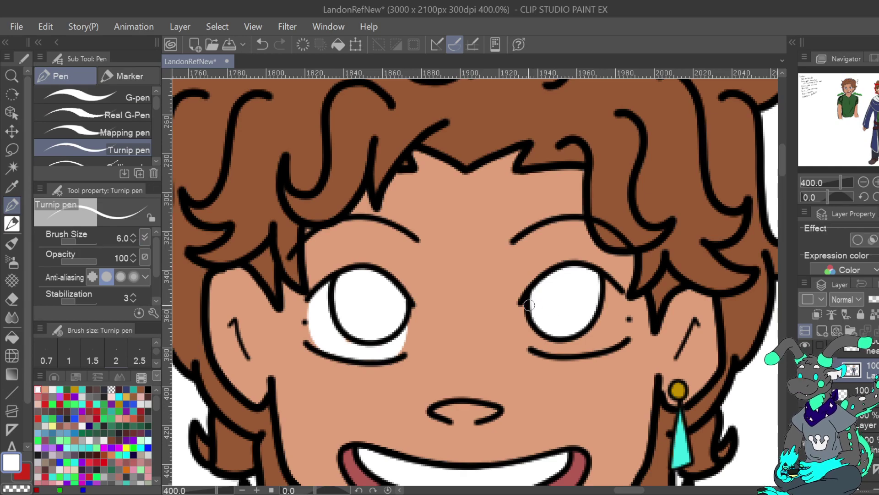
# Fill the earring-side eye white with the size 6 pen, working in the mirrored view and undoing the stray last stroke.
pyautogui.moveTo(534, 322)
pyautogui.mouseDown()
pyautogui.moveTo(547, 348)
pyautogui.moveTo(558, 324)
pyautogui.mouseUp()
pyautogui.click(263, 49)
pyautogui.click(878, 197)
pyautogui.moveTo(337, 291)
pyautogui.mouseDown()
pyautogui.moveTo(337, 338)
pyautogui.moveTo(349, 350)
pyautogui.moveTo(343, 285)
pyautogui.moveTo(346, 317)
pyautogui.moveTo(366, 341)
pyautogui.moveTo(352, 337)
pyautogui.moveTo(374, 347)
pyautogui.moveTo(378, 334)
pyautogui.moveTo(378, 348)
pyautogui.moveTo(403, 345)
pyautogui.moveTo(420, 315)
pyautogui.mouseUp()
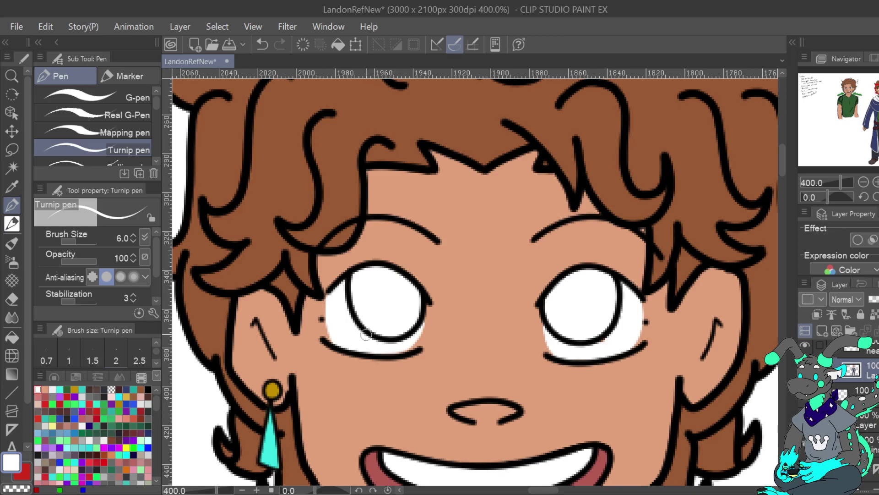
pyautogui.moveTo(349, 339)
pyautogui.mouseDown()
pyautogui.moveTo(399, 338)
pyautogui.moveTo(389, 348)
pyautogui.moveTo(402, 351)
pyautogui.moveTo(418, 329)
pyautogui.moveTo(421, 295)
pyautogui.mouseUp()
pyautogui.moveTo(401, 365); pyautogui.dragTo(423, 336)
pyautogui.click(262, 45)
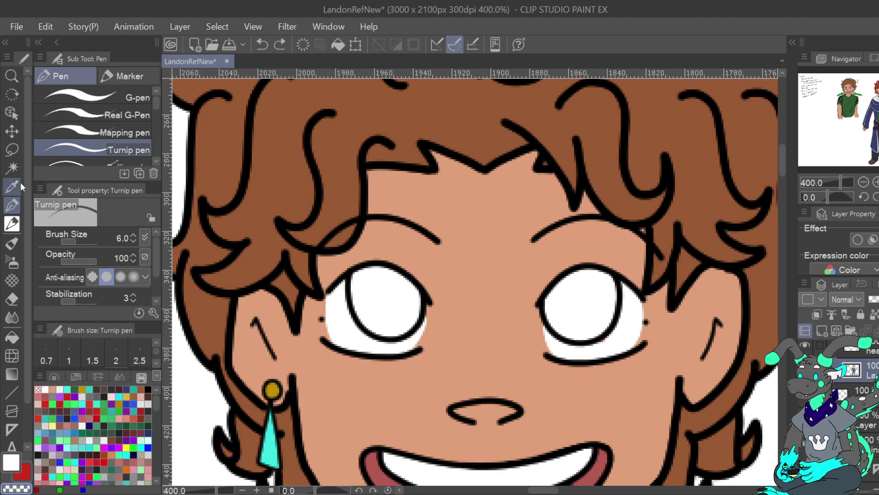
# Sample the skin colour and trim the inner and outer edges of the earring-side eye white, redoing the inner stroke.
pyautogui.click(12, 186)
pyautogui.click(342, 393)
pyautogui.press('p')
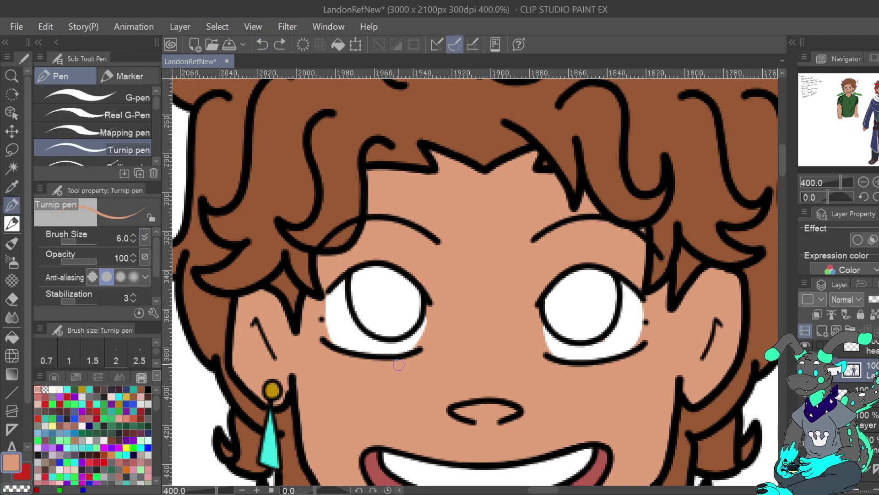
pyautogui.moveTo(426, 321); pyautogui.dragTo(417, 296)
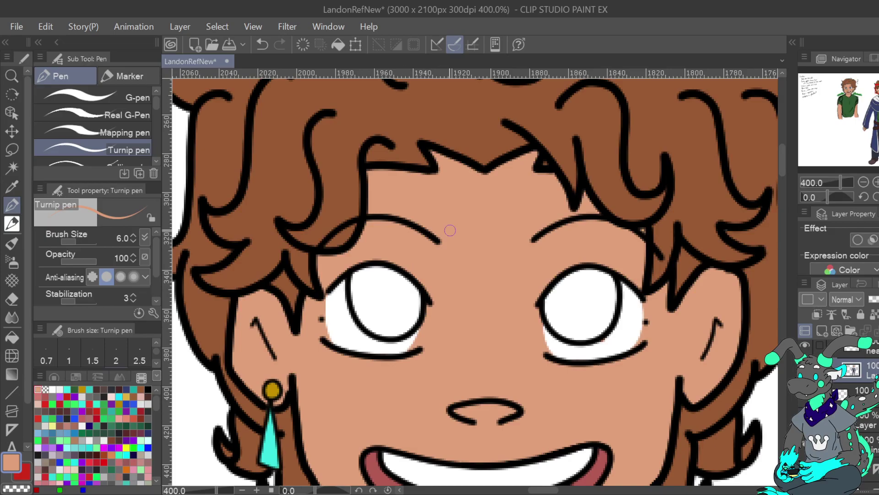
pyautogui.click(262, 44)
pyautogui.moveTo(425, 328); pyautogui.dragTo(433, 304)
pyautogui.moveTo(337, 353)
pyautogui.mouseDown()
pyautogui.moveTo(325, 332)
pyautogui.moveTo(330, 288)
pyautogui.mouseUp()
# Show the colour wheel, sample the eye white with the Eyedropper for the pen, and flip the canvas view back to normal.
pyautogui.click(52, 389)
pyautogui.click(55, 376)
pyautogui.click(15, 189)
pyautogui.click(346, 323)
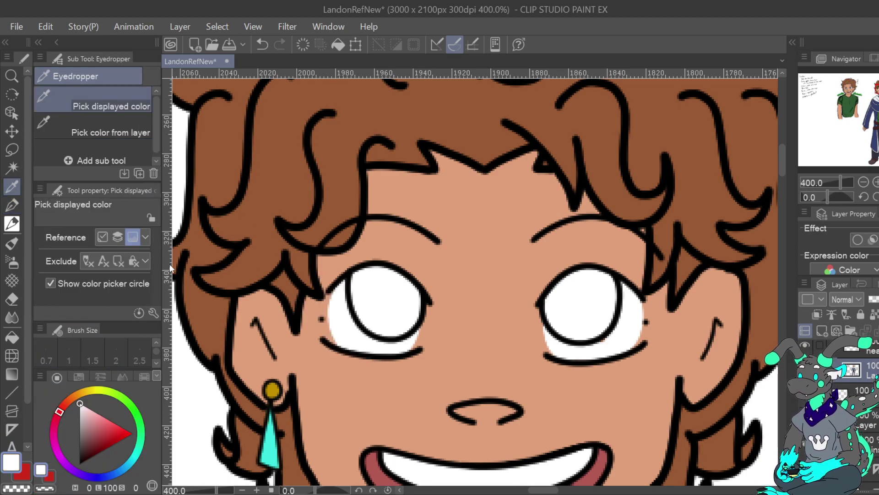
pyautogui.click(13, 205)
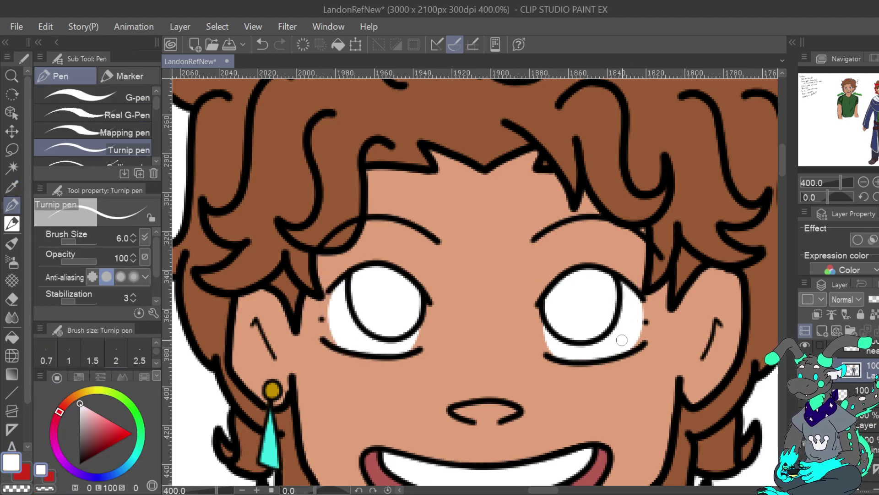
pyautogui.press('h')
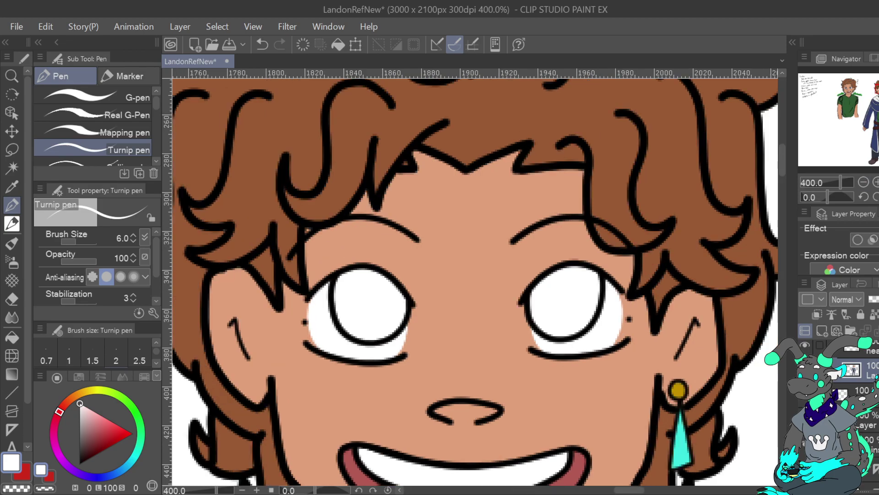
# Sample the pendant's teal and recolour the round earring stud with it.
pyautogui.moveTo(572, 303)
pyautogui.mouseDown()
pyautogui.moveTo(506, 238)
pyautogui.moveTo(357, 151)
pyautogui.moveTo(380, 174)
pyautogui.mouseUp()
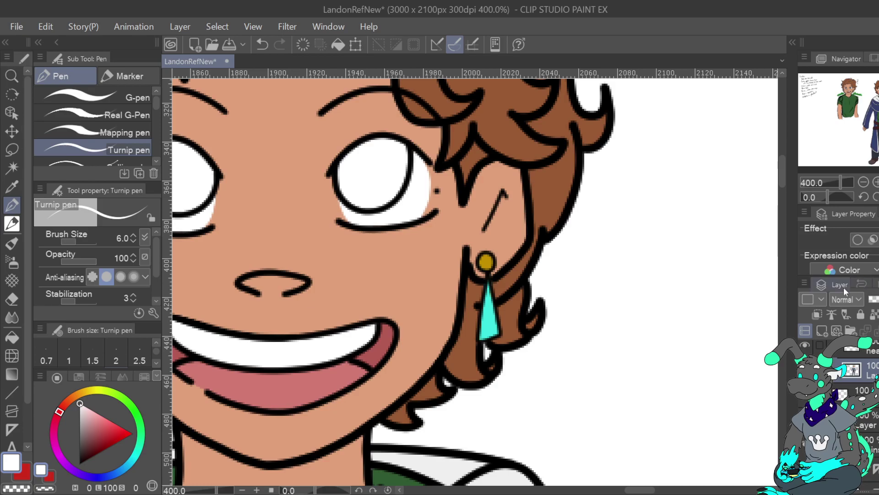
pyautogui.click(11, 186)
pyautogui.click(490, 316)
pyautogui.click(12, 205)
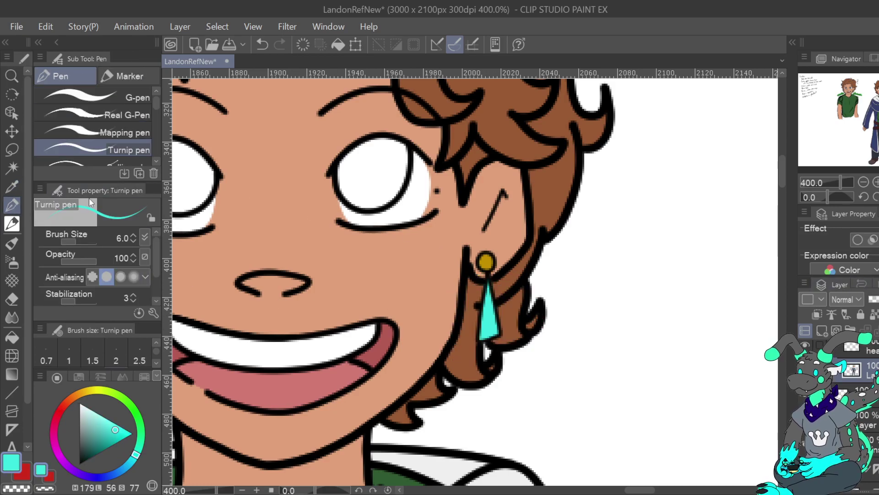
pyautogui.moveTo(484, 259); pyautogui.dragTo(489, 262)
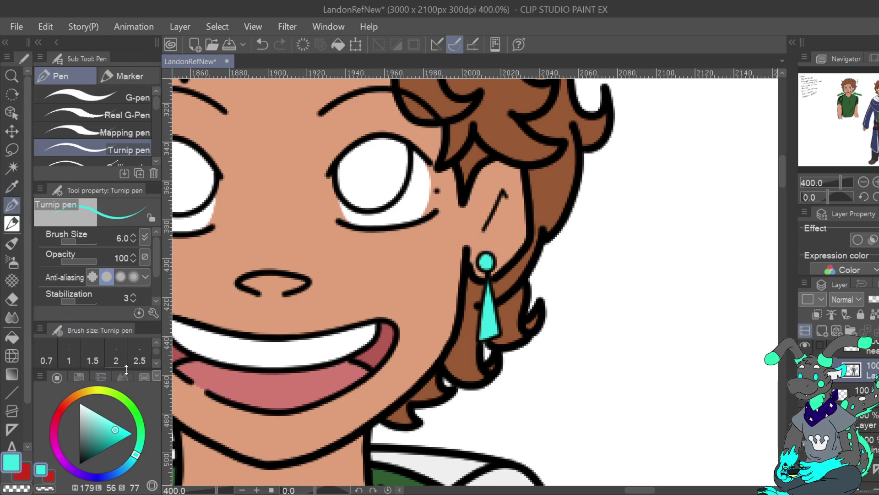
# Take gold from the recent colours, set the pen size to 5, and recolour the triangular earring pendant gold.
pyautogui.click(142, 376)
pyautogui.click(81, 390)
pyautogui.click(54, 377)
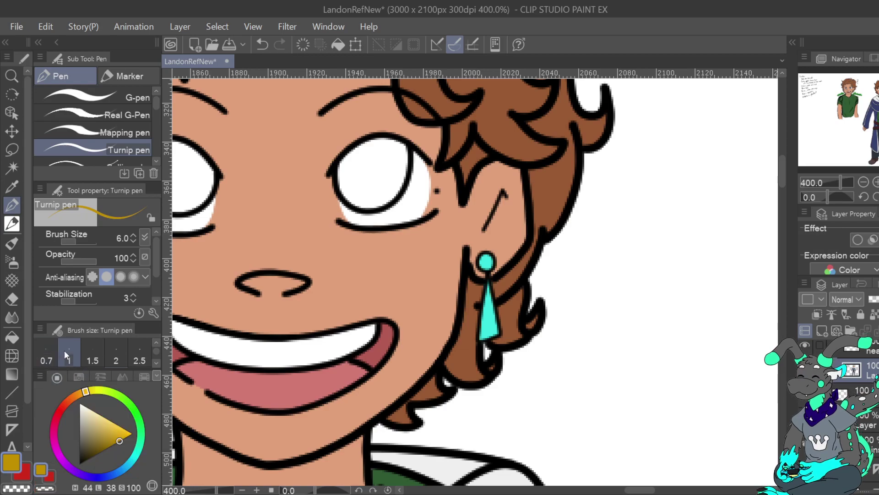
pyautogui.click(134, 241)
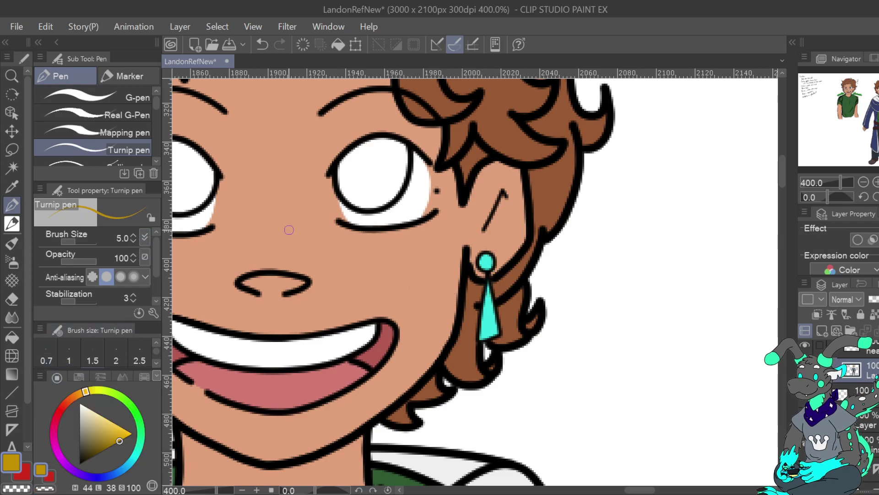
pyautogui.moveTo(489, 285)
pyautogui.mouseDown()
pyautogui.moveTo(483, 337)
pyautogui.moveTo(494, 328)
pyautogui.moveTo(490, 313)
pyautogui.moveTo(495, 330)
pyautogui.mouseUp()
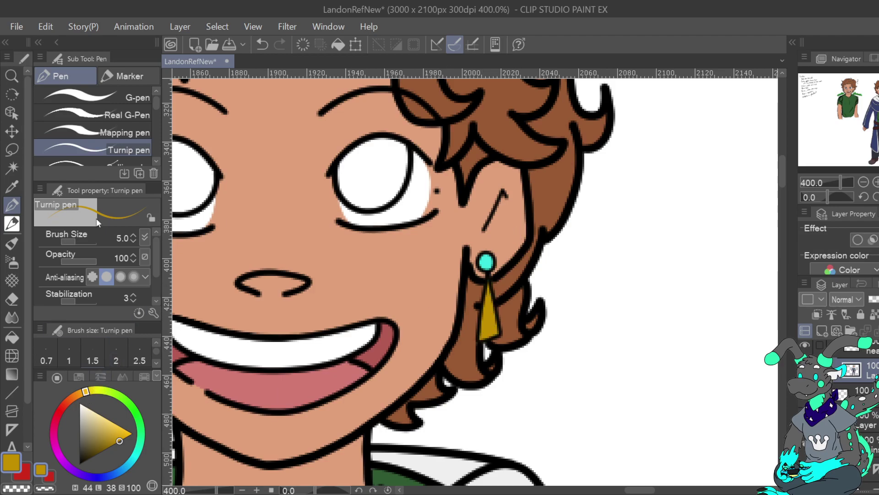
# Sample white and paint horizontal stripes across the pendant with the size 4 pen, undoing the first white marks.
pyautogui.click(12, 186)
pyautogui.click(409, 202)
pyautogui.click(12, 206)
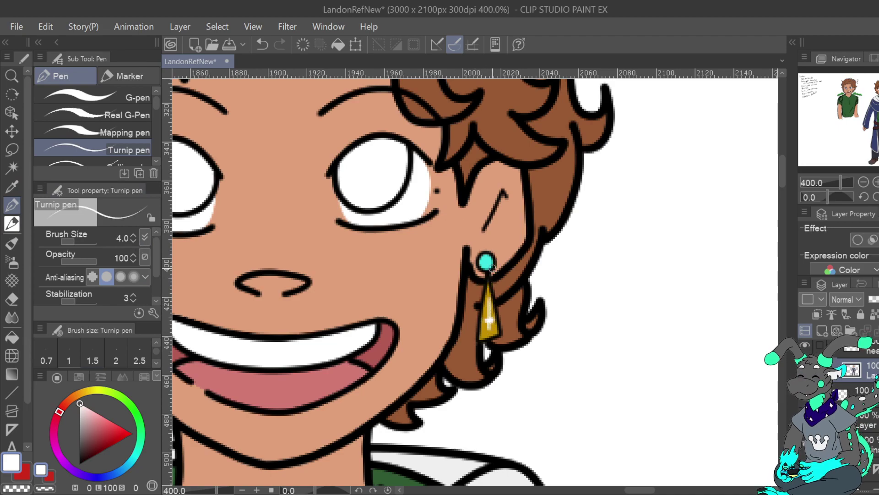
pyautogui.hotkey('ctrl', 'z')
pyautogui.moveTo(488, 306); pyautogui.dragTo(496, 324)
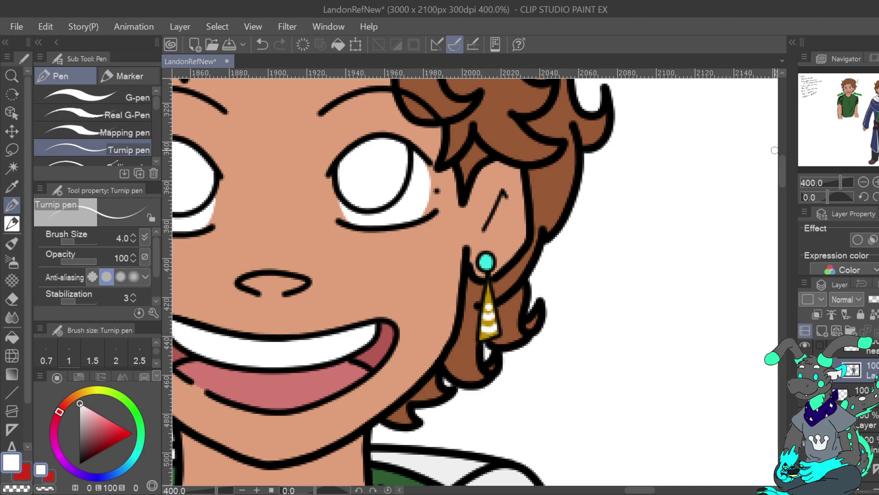
# Check the striped earring at a smaller zoom and undo the stripes and the swapped stud and pendant colours.
pyautogui.click(863, 181)
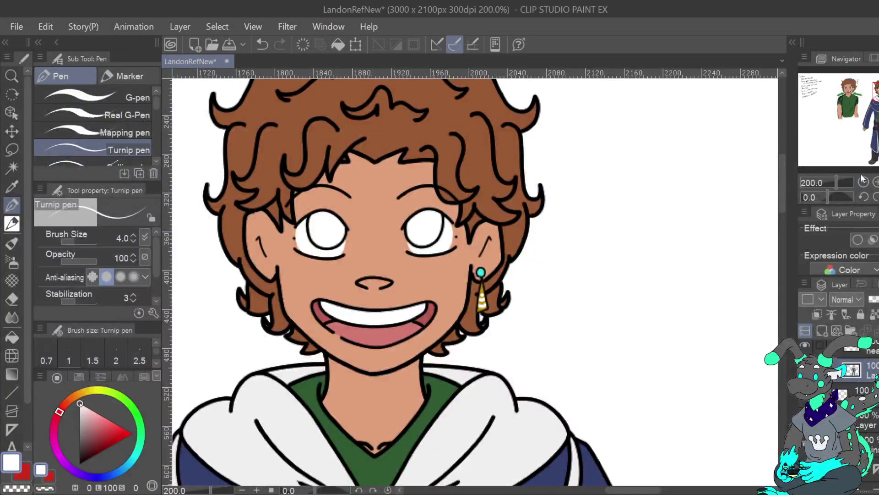
pyautogui.click(875, 182)
pyautogui.click(263, 45)
pyautogui.click(263, 44)
pyautogui.click(263, 45)
pyautogui.click(262, 45)
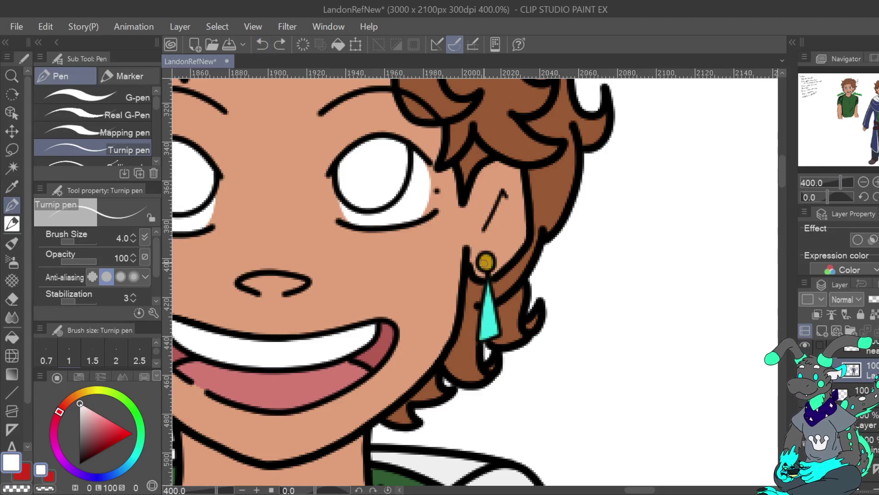
pyautogui.click(484, 264)
pyautogui.hotkey('ctrl', '0')
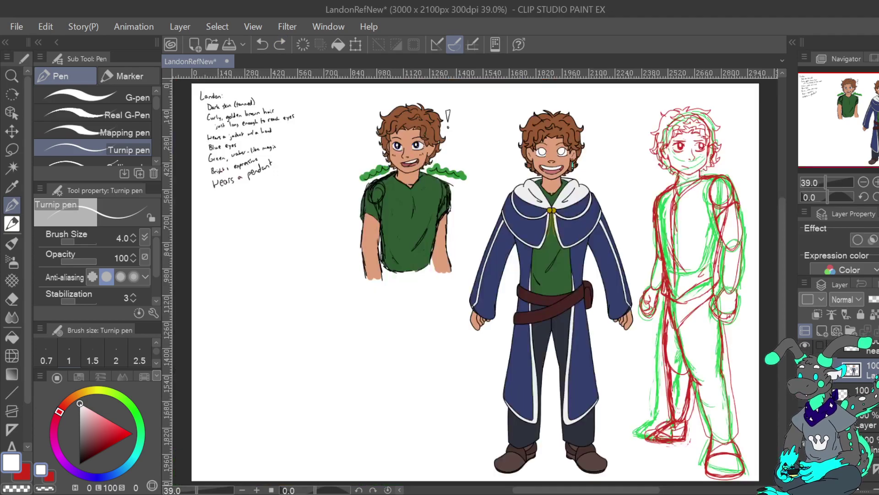
# Add a new layer and fill both irises of the caped character with black using Auto select referring to all layers.
pyautogui.hotkey('ctrl', '+')
pyautogui.hotkey('ctrl', '+')
pyautogui.hotkey('ctrl', '+')
pyautogui.hotkey('ctrl', '+')
pyautogui.moveTo(628, 83); pyautogui.dragTo(366, 450)
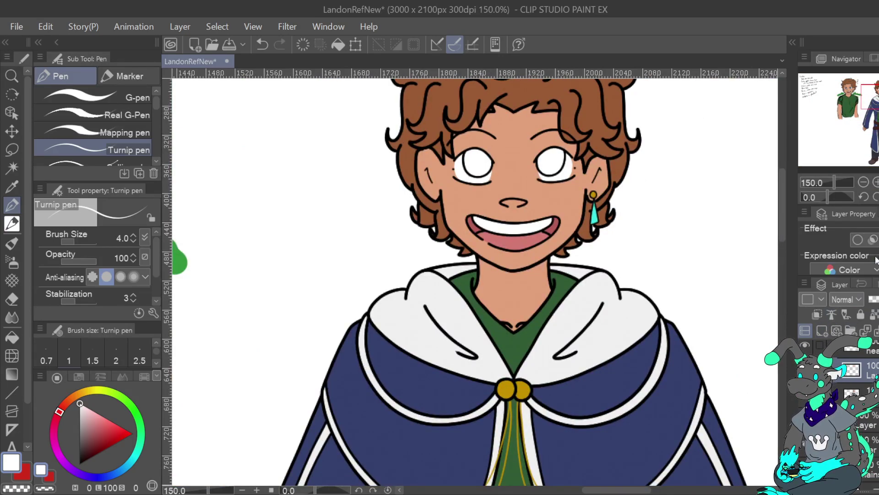
pyautogui.hotkey('ctrl', '+')
pyautogui.hotkey('ctrl', '+')
pyautogui.hotkey('ctrl', '+')
pyautogui.moveTo(878, 95)
pyautogui.mouseDown()
pyautogui.moveTo(854, 87)
pyautogui.moveTo(878, 98)
pyautogui.moveTo(878, 90)
pyautogui.mouseUp()
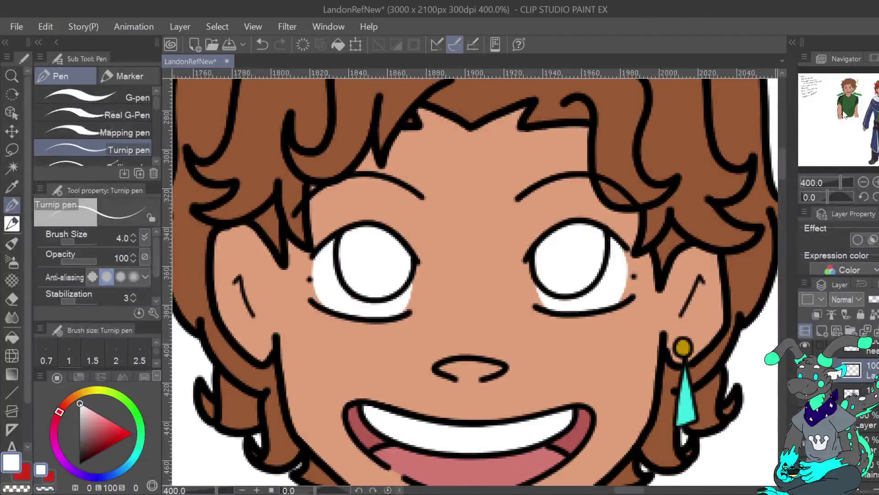
pyautogui.moveTo(96, 423); pyautogui.dragTo(58, 475)
pyautogui.click(12, 168)
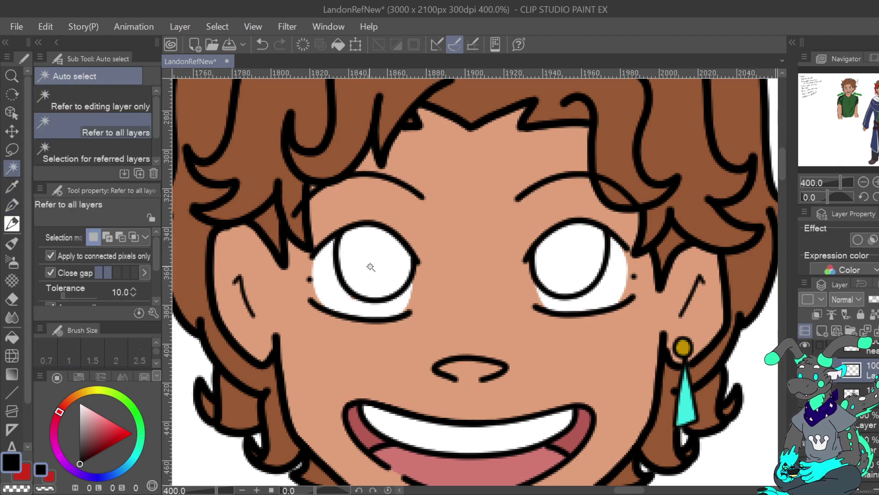
pyautogui.click(369, 259)
pyautogui.hotkey('alt', 'BackSpace')
pyautogui.click(595, 262)
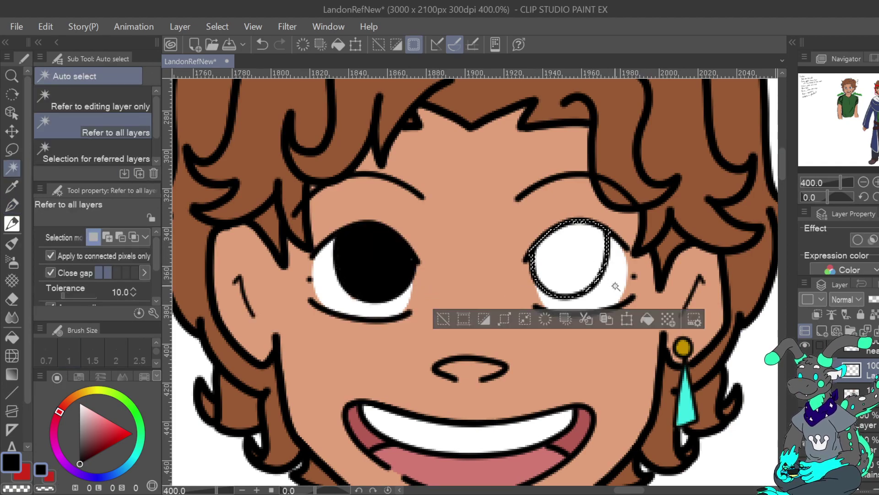
pyautogui.hotkey('alt', 'BackSpace')
pyautogui.click(448, 324)
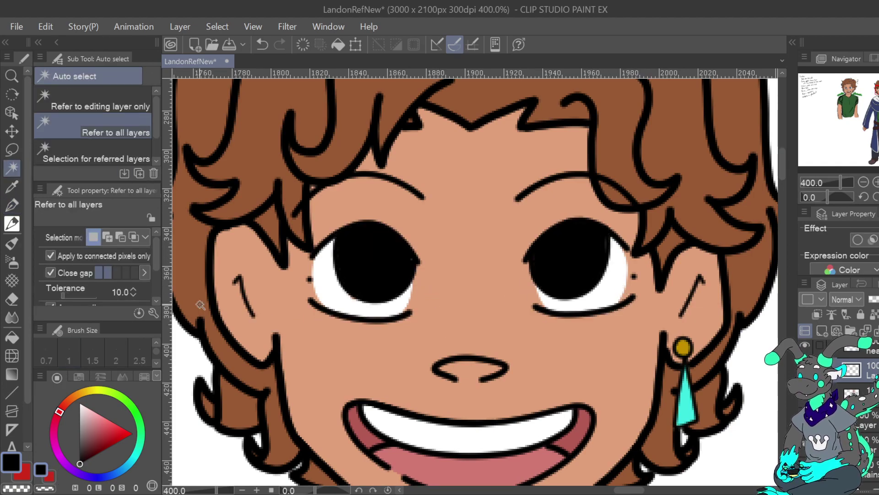
# Sample the white of the eye and set the Turnip pen size to 5.
pyautogui.click(12, 205)
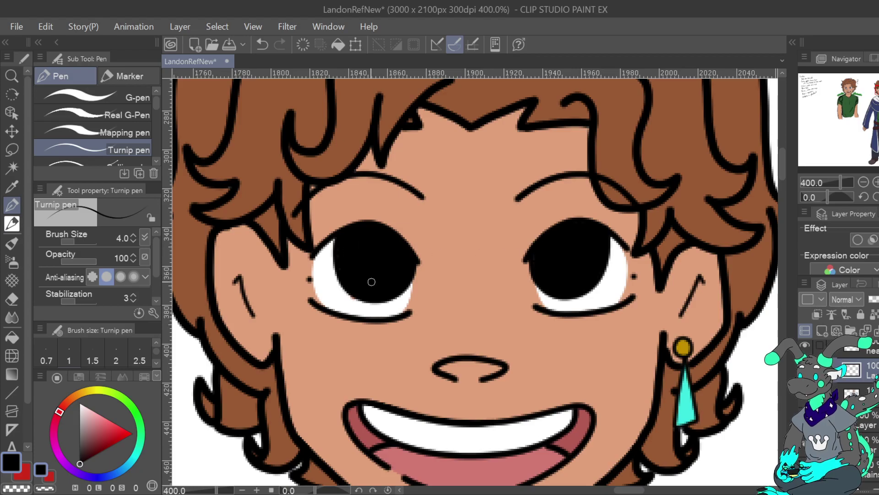
pyautogui.click(12, 186)
pyautogui.click(332, 284)
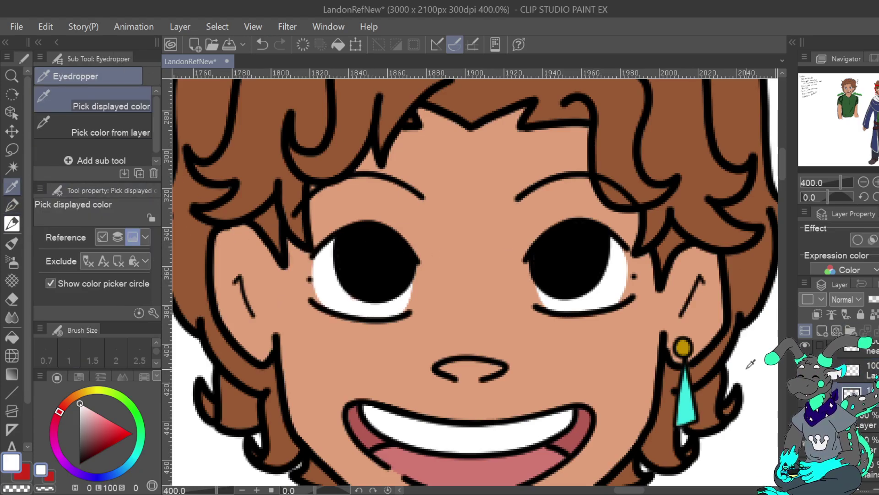
pyautogui.press('p')
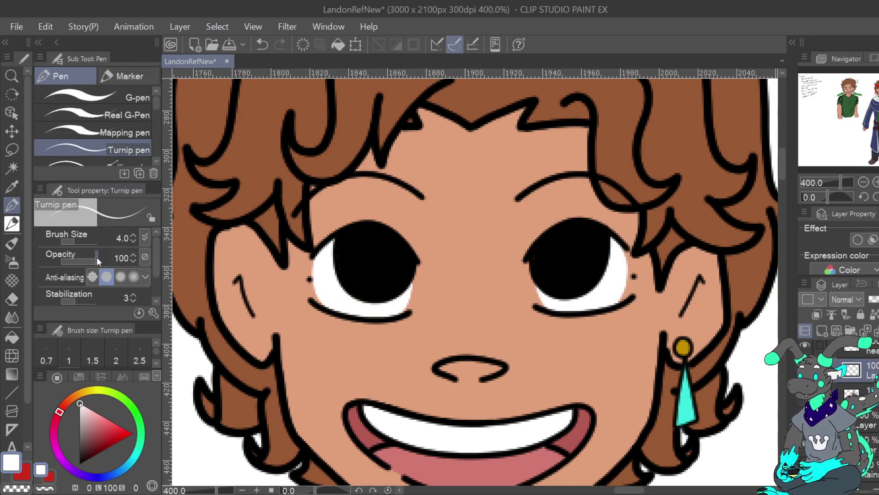
pyautogui.click(13, 185)
pyautogui.click(375, 261)
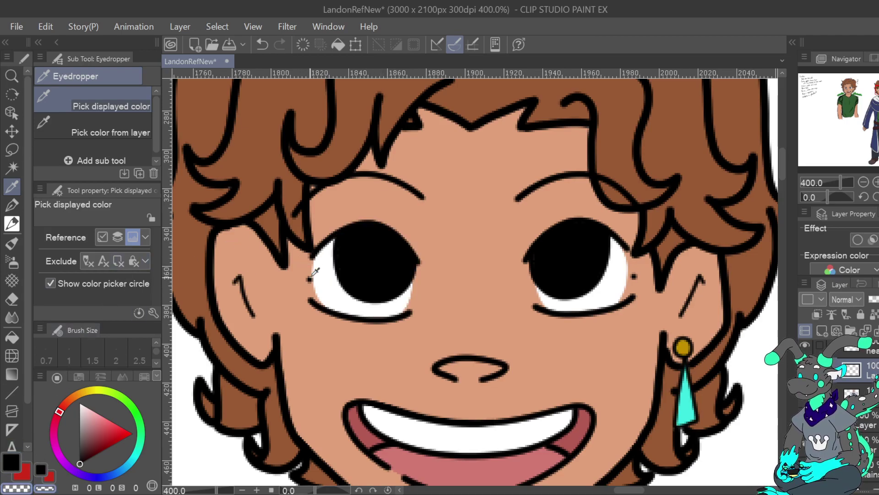
pyautogui.click(326, 277)
pyautogui.press('p')
pyautogui.press(']')
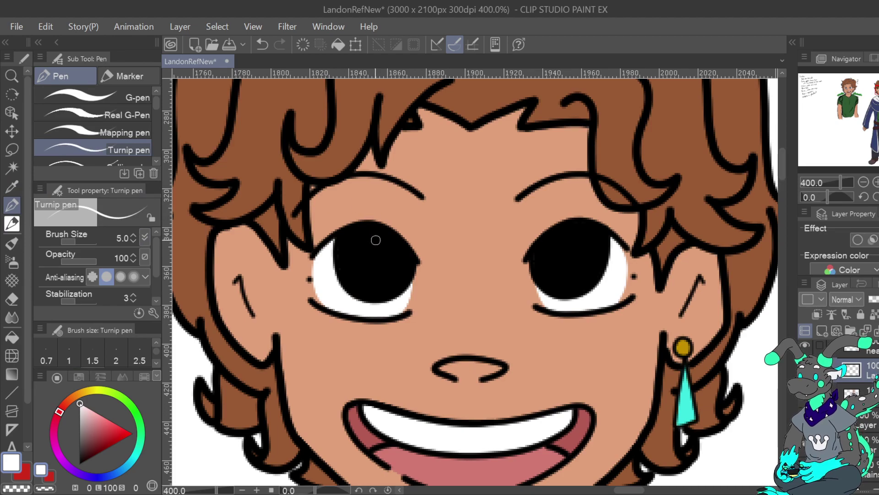
# Lower the black iris layer's opacity to about 55% and show the hidden purple layer as a guide for the highlights.
pyautogui.scroll(-2, 853, 389)
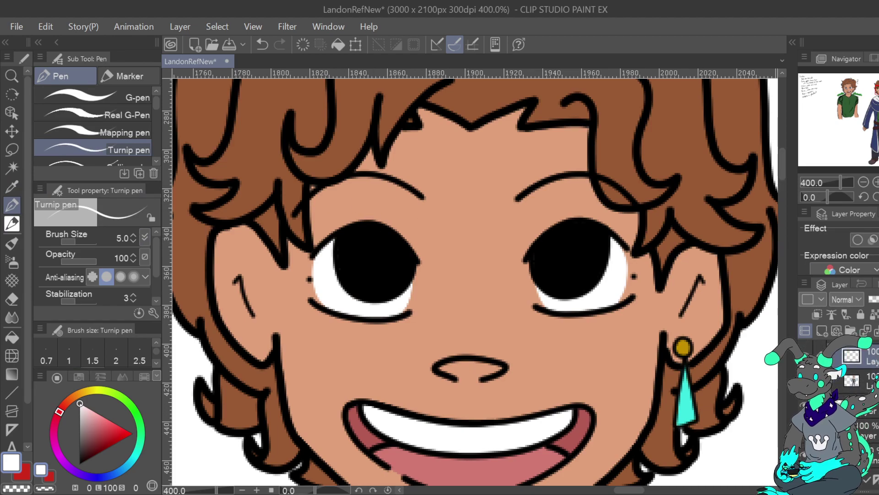
pyautogui.moveTo(878, 300); pyautogui.dragTo(876, 299)
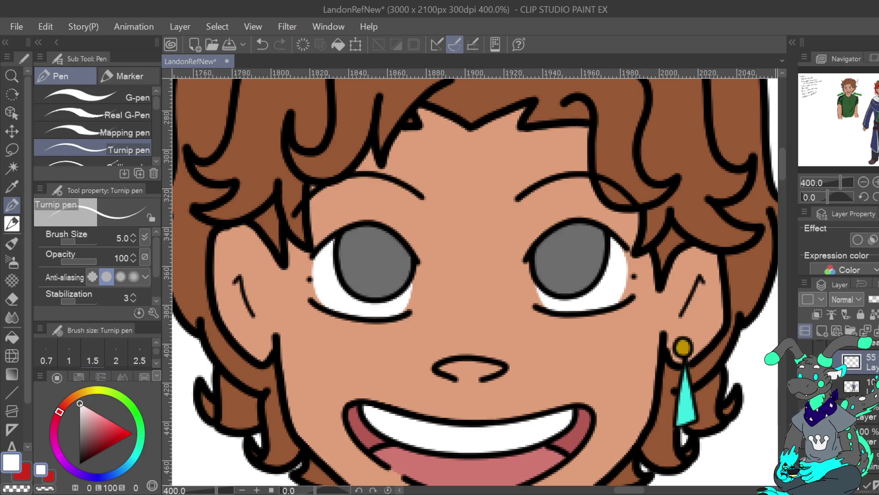
pyautogui.scroll(-6, 853, 389)
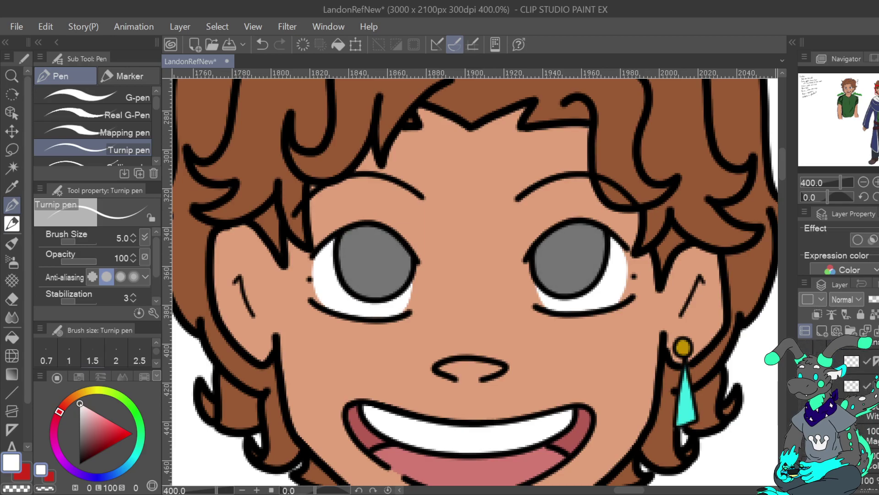
pyautogui.click(805, 426)
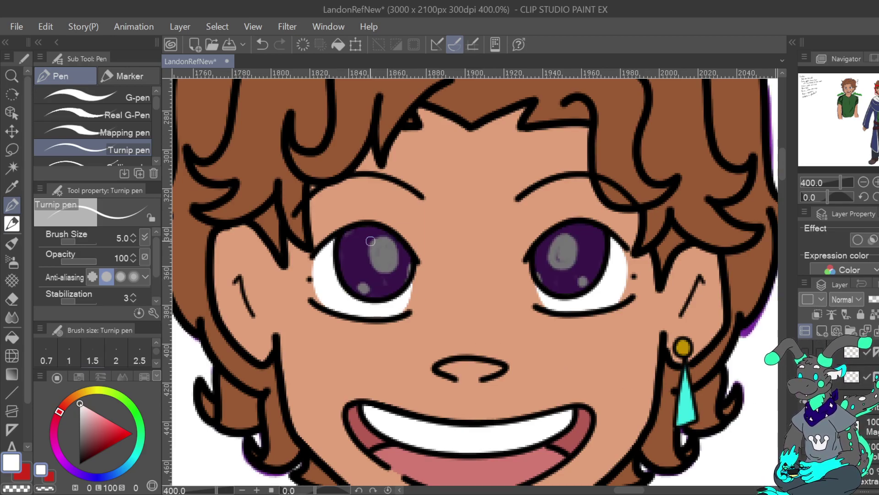
# Paint a large oval and a small round white highlight in each eye and restore the black iris layer to full opacity.
pyautogui.moveTo(388, 241)
pyautogui.mouseDown()
pyautogui.moveTo(377, 238)
pyautogui.moveTo(372, 265)
pyautogui.moveTo(396, 259)
pyautogui.moveTo(392, 248)
pyautogui.moveTo(384, 253)
pyautogui.mouseUp()
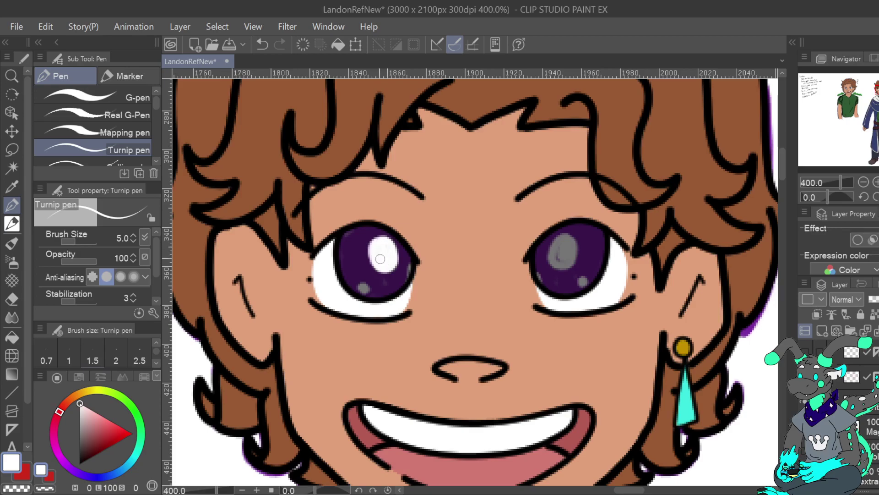
pyautogui.click(364, 287)
pyautogui.moveTo(572, 241)
pyautogui.mouseDown()
pyautogui.moveTo(553, 260)
pyautogui.moveTo(569, 259)
pyautogui.moveTo(568, 242)
pyautogui.moveTo(560, 256)
pyautogui.moveTo(568, 239)
pyautogui.moveTo(582, 281)
pyautogui.mouseUp()
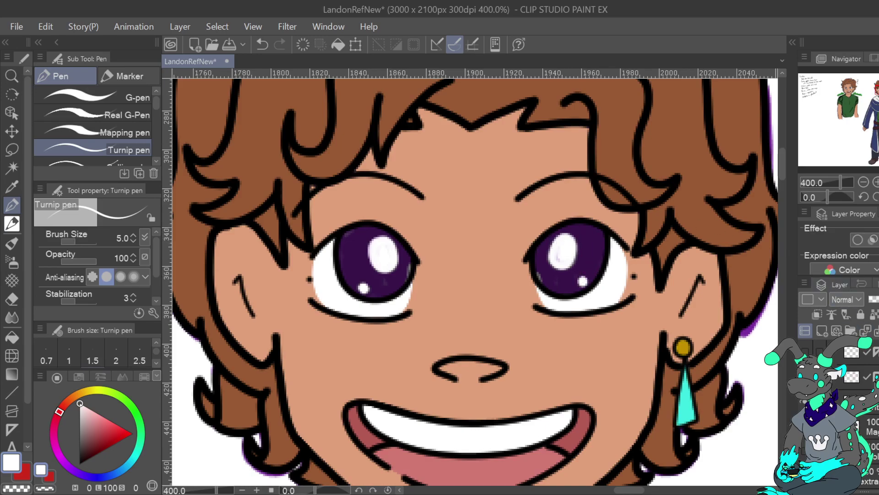
pyautogui.scroll(-5, 861, 412)
pyautogui.moveTo(875, 299); pyautogui.dragTo(878, 299)
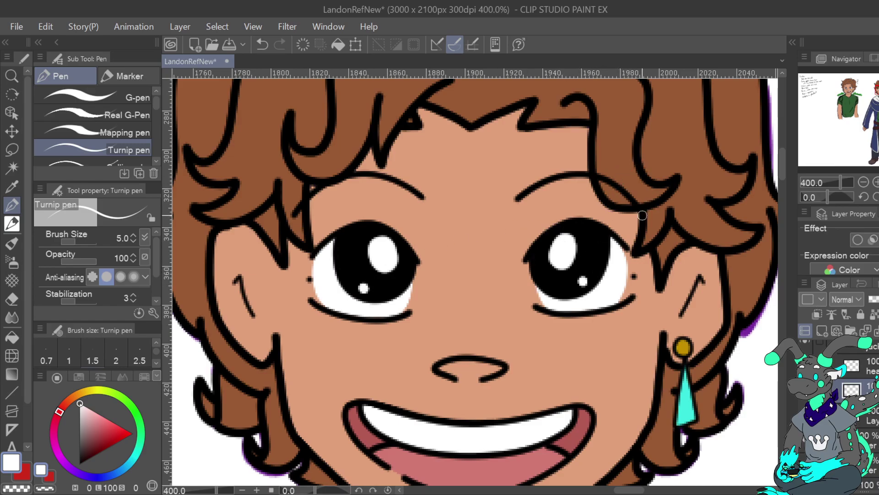
# Sample the blue of the iris rim on the green-shirted bust and ready the Turnip pen on the caped character's eyes.
pyautogui.moveTo(874, 90); pyautogui.dragTo(850, 90)
pyautogui.press('i')
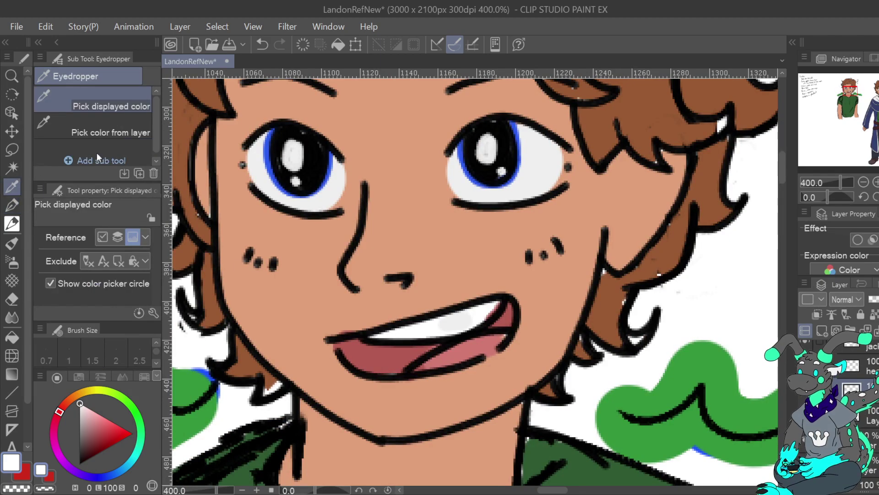
pyautogui.click(274, 163)
pyautogui.press('p')
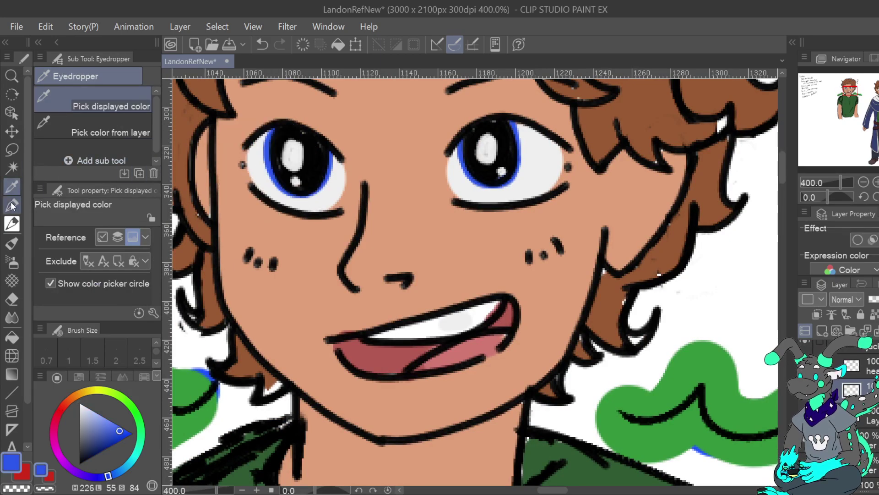
pyautogui.moveTo(878, 96); pyautogui.dragTo(877, 88)
# Paint blue rims along the outer and lower edges of both black irises with the Turnip pen at stabilization 100.
pyautogui.moveTo(292, 282)
pyautogui.mouseDown()
pyautogui.moveTo(293, 321)
pyautogui.moveTo(321, 348)
pyautogui.mouseUp()
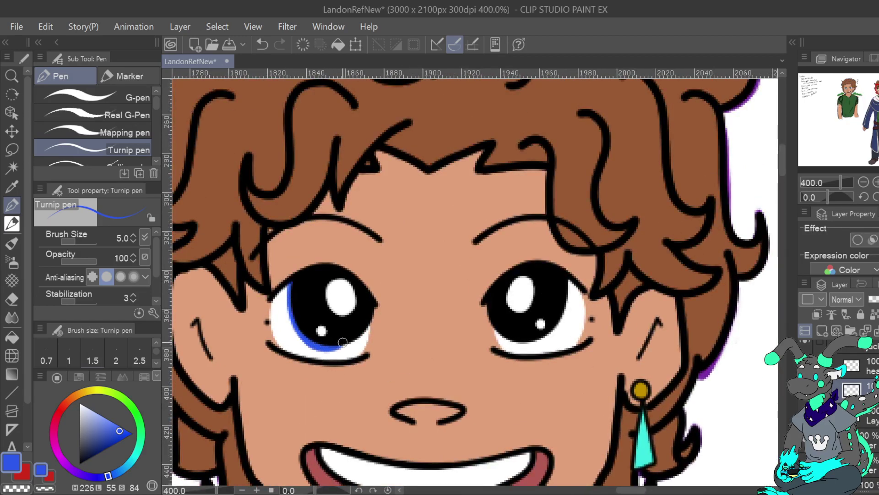
pyautogui.hotkey('ctrl', 'z')
pyautogui.moveTo(80, 300); pyautogui.dragTo(97, 301)
pyautogui.moveTo(292, 281)
pyautogui.mouseDown()
pyautogui.moveTo(295, 325)
pyautogui.moveTo(313, 344)
pyautogui.moveTo(357, 342)
pyautogui.moveTo(374, 320)
pyautogui.mouseUp()
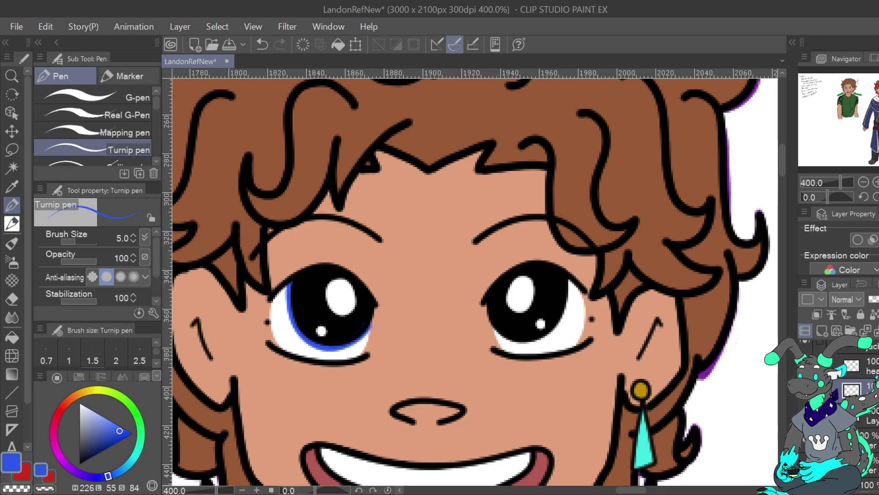
pyautogui.press('h')
pyautogui.moveTo(384, 275)
pyautogui.mouseDown()
pyautogui.moveTo(389, 321)
pyautogui.moveTo(409, 340)
pyautogui.moveTo(435, 344)
pyautogui.moveTo(454, 332)
pyautogui.moveTo(450, 318)
pyautogui.mouseUp()
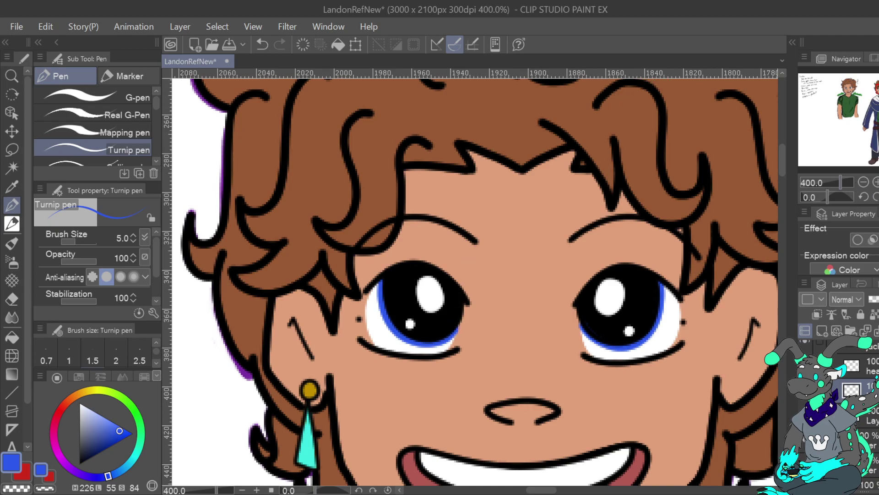
pyautogui.press('h')
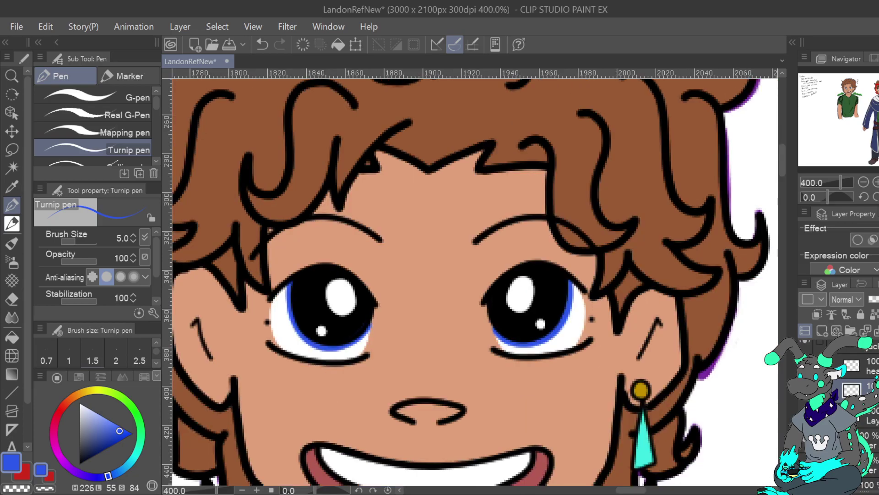
# Try recolouring the teal earring pendant with the sampled blue on its own layer, using Turnip pen stabilization 3.
pyautogui.hotkey('ctrl', '0')
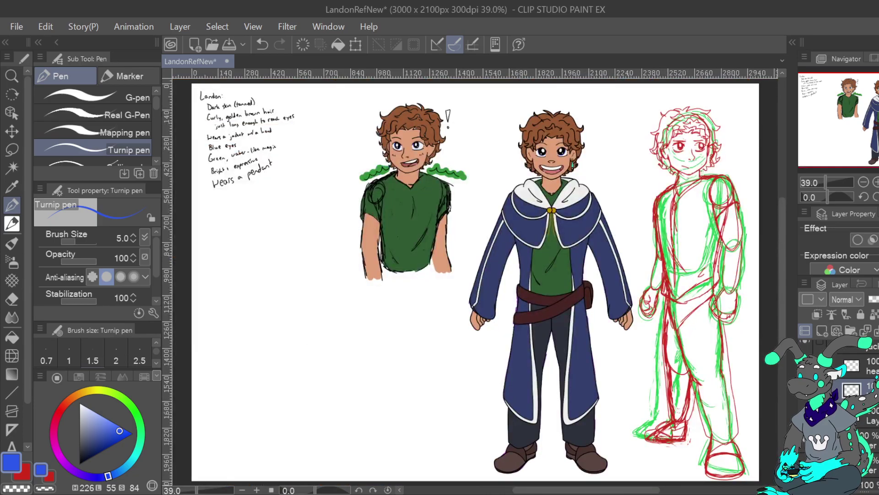
pyautogui.scroll(5, 563, 146)
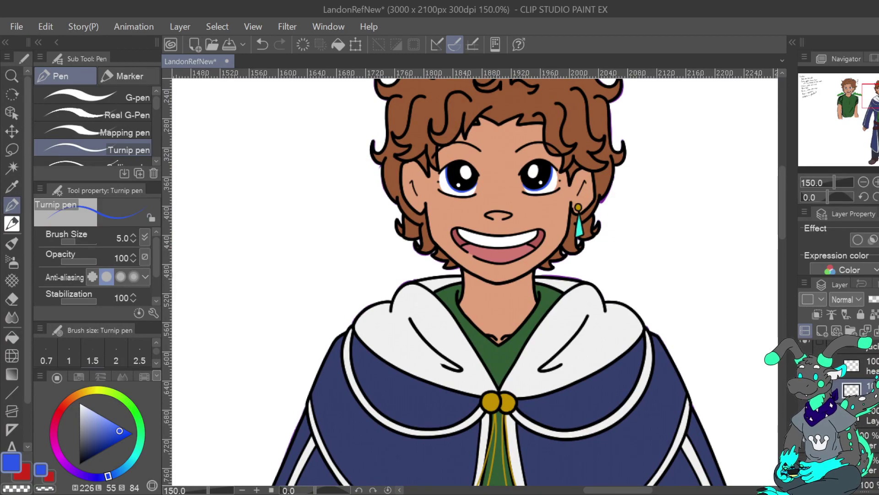
pyautogui.moveTo(513, 207); pyautogui.dragTo(490, 285)
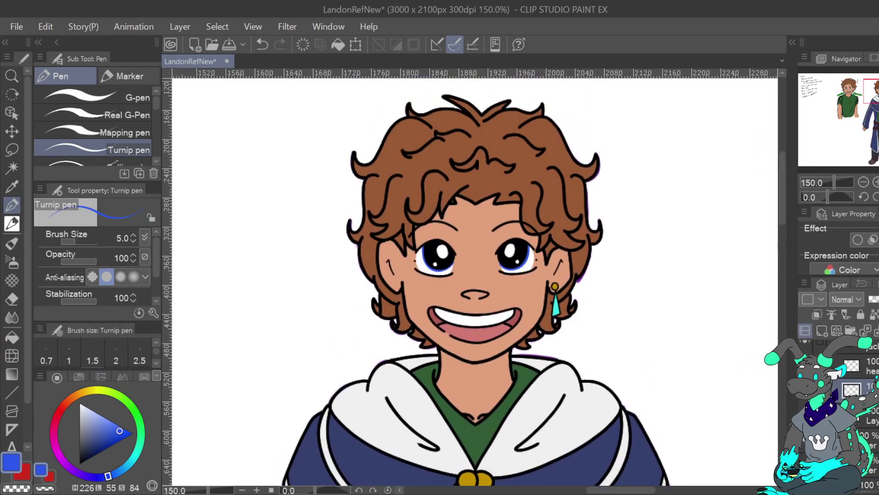
pyautogui.hscroll(1, 474, 282)
pyautogui.scroll(3, 476, 279)
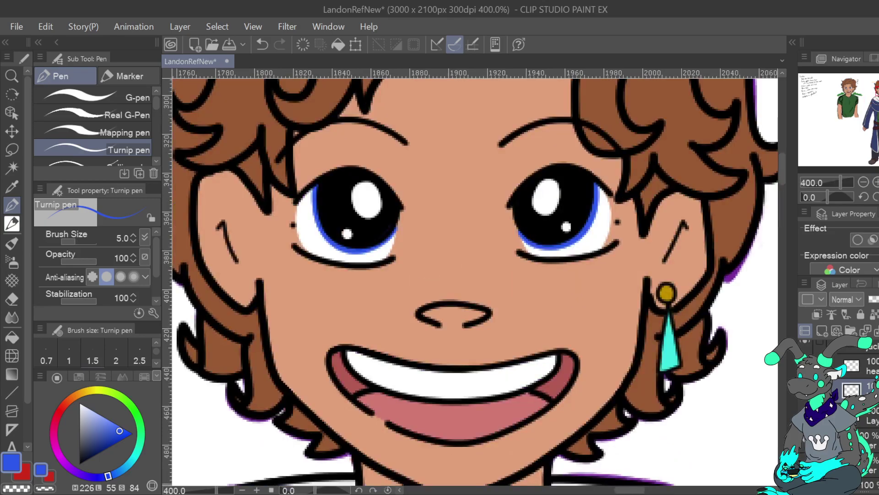
pyautogui.moveTo(508, 325); pyautogui.dragTo(443, 239)
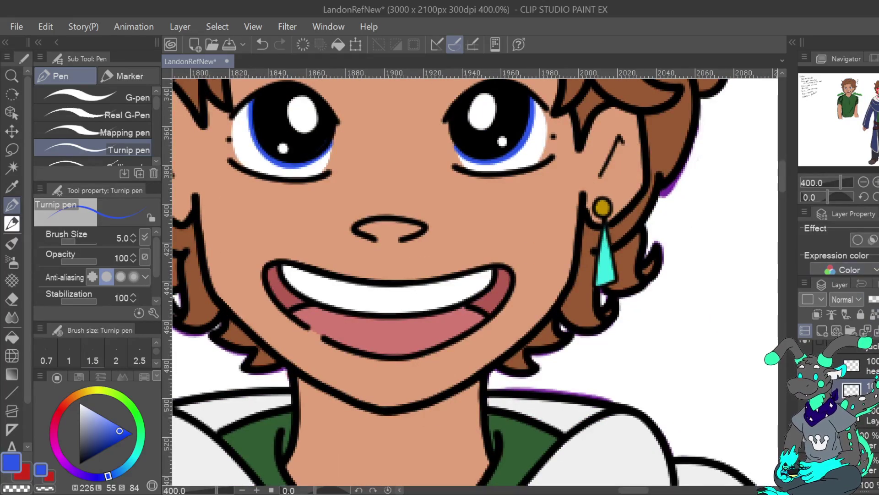
pyautogui.scroll(-5, 848, 397)
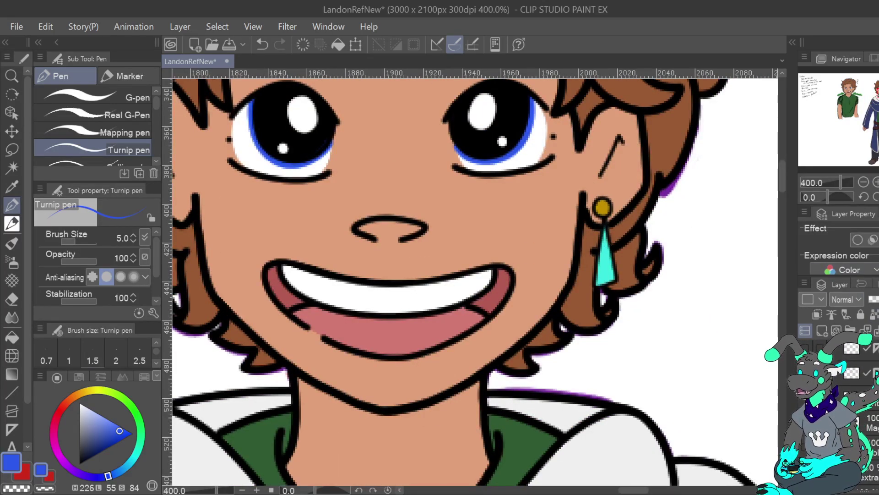
pyautogui.click(806, 398)
pyautogui.scroll(-5, 861, 394)
pyautogui.click(868, 390)
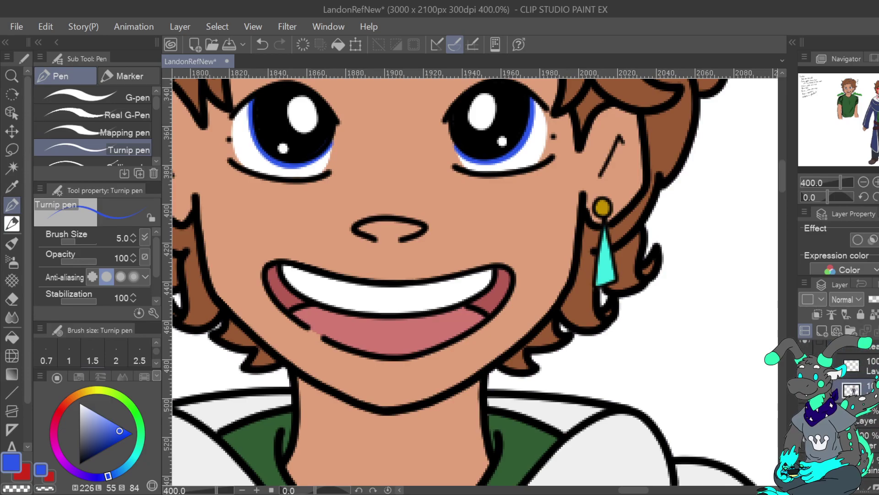
pyautogui.moveTo(603, 234)
pyautogui.mouseDown()
pyautogui.moveTo(599, 284)
pyautogui.moveTo(612, 281)
pyautogui.moveTo(600, 250)
pyautogui.mouseUp()
pyautogui.click(71, 302)
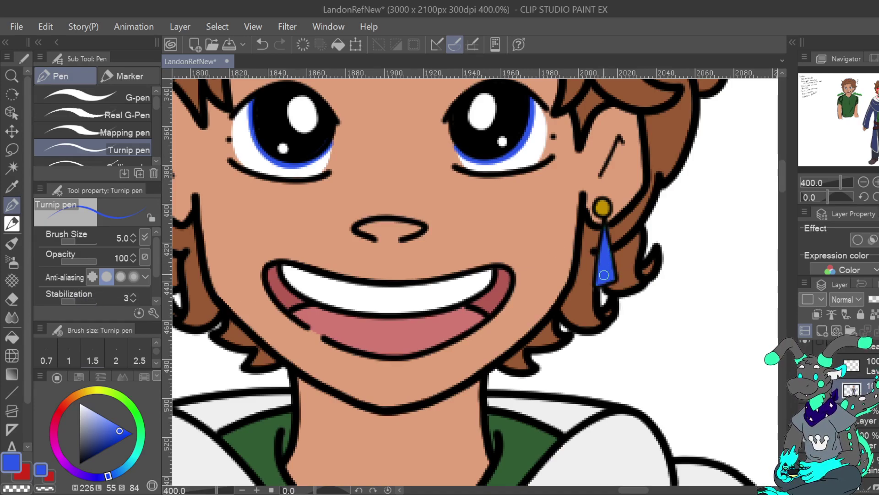
# Examine the blue earring pendant against the whole character and close up on the face.
pyautogui.click(863, 182)
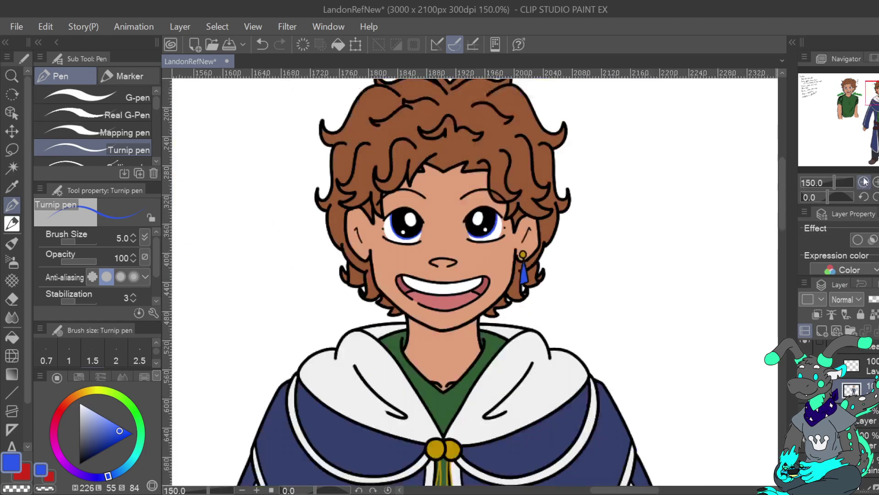
pyautogui.hotkey('ctrl', '0')
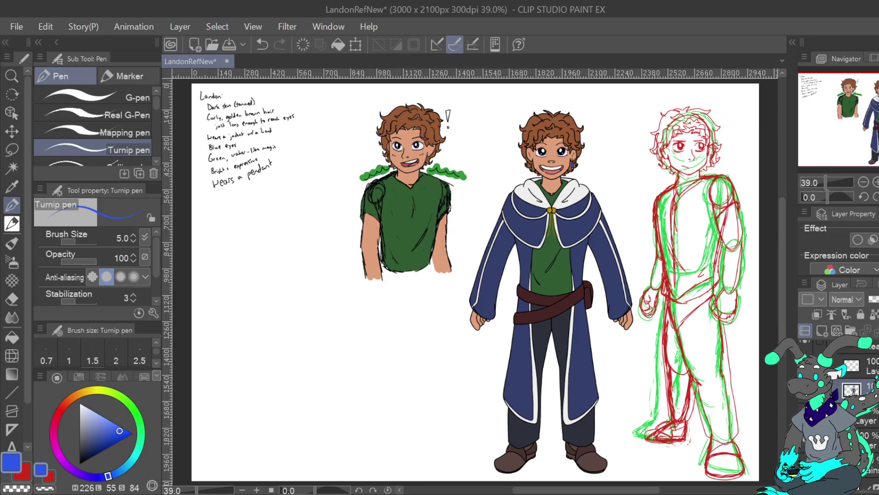
pyautogui.doubleClick(876, 182)
pyautogui.moveTo(877, 119); pyautogui.dragTo(878, 93)
pyautogui.doubleClick(877, 182)
pyautogui.click(877, 182)
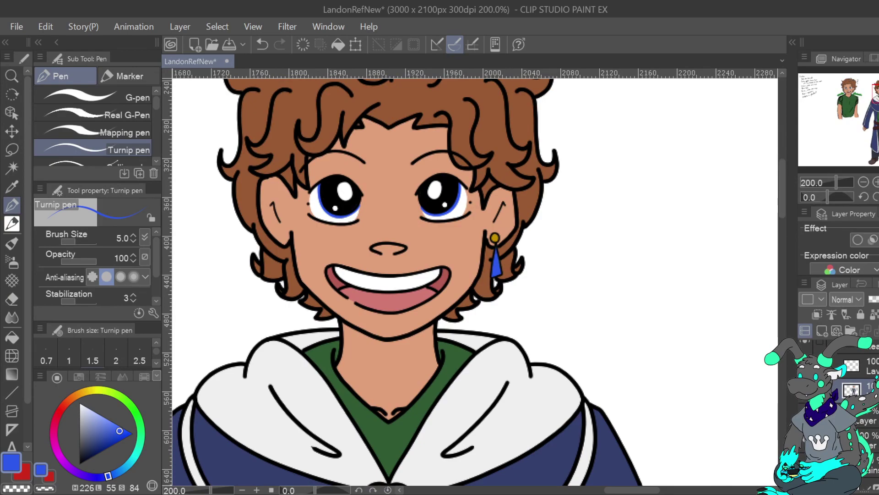
pyautogui.moveTo(878, 93); pyautogui.dragTo(878, 95)
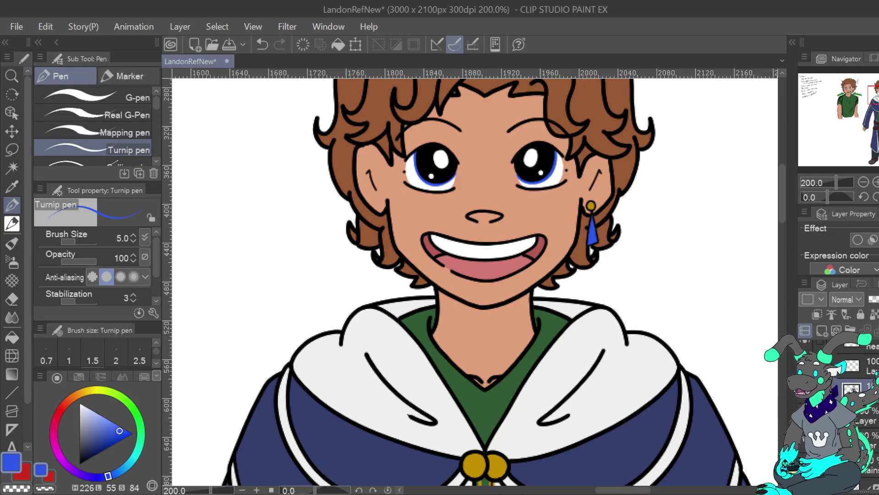
# Undo the blue earring recolour, compare both versions by redoing it, and revert the pendant to teal.
pyautogui.click(264, 41)
pyautogui.click(264, 42)
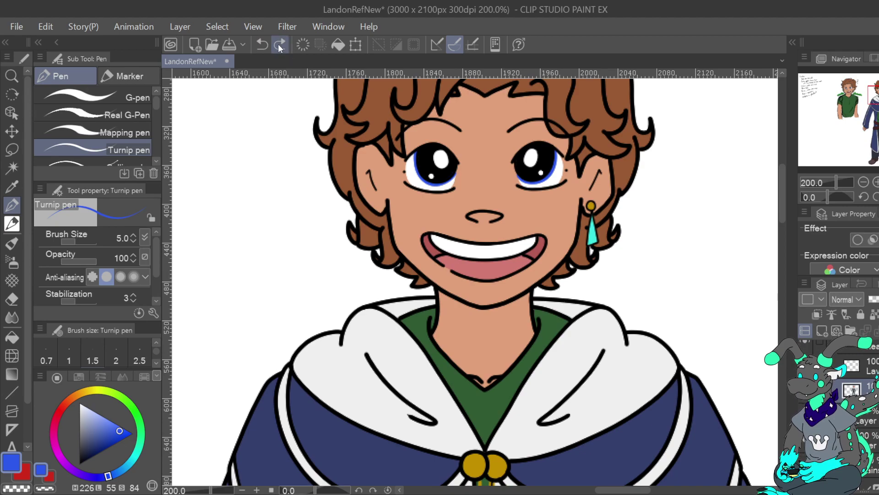
pyautogui.click(278, 47)
pyautogui.click(280, 48)
pyautogui.click(269, 45)
pyautogui.doubleClick(876, 183)
pyautogui.click(864, 182)
pyautogui.moveTo(878, 94); pyautogui.dragTo(878, 93)
pyautogui.hotkey('ctrl', '0')
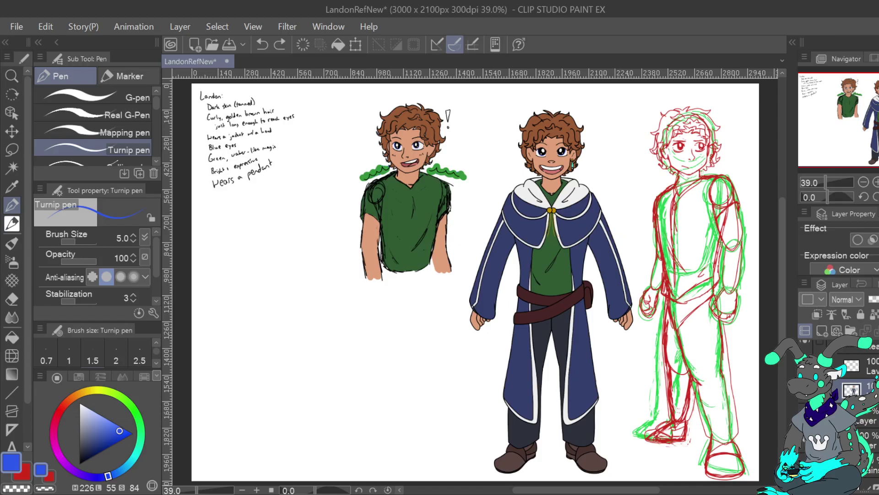
# Show the hidden purple sketch of the caped character as a guide for the costume decorations.
pyautogui.scroll(-8, 847, 412)
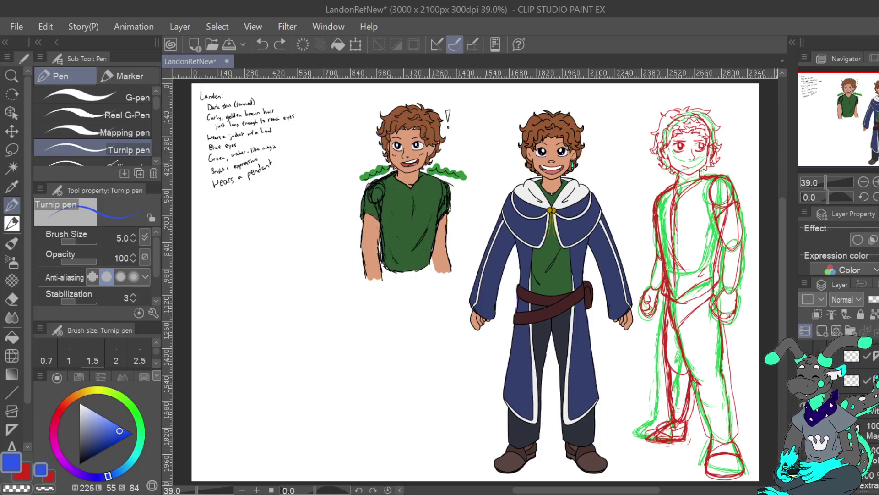
pyautogui.moveTo(869, 409); pyautogui.dragTo(867, 345)
pyautogui.moveTo(867, 393); pyautogui.dragTo(867, 394)
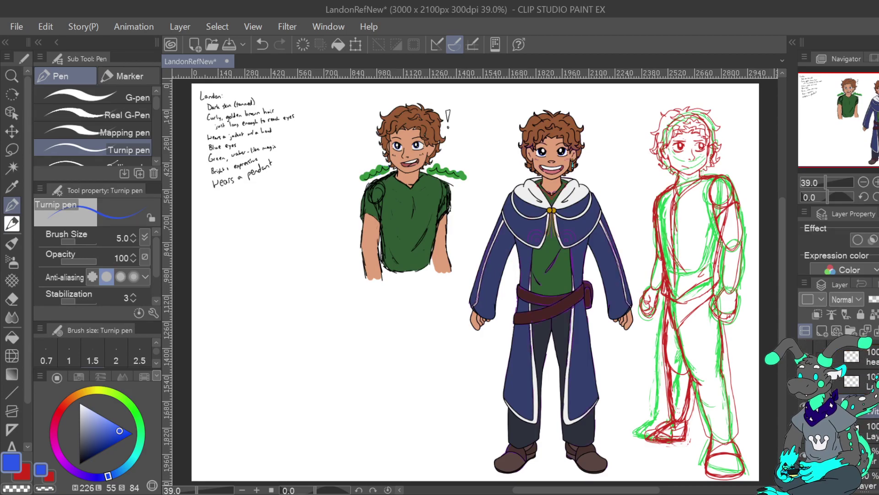
# Add a new layer for the cape decorations and rename it decor.
pyautogui.hotkey('ctrl', '+')
pyautogui.hotkey('ctrl', '+')
pyautogui.hotkey('ctrl', '+')
pyautogui.hotkey('ctrl', '+')
pyautogui.hotkey('ctrl', '+')
pyautogui.moveTo(687, 87); pyautogui.dragTo(269, 439)
pyautogui.scroll(2, 867, 385)
pyautogui.scroll(-2, 862, 403)
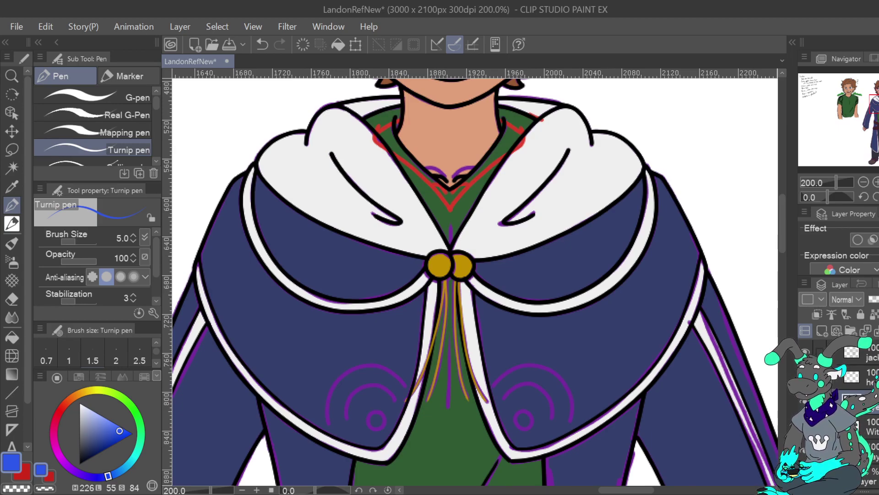
pyautogui.click(822, 331)
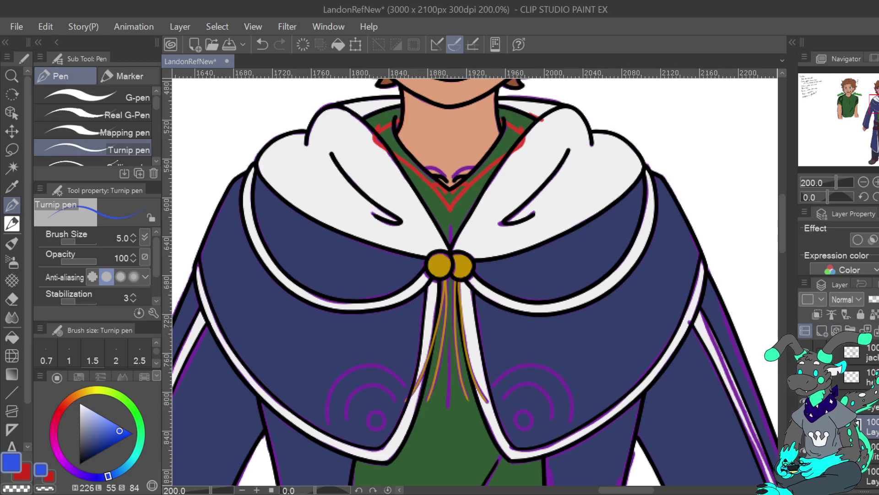
pyautogui.doubleClick(873, 432)
pyautogui.write('dec')
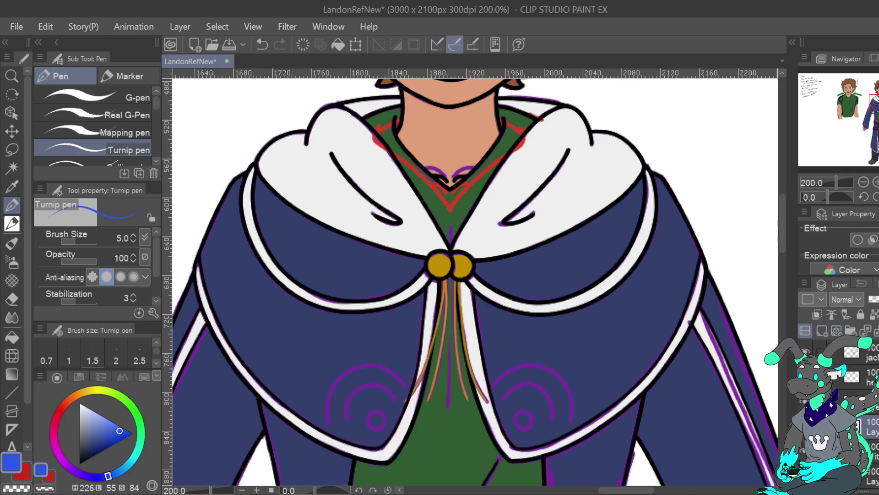
pyautogui.press('Return')
# Sample the hood's off-white and try tracing the outer arc of one purple cape emblem freehand with the Turnip pen.
pyautogui.click(12, 186)
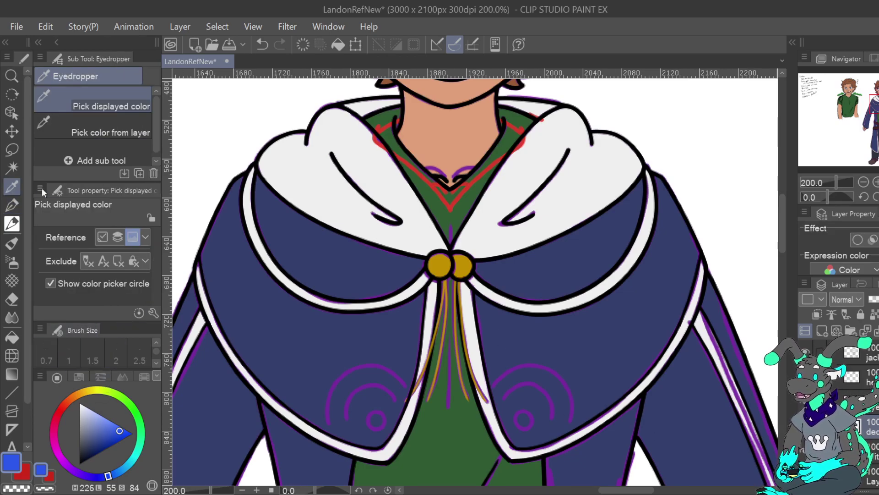
pyautogui.click(317, 188)
pyautogui.press('p')
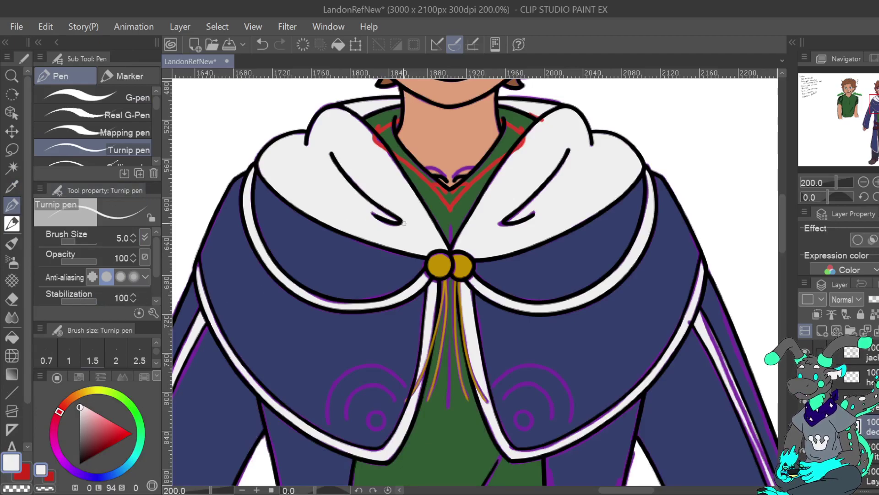
pyautogui.click(876, 182)
pyautogui.moveTo(878, 106); pyautogui.dragTo(877, 108)
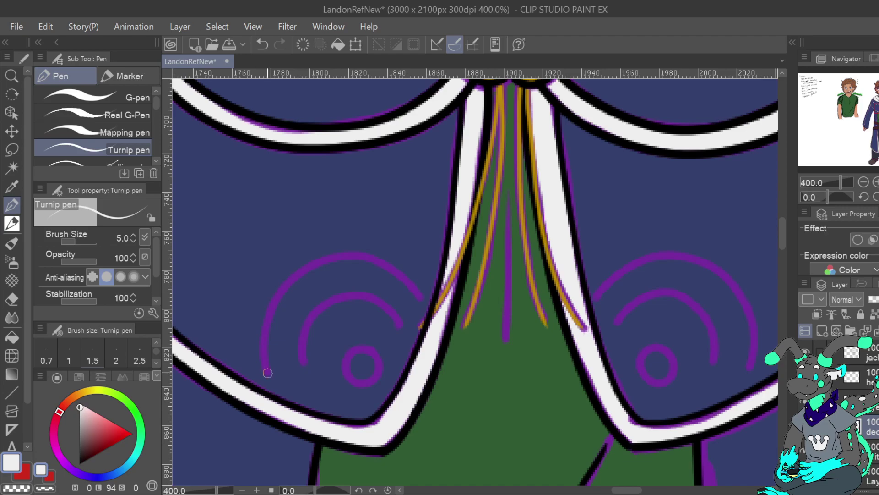
pyautogui.moveTo(267, 370)
pyautogui.mouseDown()
pyautogui.moveTo(265, 314)
pyautogui.moveTo(293, 273)
pyautogui.moveTo(332, 251)
pyautogui.moveTo(369, 249)
pyautogui.moveTo(407, 275)
pyautogui.moveTo(420, 301)
pyautogui.mouseUp()
pyautogui.hotkey('ctrl', 'z')
# Draw a small off-white ring with the Ellipse tool near the emblem's inner circle and shift it slightly towards the guide.
pyautogui.click(12, 392)
pyautogui.scroll(-2, 157, 126)
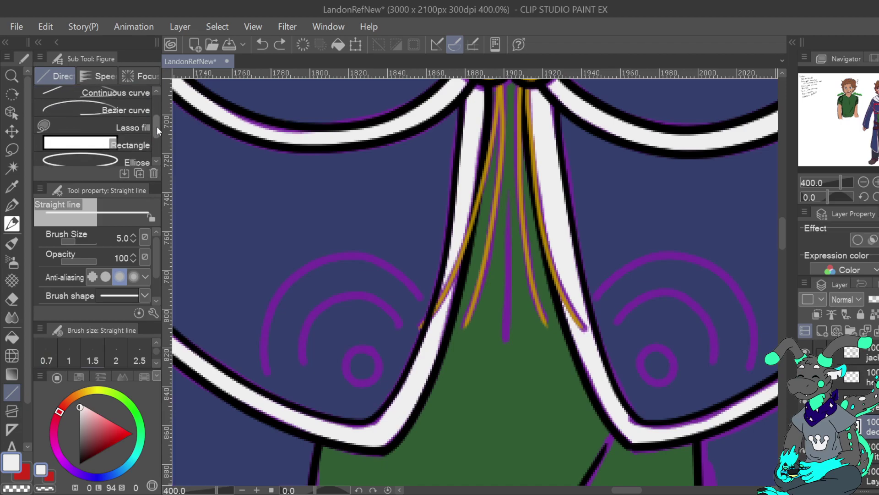
pyautogui.scroll(-2, 158, 129)
pyautogui.click(101, 131)
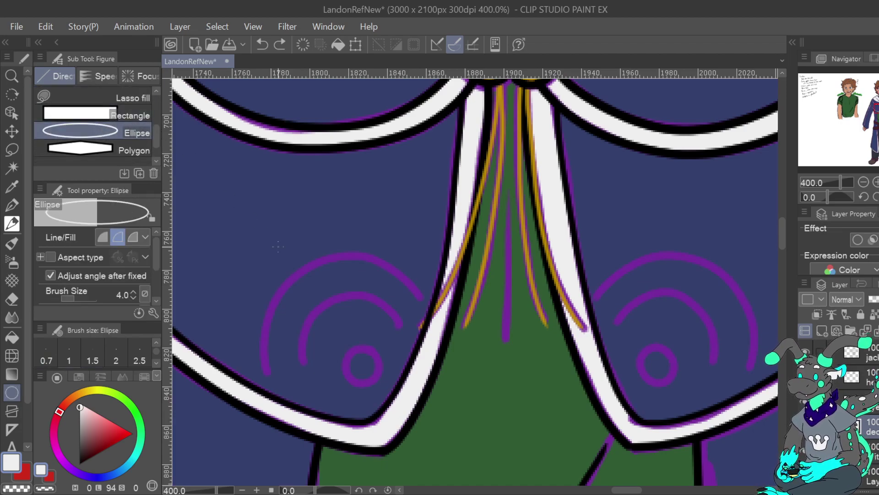
pyautogui.moveTo(322, 353); pyautogui.dragTo(367, 397)
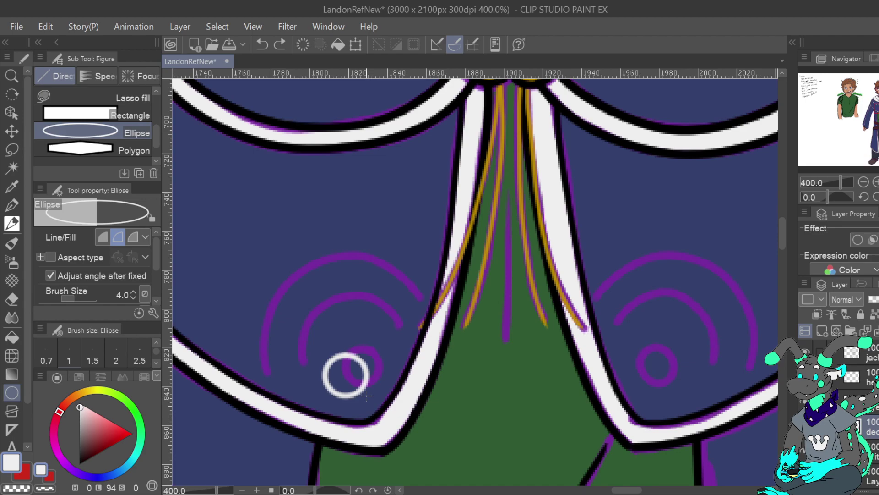
pyautogui.click(356, 44)
pyautogui.moveTo(366, 385); pyautogui.dragTo(372, 383)
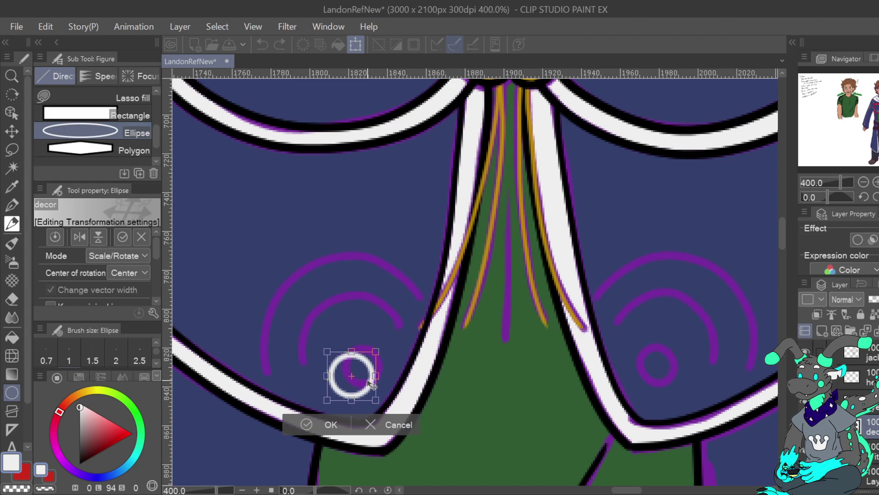
pyautogui.click(333, 422)
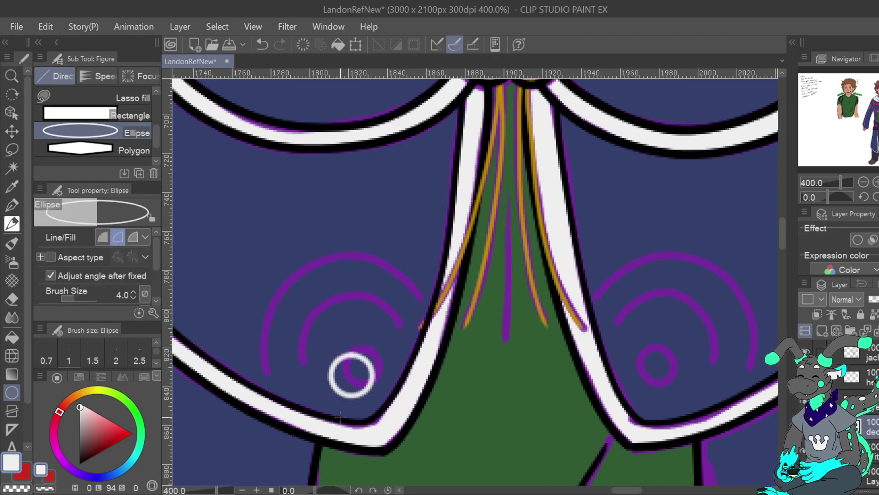
# Try drawing a larger off-white ring around the small emblem ring with the Ellipse tool and isolating it with a lasso selection.
pyautogui.moveTo(263, 316); pyautogui.dragTo(429, 467)
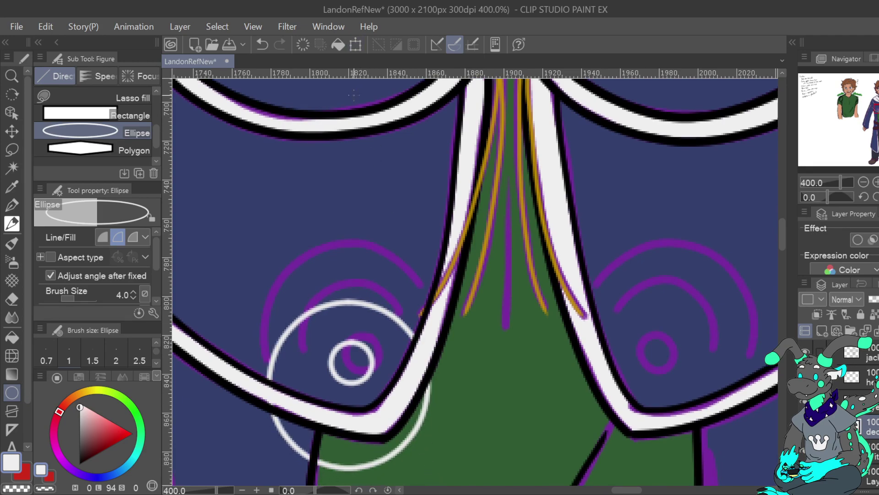
pyautogui.click(13, 150)
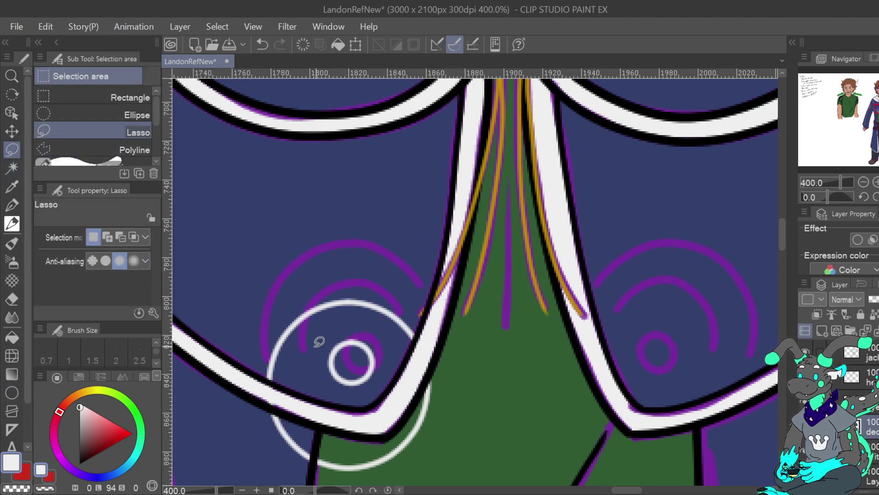
pyautogui.moveTo(317, 329)
pyautogui.mouseDown()
pyautogui.moveTo(400, 402)
pyautogui.moveTo(321, 429)
pyautogui.moveTo(303, 358)
pyautogui.moveTo(308, 339)
pyautogui.mouseUp()
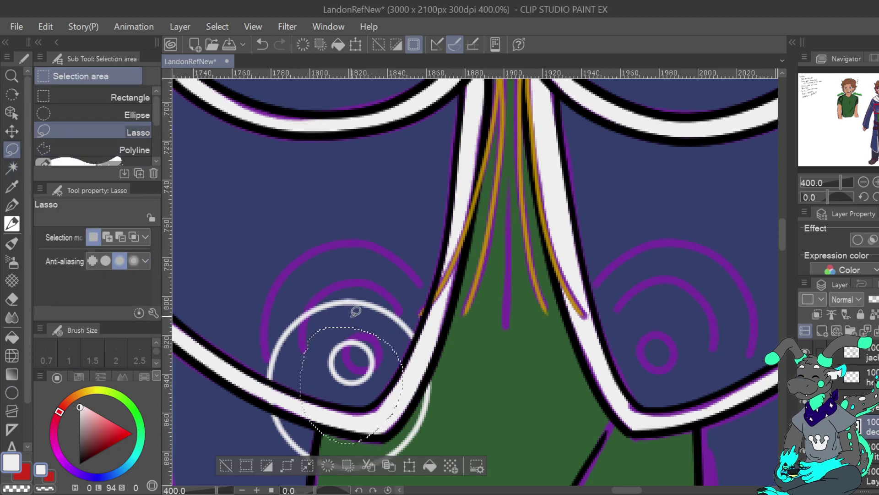
pyautogui.click(227, 465)
pyautogui.moveTo(346, 269)
pyautogui.mouseDown()
pyautogui.moveTo(261, 311)
pyautogui.moveTo(282, 476)
pyautogui.moveTo(459, 406)
pyautogui.mouseUp()
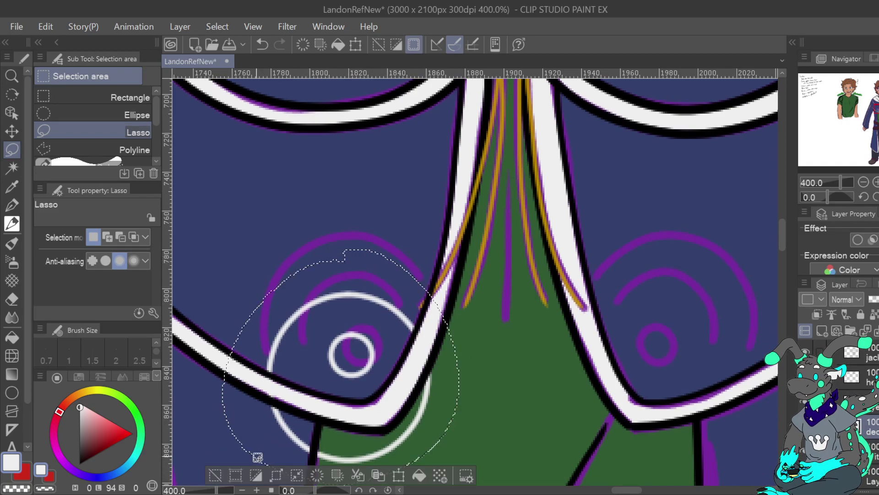
pyautogui.click(263, 45)
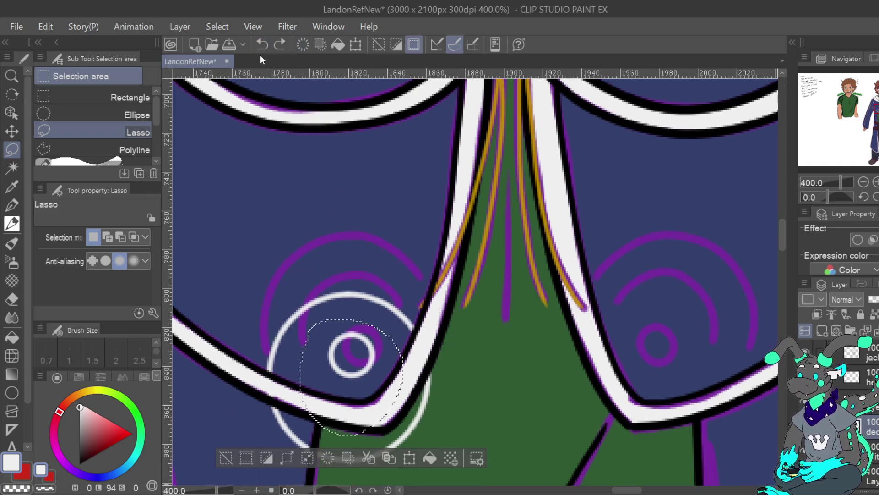
pyautogui.click(263, 46)
pyautogui.click(262, 46)
pyautogui.click(280, 45)
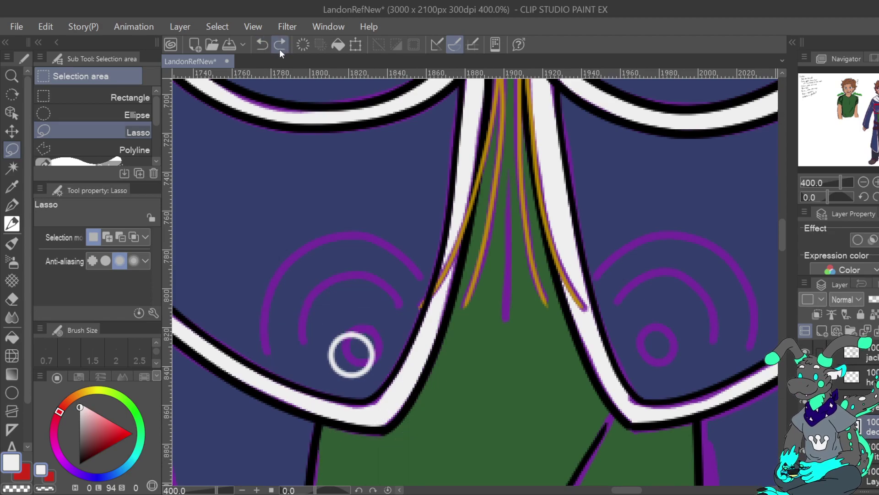
# Try drawing a separate off-white ring over the tunic and transforming a lasso selection of it into place around the small ring.
pyautogui.click(20, 395)
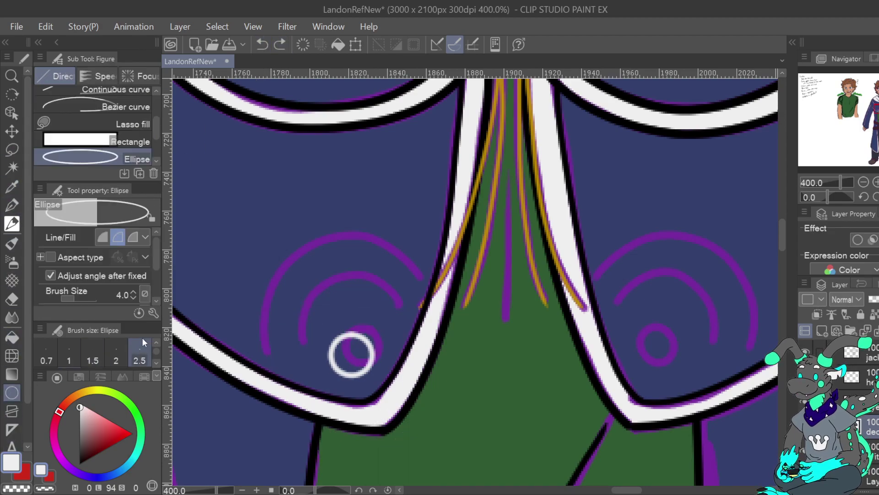
pyautogui.moveTo(422, 238); pyautogui.dragTo(545, 357)
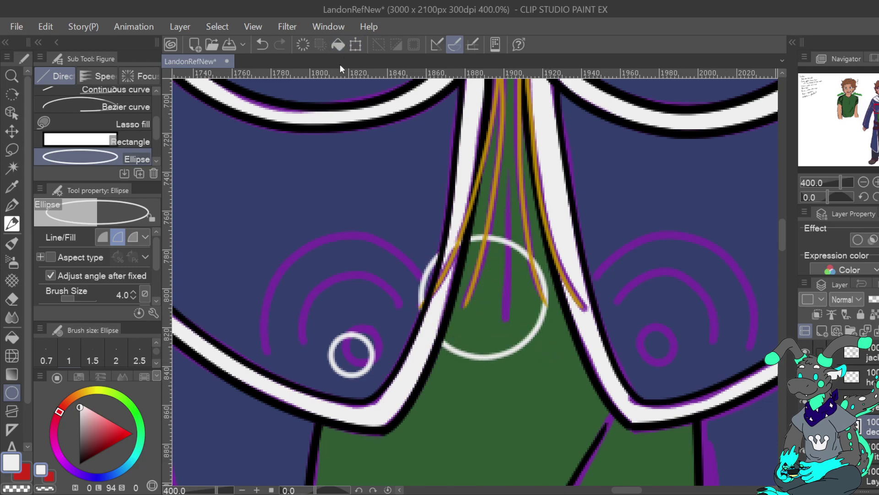
pyautogui.click(15, 151)
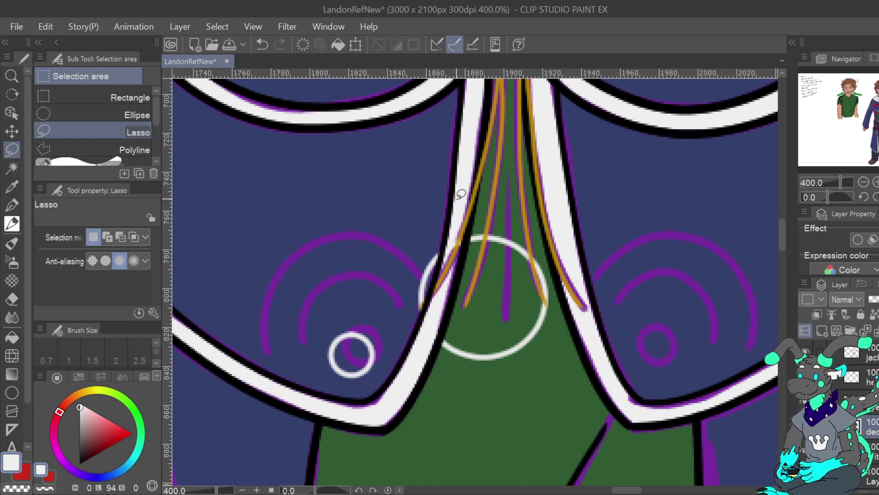
pyautogui.moveTo(515, 202)
pyautogui.mouseDown()
pyautogui.moveTo(489, 383)
pyautogui.moveTo(488, 204)
pyautogui.mouseUp()
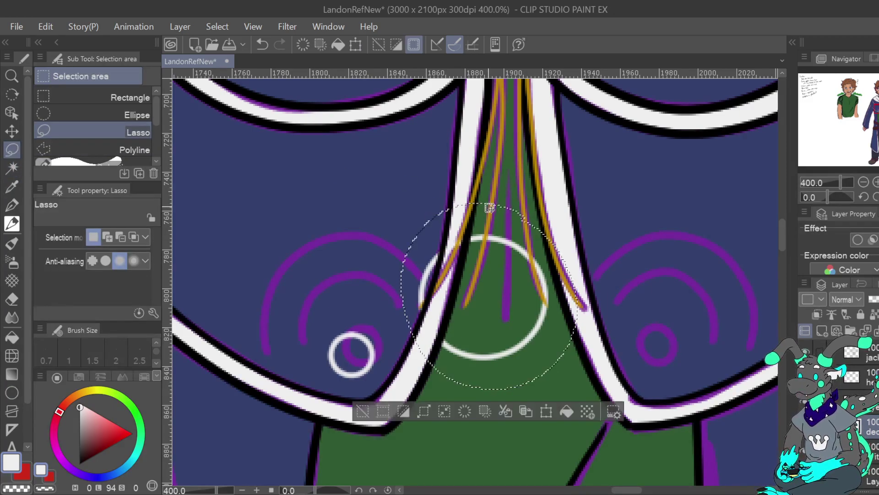
pyautogui.hotkey('ctrl', 't')
pyautogui.moveTo(542, 310); pyautogui.dragTo(411, 372)
pyautogui.moveTo(443, 451); pyautogui.dragTo(436, 448)
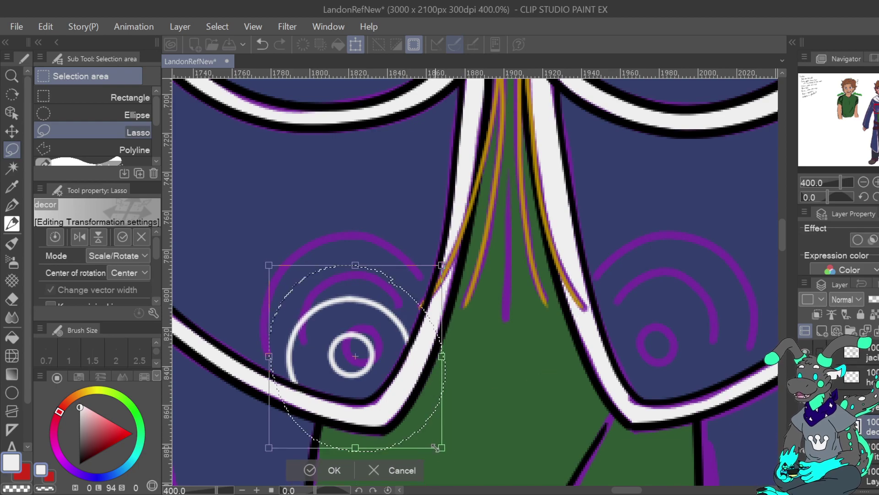
pyautogui.click(397, 471)
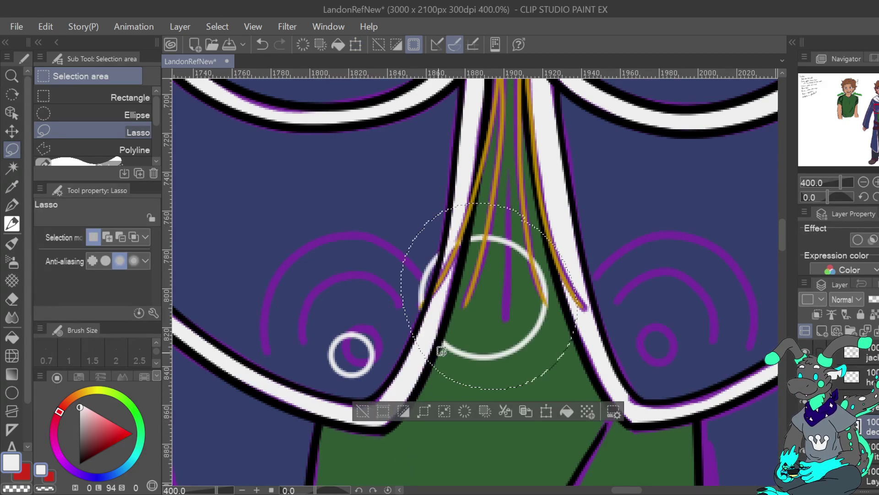
pyautogui.click(260, 45)
pyautogui.click(260, 45)
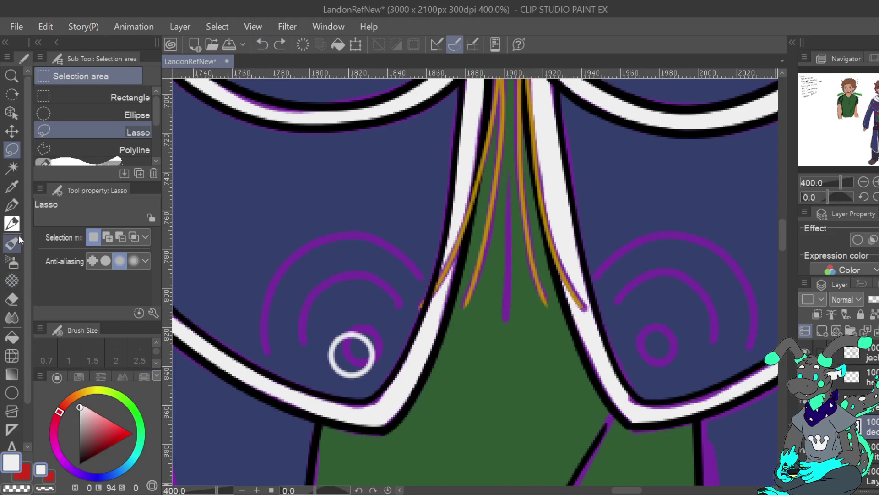
# Thicken the small off-white emblem ring by tracing over it with the Turnip pen at brush size 5.0.
pyautogui.click(12, 204)
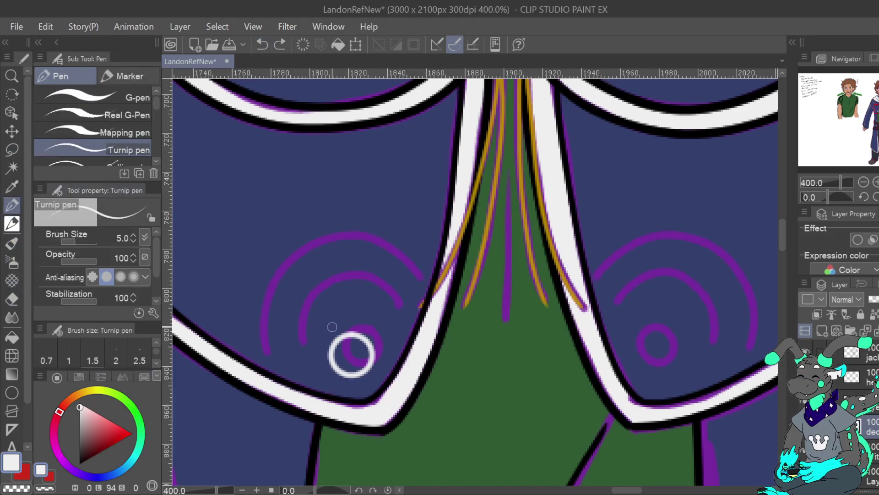
pyautogui.press('u')
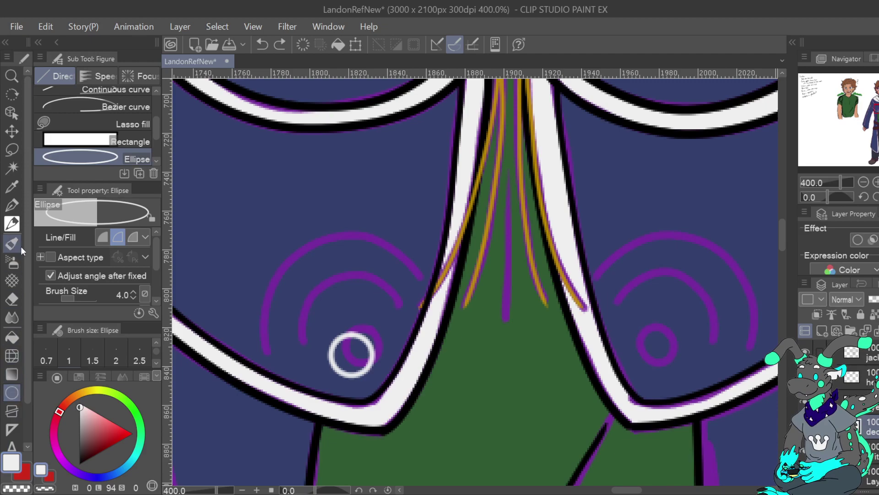
pyautogui.click(14, 210)
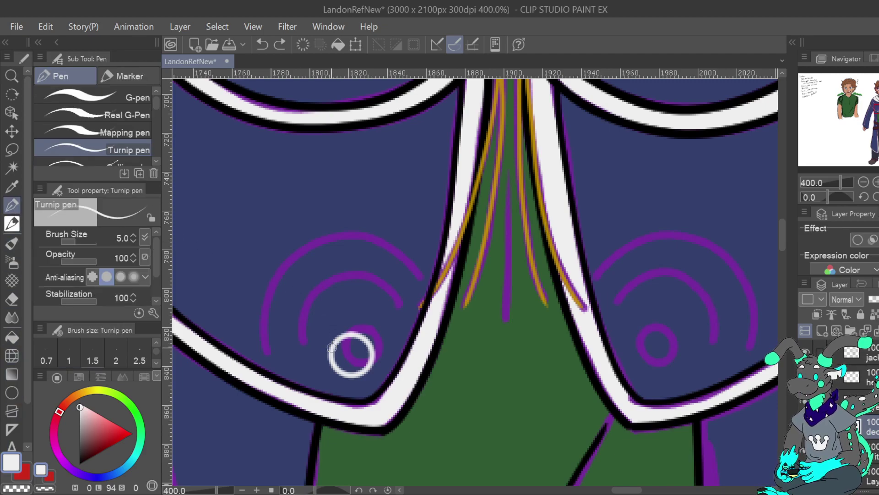
pyautogui.moveTo(341, 337)
pyautogui.mouseDown()
pyautogui.moveTo(356, 331)
pyautogui.moveTo(373, 344)
pyautogui.moveTo(376, 367)
pyautogui.moveTo(355, 378)
pyautogui.moveTo(334, 371)
pyautogui.moveTo(327, 353)
pyautogui.moveTo(341, 338)
pyautogui.mouseUp()
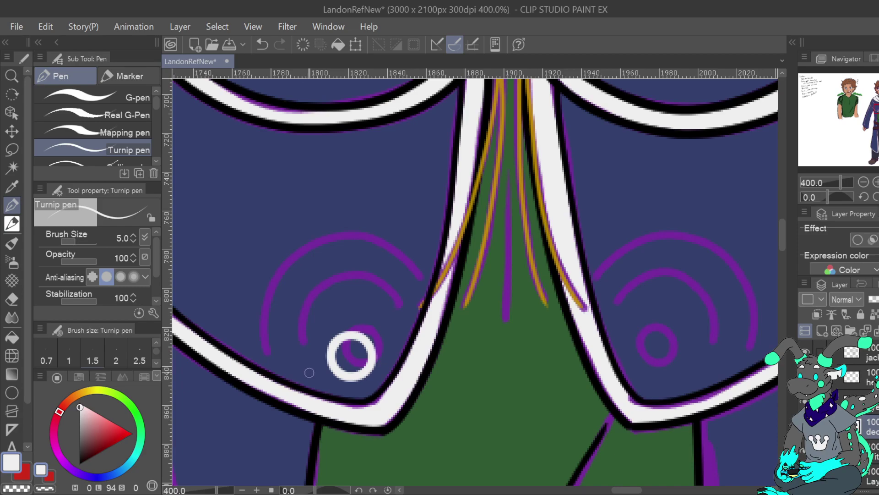
# Try tracing the emblem's middle arc freehand around the small ring several times with the Turnip pen, undoing each stroke.
pyautogui.moveTo(314, 383)
pyautogui.mouseDown()
pyautogui.moveTo(311, 349)
pyautogui.moveTo(325, 327)
pyautogui.moveTo(353, 312)
pyautogui.moveTo(383, 323)
pyautogui.moveTo(397, 348)
pyautogui.mouseUp()
pyautogui.click(262, 44)
pyautogui.moveTo(309, 377)
pyautogui.mouseDown()
pyautogui.moveTo(308, 327)
pyautogui.moveTo(338, 301)
pyautogui.moveTo(377, 312)
pyautogui.moveTo(399, 340)
pyautogui.mouseUp()
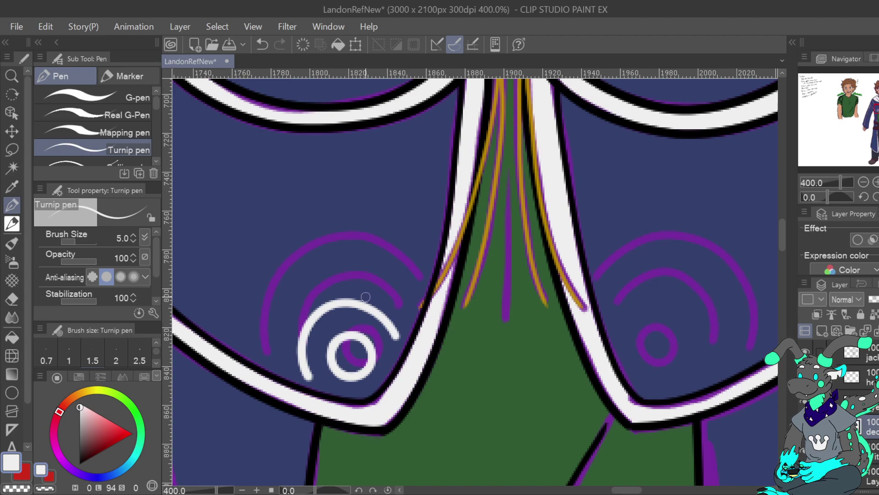
pyautogui.click(262, 45)
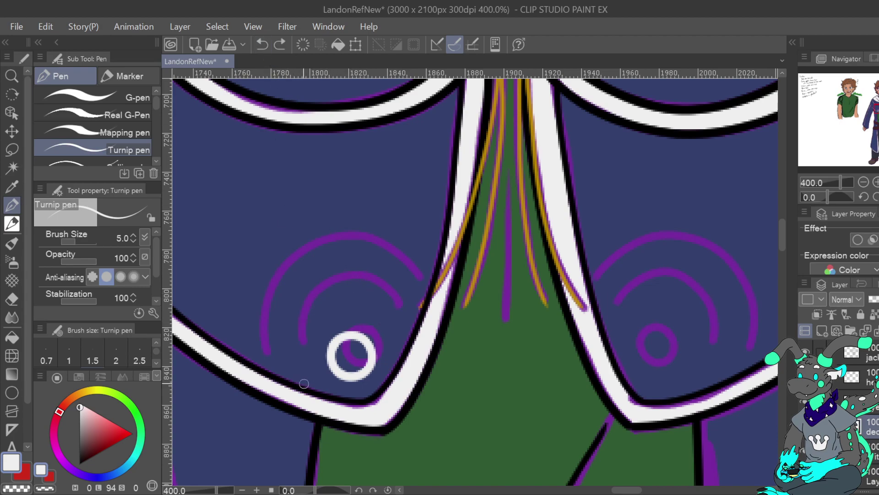
pyautogui.moveTo(300, 381)
pyautogui.mouseDown()
pyautogui.moveTo(297, 353)
pyautogui.moveTo(316, 315)
pyautogui.moveTo(357, 303)
pyautogui.moveTo(396, 317)
pyautogui.moveTo(412, 342)
pyautogui.mouseUp()
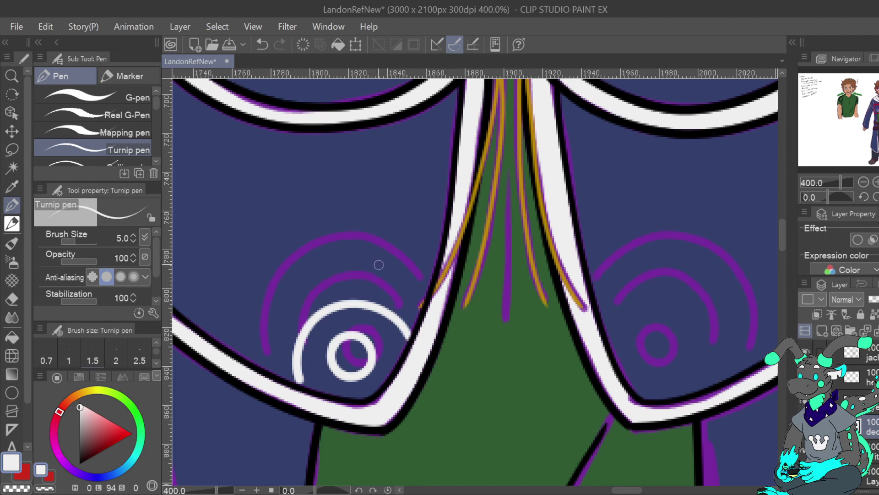
pyautogui.click(264, 46)
pyautogui.moveTo(304, 379)
pyautogui.mouseDown()
pyautogui.moveTo(300, 317)
pyautogui.moveTo(319, 297)
pyautogui.moveTo(349, 290)
pyautogui.moveTo(404, 326)
pyautogui.mouseUp()
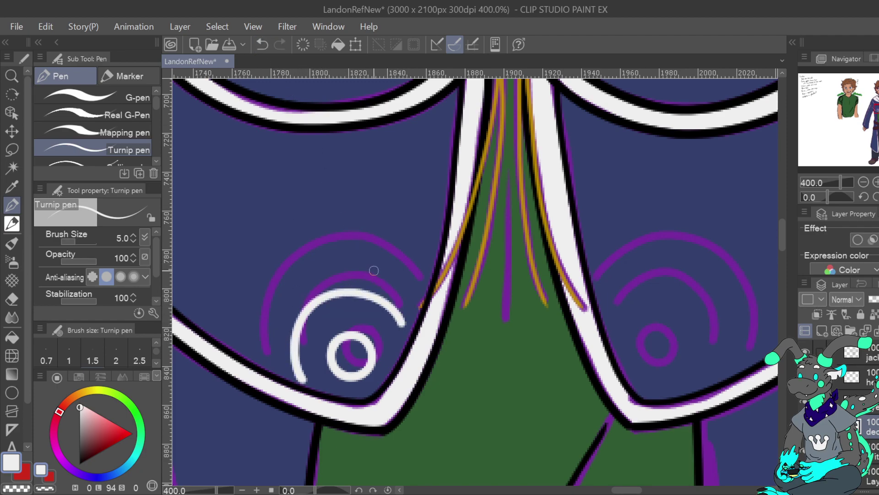
pyautogui.click(263, 45)
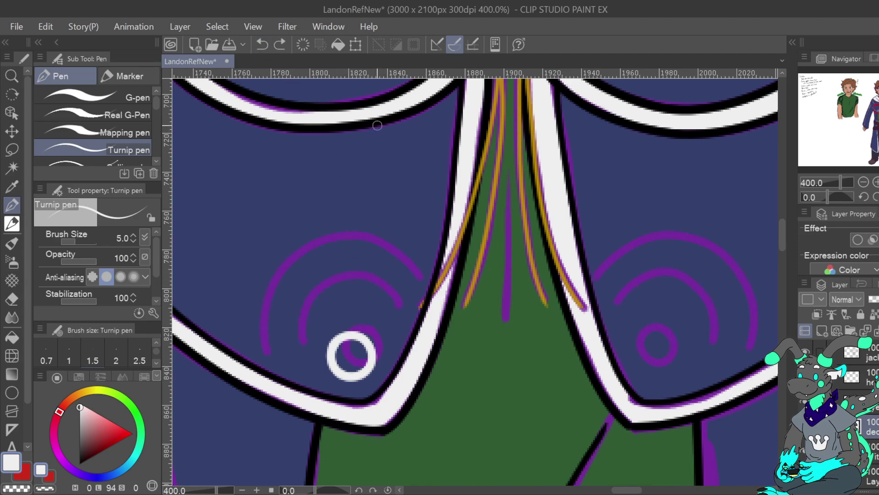
# Transform the small off-white ring to shift it slightly upward in the cape corner.
pyautogui.click(356, 44)
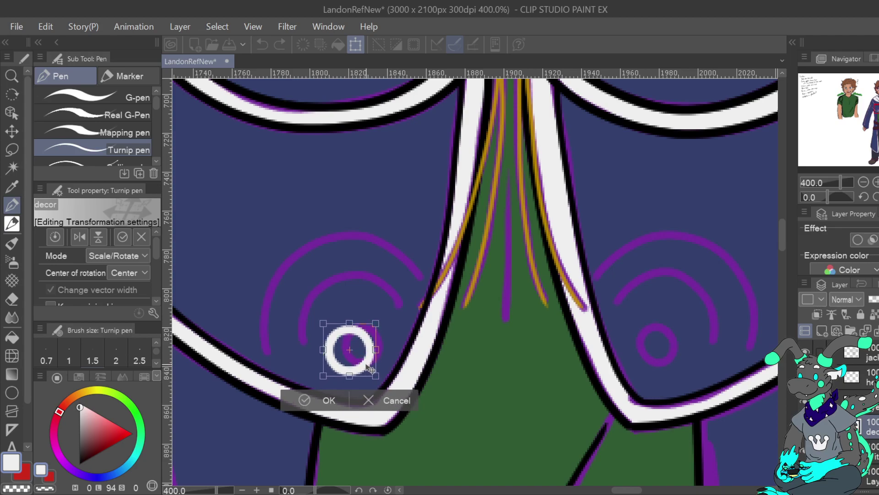
pyautogui.click(328, 400)
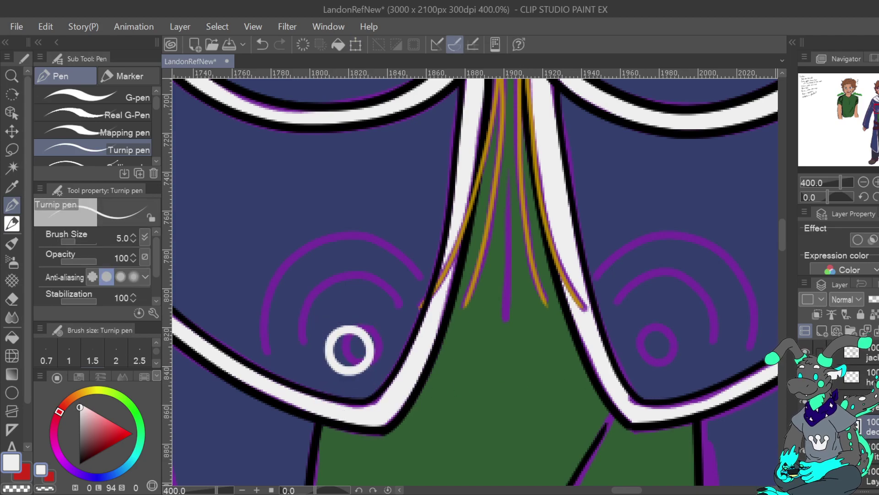
# Try a larger off-white ring around the small one with the Ellipse tool at brush size 5.0, attempt a transform and undo it.
pyautogui.click(12, 392)
pyautogui.click(134, 292)
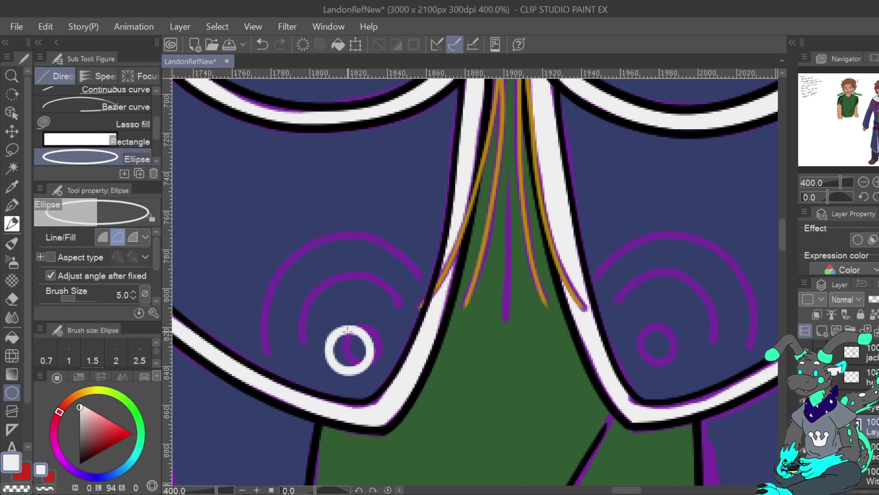
pyautogui.moveTo(277, 286)
pyautogui.mouseDown()
pyautogui.moveTo(416, 415)
pyautogui.moveTo(419, 438)
pyautogui.mouseUp()
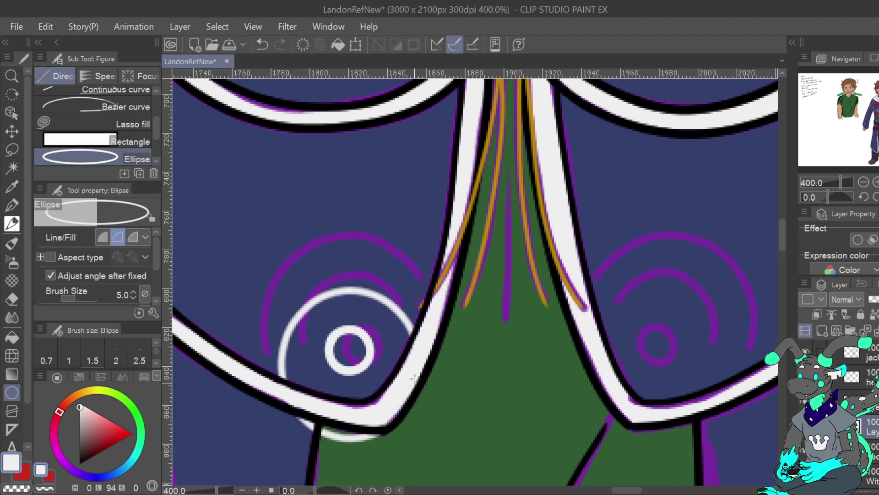
pyautogui.click(352, 49)
pyautogui.moveTo(407, 383); pyautogui.dragTo(415, 382)
pyautogui.click(404, 468)
pyautogui.click(258, 44)
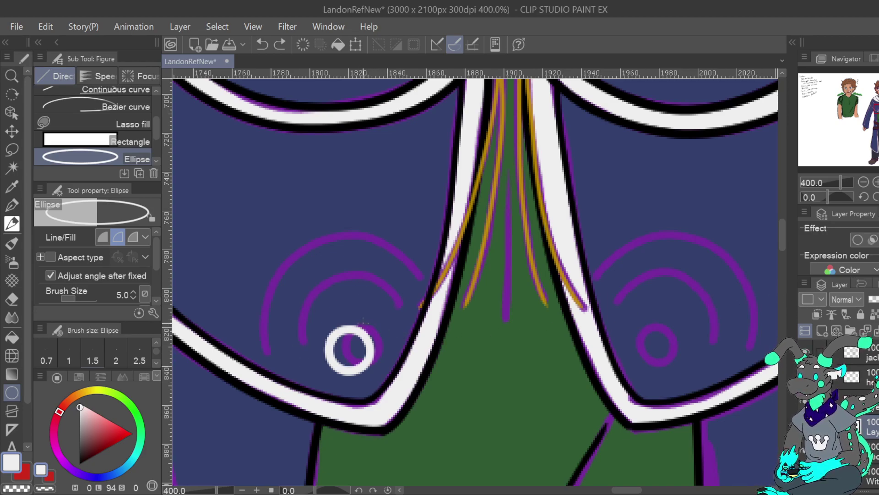
pyautogui.moveTo(149, 122)
pyautogui.mouseDown()
pyautogui.moveTo(154, 113)
pyautogui.moveTo(154, 130)
pyautogui.mouseUp()
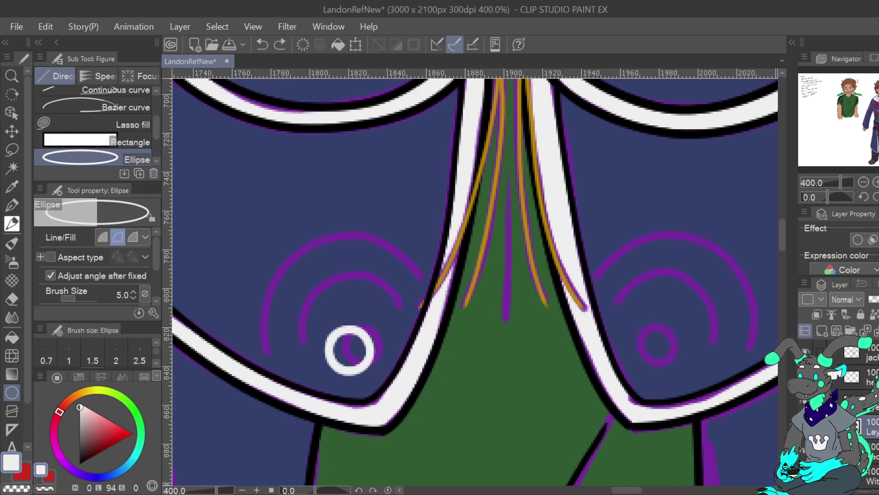
# Duplicate the decor layer and enlarge the copied ring around the small one so it roughly follows the emblem's middle arc.
pyautogui.click(872, 451)
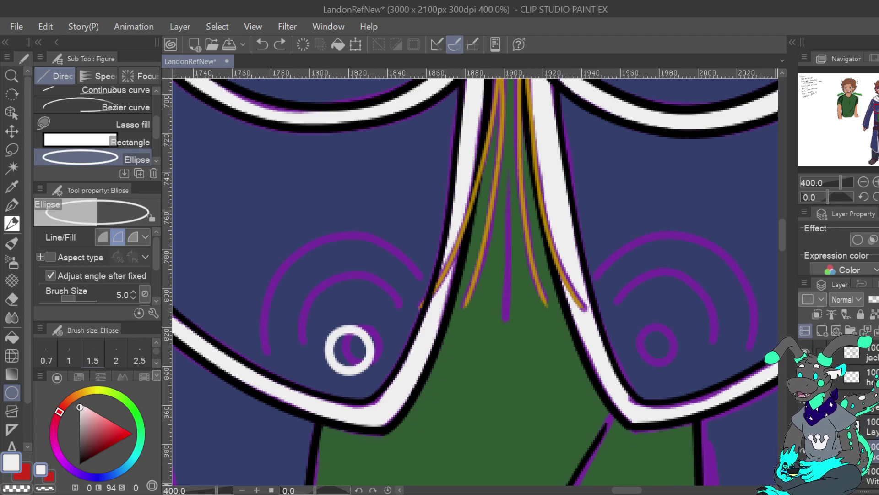
pyautogui.click(355, 44)
pyautogui.moveTo(366, 368); pyautogui.dragTo(436, 436)
pyautogui.moveTo(404, 378); pyautogui.dragTo(397, 364)
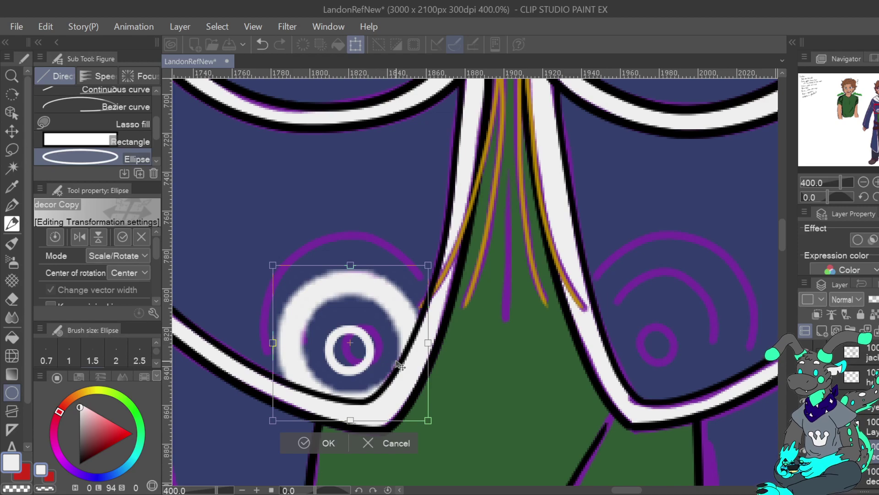
pyautogui.moveTo(398, 363); pyautogui.dragTo(399, 368)
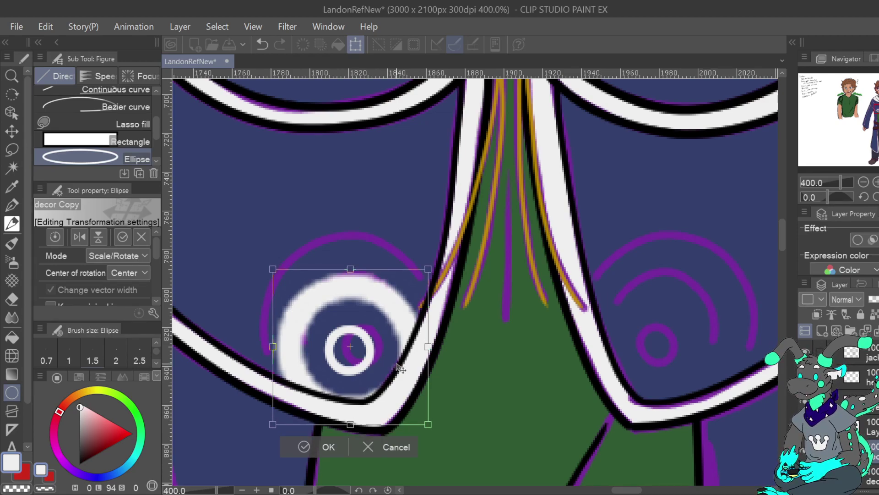
pyautogui.moveTo(400, 368); pyautogui.dragTo(398, 370)
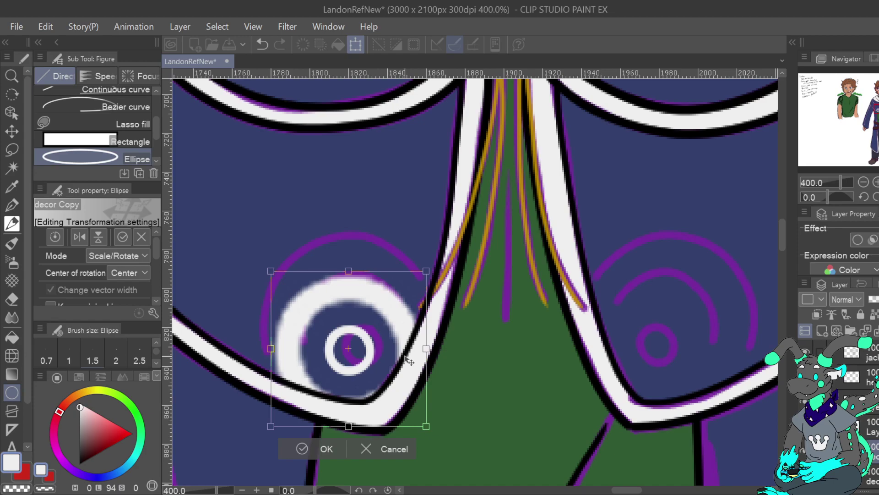
pyautogui.click(329, 450)
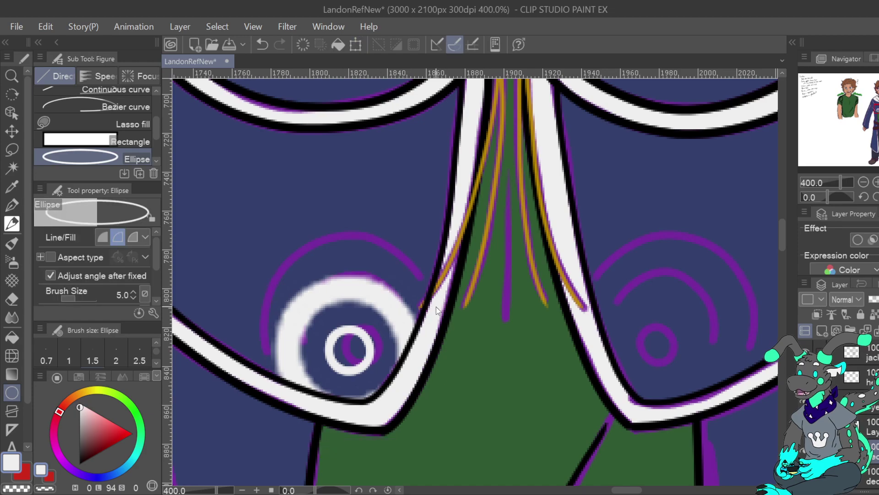
# Enlarge the ring on the decor Copy 2 layer around the two inner rings as a rough base for the emblem's outer arc.
pyautogui.click(356, 44)
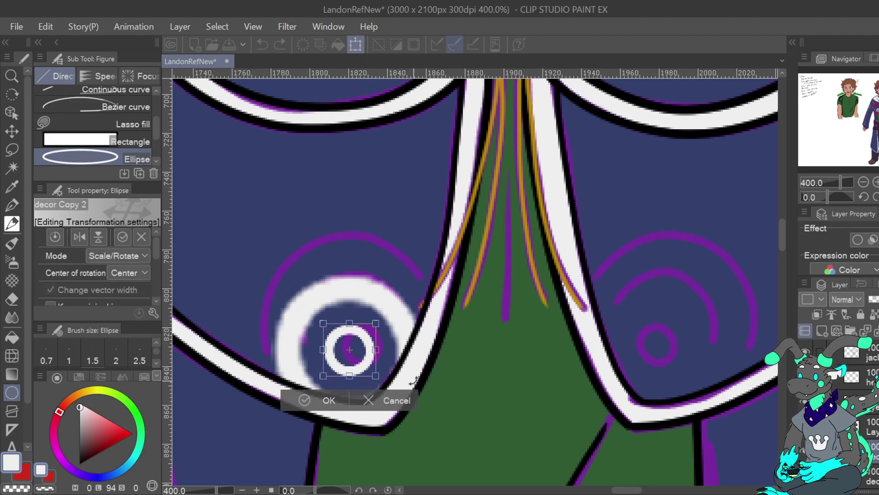
pyautogui.moveTo(360, 363); pyautogui.dragTo(515, 494)
pyautogui.moveTo(483, 400); pyautogui.dragTo(455, 363)
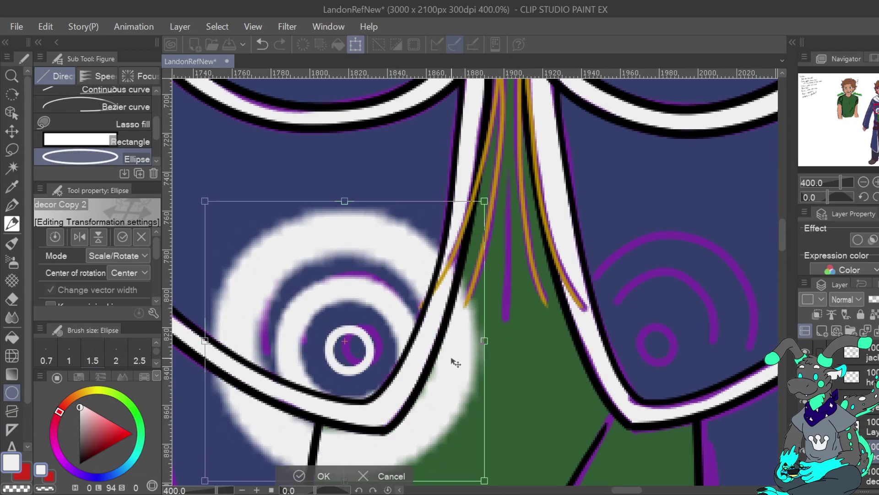
pyautogui.moveTo(484, 480); pyautogui.dragTo(512, 494)
pyautogui.moveTo(447, 379); pyautogui.dragTo(441, 372)
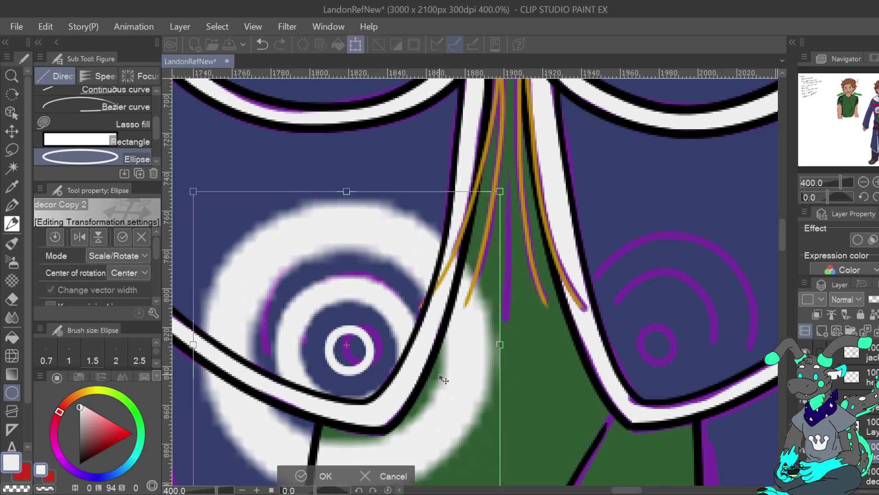
pyautogui.moveTo(443, 367)
pyautogui.mouseDown()
pyautogui.moveTo(449, 352)
pyautogui.moveTo(451, 361)
pyautogui.mouseUp()
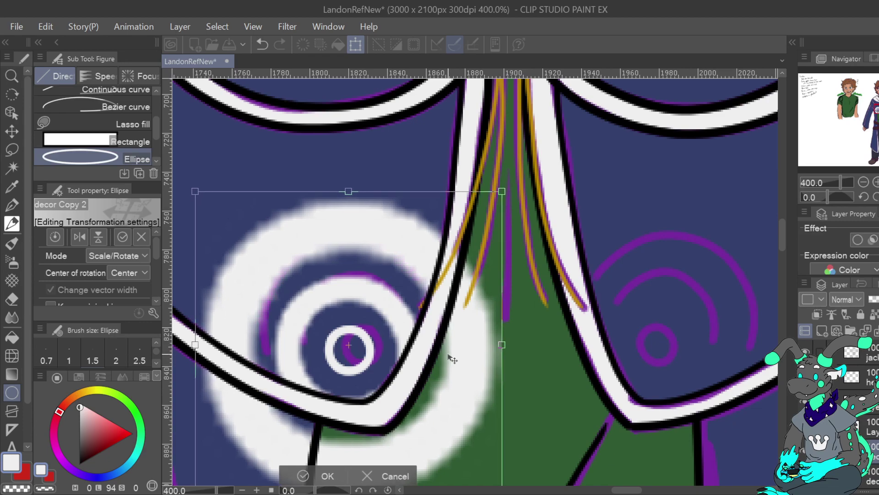
pyautogui.click(336, 475)
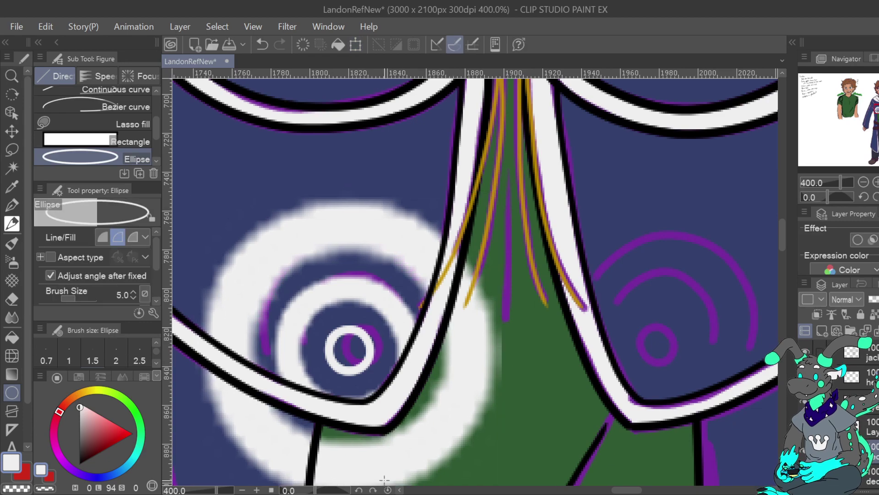
# Trace the middle and outer arcs along the enlarged rings with the Turnip pen at size 5.0 on a new layer, and remove the thick rings from view.
pyautogui.scroll(-2, 851, 412)
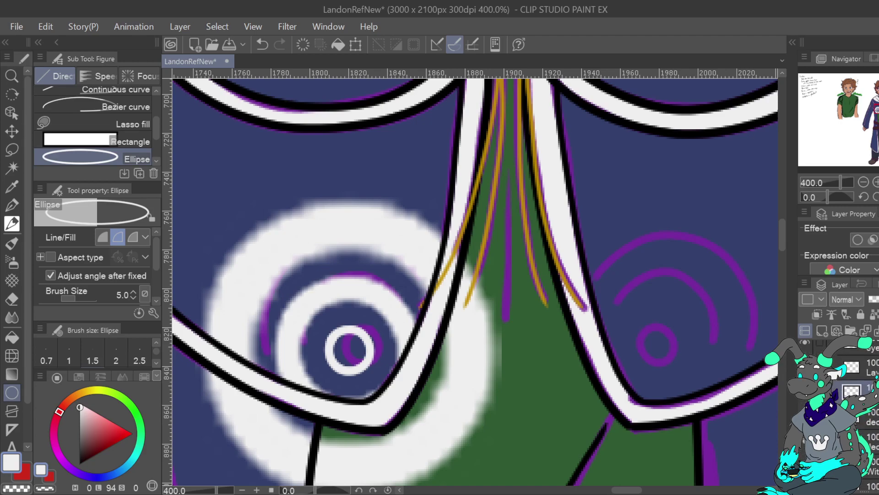
pyautogui.scroll(1, 852, 388)
pyautogui.click(839, 380)
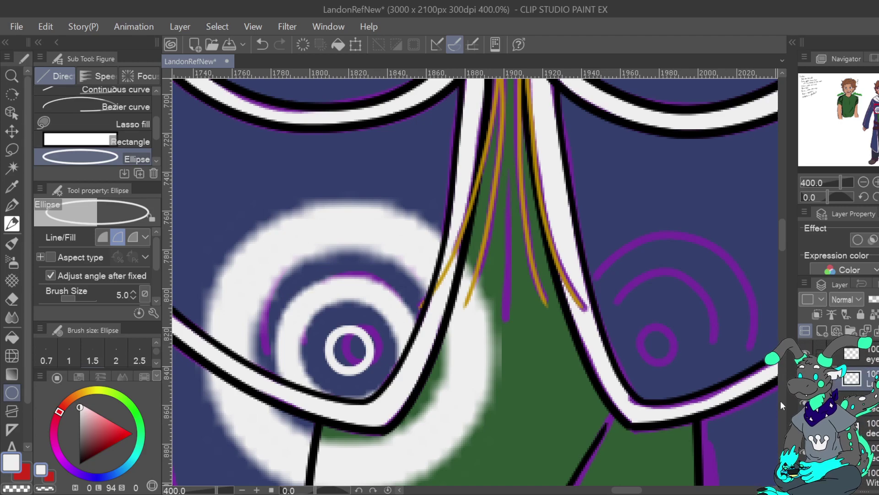
pyautogui.click(12, 205)
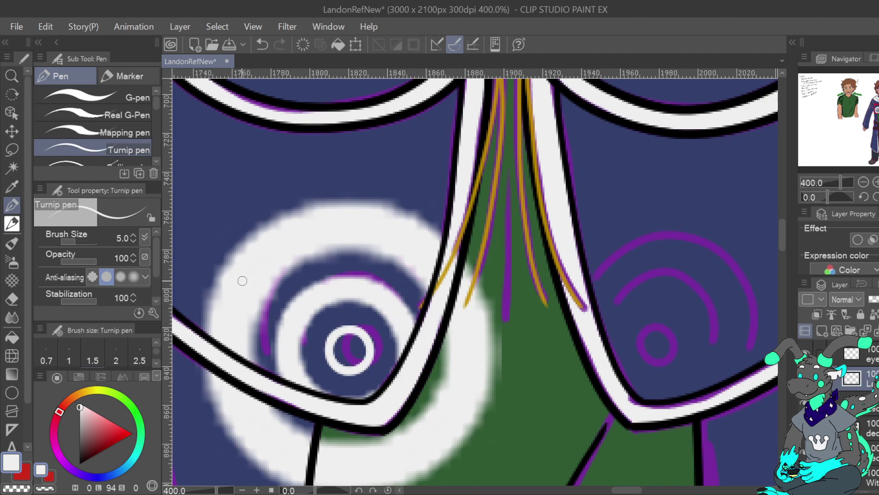
pyautogui.hotkey('ctrl', 'z')
pyautogui.hotkey('ctrl', 'y')
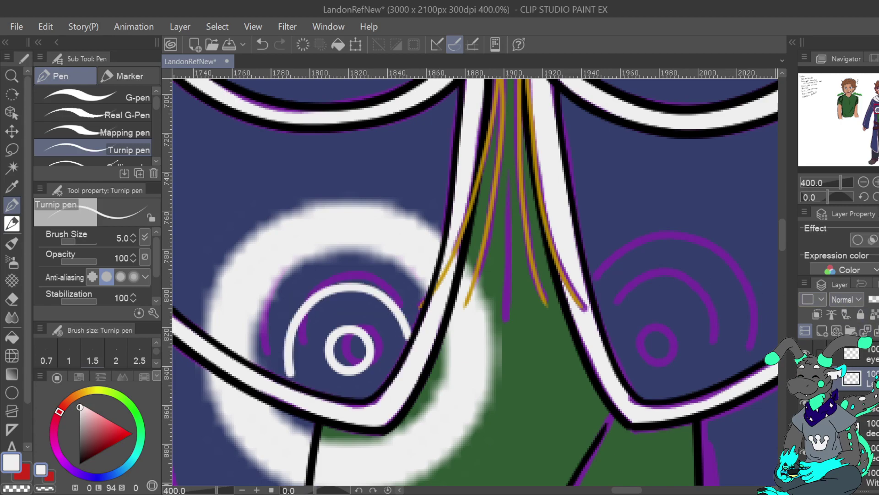
pyautogui.hotkey('ctrl', 'z')
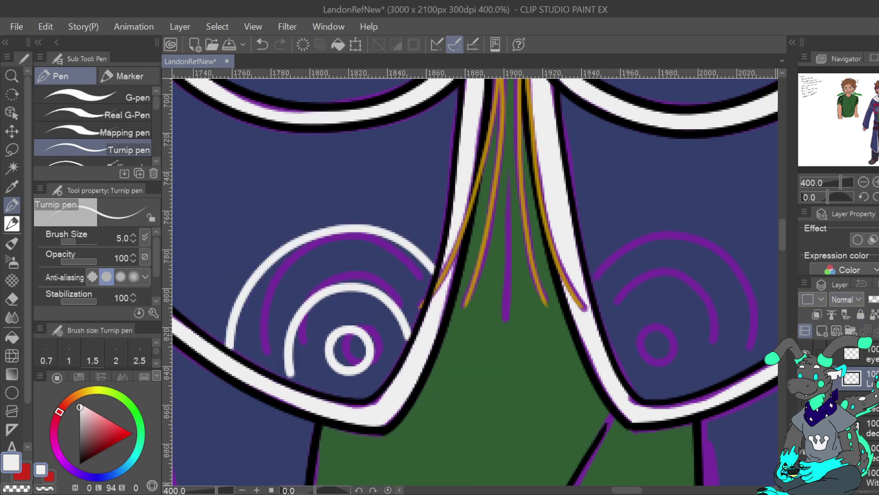
# Undo the two traced arcs and redraw the emblem's middle and outer arcs freehand around the small ring.
pyautogui.click(262, 45)
pyautogui.click(262, 45)
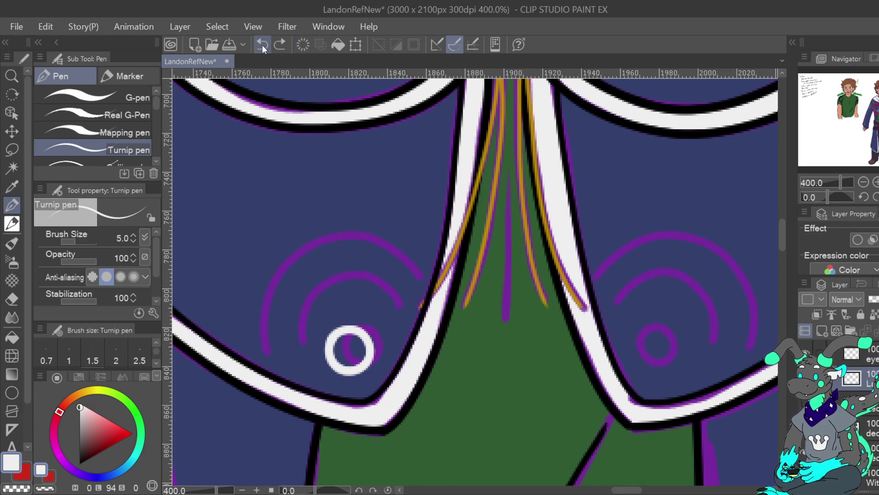
pyautogui.moveTo(300, 380)
pyautogui.mouseDown()
pyautogui.moveTo(305, 317)
pyautogui.moveTo(340, 290)
pyautogui.moveTo(395, 300)
pyautogui.moveTo(421, 324)
pyautogui.mouseUp()
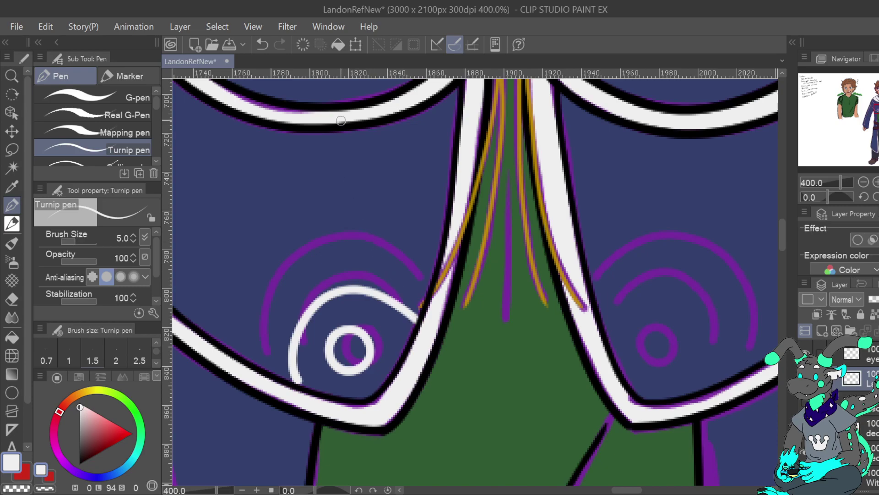
pyautogui.click(262, 44)
pyautogui.moveTo(300, 384)
pyautogui.mouseDown()
pyautogui.moveTo(293, 336)
pyautogui.moveTo(308, 310)
pyautogui.moveTo(331, 296)
pyautogui.moveTo(378, 302)
pyautogui.moveTo(409, 333)
pyautogui.mouseUp()
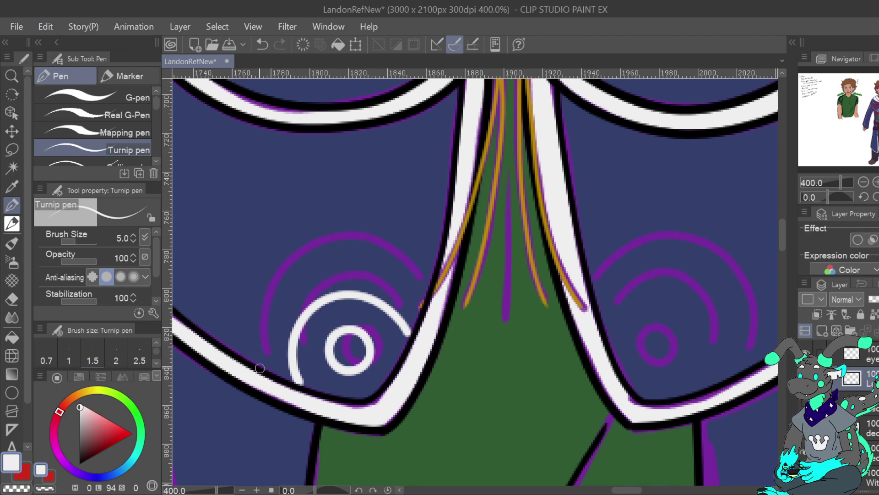
pyautogui.moveTo(255, 368)
pyautogui.mouseDown()
pyautogui.moveTo(249, 340)
pyautogui.moveTo(271, 284)
pyautogui.moveTo(320, 254)
pyautogui.moveTo(362, 256)
pyautogui.moveTo(407, 281)
pyautogui.mouseUp()
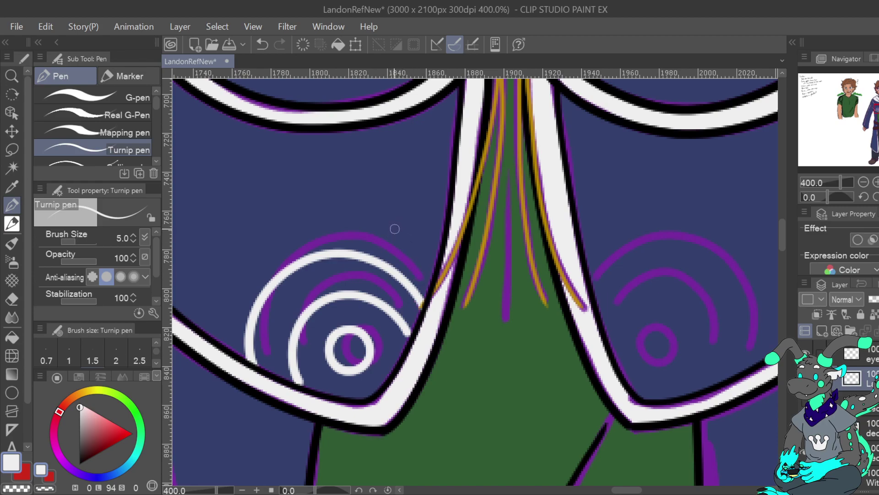
# Lasso the outer arc and transform it slightly inward with a small clockwise rotation, ending at the cape's trim.
pyautogui.press('m')
pyautogui.moveTo(268, 357)
pyautogui.mouseDown()
pyautogui.moveTo(199, 378)
pyautogui.moveTo(313, 202)
pyautogui.moveTo(439, 276)
pyautogui.moveTo(448, 319)
pyautogui.moveTo(410, 307)
pyautogui.moveTo(366, 273)
pyautogui.moveTo(295, 293)
pyautogui.moveTo(271, 355)
pyautogui.mouseUp()
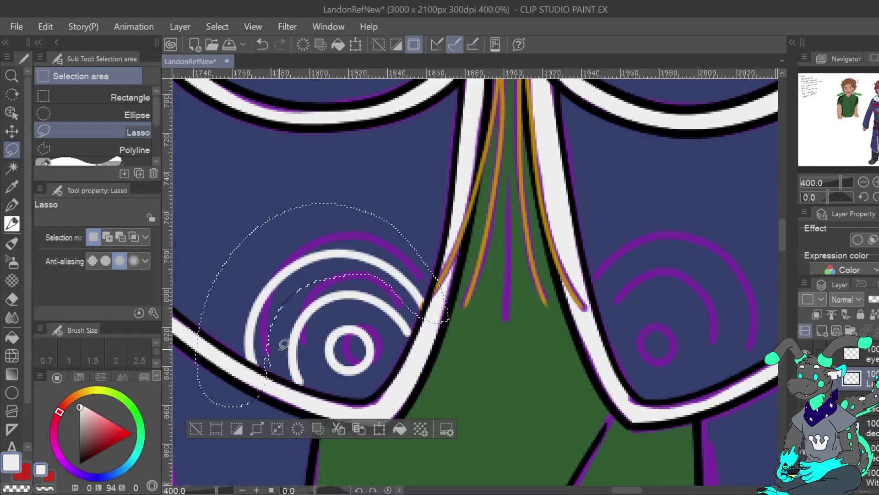
pyautogui.hotkey('ctrl', 't')
pyautogui.moveTo(429, 284); pyautogui.dragTo(477, 273)
pyautogui.moveTo(427, 298); pyautogui.dragTo(430, 298)
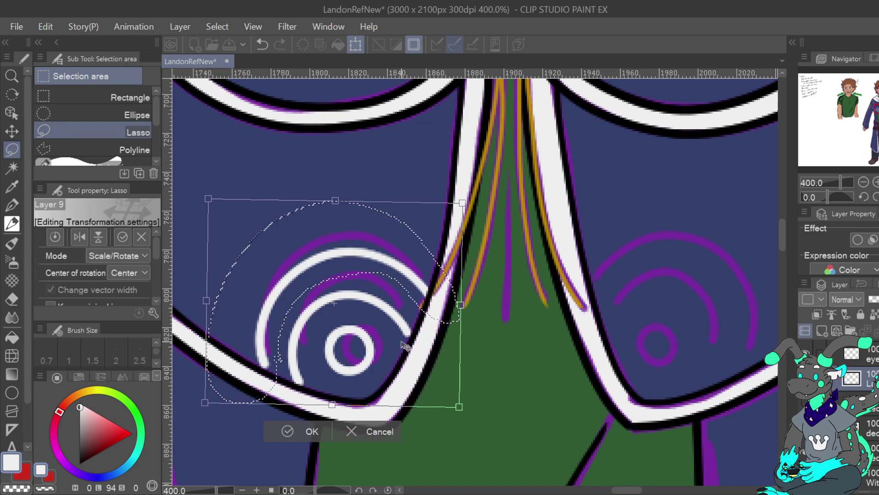
pyautogui.click(308, 431)
pyautogui.hotkey('ctrl', 'd')
pyautogui.press('p')
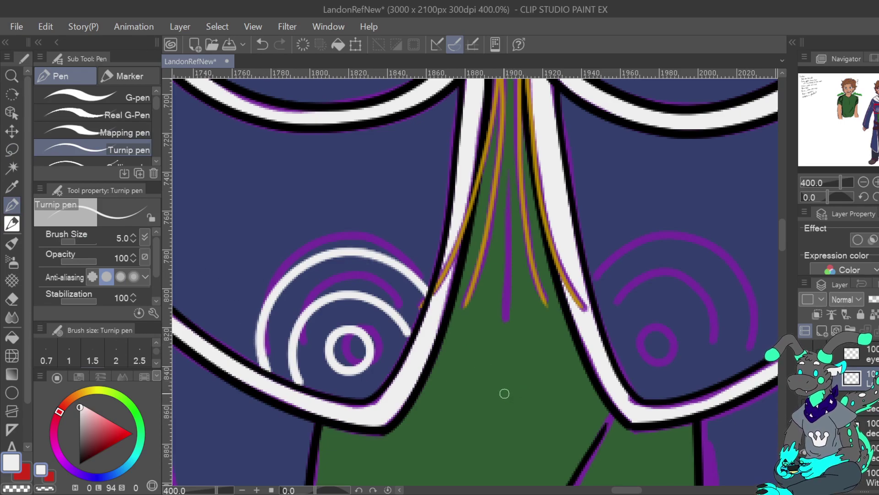
# Lasso the outer arc again, rotate it slightly counter-clockwise to even its spacing, and clear the selection.
pyautogui.press('m')
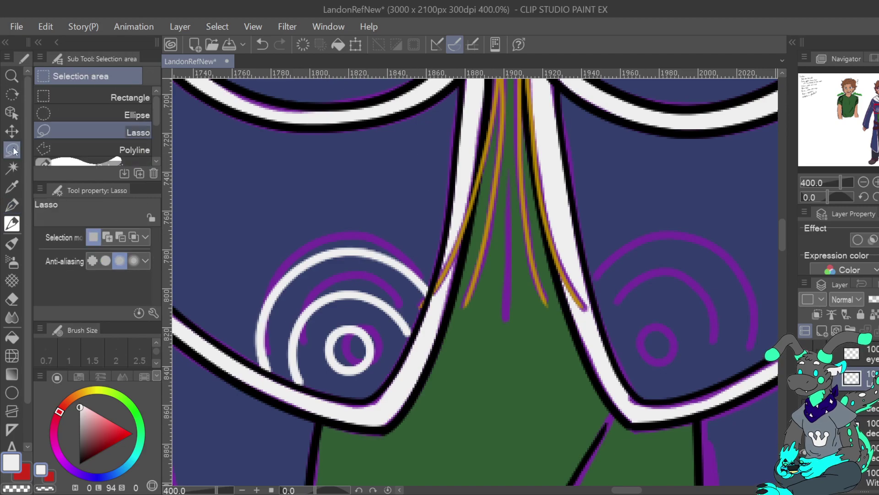
pyautogui.moveTo(280, 353)
pyautogui.mouseDown()
pyautogui.moveTo(266, 404)
pyautogui.moveTo(416, 212)
pyautogui.moveTo(422, 304)
pyautogui.moveTo(295, 309)
pyautogui.moveTo(277, 348)
pyautogui.mouseUp()
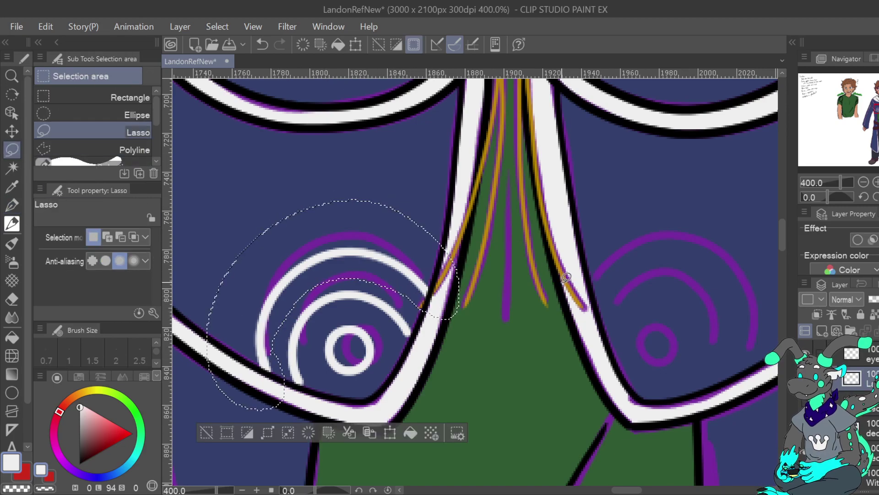
pyautogui.hotkey('ctrl', 't')
pyautogui.moveTo(377, 305); pyautogui.dragTo(375, 307)
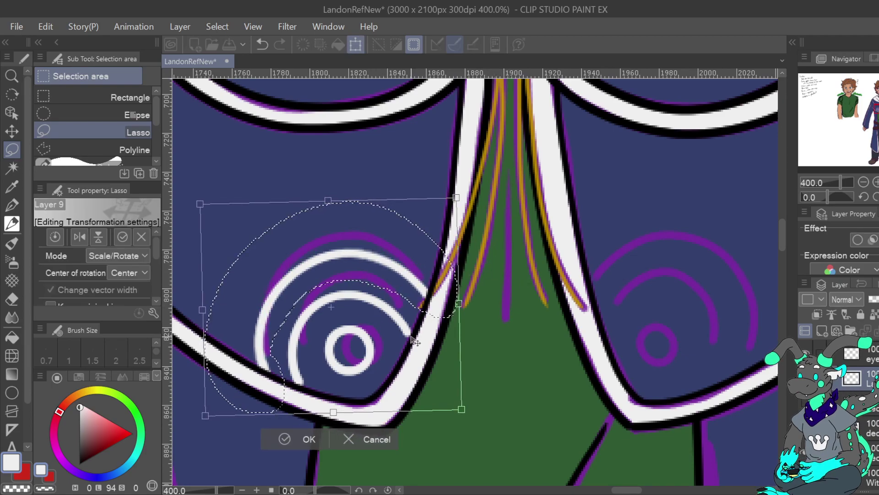
pyautogui.click(298, 439)
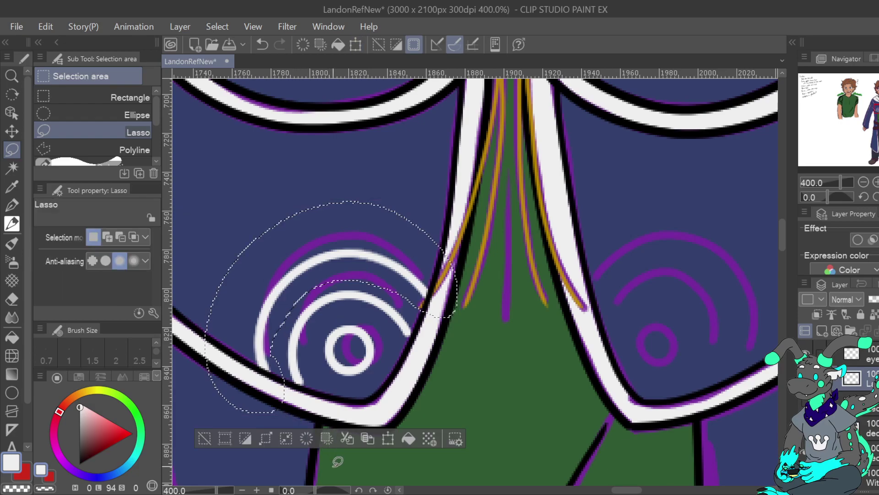
pyautogui.click(205, 439)
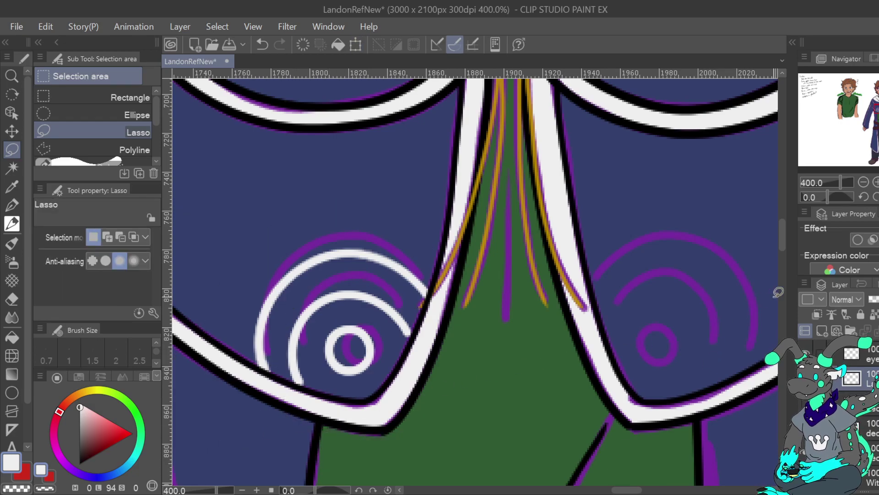
# Hide the purple guide sketch and move the gold tassel layer up so the tassels lie over the cape's black outlines.
pyautogui.scroll(-5, 861, 403)
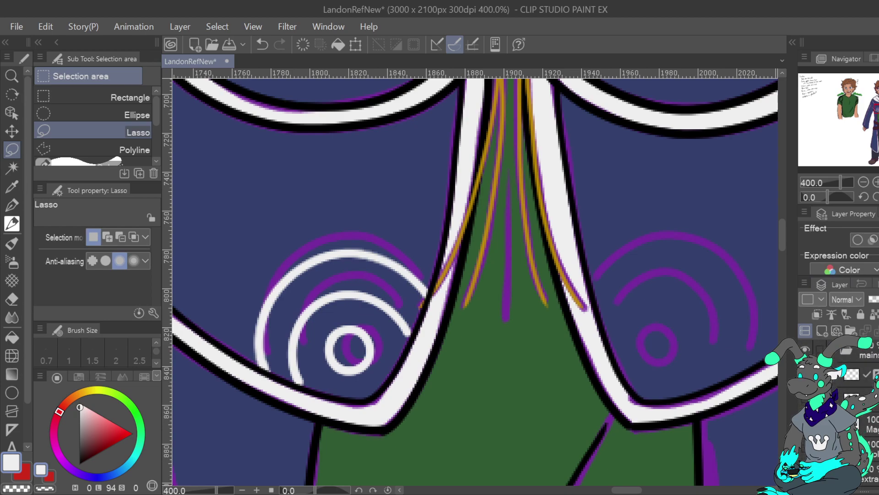
pyautogui.scroll(4, 861, 403)
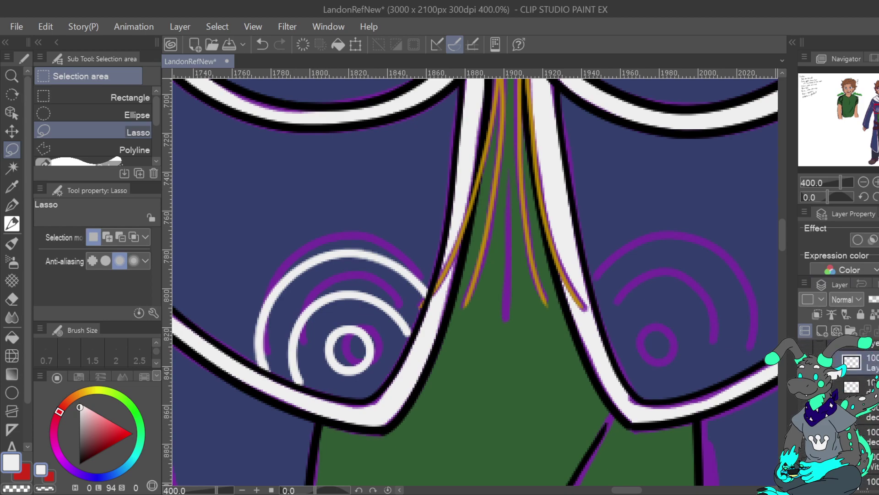
pyautogui.click(805, 460)
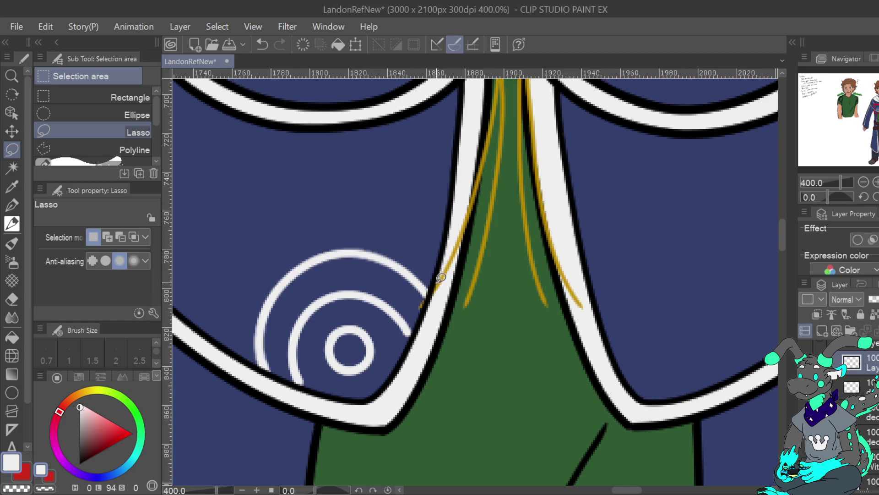
pyautogui.scroll(10, 865, 403)
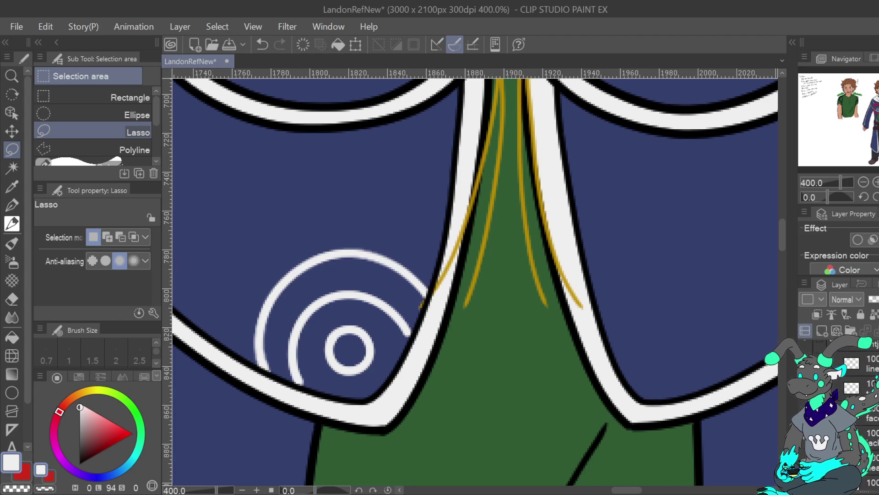
pyautogui.moveTo(870, 402); pyautogui.dragTo(869, 366)
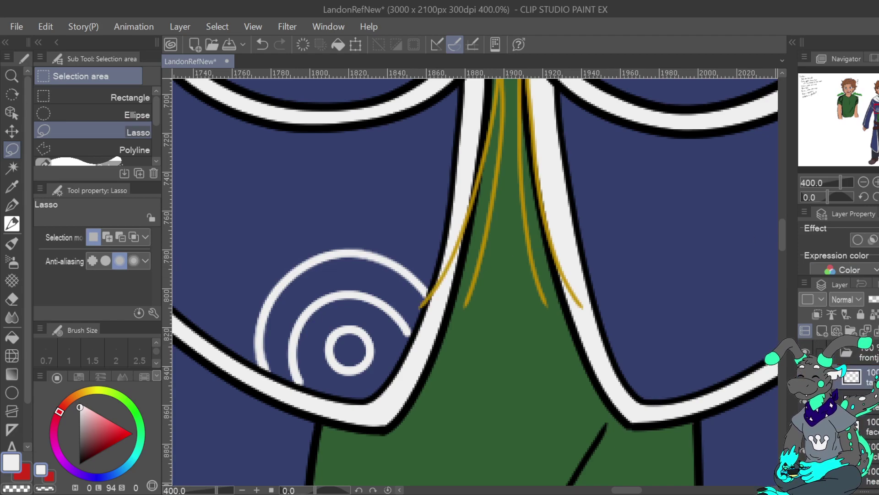
# Lasso the emblem's outer arc, select the layer holding the arcs, and transform the arc slightly closer to the middle one.
pyautogui.moveTo(878, 108); pyautogui.dragTo(878, 108)
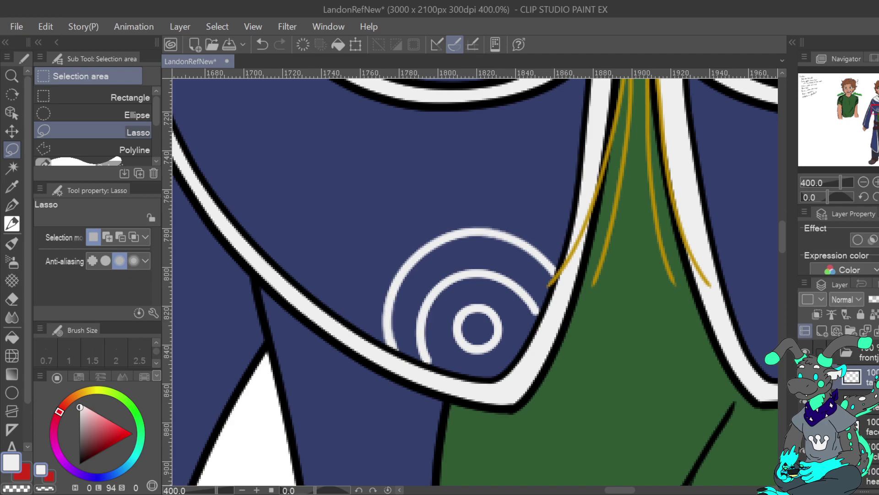
pyautogui.hotkey('ctrl', '0')
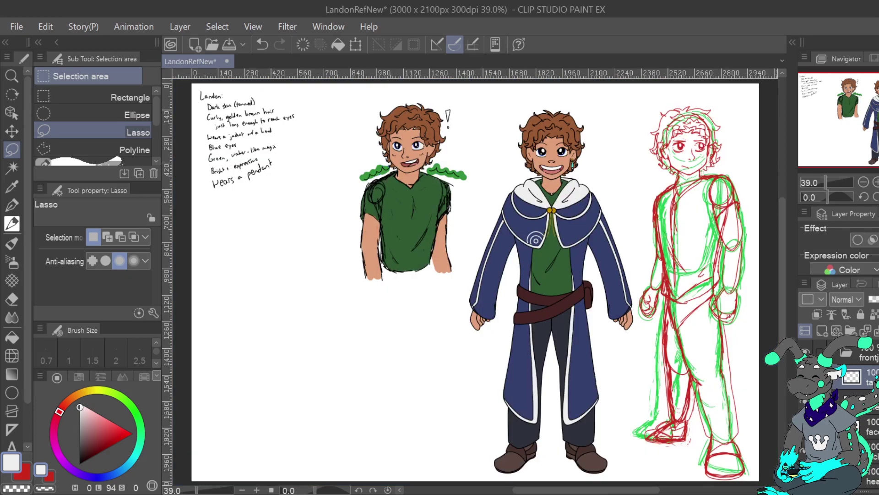
pyautogui.click(877, 181)
pyautogui.click(877, 182)
pyautogui.moveTo(865, 120); pyautogui.dragTo(877, 113)
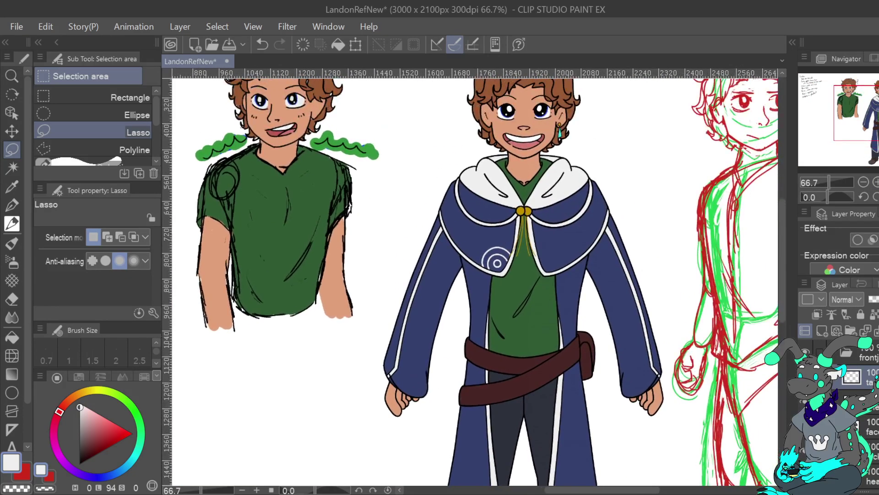
pyautogui.hotkey('ctrl', '+')
pyautogui.hotkey('ctrl', '+')
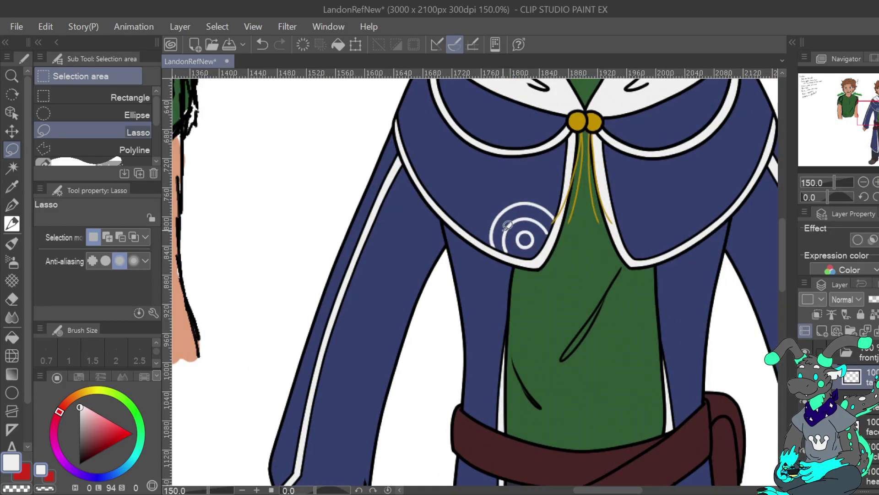
pyautogui.moveTo(502, 239)
pyautogui.mouseDown()
pyautogui.moveTo(471, 226)
pyautogui.moveTo(506, 186)
pyautogui.moveTo(553, 186)
pyautogui.mouseUp()
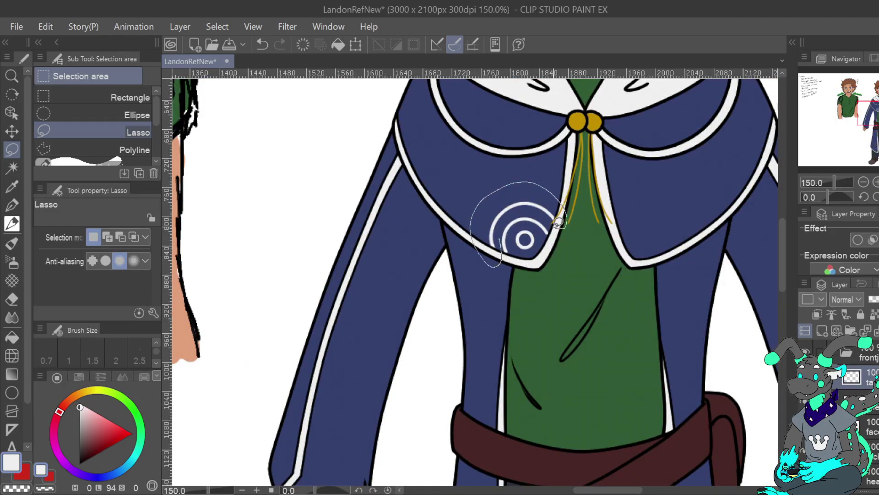
pyautogui.moveTo(520, 210); pyautogui.dragTo(501, 238)
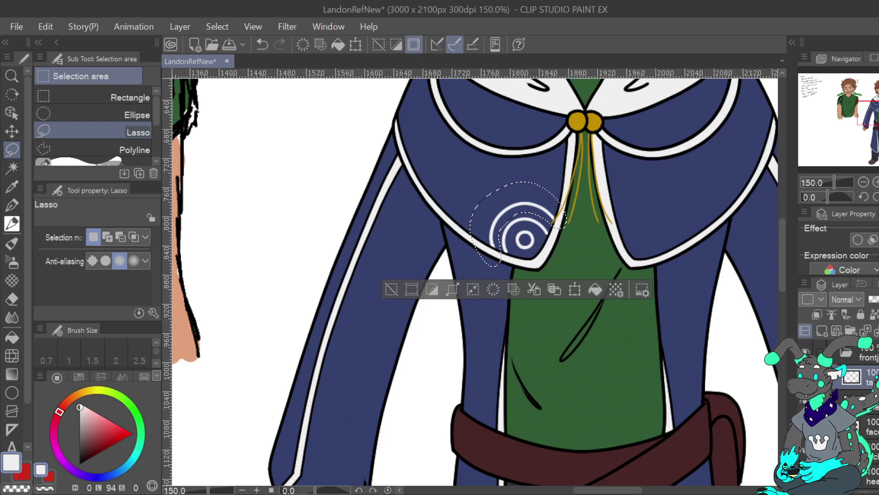
pyautogui.scroll(-5, 866, 403)
pyautogui.click(868, 388)
pyautogui.hotkey('ctrl', 't')
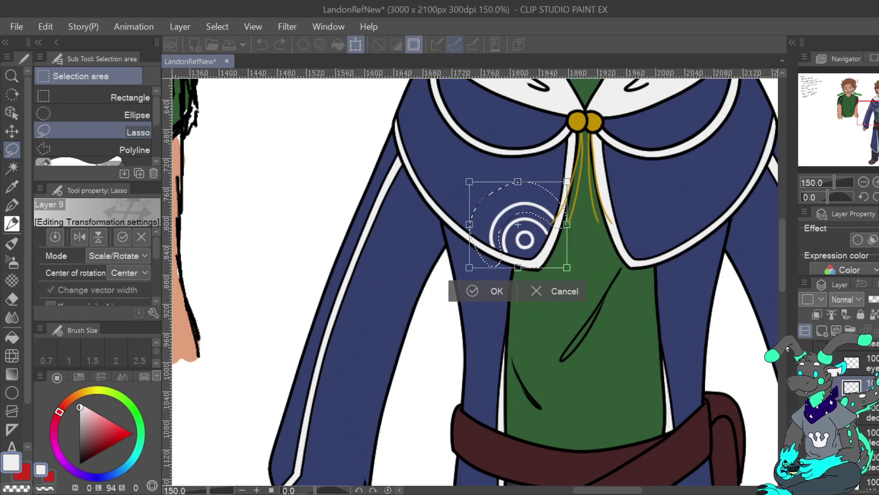
pyautogui.moveTo(562, 250); pyautogui.dragTo(562, 251)
pyautogui.click(492, 296)
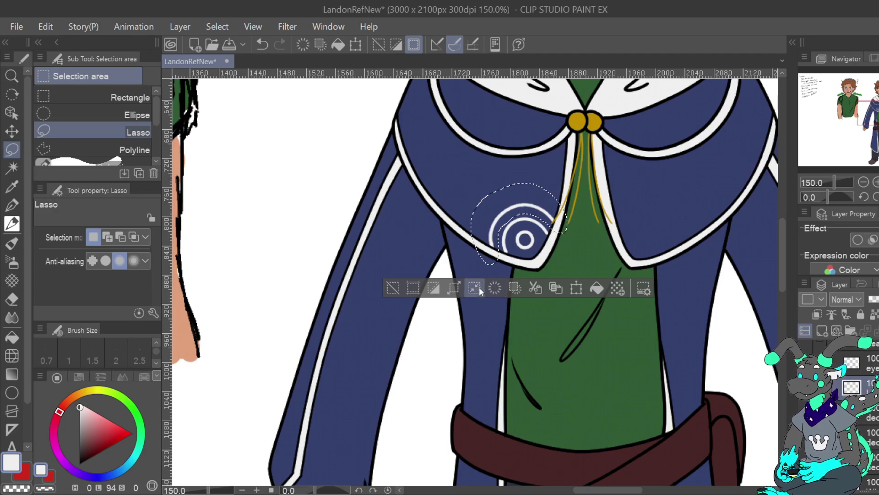
# Clear the selection around the emblem's outer arc and switch back to the Turnip pen.
pyautogui.click(405, 290)
pyautogui.press('p')
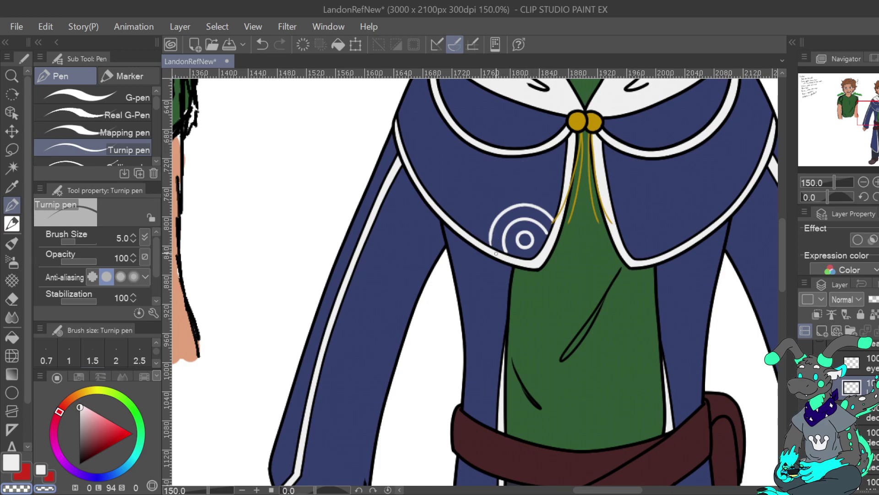
pyautogui.press('c')
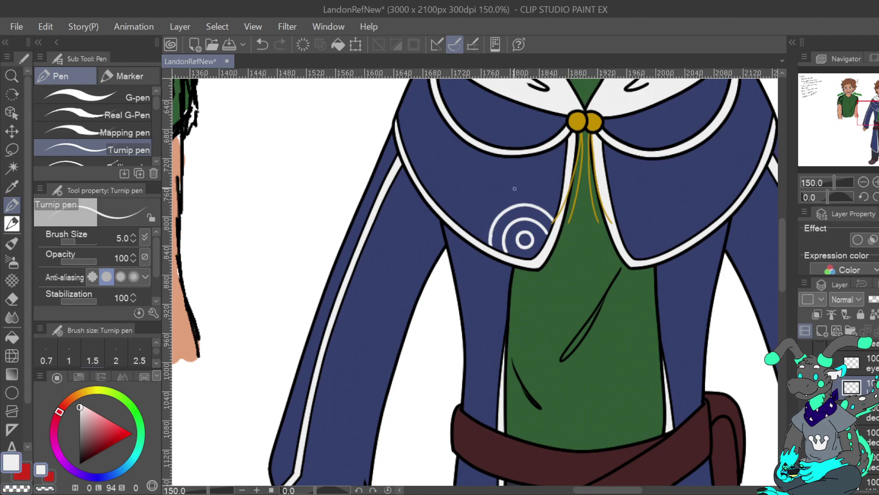
pyautogui.press('c')
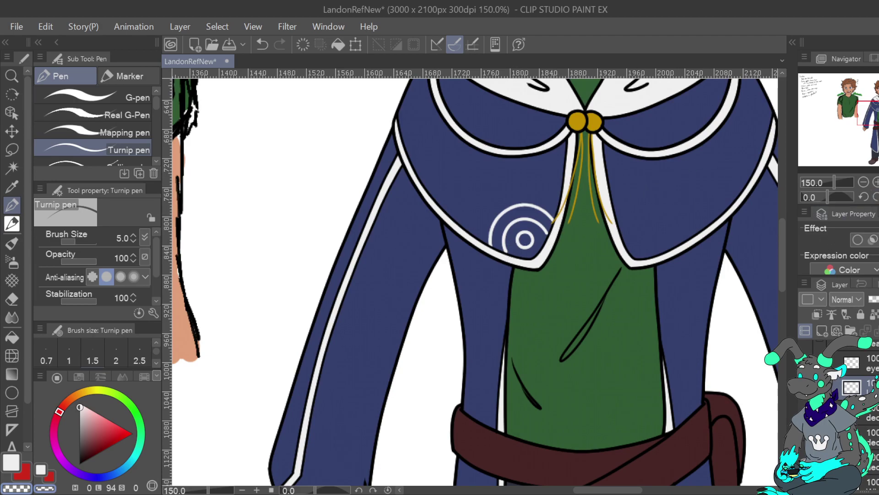
pyautogui.hotkey('ctrl', '0')
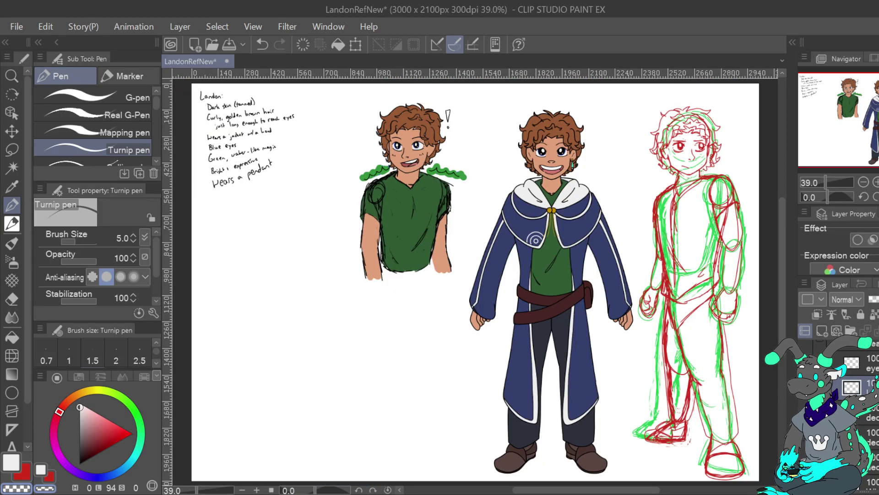
# Merge the decor layers that hold the emblem and duplicate the resulting decor layer.
pyautogui.click(873, 413)
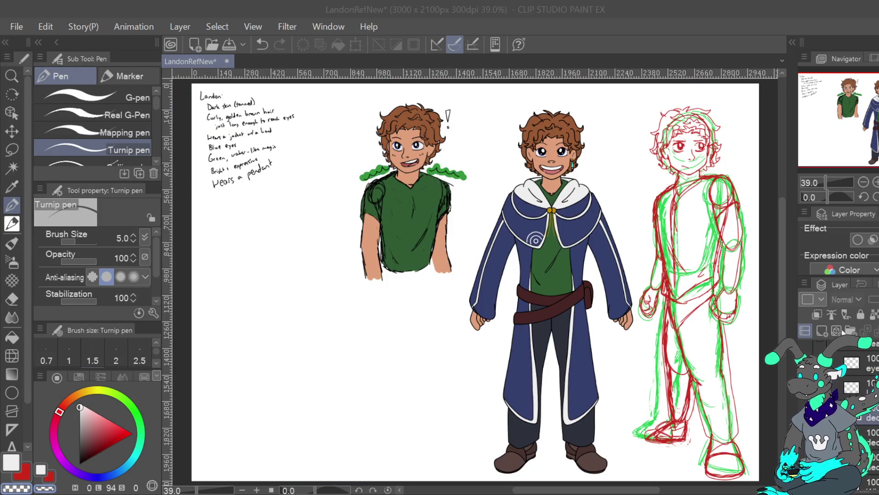
pyautogui.click(494, 204)
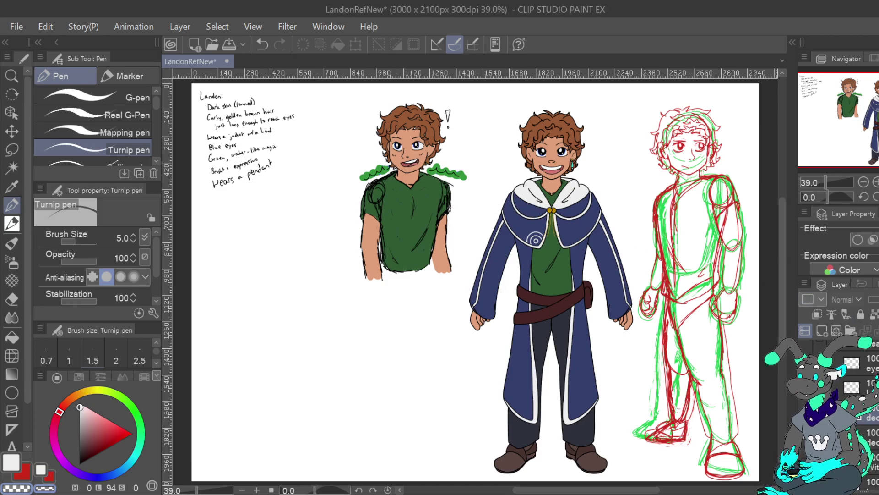
pyautogui.click(495, 200)
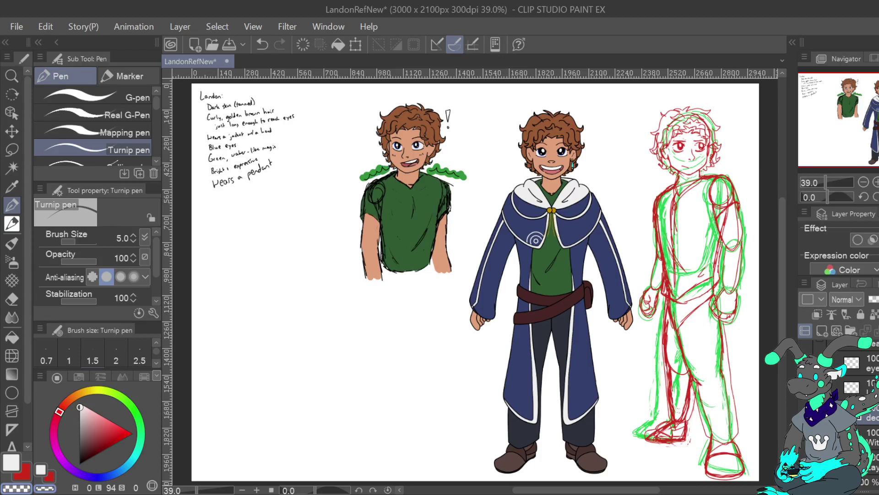
pyautogui.hotkey('ctrl', 'e')
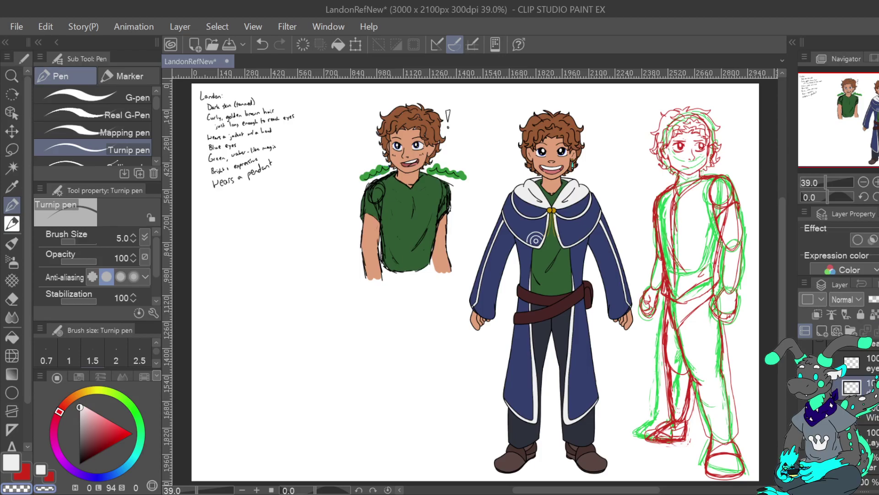
pyautogui.hotkey('ctrl', 'z')
# Flip the copied emblem horizontally and place it in the opposite cape corner, mirroring the original.
pyautogui.hotkey('ctrl', 't')
pyautogui.click(876, 182)
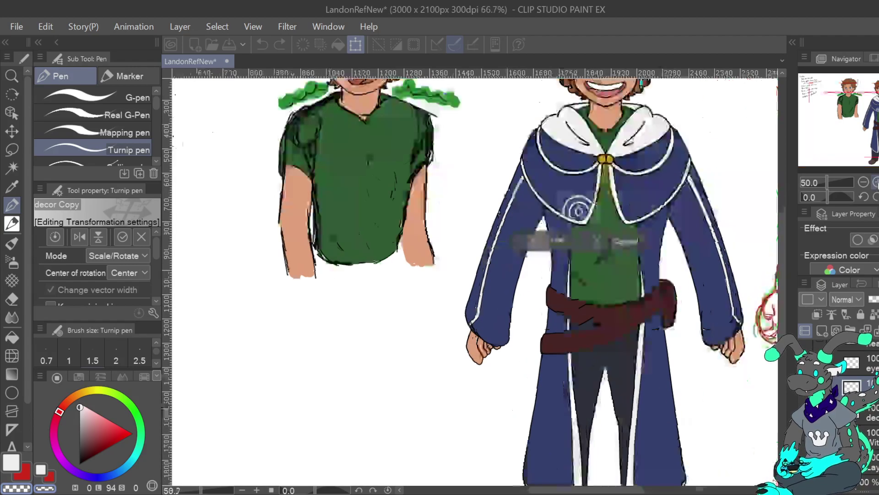
pyautogui.click(877, 182)
pyautogui.click(876, 182)
pyautogui.click(878, 114)
pyautogui.moveTo(395, 230); pyautogui.dragTo(523, 235)
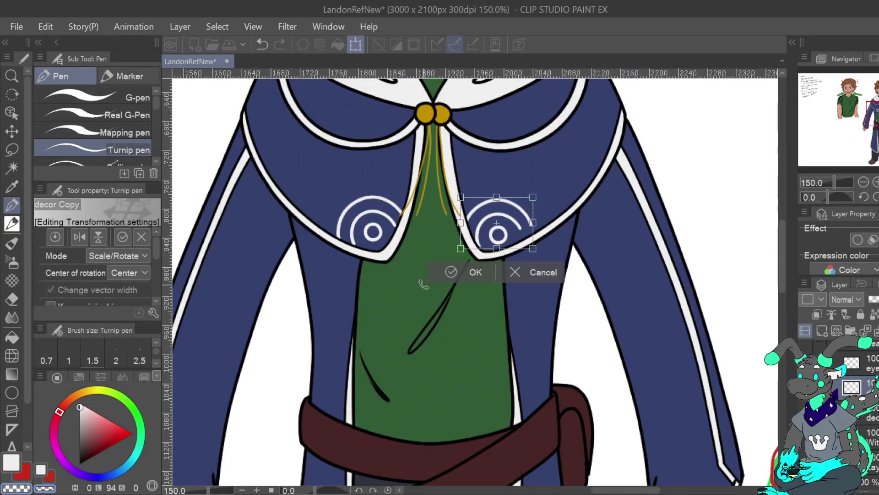
pyautogui.click(80, 237)
pyautogui.moveTo(512, 235); pyautogui.dragTo(509, 233)
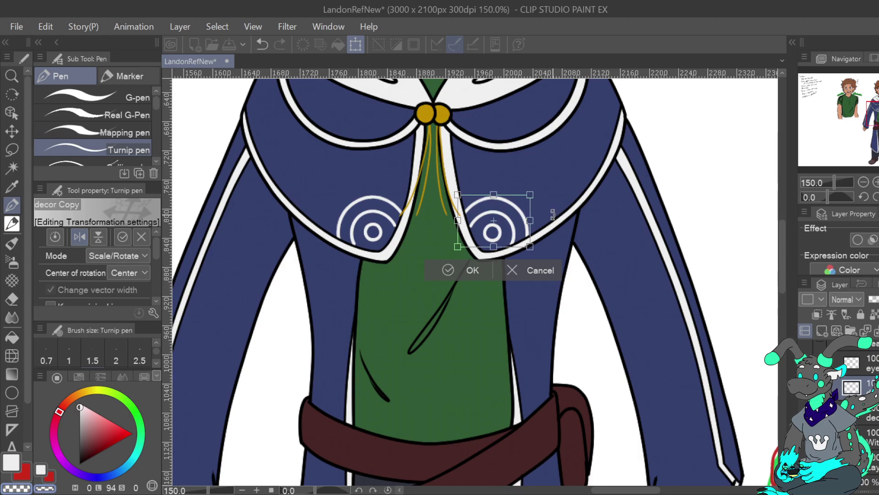
pyautogui.click(467, 273)
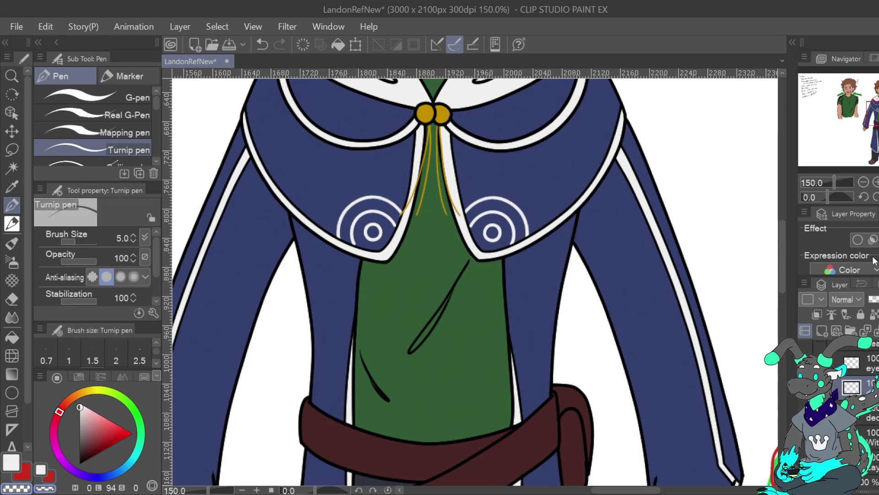
# Return to the full view of the reference sheet and save the LandonRefNew file.
pyautogui.hotkey('ctrl', '0')
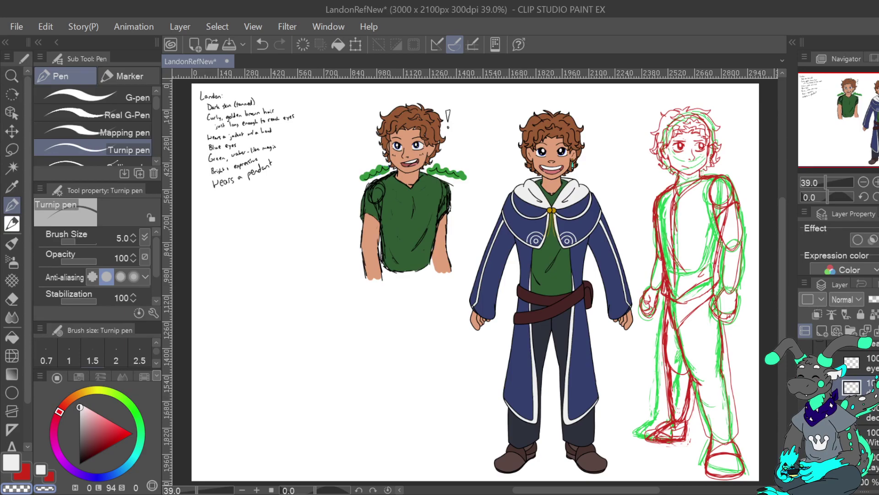
pyautogui.press('alt')
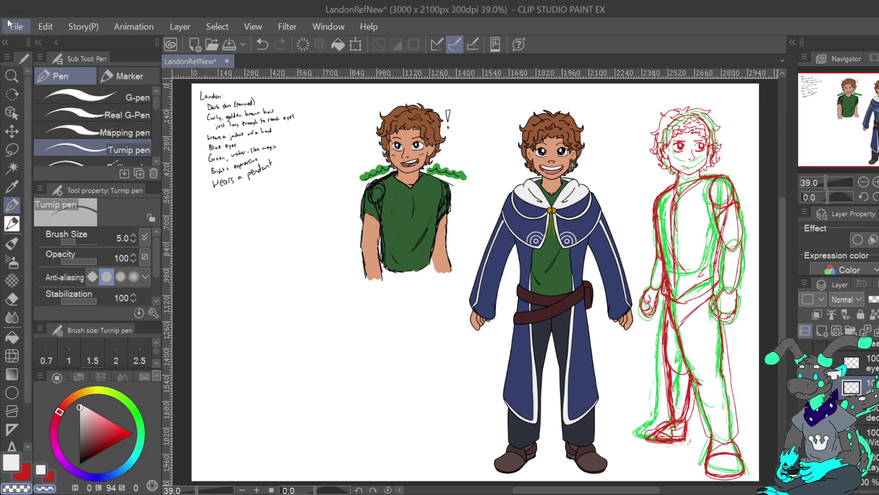
pyautogui.hotkey('ctrl', 's')
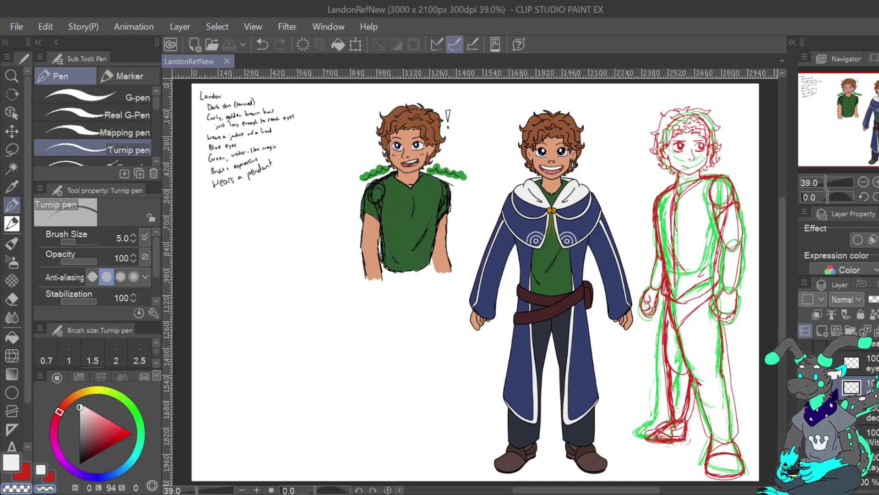
# Examine the two ring emblems on the cape corners up close for symmetry and placement.
pyautogui.hotkey('ctrl', '+')
pyautogui.hotkey('ctrl', '+')
pyautogui.moveTo(527, 229)
pyautogui.mouseDown()
pyautogui.moveTo(473, 321)
pyautogui.moveTo(429, 295)
pyautogui.mouseUp()
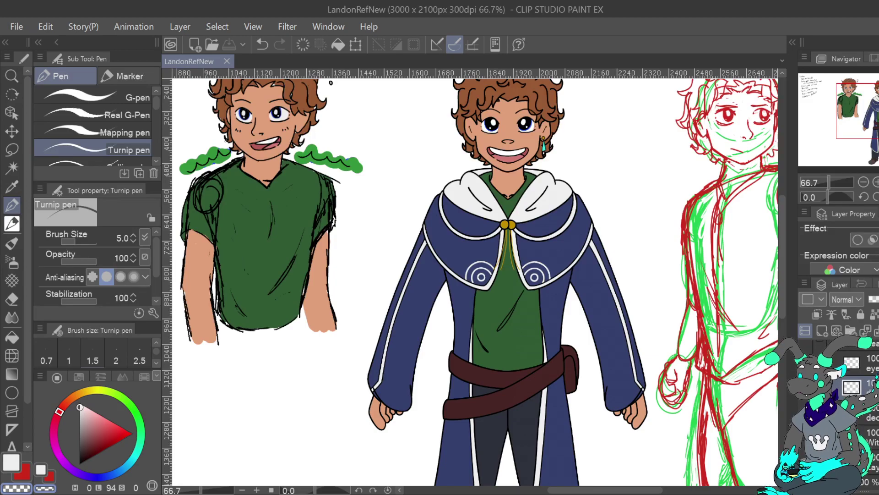
pyautogui.hotkey('ctrl', '+')
pyautogui.hotkey('ctrl', '+')
pyautogui.moveTo(518, 197); pyautogui.dragTo(442, 346)
pyautogui.scroll(-5, 637, 261)
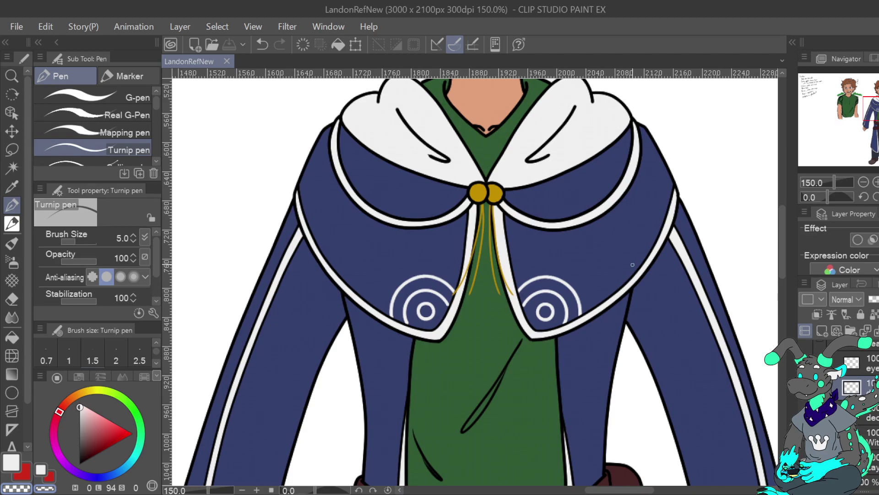
pyautogui.hotkey('ctrl', '0')
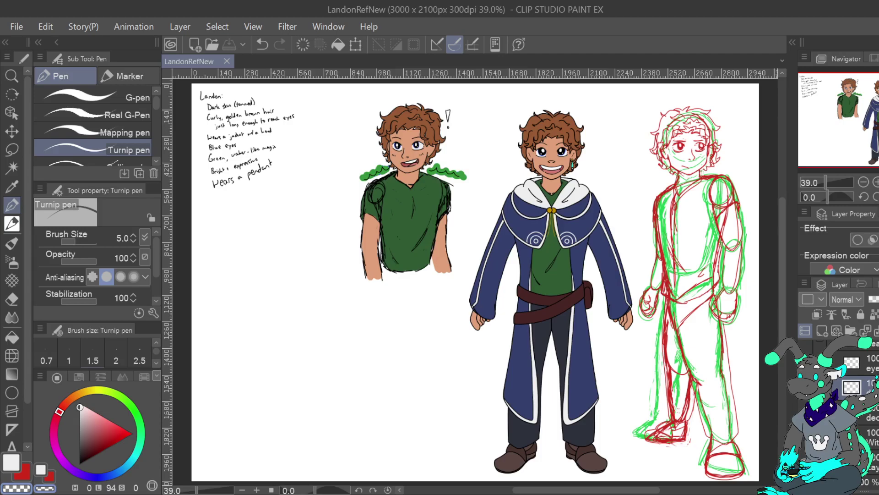
# Try adding another copy of the emblem decor layer and check the cape corners.
pyautogui.hotkey('ctrl', 'v')
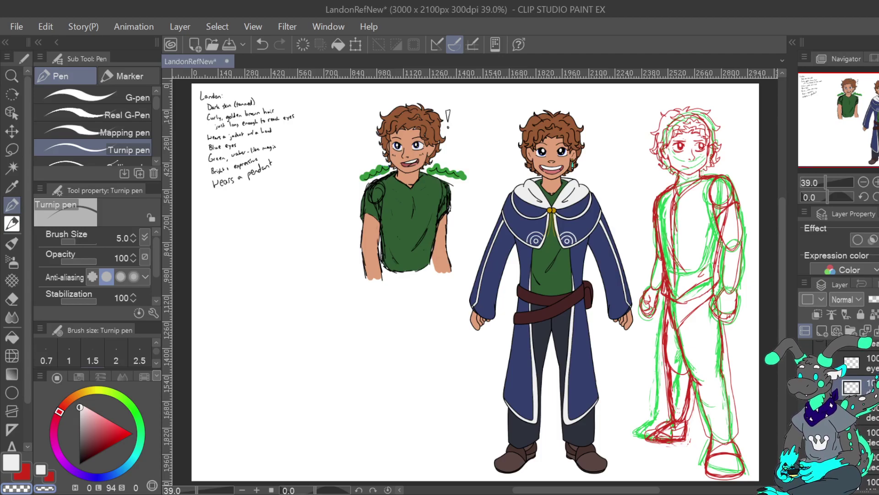
pyautogui.click(873, 461)
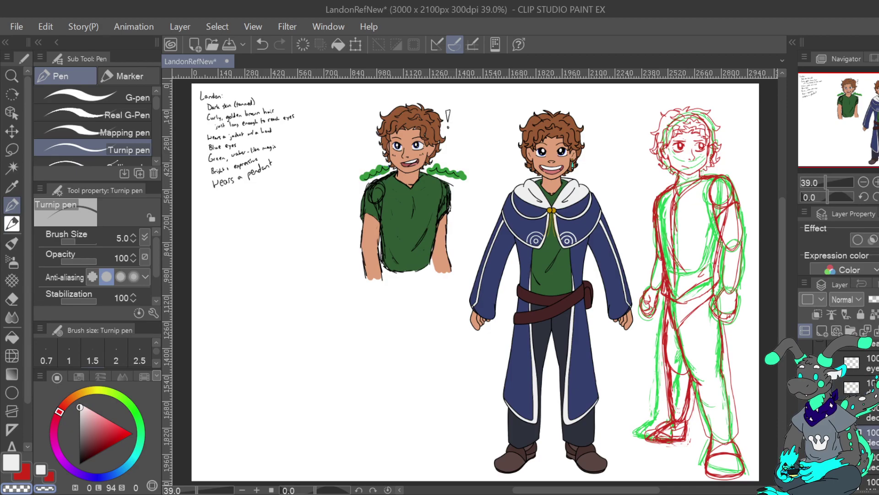
pyautogui.hotkey('ctrl', 'z')
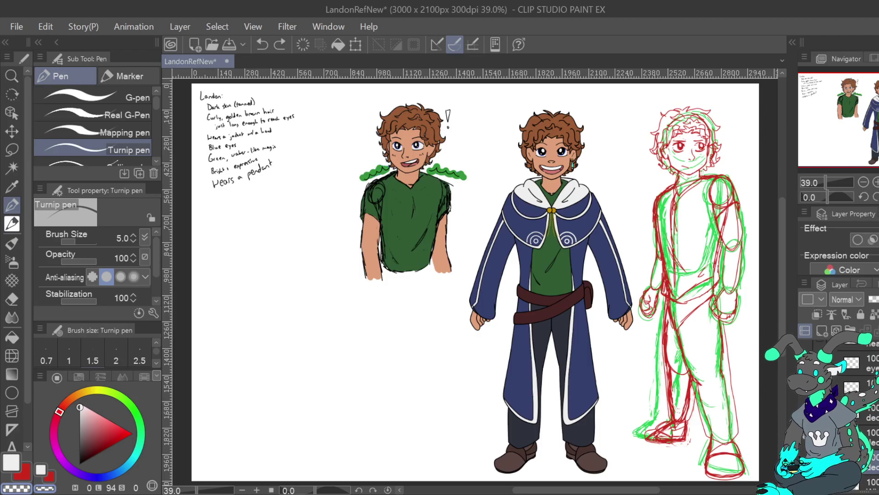
pyautogui.hotkey('ctrl', 'y')
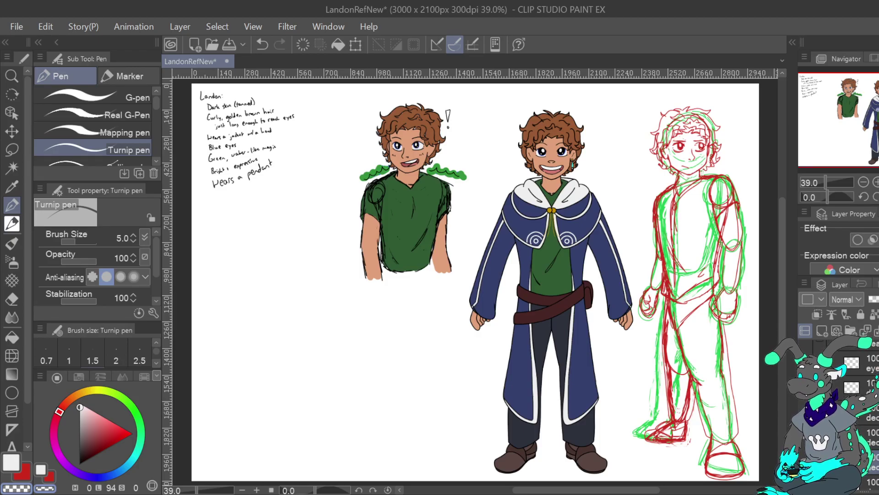
pyautogui.click(876, 182)
pyautogui.click(876, 182)
pyautogui.click(876, 182)
pyautogui.click(877, 182)
pyautogui.moveTo(869, 118); pyautogui.dragTo(878, 108)
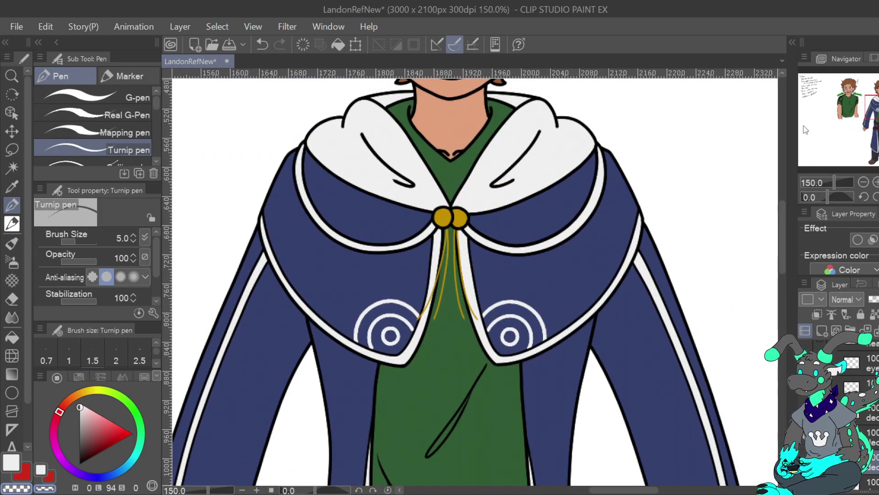
# Undo the extra decor layer changes, keeping the mirrored emblem on the cape.
pyautogui.click(262, 46)
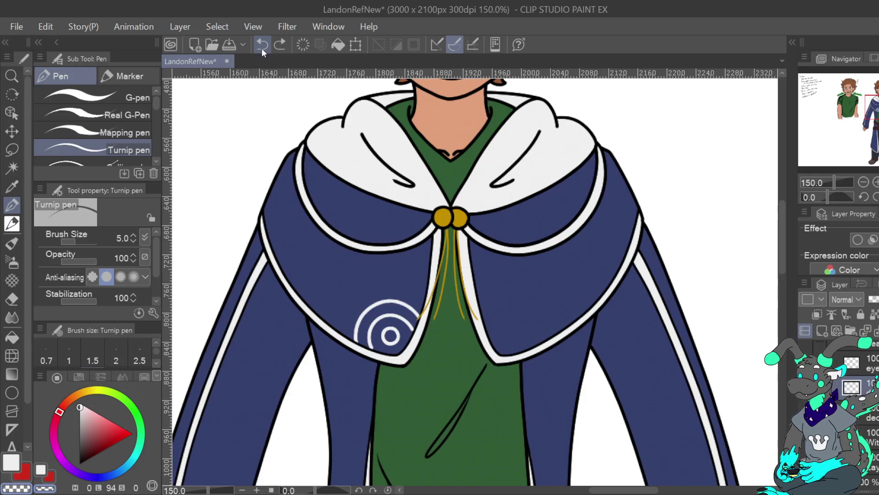
pyautogui.click(280, 45)
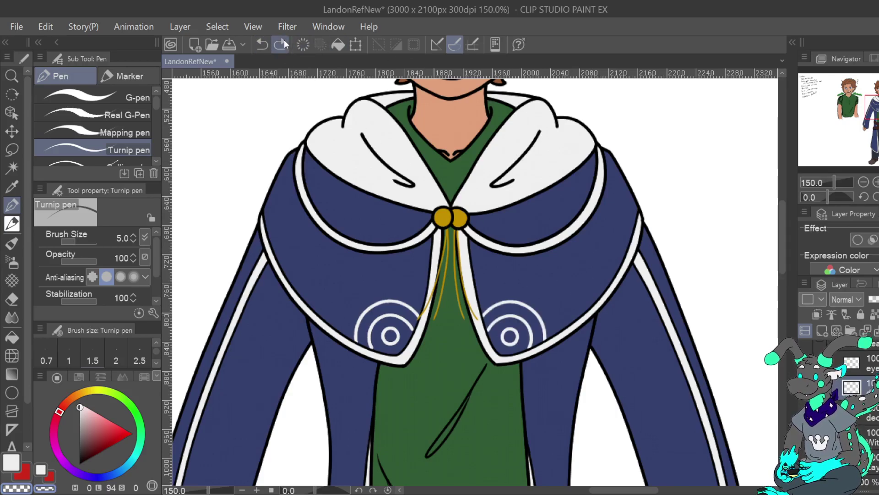
pyautogui.click(265, 42)
pyautogui.hotkey('ctrl', '0')
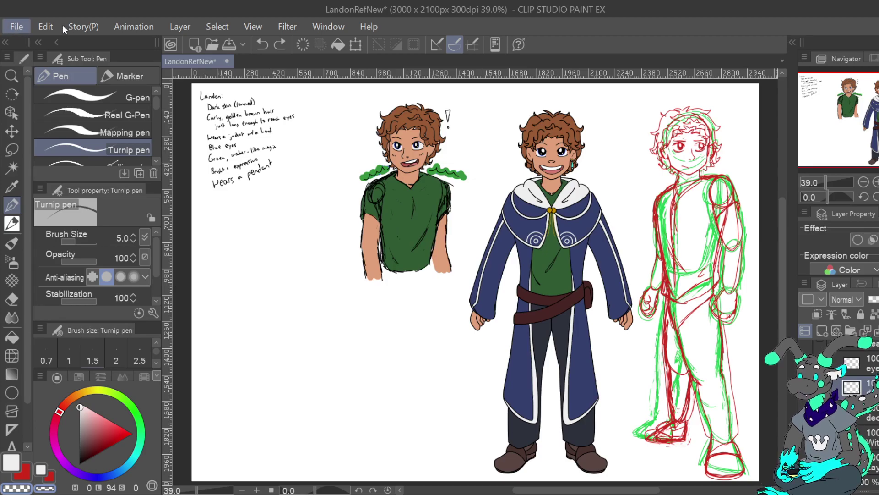
# Open the KorwinRef file and examine the ring emblems on its cape sketch.
pyautogui.click(90, 57)
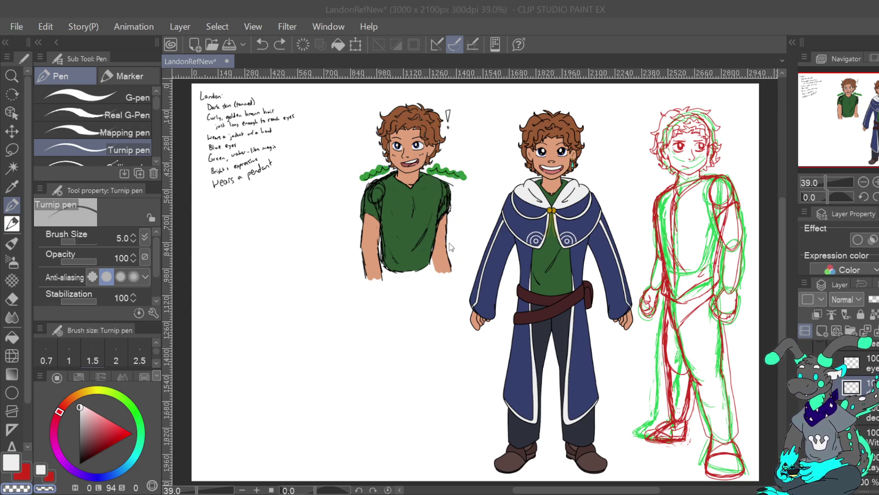
pyautogui.click(352, 326)
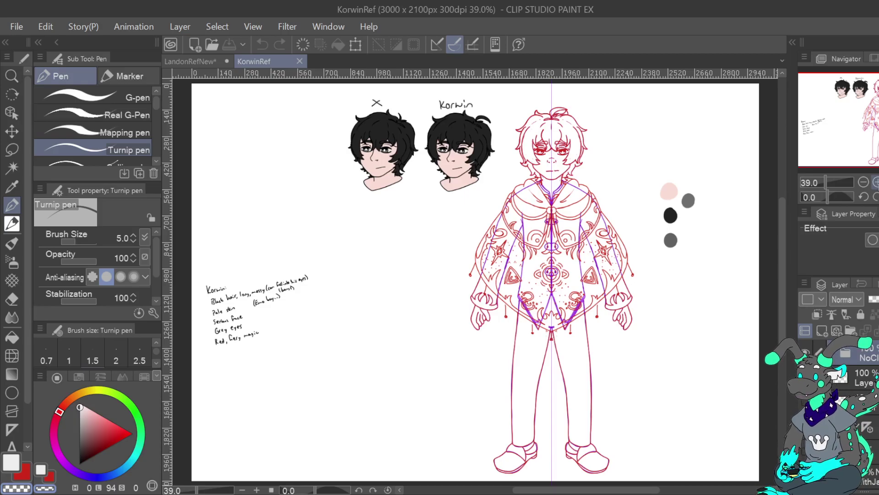
pyautogui.scroll(2, 465, 274)
pyautogui.moveTo(662, 337); pyautogui.dragTo(498, 391)
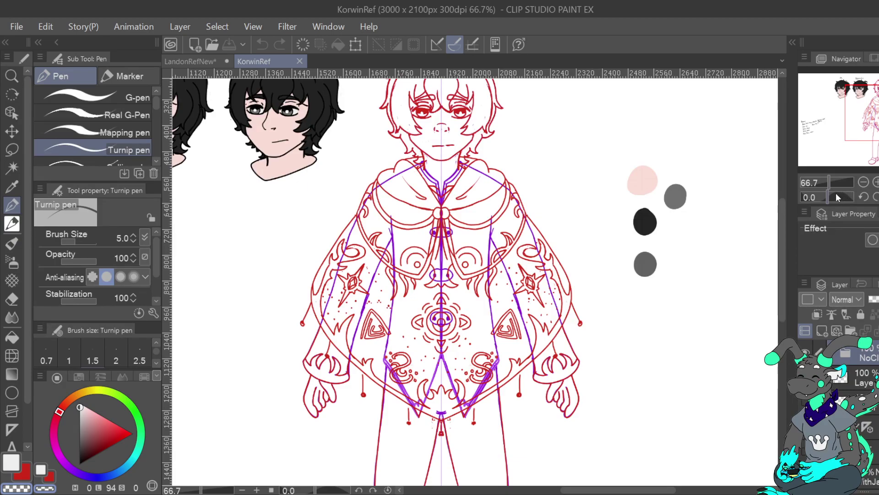
pyautogui.doubleClick(876, 182)
pyautogui.click(876, 115)
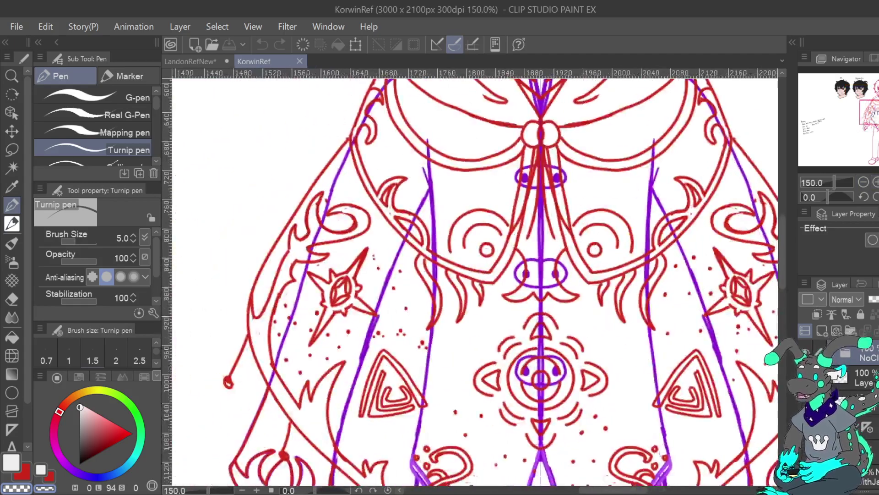
pyautogui.moveTo(876, 114); pyautogui.dragTo(878, 112)
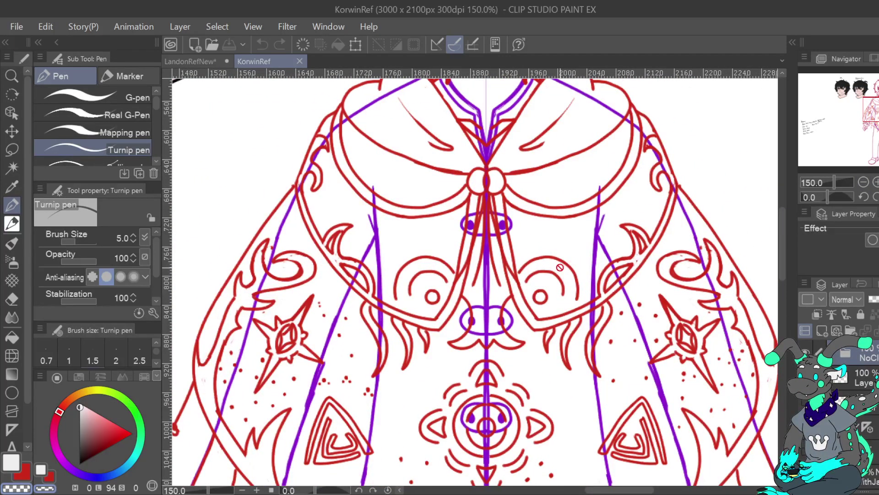
# Compare the LandonRefNew cape emblems with those in KorwinRef, ending on a closer view of the LandonRefNew cape.
pyautogui.click(203, 60)
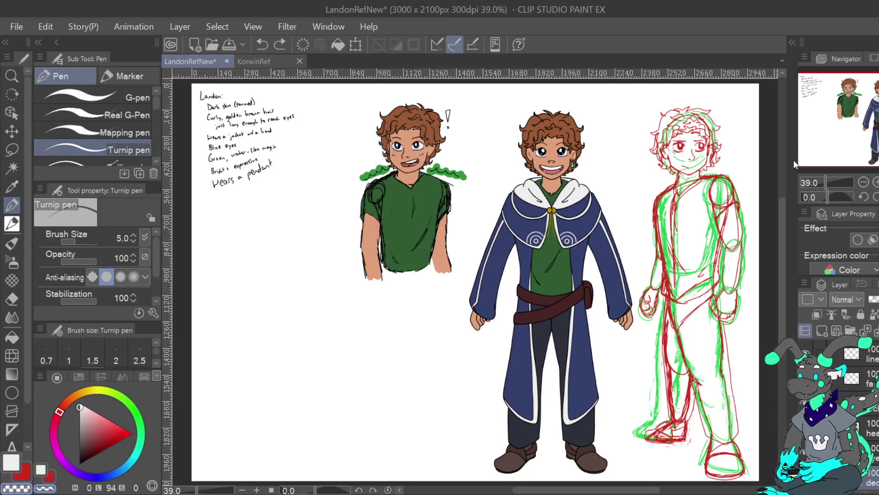
pyautogui.click(254, 61)
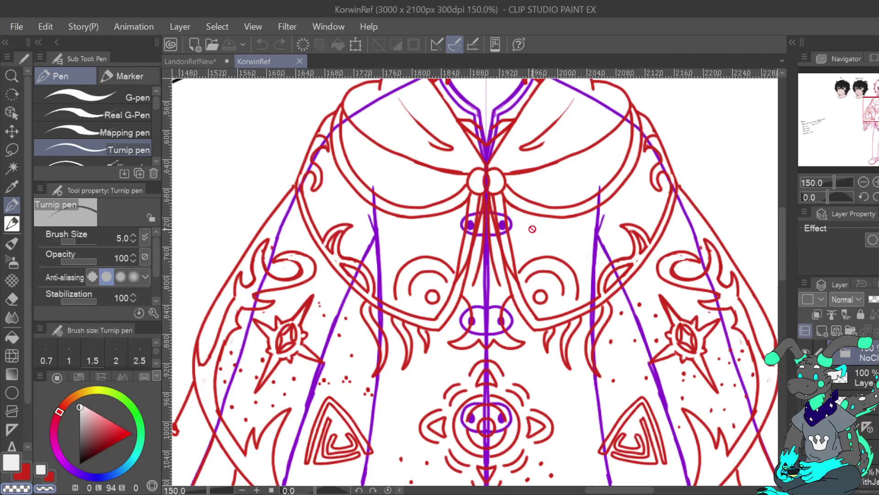
pyautogui.click(190, 61)
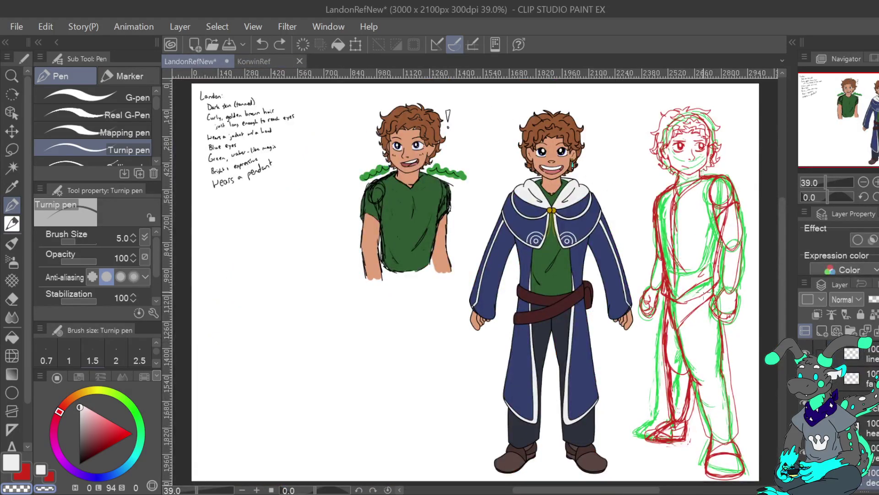
pyautogui.scroll(4, 568, 210)
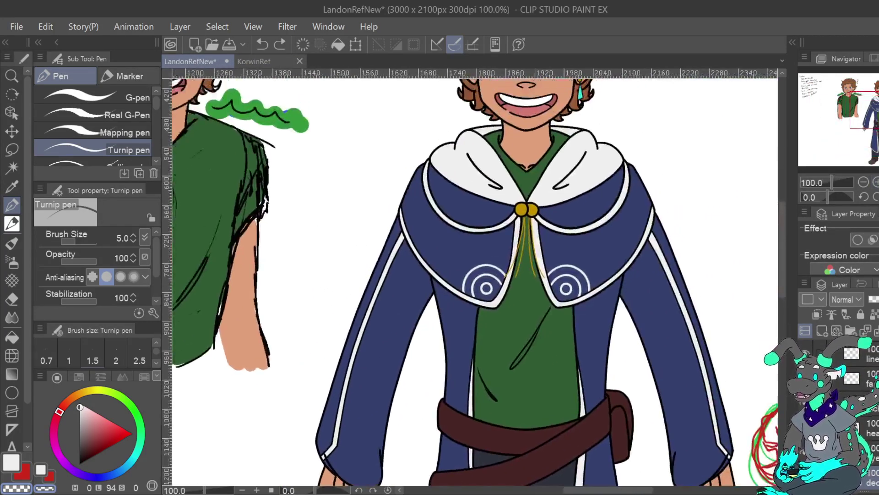
# Merge the mirrored emblem decor layer into the decor layer below it.
pyautogui.moveTo(540, 220); pyautogui.dragTo(498, 273)
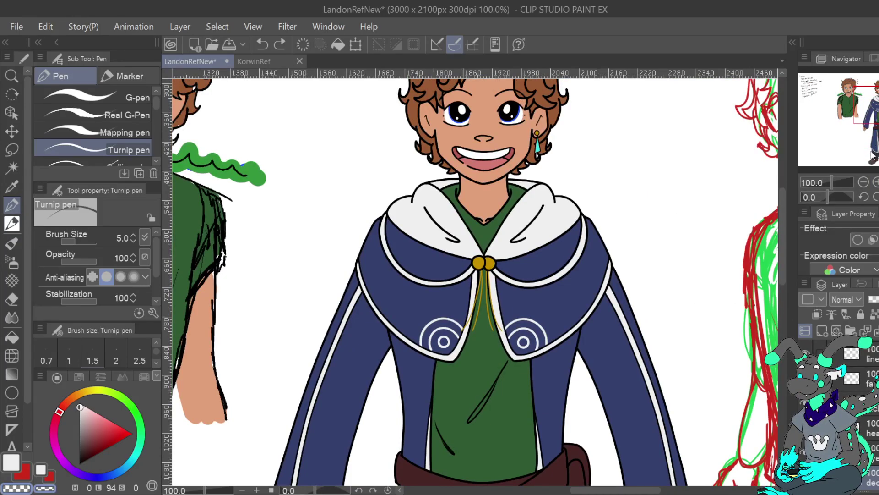
pyautogui.scroll(-3, 848, 403)
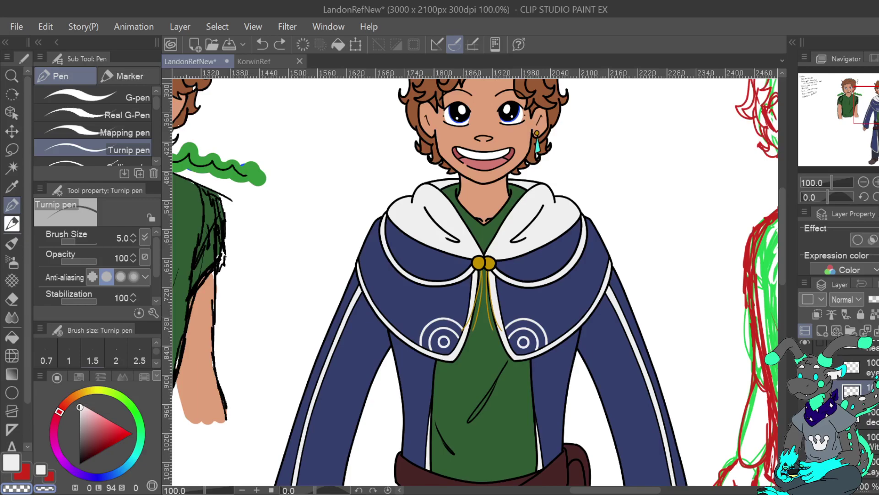
pyautogui.hotkey('ctrl', 'e')
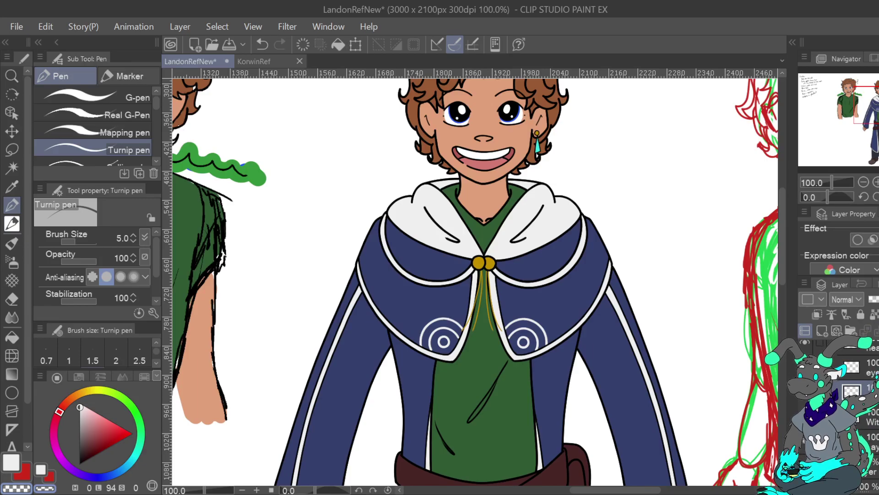
pyautogui.scroll(-1, 847, 394)
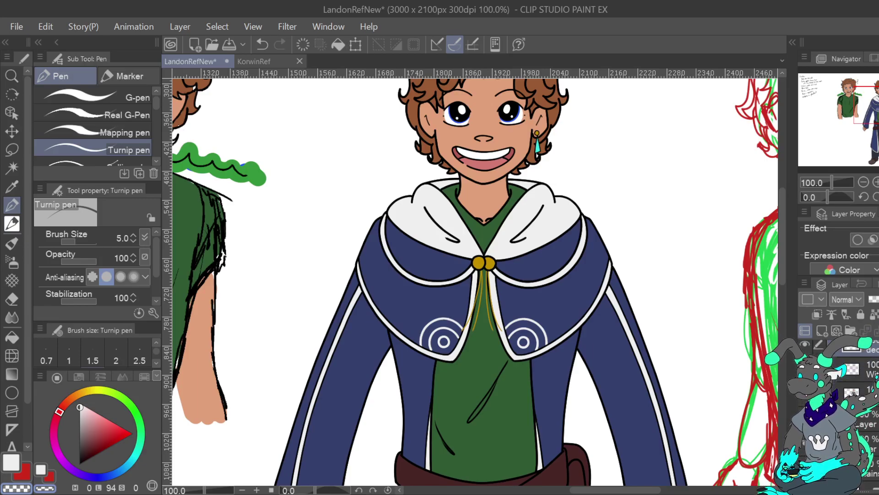
# Add a new layer beneath the emblem decor layer and auto-select the blue cape panel on the viewer's left, referring to all layers.
pyautogui.click(866, 398)
pyautogui.click(822, 331)
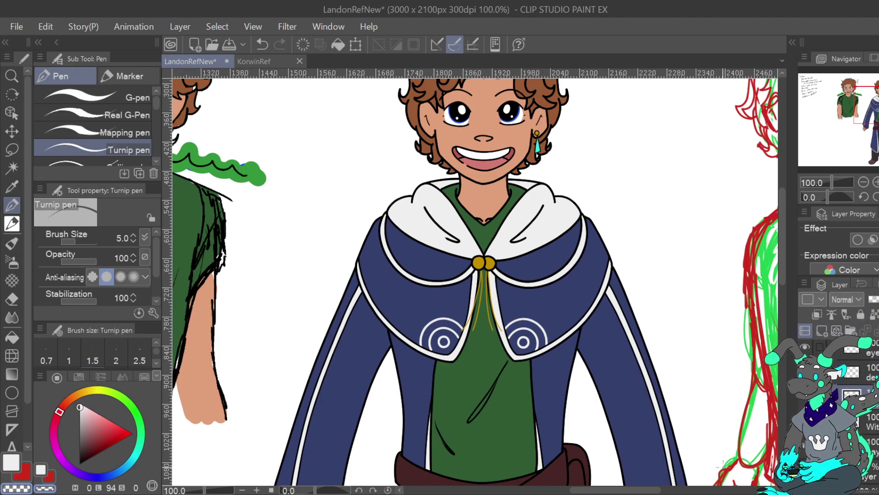
pyautogui.click(11, 167)
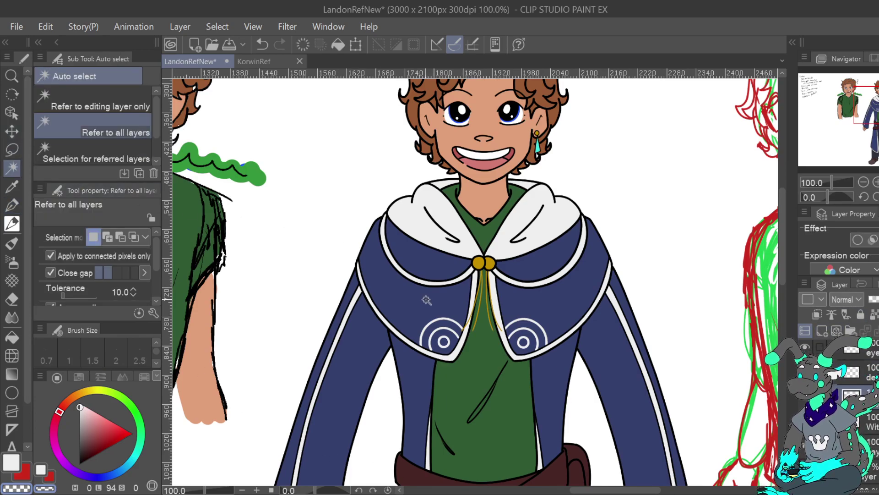
pyautogui.click(456, 288)
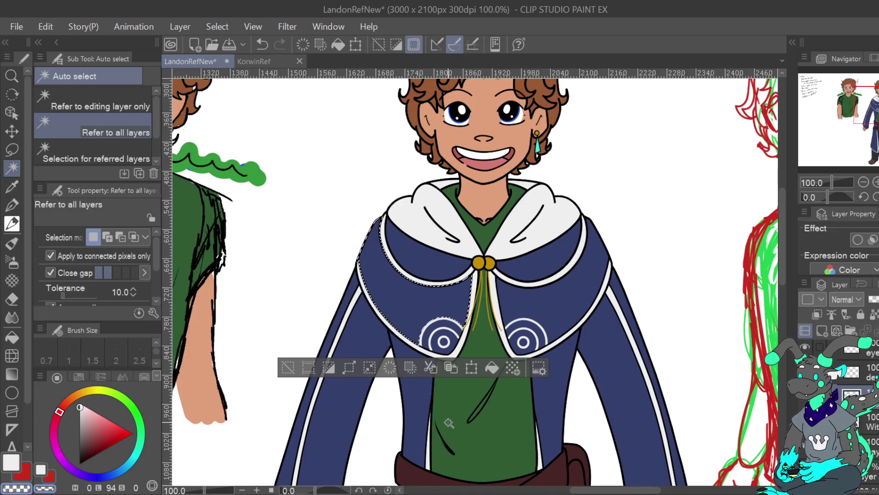
# Try the Star Brush with its brush size reduced to 449.7.
pyautogui.click(12, 205)
pyautogui.moveTo(156, 97)
pyautogui.mouseDown()
pyautogui.moveTo(161, 143)
pyautogui.moveTo(152, 121)
pyautogui.mouseUp()
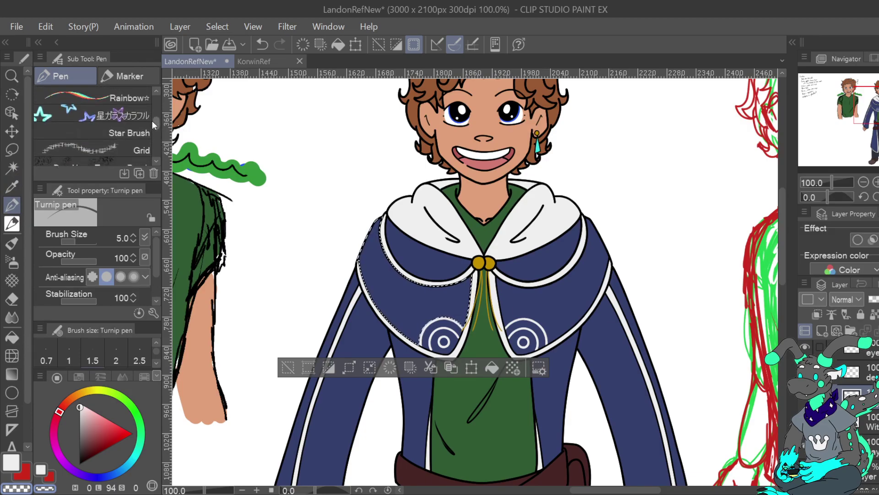
pyautogui.click(133, 133)
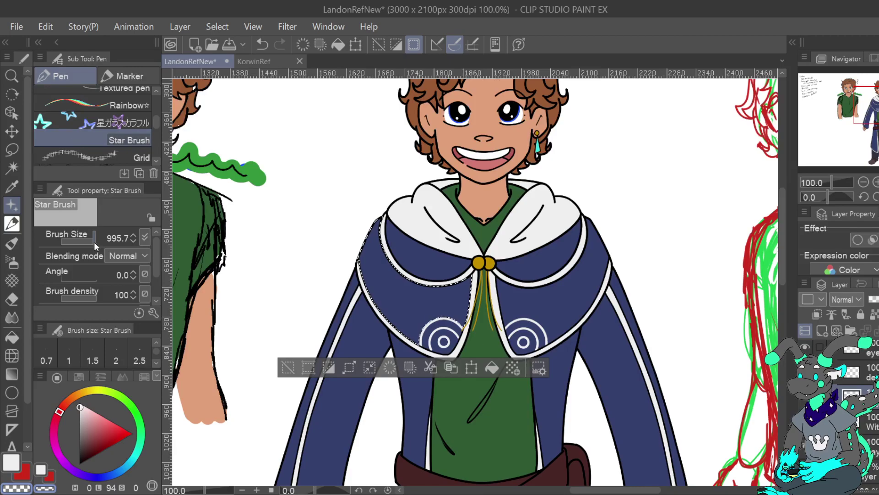
pyautogui.moveTo(92, 242)
pyautogui.mouseDown()
pyautogui.moveTo(75, 244)
pyautogui.moveTo(90, 243)
pyautogui.mouseUp()
pyautogui.moveTo(152, 116); pyautogui.dragTo(153, 98)
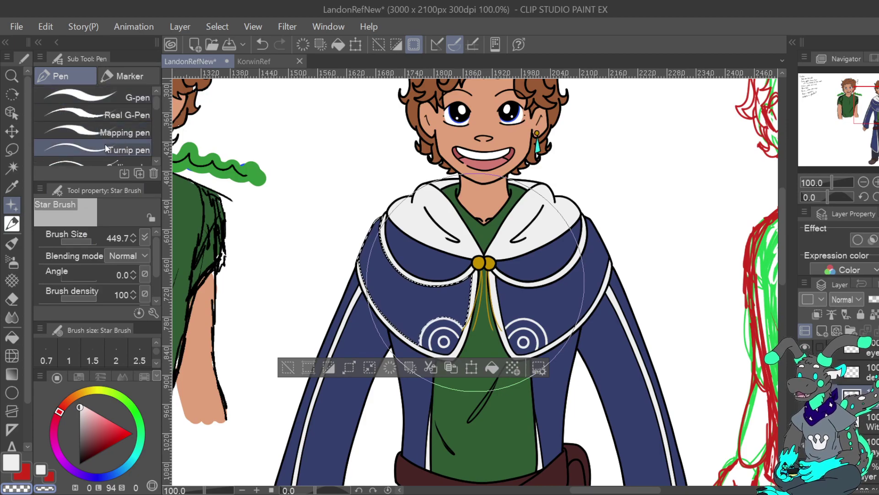
# Look through the airbrush, pencil, marker and paint brush collections for a brush suited to decorating the selected cape panel.
pyautogui.click(91, 150)
pyautogui.click(12, 243)
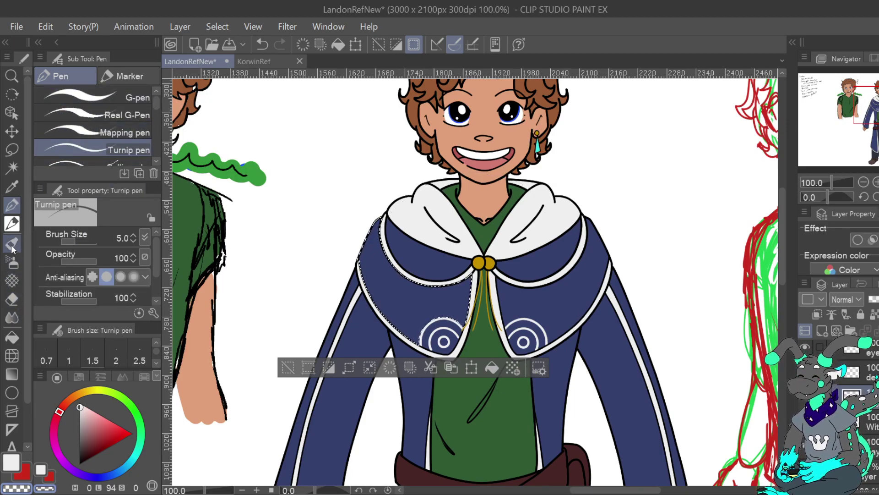
pyautogui.moveTo(157, 102)
pyautogui.mouseDown()
pyautogui.moveTo(158, 143)
pyautogui.moveTo(137, 102)
pyautogui.moveTo(157, 127)
pyautogui.moveTo(156, 147)
pyautogui.moveTo(156, 104)
pyautogui.mouseUp()
pyautogui.click(14, 264)
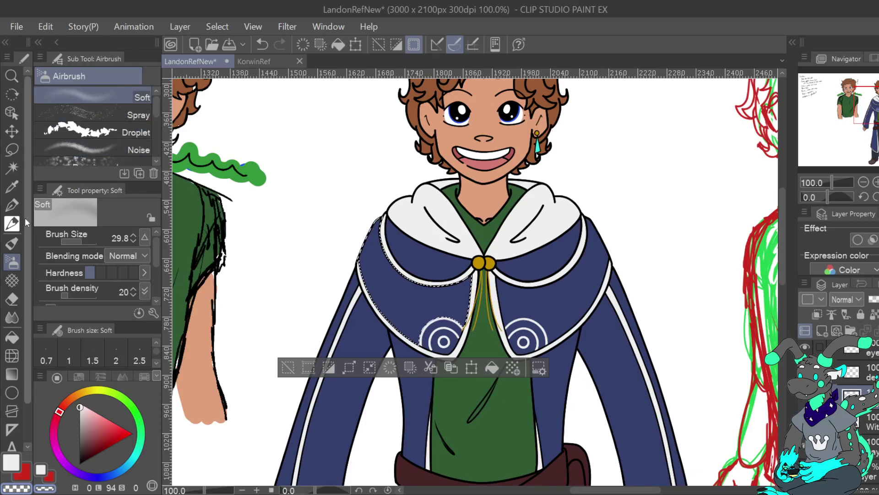
pyautogui.click(12, 223)
pyautogui.moveTo(157, 137); pyautogui.dragTo(158, 148)
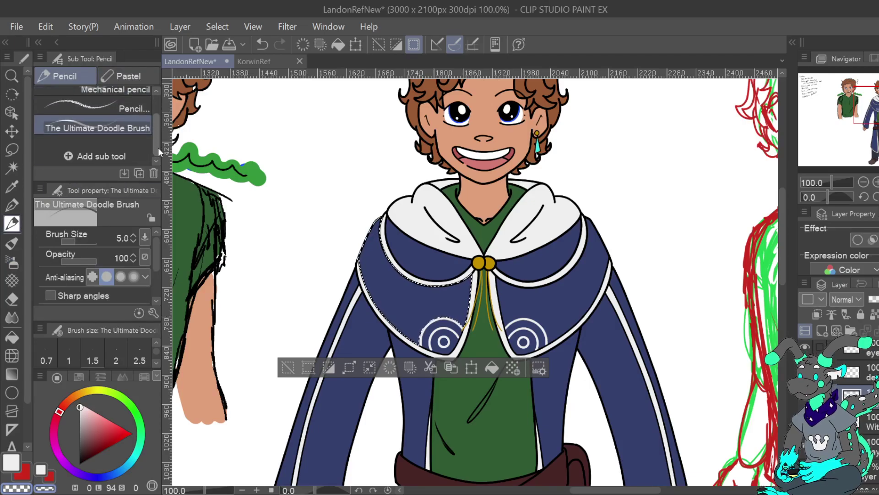
pyautogui.click(12, 206)
pyautogui.click(124, 77)
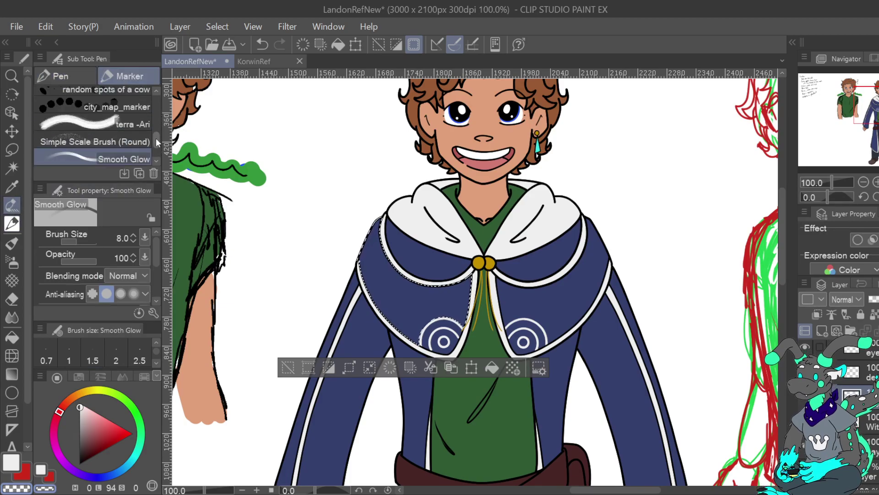
pyautogui.moveTo(157, 138)
pyautogui.mouseDown()
pyautogui.moveTo(159, 150)
pyautogui.moveTo(157, 98)
pyautogui.mouseUp()
pyautogui.click(19, 239)
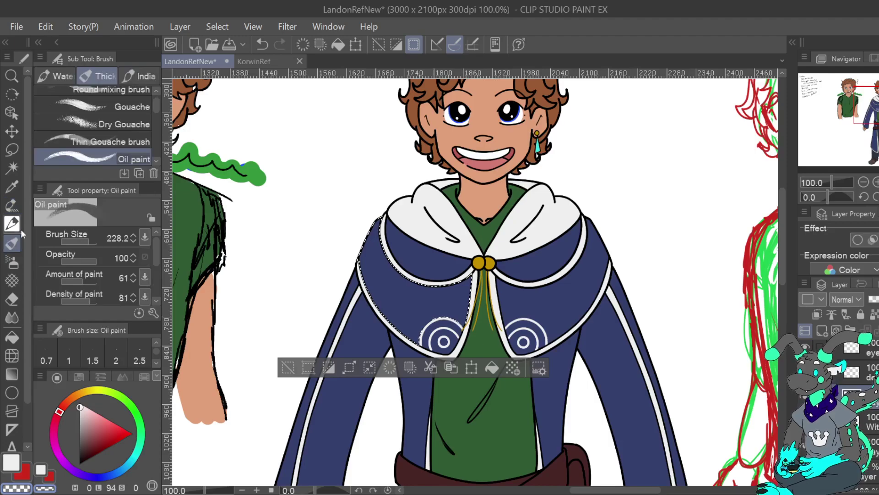
pyautogui.click(134, 76)
pyautogui.moveTo(158, 130)
pyautogui.mouseDown()
pyautogui.moveTo(158, 148)
pyautogui.moveTo(125, 88)
pyautogui.mouseUp()
pyautogui.click(59, 77)
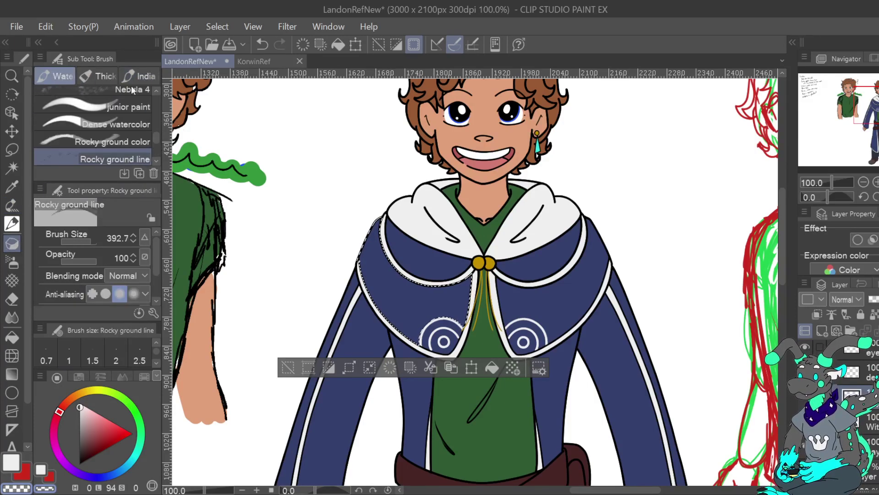
pyautogui.moveTo(155, 135); pyautogui.dragTo(156, 144)
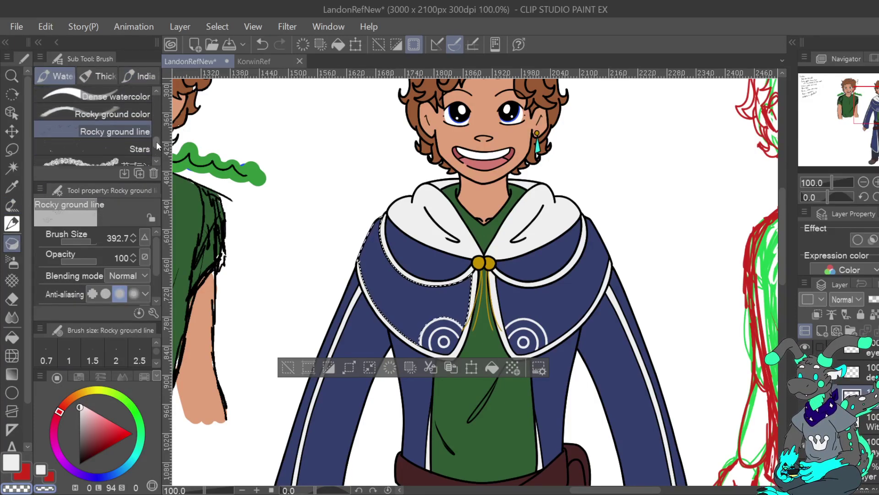
# Scatter off-white stars over the selected cape panel using the Stars brush at size 17.3, and deselect.
pyautogui.click(117, 146)
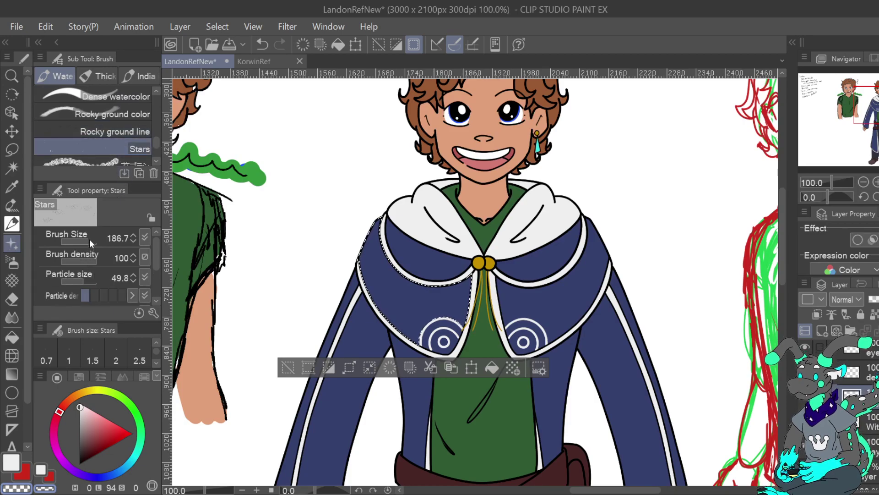
pyautogui.moveTo(93, 243); pyautogui.dragTo(79, 243)
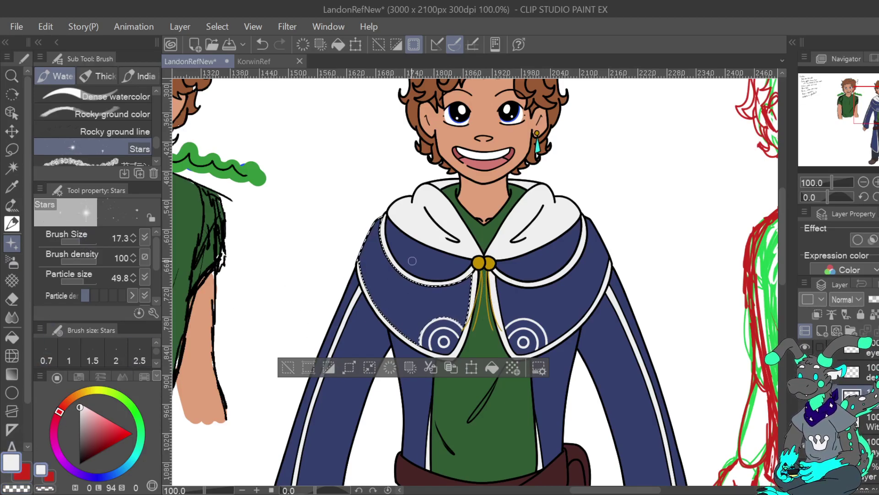
pyautogui.click(427, 292)
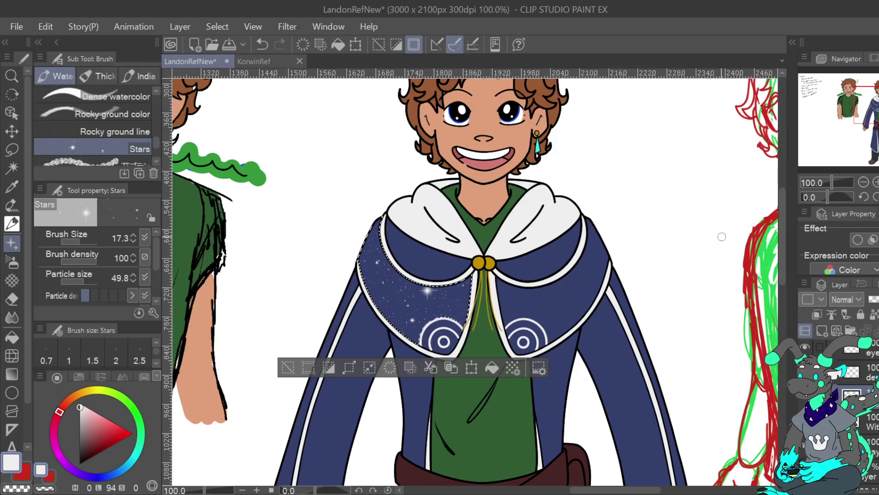
pyautogui.moveTo(376, 270); pyautogui.dragTo(398, 296)
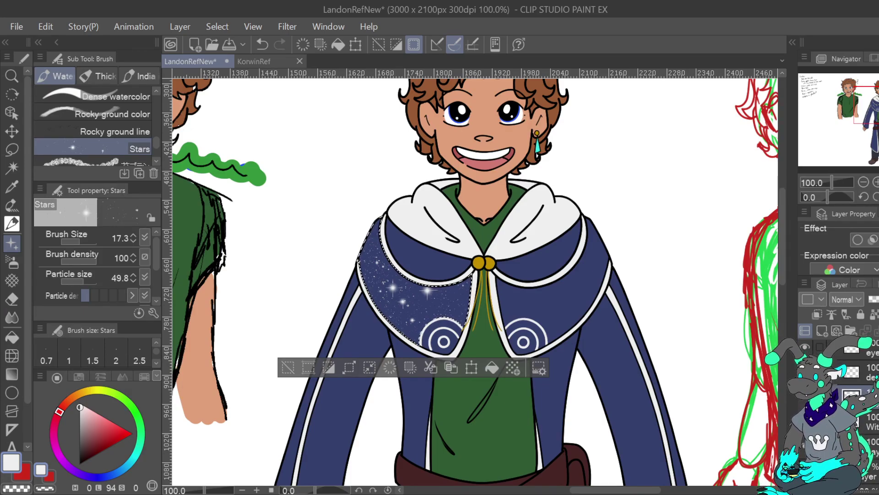
pyautogui.click(288, 367)
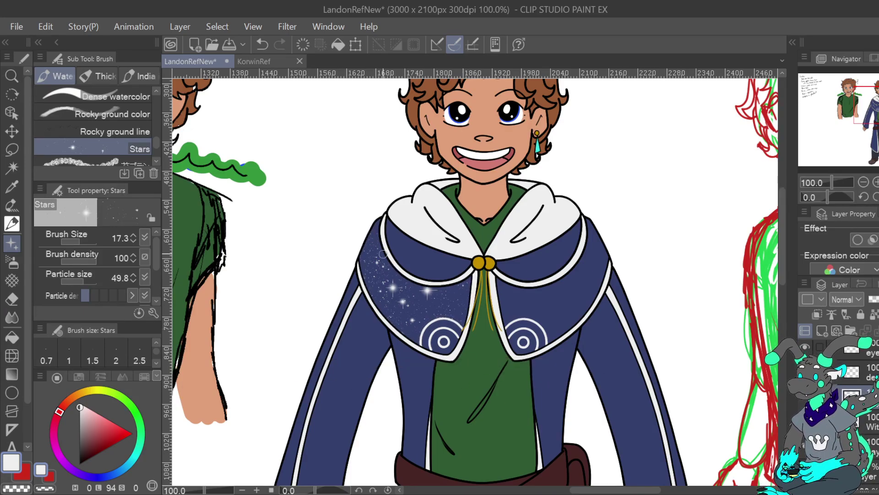
# Undo the scattered stars on the cape panel and clear the selection.
pyautogui.click(264, 46)
pyautogui.click(264, 46)
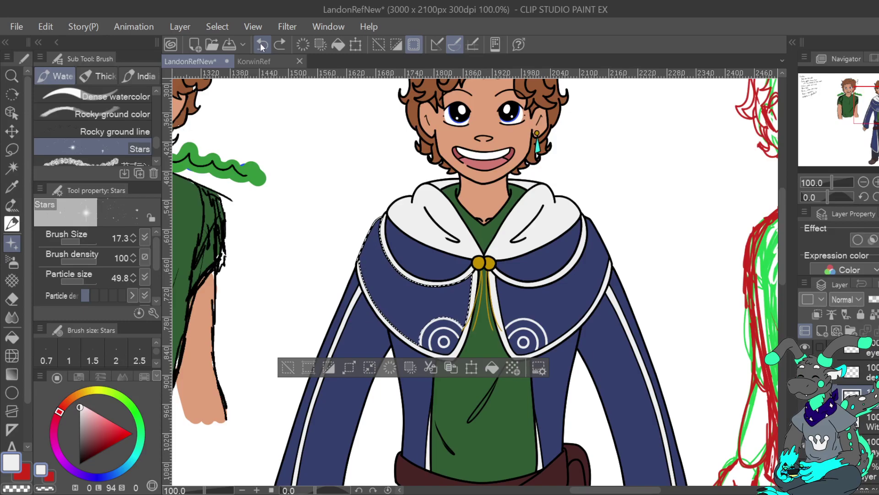
pyautogui.click(289, 367)
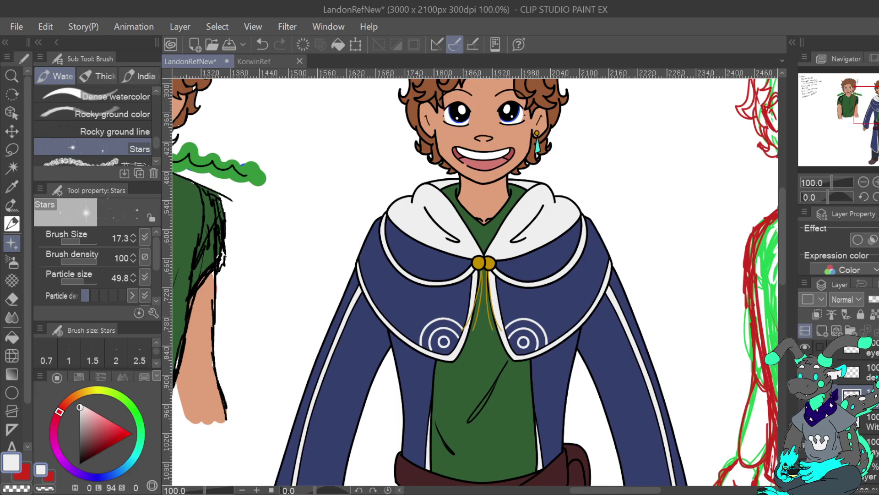
# View the whole LandonRefNew sheet and compare it with the full KorwinRef sheet.
pyautogui.hotkey('ctrl', '0')
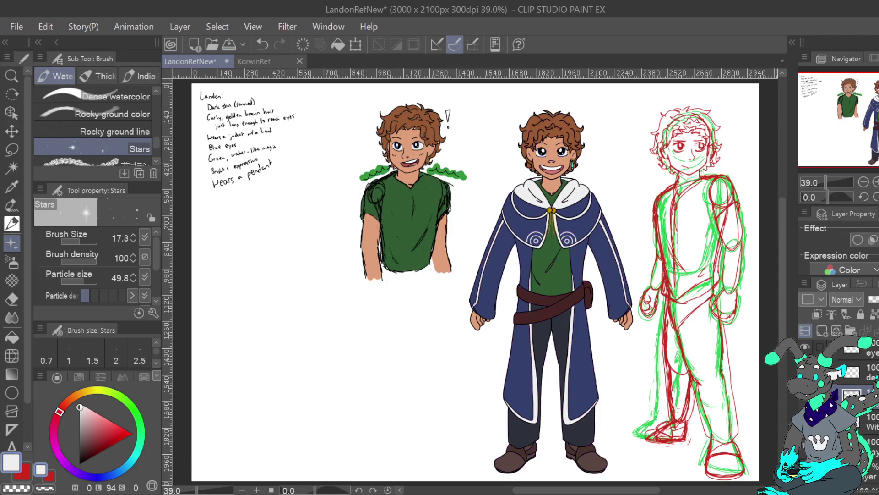
pyautogui.click(254, 61)
pyautogui.hotkey('ctrl', '0')
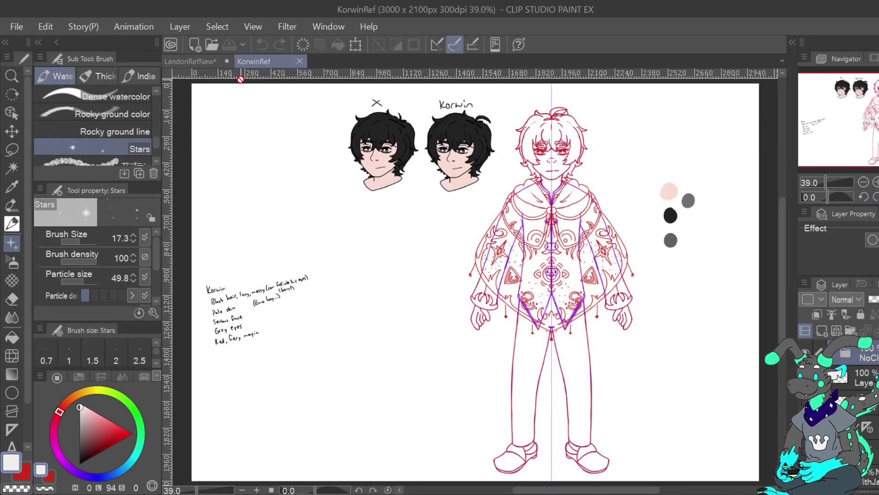
pyautogui.click(224, 62)
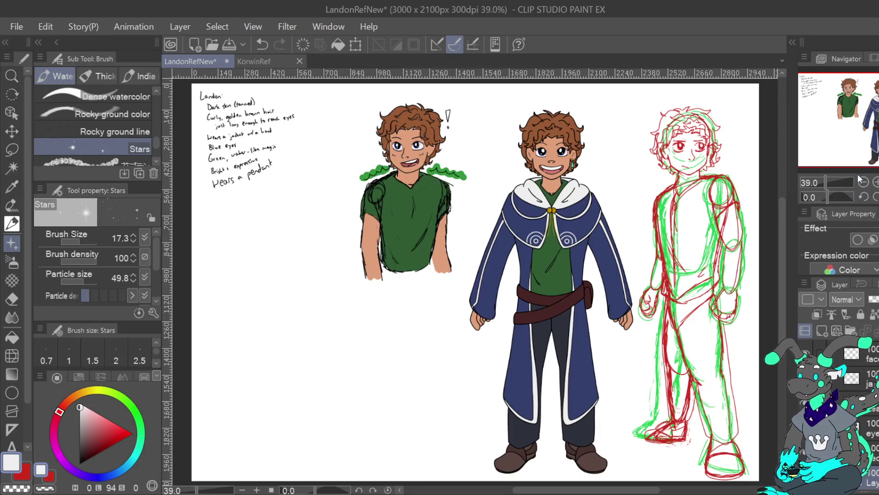
# Examine the LandonRefNew cape at 100% and compare its decoration with the patterned cape in KorwinRef.
pyautogui.click(877, 182)
pyautogui.click(877, 182)
pyautogui.click(877, 182)
pyautogui.moveTo(878, 109); pyautogui.dragTo(878, 107)
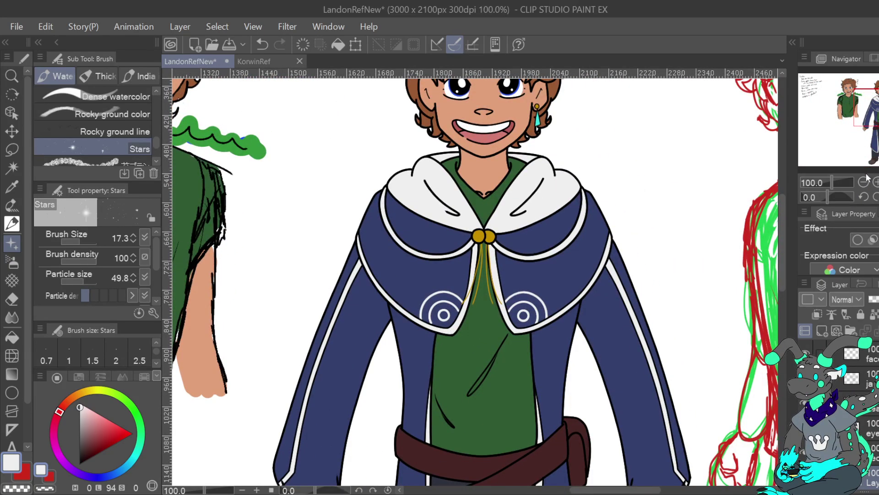
pyautogui.moveTo(878, 108); pyautogui.dragTo(878, 98)
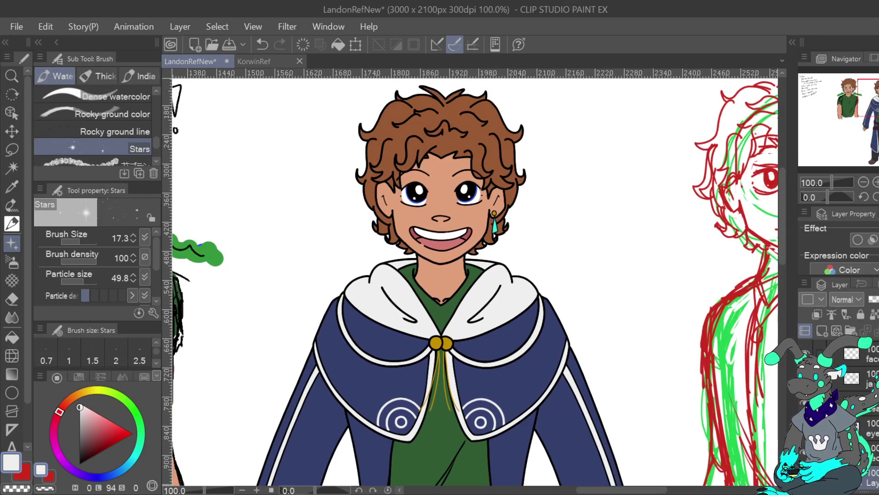
pyautogui.moveTo(878, 98); pyautogui.dragTo(878, 103)
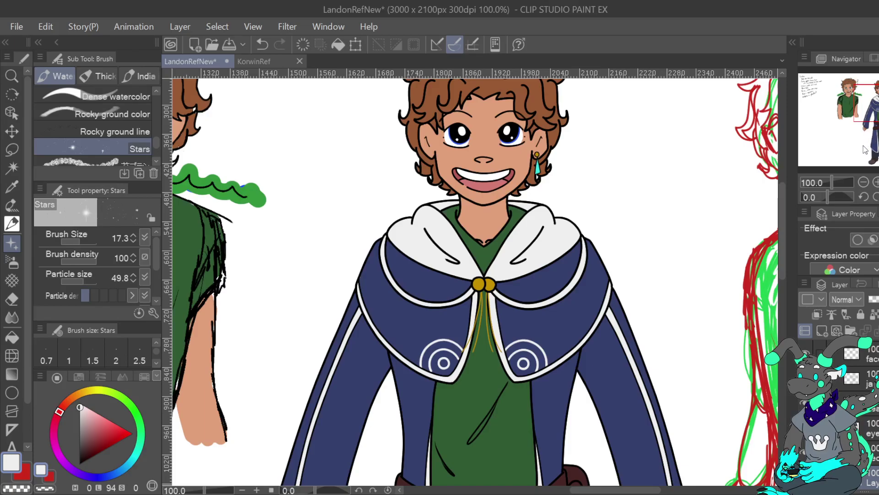
pyautogui.click(266, 62)
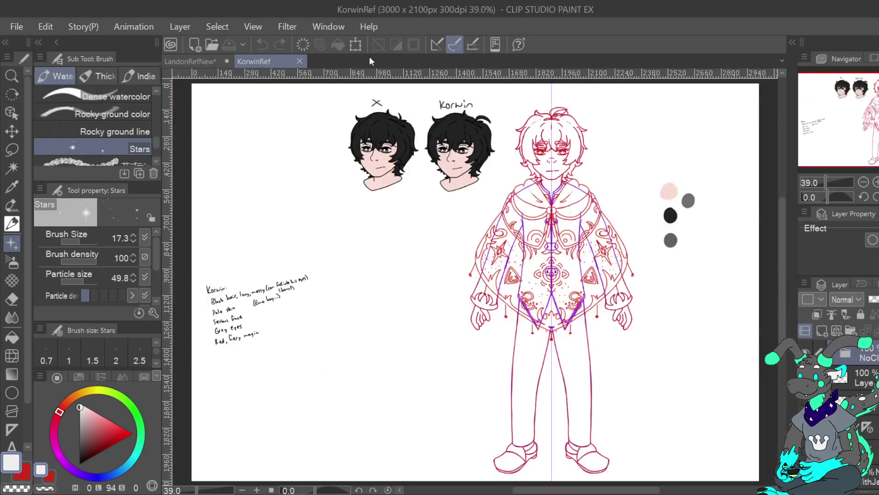
pyautogui.click(191, 61)
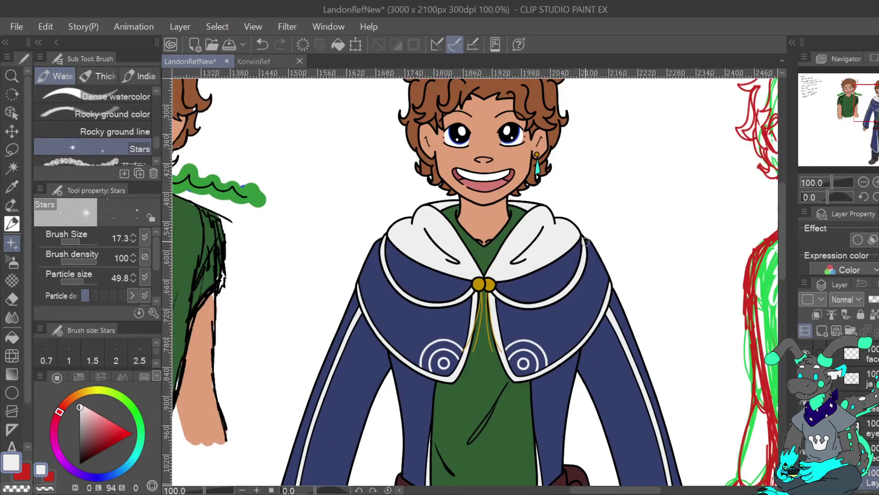
pyautogui.click(268, 61)
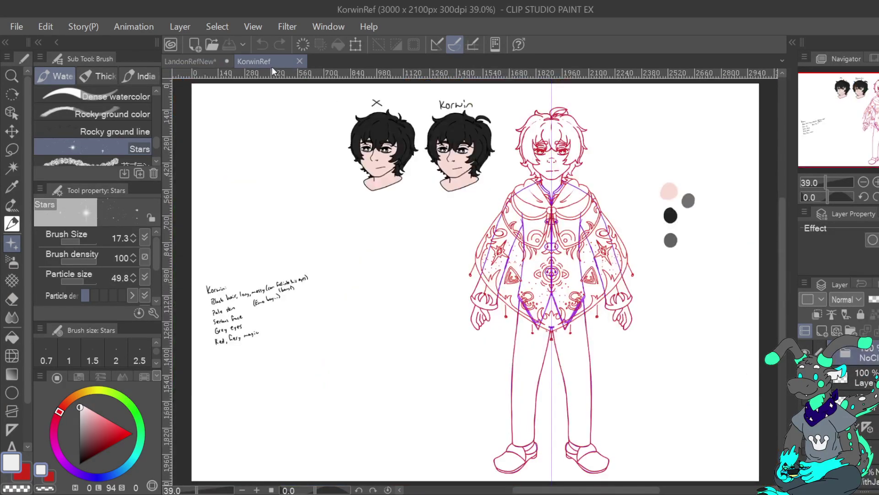
pyautogui.click(195, 61)
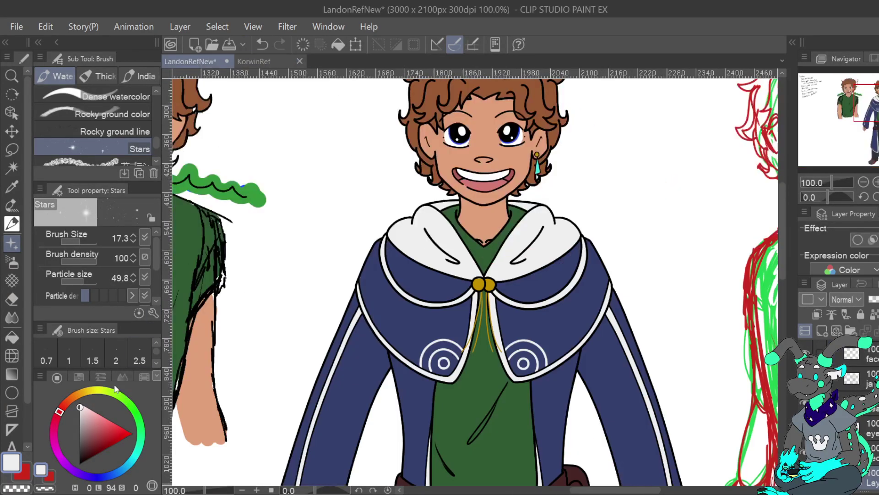
# Try freehand off-white marks along the left cape panel's outer edge with the Turnip pen at size 5.0, and undo them.
pyautogui.click(12, 223)
pyautogui.click(11, 205)
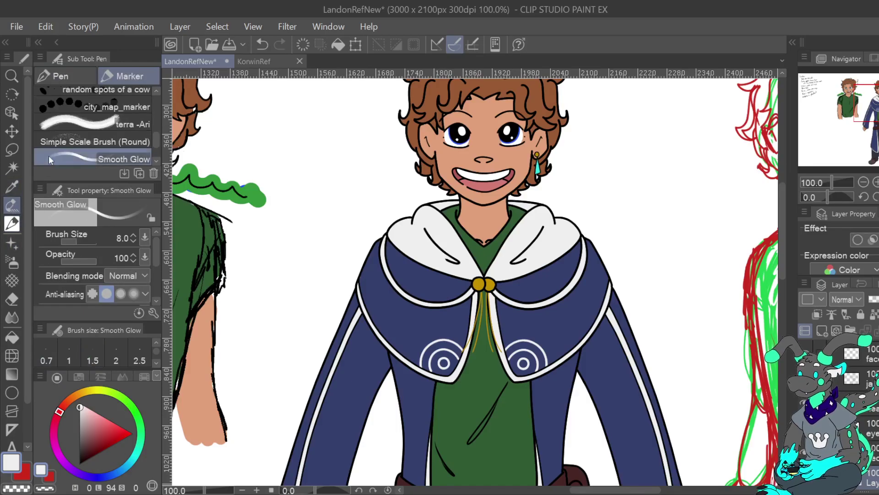
pyautogui.click(81, 76)
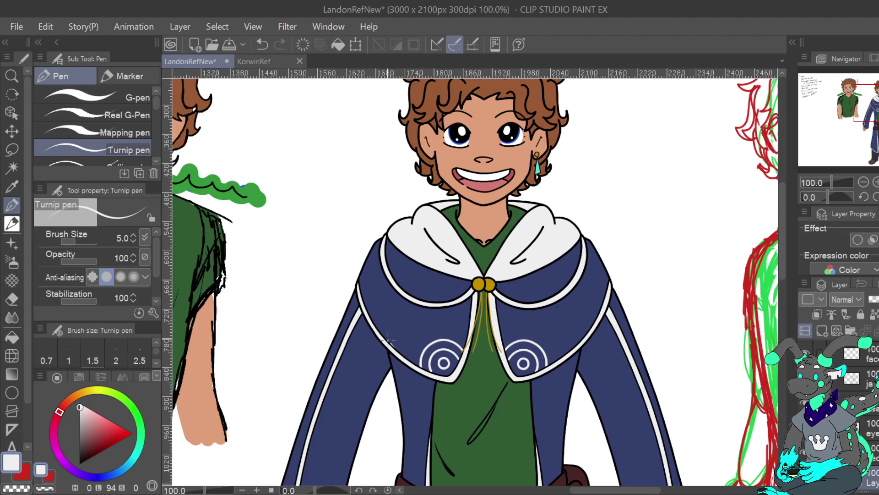
pyautogui.moveTo(384, 324); pyautogui.dragTo(382, 338)
pyautogui.moveTo(369, 319)
pyautogui.mouseDown()
pyautogui.moveTo(371, 283)
pyautogui.moveTo(364, 284)
pyautogui.moveTo(373, 278)
pyautogui.moveTo(369, 256)
pyautogui.mouseUp()
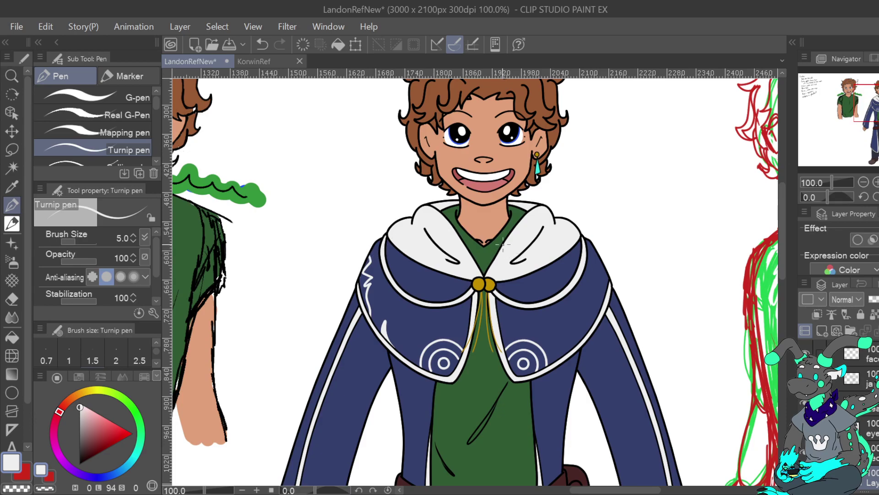
pyautogui.click(257, 44)
pyautogui.click(256, 43)
# Check the cape patterns in KorwinRef and draw off-white arcs and a curly motif along the left cape panel's outer edge.
pyautogui.click(288, 59)
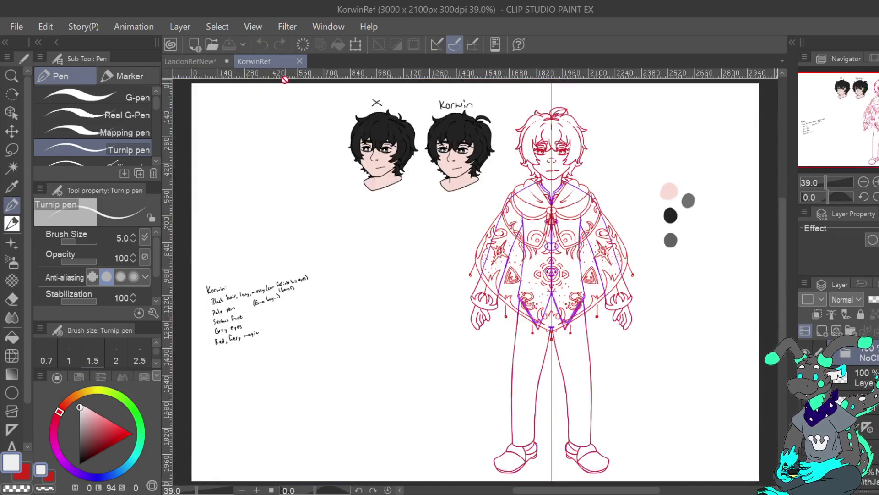
pyautogui.click(210, 61)
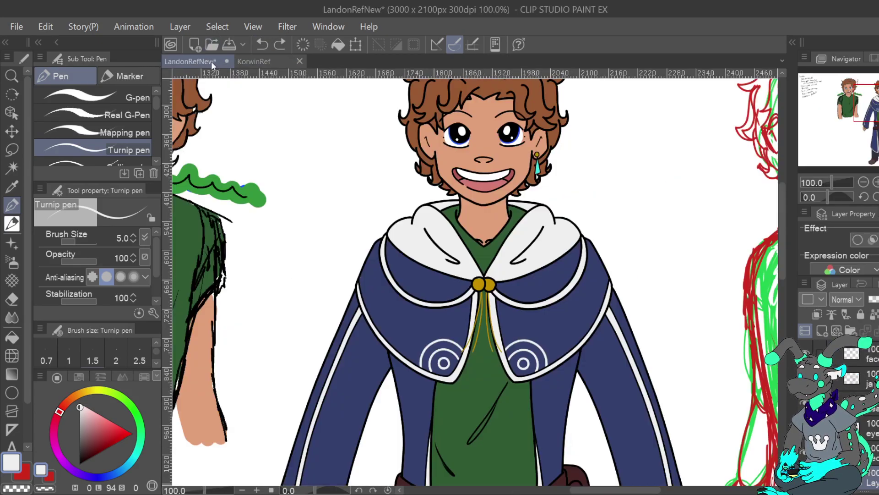
pyautogui.moveTo(383, 329)
pyautogui.mouseDown()
pyautogui.moveTo(373, 324)
pyautogui.moveTo(373, 303)
pyautogui.moveTo(362, 303)
pyautogui.mouseUp()
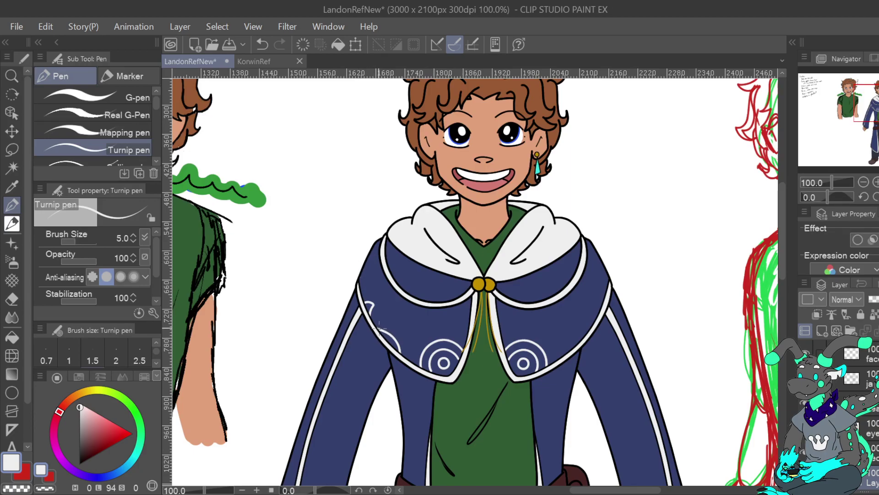
pyautogui.moveTo(377, 327); pyautogui.dragTo(401, 347)
pyautogui.moveTo(360, 280); pyautogui.dragTo(371, 278)
pyautogui.hotkey('ctrl', 'z')
pyautogui.moveTo(376, 284); pyautogui.dragTo(369, 267)
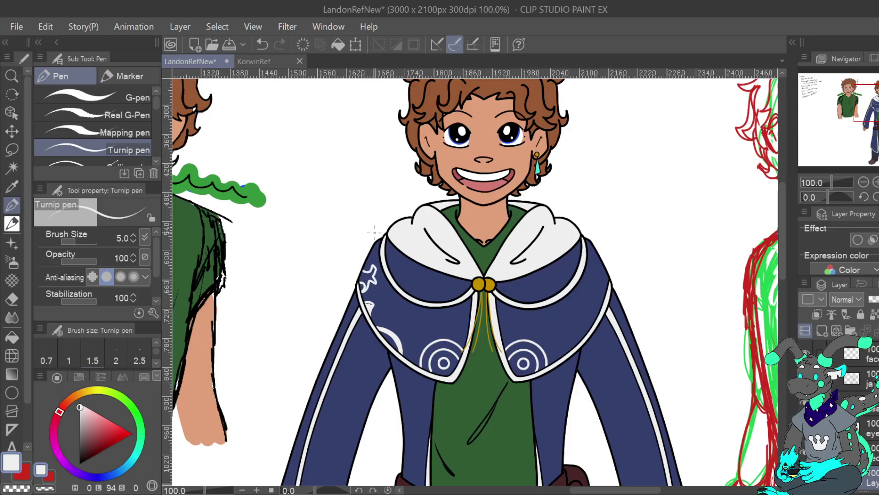
# Replace the curly motif near the left shoulder of the cape with a swirl based on the KorwinRef patterns.
pyautogui.hotkey('ctrl', 'z')
pyautogui.moveTo(380, 263); pyautogui.dragTo(374, 268)
pyautogui.moveTo(369, 277); pyautogui.dragTo(376, 279)
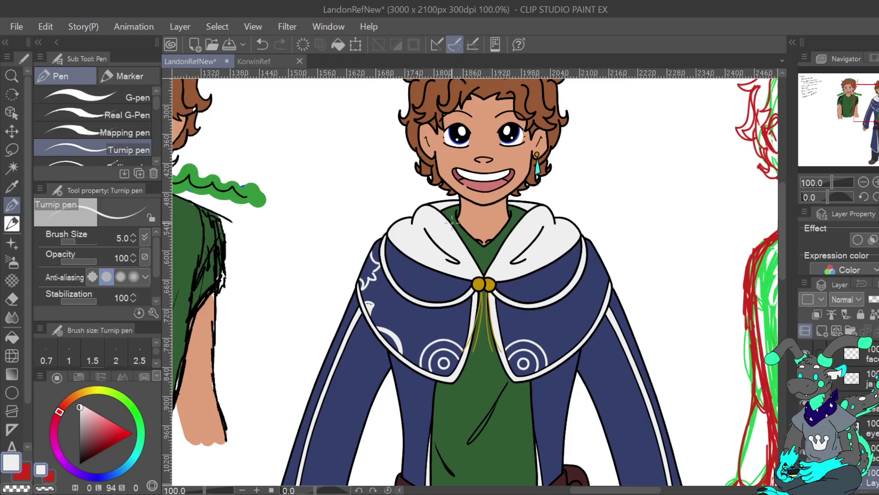
pyautogui.click(278, 61)
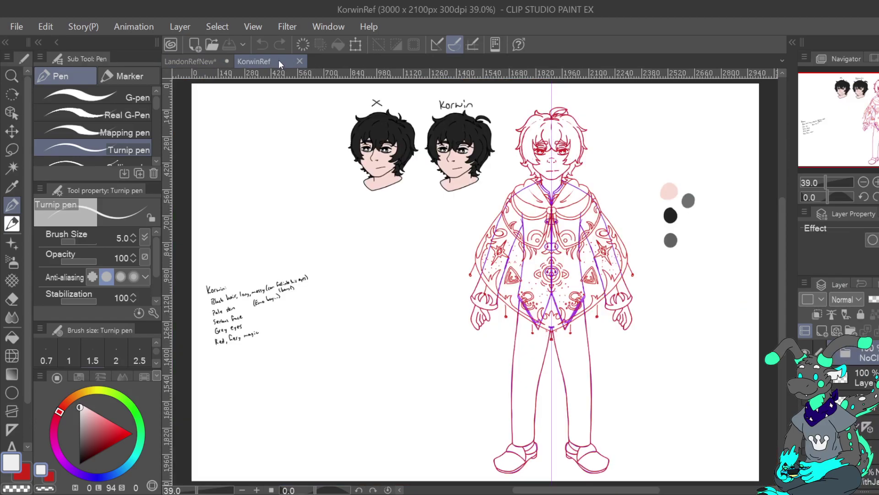
pyautogui.click(193, 62)
pyautogui.click(256, 45)
pyautogui.click(255, 44)
pyautogui.moveTo(377, 268)
pyautogui.mouseDown()
pyautogui.moveTo(366, 276)
pyautogui.moveTo(373, 281)
pyautogui.moveTo(358, 278)
pyautogui.mouseUp()
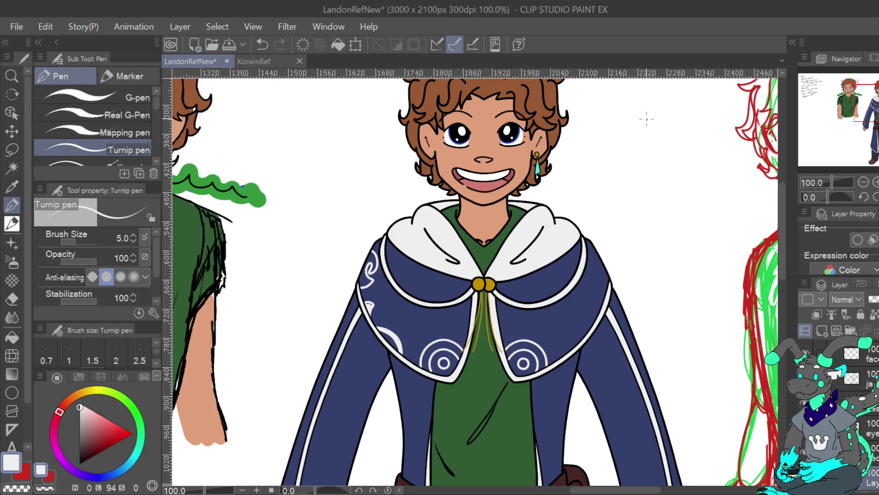
# Undo all the freehand Turnip pen motifs on the left cape panel.
pyautogui.click(261, 43)
pyautogui.click(260, 43)
pyautogui.click(260, 43)
pyautogui.click(260, 44)
pyautogui.click(260, 44)
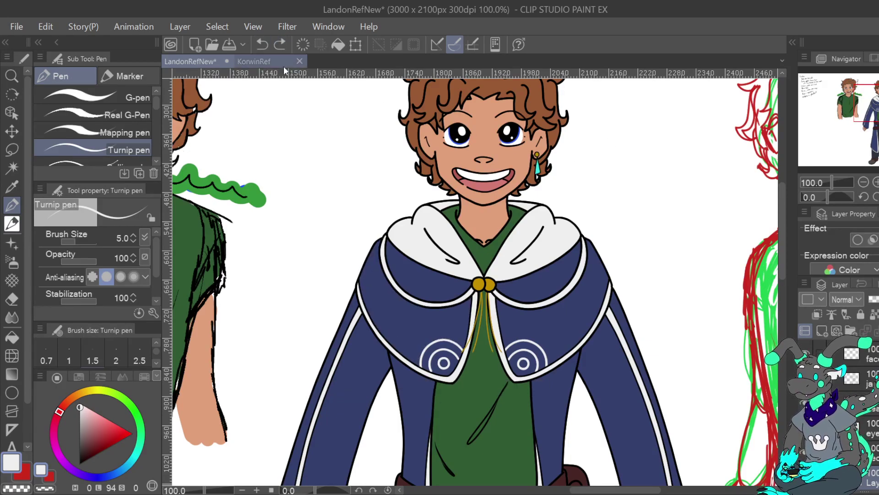
# View the whole sheet, choose the Spots brush and set its size to 261.4.
pyautogui.hotkey('ctrl', '0')
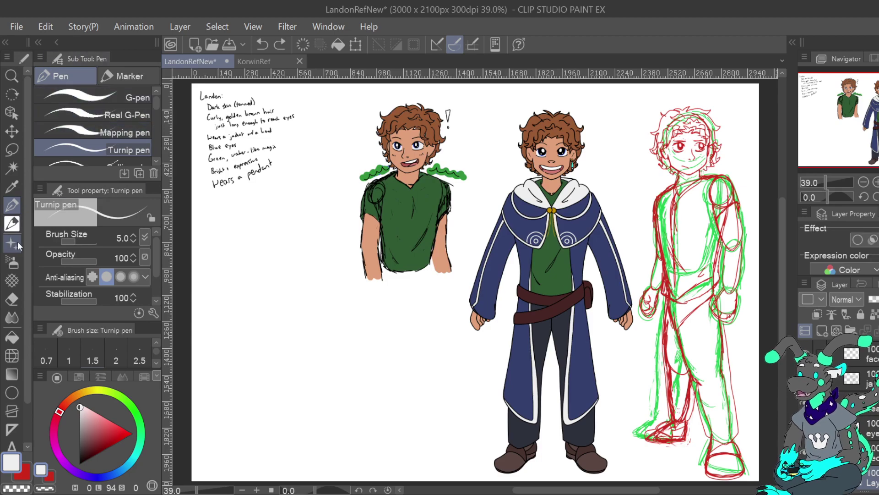
pyautogui.press('b')
pyautogui.moveTo(157, 139)
pyautogui.mouseDown()
pyautogui.moveTo(157, 147)
pyautogui.moveTo(156, 137)
pyautogui.mouseUp()
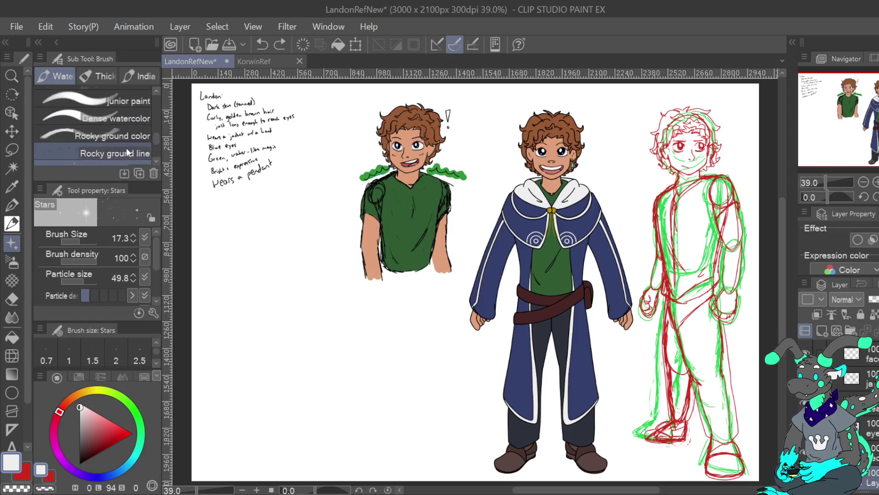
pyautogui.click(13, 210)
pyautogui.moveTo(157, 103); pyautogui.dragTo(160, 141)
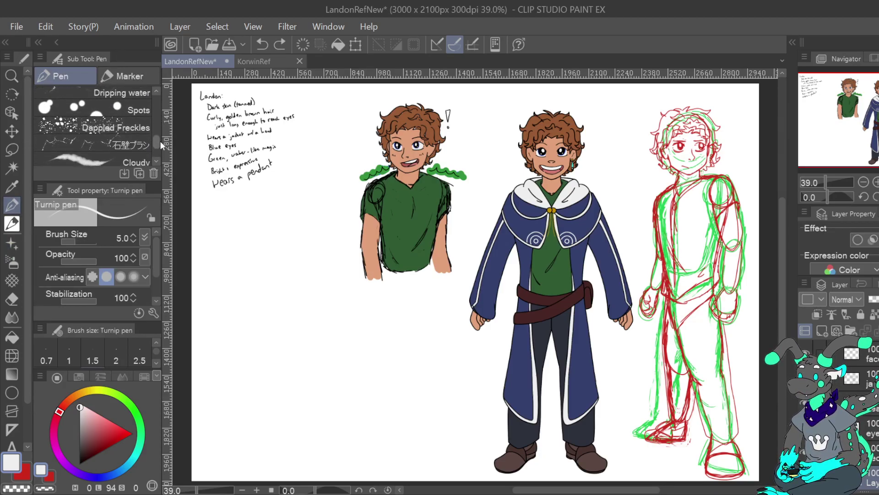
pyautogui.click(120, 111)
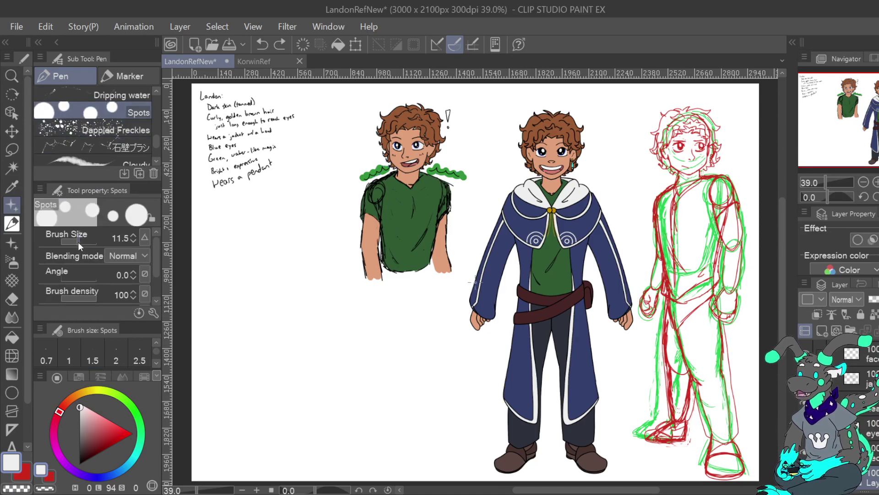
pyautogui.moveTo(79, 241)
pyautogui.mouseDown()
pyautogui.moveTo(72, 242)
pyautogui.moveTo(91, 243)
pyautogui.mouseUp()
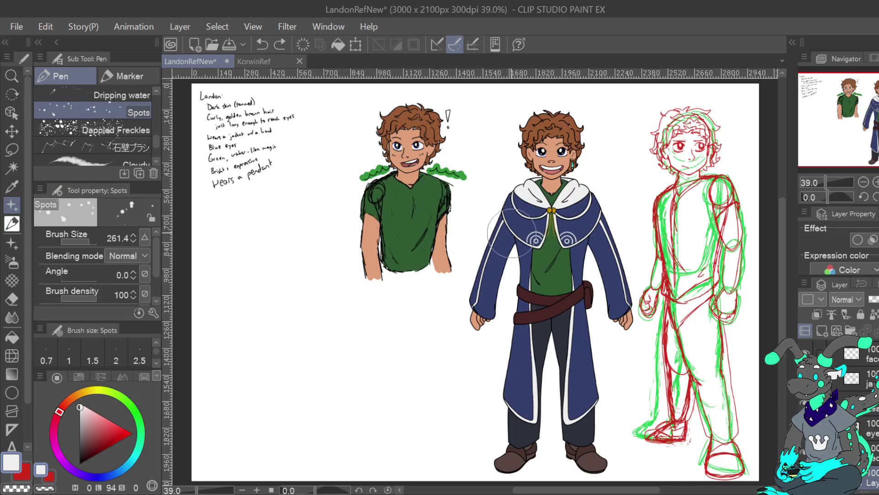
# Scatter off-white spots over the caped character's outfit with the Spots brush.
pyautogui.hotkey('ctrl', '+')
pyautogui.hotkey('ctrl', '+')
pyautogui.hotkey('ctrl', '+')
pyautogui.moveTo(666, 130); pyautogui.dragTo(540, 175)
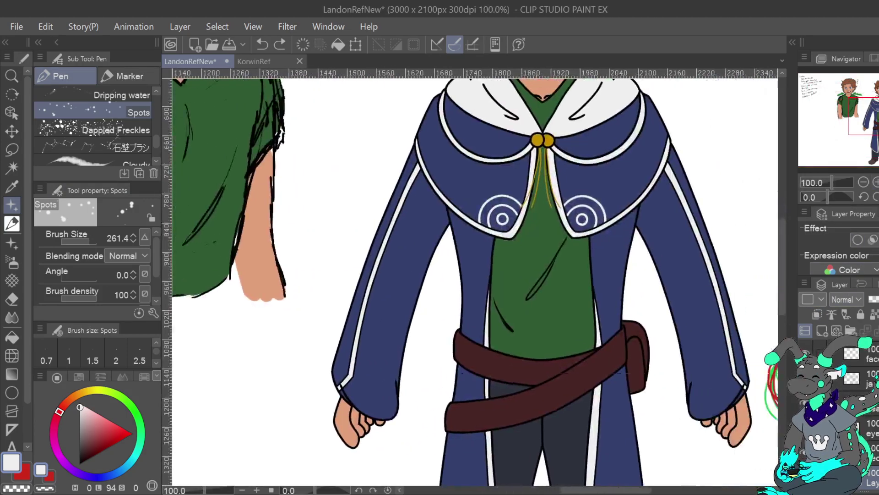
pyautogui.moveTo(474, 167)
pyautogui.mouseDown()
pyautogui.moveTo(490, 238)
pyautogui.moveTo(515, 263)
pyautogui.moveTo(622, 212)
pyautogui.moveTo(633, 281)
pyautogui.moveTo(582, 407)
pyautogui.moveTo(520, 463)
pyautogui.moveTo(494, 402)
pyautogui.moveTo(558, 352)
pyautogui.mouseUp()
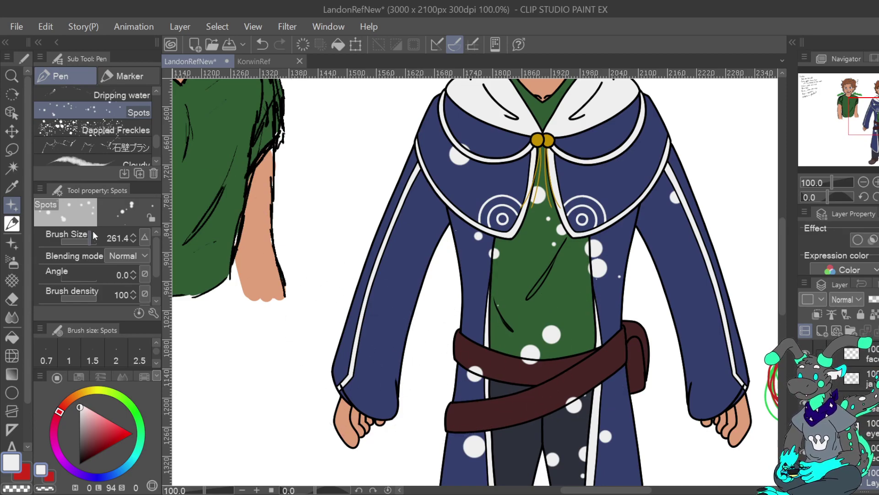
# Undo the scattered spots, try the Spots brush over the outfit at size 886.2, and undo that too.
pyautogui.moveTo(87, 240); pyautogui.dragTo(93, 240)
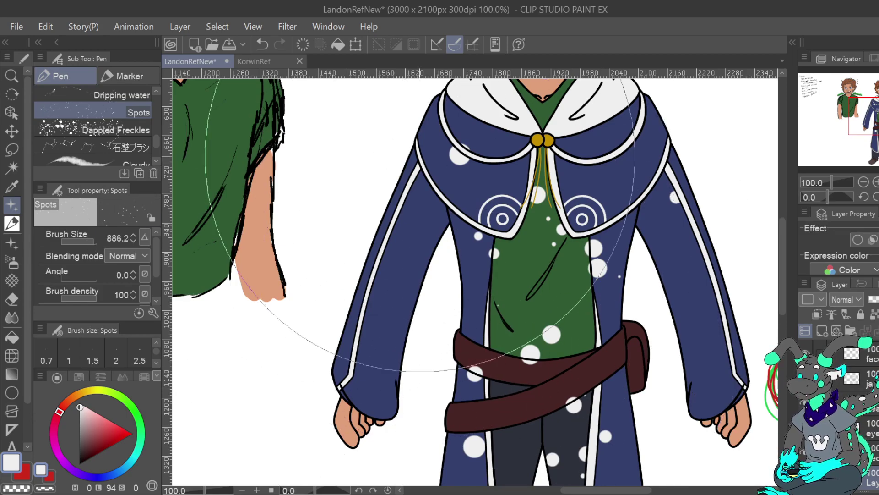
pyautogui.hotkey('ctrl', '0')
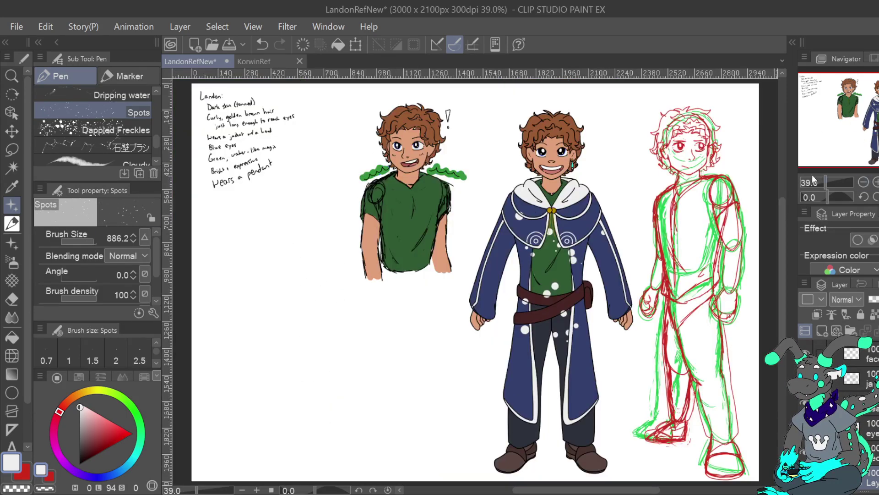
pyautogui.click(262, 44)
pyautogui.moveTo(546, 231)
pyautogui.mouseDown()
pyautogui.moveTo(548, 386)
pyautogui.moveTo(568, 343)
pyautogui.moveTo(527, 219)
pyautogui.moveTo(556, 197)
pyautogui.mouseUp()
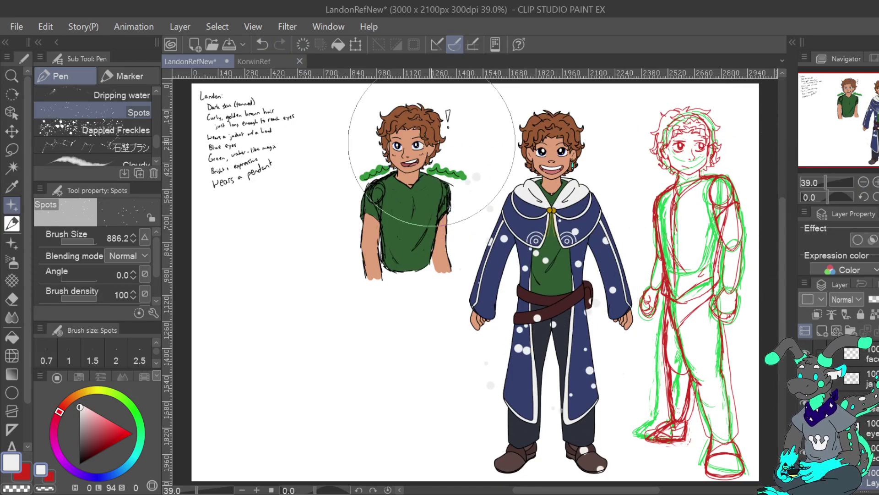
pyautogui.click(262, 45)
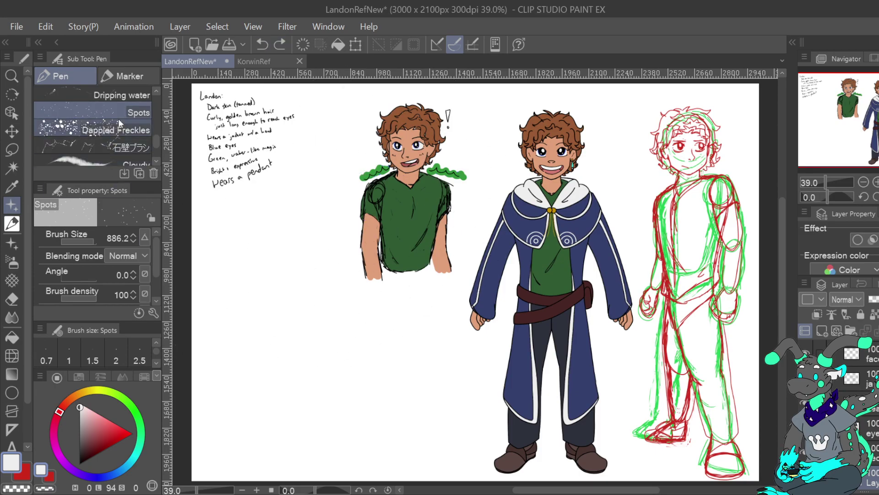
# Try scattering Dappled Freckles at size 392.7 over the caped character's outfit, and undo it.
pyautogui.click(121, 129)
pyautogui.click(90, 240)
pyautogui.moveTo(90, 240); pyautogui.dragTo(91, 240)
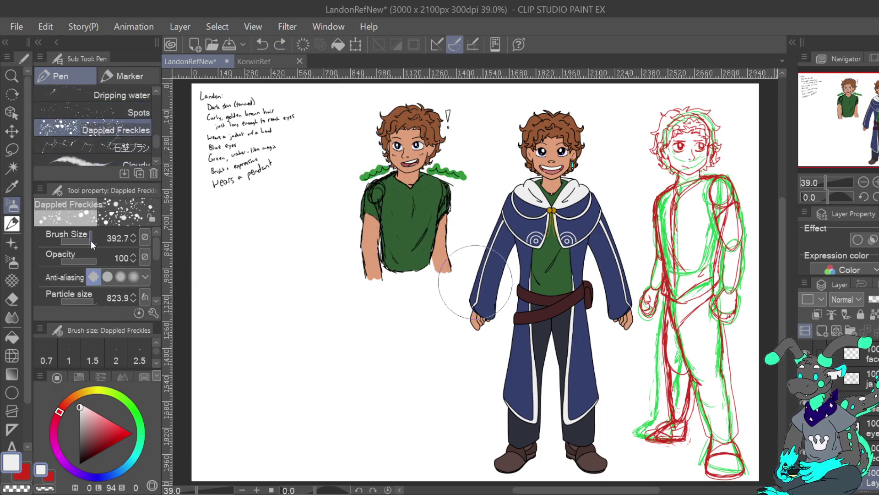
pyautogui.moveTo(521, 214)
pyautogui.mouseDown()
pyautogui.moveTo(530, 234)
pyautogui.moveTo(570, 254)
pyautogui.moveTo(586, 293)
pyautogui.moveTo(564, 354)
pyautogui.moveTo(529, 392)
pyautogui.moveTo(609, 282)
pyautogui.mouseUp()
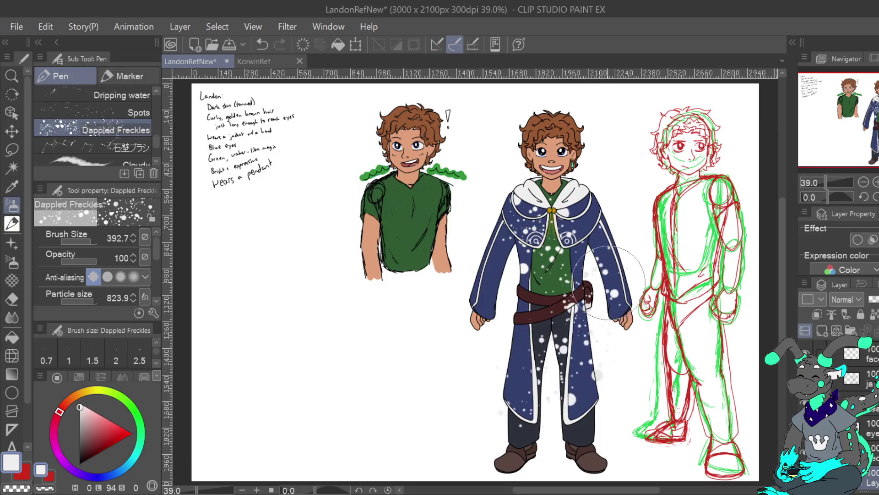
pyautogui.click(264, 44)
# Try Dappled Freckles at size 101.1 on the left side of the cape, and undo it.
pyautogui.moveTo(78, 245); pyautogui.dragTo(86, 239)
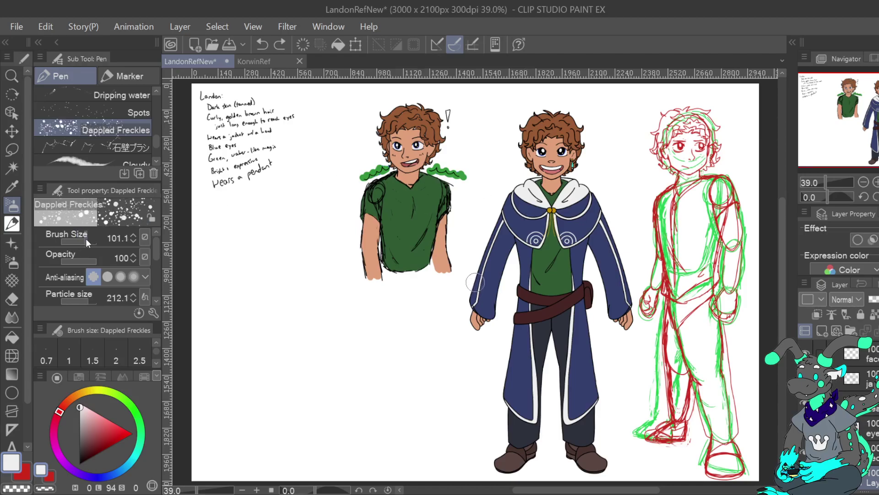
pyautogui.moveTo(510, 197)
pyautogui.mouseDown()
pyautogui.moveTo(529, 229)
pyautogui.moveTo(549, 233)
pyautogui.moveTo(554, 216)
pyautogui.moveTo(524, 203)
pyautogui.mouseUp()
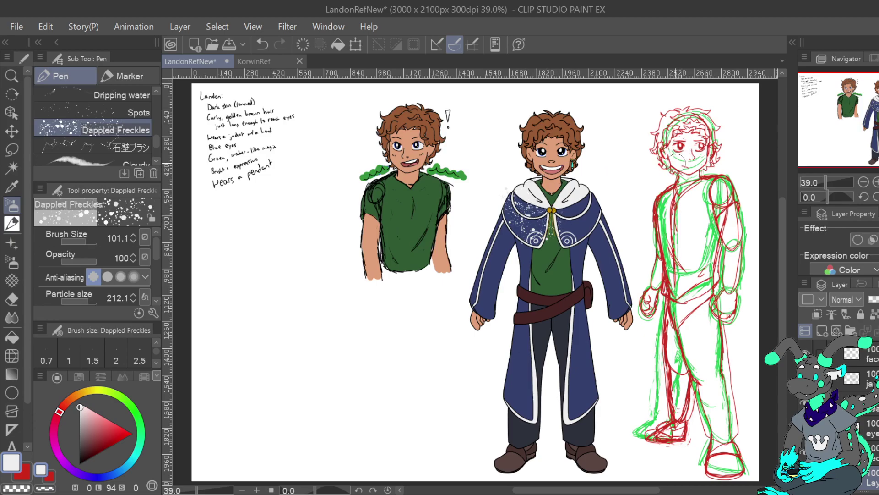
pyautogui.click(262, 44)
# Auto-select the blue area of the left lower cape panel, referring to all layers, and view it at 100%.
pyautogui.click(12, 167)
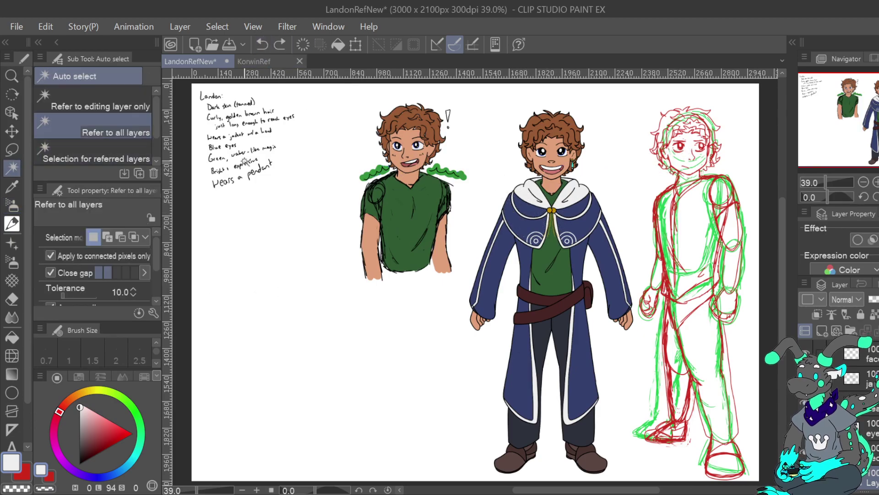
pyautogui.click(533, 212)
pyautogui.click(876, 182)
pyautogui.click(876, 182)
pyautogui.click(876, 182)
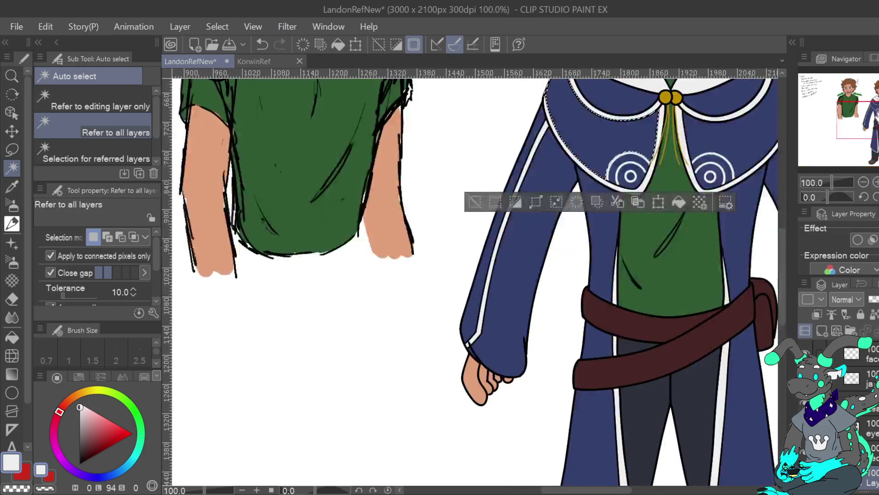
pyautogui.moveTo(645, 113); pyautogui.dragTo(482, 267)
# Try off-white Dappled Freckles at size 228.2 across the selected cape panel.
pyautogui.click(11, 205)
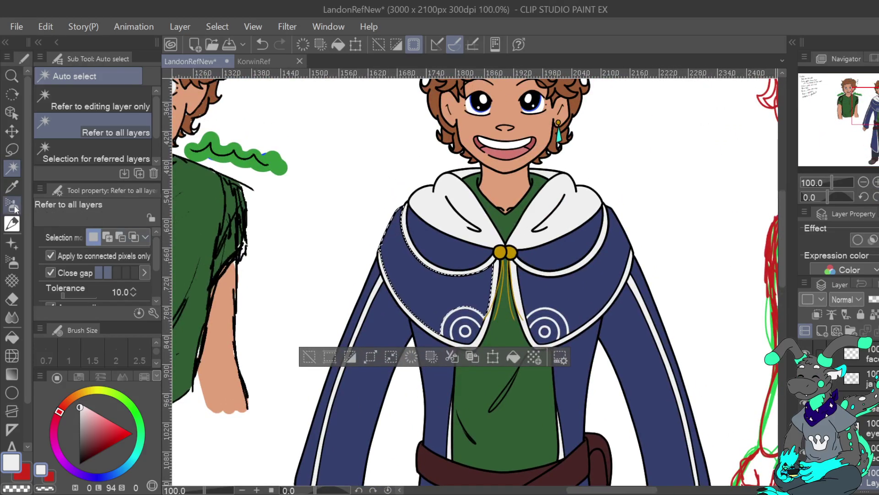
pyautogui.moveTo(94, 240); pyautogui.dragTo(89, 240)
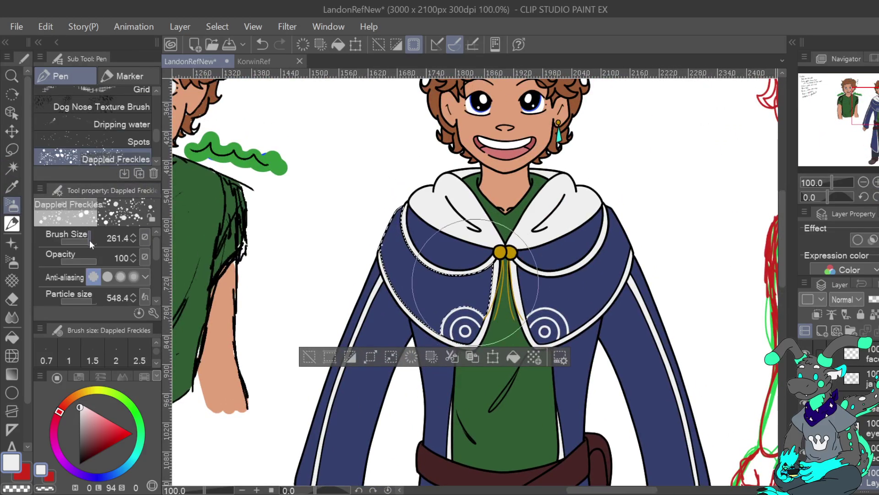
pyautogui.moveTo(405, 233); pyautogui.dragTo(467, 293)
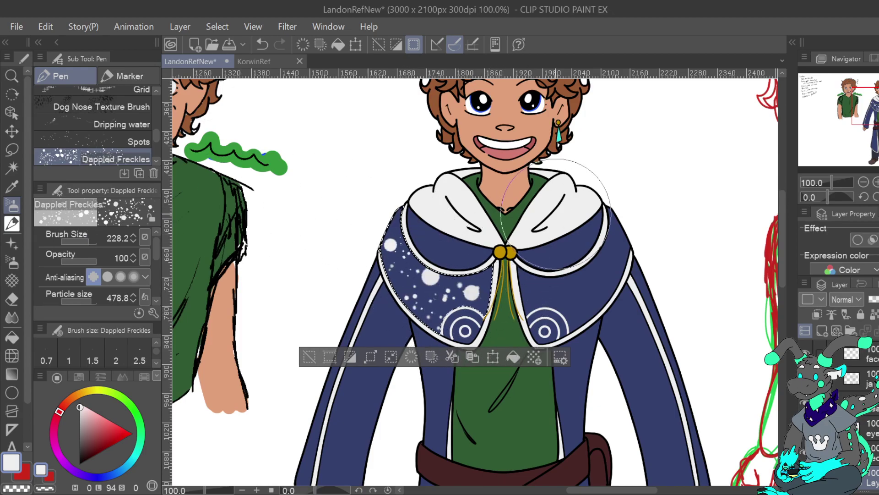
# Try denser Dappled Freckles at size 51.3 across the selected cape panel, and undo them.
pyautogui.moveTo(81, 241); pyautogui.dragTo(83, 240)
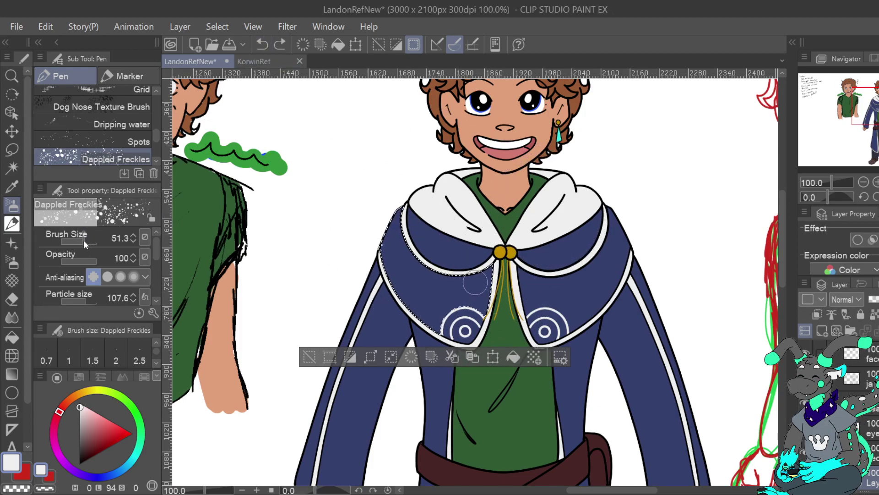
pyautogui.moveTo(395, 297); pyautogui.dragTo(414, 333)
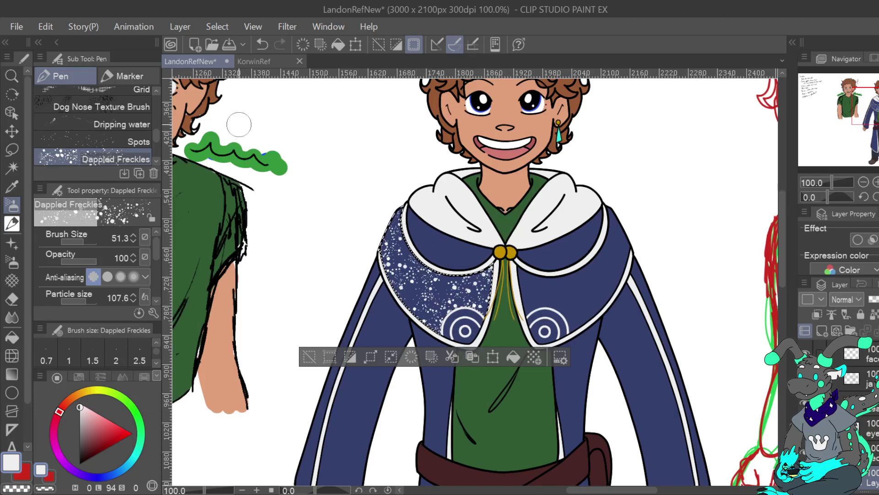
pyautogui.click(262, 45)
# Try off-white Dappled Freckles at size 151.9 and particle size 58.8 on the selected cape panel, and undo the stroke.
pyautogui.moveTo(87, 304); pyautogui.dragTo(82, 301)
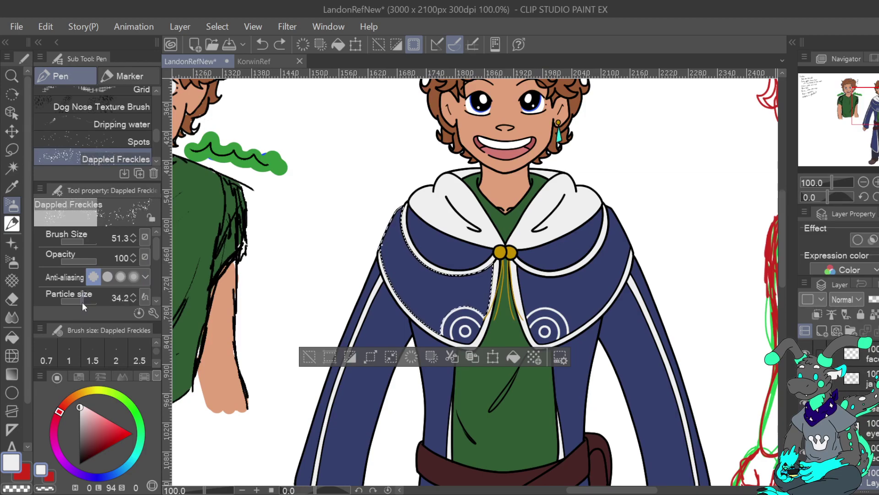
pyautogui.moveTo(84, 244); pyautogui.dragTo(87, 242)
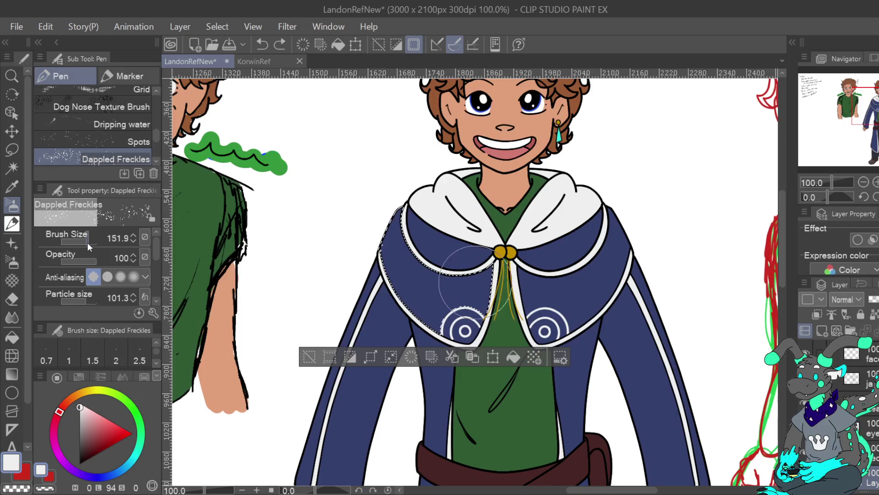
pyautogui.moveTo(84, 301); pyautogui.dragTo(84, 302)
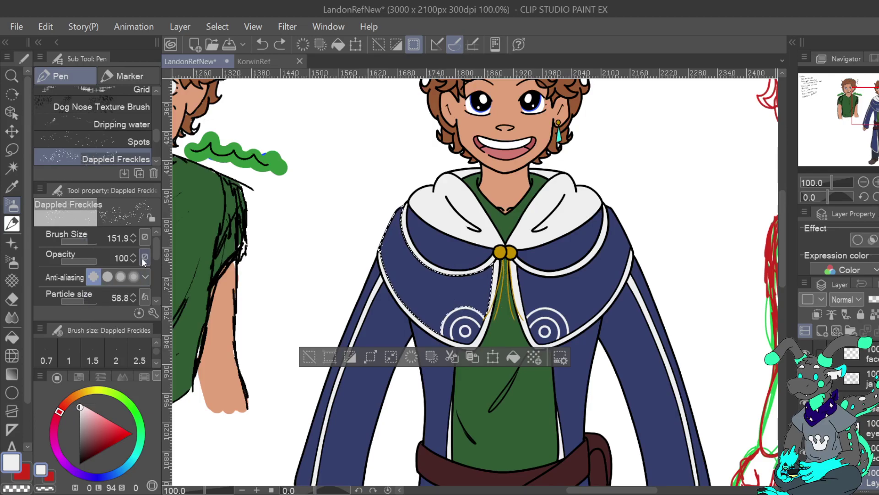
pyautogui.moveTo(406, 219)
pyautogui.mouseDown()
pyautogui.moveTo(407, 263)
pyautogui.moveTo(439, 308)
pyautogui.moveTo(472, 268)
pyautogui.mouseUp()
pyautogui.click(262, 44)
# Try Dappled Freckles at particle size 132.6 across the selected cape panel, and undo it.
pyautogui.moveTo(89, 301); pyautogui.dragTo(87, 301)
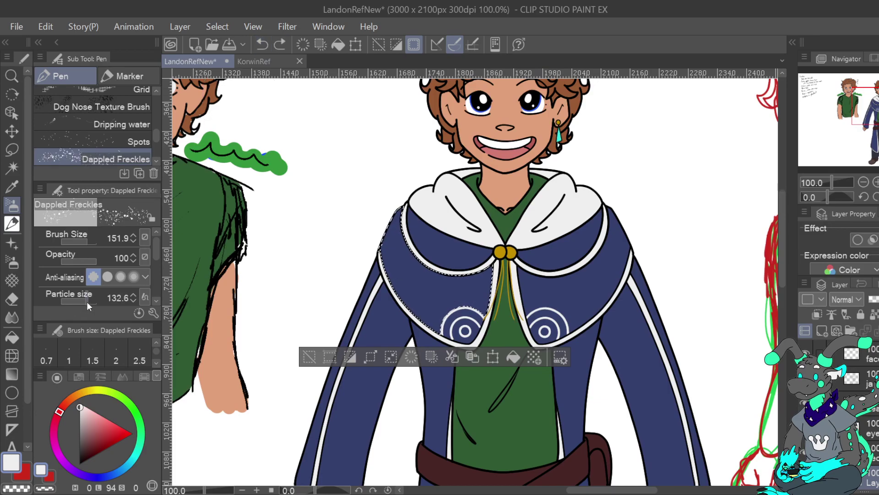
pyautogui.moveTo(402, 220)
pyautogui.mouseDown()
pyautogui.moveTo(420, 293)
pyautogui.moveTo(463, 324)
pyautogui.moveTo(434, 273)
pyautogui.mouseUp()
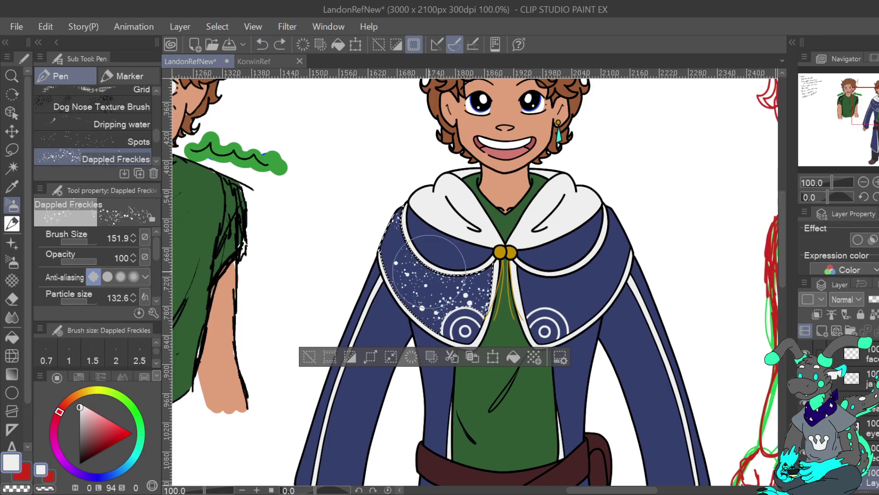
pyautogui.click(262, 44)
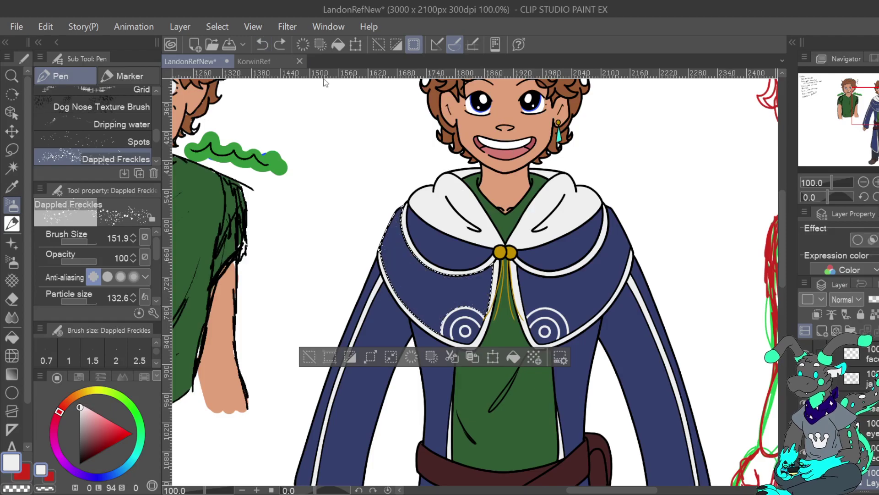
# Try several Dappled Freckles patterns at particle size 199.3 across the selected cape panel, undoing each one.
pyautogui.click(89, 301)
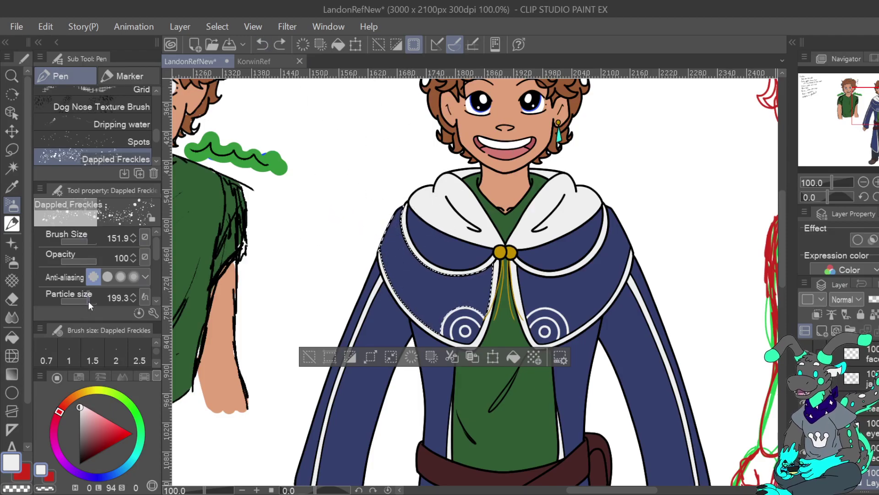
pyautogui.moveTo(399, 220)
pyautogui.mouseDown()
pyautogui.moveTo(412, 278)
pyautogui.moveTo(464, 327)
pyautogui.moveTo(498, 297)
pyautogui.moveTo(445, 286)
pyautogui.moveTo(382, 238)
pyautogui.mouseUp()
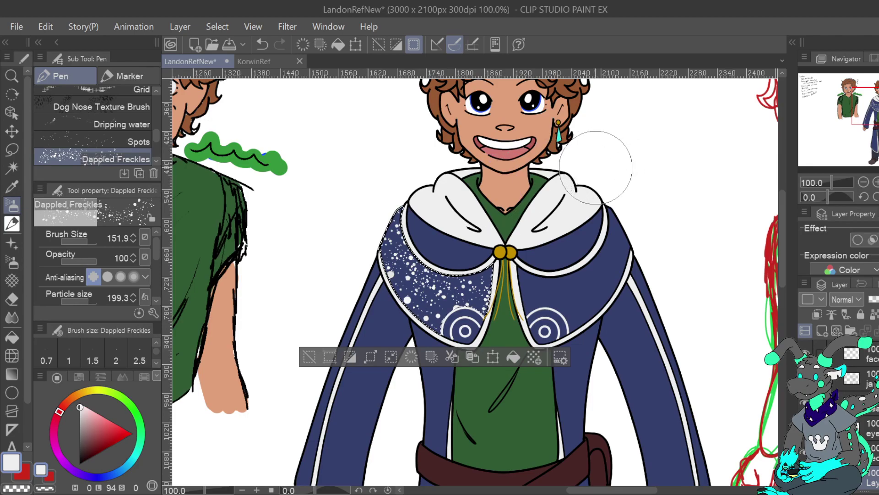
pyautogui.hotkey('ctrl', 'z')
pyautogui.hotkey('ctrl', 'y')
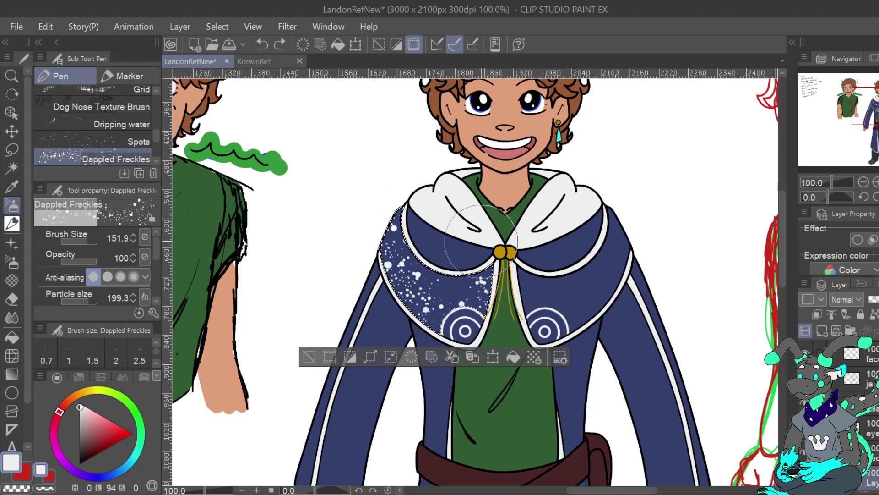
pyautogui.hotkey('ctrl', 'z')
pyautogui.moveTo(383, 226); pyautogui.dragTo(446, 300)
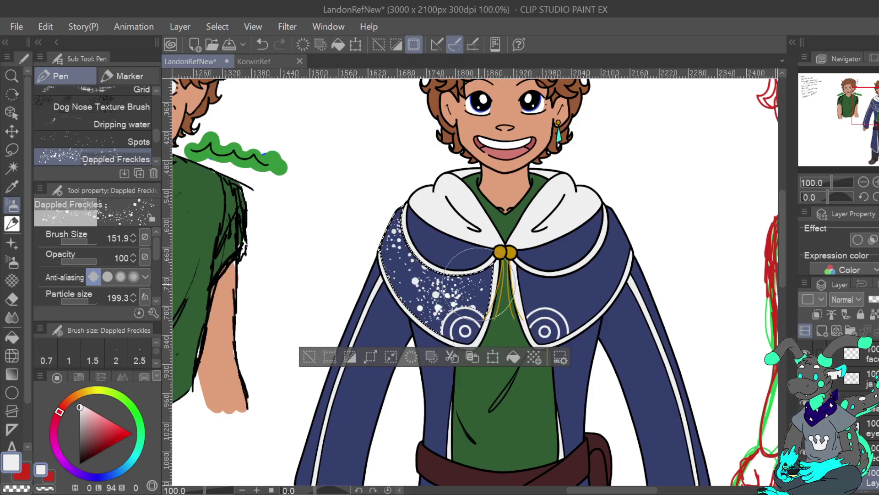
pyautogui.click(262, 45)
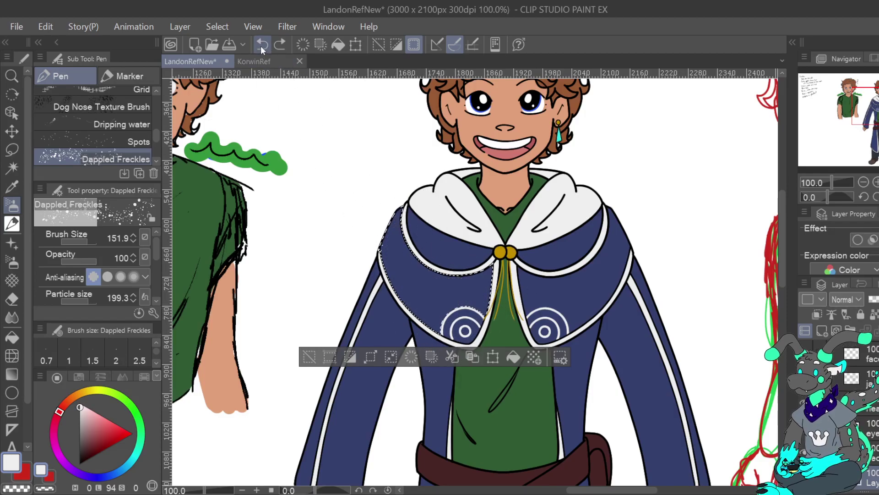
pyautogui.moveTo(401, 286); pyautogui.dragTo(458, 293)
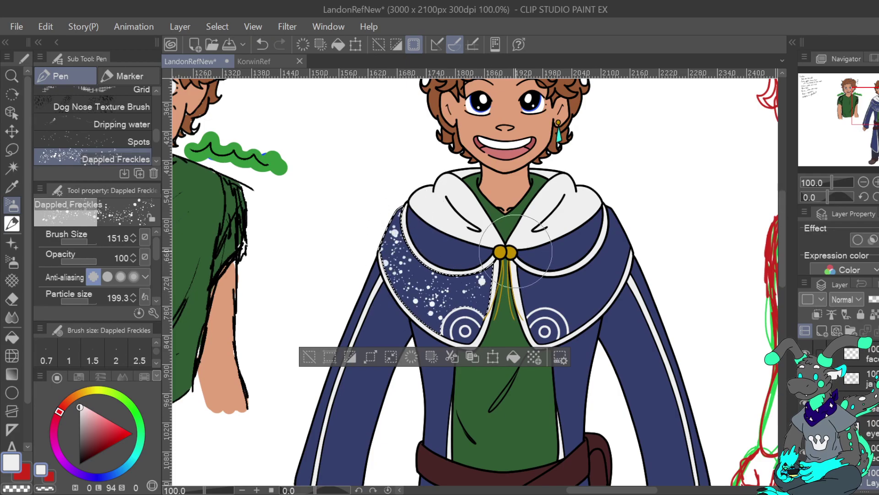
pyautogui.click(263, 46)
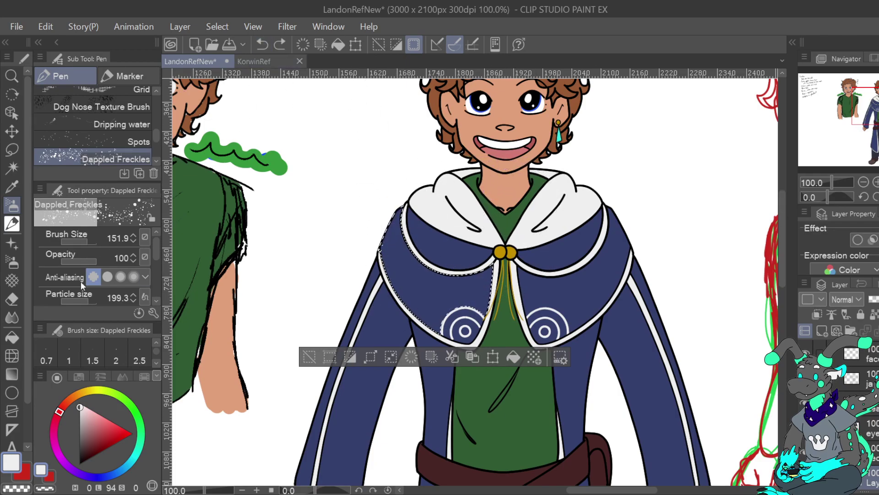
# Try dense Dappled Freckles with the particle size reduced to 132.6 on the cape panel, and undo them.
pyautogui.moveTo(87, 301); pyautogui.dragTo(87, 301)
pyautogui.moveTo(414, 211)
pyautogui.mouseDown()
pyautogui.moveTo(400, 269)
pyautogui.moveTo(440, 318)
pyautogui.moveTo(491, 303)
pyautogui.moveTo(460, 273)
pyautogui.moveTo(395, 245)
pyautogui.mouseUp()
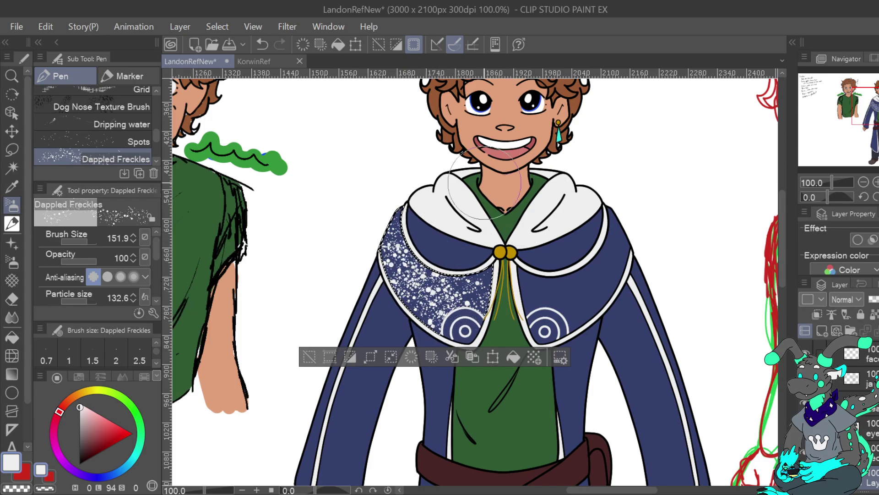
pyautogui.click(262, 45)
pyautogui.click(262, 45)
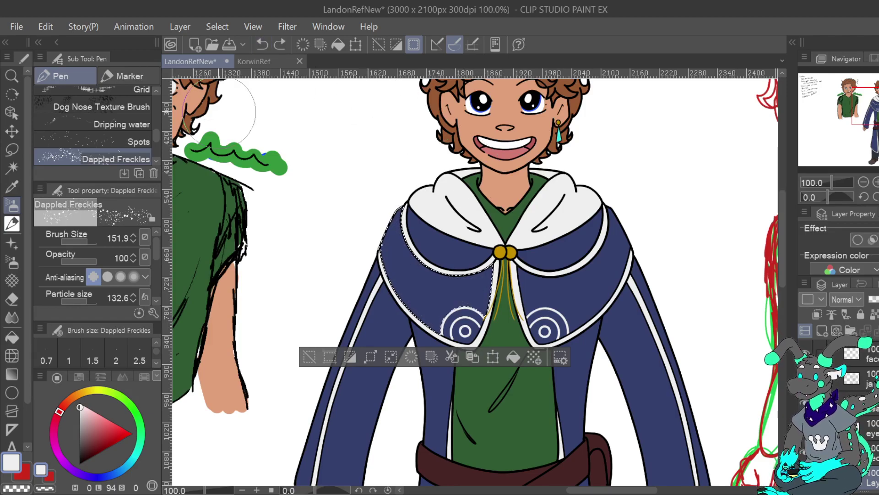
# Try the Dog Nose Texture Brush at size 49.8 across the selected cape panel, and undo the texture.
pyautogui.moveTo(156, 134)
pyautogui.mouseDown()
pyautogui.moveTo(158, 146)
pyautogui.moveTo(155, 120)
pyautogui.moveTo(158, 129)
pyautogui.mouseUp()
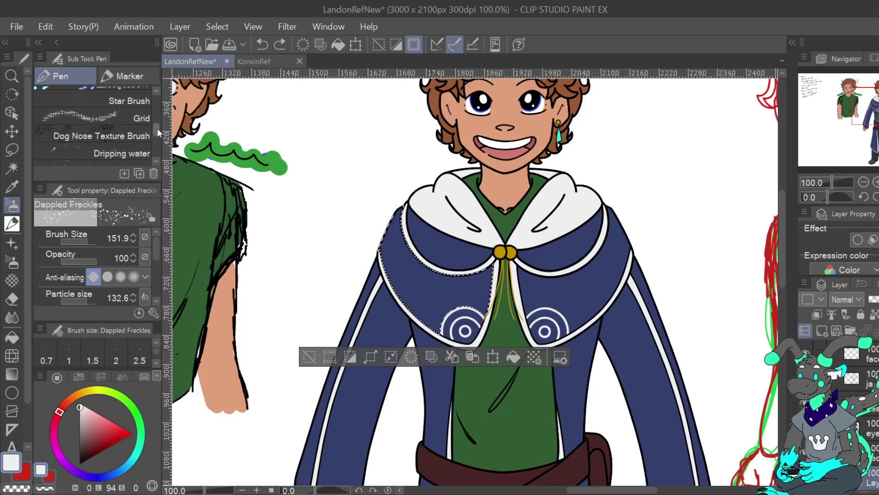
pyautogui.click(142, 130)
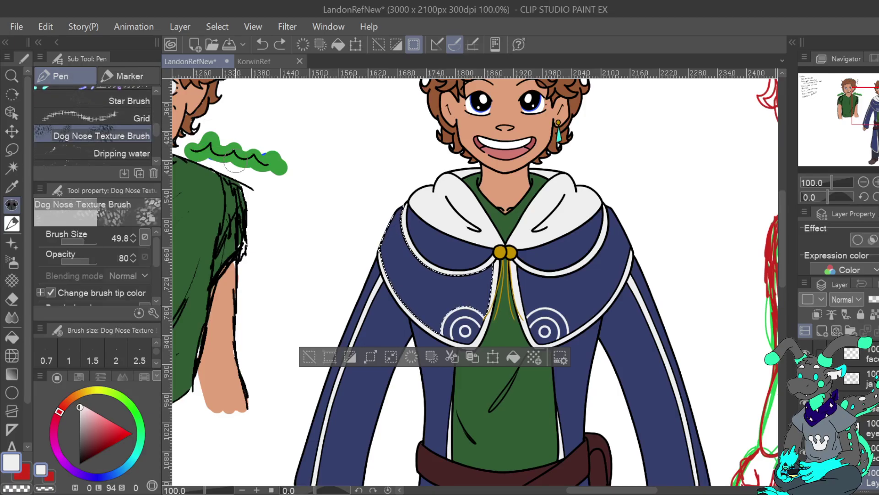
pyautogui.moveTo(391, 250)
pyautogui.mouseDown()
pyautogui.moveTo(410, 303)
pyautogui.moveTo(451, 317)
pyautogui.moveTo(427, 287)
pyautogui.mouseUp()
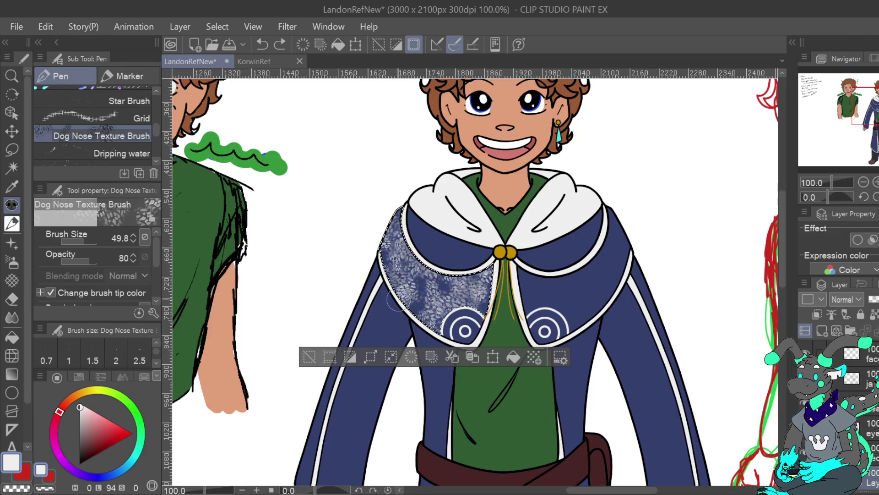
pyautogui.moveTo(397, 239); pyautogui.dragTo(429, 297)
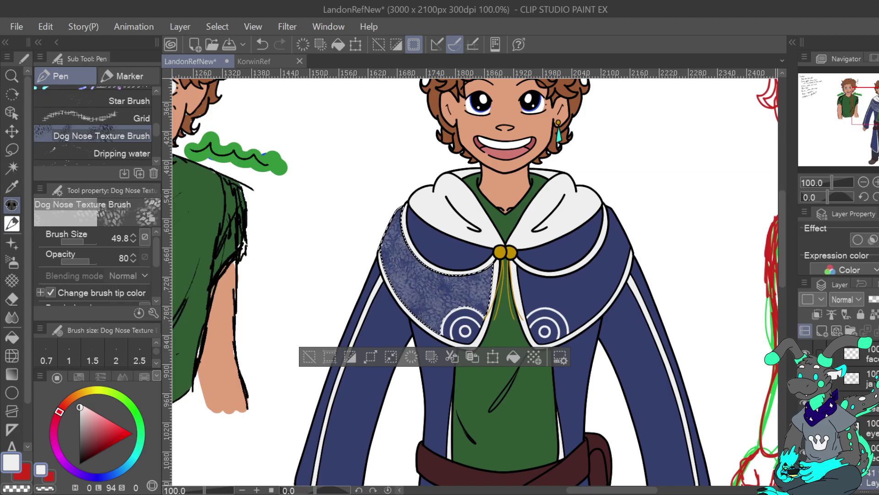
pyautogui.click(262, 45)
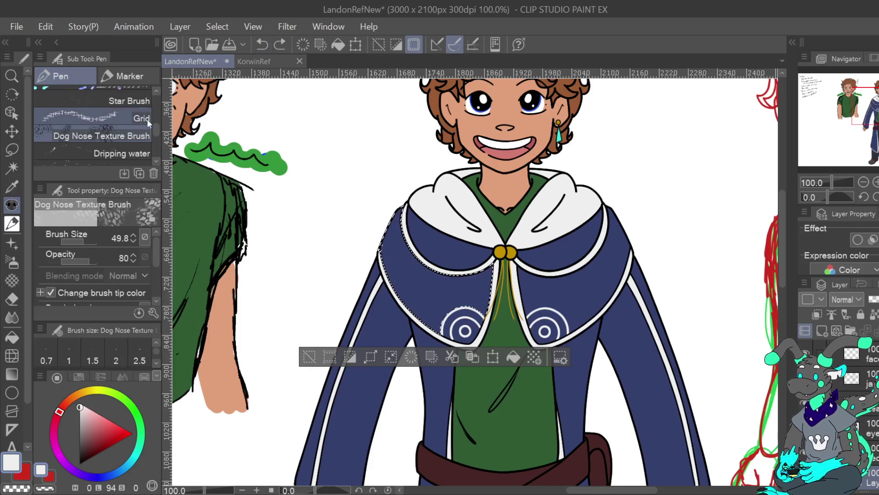
# Try the Grid brush at sizes 51.3 and 19.9 on the selected cape panel, undoing each attempt.
pyautogui.click(105, 118)
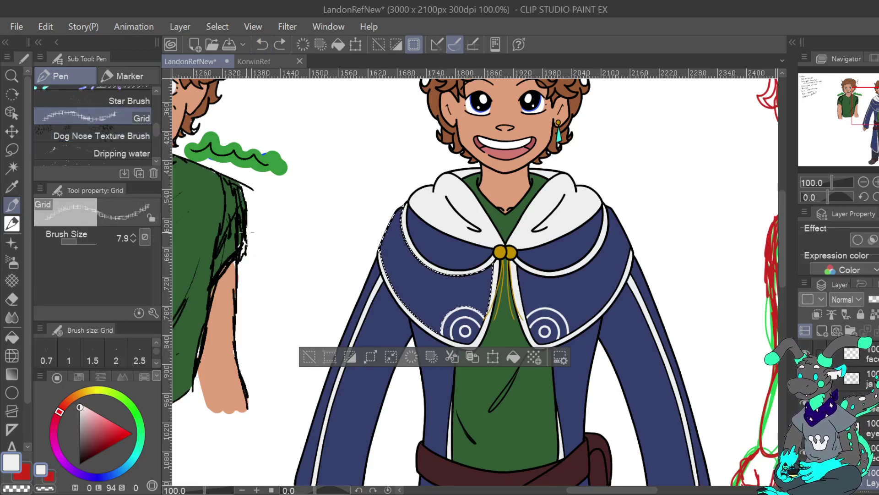
pyautogui.moveTo(80, 238); pyautogui.dragTo(84, 241)
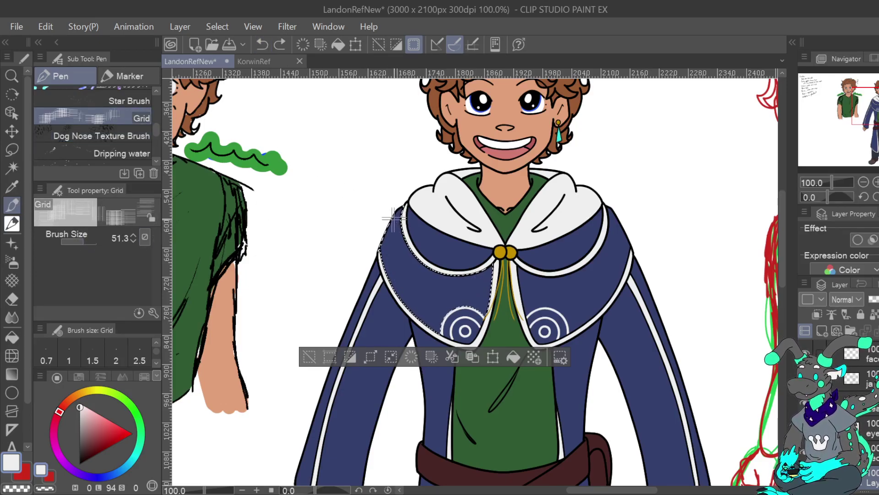
pyautogui.moveTo(394, 236)
pyautogui.mouseDown()
pyautogui.moveTo(419, 287)
pyautogui.moveTo(458, 316)
pyautogui.mouseUp()
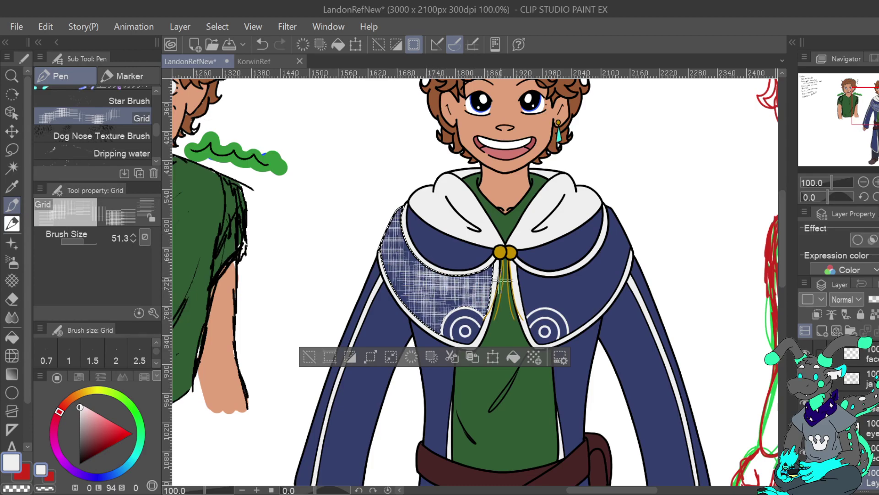
pyautogui.click(262, 44)
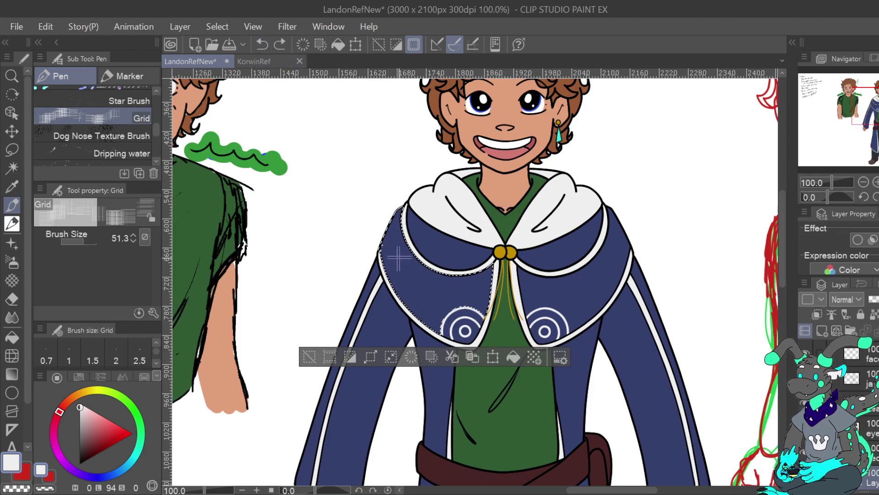
pyautogui.moveTo(453, 302); pyautogui.dragTo(471, 304)
pyautogui.click(262, 44)
pyautogui.moveTo(84, 239); pyautogui.dragTo(79, 240)
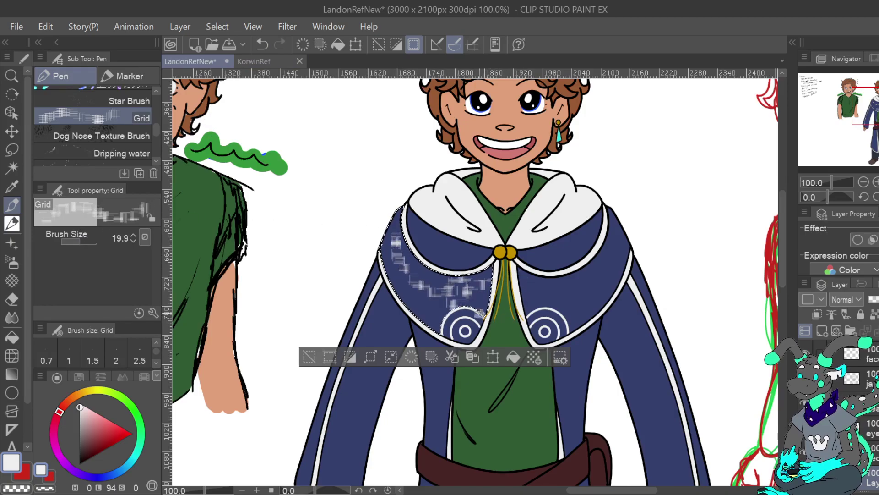
pyautogui.click(257, 45)
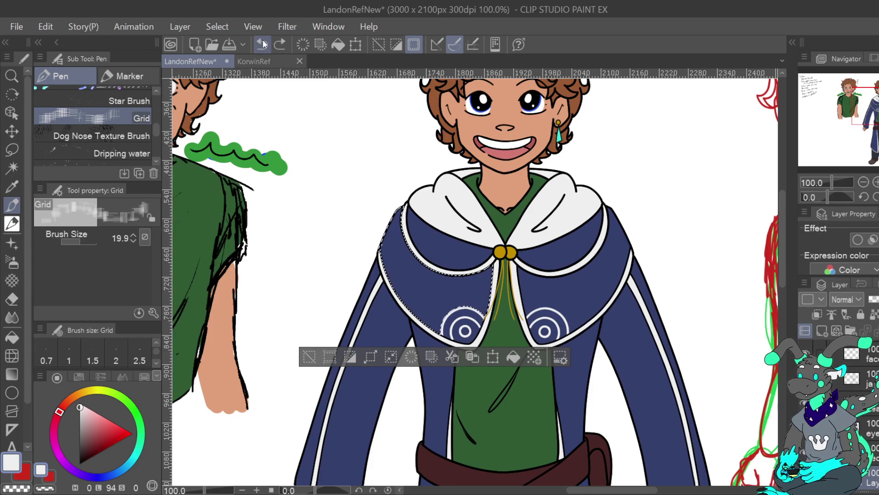
# Try curved strokes with the Rainbow brush at size 20 on the selected cape panel, and undo them.
pyautogui.scroll(5, 153, 117)
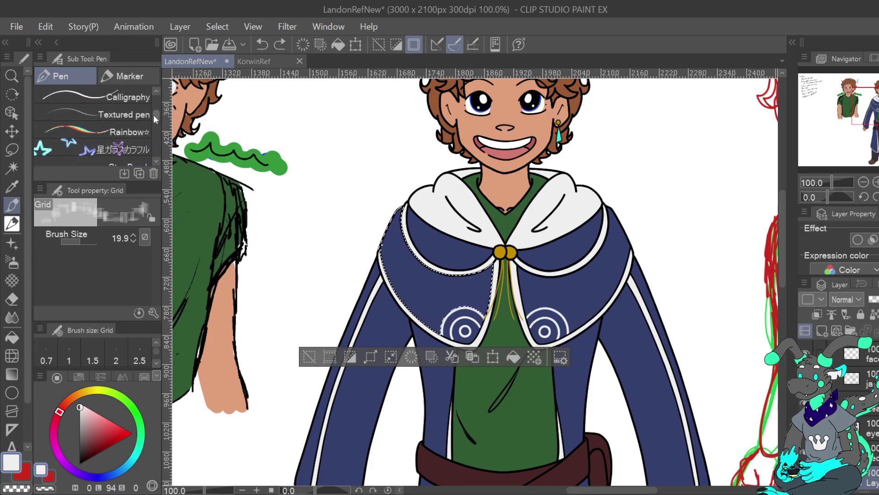
pyautogui.click(98, 138)
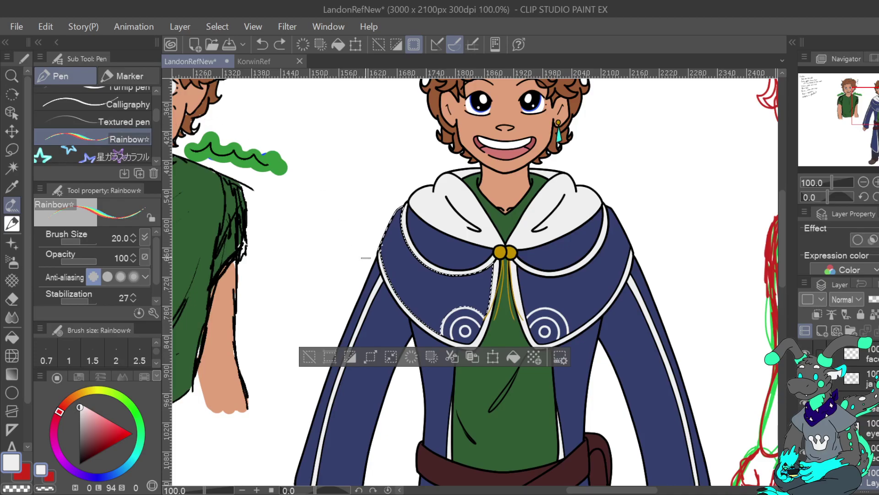
pyautogui.moveTo(394, 229)
pyautogui.mouseDown()
pyautogui.moveTo(395, 251)
pyautogui.moveTo(415, 281)
pyautogui.mouseUp()
pyautogui.moveTo(478, 276)
pyautogui.mouseDown()
pyautogui.moveTo(437, 314)
pyautogui.moveTo(405, 286)
pyautogui.moveTo(418, 227)
pyautogui.mouseUp()
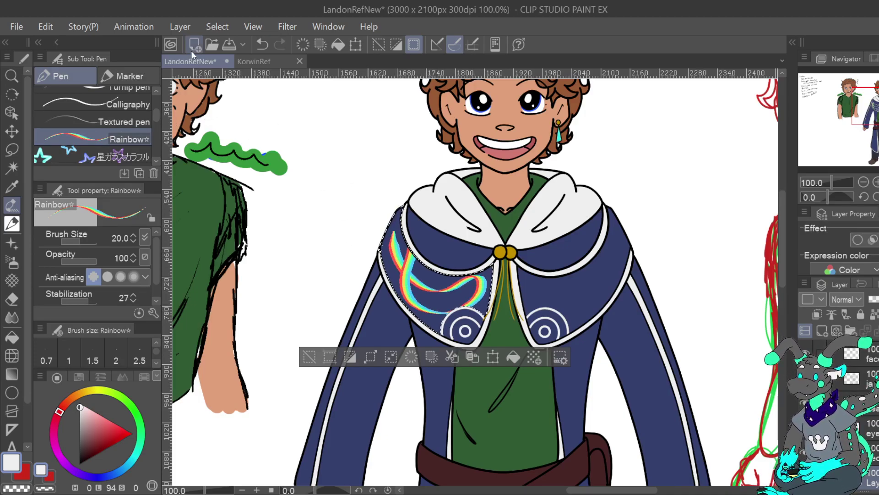
pyautogui.click(263, 45)
pyautogui.click(263, 45)
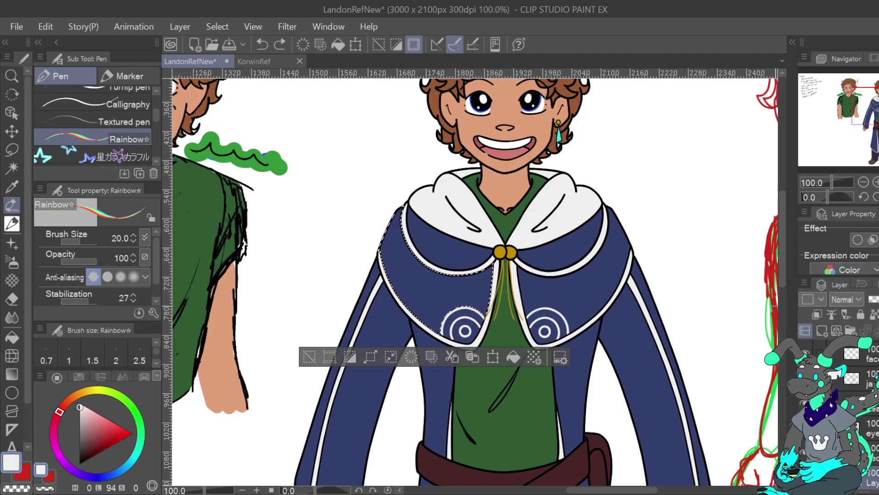
# Clear the cape panel selection and add a layer folder named "frontr" above the existing front folder.
pyautogui.click(311, 356)
pyautogui.hotkey('ctrl', '0')
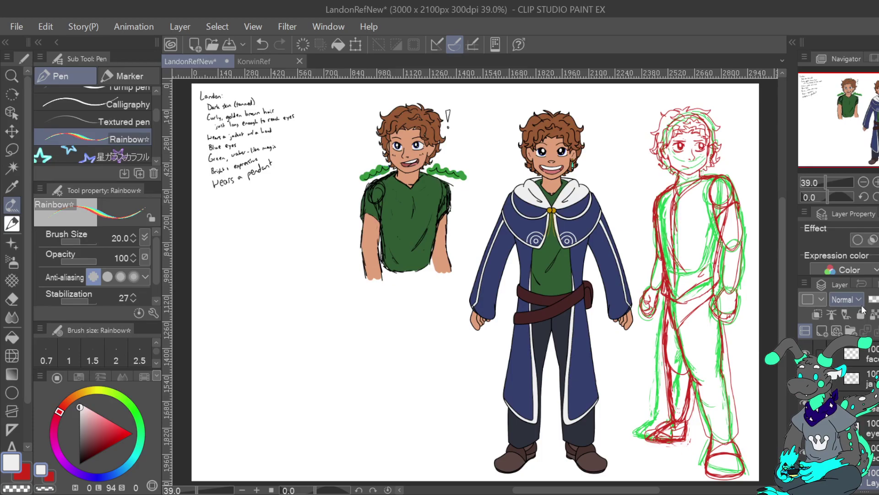
pyautogui.scroll(3, 852, 403)
pyautogui.click(864, 359)
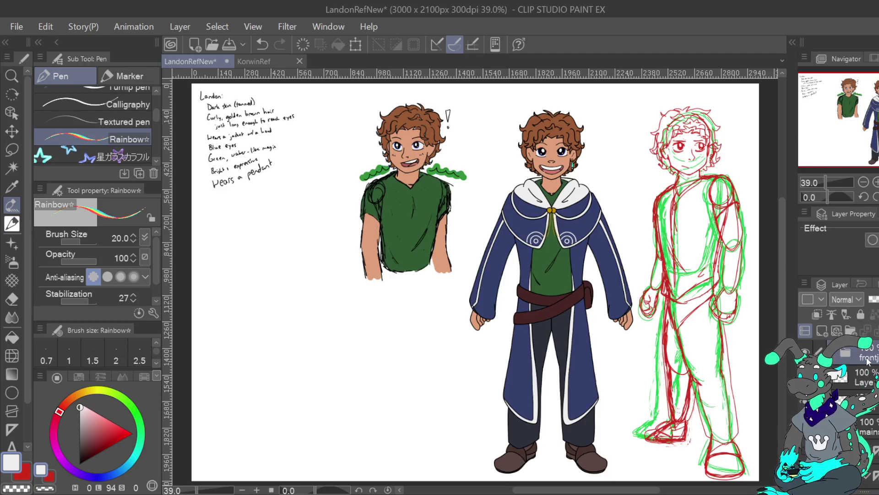
pyautogui.click(851, 331)
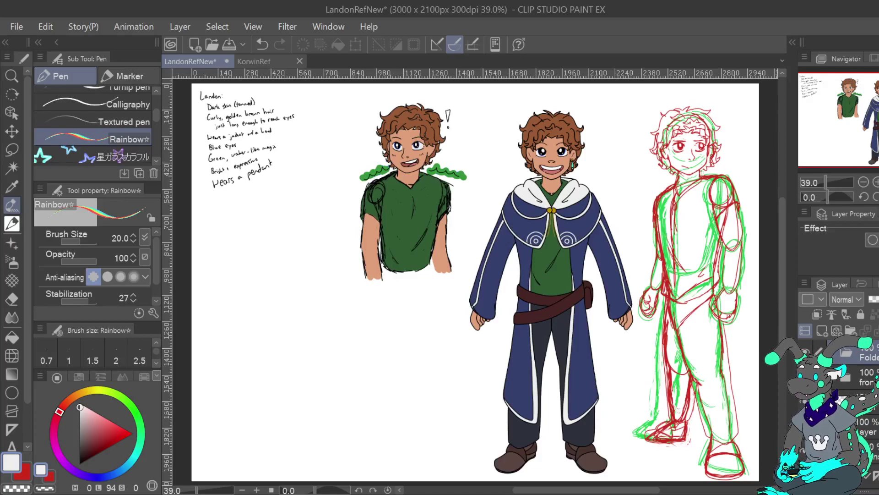
pyautogui.doubleClick(869, 358)
pyautogui.write('frontr')
pyautogui.press('Return')
# Expand the existing front folder to reach its jacket layers.
pyautogui.click(834, 378)
pyautogui.scroll(-1, 848, 380)
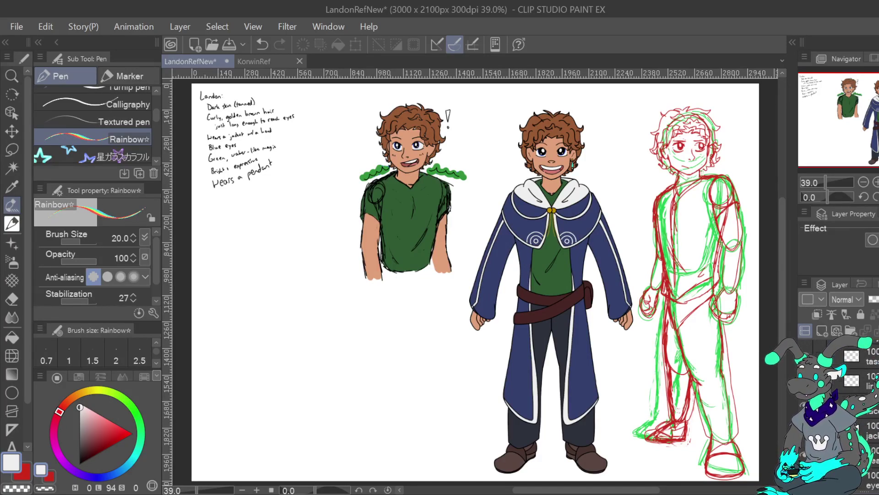
# Look through the layers and folders of the middle full-body figure to find its jacket parts and sketch.
pyautogui.scroll(1, 852, 389)
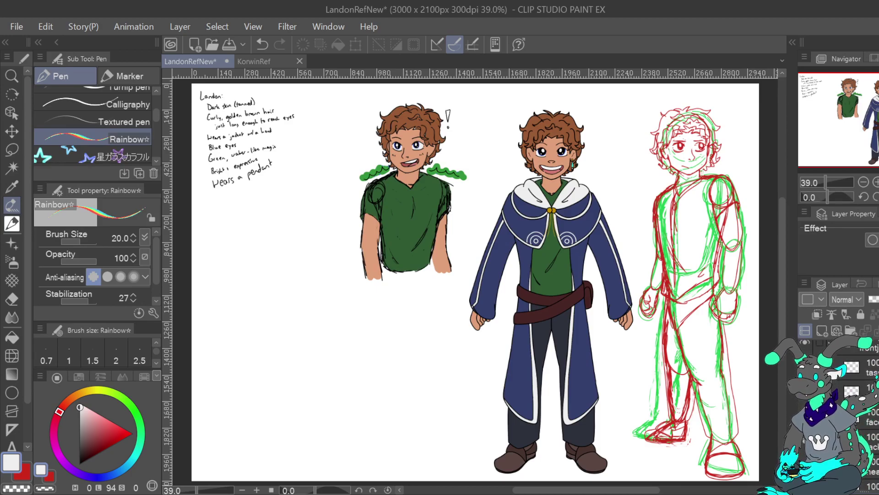
pyautogui.click(868, 396)
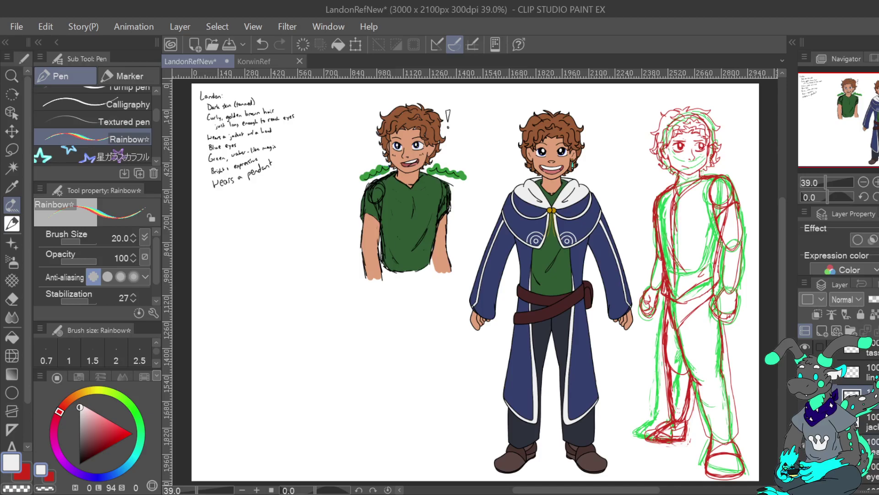
pyautogui.scroll(-2, 852, 390)
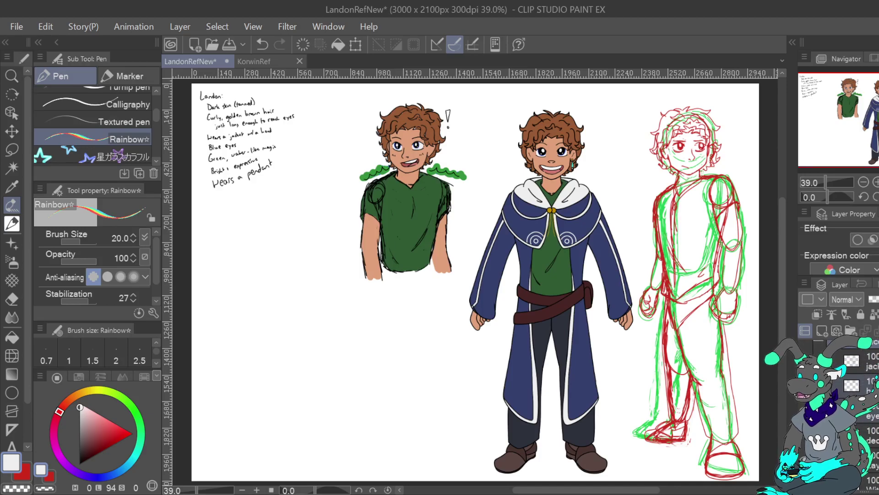
pyautogui.scroll(5, 852, 389)
pyautogui.click(865, 351)
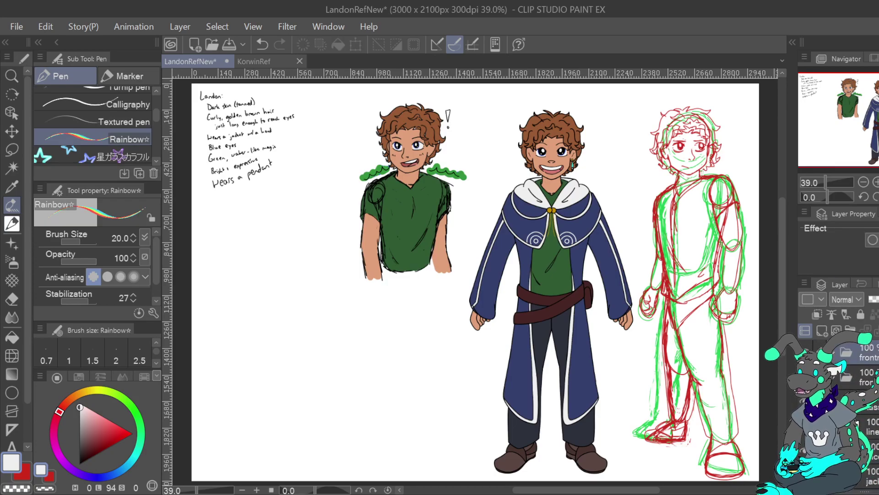
pyautogui.click(835, 352)
pyautogui.click(865, 377)
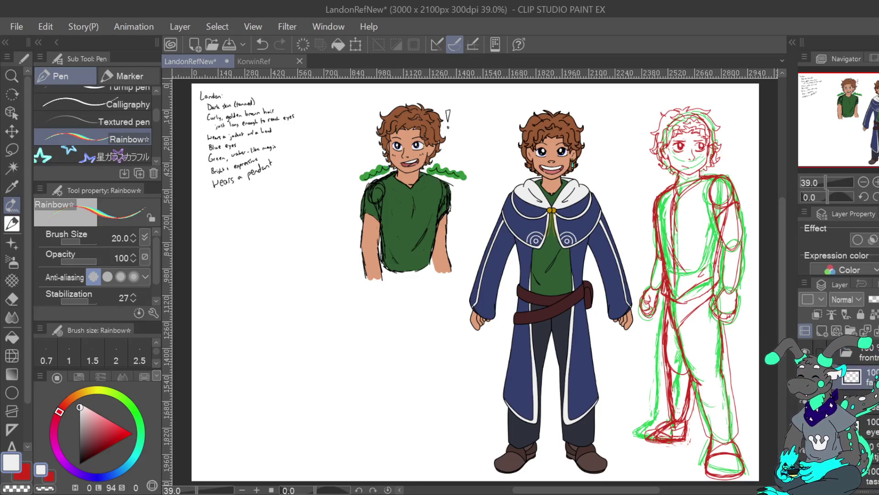
pyautogui.scroll(-3, 861, 390)
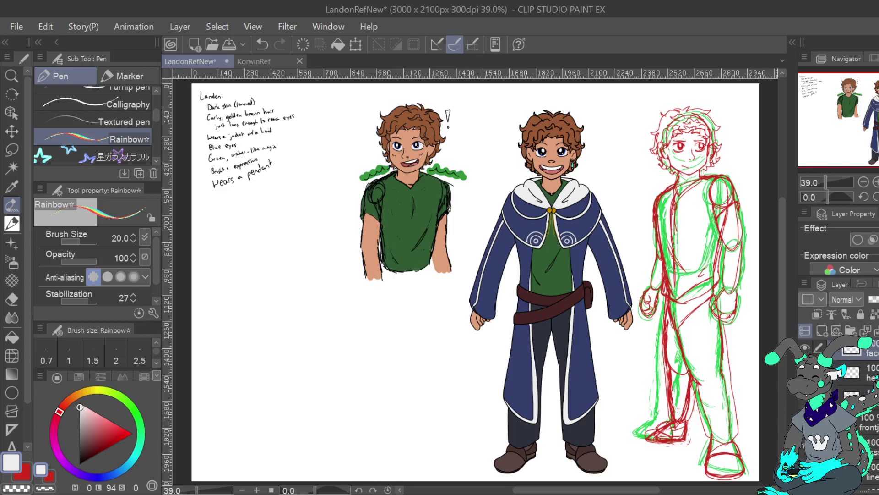
pyautogui.scroll(-1, 861, 389)
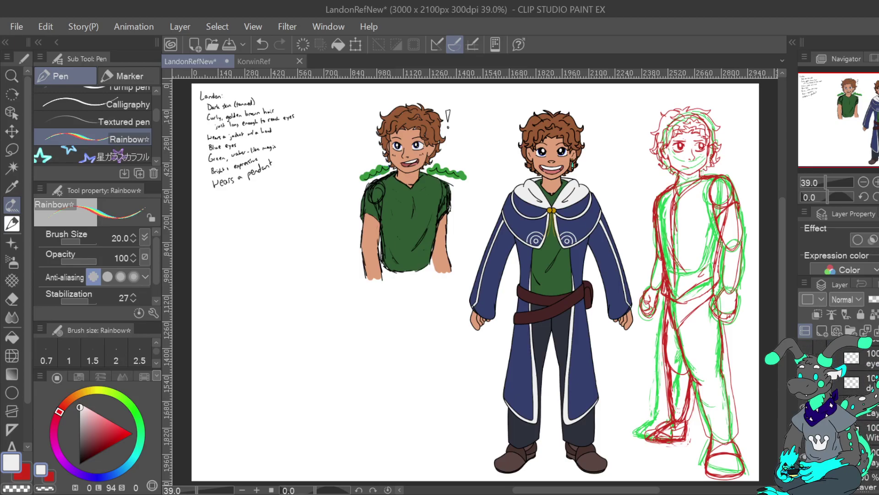
pyautogui.scroll(-1, 861, 390)
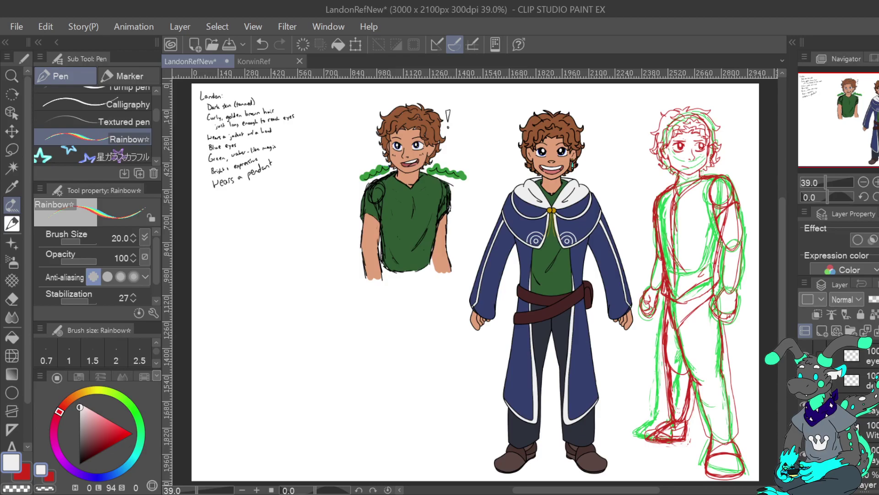
# Show the red sketch of the middle figure's body without the jacket.
pyautogui.click(877, 330)
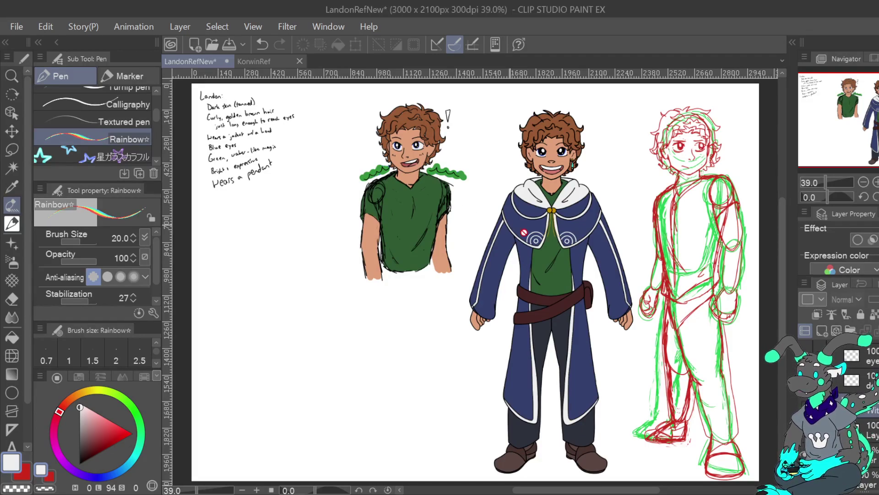
pyautogui.moveTo(871, 406); pyautogui.dragTo(870, 453)
pyautogui.moveTo(870, 389); pyautogui.dragTo(871, 357)
pyautogui.click(804, 405)
pyautogui.scroll(-5, 866, 412)
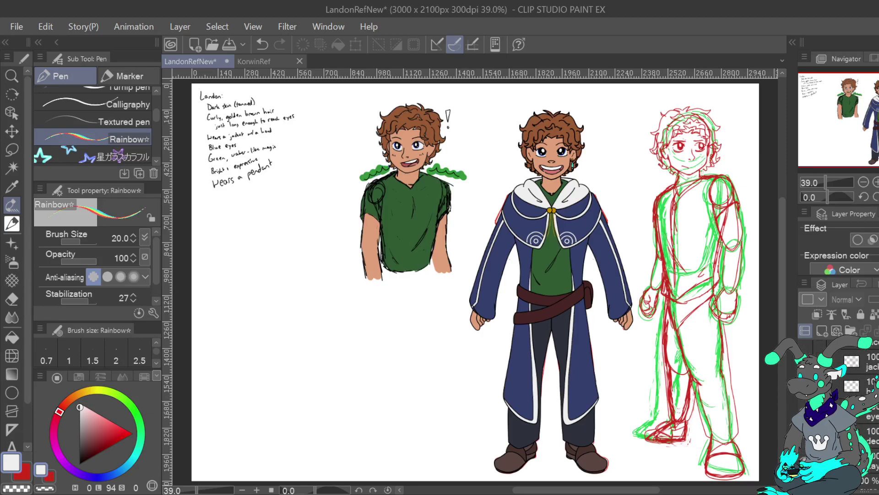
# Hide the folder holding the middle figure's finished jacket artwork, keeping the head line art and red body sketch shown.
pyautogui.scroll(-10, 865, 412)
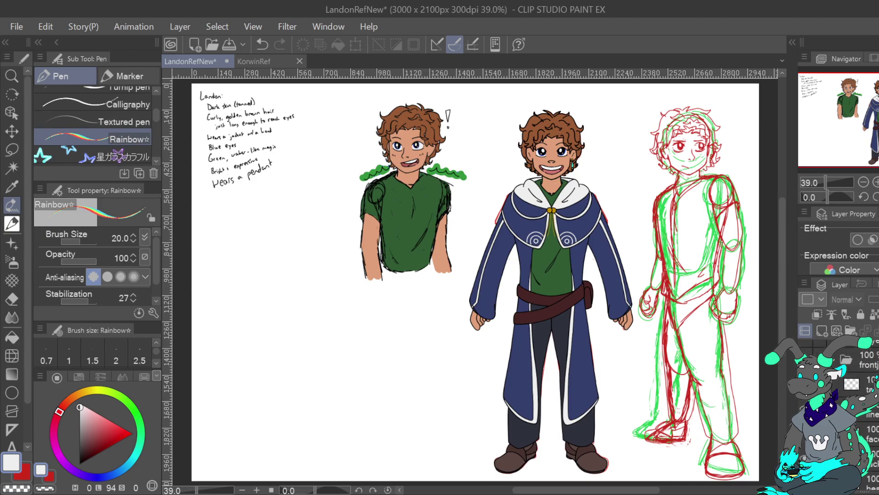
pyautogui.scroll(2, 865, 412)
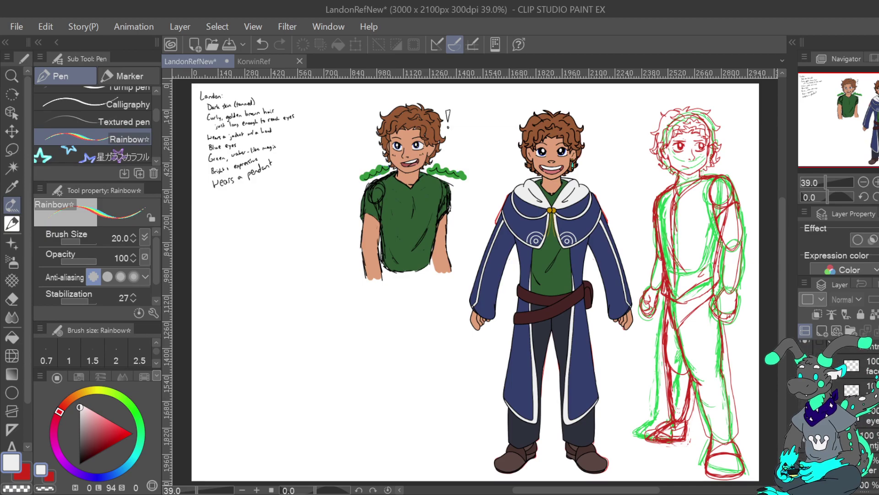
pyautogui.click(805, 440)
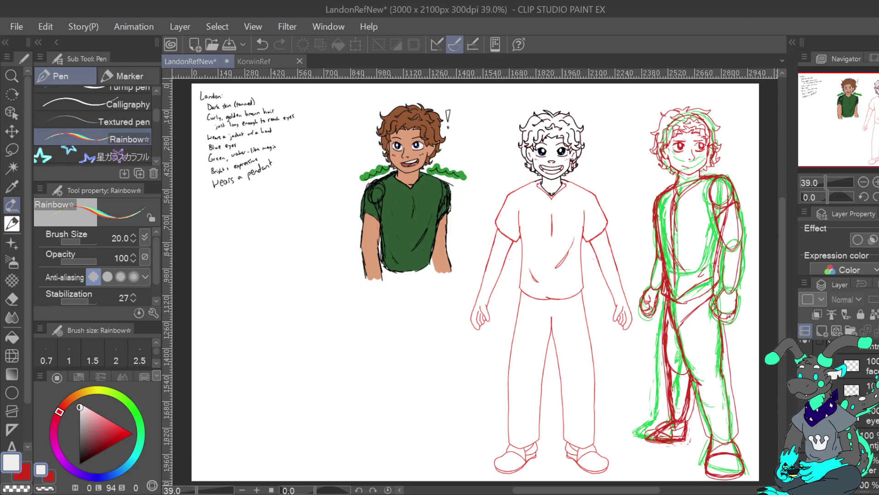
pyautogui.scroll(1, 859, 422)
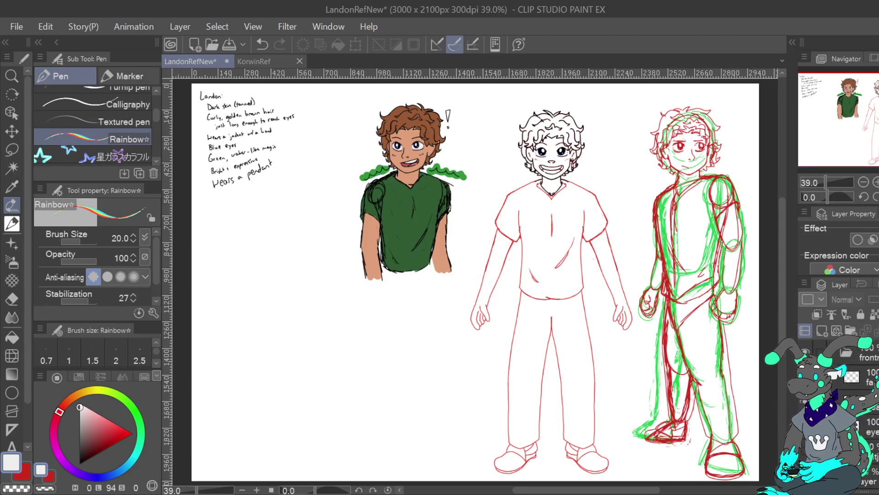
# Add a new layer for the middle figure's shirt line art, checking the shirt sketch against the coloured bust.
pyautogui.scroll(5, 469, 187)
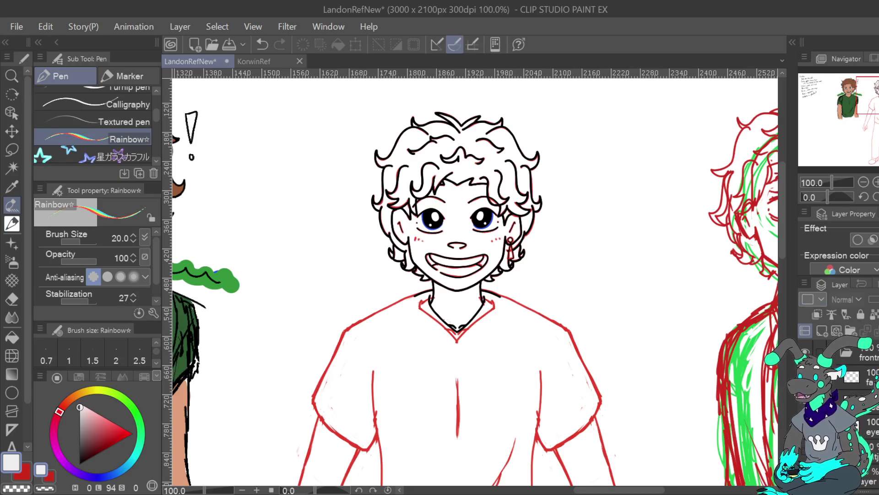
pyautogui.moveTo(458, 426); pyautogui.dragTo(517, 101)
pyautogui.scroll(-10, 474, 279)
pyautogui.scroll(15, 475, 279)
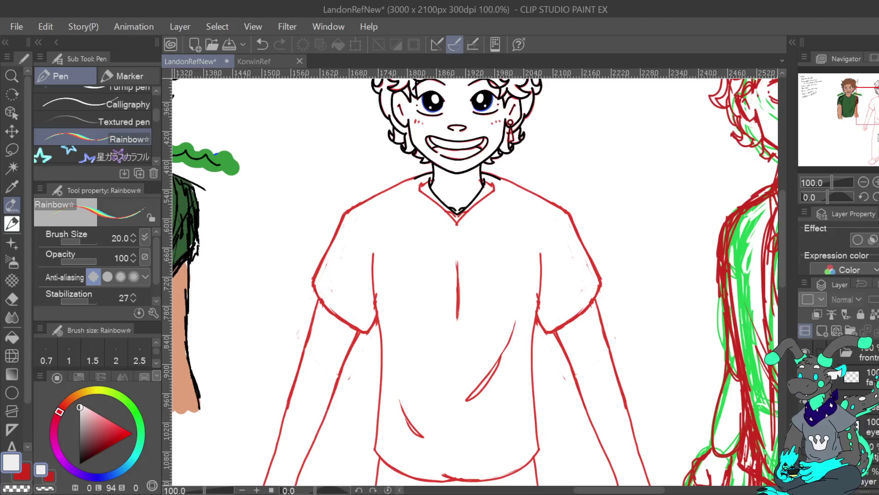
pyautogui.moveTo(387, 250); pyautogui.dragTo(563, 308)
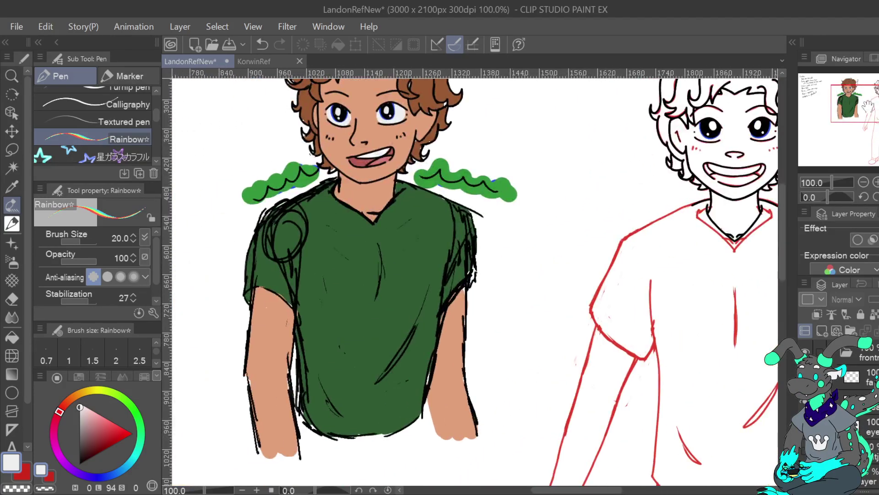
pyautogui.moveTo(609, 257); pyautogui.dragTo(310, 278)
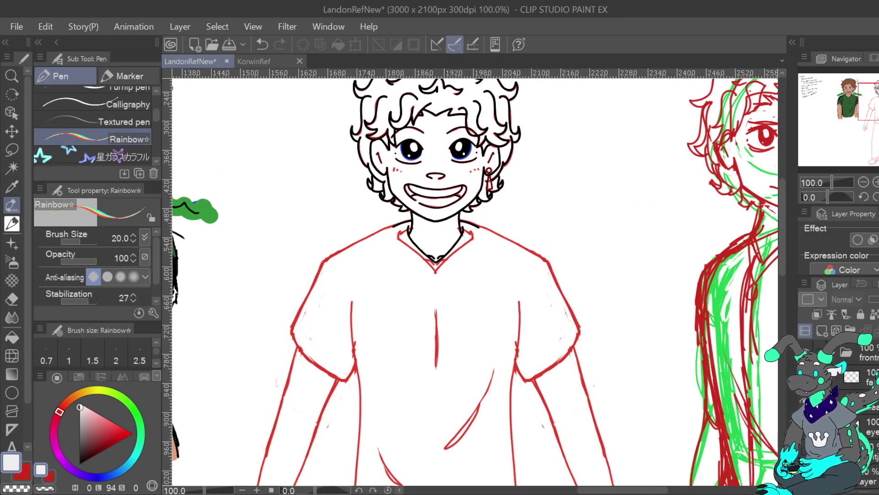
pyautogui.click(872, 426)
pyautogui.click(823, 331)
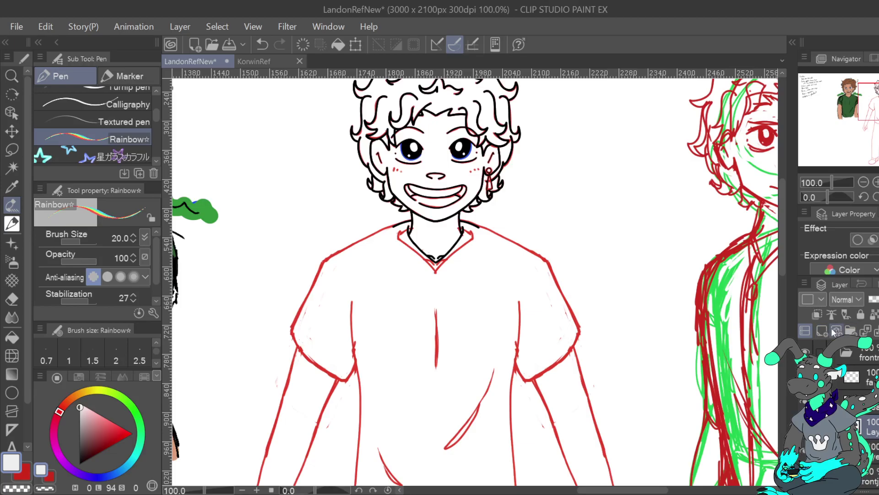
pyautogui.hotkey('ctrl', 'z')
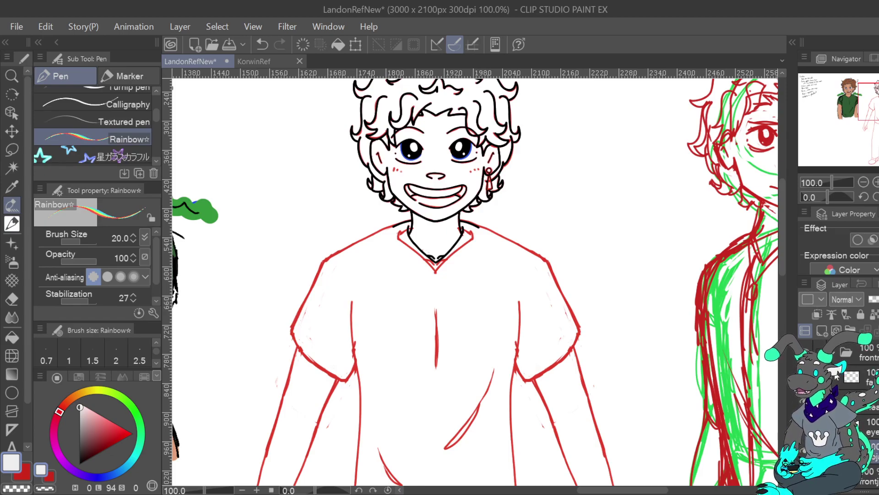
# Undo the test stroke on the shirt and switch to the Turnip pen with black as the drawing colour.
pyautogui.moveTo(392, 224)
pyautogui.mouseDown()
pyautogui.moveTo(331, 260)
pyautogui.moveTo(302, 318)
pyautogui.moveTo(296, 343)
pyautogui.moveTo(346, 376)
pyautogui.moveTo(349, 301)
pyautogui.mouseUp()
pyautogui.hotkey('ctrl', 'z')
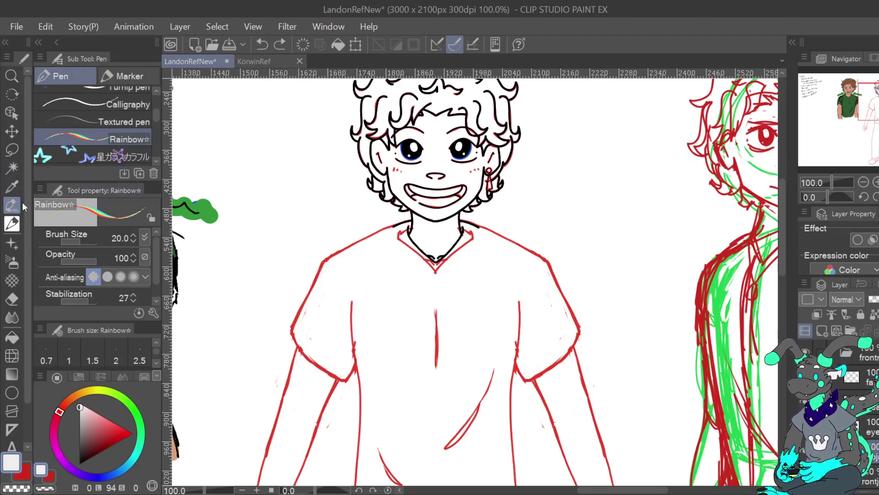
pyautogui.scroll(2, 156, 112)
pyautogui.scroll(1, 155, 112)
pyautogui.click(120, 136)
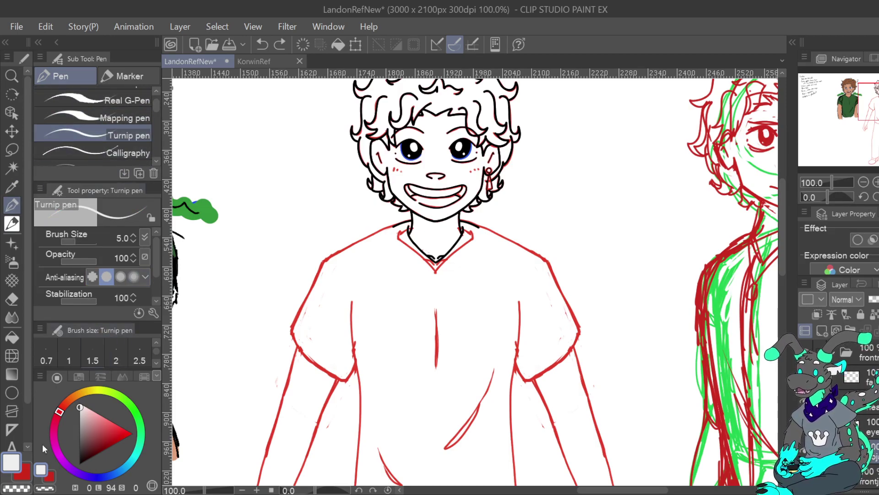
pyautogui.moveTo(79, 415); pyautogui.dragTo(79, 463)
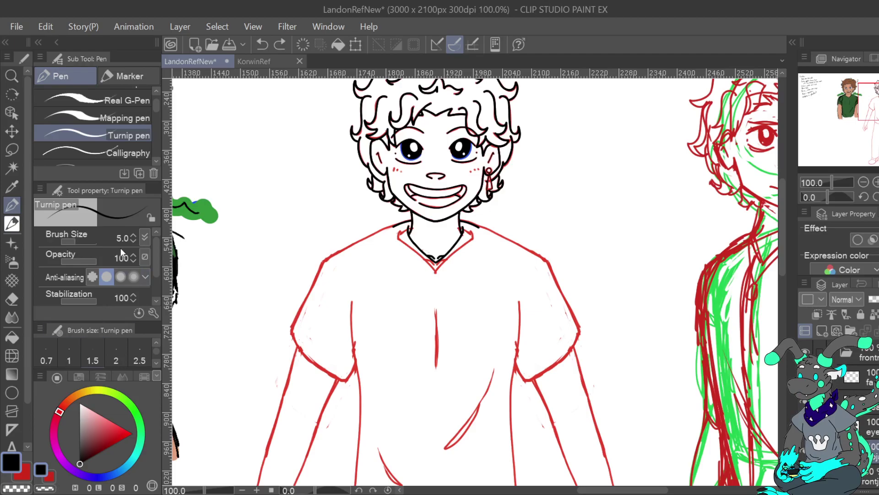
# Try to ink the shirt's left shoulder and outer sleeve edge in one stroke at 200% zoom.
pyautogui.hotkey('ctrl', '+')
pyautogui.moveTo(413, 275); pyautogui.dragTo(571, 306)
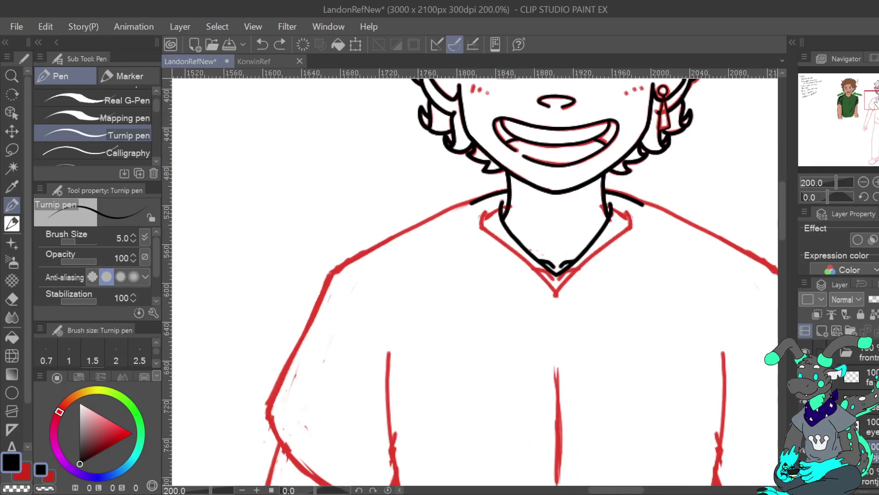
pyautogui.moveTo(876, 102); pyautogui.dragTo(875, 102)
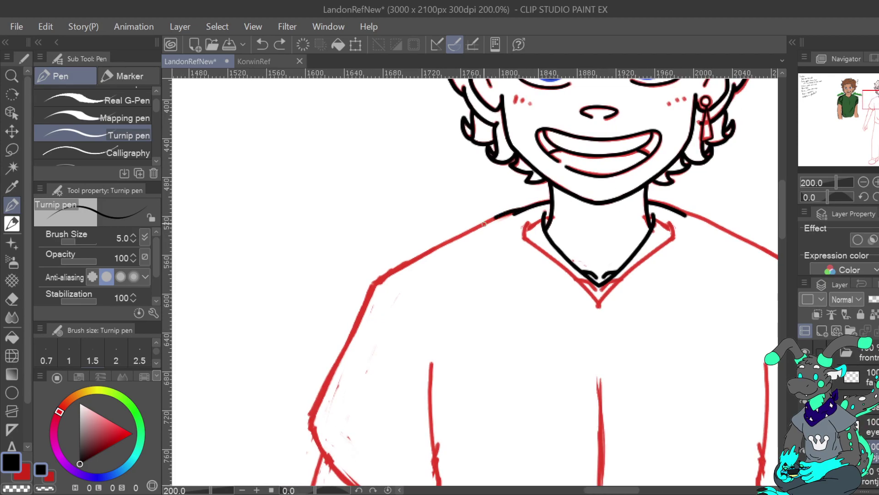
pyautogui.moveTo(467, 234)
pyautogui.mouseDown()
pyautogui.moveTo(384, 300)
pyautogui.moveTo(312, 431)
pyautogui.mouseUp()
pyautogui.moveTo(868, 97); pyautogui.dragTo(873, 100)
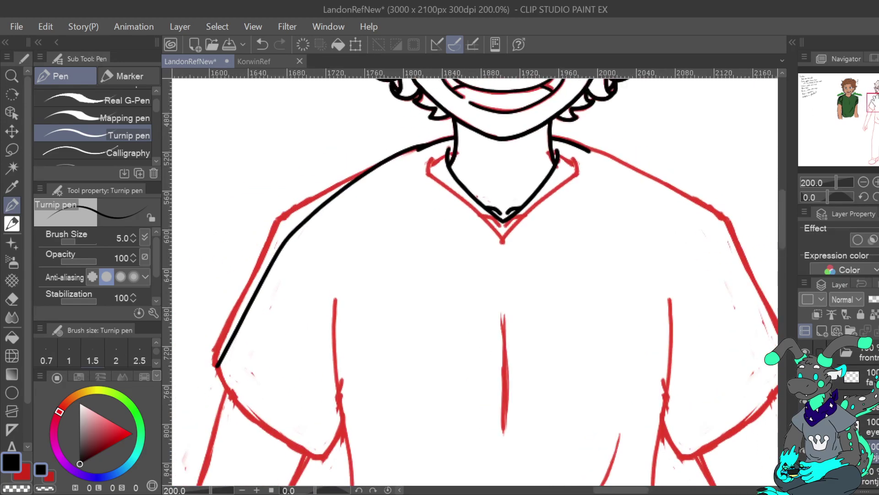
pyautogui.moveTo(767, 72); pyautogui.dragTo(778, 93)
pyautogui.click(263, 44)
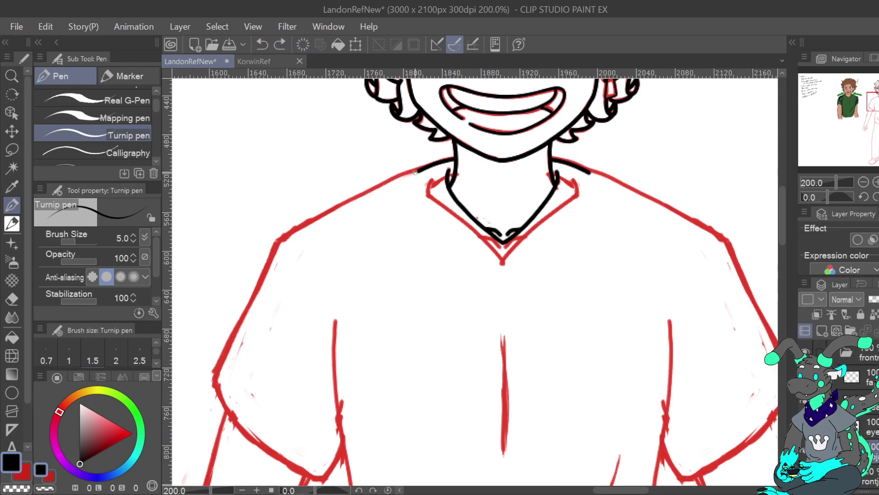
# Ink the shirt's left shoulder, outer sleeve edge and sleeve hem in black along the red sketch.
pyautogui.moveTo(411, 174)
pyautogui.mouseDown()
pyautogui.moveTo(283, 236)
pyautogui.moveTo(214, 386)
pyautogui.mouseUp()
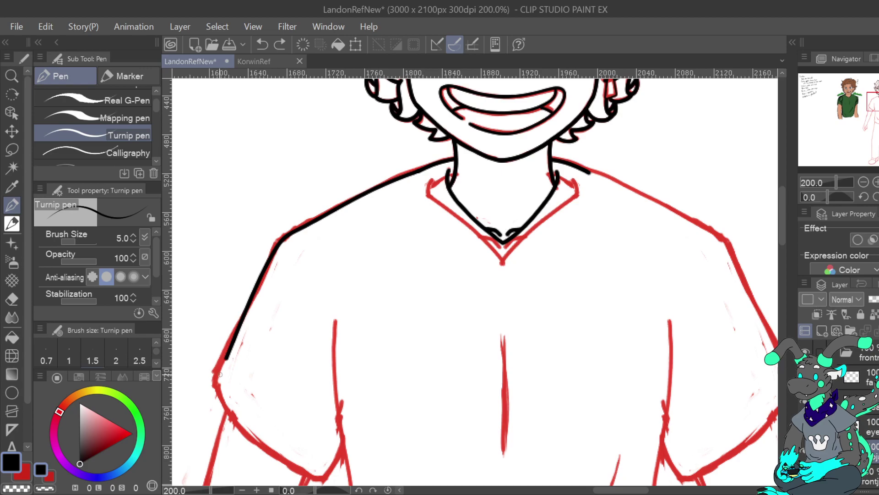
pyautogui.moveTo(265, 397); pyautogui.dragTo(276, 300)
pyautogui.moveTo(225, 290); pyautogui.dragTo(246, 328)
pyautogui.click(262, 47)
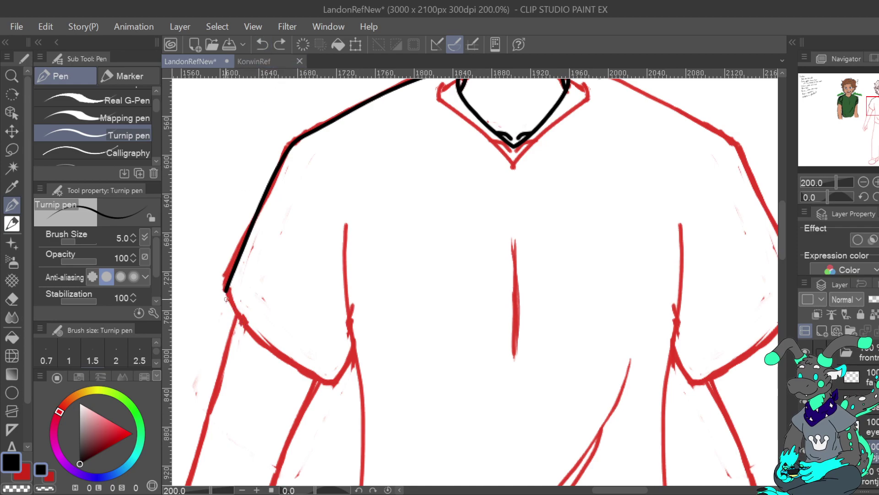
pyautogui.moveTo(226, 290)
pyautogui.mouseDown()
pyautogui.moveTo(256, 340)
pyautogui.moveTo(309, 376)
pyautogui.moveTo(334, 383)
pyautogui.moveTo(355, 352)
pyautogui.mouseUp()
pyautogui.moveTo(591, 206); pyautogui.dragTo(366, 302)
# Try to ink the opposite shoulder and sleeve along the red sketch with the canvas flipped horizontally.
pyautogui.press('h')
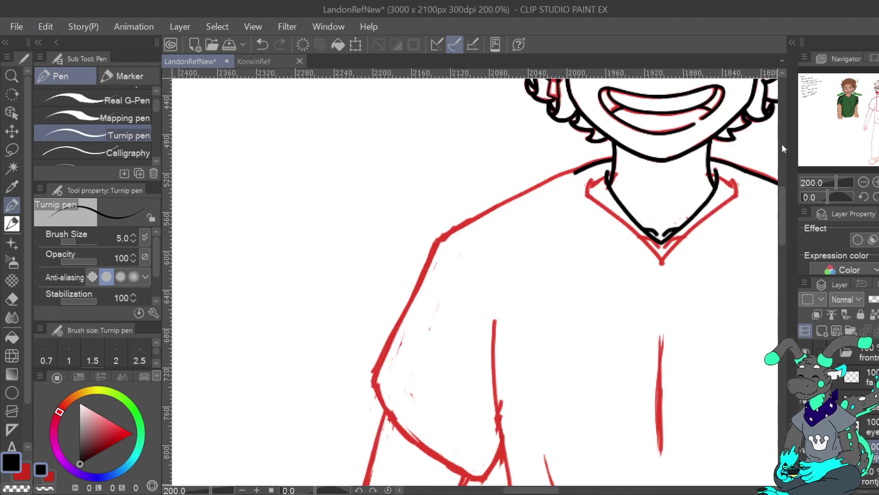
pyautogui.moveTo(587, 167); pyautogui.dragTo(577, 172)
pyautogui.moveTo(491, 211)
pyautogui.mouseDown()
pyautogui.moveTo(436, 244)
pyautogui.moveTo(375, 391)
pyautogui.moveTo(395, 424)
pyautogui.moveTo(442, 460)
pyautogui.moveTo(484, 478)
pyautogui.moveTo(503, 448)
pyautogui.mouseUp()
pyautogui.moveTo(878, 104); pyautogui.dragTo(878, 103)
pyautogui.press('h')
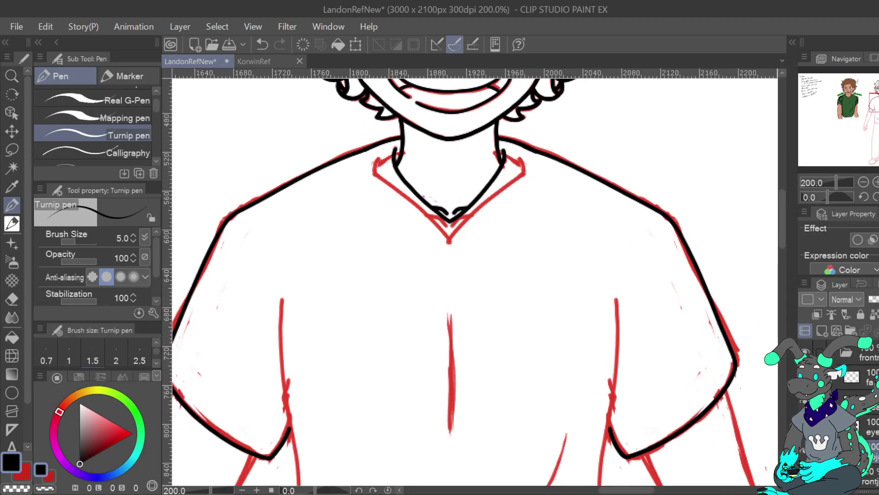
# Undo the second sleeve's outline and re-ink its shoulder, outer edge and hem in the horizontally flipped view.
pyautogui.press('h')
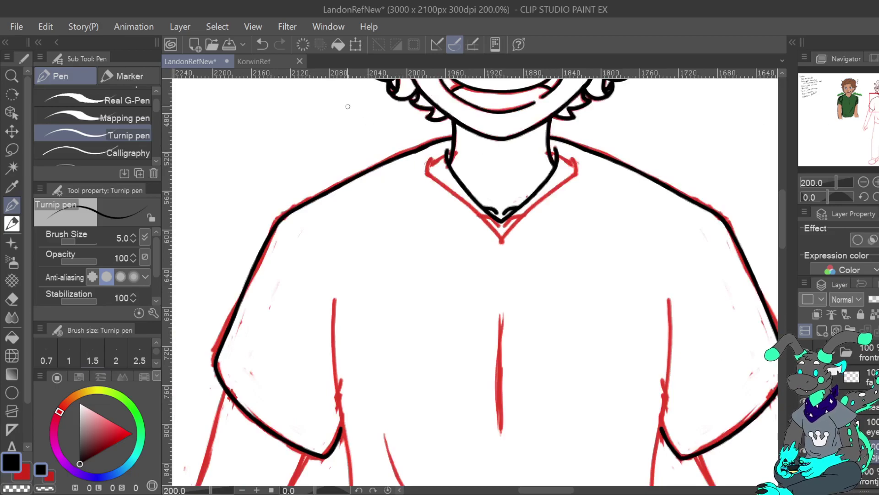
pyautogui.hotkey('ctrl', 'z')
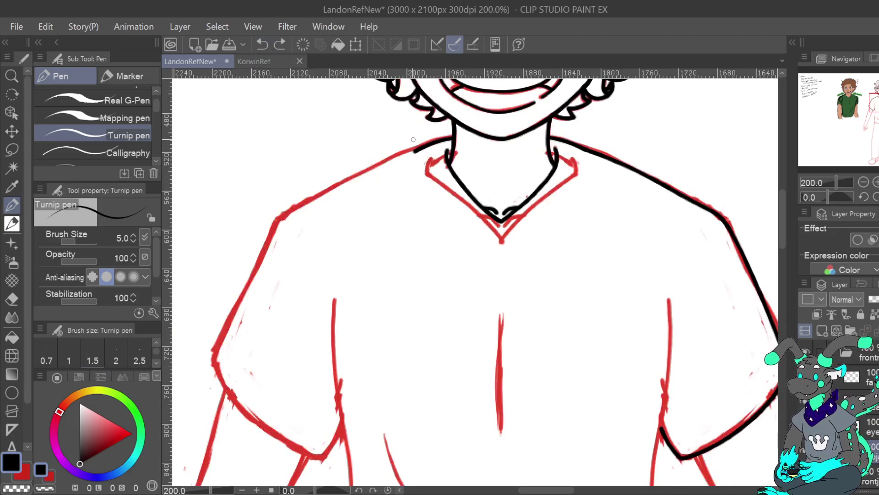
pyautogui.moveTo(423, 147)
pyautogui.mouseDown()
pyautogui.moveTo(285, 219)
pyautogui.moveTo(216, 362)
pyautogui.mouseUp()
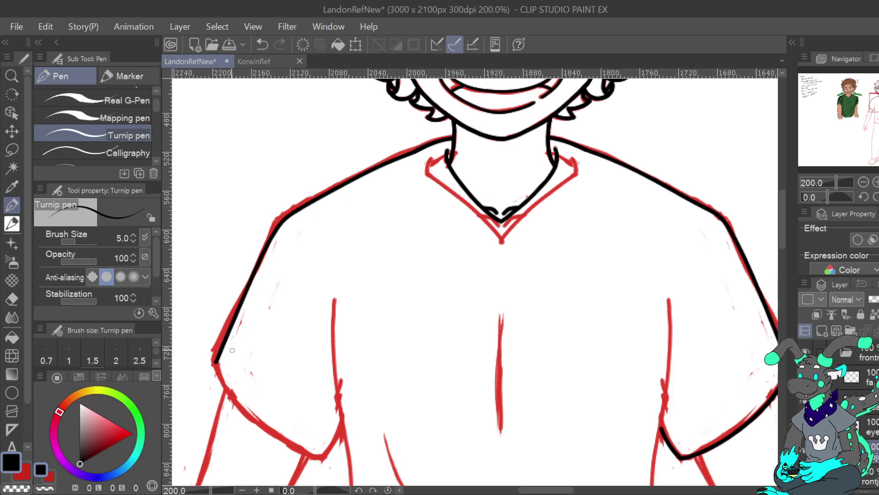
pyautogui.moveTo(217, 368)
pyautogui.mouseDown()
pyautogui.moveTo(262, 427)
pyautogui.moveTo(322, 458)
pyautogui.mouseUp()
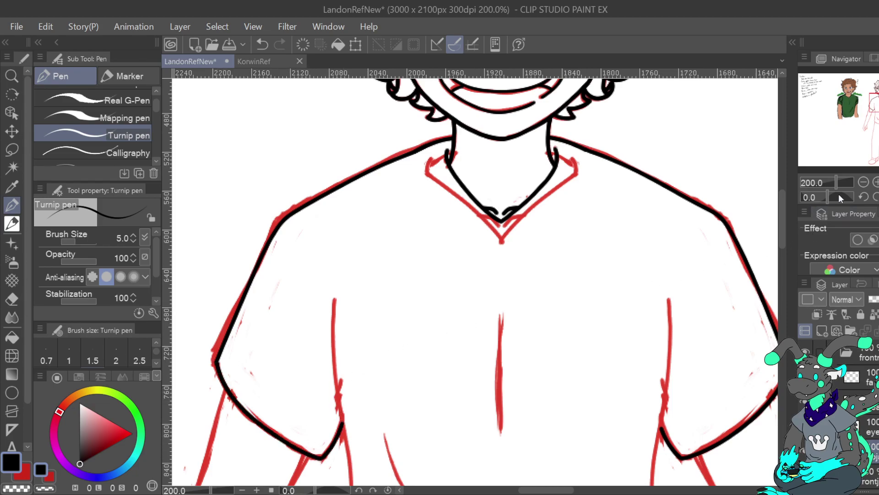
# Ink the inner seam line of both sleeves from the chest down to the hem corners along the red sketch at 200% zoom.
pyautogui.press('h')
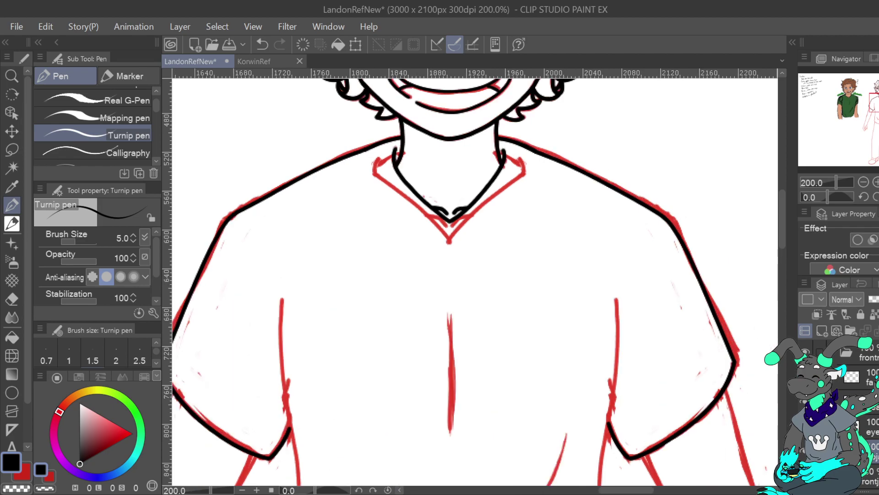
pyautogui.moveTo(458, 311)
pyautogui.mouseDown()
pyautogui.moveTo(491, 320)
pyautogui.moveTo(480, 184)
pyautogui.moveTo(587, 203)
pyautogui.moveTo(565, 247)
pyautogui.mouseUp()
pyautogui.moveTo(458, 366)
pyautogui.mouseDown()
pyautogui.moveTo(489, 247)
pyautogui.moveTo(490, 163)
pyautogui.moveTo(564, 89)
pyautogui.moveTo(544, 142)
pyautogui.mouseUp()
pyautogui.moveTo(558, 187); pyautogui.dragTo(465, 303)
pyautogui.click(862, 181)
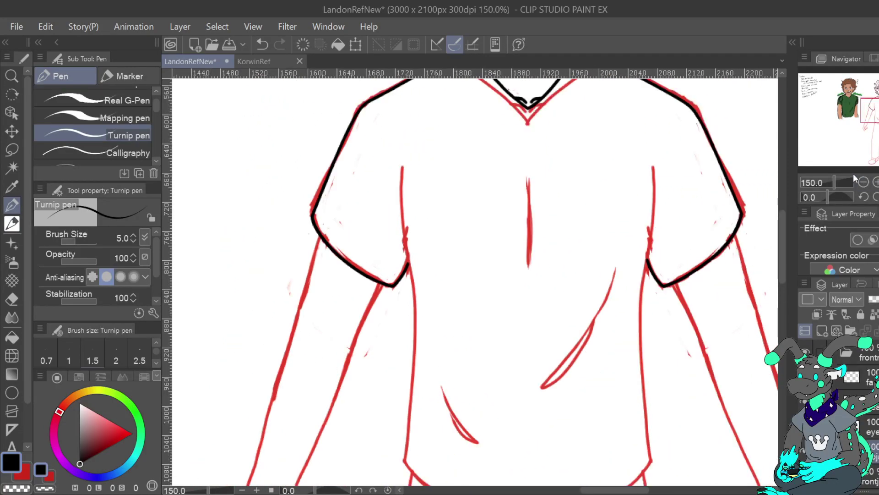
pyautogui.moveTo(400, 183); pyautogui.dragTo(402, 218)
pyautogui.click(262, 45)
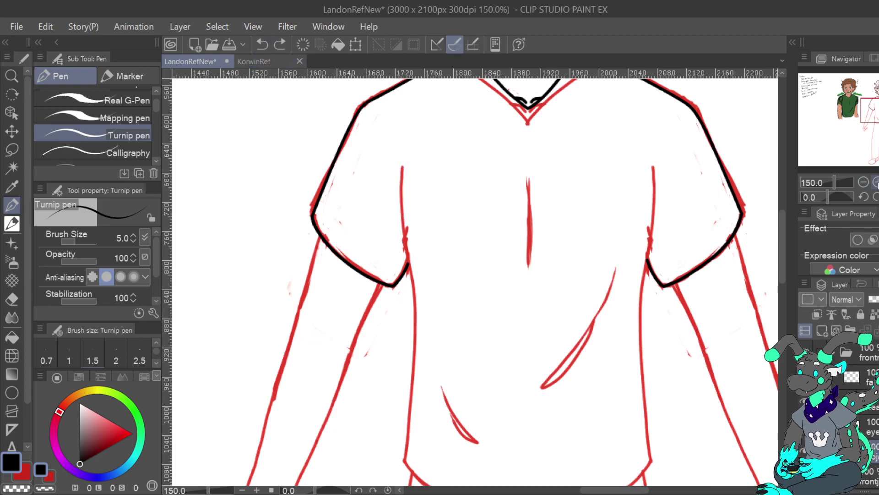
pyautogui.hotkey('ctrl', '+')
pyautogui.moveTo(378, 129); pyautogui.dragTo(388, 260)
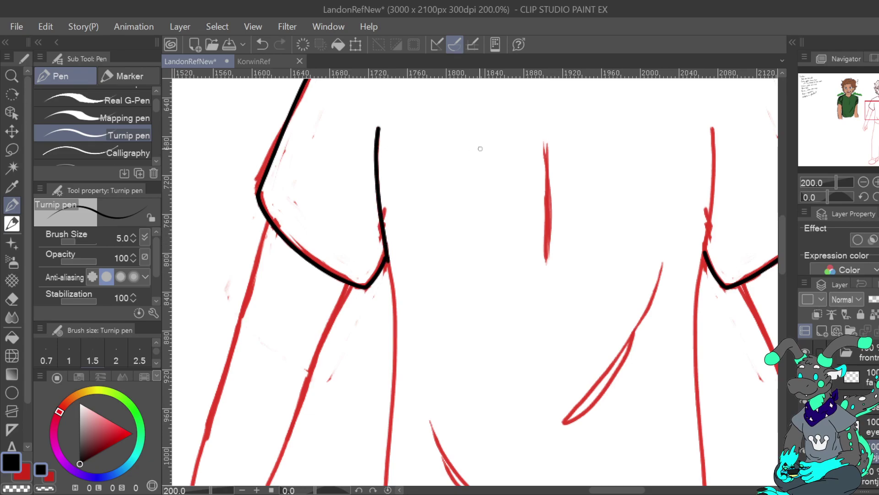
pyautogui.click(878, 197)
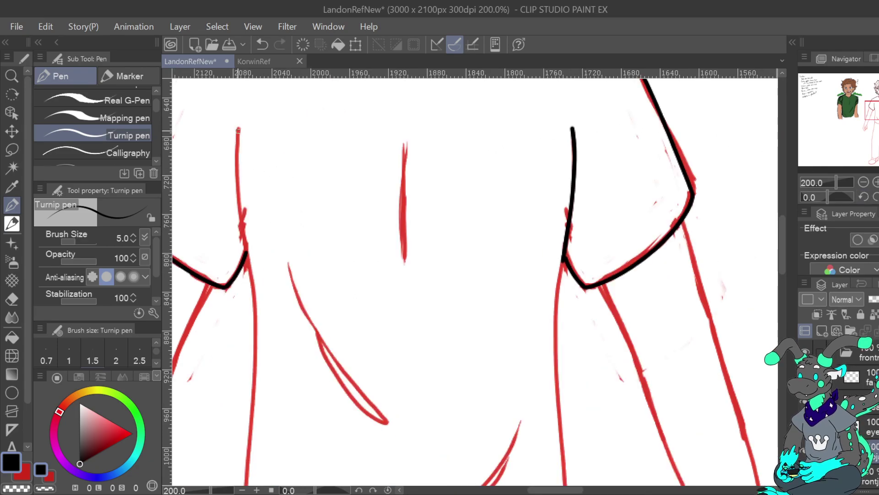
pyautogui.moveTo(239, 129); pyautogui.dragTo(247, 255)
# Ink both sides of the shirt's torso in black from the armpits down to the bottom hem corners.
pyautogui.scroll(-5, 670, 214)
pyautogui.press('h')
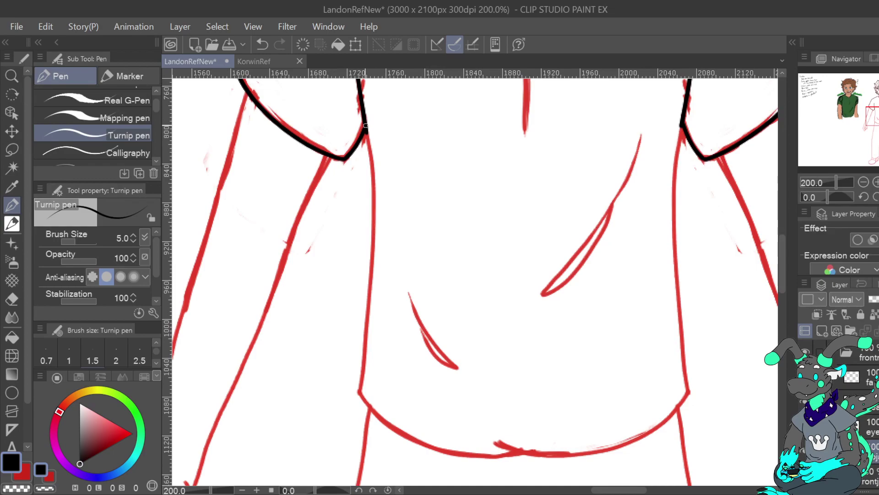
pyautogui.moveTo(368, 142)
pyautogui.mouseDown()
pyautogui.moveTo(375, 231)
pyautogui.moveTo(357, 389)
pyautogui.mouseUp()
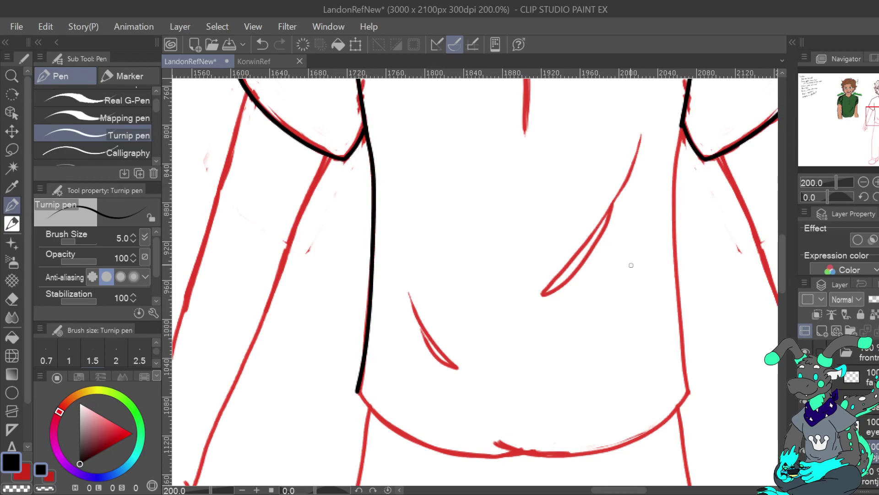
pyautogui.moveTo(678, 119)
pyautogui.mouseDown()
pyautogui.moveTo(673, 209)
pyautogui.moveTo(689, 388)
pyautogui.mouseUp()
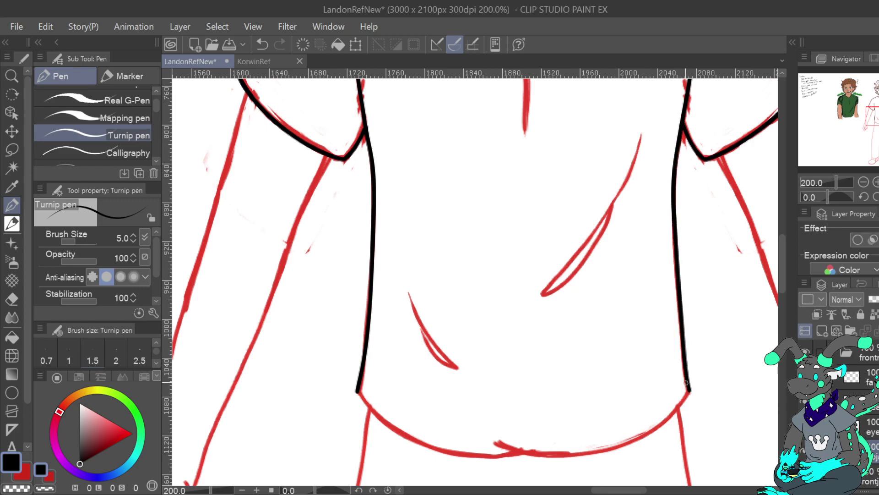
# Ink the shirt's curved bottom hem in two overlapping strokes with the canvas rotated 90 degrees.
pyautogui.press('^')
pyautogui.press('^')
pyautogui.press('^')
pyautogui.press('^')
pyautogui.press('^')
pyautogui.press('^')
pyautogui.press('^')
pyautogui.press('^')
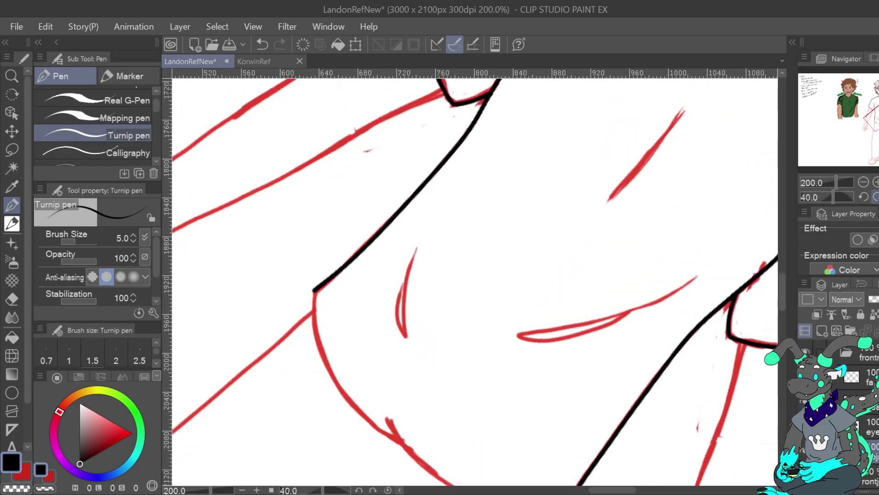
pyautogui.press('^')
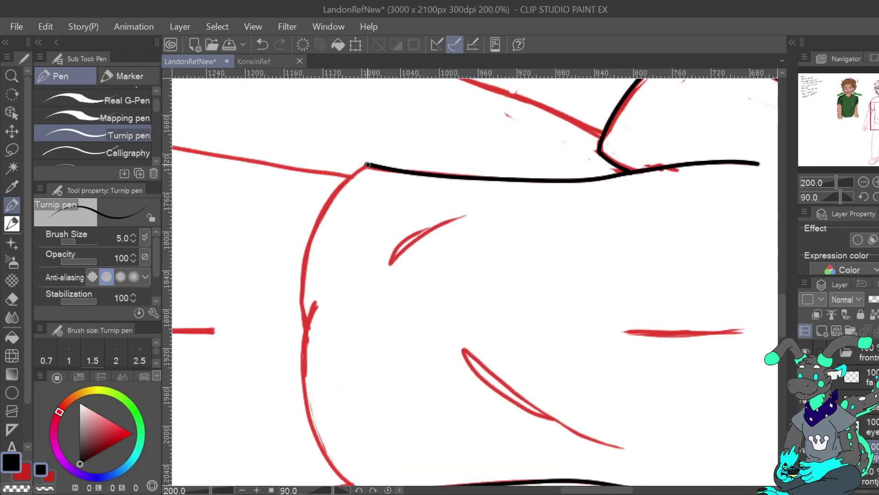
pyautogui.moveTo(348, 177)
pyautogui.mouseDown()
pyautogui.moveTo(325, 208)
pyautogui.moveTo(303, 274)
pyautogui.moveTo(306, 326)
pyautogui.mouseUp()
pyautogui.moveTo(315, 280)
pyautogui.mouseDown()
pyautogui.moveTo(470, 335)
pyautogui.moveTo(433, 239)
pyautogui.moveTo(419, 329)
pyautogui.moveTo(429, 384)
pyautogui.moveTo(484, 454)
pyautogui.mouseUp()
pyautogui.press('h')
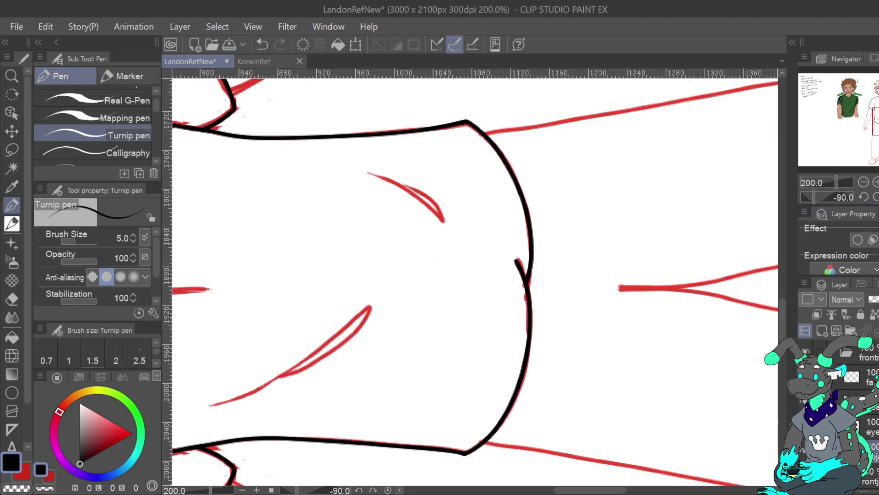
# With the canvas upright at 150% zoom, ink the first arm's outer edge from the sleeve hem to the wrist.
pyautogui.press('h')
pyautogui.hotkey('ctrl', '@')
pyautogui.moveTo(878, 120)
pyautogui.mouseDown()
pyautogui.moveTo(878, 107)
pyautogui.moveTo(878, 155)
pyautogui.moveTo(875, 118)
pyautogui.mouseUp()
pyautogui.click(863, 183)
pyautogui.click(864, 182)
pyautogui.click(877, 182)
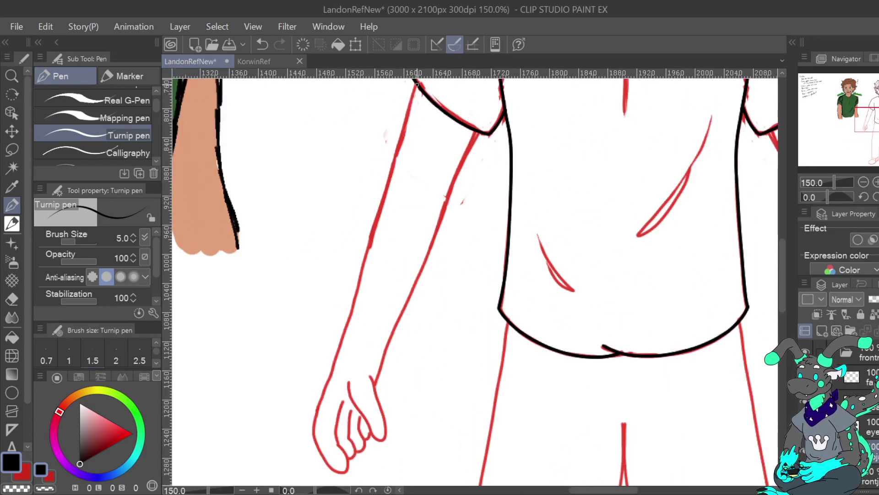
pyautogui.moveTo(394, 162); pyautogui.dragTo(358, 300)
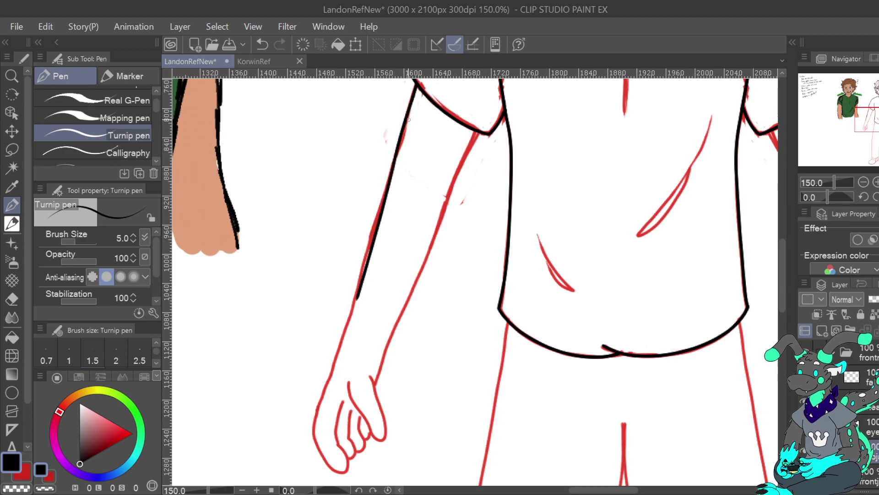
pyautogui.click(263, 44)
pyautogui.moveTo(410, 109); pyautogui.dragTo(402, 133)
pyautogui.hotkey('ctrl', 'z')
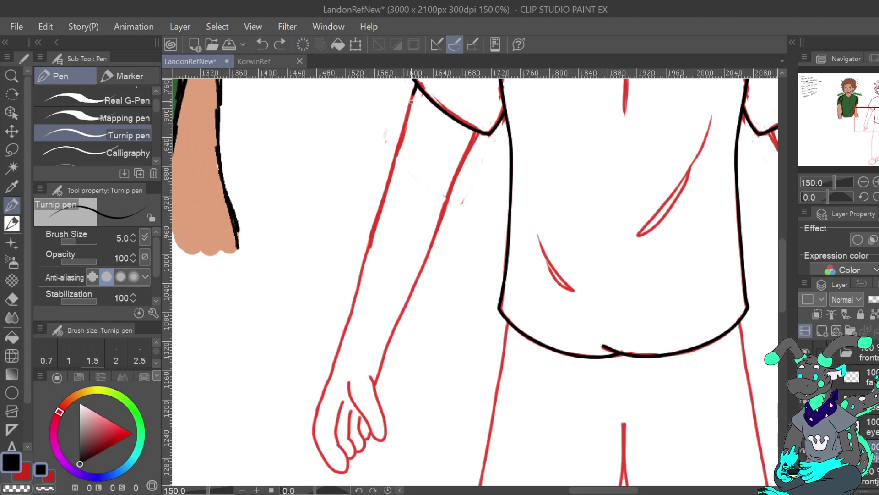
pyautogui.moveTo(399, 141); pyautogui.dragTo(346, 331)
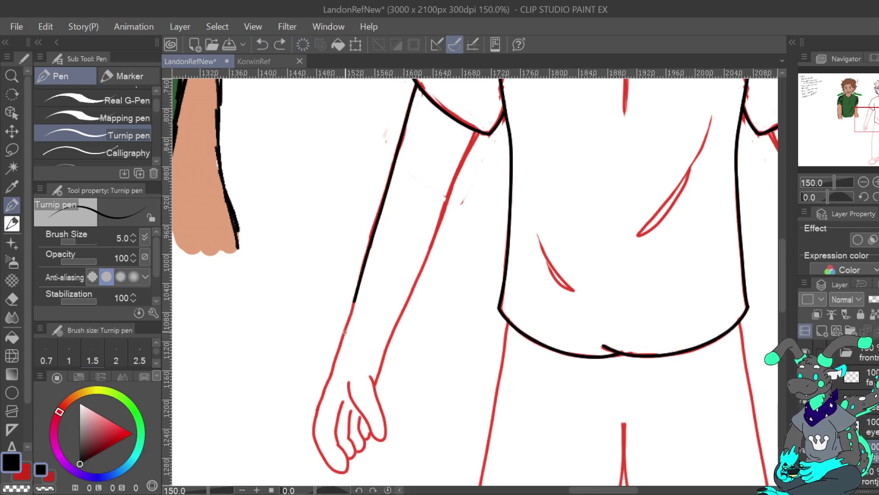
pyautogui.moveTo(335, 367); pyautogui.dragTo(332, 374)
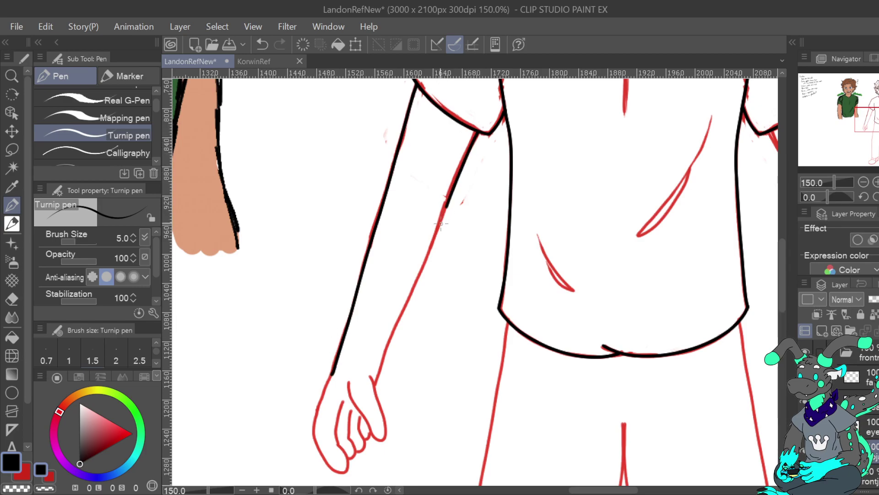
# Ink the first arm's inner edge along the red sketch, redoing it as one stroke from the wrist up to the sleeve hem.
pyautogui.moveTo(423, 267); pyautogui.dragTo(376, 381)
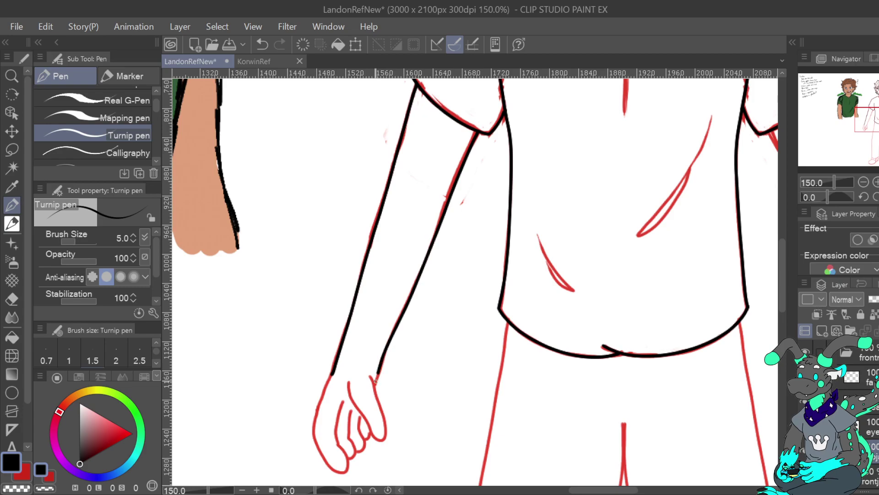
pyautogui.hotkey('ctrl', 'z')
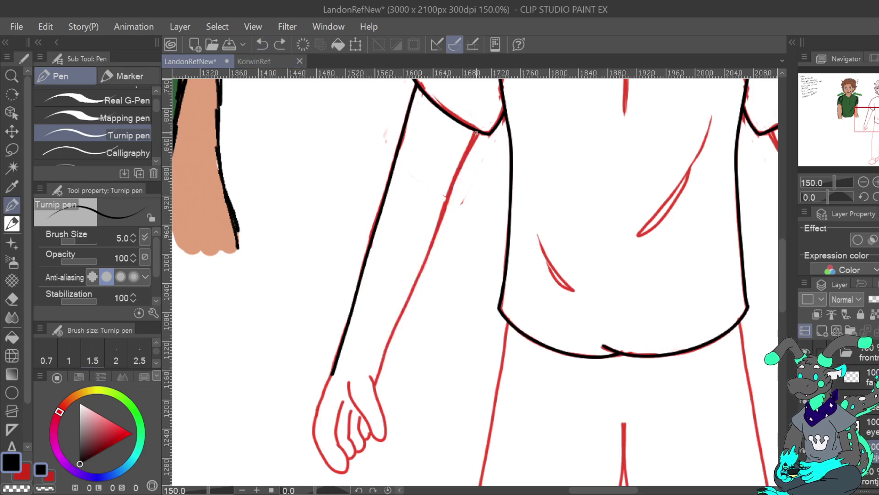
pyautogui.moveTo(473, 141); pyautogui.dragTo(385, 347)
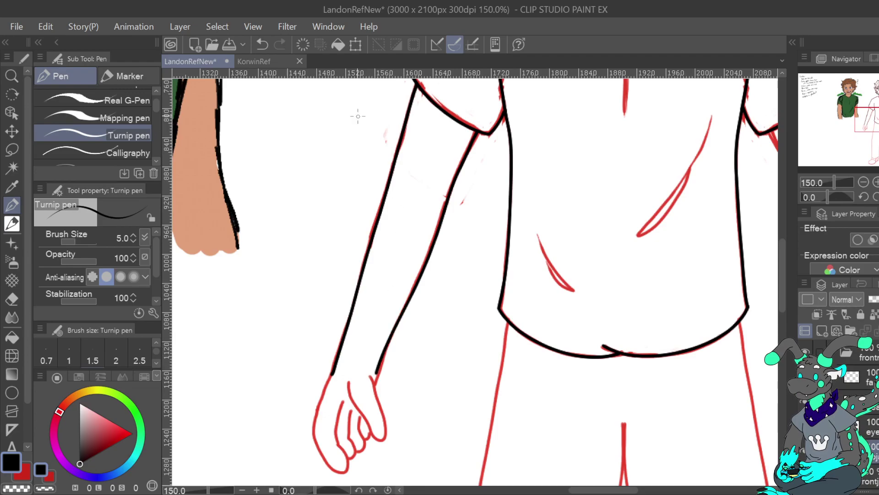
pyautogui.hotkey('ctrl', 'z')
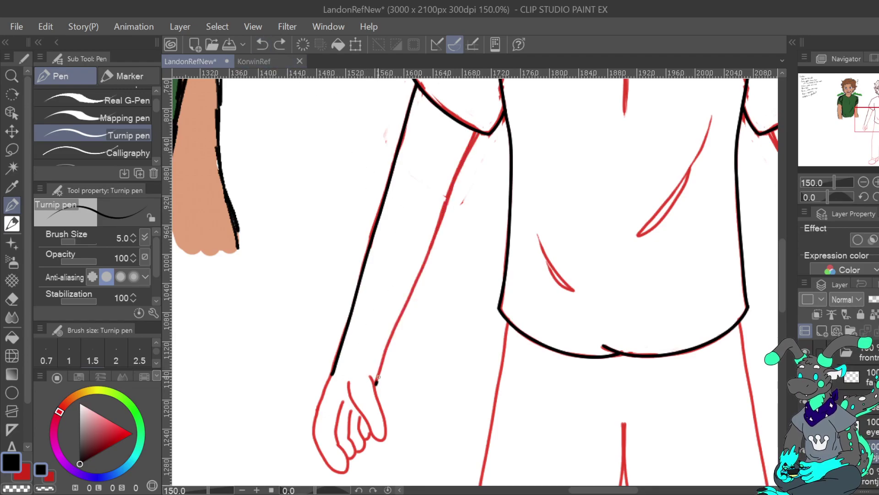
pyautogui.moveTo(390, 339); pyautogui.dragTo(478, 131)
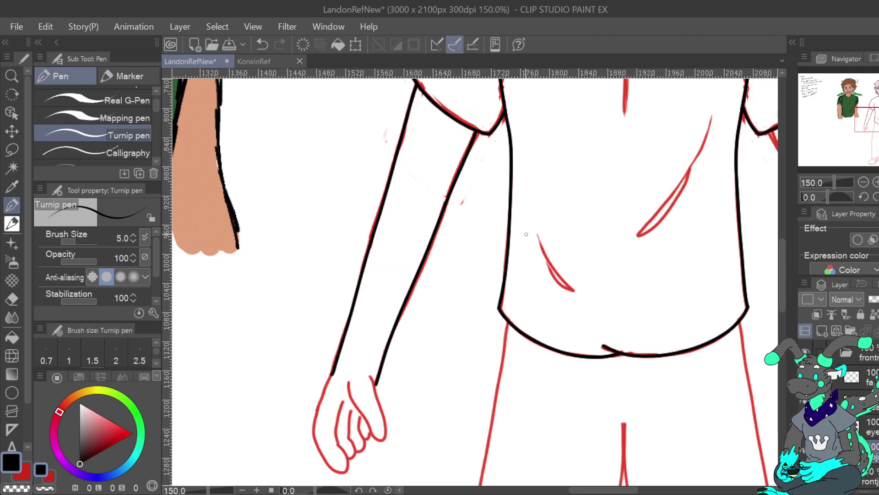
# Ink the first hand's outer contour, curled fingers and thumb along the red sketch.
pyautogui.moveTo(439, 370); pyautogui.dragTo(471, 198)
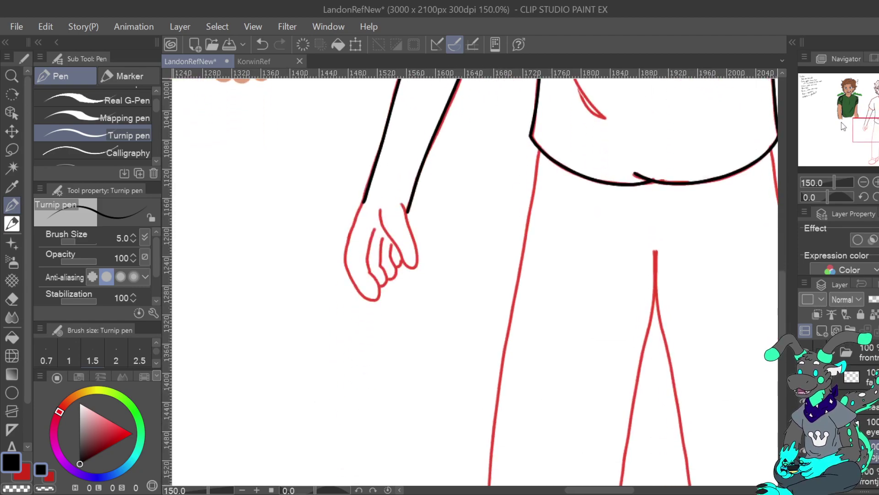
pyautogui.moveTo(365, 198); pyautogui.dragTo(349, 238)
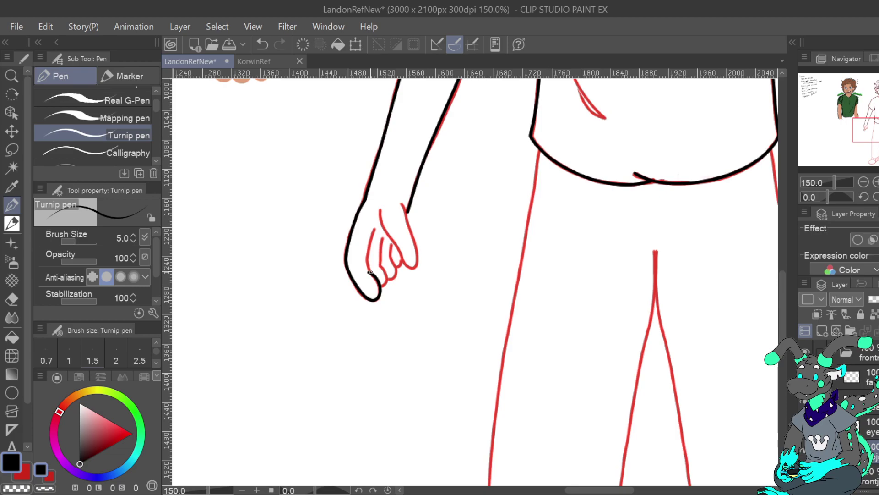
pyautogui.hotkey('ctrl', 'z')
pyautogui.moveTo(374, 230); pyautogui.dragTo(375, 228)
pyautogui.hotkey('ctrl', 'z')
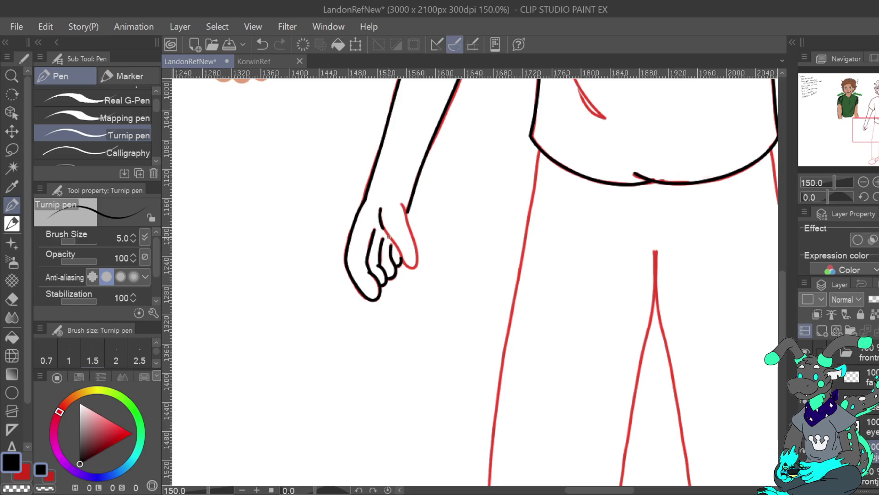
pyautogui.moveTo(416, 248); pyautogui.dragTo(402, 203)
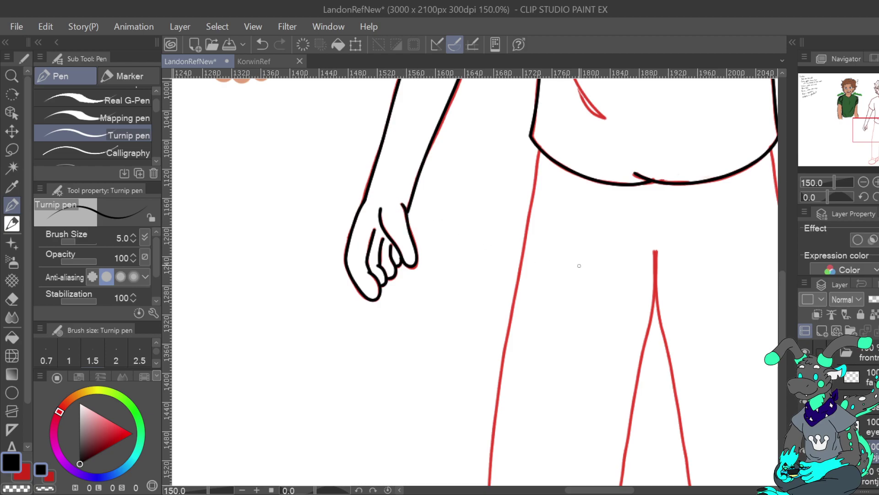
# Ink the opposite arm's outer edge from the sleeve hem to the side of the hand in the horizontally flipped view.
pyautogui.moveTo(678, 206)
pyautogui.mouseDown()
pyautogui.moveTo(529, 253)
pyautogui.moveTo(240, 393)
pyautogui.moveTo(240, 362)
pyautogui.mouseUp()
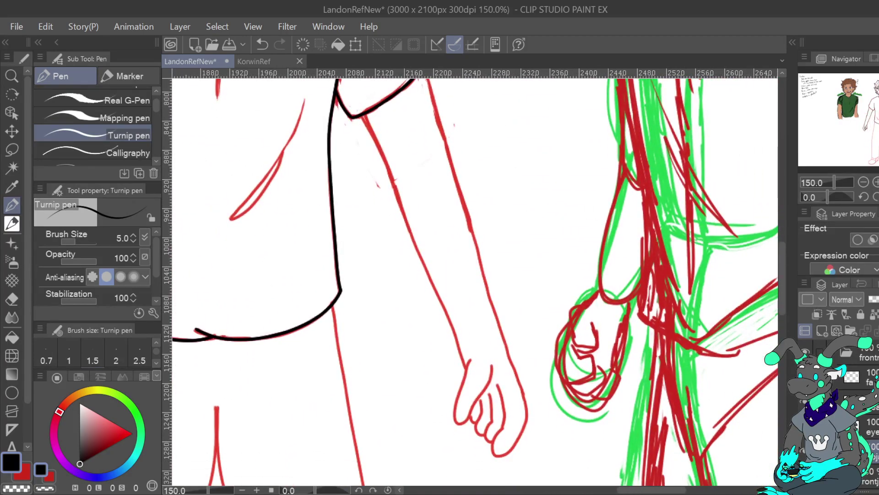
pyautogui.press('h')
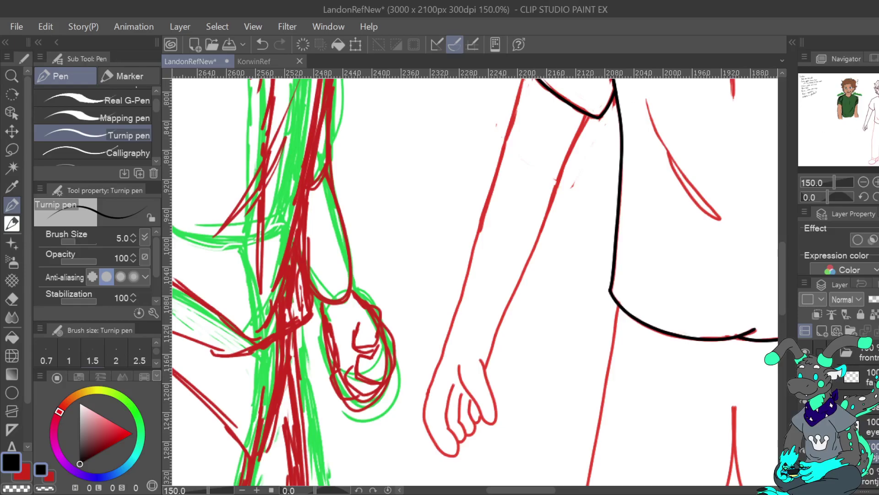
pyautogui.moveTo(458, 257); pyautogui.dragTo(513, 280)
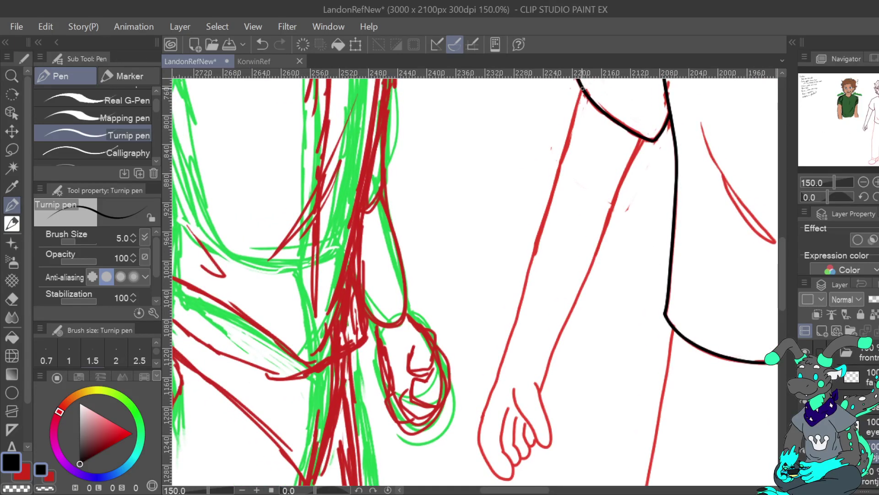
pyautogui.moveTo(556, 170); pyautogui.dragTo(539, 228)
pyautogui.moveTo(519, 295); pyautogui.dragTo(498, 378)
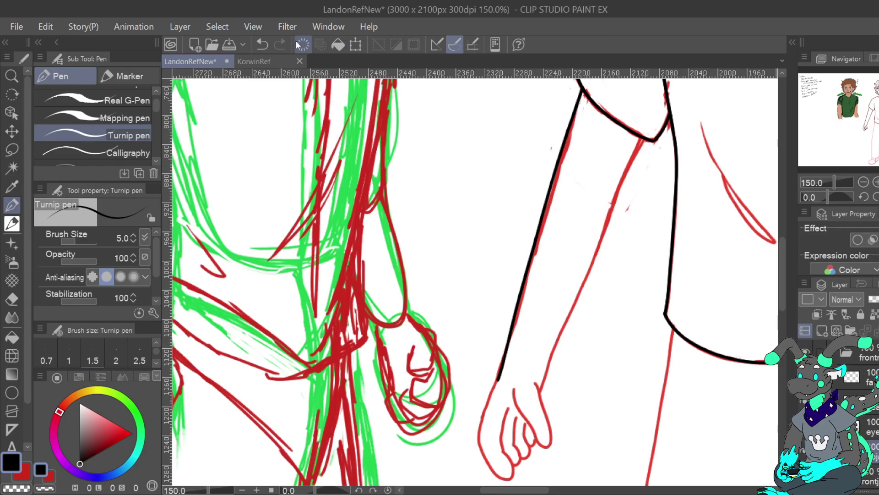
pyautogui.hotkey('ctrl', 'z')
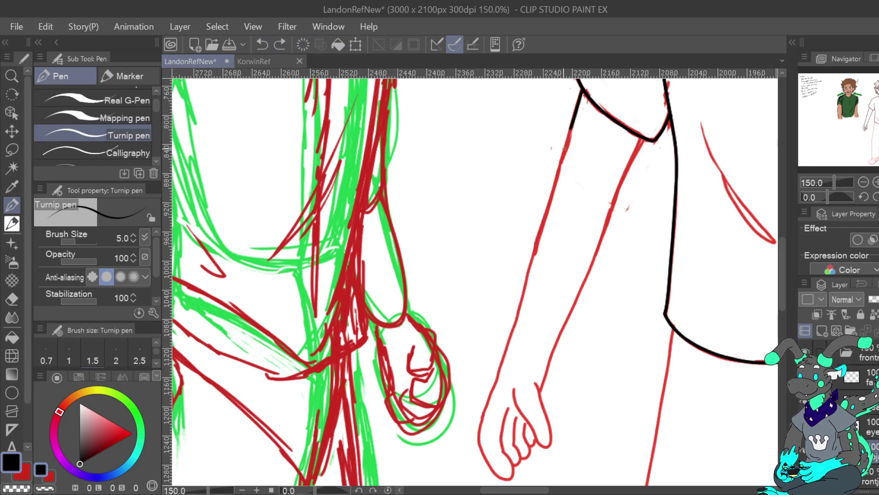
pyautogui.moveTo(532, 260); pyautogui.dragTo(513, 326)
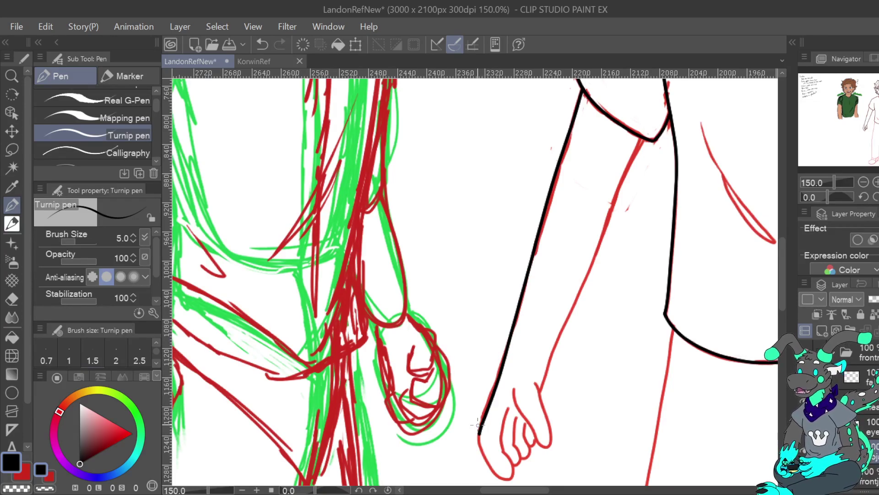
# Try to ink the second arm's inner edge between the sleeve hem and the wrist.
pyautogui.moveTo(636, 157); pyautogui.dragTo(568, 320)
pyautogui.moveTo(548, 366); pyautogui.dragTo(543, 382)
pyautogui.hotkey('ctrl', 'z')
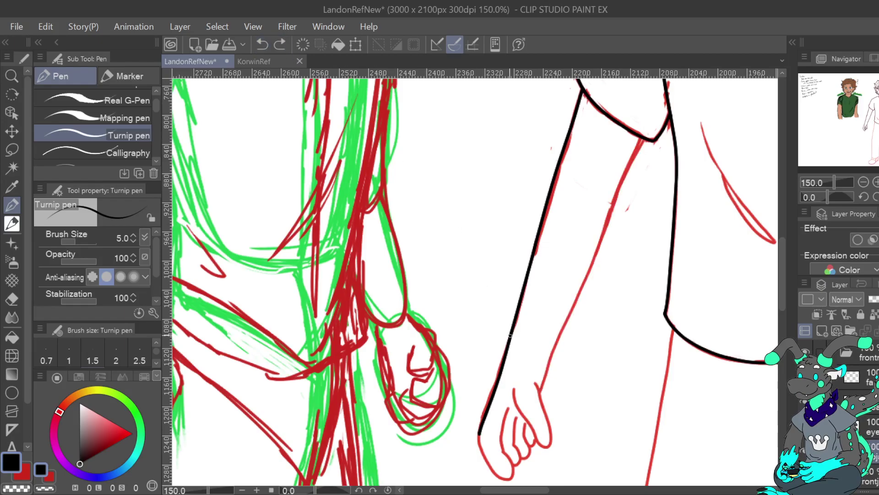
pyautogui.moveTo(541, 390); pyautogui.dragTo(550, 365)
pyautogui.moveTo(587, 272); pyautogui.dragTo(621, 188)
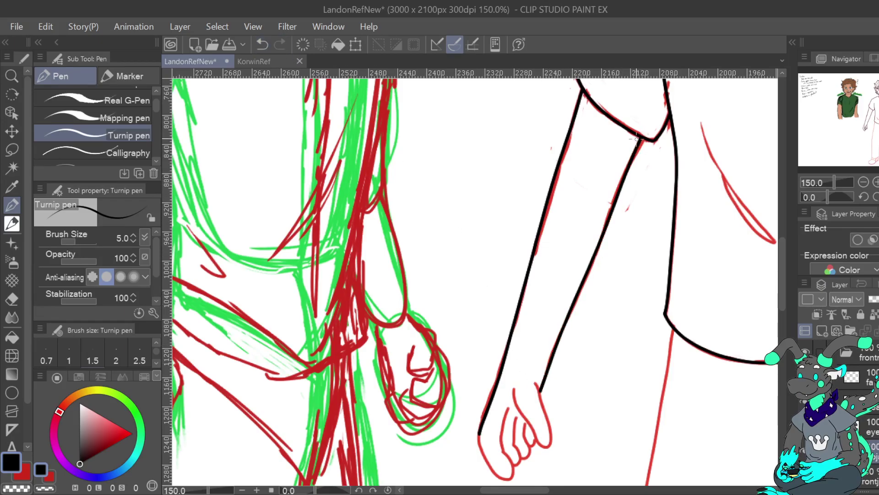
pyautogui.hotkey('ctrl', 'z')
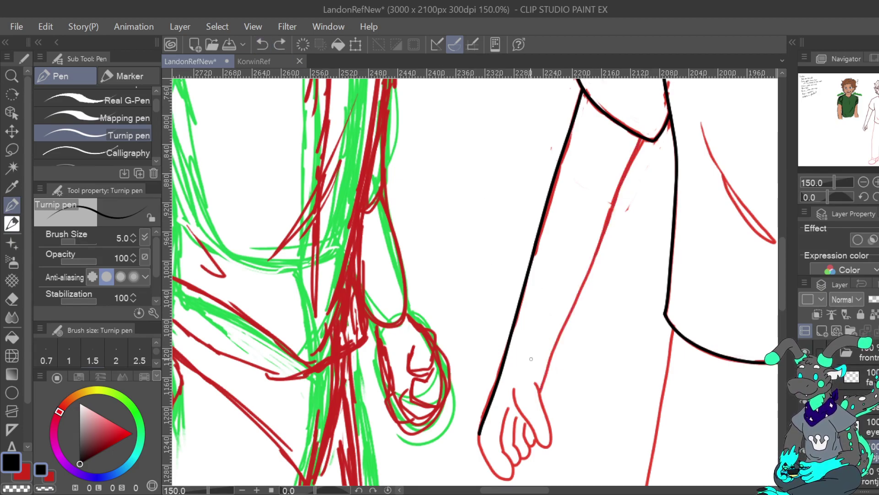
# Ink the second arm's inner edge from the wrist up to the sleeve hem, replacing the rejected stroke.
pyautogui.moveTo(592, 262); pyautogui.dragTo(637, 157)
pyautogui.click(264, 45)
pyautogui.moveTo(540, 392); pyautogui.dragTo(542, 385)
pyautogui.moveTo(559, 339); pyautogui.dragTo(642, 136)
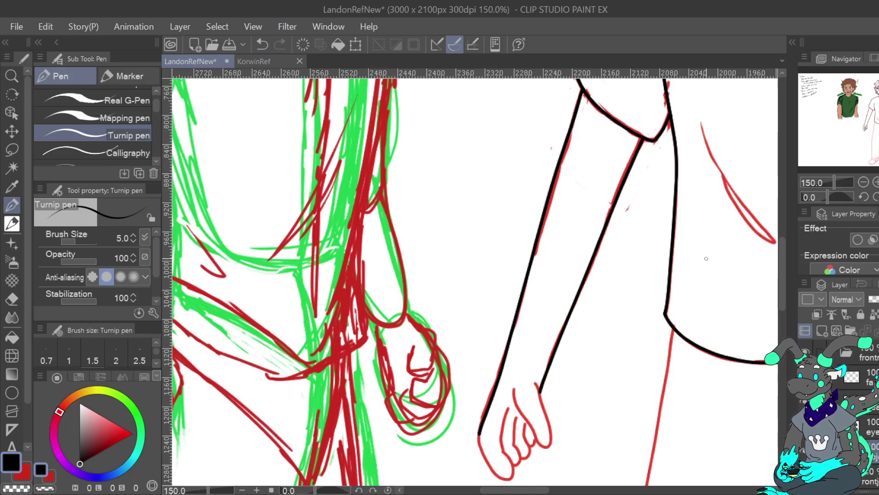
# Ink the second hand's outer contour, curled fingers and thumb along the red sketch, joining the thumb to the wrist.
pyautogui.scroll(-5, 714, 175)
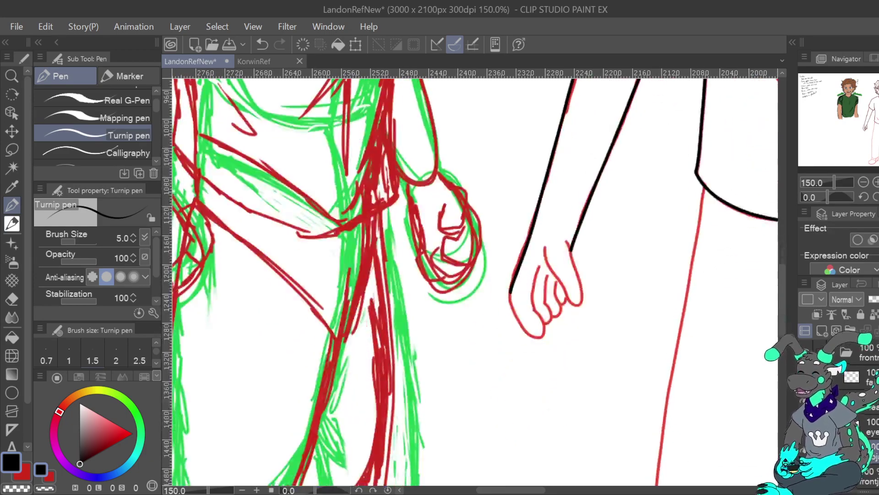
pyautogui.hscroll(-3, 714, 176)
pyautogui.click(876, 197)
pyautogui.moveTo(854, 128); pyautogui.dragTo(866, 130)
pyautogui.click(877, 197)
pyautogui.click(875, 182)
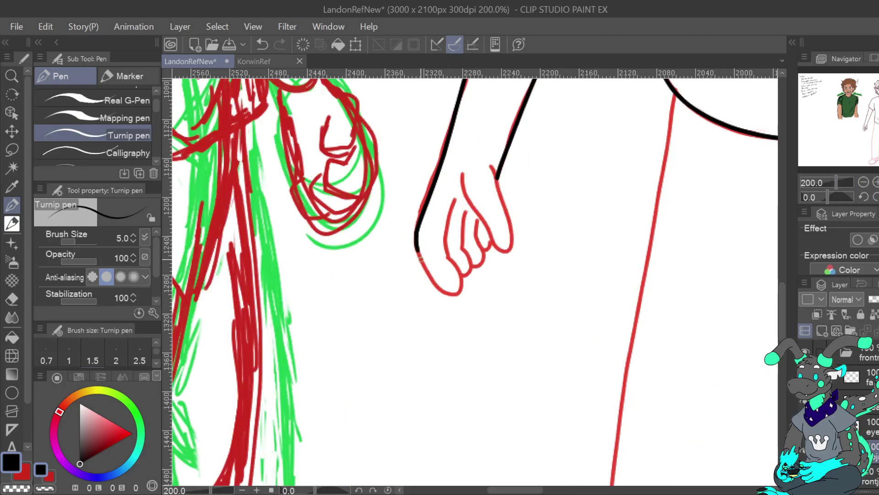
pyautogui.moveTo(436, 284); pyautogui.dragTo(457, 294)
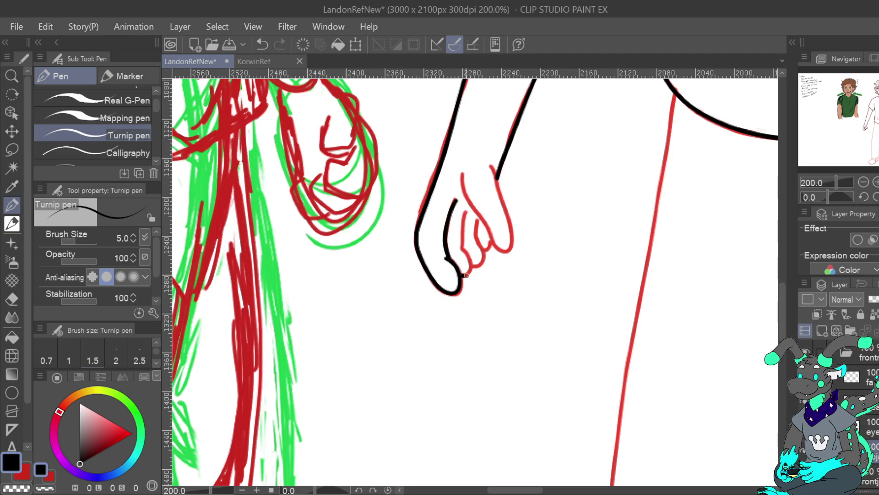
pyautogui.moveTo(462, 250)
pyautogui.mouseDown()
pyautogui.moveTo(466, 212)
pyautogui.moveTo(475, 267)
pyautogui.moveTo(477, 239)
pyautogui.mouseUp()
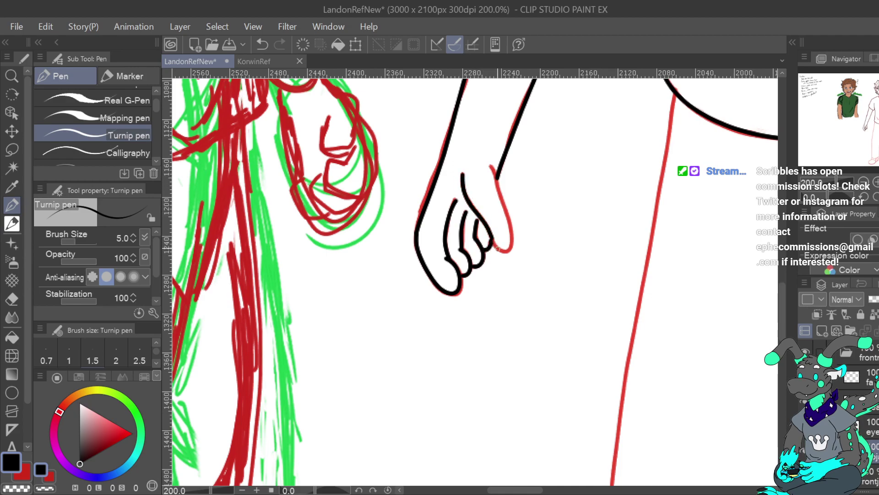
pyautogui.moveTo(509, 217); pyautogui.dragTo(498, 187)
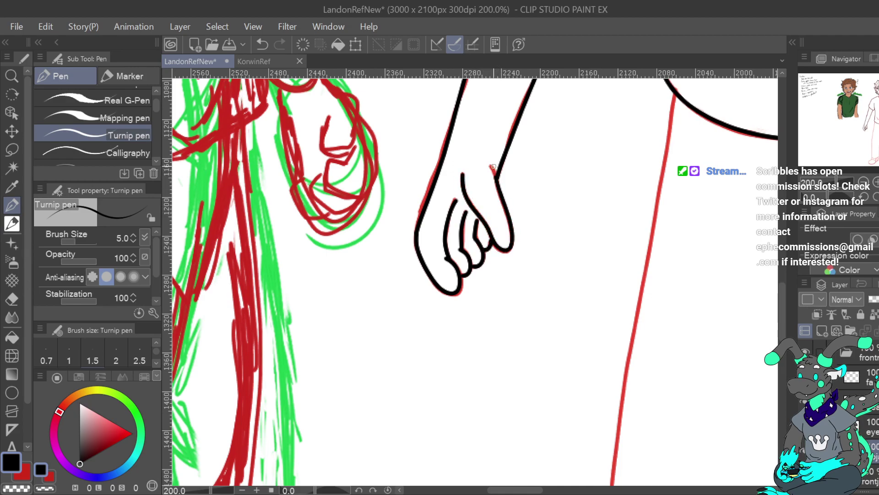
pyautogui.moveTo(498, 183); pyautogui.dragTo(253, 430)
# Return the canvas to its unflipped orientation and check the whole inked figure with the red sketch hidden and shown.
pyautogui.press('h')
pyautogui.moveTo(476, 229); pyautogui.dragTo(637, 324)
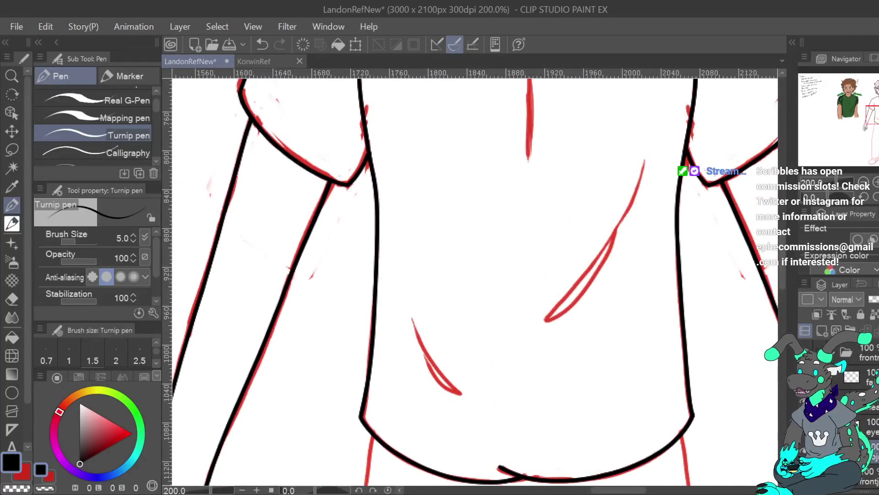
pyautogui.hotkey('ctrl', '0')
pyautogui.scroll(-8, 847, 412)
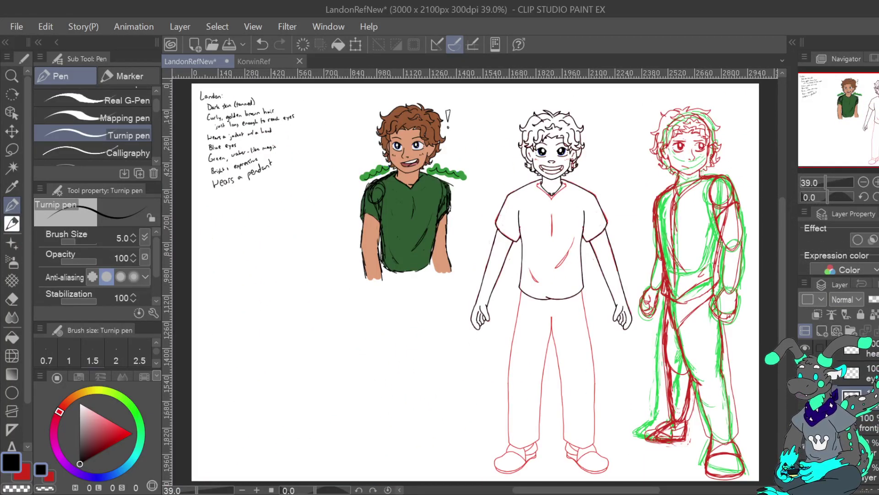
pyautogui.click(805, 395)
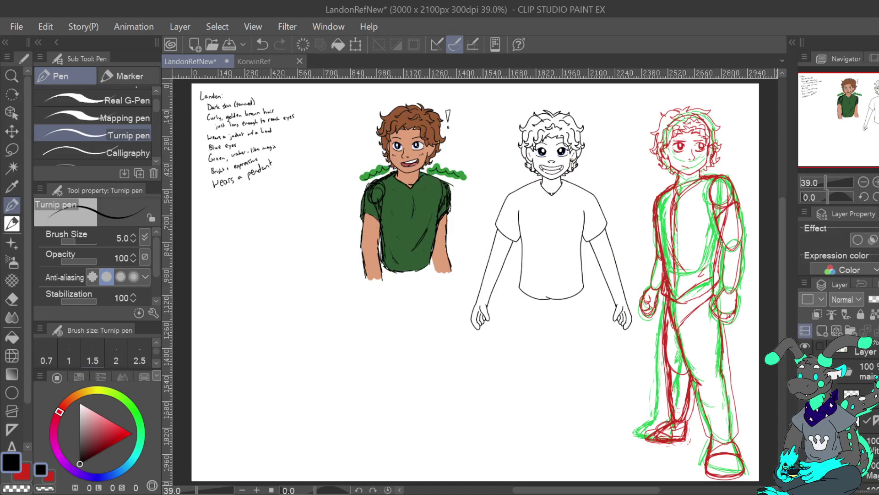
pyautogui.hotkey('ctrl', 'z')
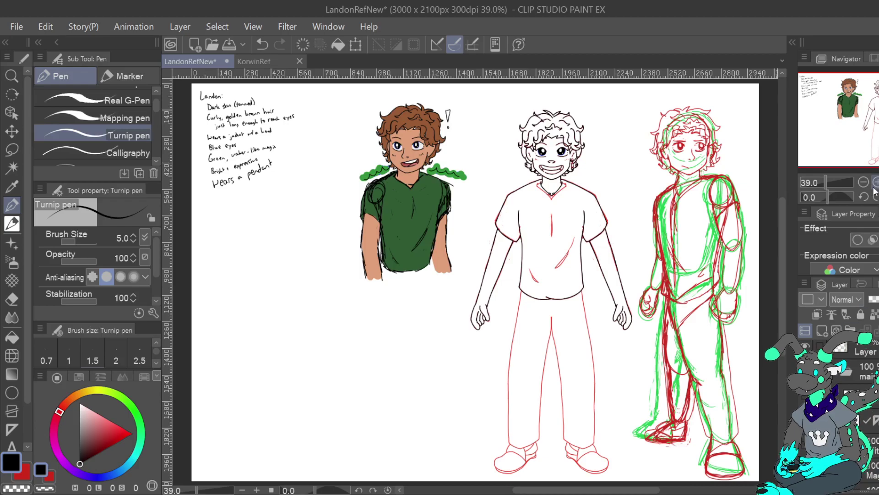
pyautogui.hotkey('ctrl', '+')
pyautogui.press('Delete')
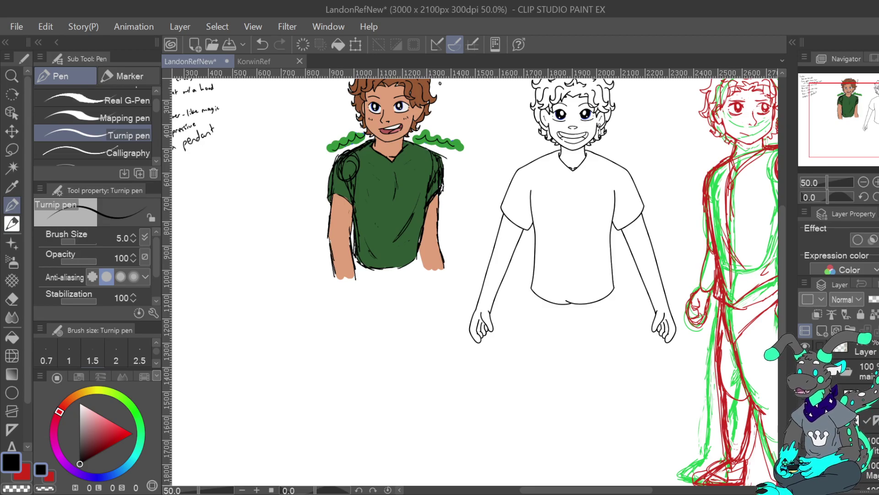
pyautogui.click(805, 420)
# Save the drawing and try to ink the trousers' outer edge just below the shirt hem.
pyautogui.hotkey('ctrl', '+')
pyautogui.moveTo(548, 333); pyautogui.dragTo(401, 231)
pyautogui.click(876, 182)
pyautogui.moveTo(878, 135); pyautogui.dragTo(878, 140)
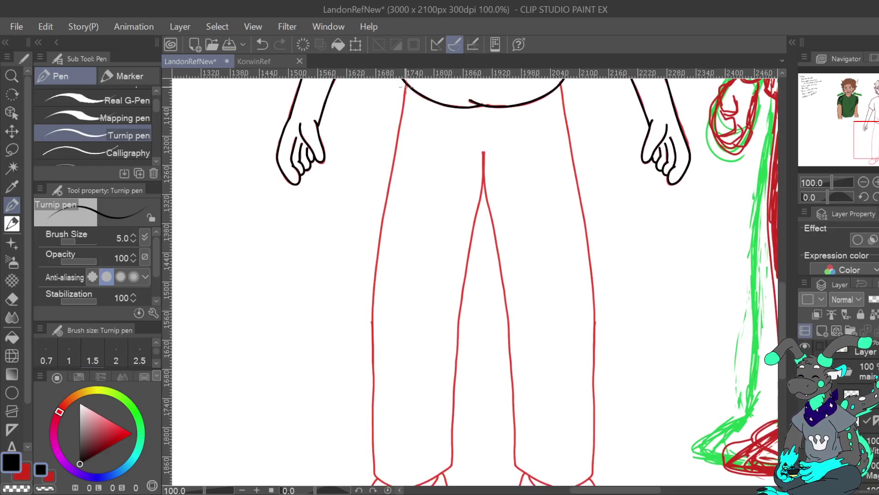
pyautogui.hotkey('ctrl', 's')
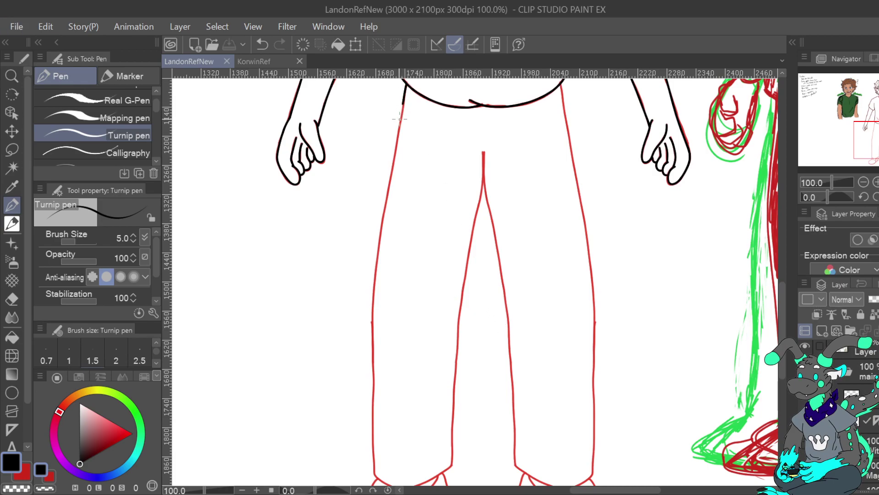
pyautogui.click(263, 44)
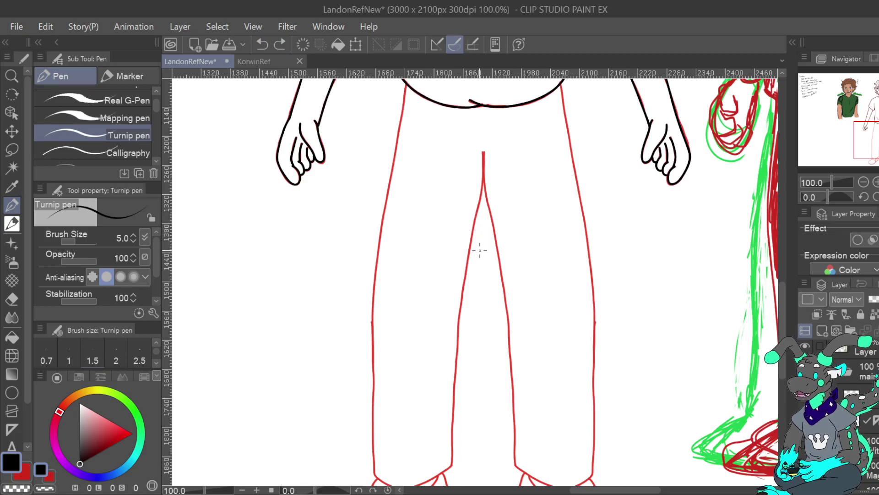
# Paste a copy of the jacket version's line art over the middle figure and hide the no-jacket line art.
pyautogui.scroll(-1, 862, 412)
pyautogui.scroll(-4, 838, 367)
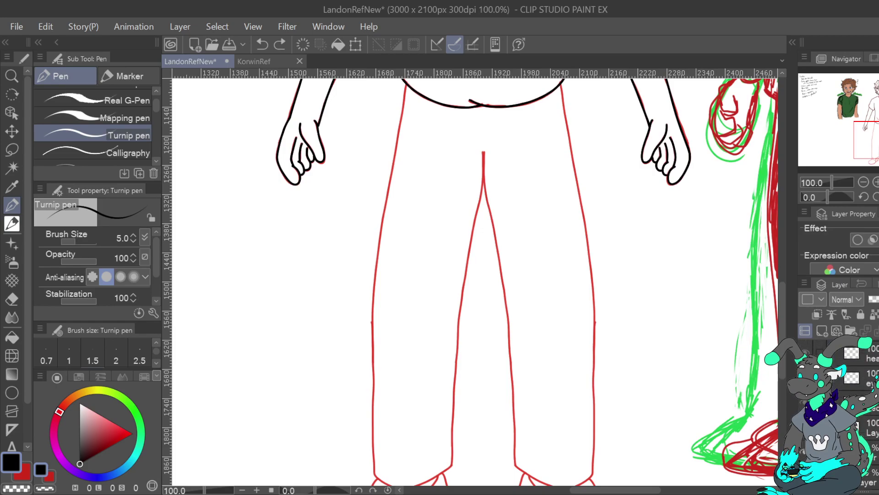
pyautogui.click(872, 405)
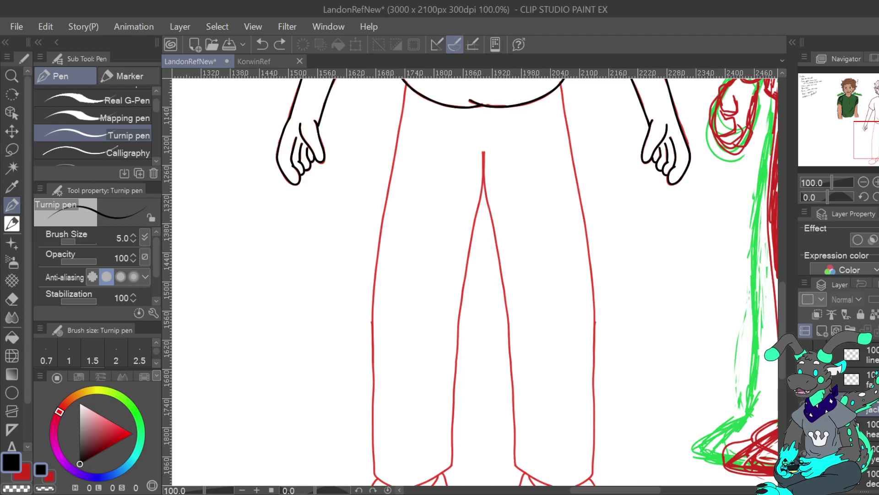
pyautogui.scroll(1, 865, 408)
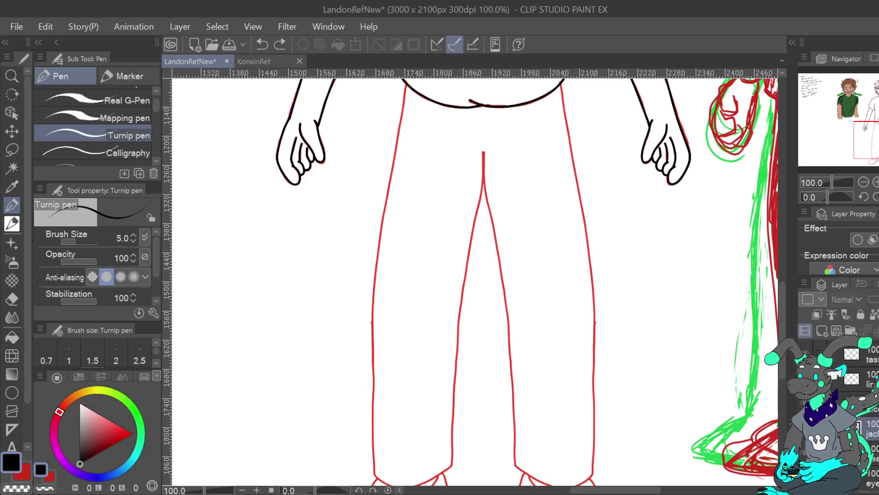
pyautogui.click(872, 404)
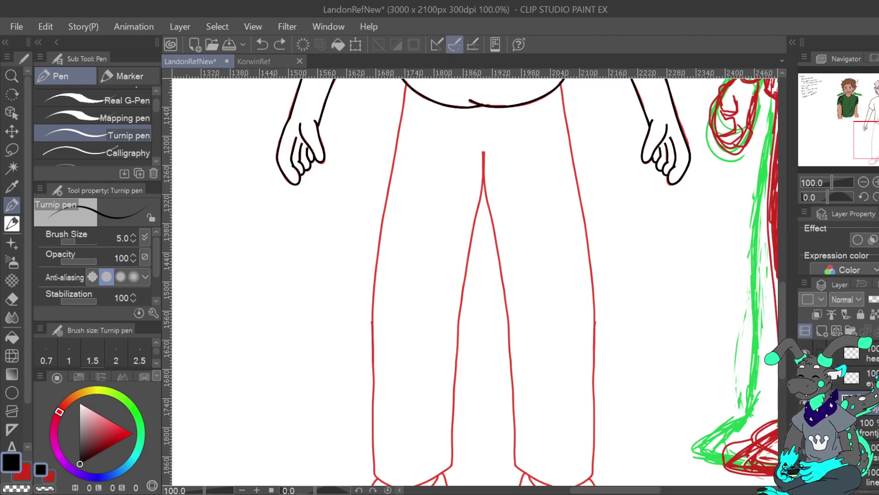
pyautogui.hotkey('ctrl', 'v')
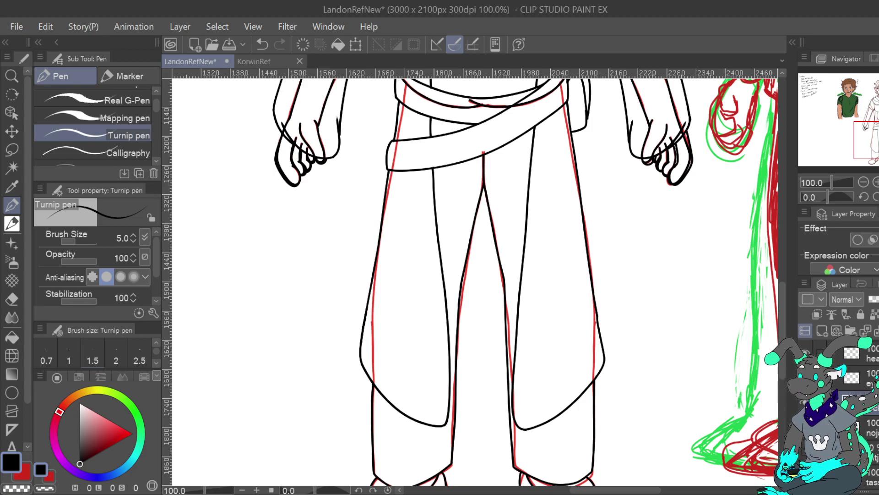
pyautogui.click(804, 427)
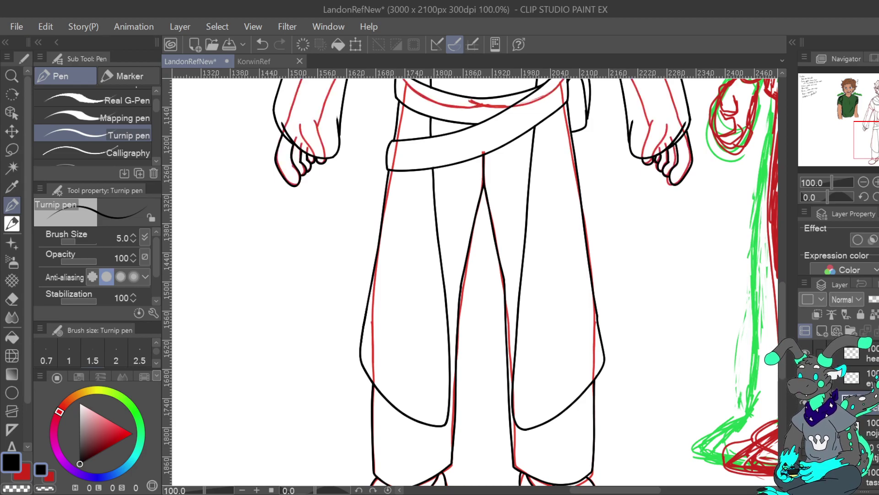
# Erase the copied jacket's sleeve and half of the cape on one side, using transparent colour and brush size 132.6.
pyautogui.moveTo(499, 105); pyautogui.dragTo(579, 249)
pyautogui.moveTo(462, 33); pyautogui.dragTo(403, 211)
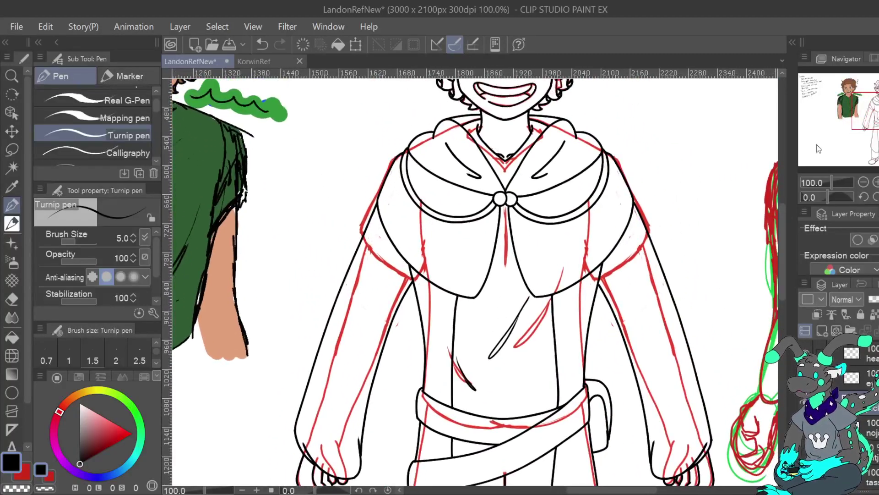
pyautogui.click(23, 489)
pyautogui.moveTo(77, 241); pyautogui.dragTo(84, 241)
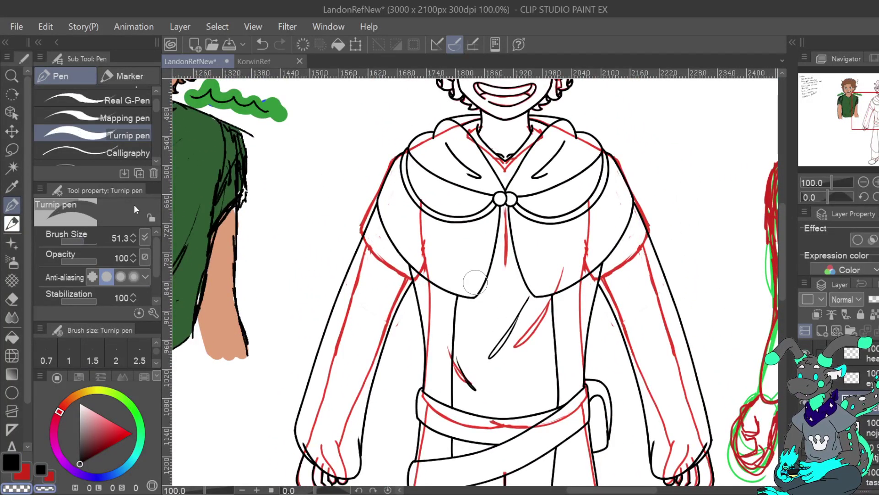
pyautogui.click(87, 241)
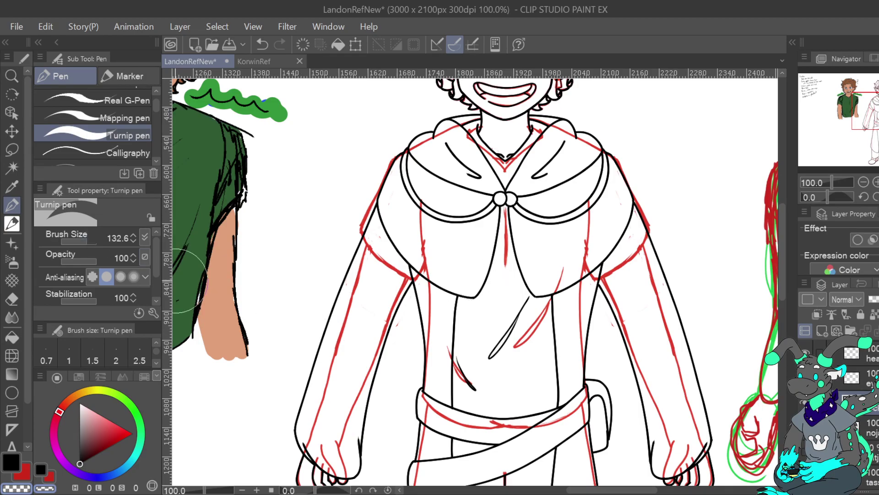
pyautogui.moveTo(309, 424)
pyautogui.mouseDown()
pyautogui.moveTo(307, 462)
pyautogui.moveTo(329, 476)
pyautogui.moveTo(349, 435)
pyautogui.mouseUp()
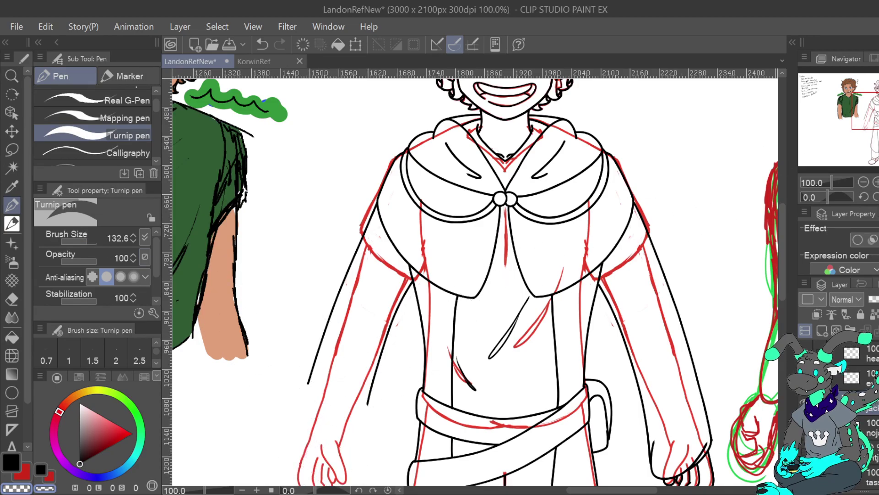
pyautogui.moveTo(345, 397); pyautogui.dragTo(368, 341)
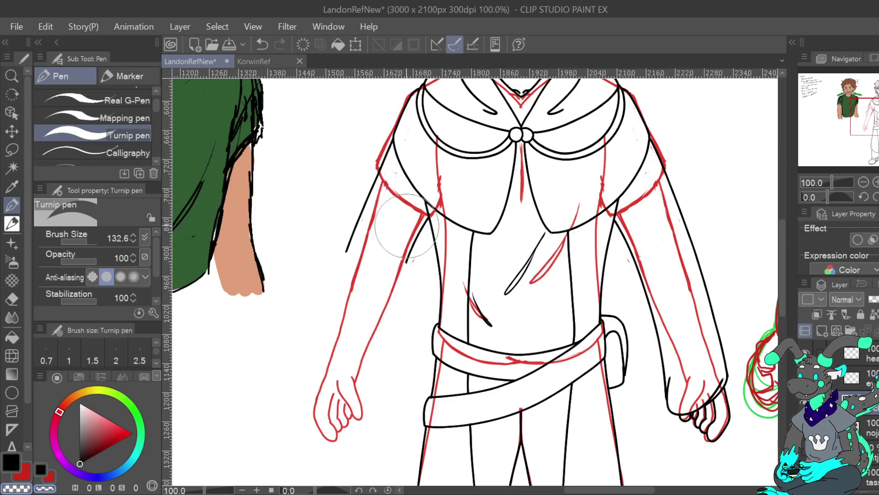
pyautogui.moveTo(403, 186)
pyautogui.mouseDown()
pyautogui.moveTo(382, 243)
pyautogui.moveTo(455, 171)
pyautogui.moveTo(348, 242)
pyautogui.moveTo(433, 186)
pyautogui.moveTo(419, 221)
pyautogui.moveTo(494, 209)
pyautogui.mouseUp()
pyautogui.scroll(3, 604, 192)
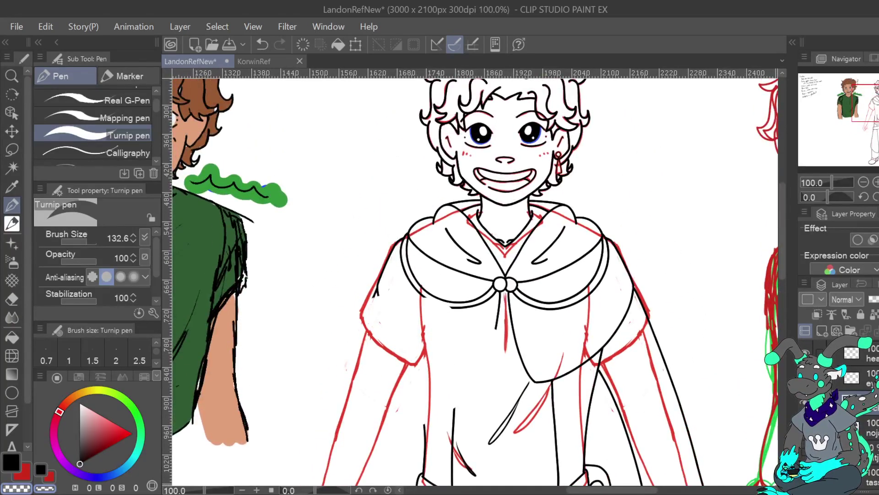
# Hide the middle figure's head line-art layers.
pyautogui.moveTo(805, 378); pyautogui.dragTo(804, 353)
pyautogui.scroll(2, 805, 366)
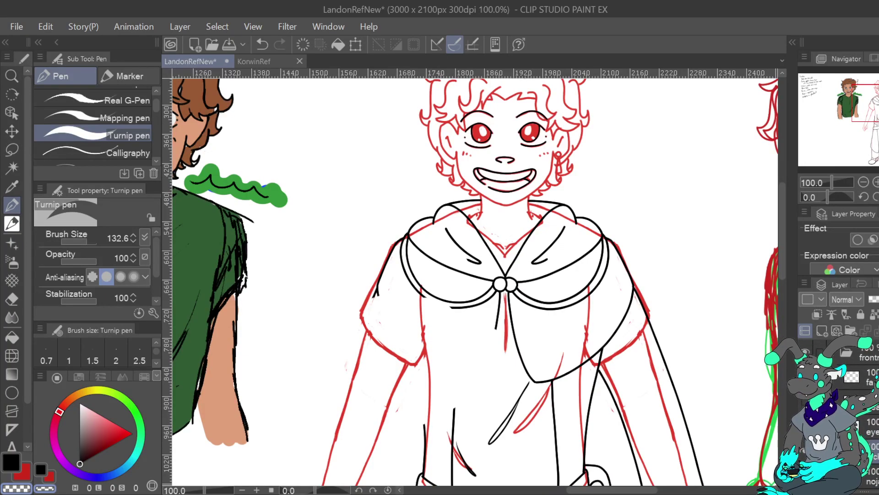
pyautogui.click(805, 378)
# Set stabilization to 3 and erase the rest of the copied cape and the second sleeve.
pyautogui.moveTo(676, 176); pyautogui.dragTo(633, 224)
pyautogui.moveTo(412, 270)
pyautogui.mouseDown()
pyautogui.moveTo(387, 327)
pyautogui.moveTo(459, 329)
pyautogui.moveTo(595, 304)
pyautogui.moveTo(440, 337)
pyautogui.moveTo(414, 318)
pyautogui.mouseUp()
pyautogui.moveTo(92, 302); pyautogui.dragTo(78, 302)
pyautogui.click(133, 301)
pyautogui.click(134, 300)
pyautogui.click(134, 301)
pyautogui.moveTo(530, 294)
pyautogui.mouseDown()
pyautogui.moveTo(522, 315)
pyautogui.moveTo(355, 375)
pyautogui.moveTo(543, 339)
pyautogui.moveTo(493, 410)
pyautogui.moveTo(612, 356)
pyautogui.moveTo(484, 265)
pyautogui.moveTo(500, 114)
pyautogui.mouseUp()
pyautogui.moveTo(538, 401)
pyautogui.mouseDown()
pyautogui.moveTo(524, 195)
pyautogui.moveTo(495, 157)
pyautogui.moveTo(526, 379)
pyautogui.mouseUp()
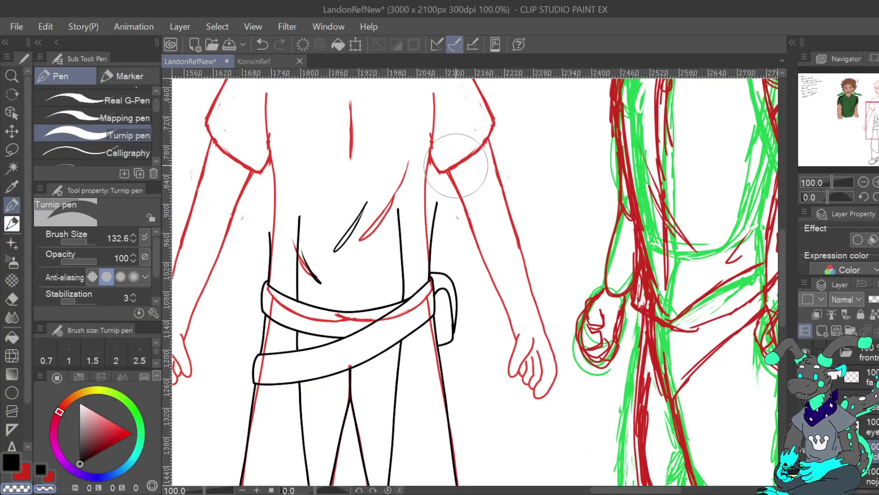
# Try to erase the copied jacket panels, shirt folds and one side of the belt around the waist.
pyautogui.moveTo(455, 186)
pyautogui.mouseDown()
pyautogui.moveTo(386, 231)
pyautogui.moveTo(314, 251)
pyautogui.moveTo(282, 243)
pyautogui.mouseUp()
pyautogui.moveTo(878, 120); pyautogui.dragTo(878, 124)
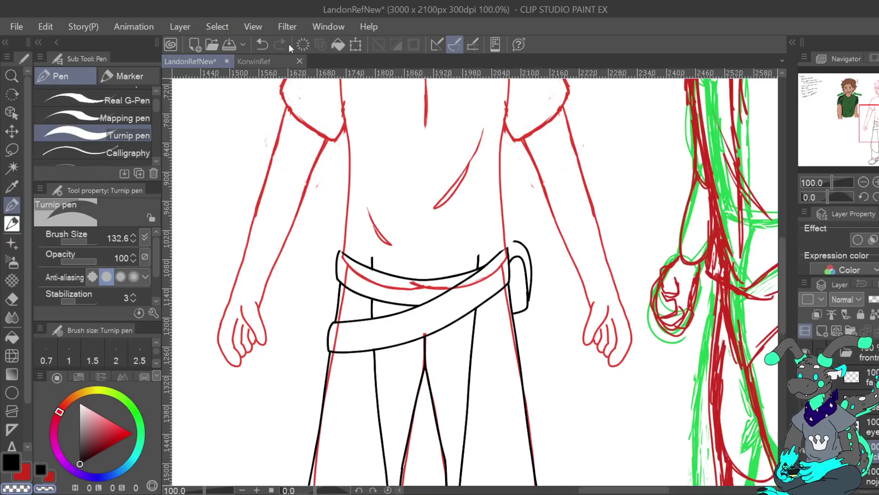
pyautogui.click(263, 44)
pyautogui.click(264, 43)
pyautogui.click(264, 43)
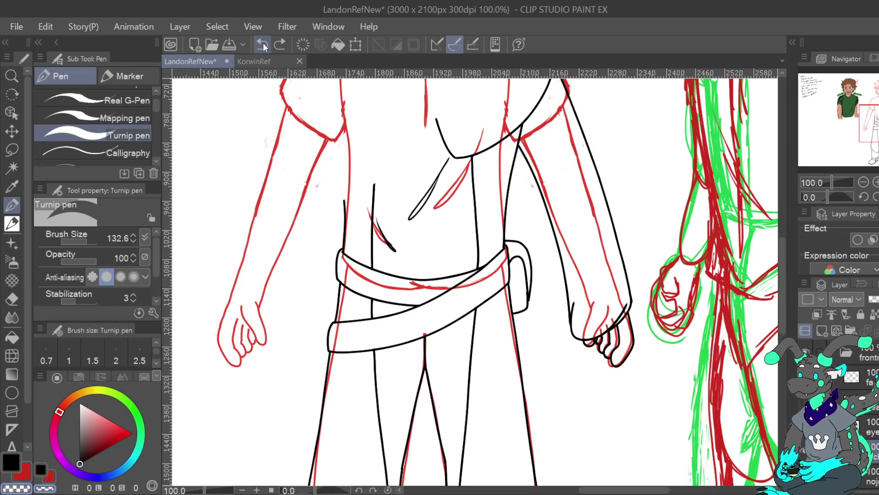
pyautogui.click(280, 45)
pyautogui.click(281, 44)
pyautogui.click(280, 44)
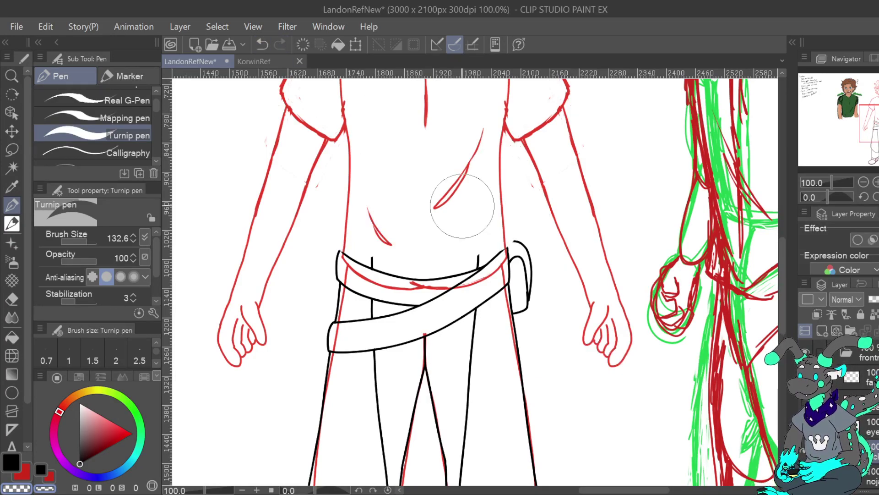
pyautogui.moveTo(514, 219)
pyautogui.mouseDown()
pyautogui.moveTo(534, 287)
pyautogui.moveTo(490, 284)
pyautogui.mouseUp()
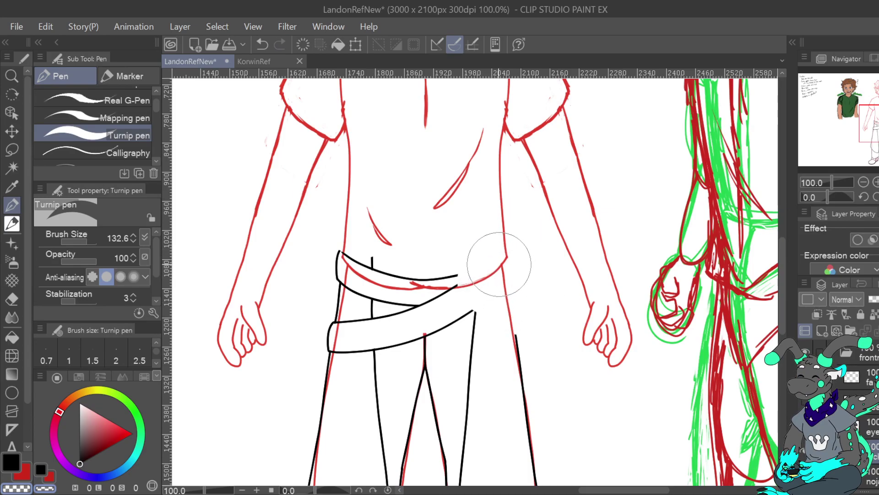
pyautogui.scroll(-3, 475, 280)
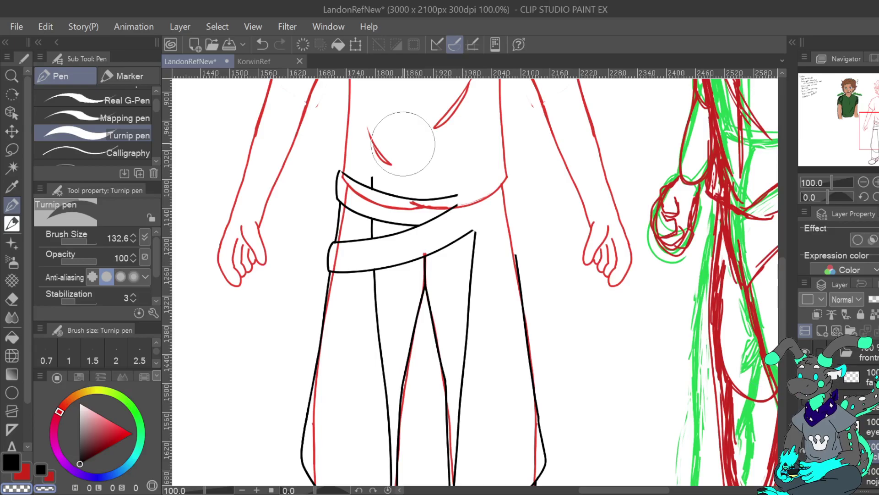
pyautogui.click(262, 44)
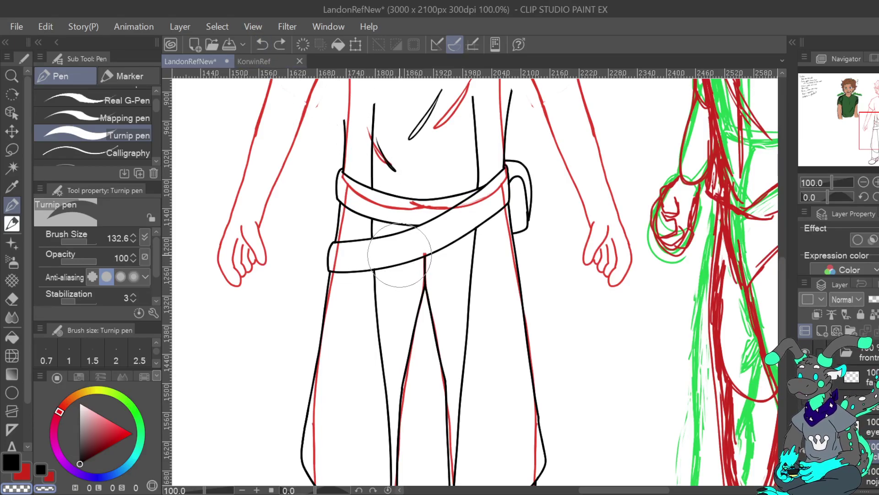
# Erase the copied jacket panels, shirt folds, belt and outer coat lines around the middle figure's waist and thighs.
pyautogui.moveTo(360, 117)
pyautogui.mouseDown()
pyautogui.moveTo(437, 180)
pyautogui.moveTo(464, 112)
pyautogui.moveTo(412, 180)
pyautogui.moveTo(485, 122)
pyautogui.moveTo(474, 125)
pyautogui.moveTo(475, 109)
pyautogui.moveTo(497, 122)
pyautogui.moveTo(507, 109)
pyautogui.moveTo(481, 162)
pyautogui.moveTo(499, 138)
pyautogui.moveTo(494, 222)
pyautogui.moveTo(544, 426)
pyautogui.moveTo(526, 275)
pyautogui.mouseUp()
pyautogui.moveTo(538, 217)
pyautogui.mouseDown()
pyautogui.moveTo(546, 97)
pyautogui.moveTo(470, 199)
pyautogui.moveTo(356, 130)
pyautogui.moveTo(349, 170)
pyautogui.mouseUp()
pyautogui.hotkey('ctrl', 'z')
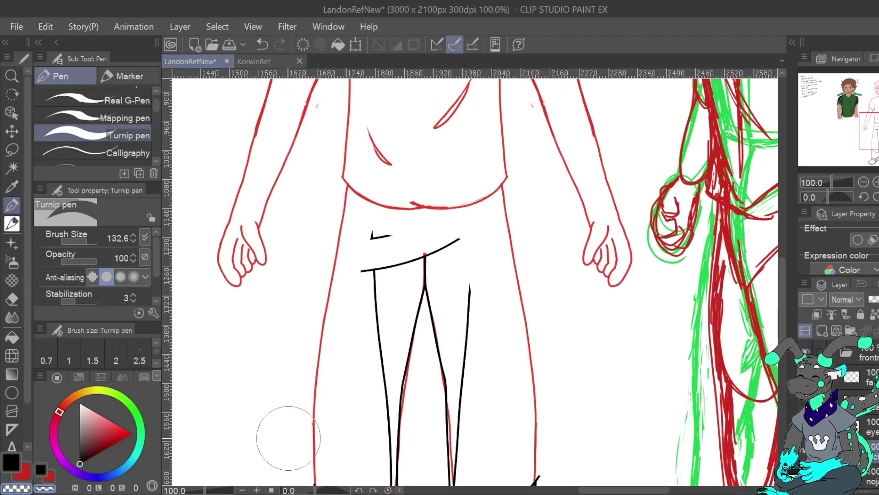
pyautogui.hotkey('ctrl', 'z')
pyautogui.hotkey('ctrl', 'z')
pyautogui.hotkey('ctrl', 'z')
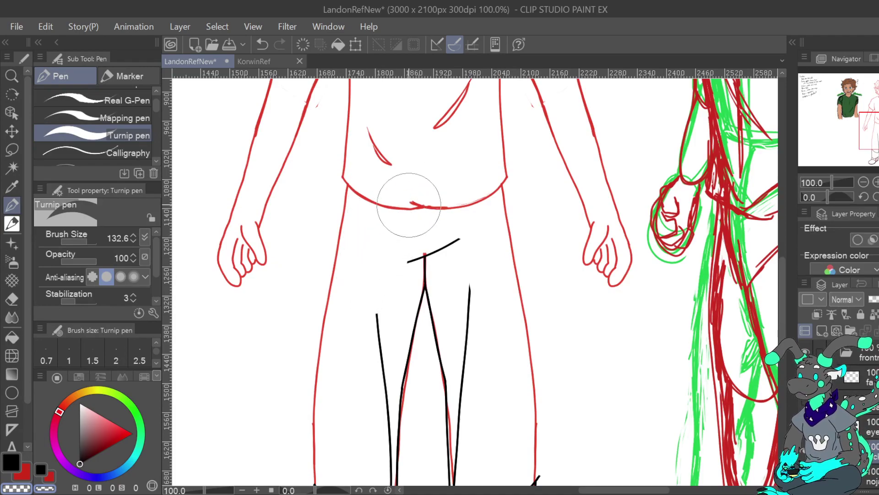
pyautogui.scroll(-4, 475, 279)
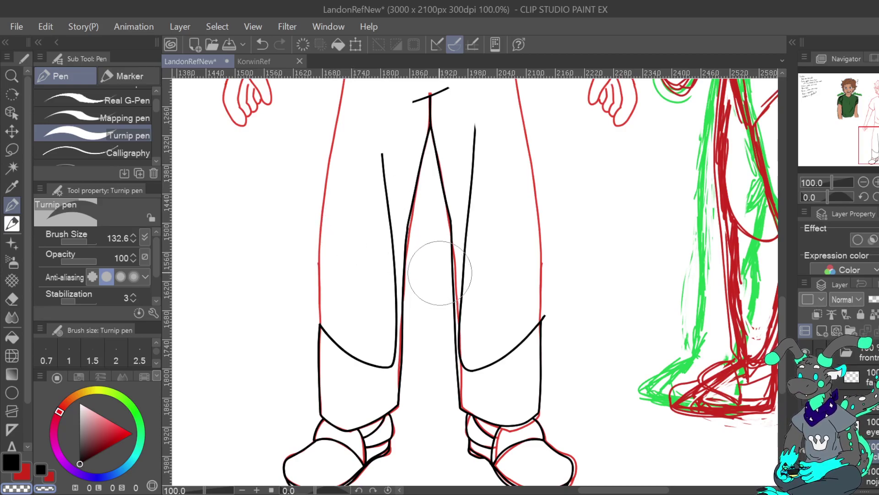
# Set the brush size to 13.2 and erase the leftover belt line crossing the trousers' centre seam.
pyautogui.click(78, 240)
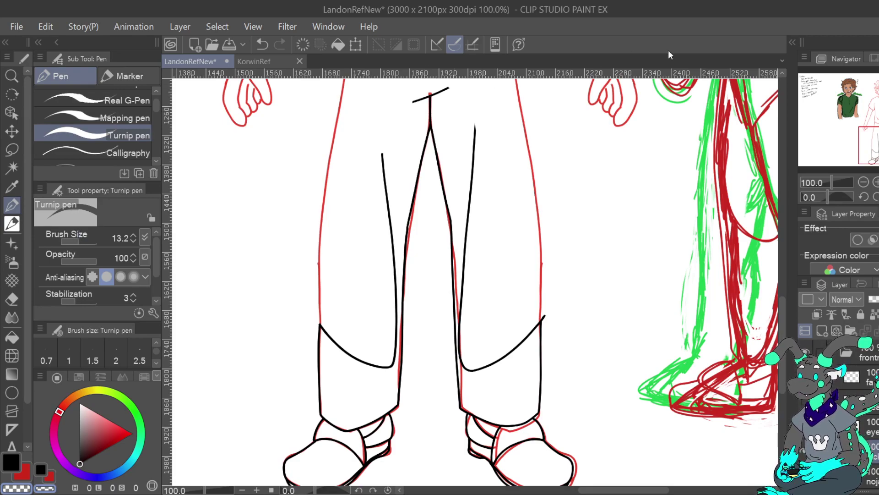
pyautogui.click(876, 183)
pyautogui.moveTo(876, 146); pyautogui.dragTo(875, 130)
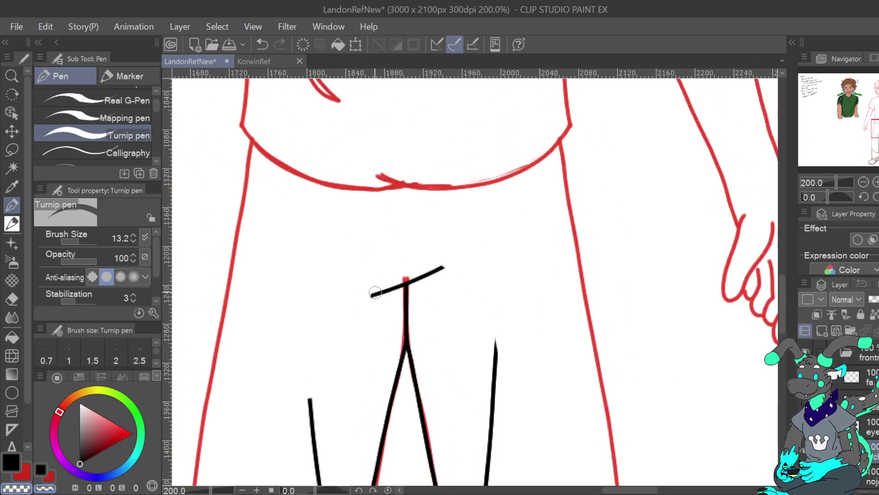
pyautogui.hotkey('ctrl', 'z')
pyautogui.hotkey('ctrl', 'z')
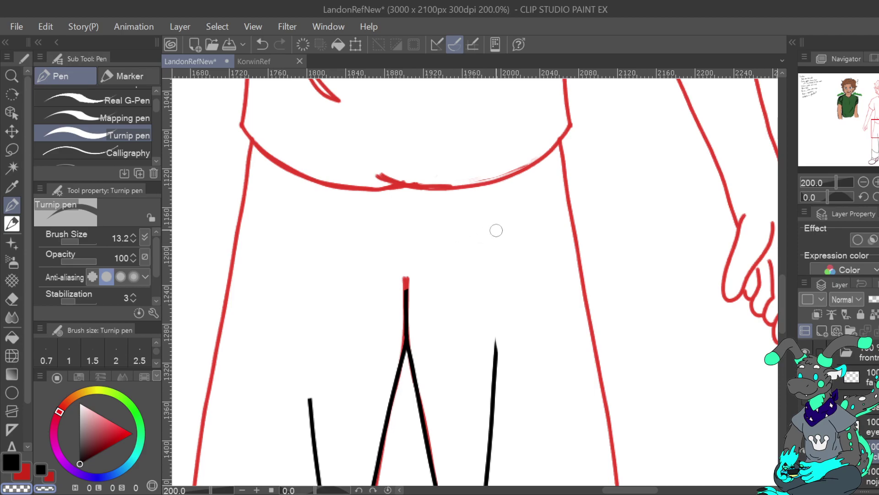
# Erase the remaining jacket panel lines and their curved hems from inside both trouser legs.
pyautogui.moveTo(452, 466); pyautogui.dragTo(484, 147)
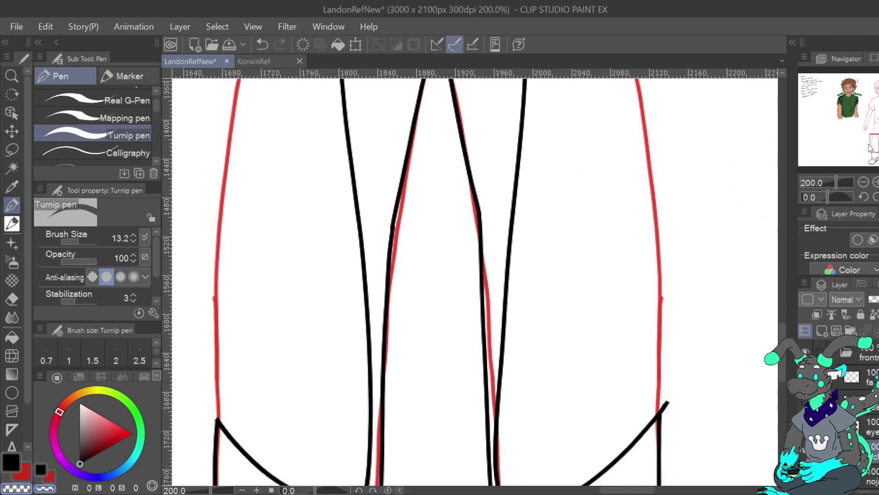
pyautogui.moveTo(865, 145); pyautogui.dragTo(874, 138)
pyautogui.moveTo(340, 156); pyautogui.dragTo(366, 369)
pyautogui.moveTo(528, 105); pyautogui.dragTo(502, 438)
pyautogui.moveTo(877, 139); pyautogui.dragTo(874, 151)
pyautogui.moveTo(416, 93)
pyautogui.mouseDown()
pyautogui.moveTo(423, 219)
pyautogui.moveTo(419, 297)
pyautogui.moveTo(405, 329)
pyautogui.moveTo(350, 310)
pyautogui.moveTo(294, 273)
pyautogui.moveTo(271, 241)
pyautogui.mouseUp()
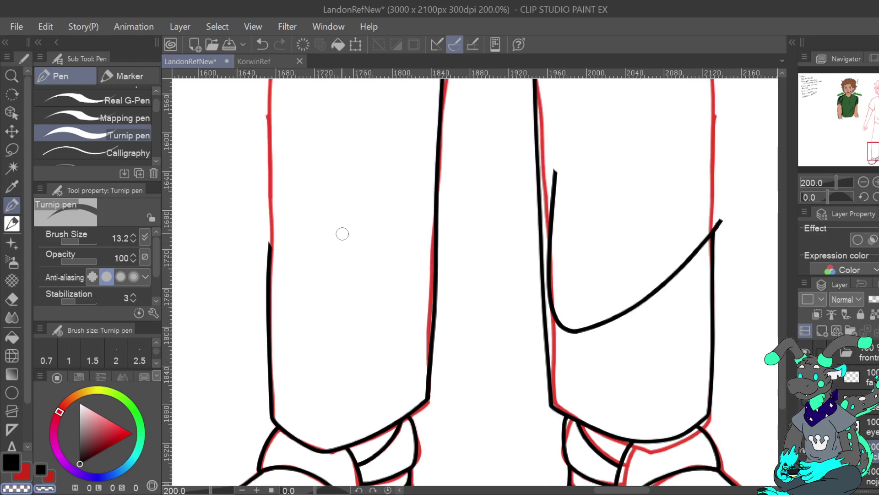
pyautogui.moveTo(568, 179)
pyautogui.mouseDown()
pyautogui.moveTo(501, 384)
pyautogui.moveTo(419, 276)
pyautogui.moveTo(418, 243)
pyautogui.moveTo(399, 355)
pyautogui.moveTo(421, 397)
pyautogui.moveTo(530, 336)
pyautogui.moveTo(573, 285)
pyautogui.mouseUp()
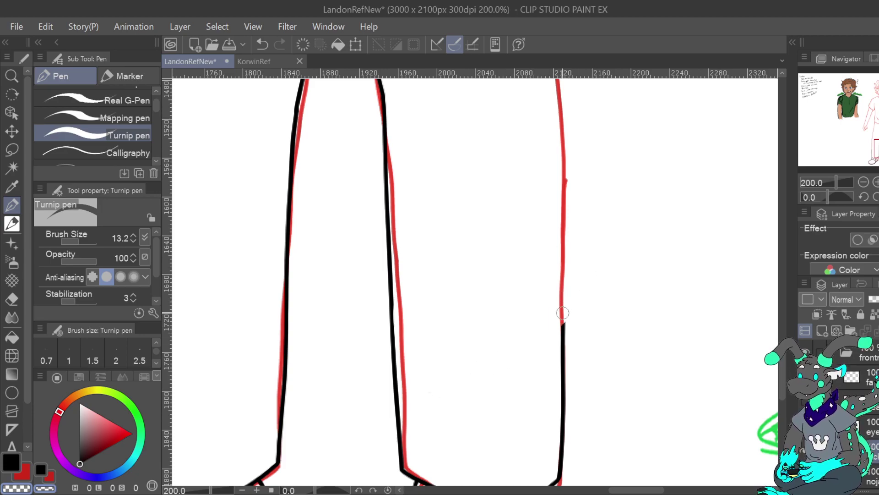
# Switch back to black with brush size 5.0 and extend the trousers' centre seam up to the sketch line's end.
pyautogui.moveTo(431, 84)
pyautogui.mouseDown()
pyautogui.moveTo(473, 484)
pyautogui.moveTo(494, 417)
pyautogui.mouseUp()
pyautogui.press('c')
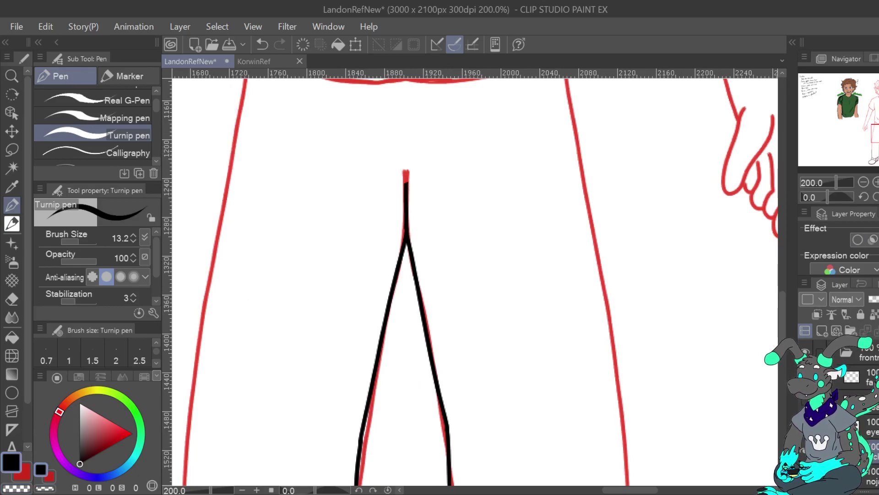
pyautogui.click(133, 242)
pyautogui.click(133, 241)
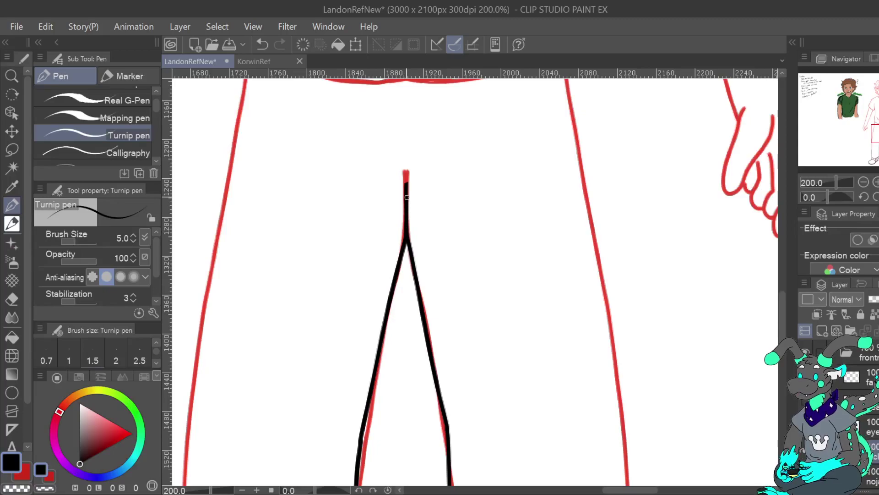
pyautogui.moveTo(412, 256)
pyautogui.mouseDown()
pyautogui.moveTo(444, 331)
pyautogui.moveTo(540, 384)
pyautogui.moveTo(540, 289)
pyautogui.mouseUp()
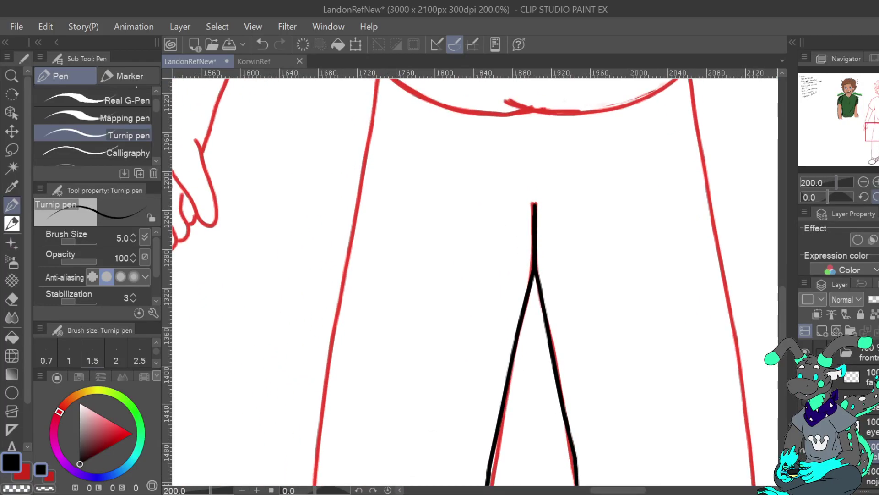
# Try to ink the left trouser leg's outer line from the shirt hem downward.
pyautogui.click(876, 182)
pyautogui.click(876, 182)
pyautogui.click(864, 182)
pyautogui.click(864, 182)
pyautogui.click(864, 182)
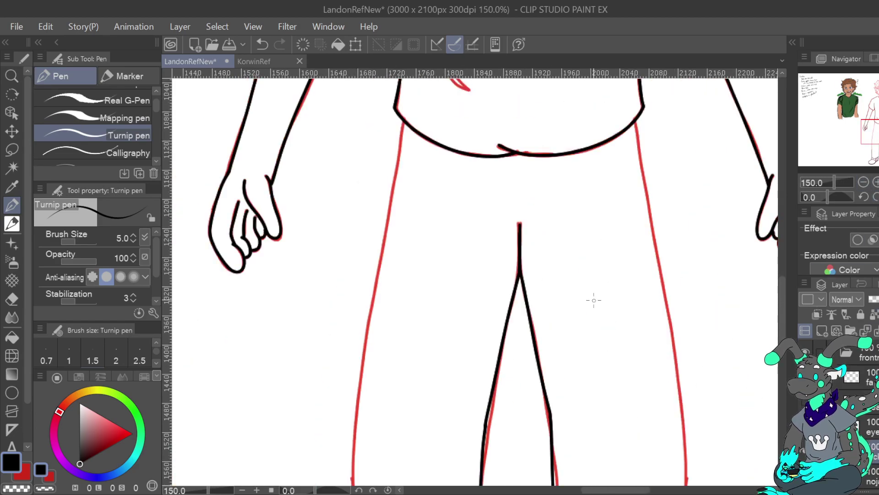
pyautogui.click(864, 182)
pyautogui.moveTo(773, 209); pyautogui.dragTo(758, 147)
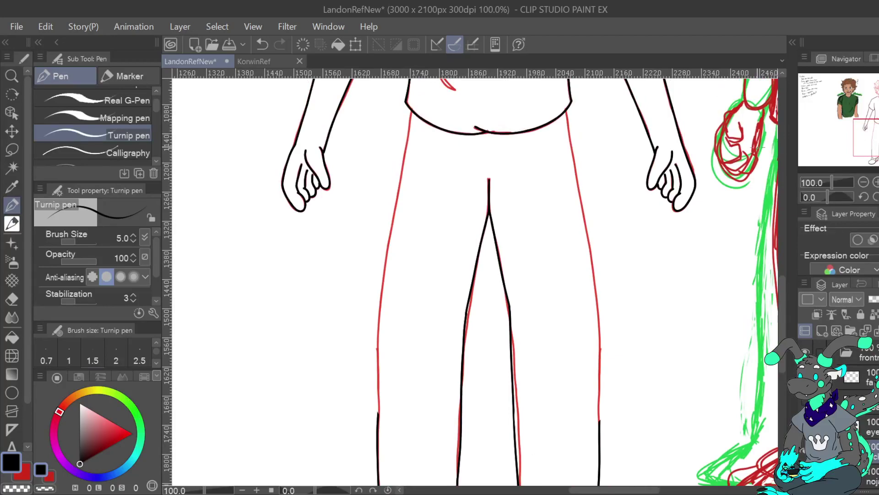
pyautogui.moveTo(411, 115); pyautogui.dragTo(404, 151)
pyautogui.moveTo(395, 208); pyautogui.dragTo(385, 304)
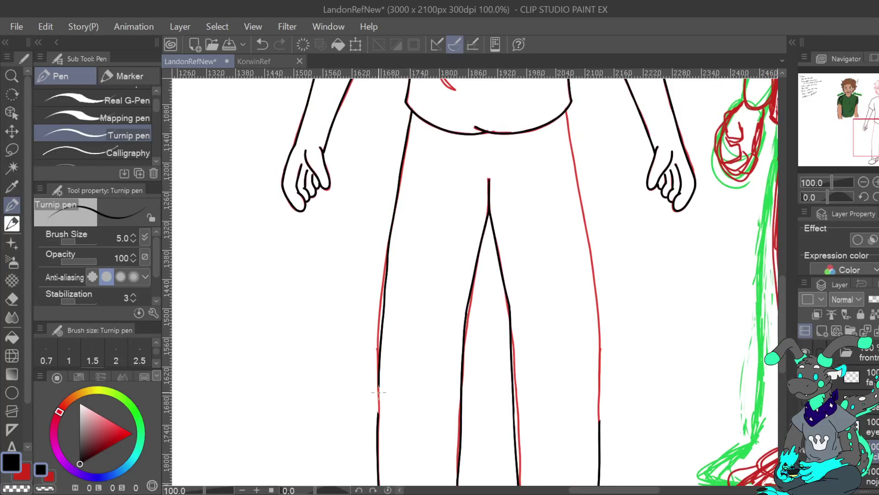
# Undo that trouser line, set stabilization to 100 and ink the left leg's outer line from shirt hem to cuff line.
pyautogui.moveTo(78, 302); pyautogui.dragTo(101, 302)
pyautogui.hotkey('ctrl', 'z')
pyautogui.moveTo(412, 109); pyautogui.dragTo(378, 376)
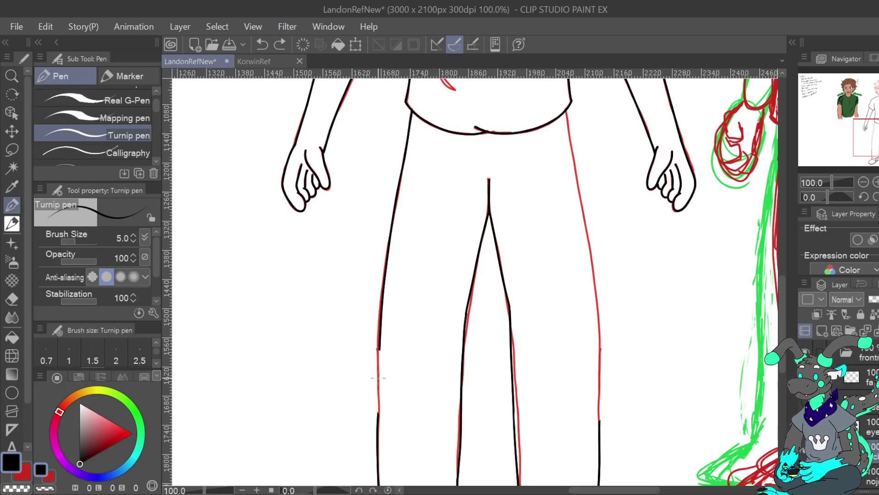
pyautogui.moveTo(377, 413); pyautogui.dragTo(378, 415)
pyautogui.hotkey('ctrl', 'z')
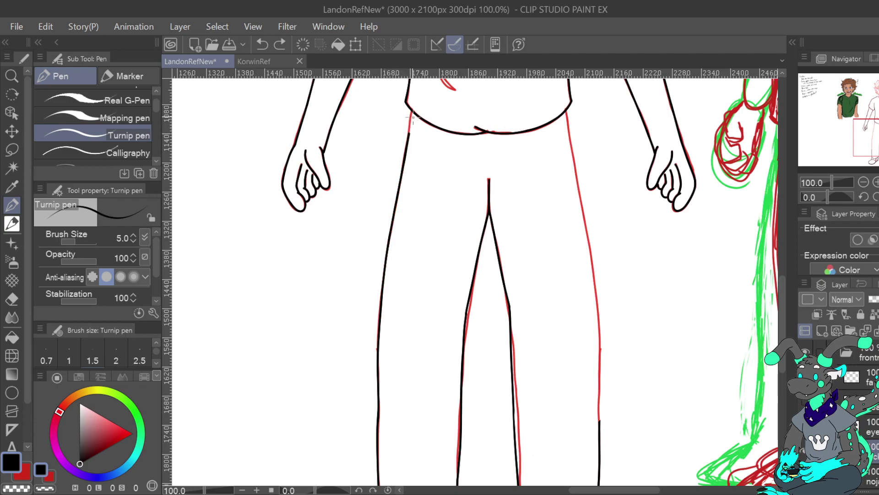
pyautogui.click(23, 489)
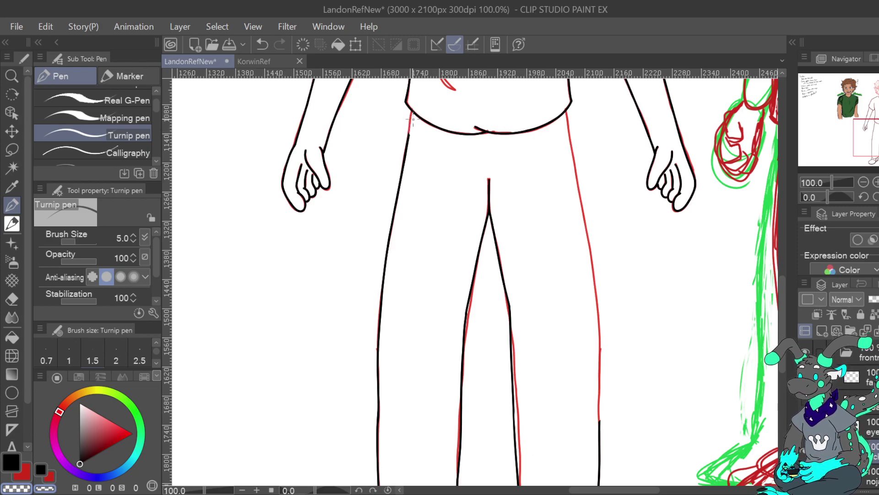
pyautogui.press('c')
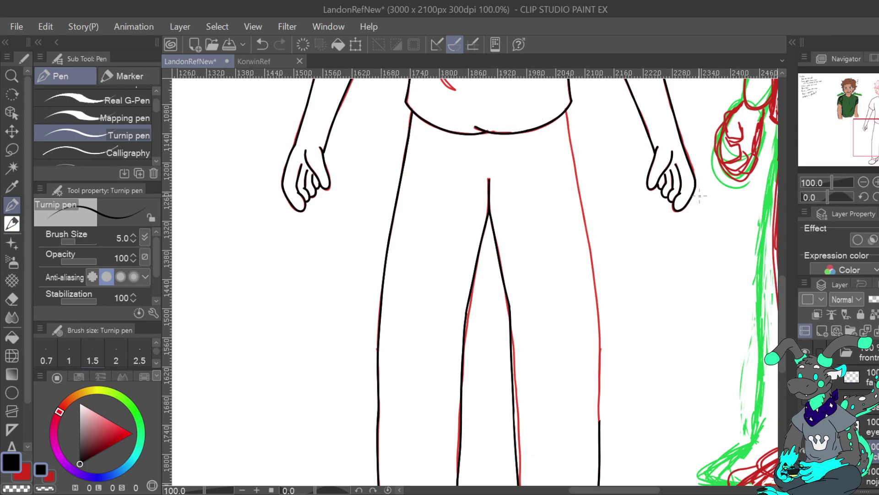
# Try to ink the right trouser leg's outer line from the shirt hem down to the existing cuff line.
pyautogui.moveTo(595, 413); pyautogui.dragTo(638, 370)
pyautogui.moveTo(618, 321)
pyautogui.mouseDown()
pyautogui.moveTo(613, 332)
pyautogui.moveTo(513, 354)
pyautogui.moveTo(506, 337)
pyautogui.mouseUp()
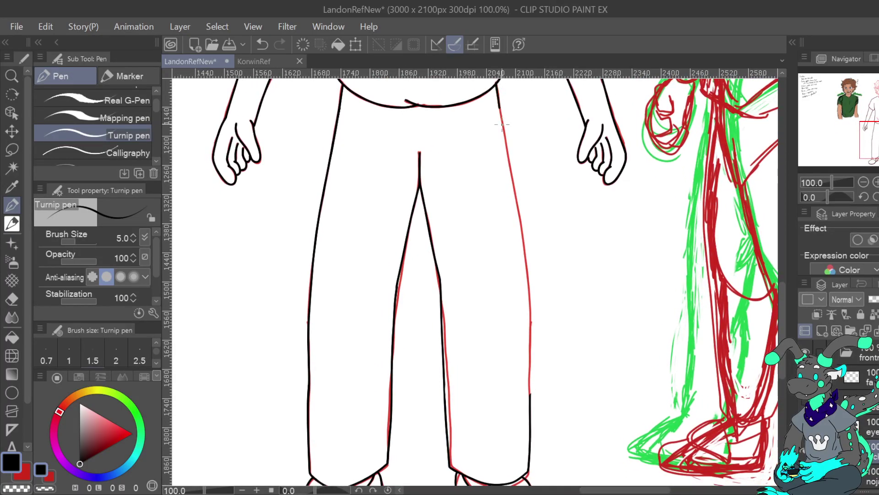
pyautogui.moveTo(524, 246); pyautogui.dragTo(529, 302)
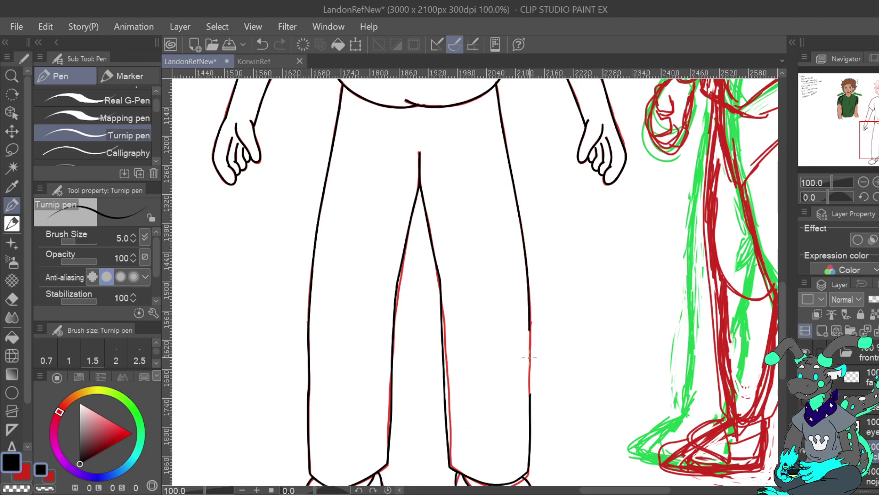
pyautogui.moveTo(529, 392); pyautogui.dragTo(526, 406)
pyautogui.click(262, 44)
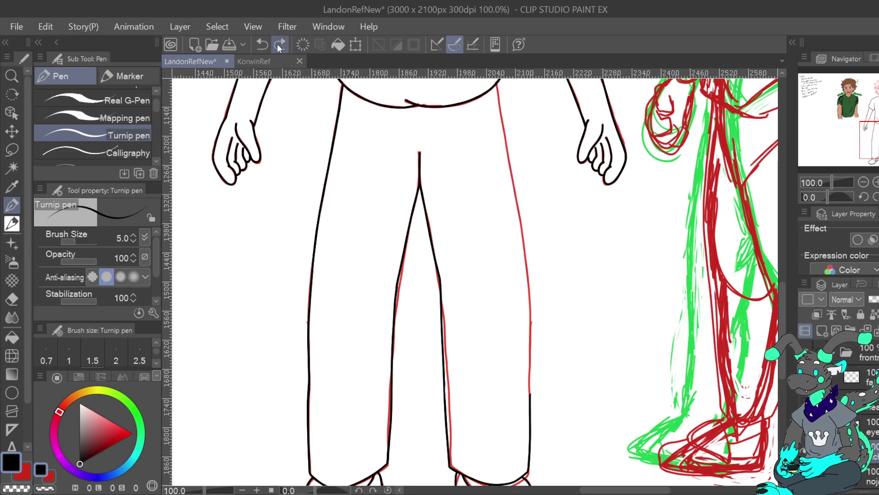
# Flip the canvas view horizontally and ink the remaining outer trouser line from the lower leg up to the shirt hem.
pyautogui.press('h')
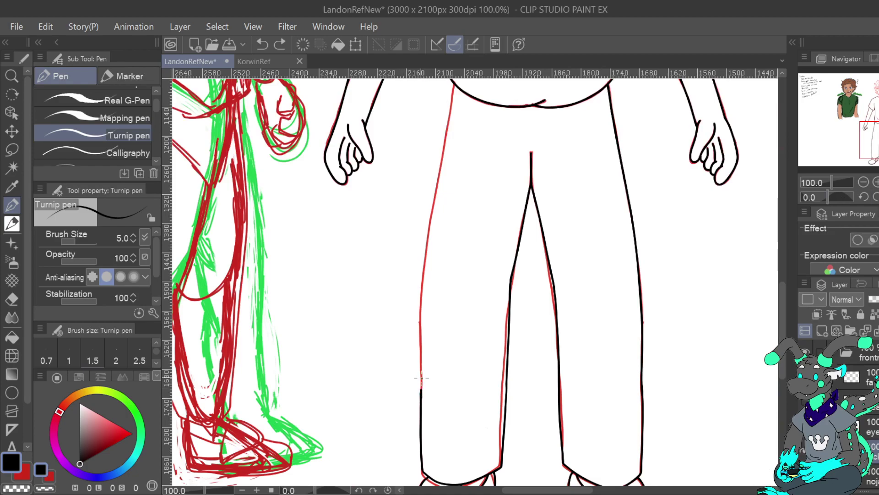
pyautogui.moveTo(422, 289); pyautogui.dragTo(430, 220)
pyautogui.moveTo(442, 167); pyautogui.dragTo(458, 77)
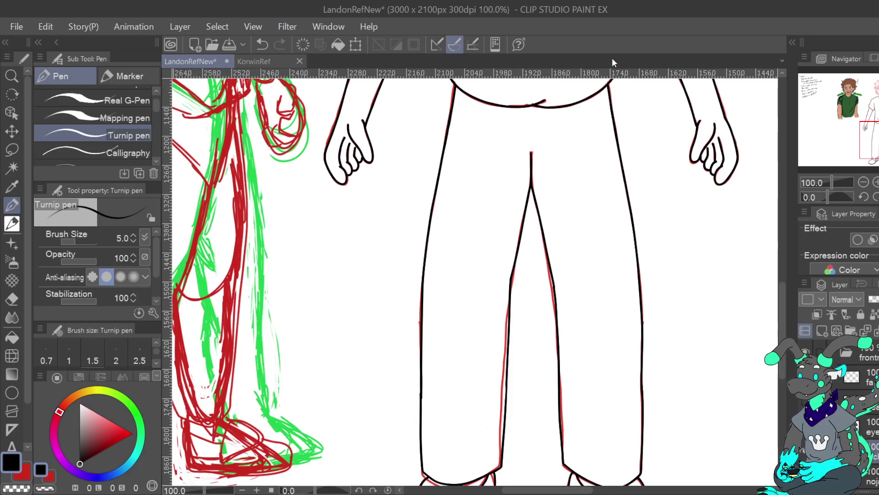
# Hide the middle figure's red sketch layer and fit the whole canvas in view.
pyautogui.scroll(-5, 852, 413)
pyautogui.scroll(-5, 852, 412)
pyautogui.scroll(2, 861, 403)
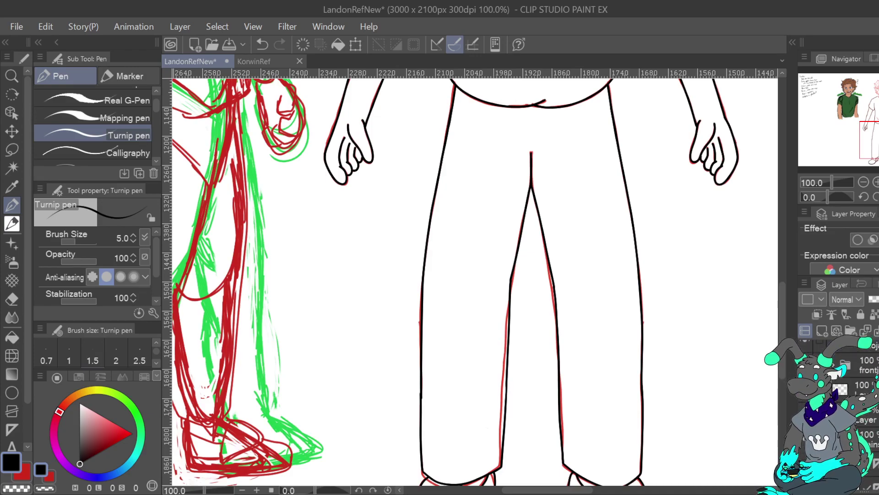
pyautogui.scroll(-2, 862, 403)
pyautogui.click(804, 376)
pyautogui.hotkey('ctrl', '0')
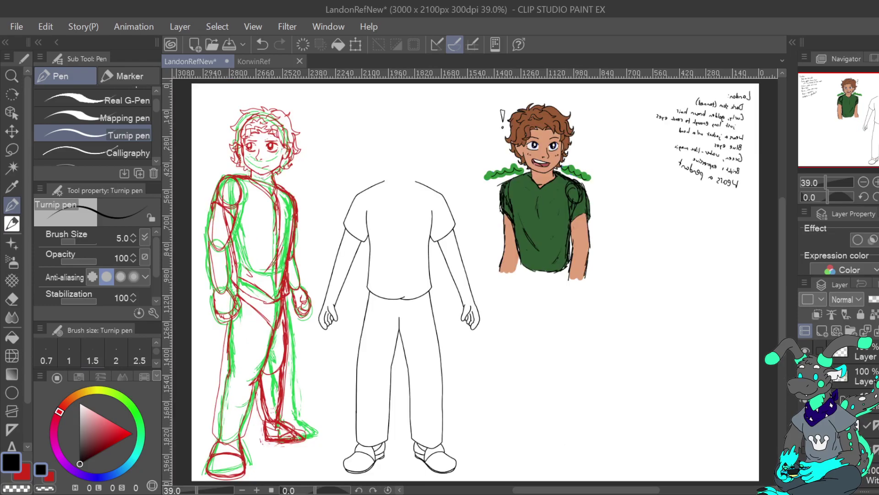
# Flip the canvas view back to normal and show the middle figure's head and face line-art layers.
pyautogui.press('h')
pyautogui.moveTo(476, 280); pyautogui.dragTo(405, 266)
pyautogui.scroll(2, 843, 389)
pyautogui.click(834, 367)
pyautogui.click(805, 352)
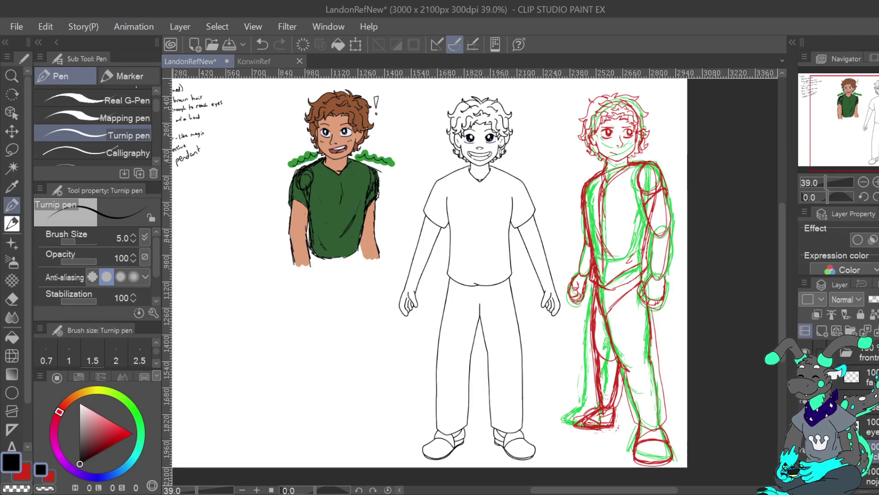
# Erase the uneven joined section of the left trouser leg's outer line, using transparent colour.
pyautogui.hotkey('ctrl', '+')
pyautogui.hotkey('ctrl', '+')
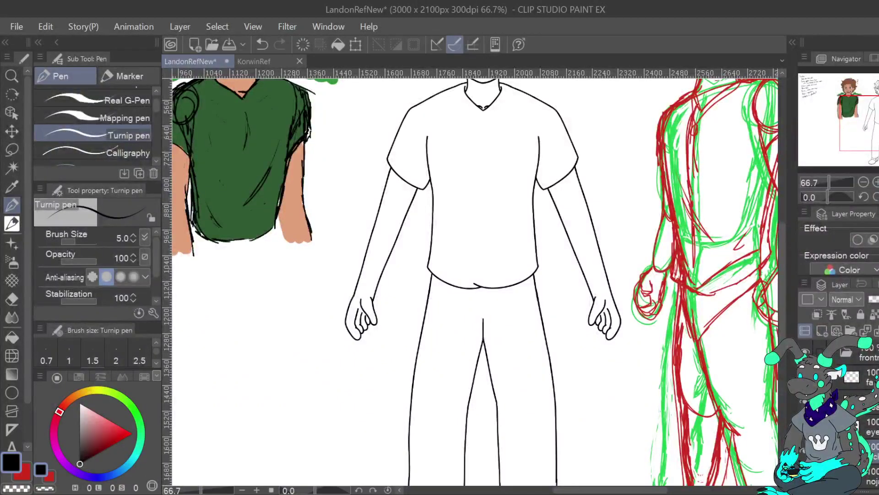
pyautogui.scroll(-5, 475, 282)
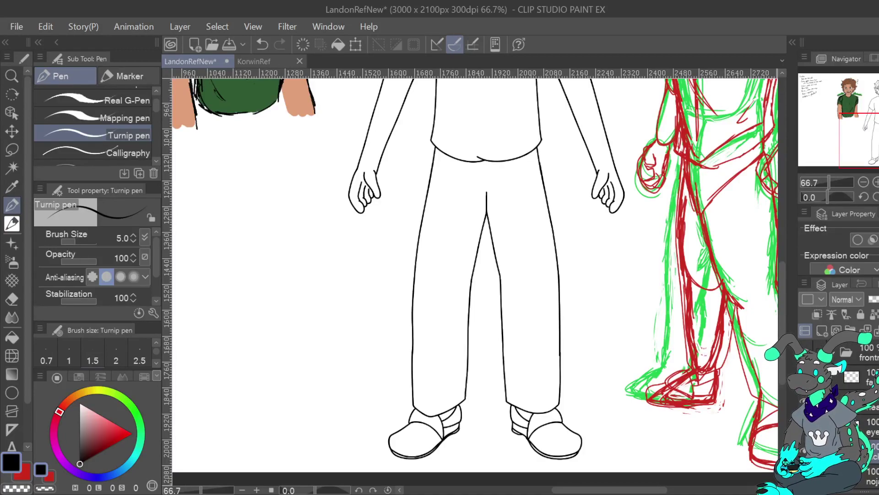
pyautogui.click(876, 183)
pyautogui.click(877, 183)
pyautogui.click(876, 182)
pyautogui.moveTo(873, 161); pyautogui.dragTo(876, 153)
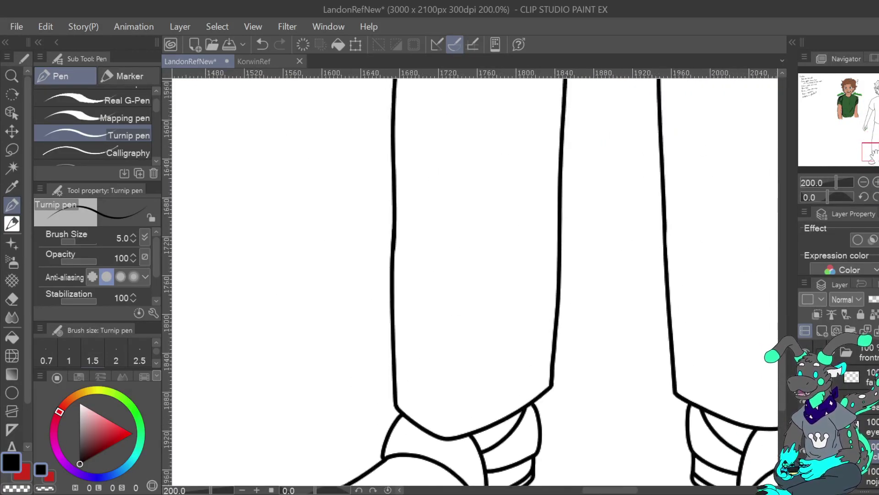
pyautogui.scroll(2, 475, 282)
pyautogui.click(17, 486)
pyautogui.moveTo(396, 322); pyautogui.dragTo(395, 271)
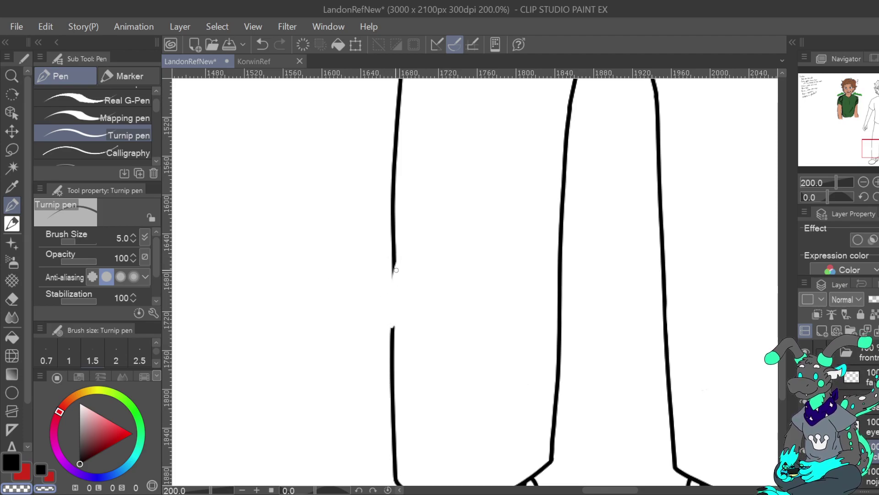
pyautogui.moveTo(476, 232); pyautogui.dragTo(445, 177)
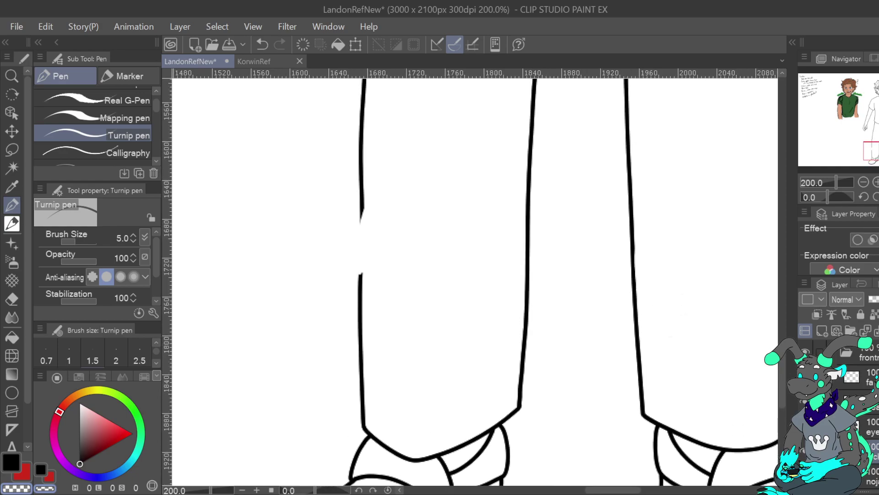
pyautogui.moveTo(361, 261); pyautogui.dragTo(363, 344)
# Trim the uneven overlap where the right trouser leg's outer line segments join.
pyautogui.moveTo(545, 220); pyautogui.dragTo(481, 262)
pyautogui.moveTo(641, 257)
pyautogui.mouseDown()
pyautogui.moveTo(268, 214)
pyautogui.moveTo(363, 257)
pyautogui.mouseUp()
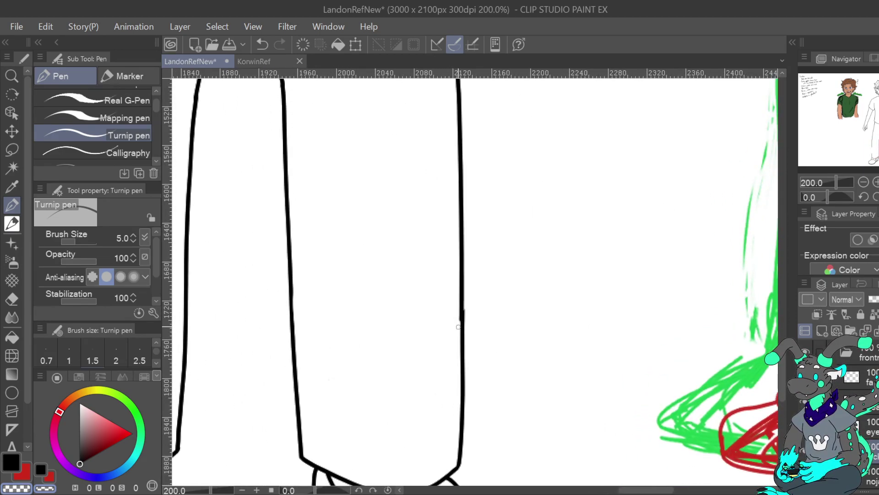
pyautogui.moveTo(466, 311); pyautogui.dragTo(462, 285)
# Redraw the missing section of the left trouser leg's outer line in black, bridging the erased gap.
pyautogui.moveTo(878, 149); pyautogui.dragTo(876, 147)
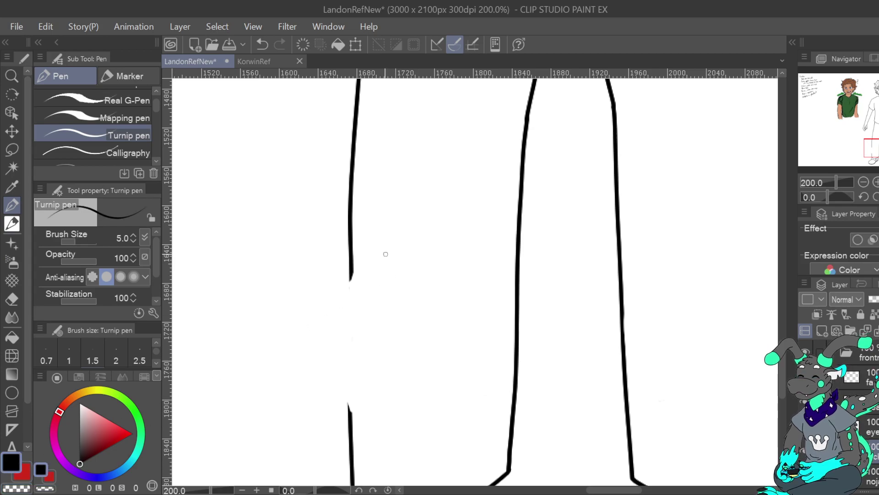
pyautogui.moveTo(350, 303); pyautogui.dragTo(351, 413)
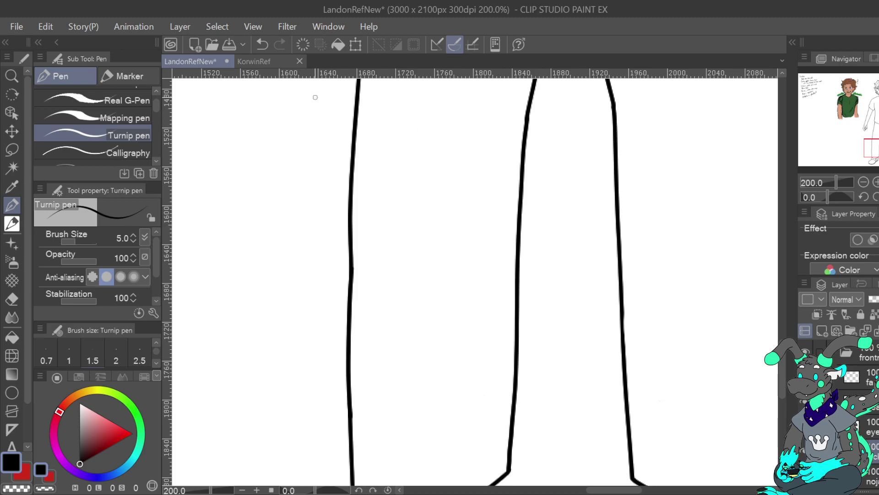
pyautogui.hotkey('ctrl', 'z')
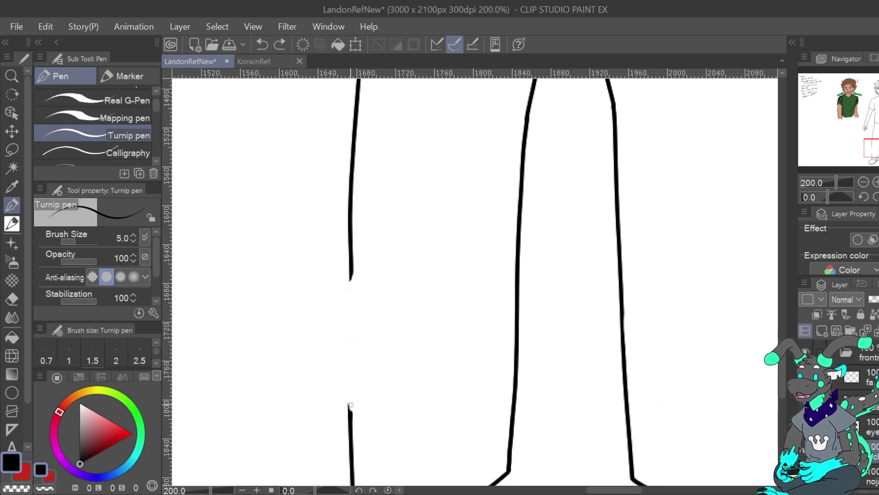
pyautogui.moveTo(350, 403); pyautogui.dragTo(350, 265)
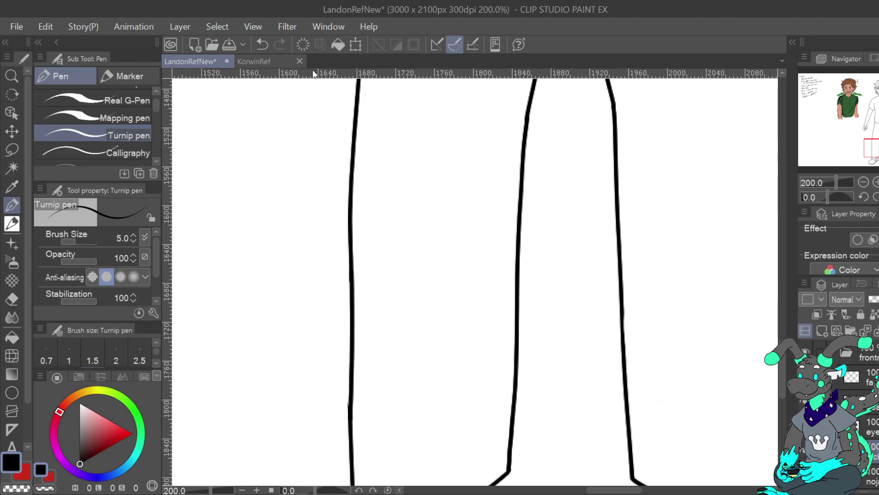
pyautogui.hotkey('ctrl', 'z')
pyautogui.moveTo(349, 375); pyautogui.dragTo(351, 261)
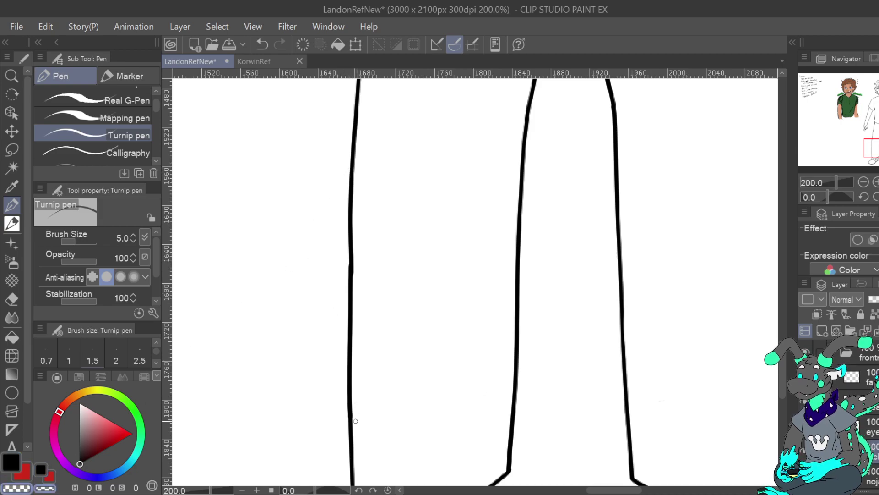
pyautogui.click(262, 45)
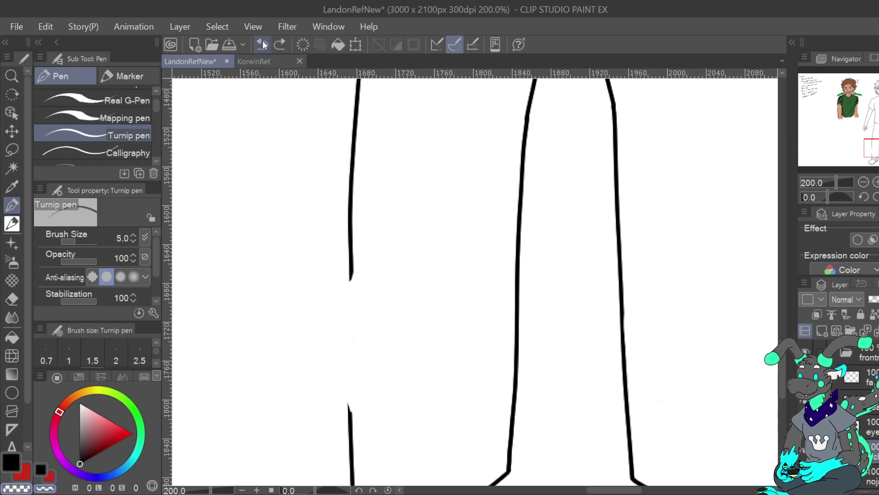
pyautogui.click(284, 45)
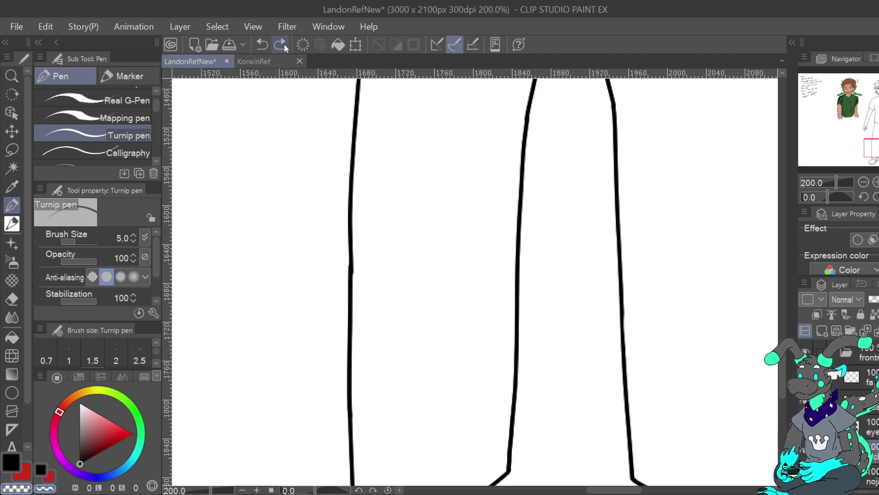
pyautogui.hotkey('ctrl', 'z')
pyautogui.hotkey('ctrl', 'z')
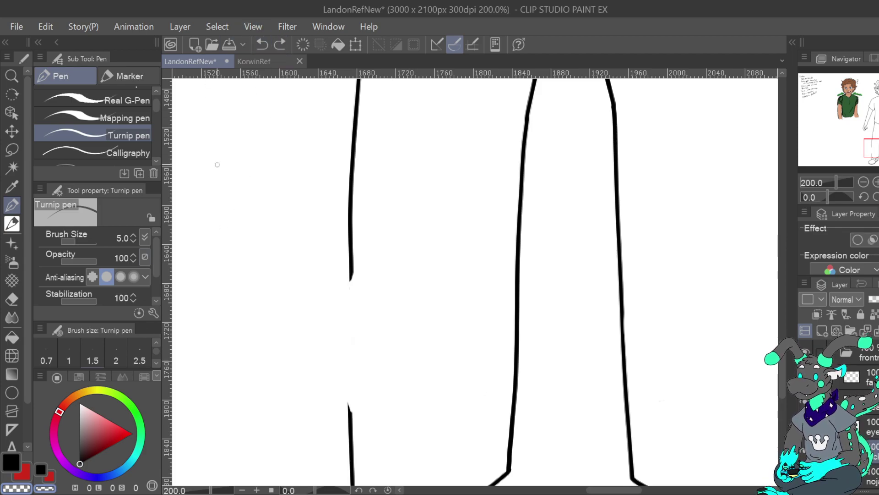
pyautogui.moveTo(351, 421); pyautogui.dragTo(351, 261)
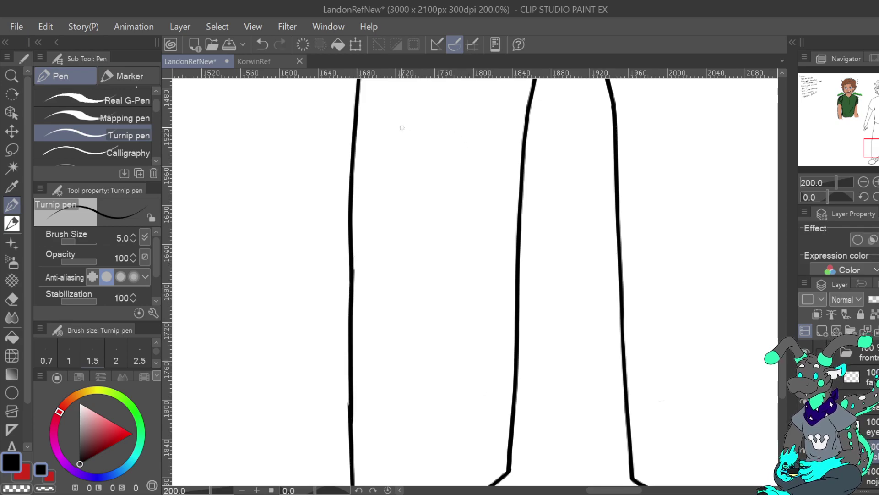
pyautogui.click(263, 45)
# Bridge the gap in the left trouser leg's outer line with one continuous black pen stroke joining both ends.
pyautogui.click(876, 182)
pyautogui.moveTo(874, 148); pyautogui.dragTo(875, 151)
pyautogui.click(875, 148)
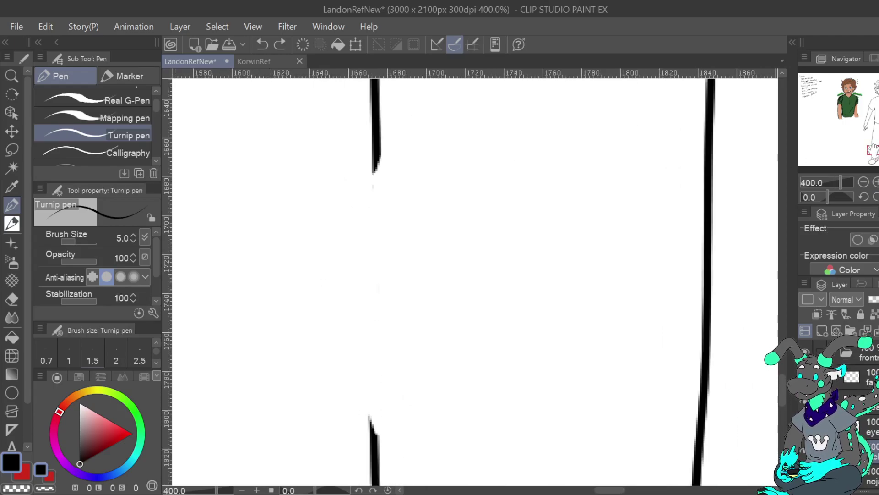
pyautogui.moveTo(376, 146); pyautogui.dragTo(371, 431)
pyautogui.click(264, 43)
pyautogui.moveTo(375, 147); pyautogui.dragTo(374, 458)
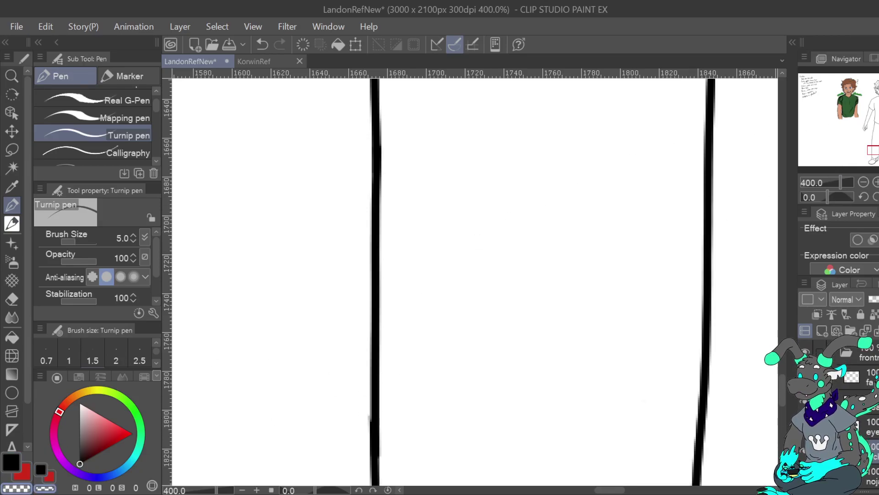
# Try to bridge the gap in the right trouser leg's outer line with a black stroke.
pyautogui.hotkey('ctrl', '0')
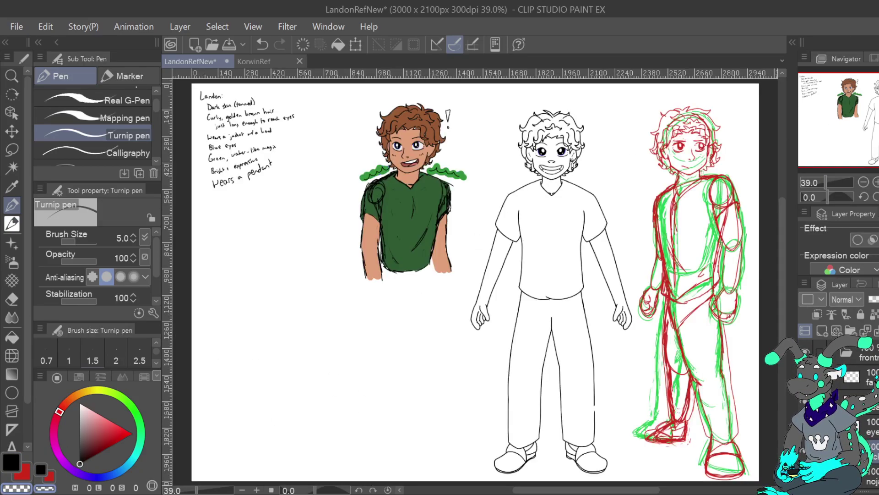
pyautogui.click(876, 182)
pyautogui.click(877, 182)
pyautogui.click(876, 182)
pyautogui.click(876, 181)
pyautogui.moveTo(878, 151); pyautogui.dragTo(878, 151)
pyautogui.click(876, 182)
pyautogui.click(876, 182)
pyautogui.click(876, 182)
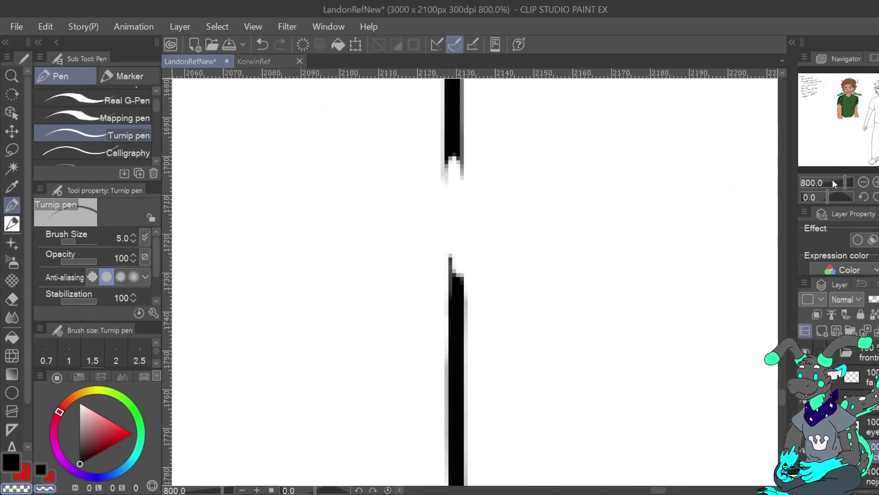
pyautogui.moveTo(453, 146); pyautogui.dragTo(455, 192)
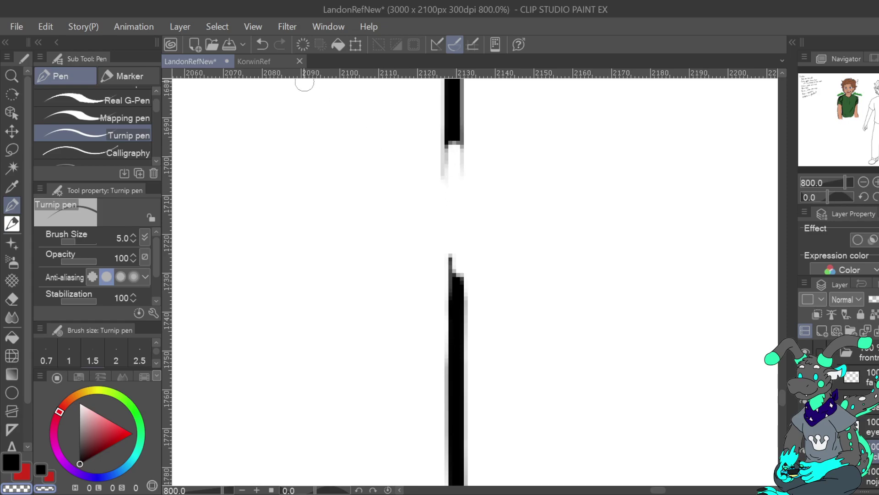
pyautogui.click(262, 44)
pyautogui.moveTo(453, 161); pyautogui.dragTo(455, 295)
pyautogui.press('c')
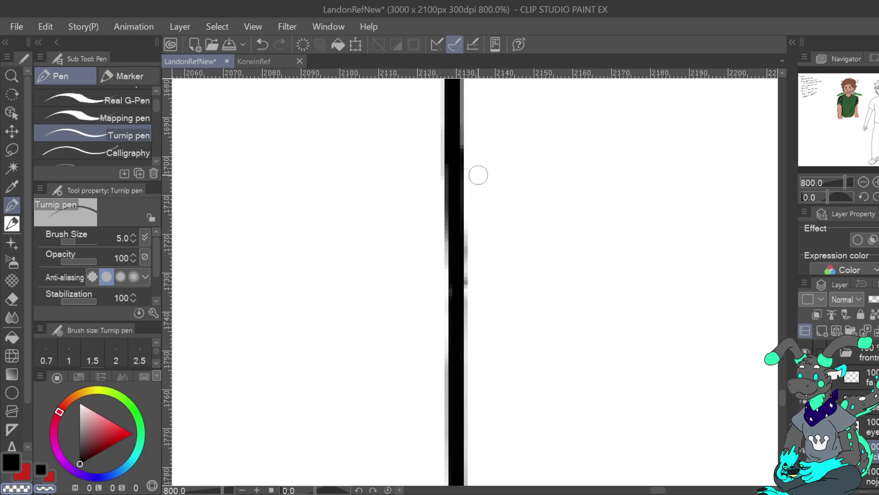
# Check the join on the right trouser leg's outer line and undo its bridging stroke.
pyautogui.click(864, 182)
pyautogui.click(864, 182)
pyautogui.click(864, 182)
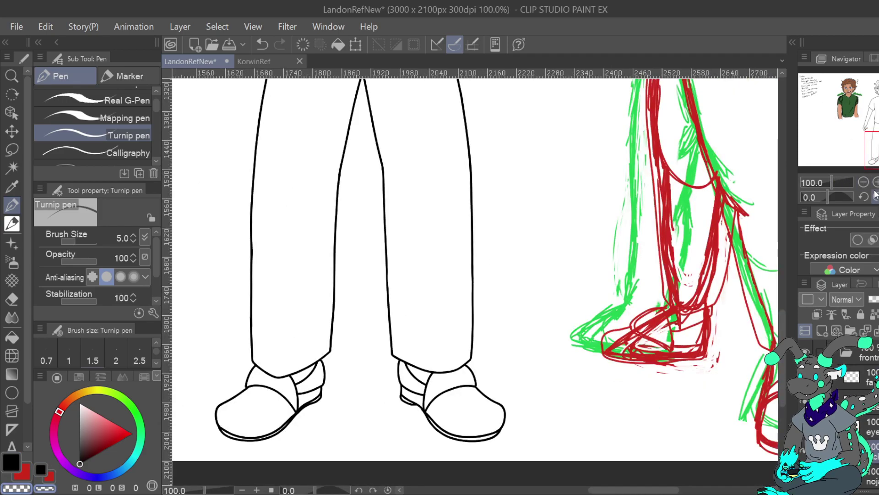
pyautogui.click(875, 182)
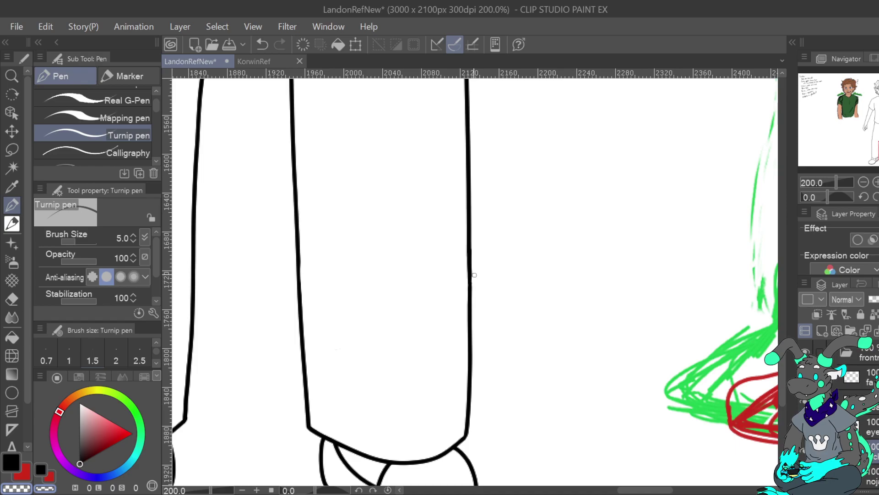
pyautogui.press('c')
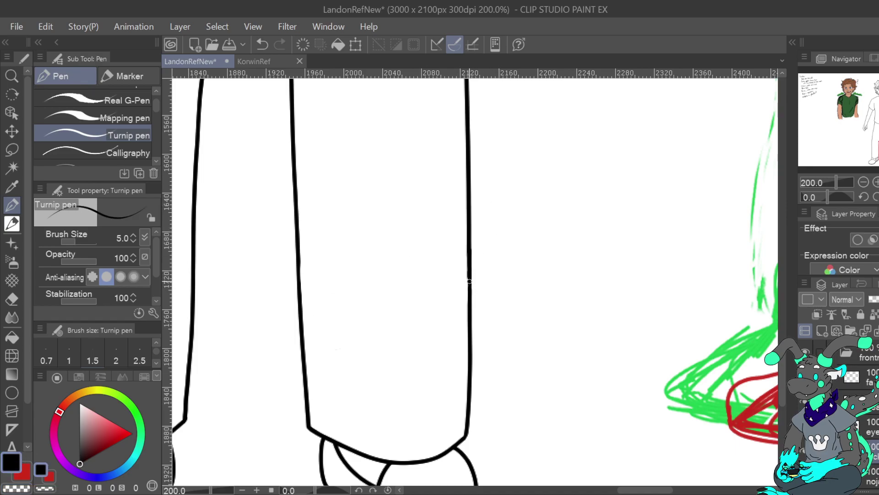
pyautogui.press('c')
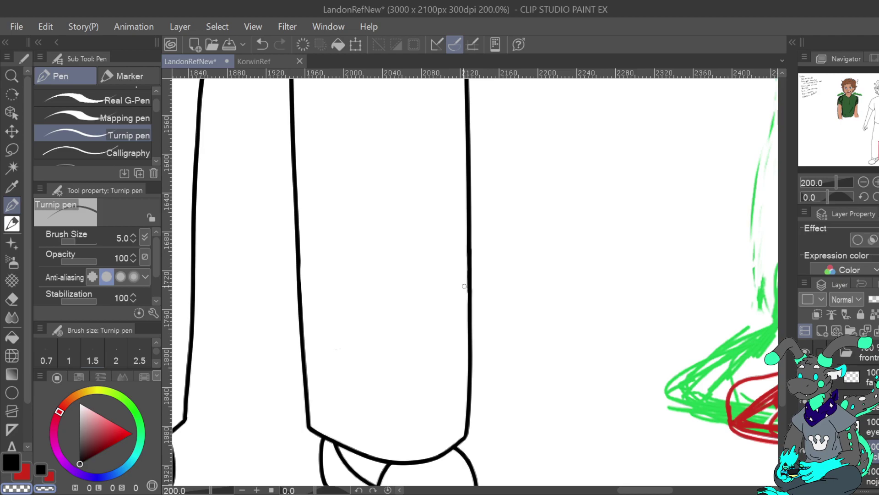
pyautogui.click(262, 46)
pyautogui.click(281, 45)
pyautogui.click(262, 45)
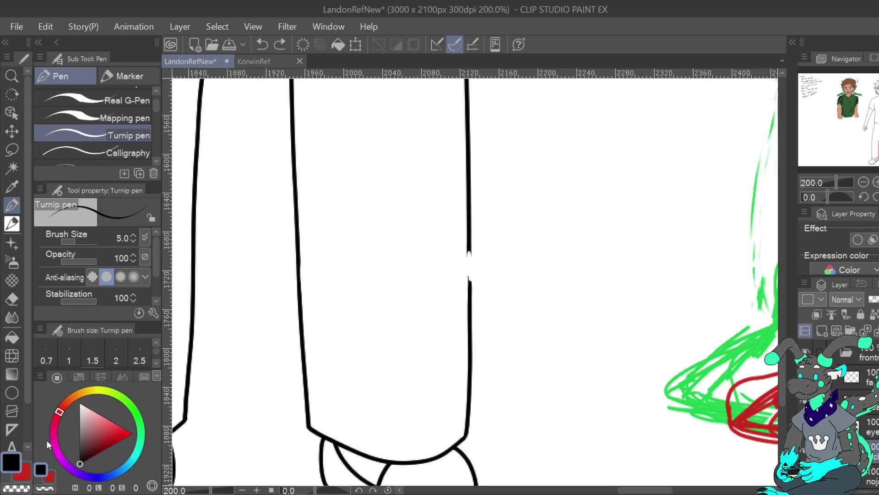
# Set the Turnip pen's brush size to 4 and redraw the missing section of the right trouser leg's outer line in black.
pyautogui.moveTo(469, 273); pyautogui.dragTo(470, 285)
pyautogui.hotkey('ctrl', 'z')
pyautogui.scroll(3, 468, 265)
pyautogui.moveTo(462, 283); pyautogui.dragTo(456, 193)
pyautogui.hotkey('ctrl', 'z')
pyautogui.click(134, 241)
pyautogui.moveTo(463, 278); pyautogui.dragTo(462, 214)
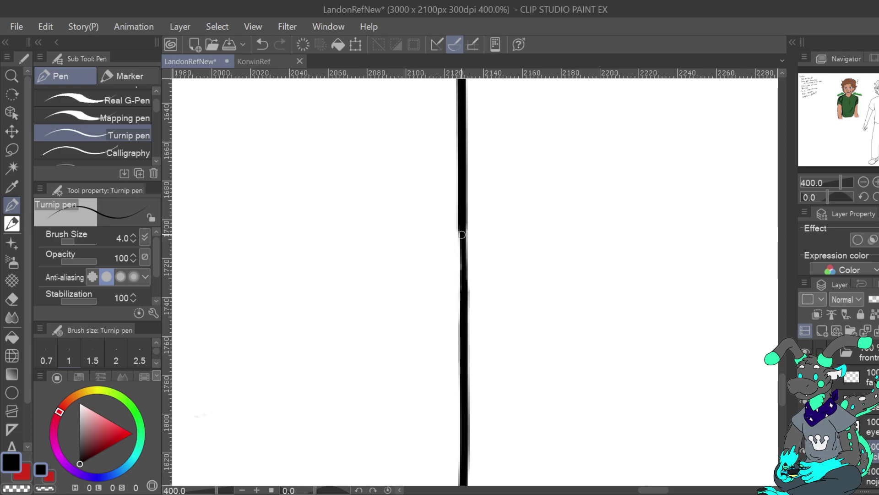
pyautogui.moveTo(464, 275); pyautogui.dragTo(463, 258)
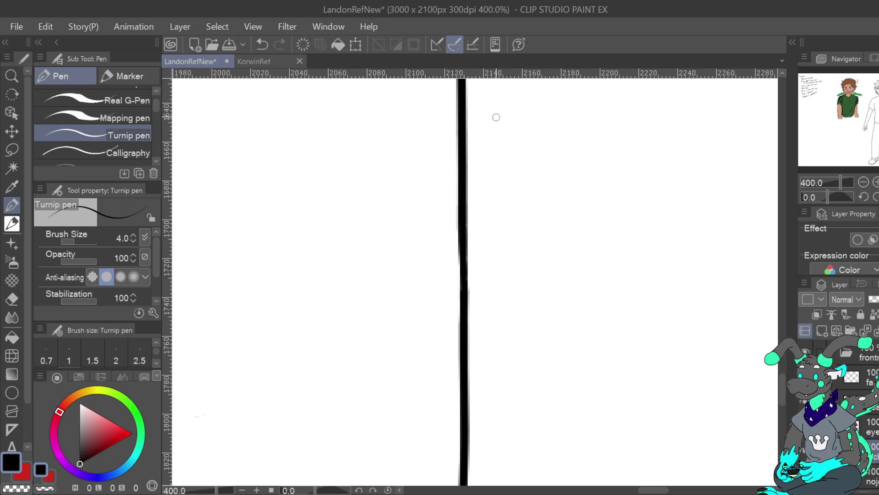
pyautogui.press('c')
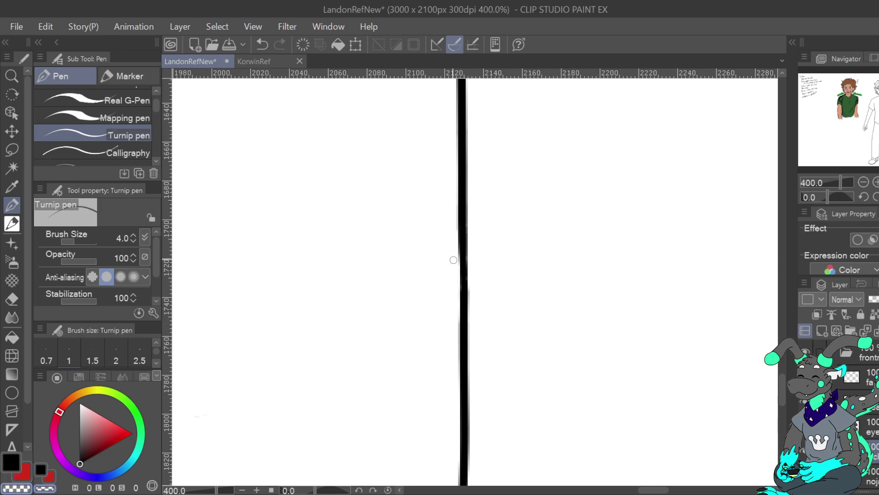
pyautogui.moveTo(456, 254); pyautogui.dragTo(456, 234)
pyautogui.click(263, 44)
# Touch up the lower part of the right trouser leg's outer line with short black strokes.
pyautogui.hotkey('ctrl', '0')
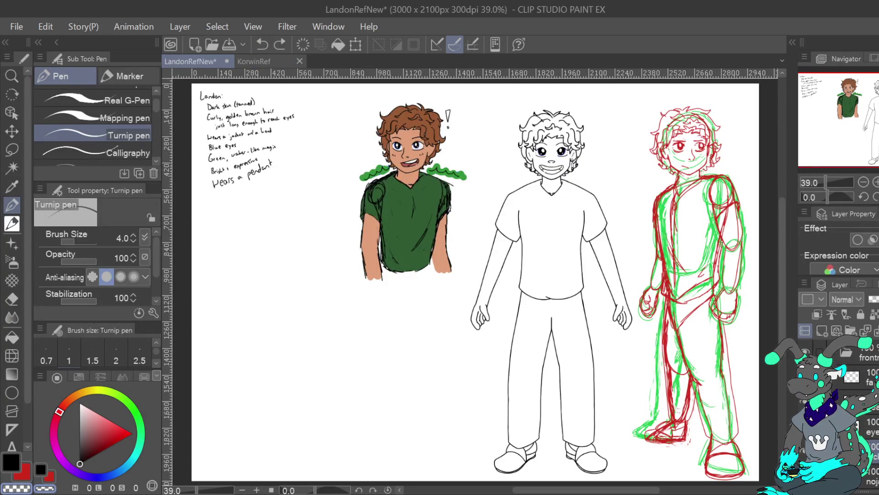
pyautogui.hotkey('ctrl', '+')
pyautogui.hotkey('ctrl', '+')
pyautogui.moveTo(568, 330)
pyautogui.mouseDown()
pyautogui.moveTo(453, 249)
pyautogui.moveTo(378, 237)
pyautogui.moveTo(389, 236)
pyautogui.mouseUp()
pyautogui.hotkey('ctrl', '+')
pyautogui.hotkey('ctrl', '+')
pyautogui.moveTo(476, 477); pyautogui.dragTo(485, 171)
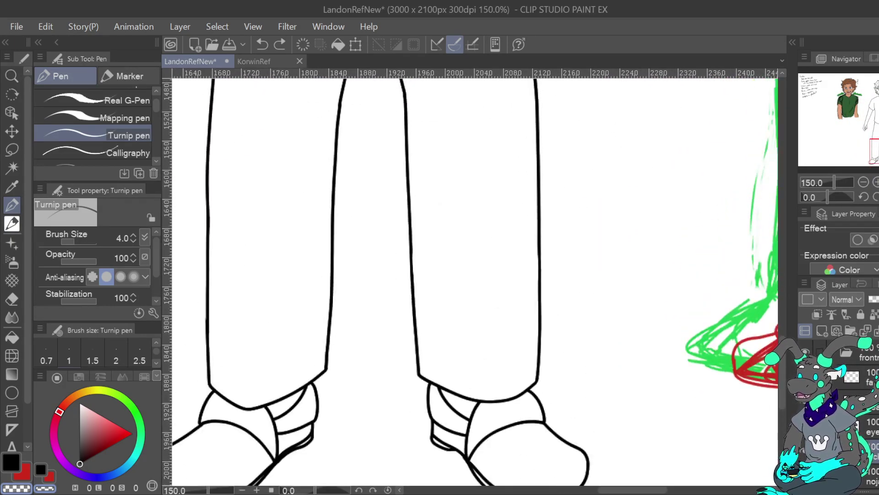
pyautogui.click(20, 459)
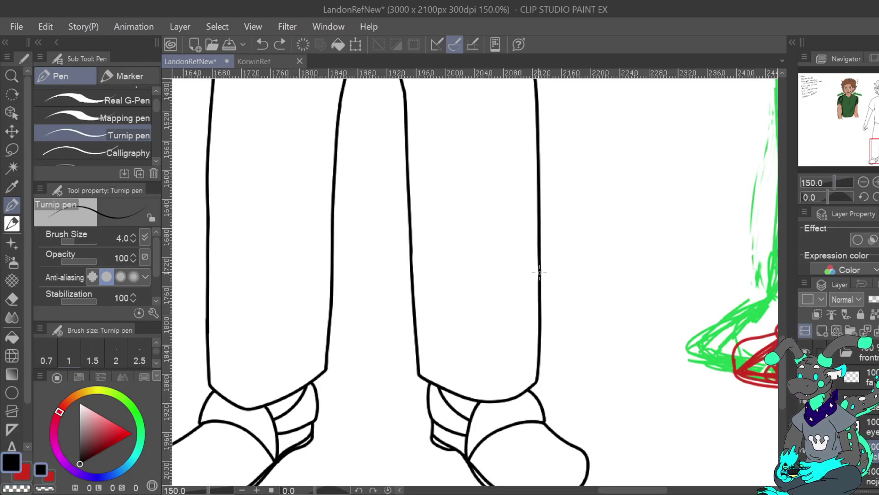
pyautogui.moveTo(540, 290); pyautogui.dragTo(539, 290)
pyautogui.moveTo(539, 295); pyautogui.dragTo(539, 315)
pyautogui.hotkey('ctrl', 'z')
pyautogui.hotkey('ctrl', 'y')
# Show the middle figure's red sketch layer beneath the black line art.
pyautogui.click(863, 181)
pyautogui.click(864, 182)
pyautogui.moveTo(868, 165); pyautogui.dragTo(866, 157)
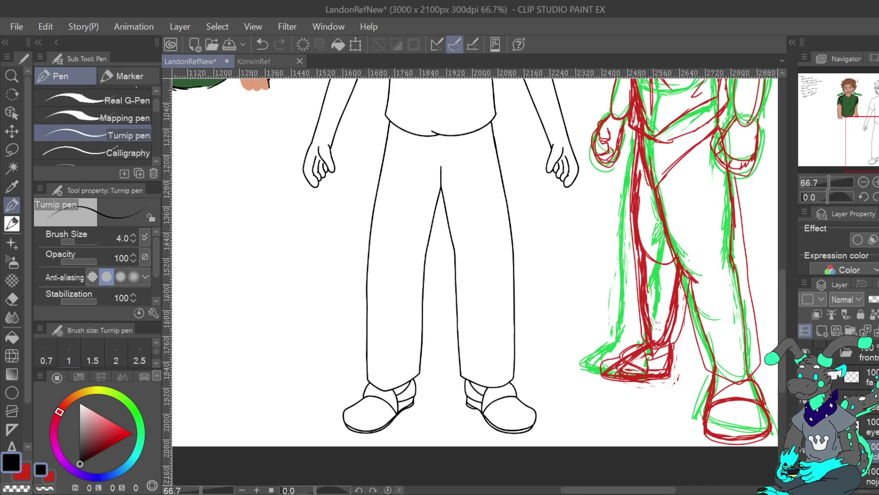
pyautogui.scroll(3, 470, 265)
pyautogui.scroll(5, 470, 266)
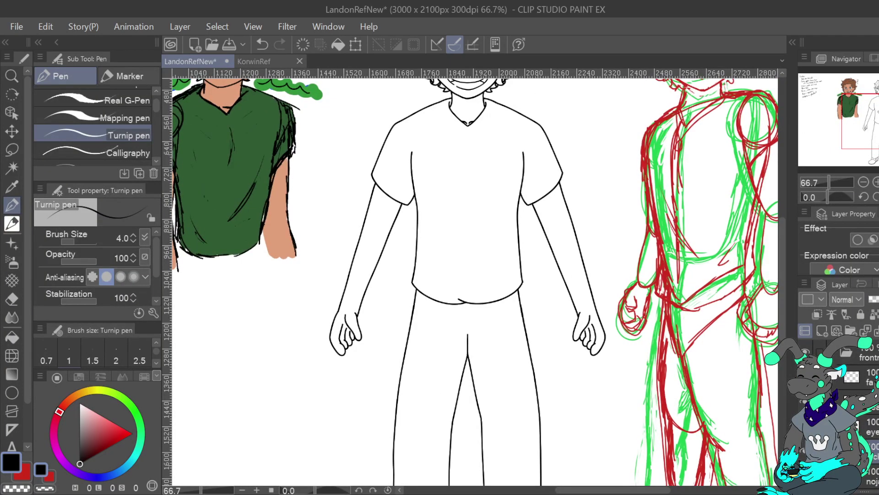
pyautogui.scroll(-5, 804, 407)
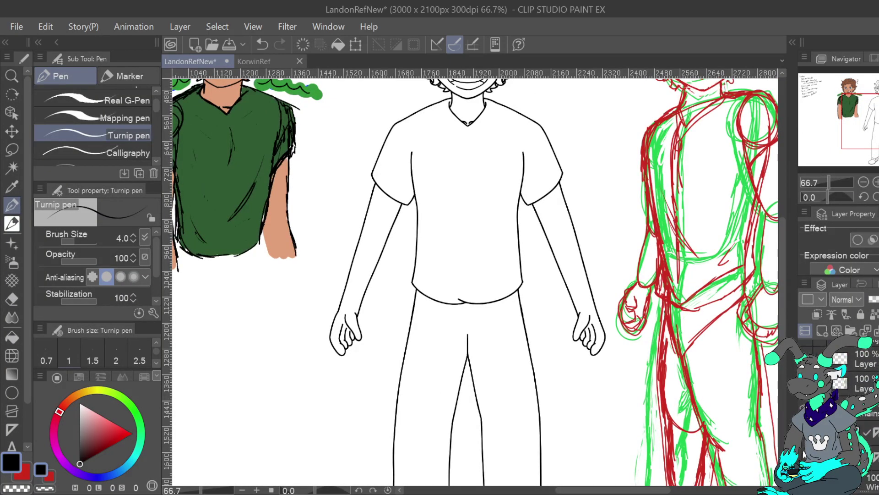
pyautogui.click(805, 407)
pyautogui.scroll(4, 475, 260)
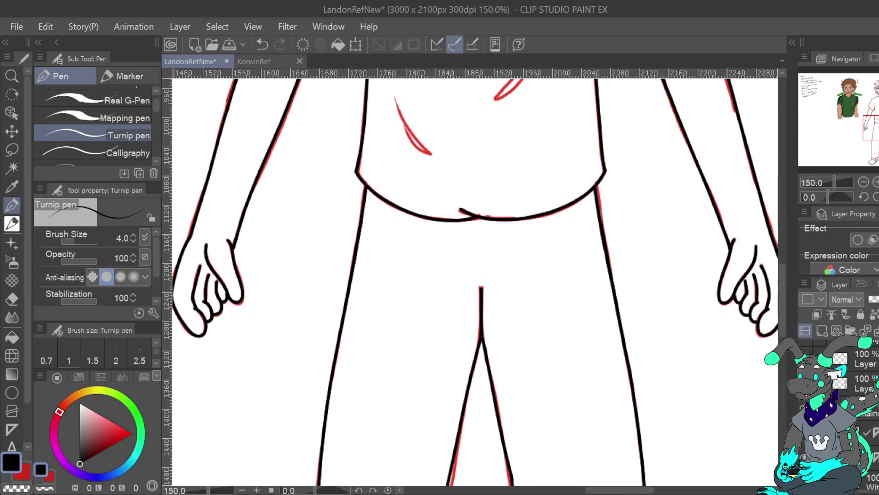
# Ink the vertical crease at the centre of the shirt's chest in black, following the red sketch.
pyautogui.hotkey('ctrl', '0')
pyautogui.click(877, 182)
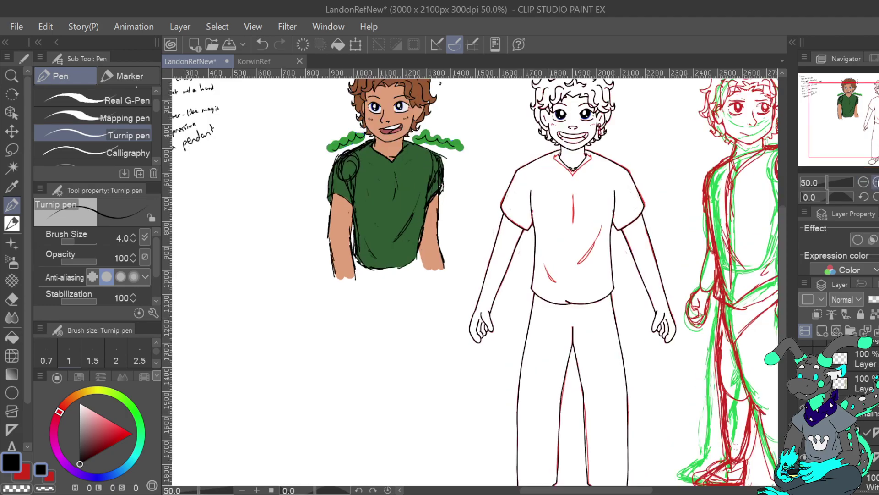
pyautogui.click(876, 182)
pyautogui.click(876, 182)
pyautogui.moveTo(875, 114); pyautogui.dragTo(878, 108)
pyautogui.click(876, 182)
pyautogui.hotkey('ctrl', '+')
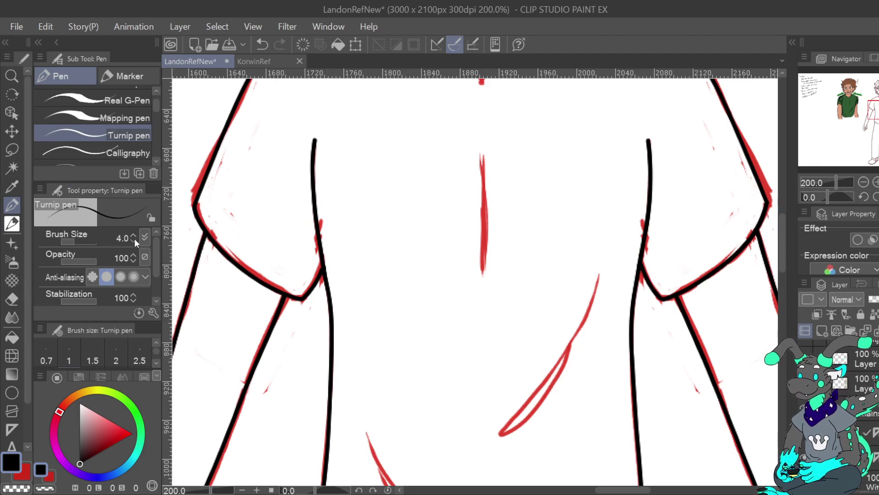
pyautogui.moveTo(482, 152); pyautogui.dragTo(483, 273)
pyautogui.hotkey('ctrl', 'z')
pyautogui.moveTo(484, 217); pyautogui.dragTo(480, 272)
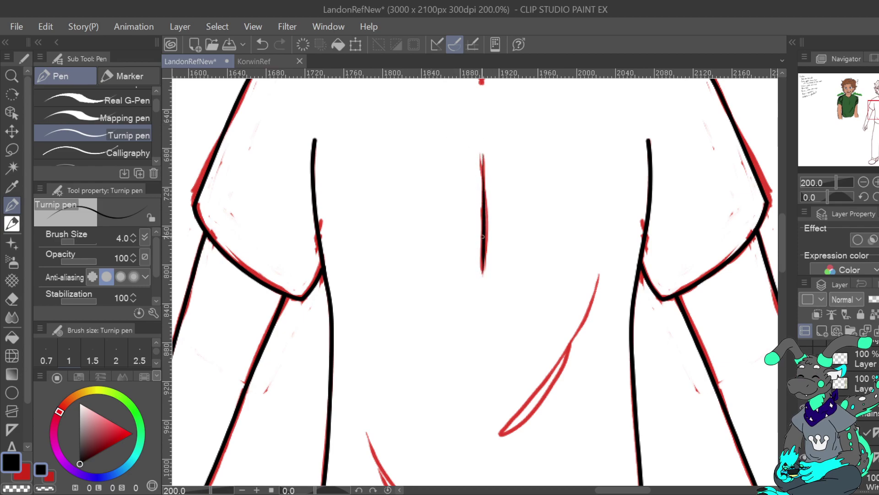
pyautogui.moveTo(482, 250); pyautogui.dragTo(481, 157)
pyautogui.click(263, 45)
pyautogui.moveTo(485, 211); pyautogui.dragTo(482, 155)
# Ink the long diagonal fold on the shirt's right side and the short curved fold near its lower left, following the red sketch.
pyautogui.moveTo(599, 274)
pyautogui.mouseDown()
pyautogui.moveTo(525, 210)
pyautogui.moveTo(492, 280)
pyautogui.moveTo(428, 369)
pyautogui.moveTo(478, 316)
pyautogui.mouseUp()
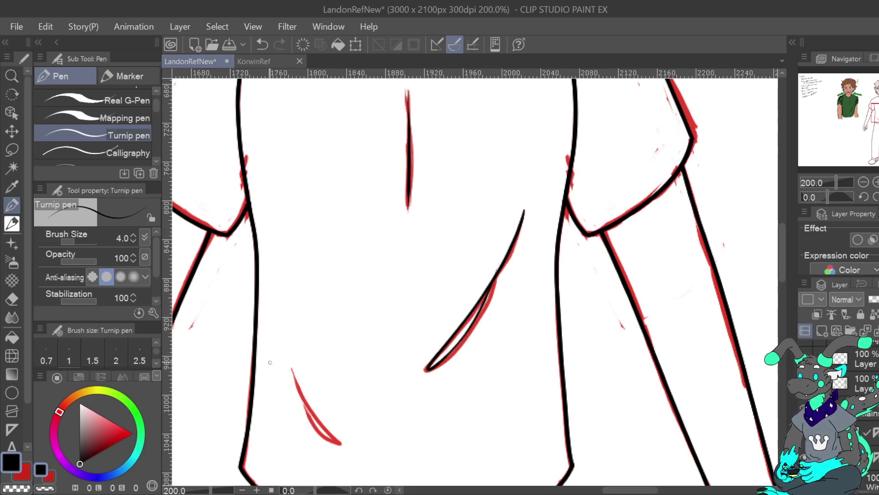
pyautogui.moveTo(290, 364)
pyautogui.mouseDown()
pyautogui.moveTo(312, 415)
pyautogui.moveTo(343, 445)
pyautogui.moveTo(324, 439)
pyautogui.moveTo(306, 405)
pyautogui.mouseUp()
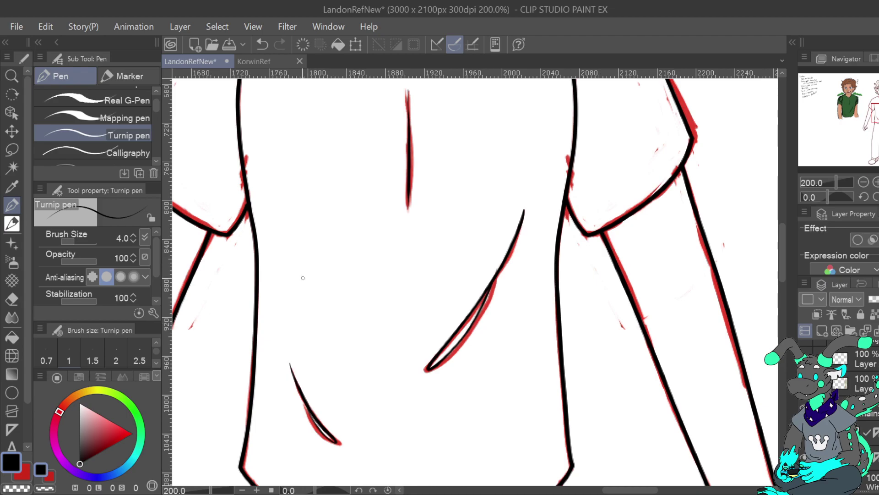
pyautogui.hotkey('ctrl', 'z')
pyautogui.moveTo(291, 370)
pyautogui.mouseDown()
pyautogui.moveTo(344, 445)
pyautogui.moveTo(307, 408)
pyautogui.mouseUp()
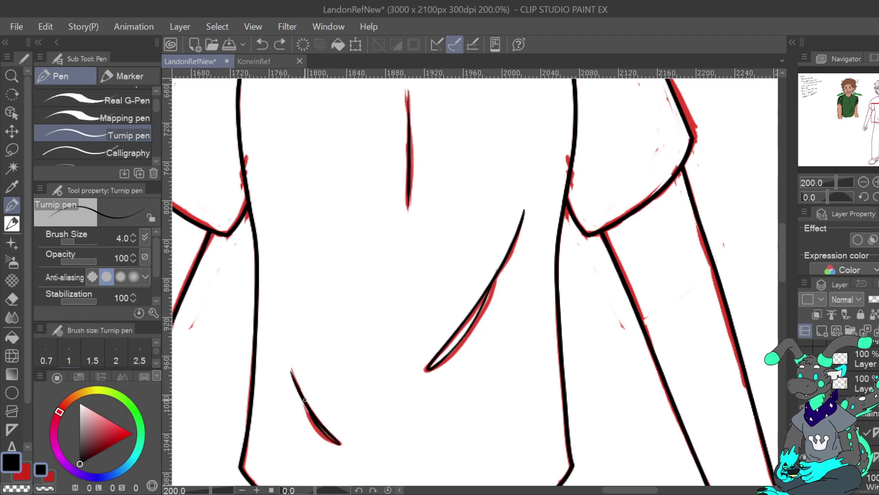
pyautogui.click(266, 39)
pyautogui.moveTo(292, 368)
pyautogui.mouseDown()
pyautogui.moveTo(305, 404)
pyautogui.moveTo(341, 444)
pyautogui.moveTo(313, 427)
pyautogui.moveTo(304, 405)
pyautogui.mouseUp()
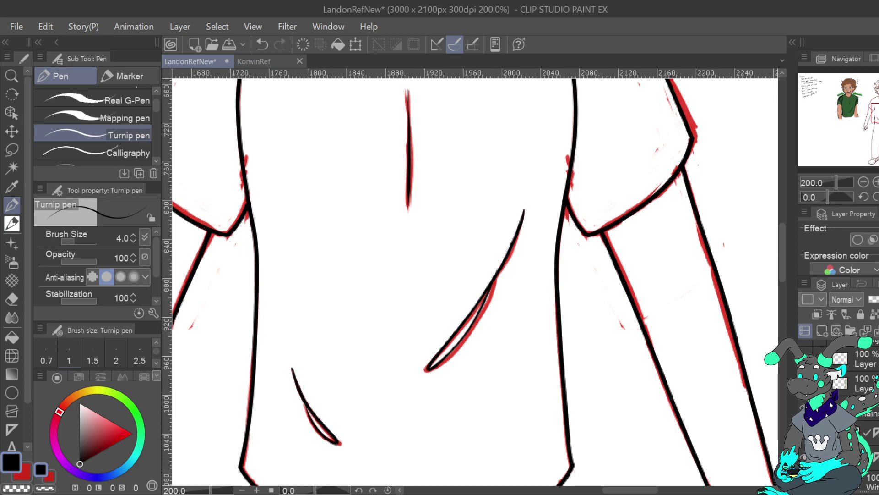
# Hide the middle figure's red sketch layer and redraw the shirt's long diagonal fold and short lower-left fold as thinner black strokes.
pyautogui.hotkey('ctrl', '0')
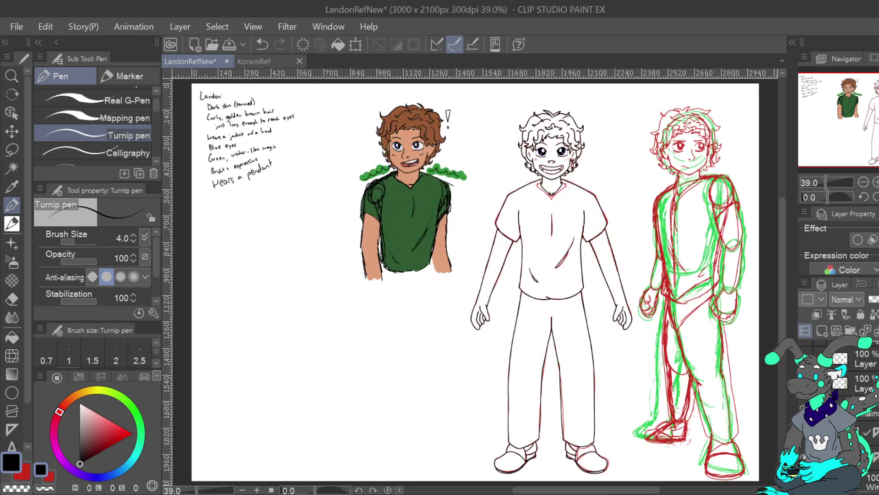
pyautogui.click(804, 456)
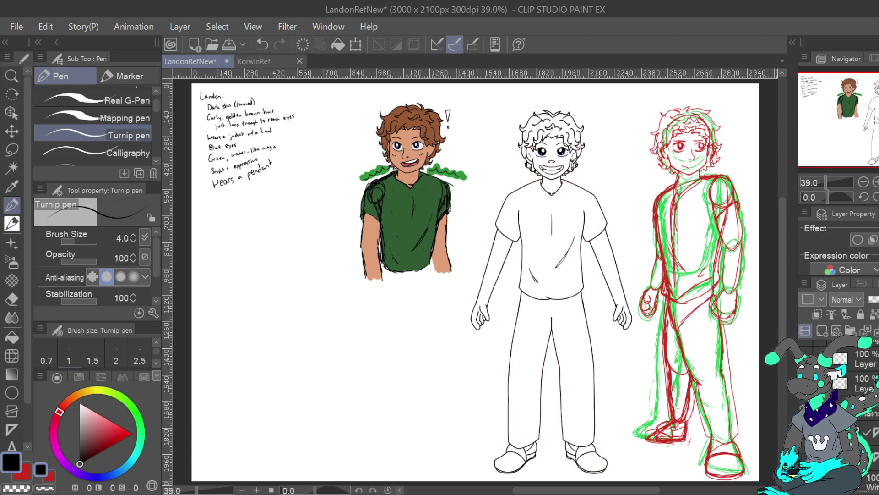
pyautogui.click(262, 44)
pyautogui.moveTo(574, 244); pyautogui.dragTo(560, 269)
pyautogui.hotkey('ctrl', 'z')
pyautogui.moveTo(576, 236); pyautogui.dragTo(551, 278)
pyautogui.hotkey('ctrl', 'z')
pyautogui.moveTo(551, 278); pyautogui.dragTo(568, 255)
pyautogui.moveTo(527, 262); pyautogui.dragTo(530, 279)
pyautogui.hotkey('ctrl', 'z')
pyautogui.moveTo(559, 278); pyautogui.dragTo(576, 255)
pyautogui.hotkey('ctrl', 'z')
pyautogui.moveTo(560, 280); pyautogui.dragTo(572, 254)
pyautogui.click(262, 44)
# Touch up the lower end of the vertical chest crease on the shirt with a short black stroke.
pyautogui.doubleClick(876, 182)
pyautogui.moveTo(875, 112); pyautogui.dragTo(877, 105)
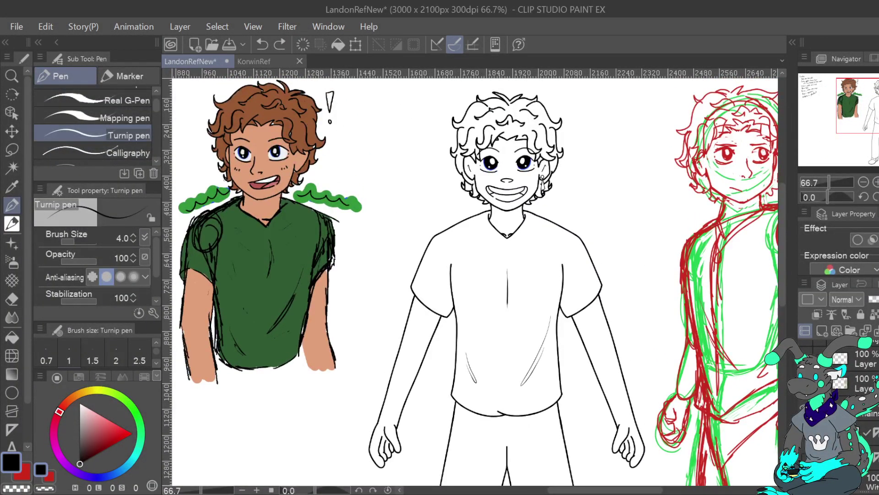
pyautogui.hotkey('ctrl', '+')
pyautogui.hotkey('ctrl', '+')
pyautogui.hotkey('ctrl', '+')
pyautogui.moveTo(547, 345); pyautogui.dragTo(547, 334)
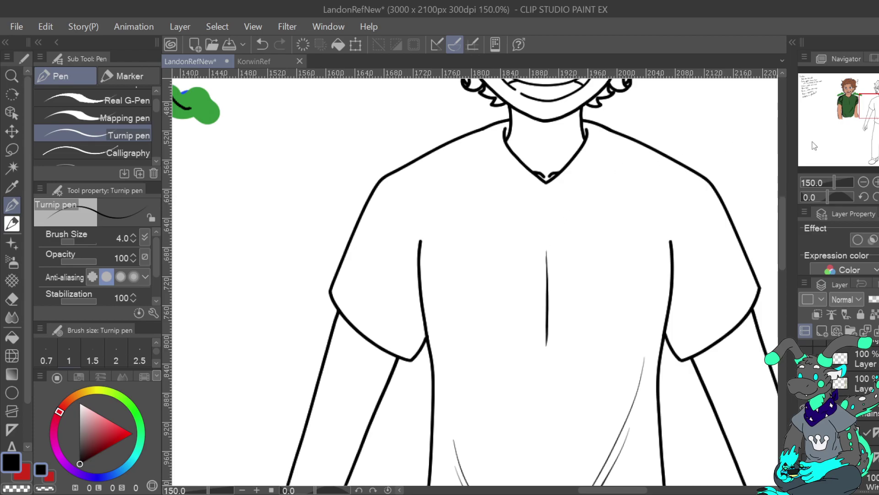
pyautogui.click(865, 183)
pyautogui.click(864, 183)
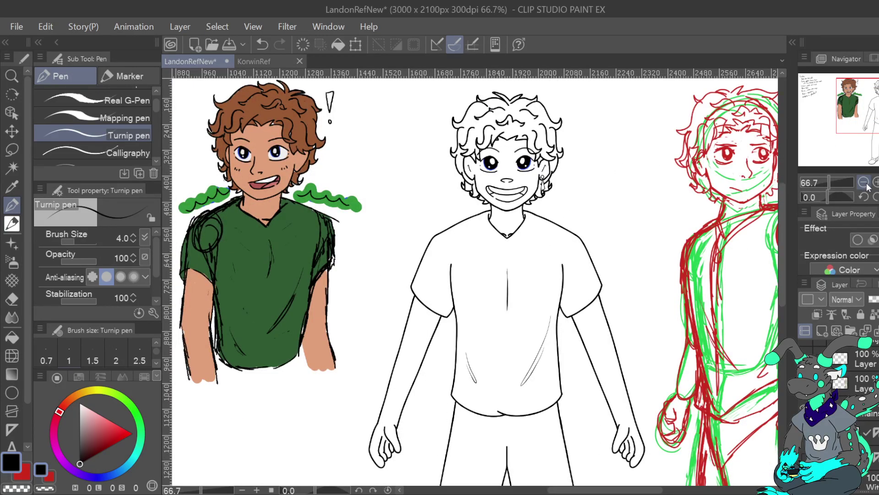
# Show the coloured jacket version of the middle figure and sample the green of its shirt.
pyautogui.hotkey('ctrl', '0')
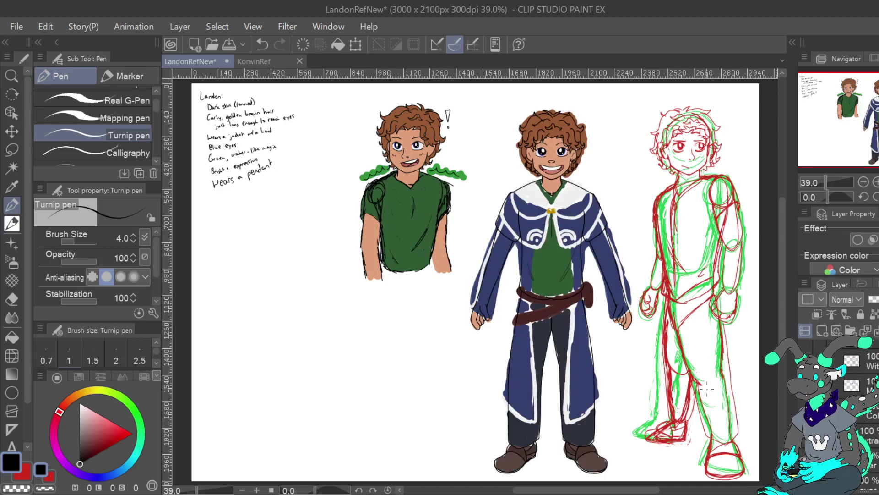
pyautogui.press('i')
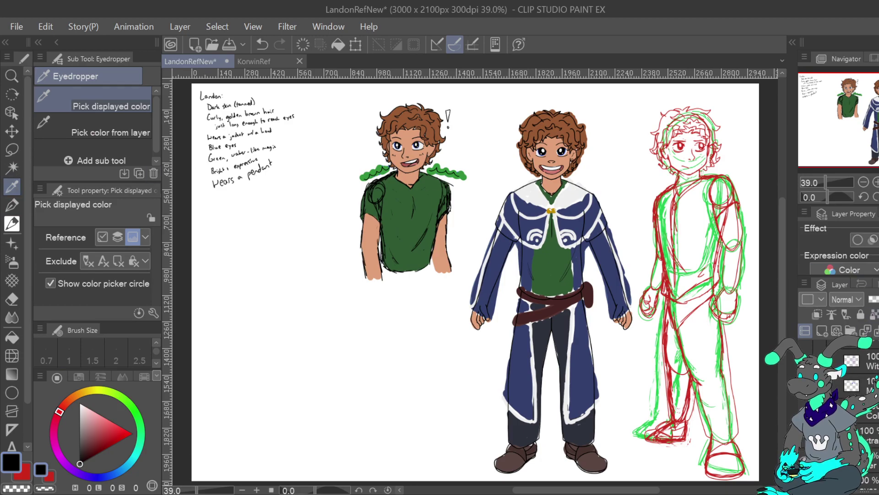
pyautogui.scroll(8, 855, 394)
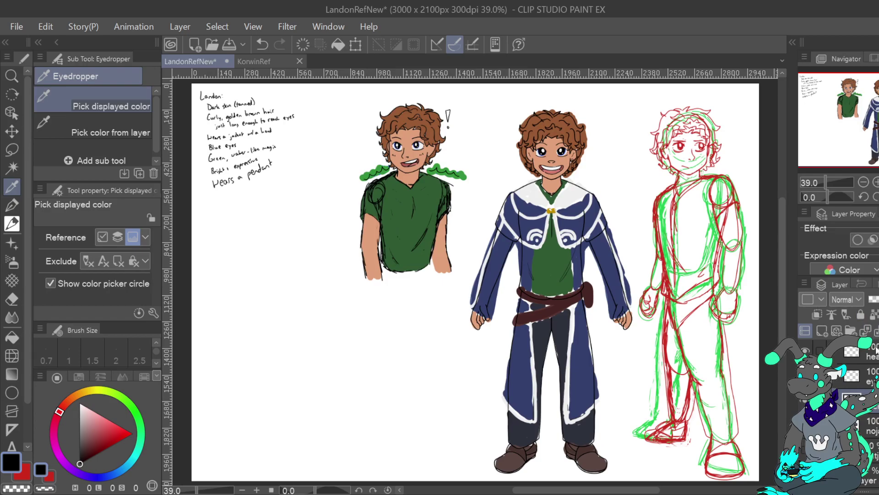
pyautogui.click(877, 331)
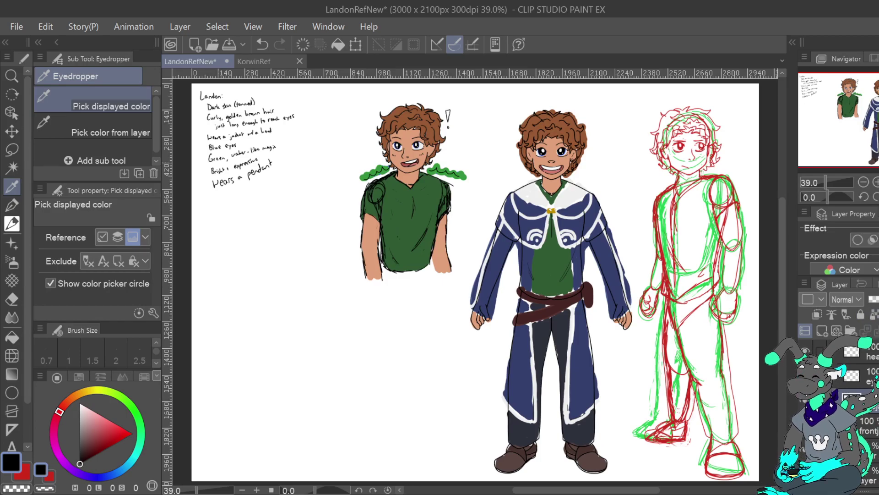
pyautogui.click(805, 401)
pyautogui.click(805, 402)
pyautogui.click(548, 252)
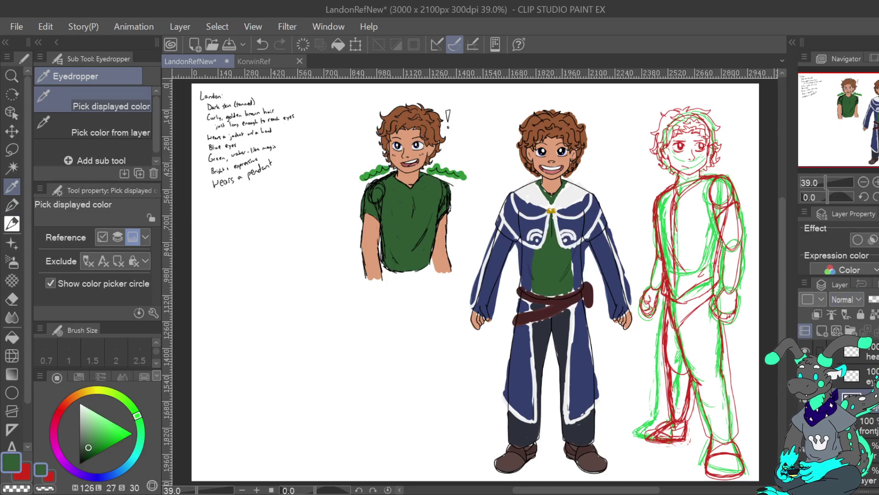
# Hide the jacket version and create a new layer named color beneath the no-jacket line art.
pyautogui.scroll(-10, 843, 403)
pyautogui.scroll(-1, 843, 403)
pyautogui.click(805, 467)
pyautogui.scroll(2, 856, 389)
pyautogui.scroll(3, 856, 389)
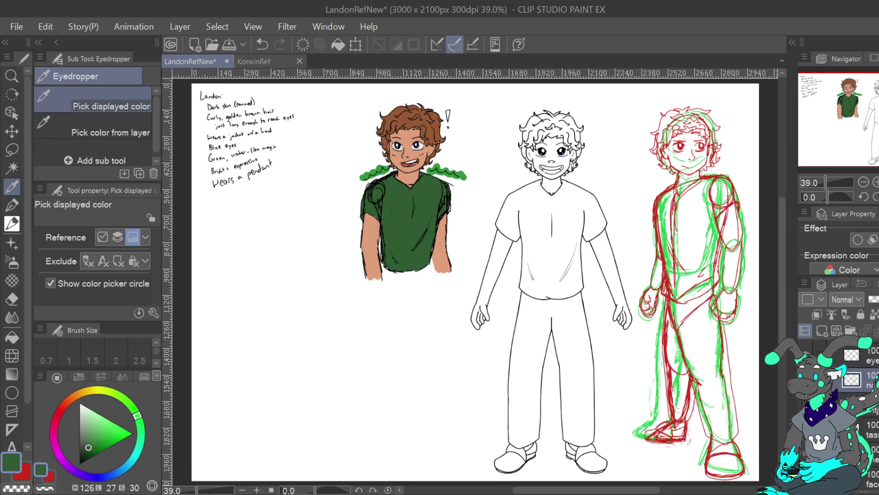
pyautogui.click(857, 403)
pyautogui.click(855, 379)
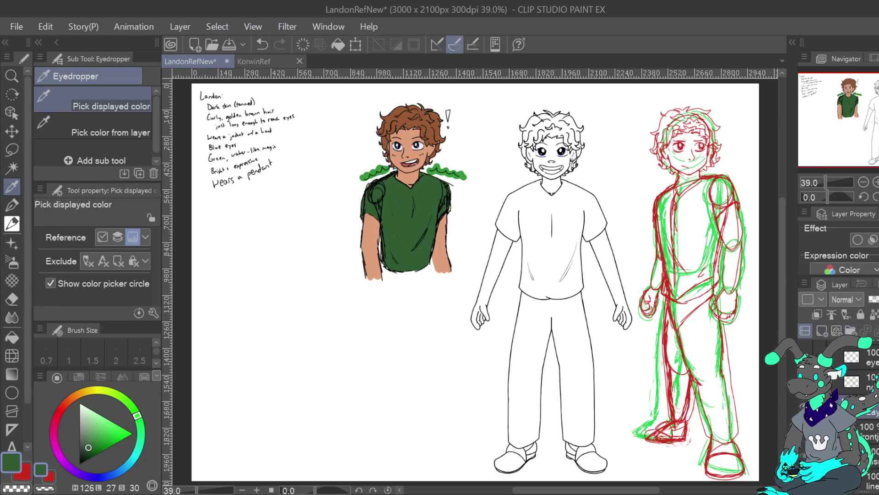
pyautogui.write('color')
pyautogui.press('Return')
# Select the whole shirt area of the middle figure, referring to all layers, and fill it with the sampled green.
pyautogui.press('w')
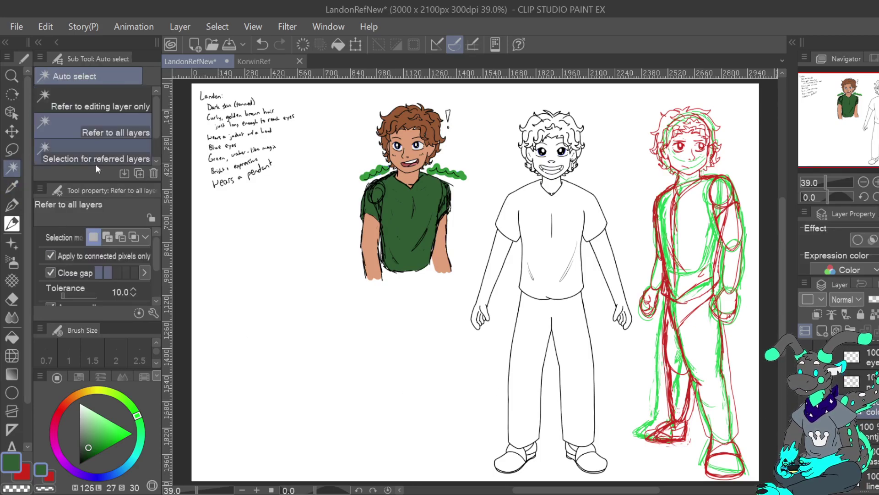
pyautogui.click(572, 239)
pyautogui.click(628, 322)
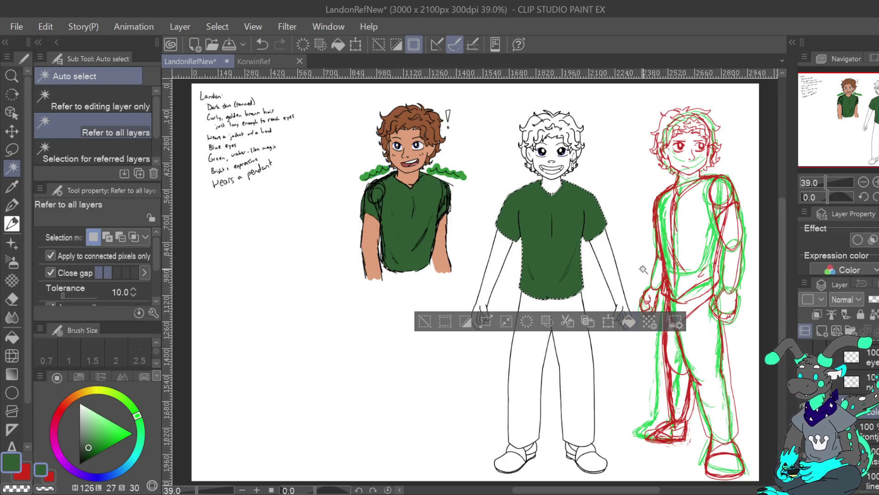
# Show the coloured jacket version again and sample the dark navy of its trousers.
pyautogui.scroll(-6, 861, 412)
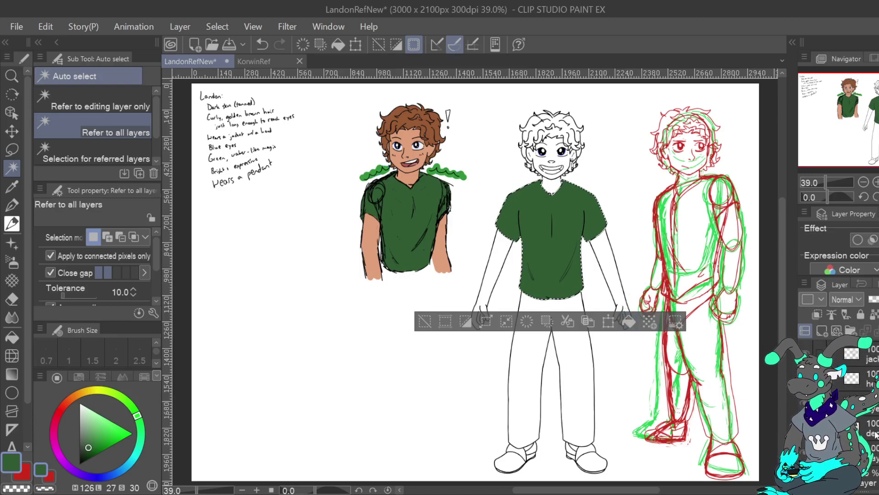
pyautogui.scroll(3, 861, 390)
pyautogui.moveTo(804, 376); pyautogui.dragTo(805, 451)
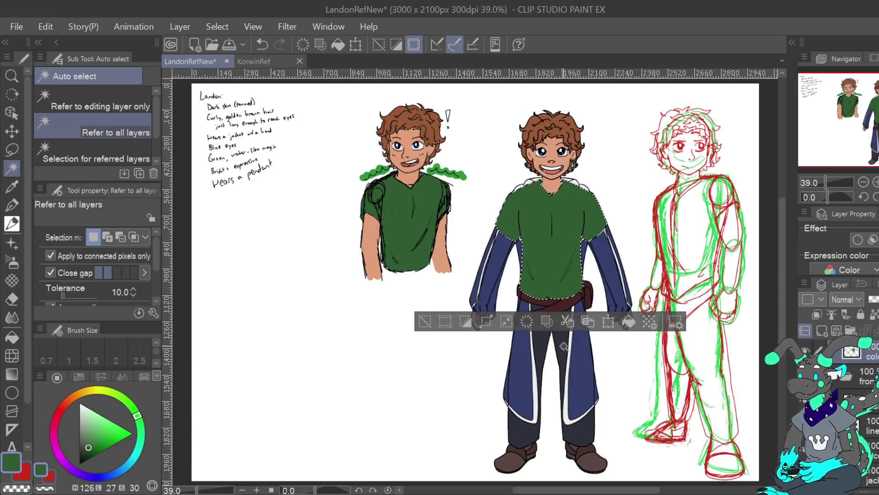
pyautogui.scroll(-3, 861, 389)
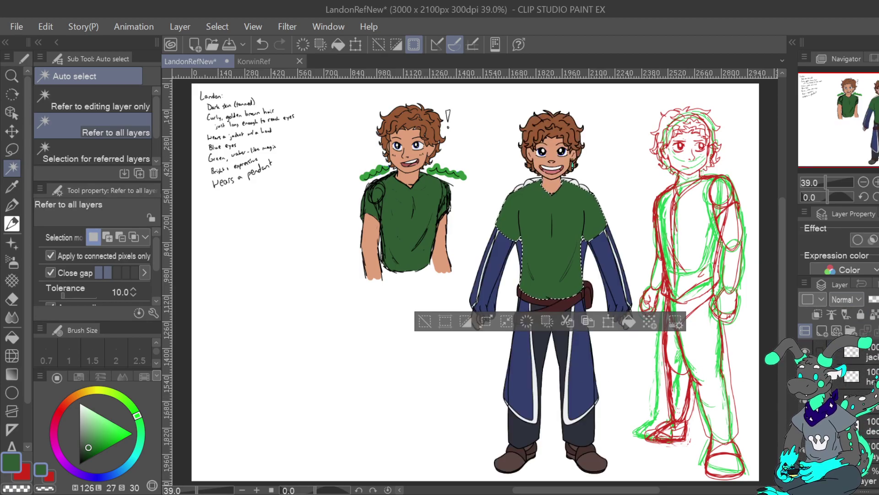
pyautogui.press('i')
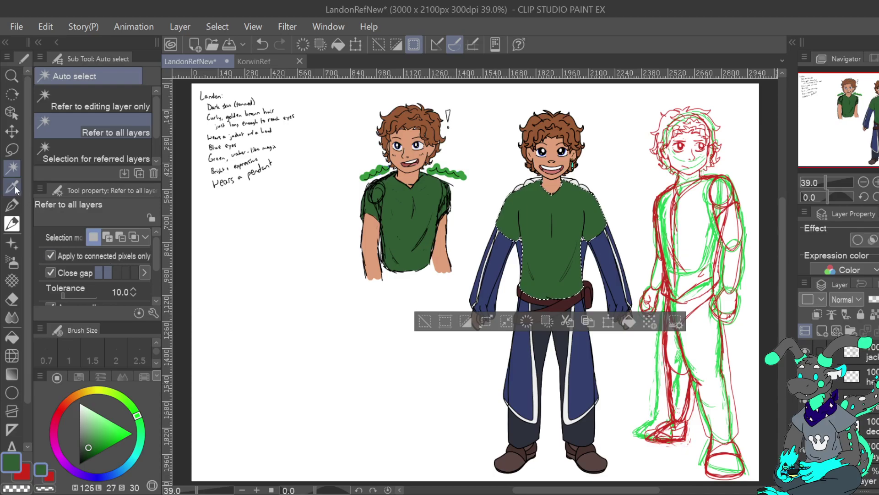
pyautogui.click(564, 342)
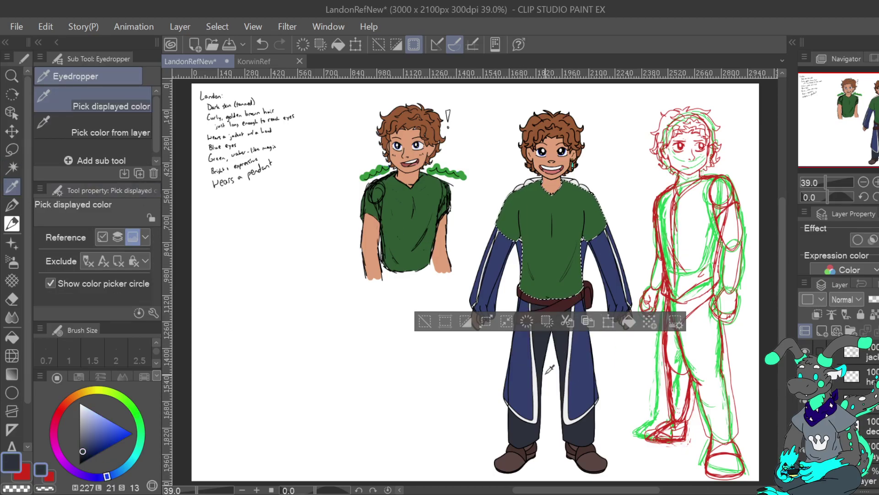
# Hide the jacket version and fill the no-jacket figure's trousers with the sampled dark navy on the color layer.
pyautogui.scroll(3, 847, 375)
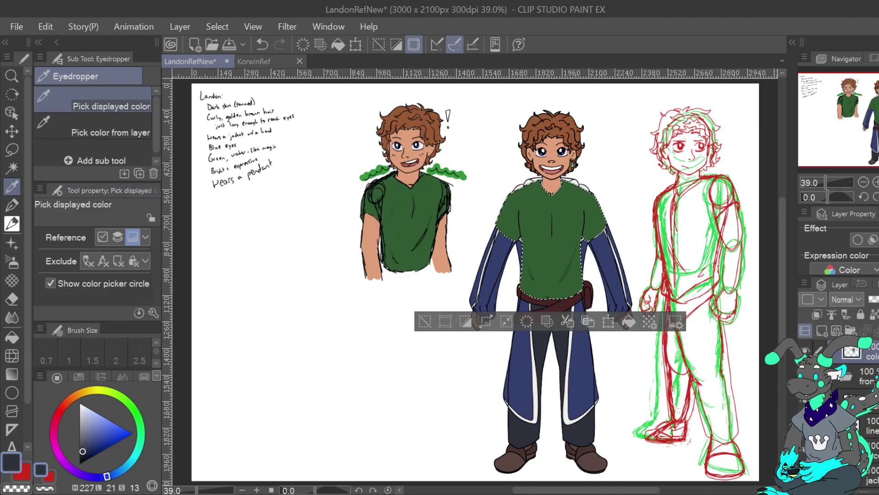
pyautogui.click(836, 378)
pyautogui.click(805, 376)
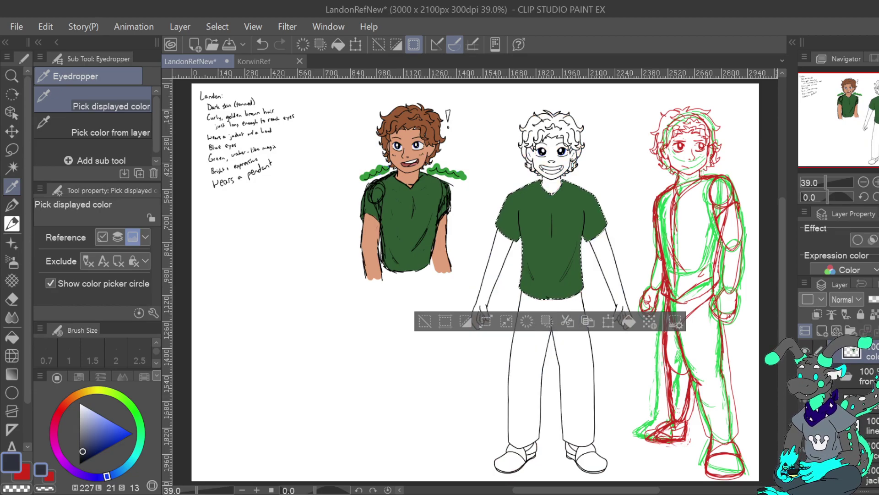
pyautogui.click(12, 168)
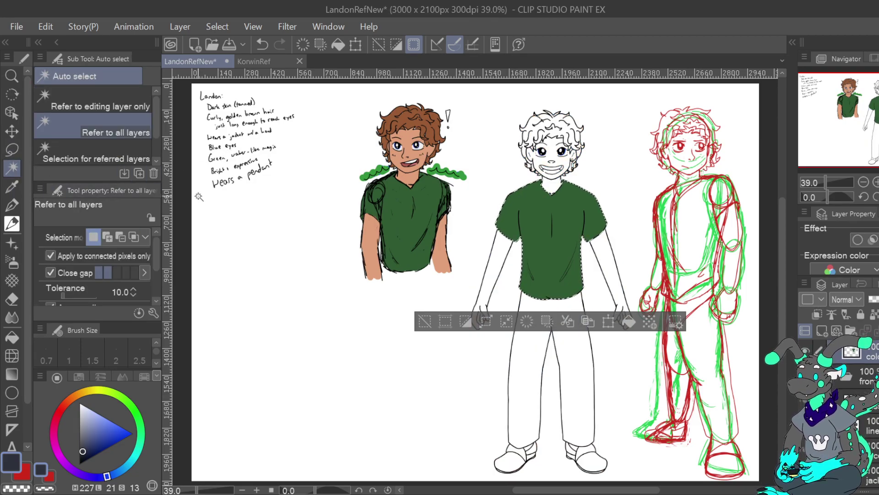
pyautogui.click(572, 307)
pyautogui.click(630, 469)
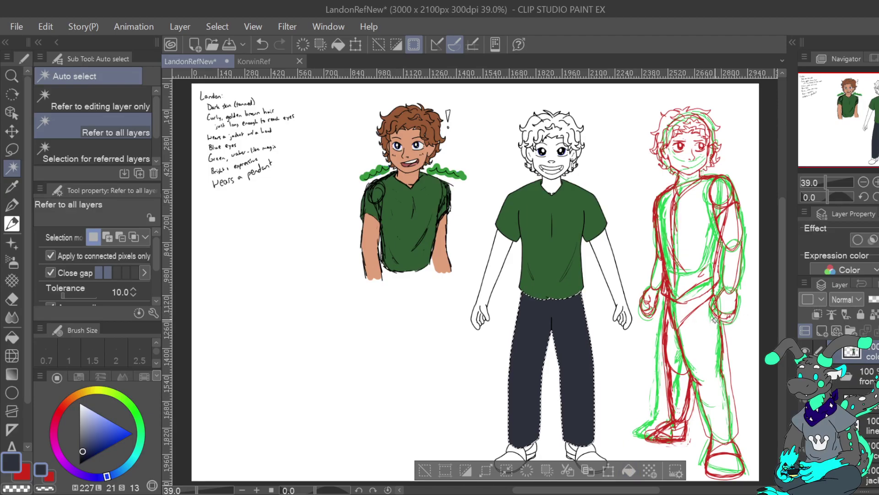
# Show the coloured jacket version again and sample the brown of its shoes.
pyautogui.scroll(-5, 847, 408)
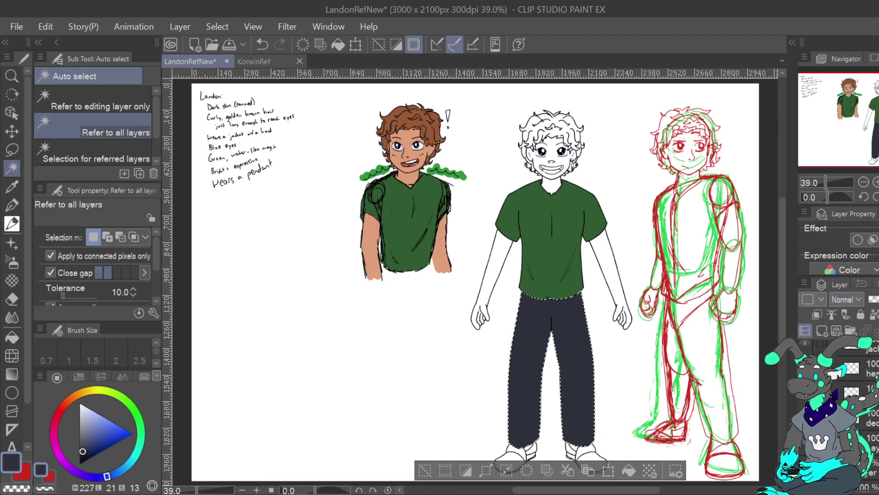
pyautogui.scroll(5, 847, 408)
pyautogui.click(805, 380)
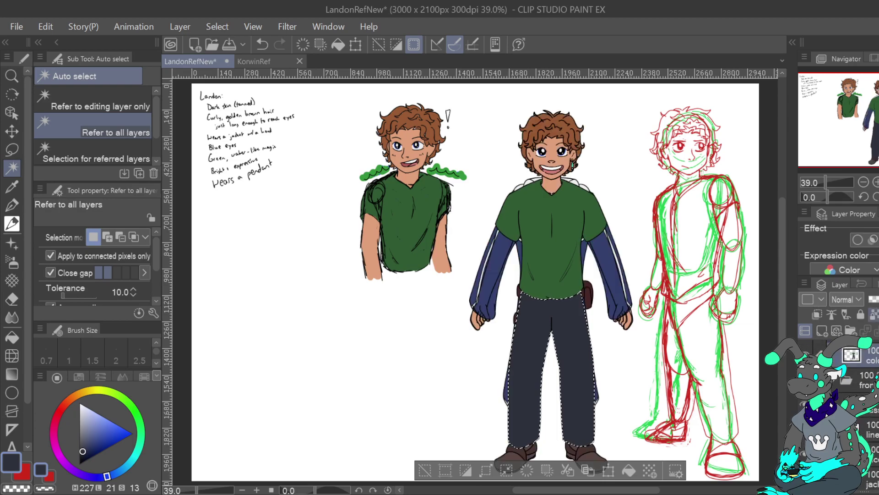
pyautogui.scroll(-4, 861, 403)
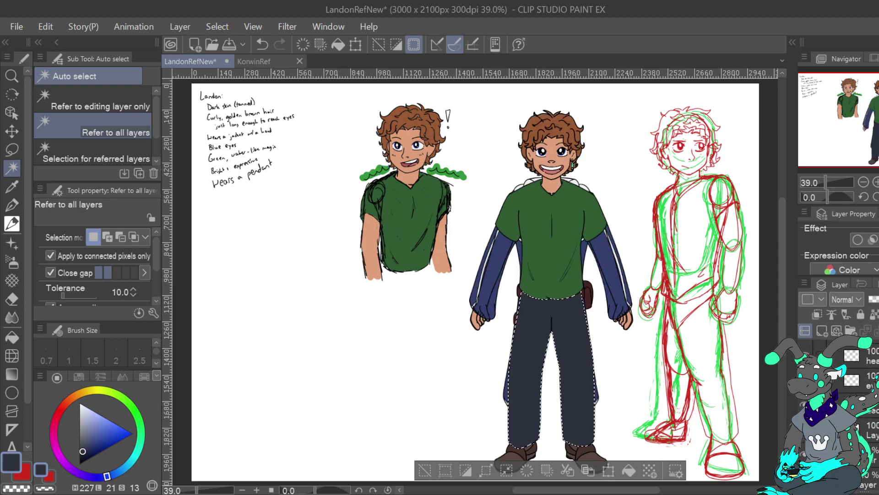
pyautogui.click(872, 431)
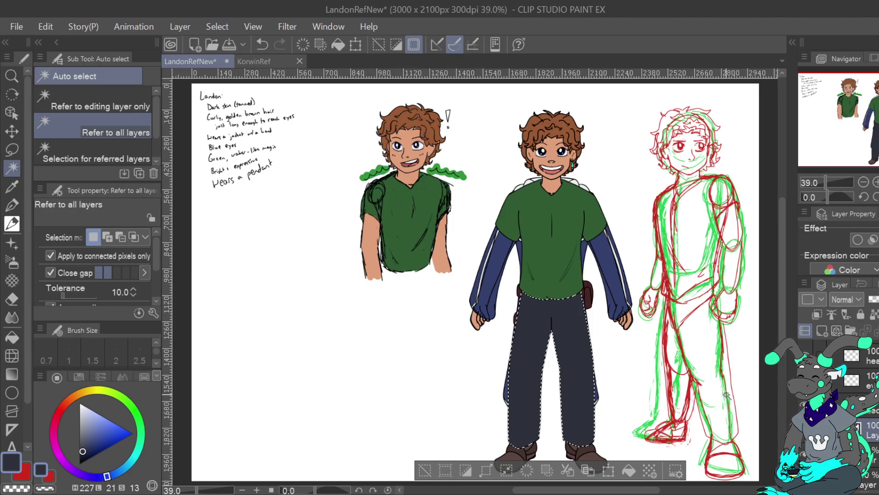
pyautogui.scroll(3, 861, 412)
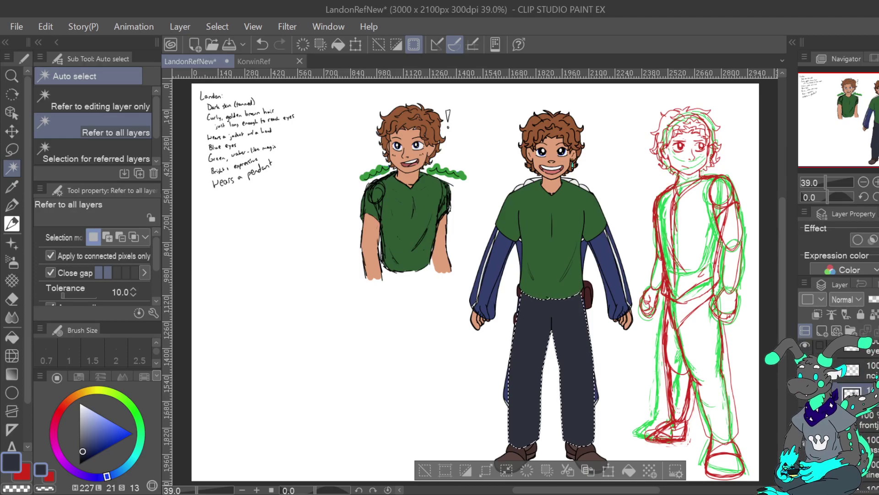
pyautogui.scroll(-3, 861, 412)
pyautogui.click(12, 187)
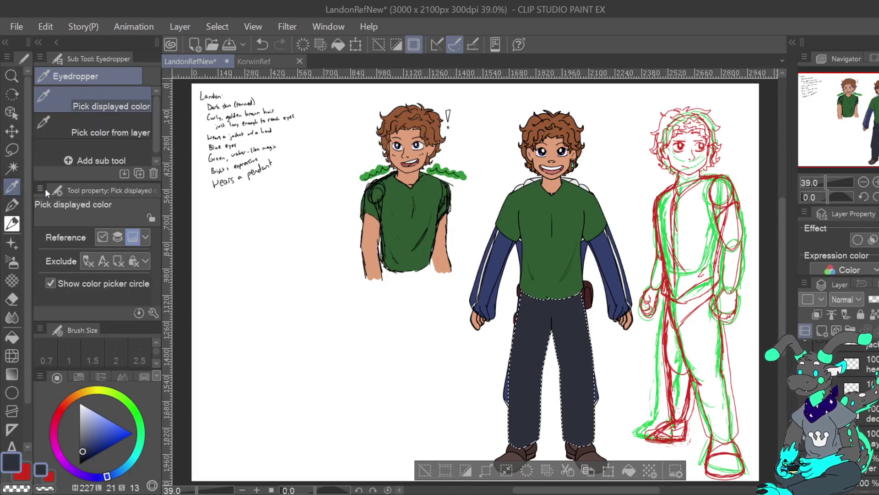
pyautogui.click(582, 451)
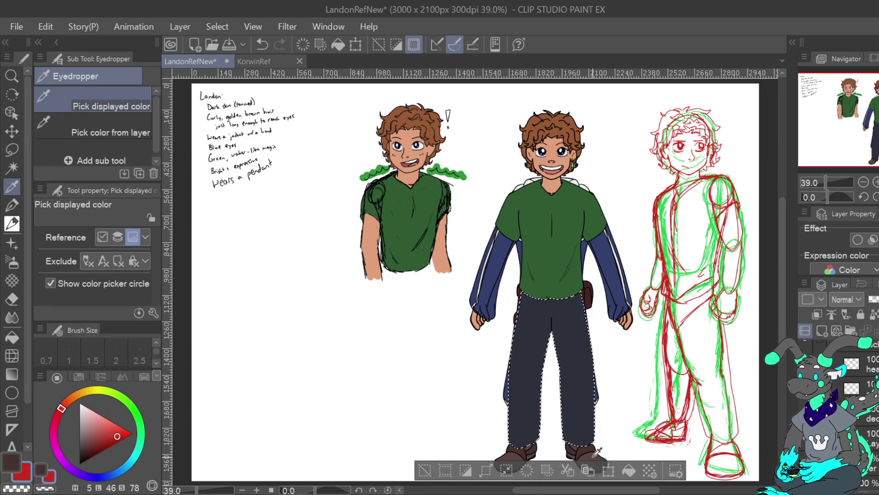
pyautogui.click(595, 453)
# Hide the jacket version and fill the toe of the left shoe with the sampled brown.
pyautogui.scroll(5, 861, 413)
pyautogui.moveTo(805, 422); pyautogui.dragTo(804, 490)
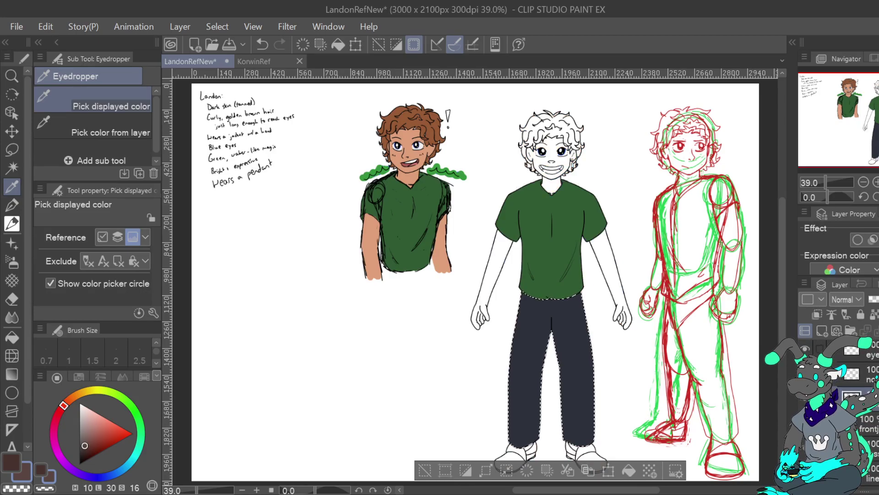
pyautogui.hotkey('ctrl', '+')
pyautogui.hotkey('ctrl', '+')
pyautogui.hotkey('ctrl', '+')
pyautogui.moveTo(380, 463); pyautogui.dragTo(259, 96)
pyautogui.press('w')
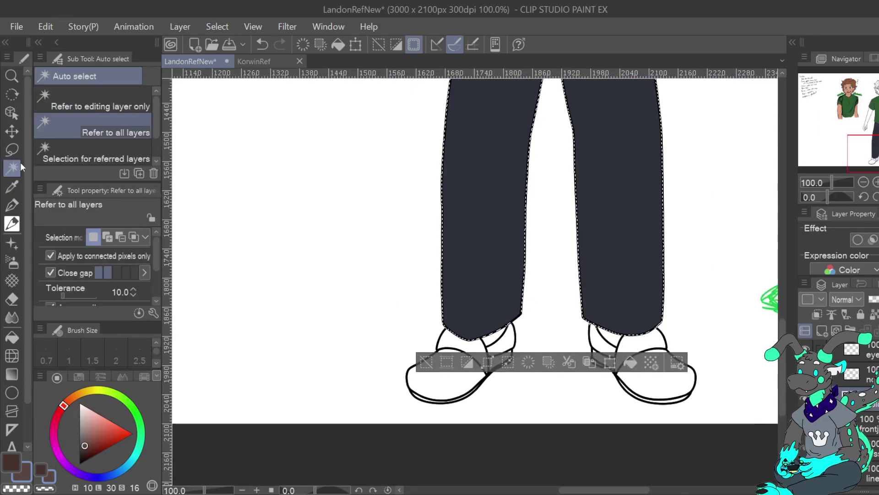
pyautogui.click(469, 349)
pyautogui.click(452, 364)
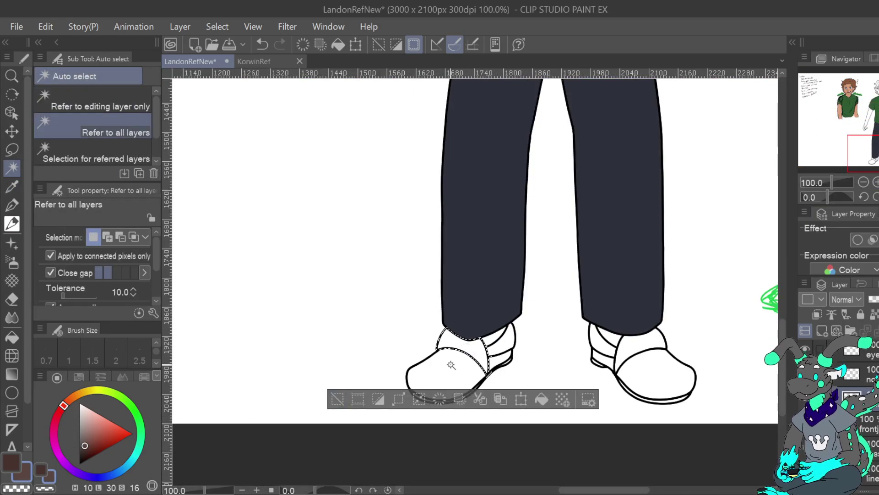
pyautogui.click(525, 421)
# Fill the heel and the inner section below the trouser hem of the left shoe with the sampled lighter brown.
pyautogui.click(499, 363)
pyautogui.click(577, 396)
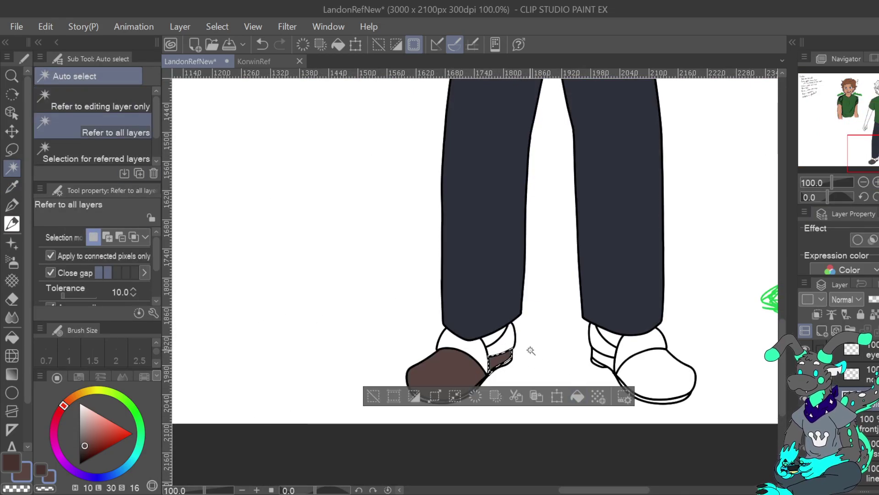
pyautogui.click(497, 338)
pyautogui.click(569, 373)
# Fill the inner section, heel and toe of the right shoe with the same lighter brown.
pyautogui.click(613, 336)
pyautogui.hotkey('alt', 'BackSpace')
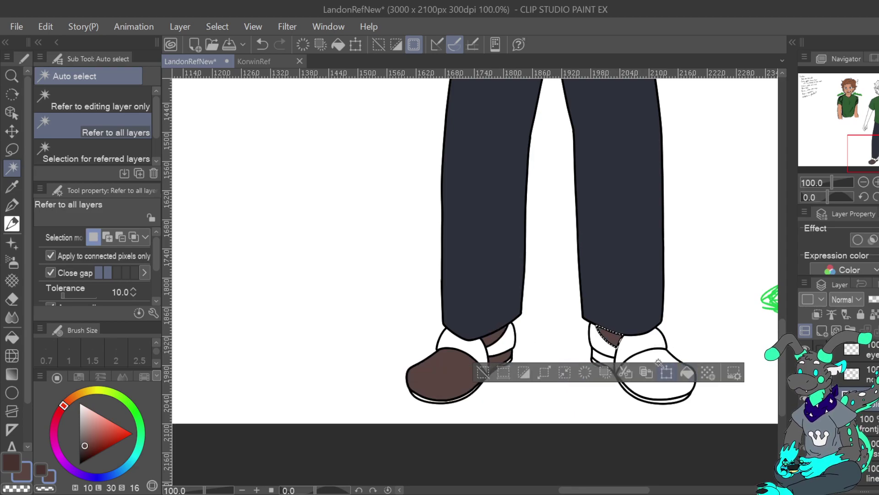
pyautogui.click(605, 359)
pyautogui.hotkey('alt', 'BackSpace')
pyautogui.click(683, 392)
pyautogui.hotkey('alt', 'BackSpace')
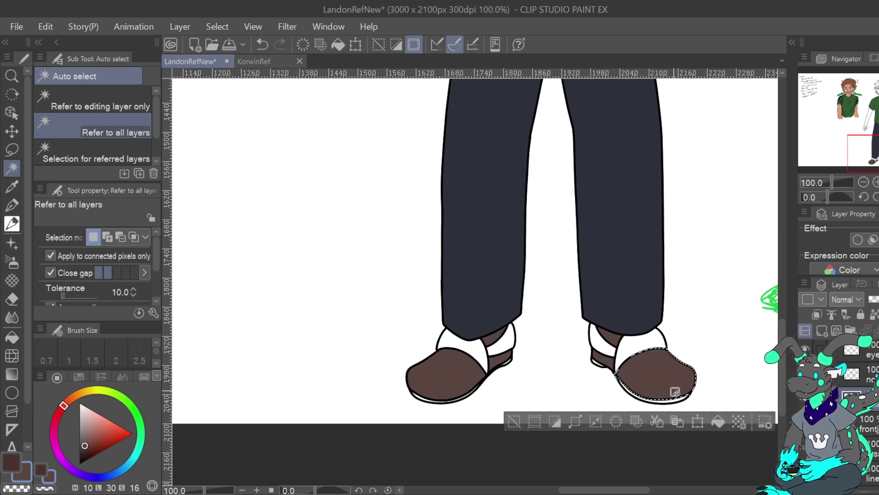
# Switch to the darker brown and fill the upper band and the side strap of the left shoe.
pyautogui.click(14, 191)
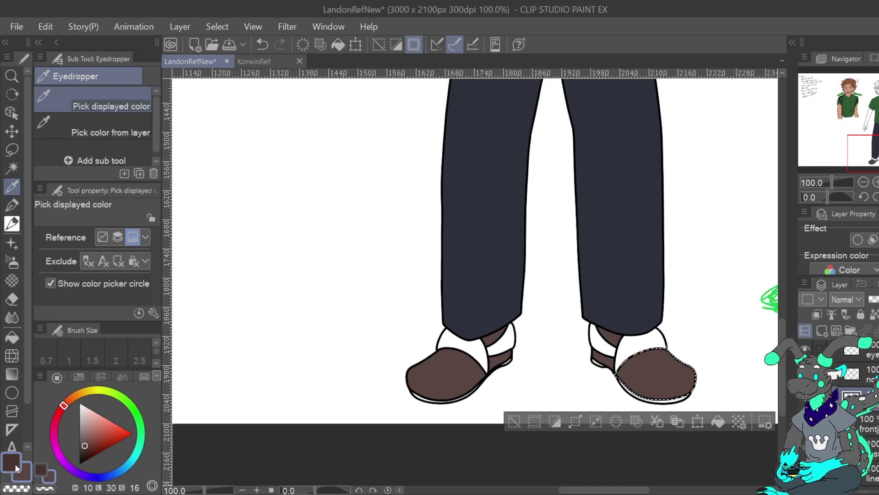
pyautogui.click(12, 205)
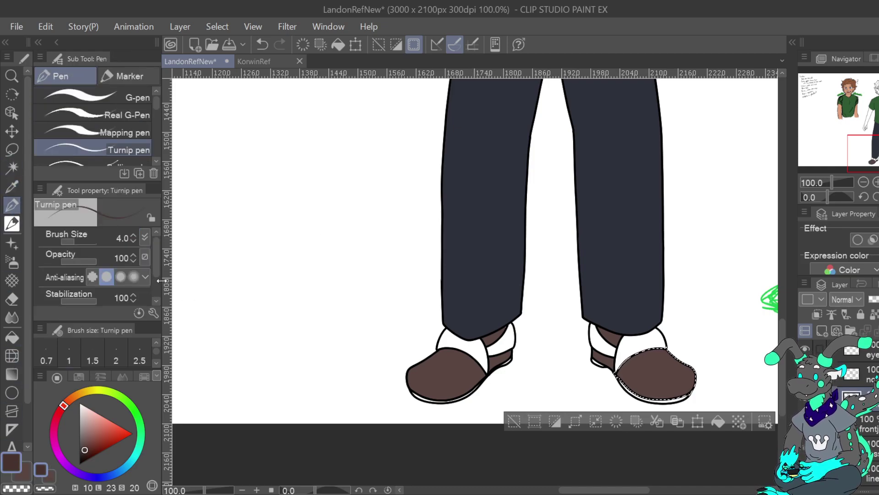
pyautogui.press('w')
pyautogui.click(482, 354)
pyautogui.click(543, 397)
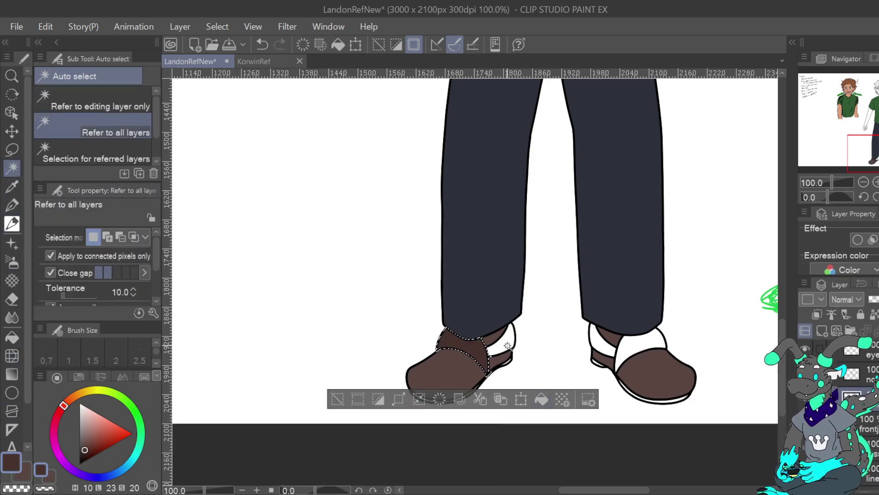
pyautogui.click(504, 342)
pyautogui.click(577, 383)
# Fill the side strap and the upper band of the right shoe with the darker brown.
pyautogui.click(602, 342)
pyautogui.click(661, 381)
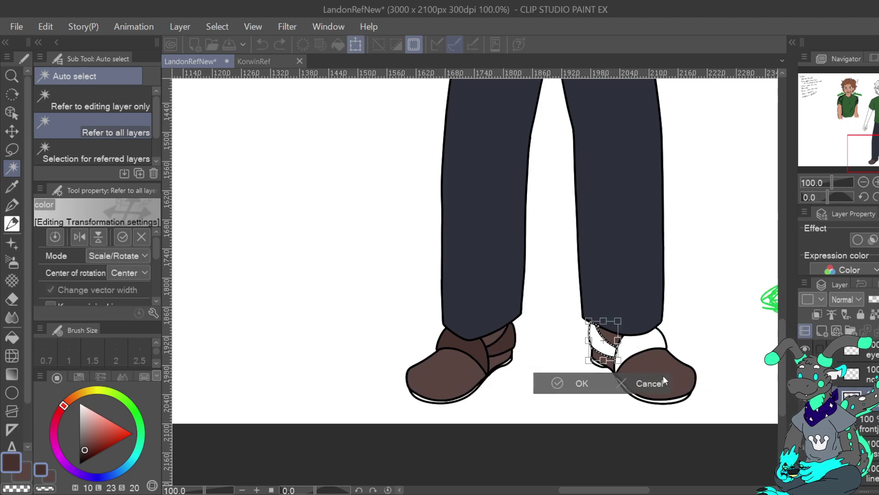
pyautogui.click(656, 381)
pyautogui.click(680, 382)
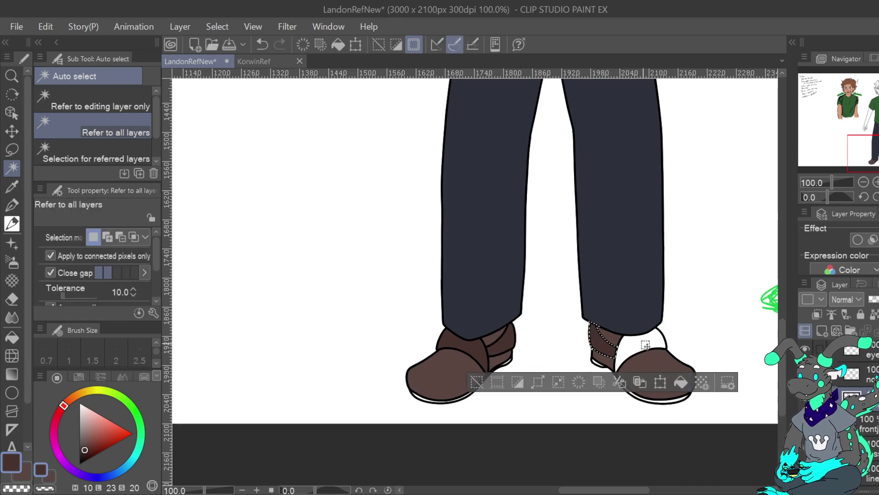
pyautogui.click(643, 344)
pyautogui.click(717, 397)
# Fill the thin heel and toe soles of both shoes with the darker brown.
pyautogui.click(596, 364)
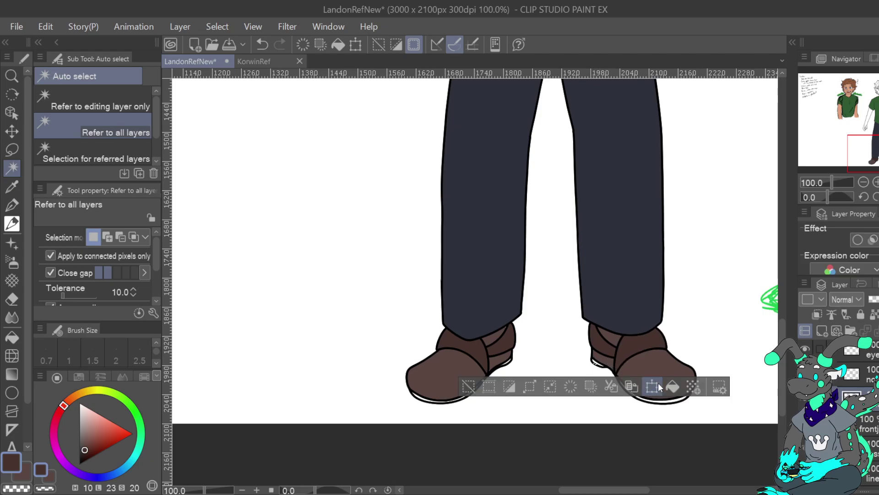
pyautogui.click(596, 362)
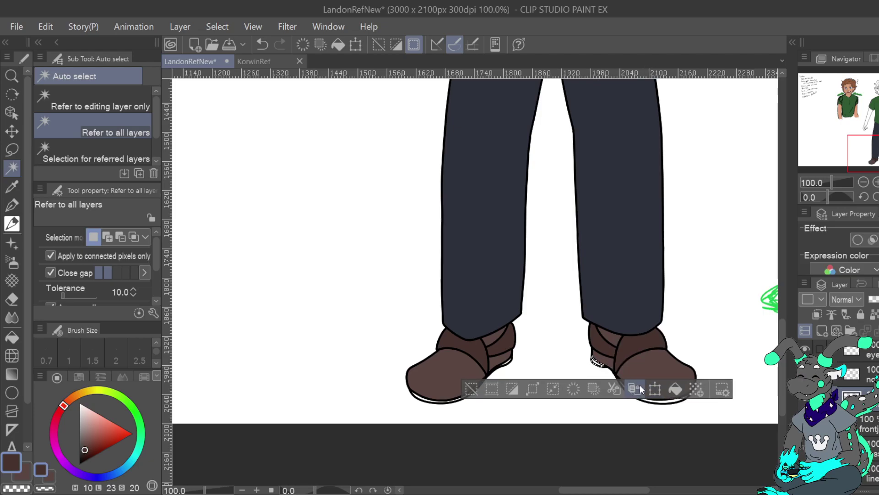
pyautogui.click(676, 389)
pyautogui.click(673, 401)
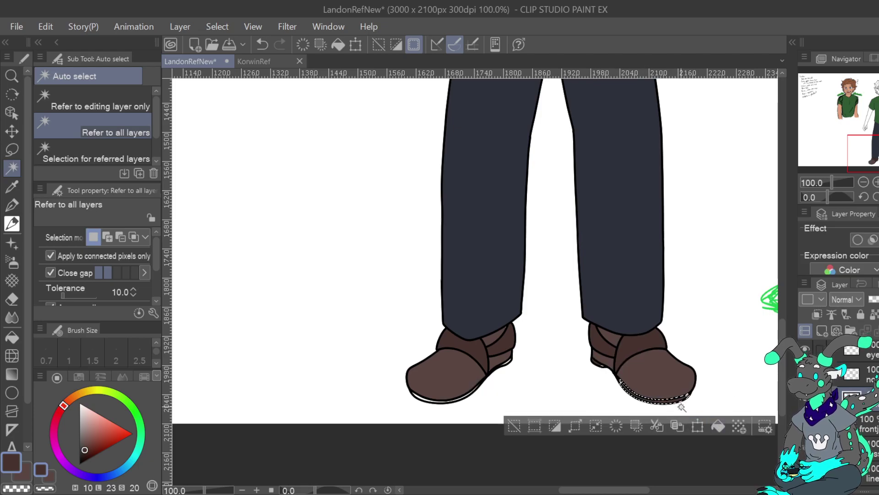
pyautogui.click(508, 362)
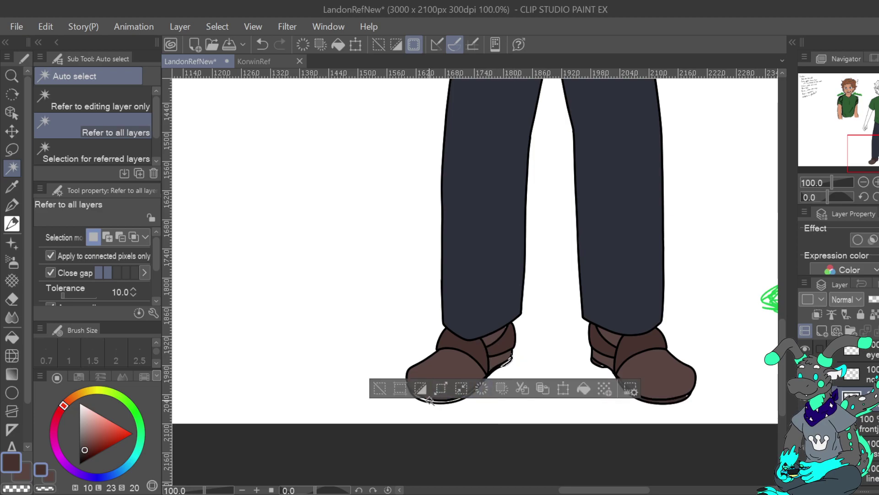
pyautogui.click(429, 400)
# Show the coloured jacket version, sample its skin tone and hair brown as the two drawing colours, and hide it again.
pyautogui.moveTo(876, 138); pyautogui.dragTo(878, 96)
pyautogui.scroll(-5, 871, 412)
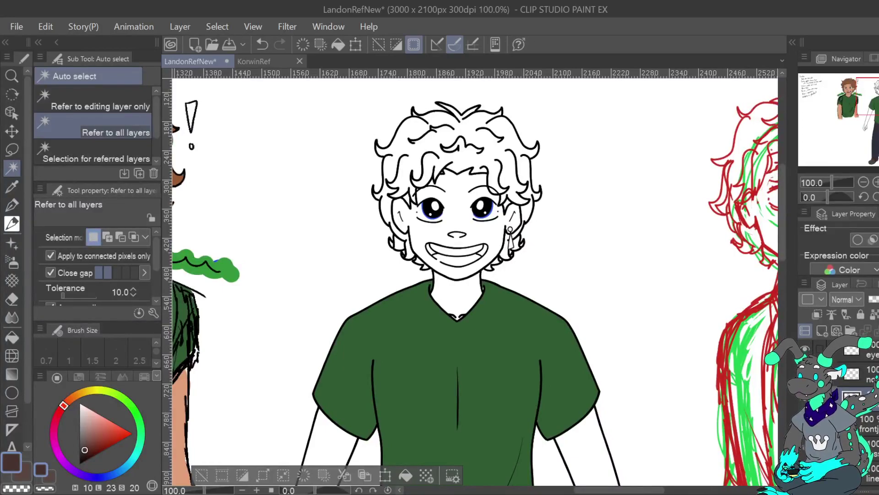
pyautogui.scroll(5, 861, 412)
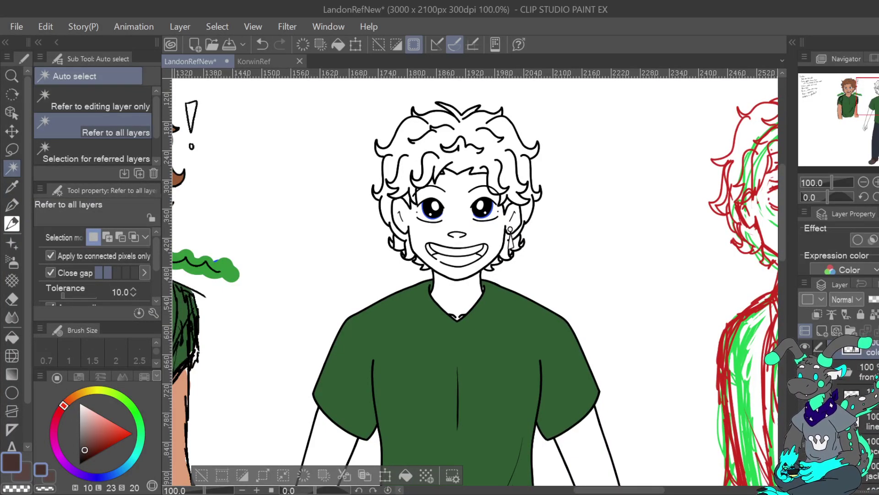
pyautogui.click(805, 382)
pyautogui.press('i')
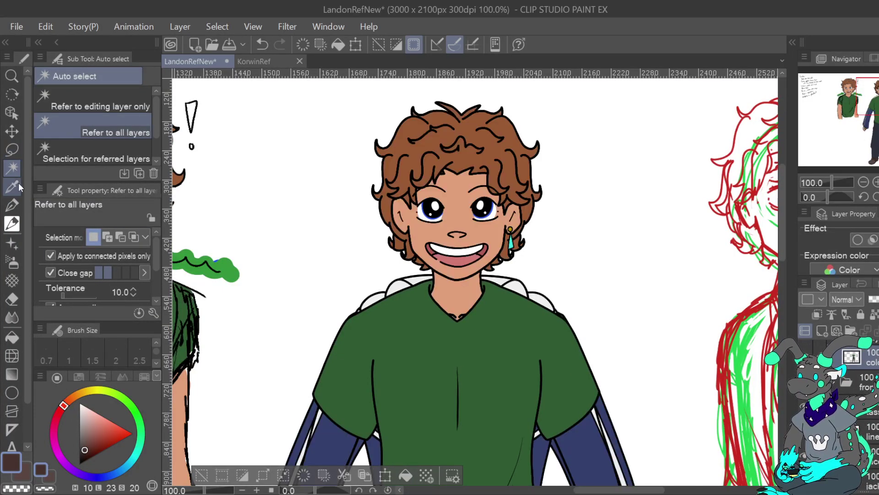
pyautogui.click(466, 207)
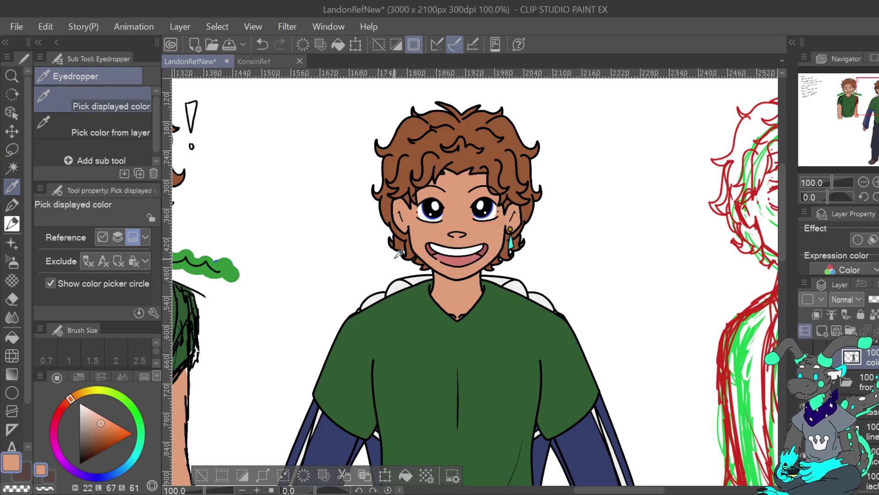
pyautogui.click(431, 140)
pyautogui.click(804, 382)
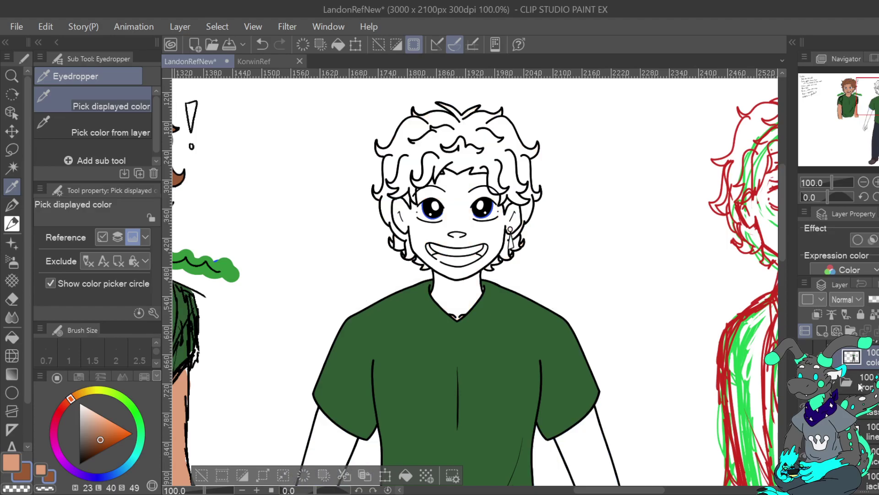
# Fill the no-jacket figure's face and neck with the sampled skin tone.
pyautogui.click(12, 168)
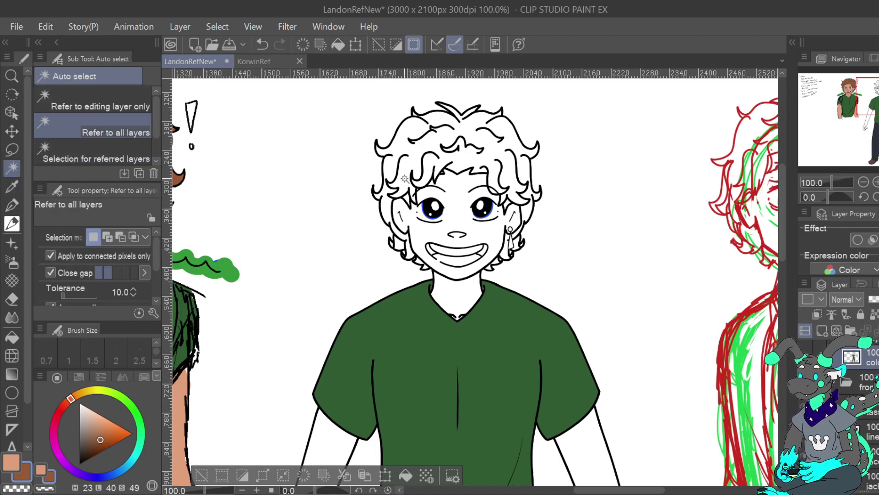
pyautogui.click(474, 228)
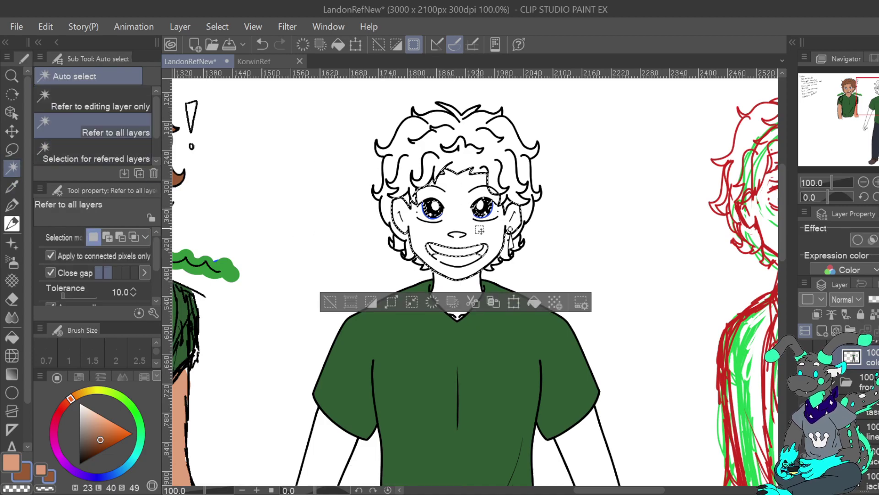
pyautogui.click(534, 301)
pyautogui.click(479, 284)
pyautogui.click(534, 343)
# Fill both bare arms below the shirt sleeves with the skin tone.
pyautogui.click(331, 436)
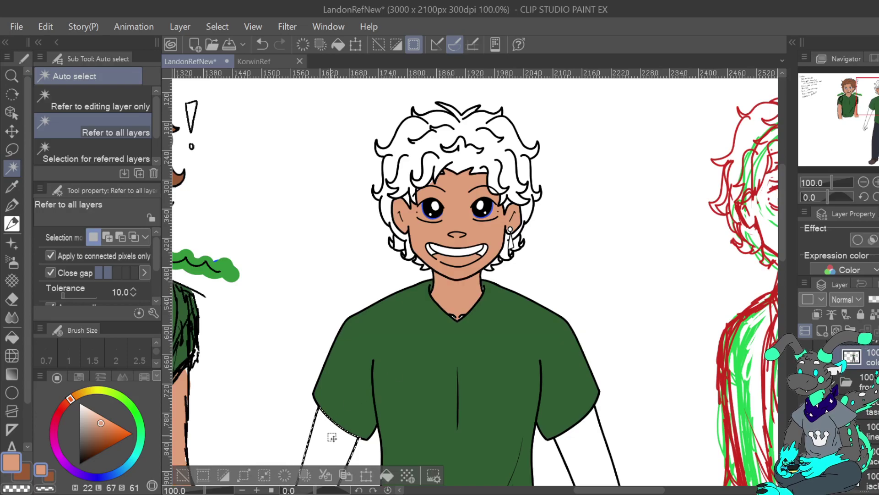
pyautogui.click(387, 475)
pyautogui.click(598, 437)
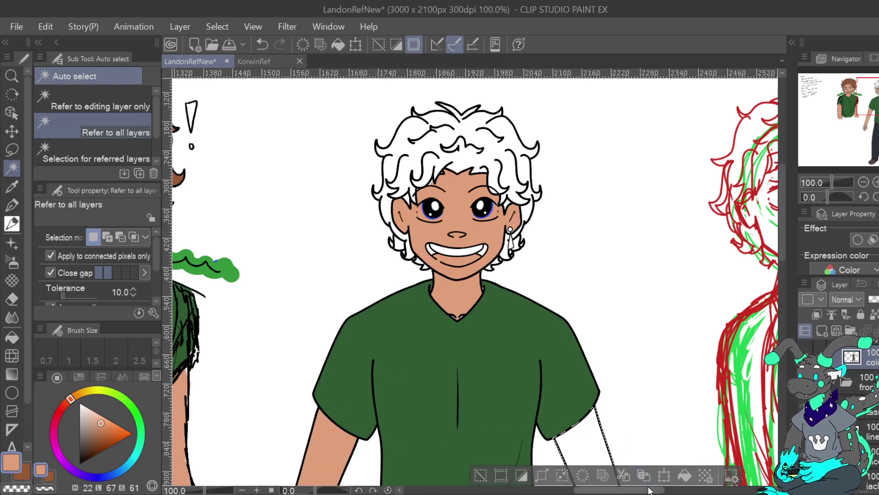
pyautogui.click(684, 475)
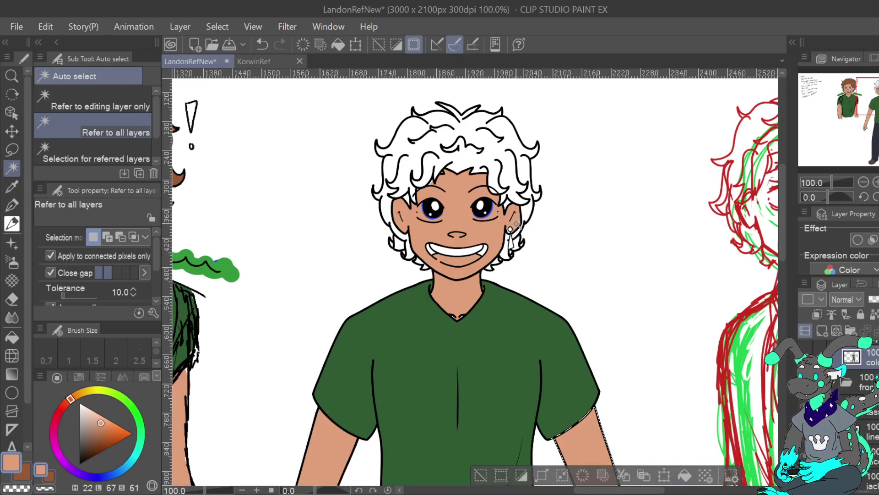
# Fill the remaining white finger areas of both hands with the skin tone.
pyautogui.click(878, 125)
pyautogui.scroll(-1, 691, 170)
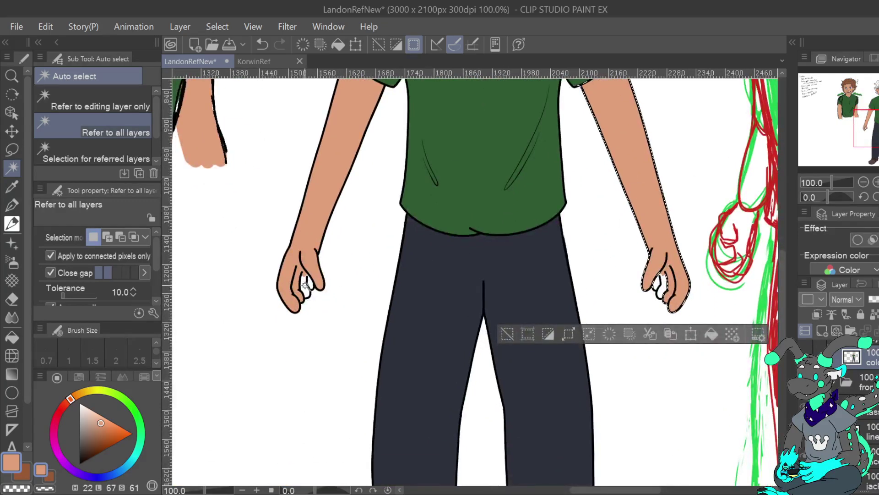
pyautogui.click(309, 283)
pyautogui.click(387, 322)
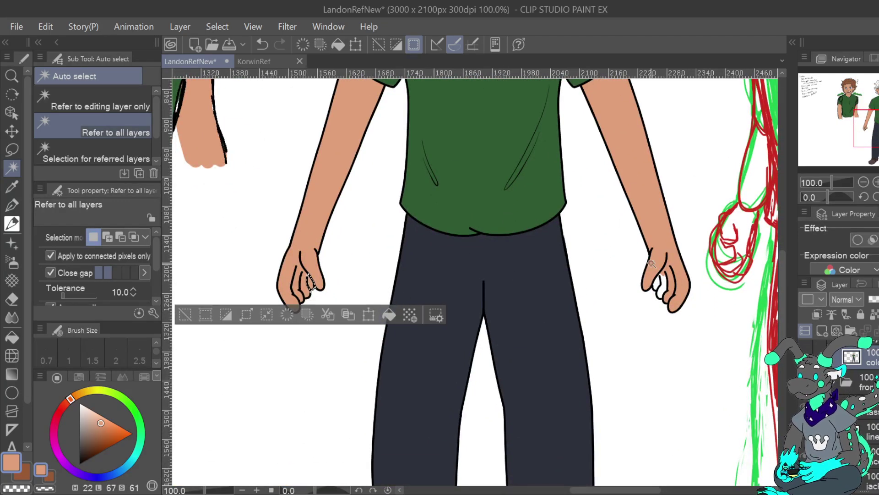
pyautogui.click(661, 285)
pyautogui.click(718, 321)
pyautogui.click(656, 283)
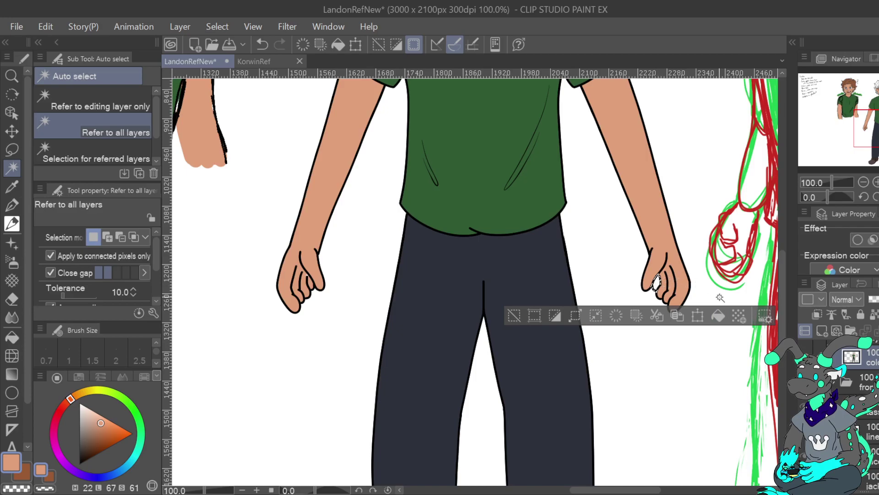
# Switch to the sampled hair brown and fill the main mass of hair on top of the head.
pyautogui.scroll(10, 738, 265)
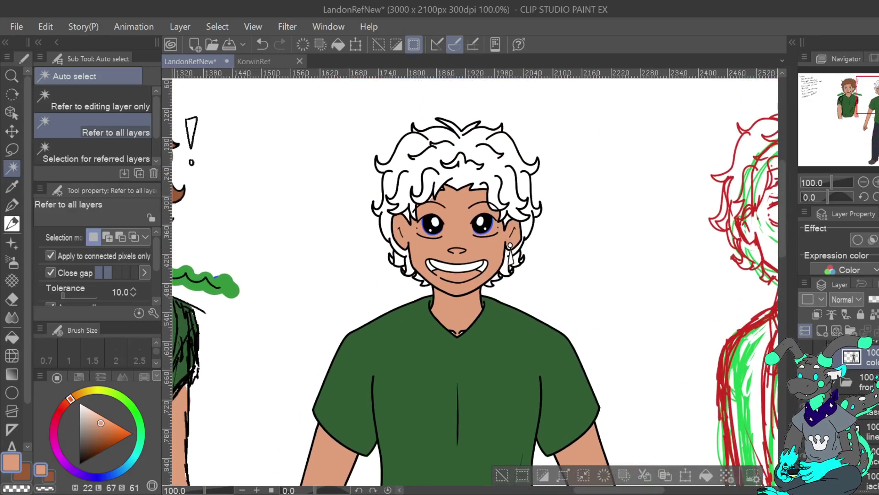
pyautogui.press('x')
pyautogui.click(432, 161)
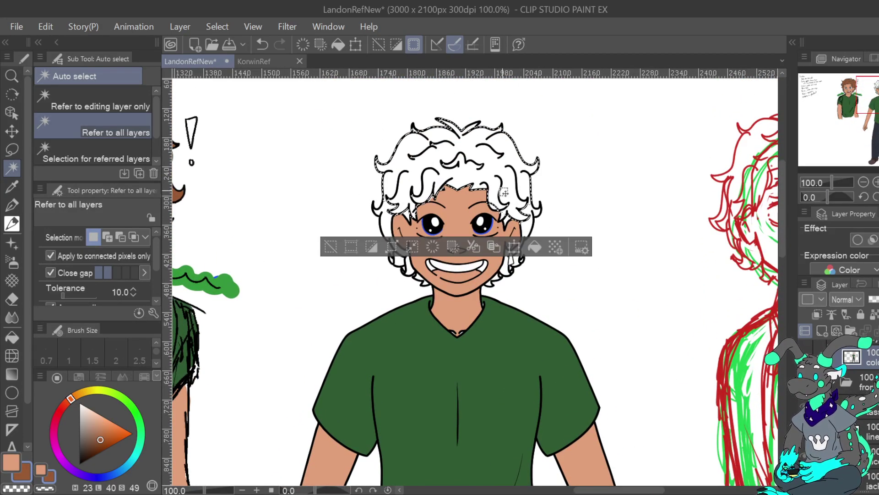
pyautogui.click(535, 246)
# Fill the hair section and small curls beside the left ear and jaw with the hair brown.
pyautogui.click(392, 209)
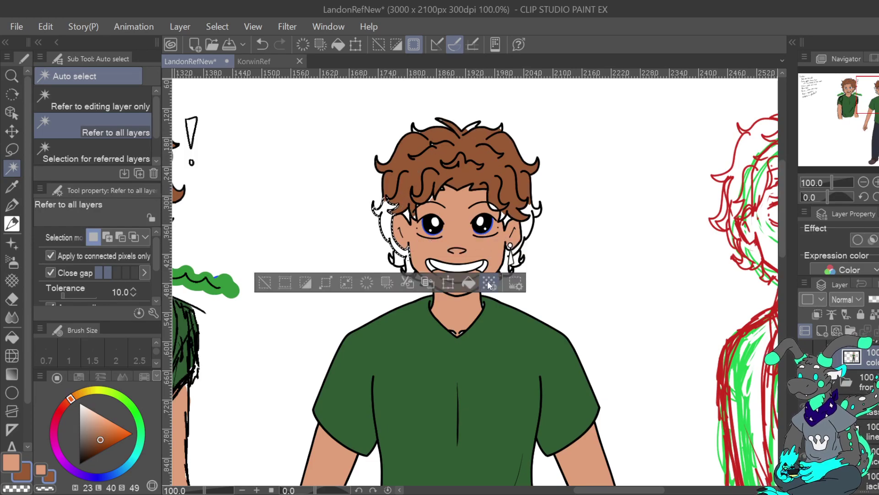
pyautogui.click(466, 279)
pyautogui.click(399, 260)
pyautogui.click(477, 293)
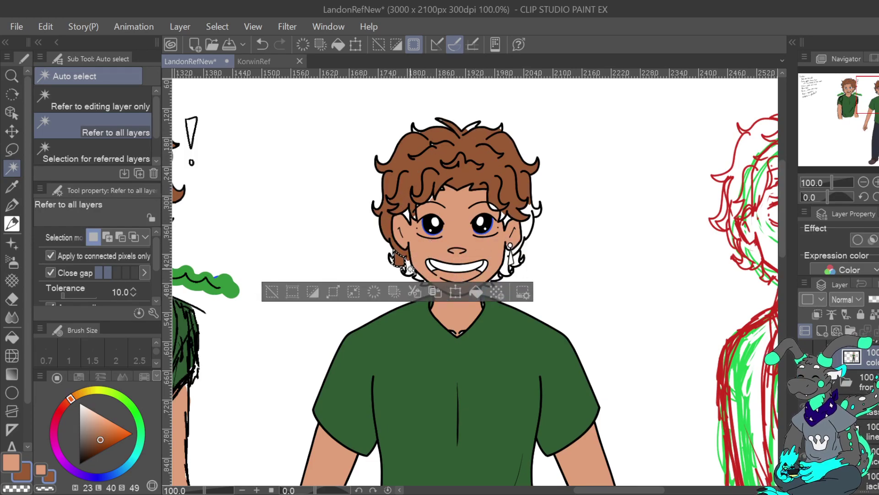
pyautogui.click(408, 270)
pyautogui.click(488, 298)
pyautogui.click(419, 277)
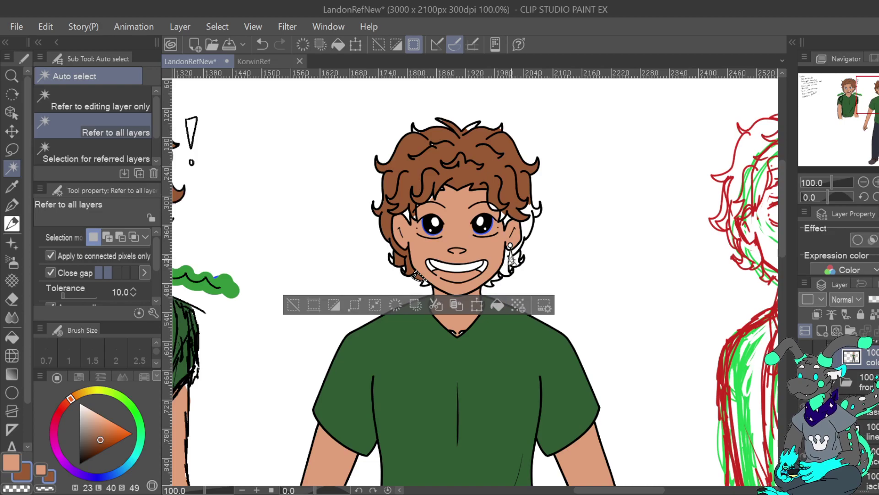
# Fill the hair sections and curls beside the right ear and jaw with the hair brown.
pyautogui.click(505, 270)
pyautogui.click(582, 298)
pyautogui.click(528, 232)
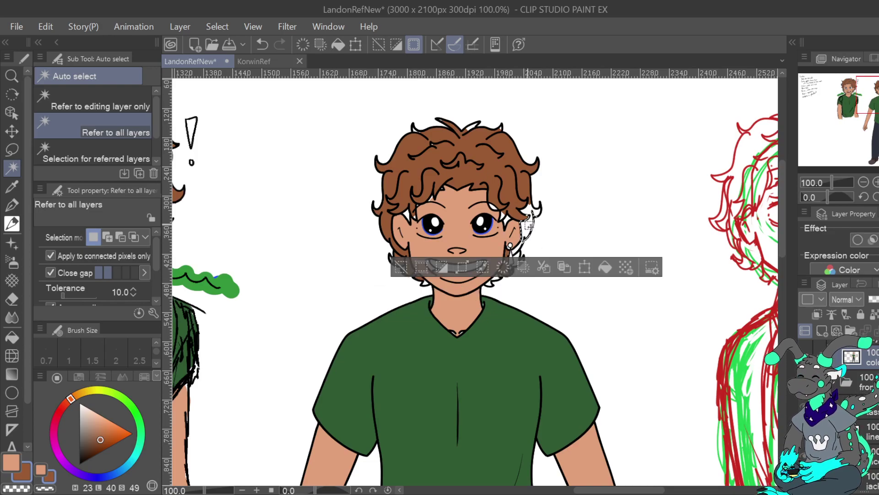
pyautogui.click(607, 269)
pyautogui.click(531, 211)
pyautogui.click(605, 241)
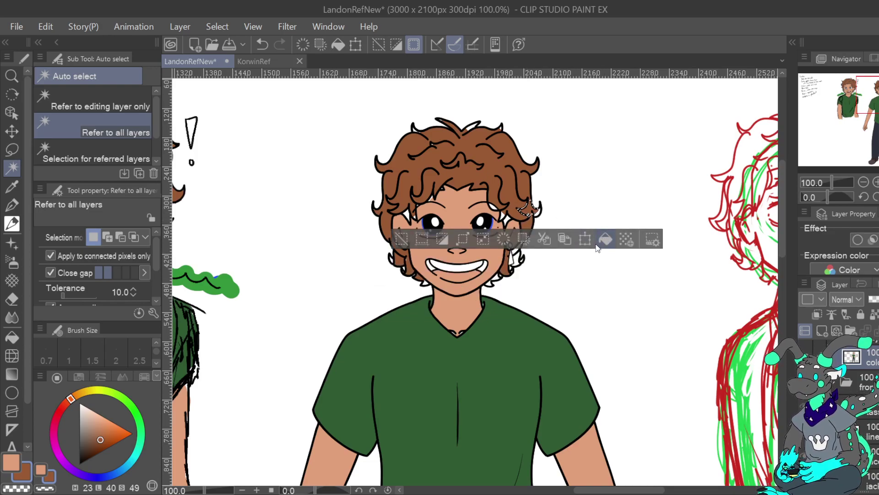
# Show the coloured jacket version again and sample the white of its teeth and the red of its mouth.
pyautogui.click(804, 383)
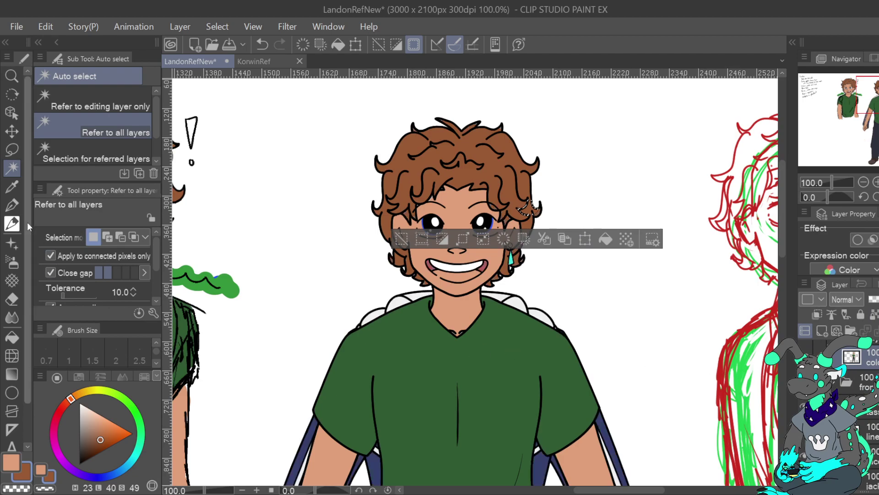
pyautogui.click(12, 186)
pyautogui.click(477, 262)
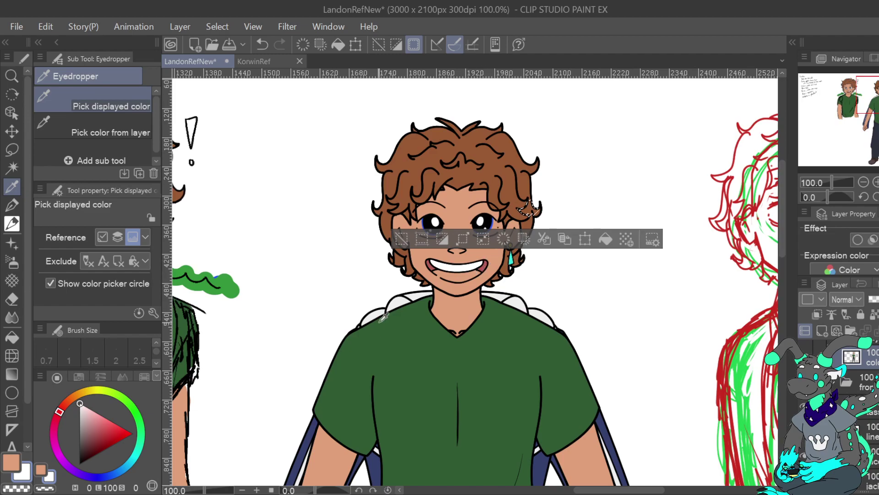
pyautogui.moveTo(465, 251); pyautogui.dragTo(487, 261)
pyautogui.click(12, 167)
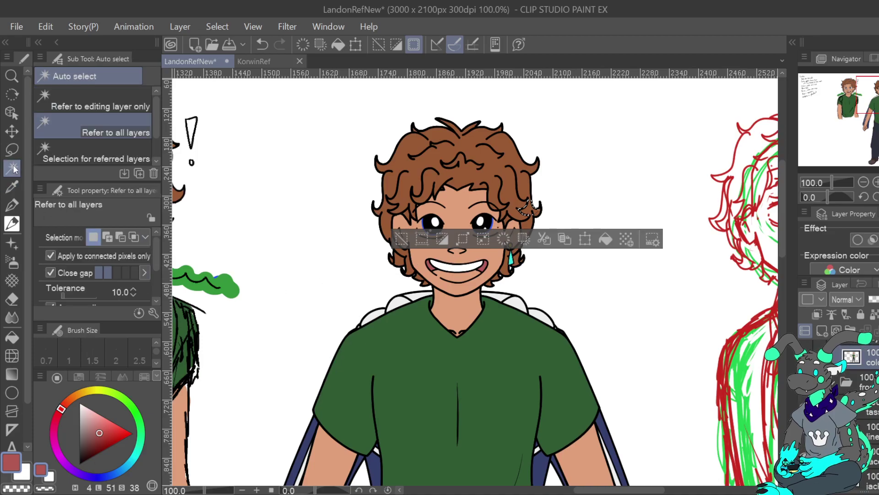
# Hide the jacket version and fill both corners of the mouth with the sampled red.
pyautogui.click(804, 382)
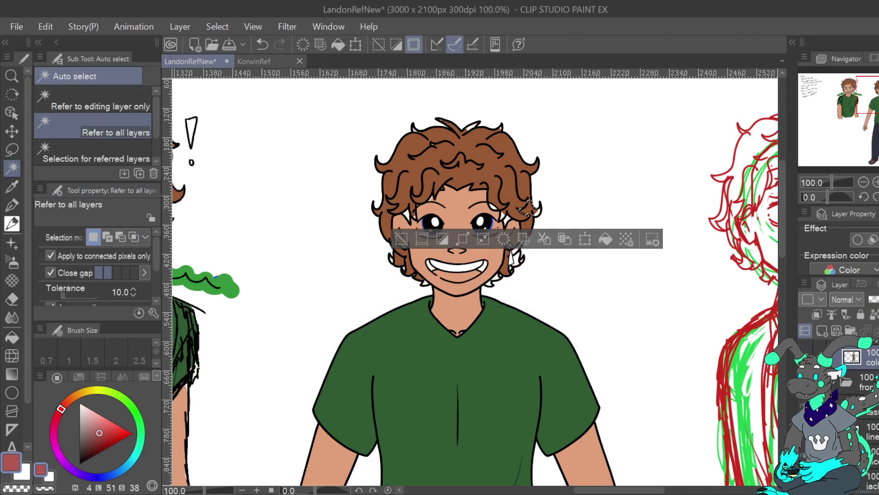
pyautogui.click(479, 265)
pyautogui.click(428, 266)
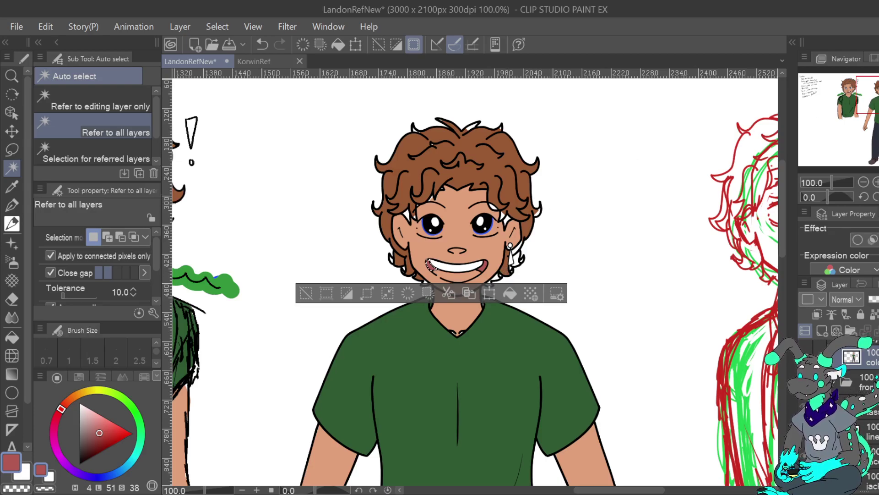
# Switch to the sampled white and fill the teeth.
pyautogui.scroll(-10, 475, 279)
pyautogui.scroll(6, 475, 279)
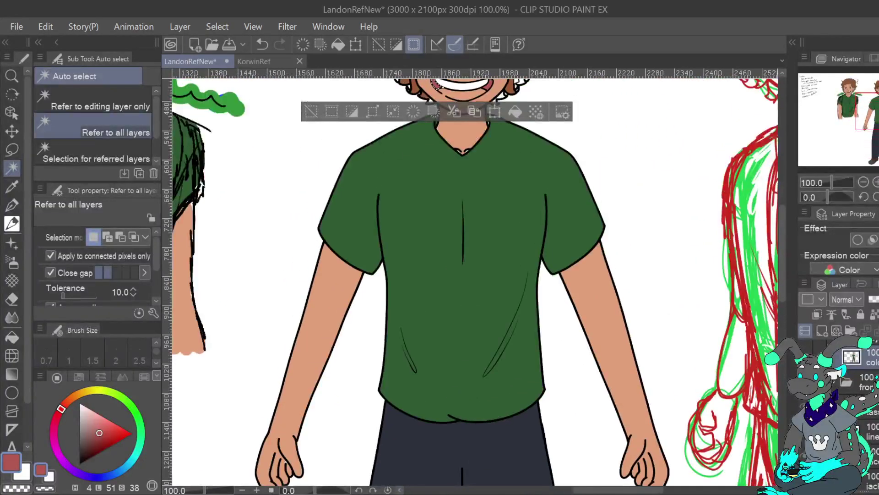
pyautogui.scroll(5, 475, 279)
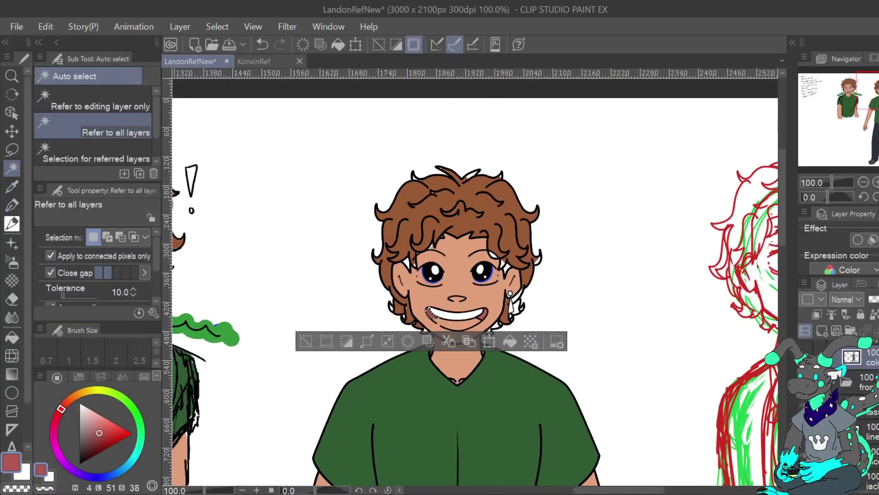
pyautogui.moveTo(475, 279); pyautogui.dragTo(480, 269)
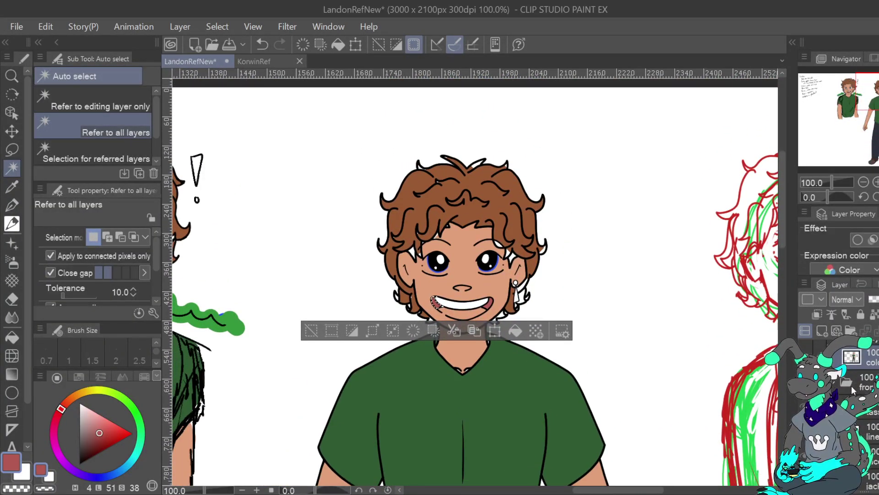
pyautogui.click(25, 479)
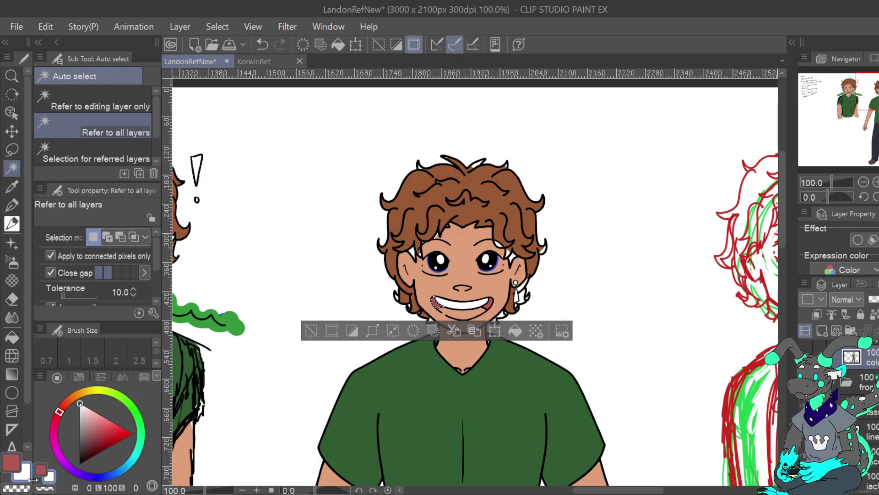
pyautogui.click(475, 304)
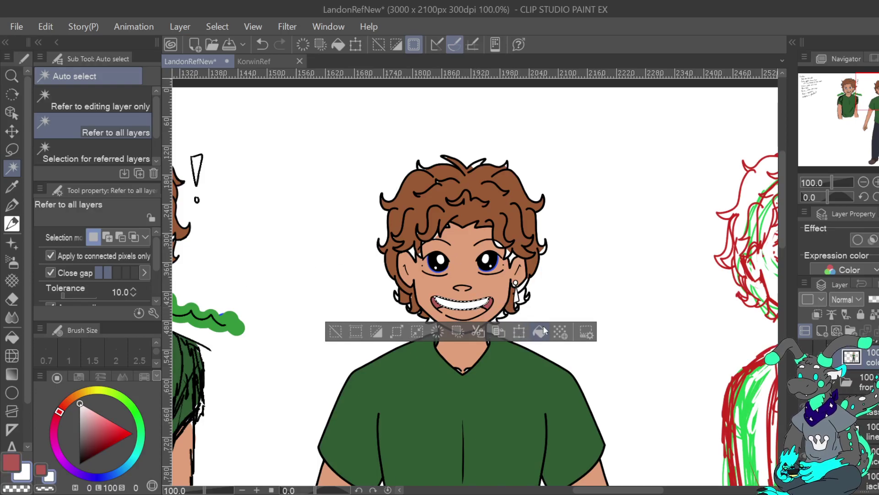
# Show the jacket version, sample the turquoise and gold of its earring, and hide it again.
pyautogui.moveTo(804, 406); pyautogui.dragTo(804, 456)
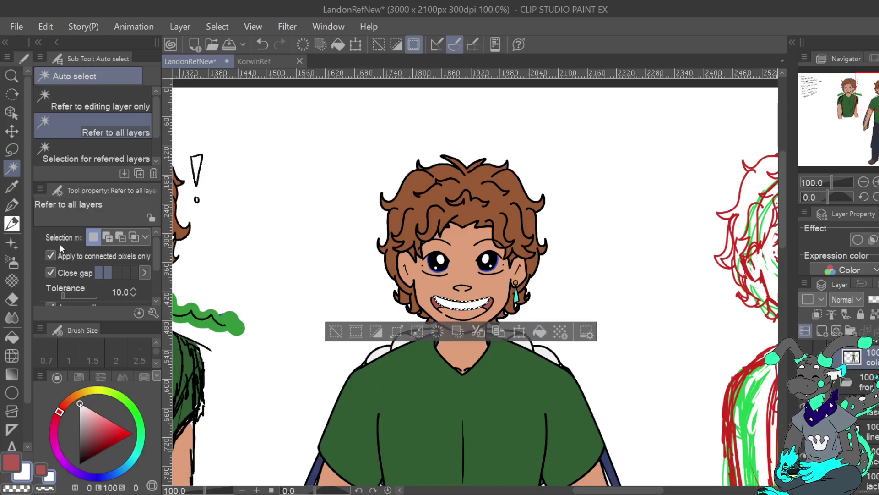
pyautogui.click(12, 186)
pyautogui.moveTo(514, 281); pyautogui.dragTo(512, 294)
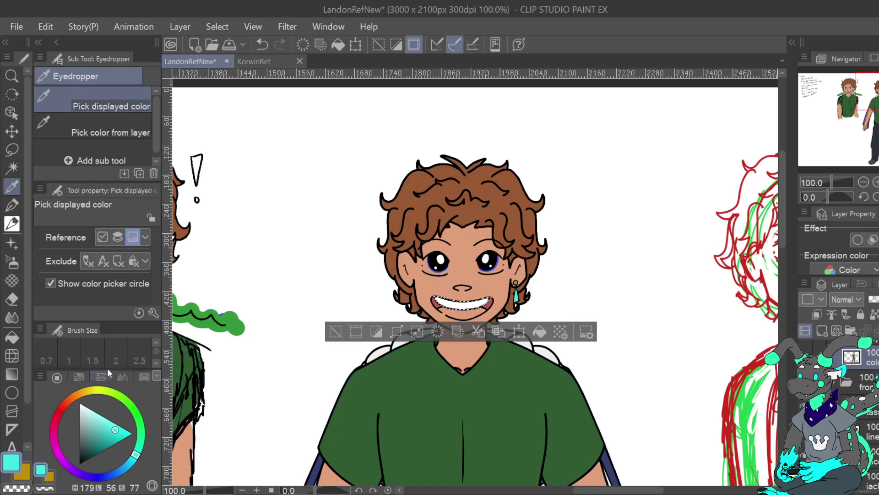
pyautogui.press('w')
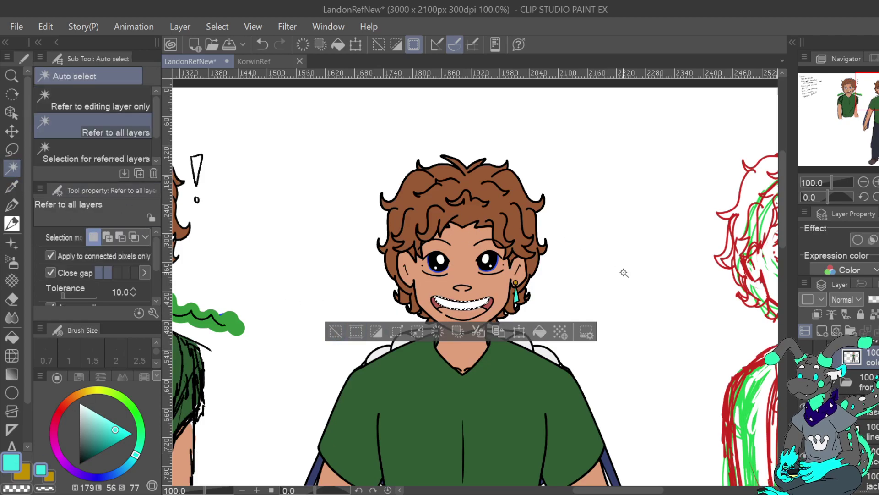
pyautogui.click(804, 382)
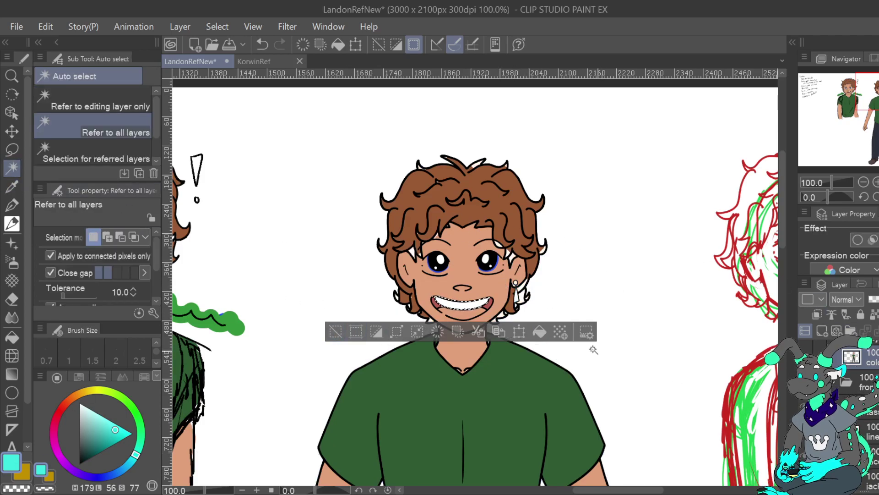
# Fill the earring's hanging drop with turquoise and its round stud with gold, and clear the selection.
pyautogui.click(515, 283)
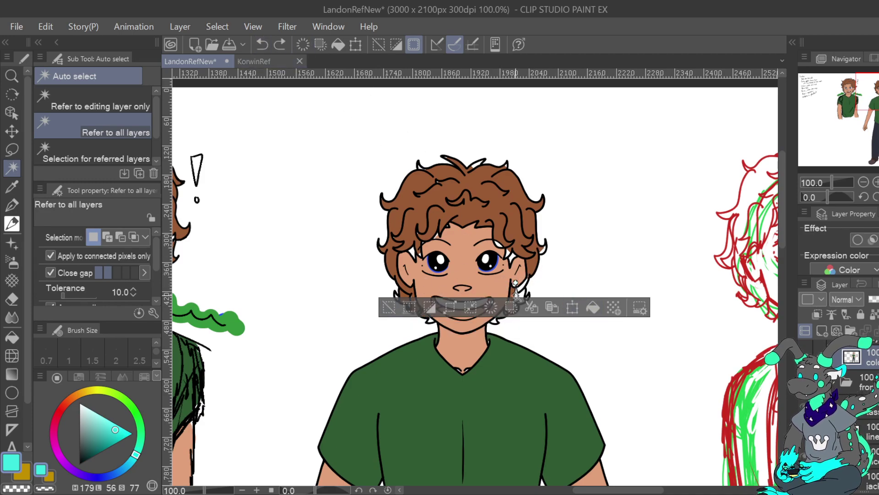
pyautogui.click(516, 287)
pyautogui.click(431, 323)
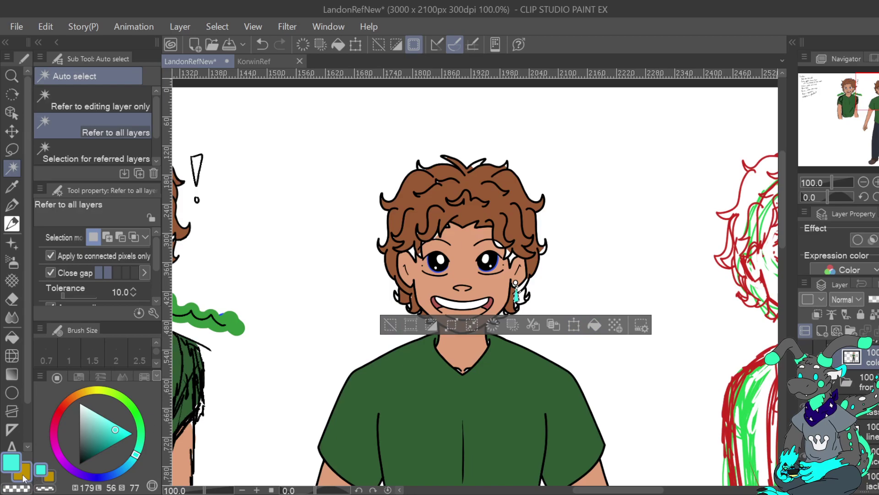
pyautogui.click(516, 283)
pyautogui.click(593, 307)
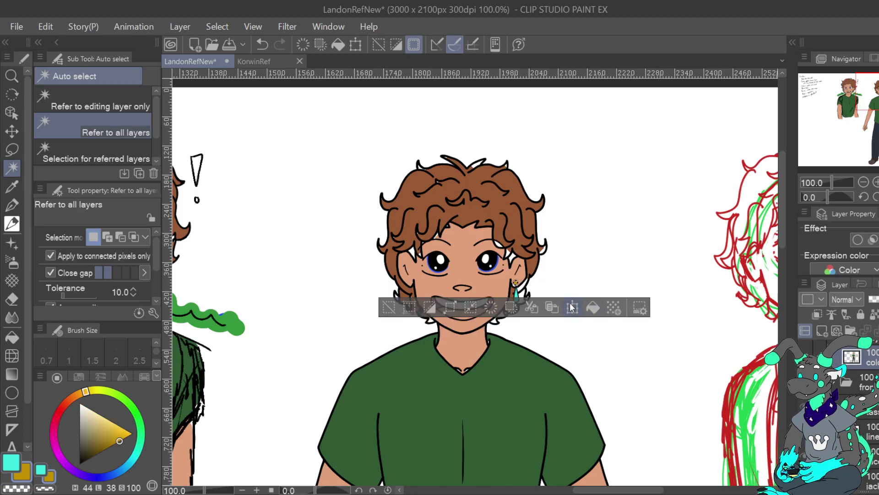
pyautogui.click(392, 303)
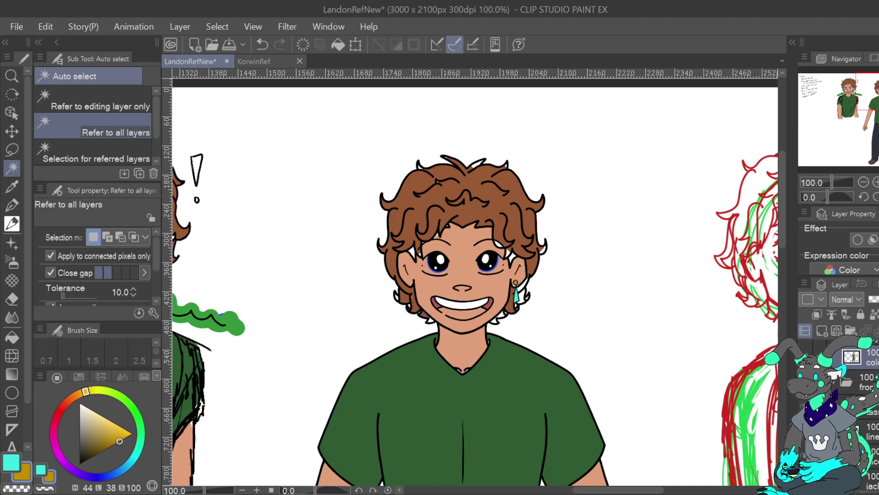
# Sample the tongue pink from the bust figure's mouth and set the Turnip pen's brush size to 5.
pyautogui.click(859, 102)
pyautogui.click(12, 187)
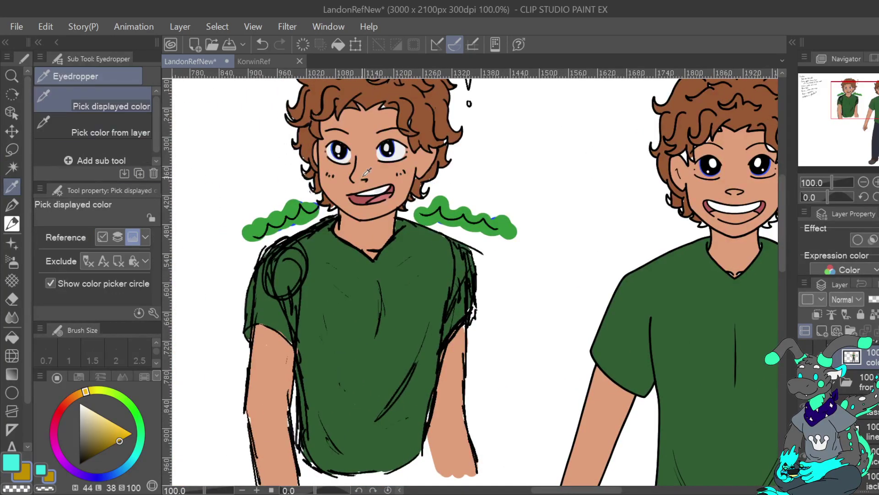
pyautogui.click(383, 199)
pyautogui.press('p')
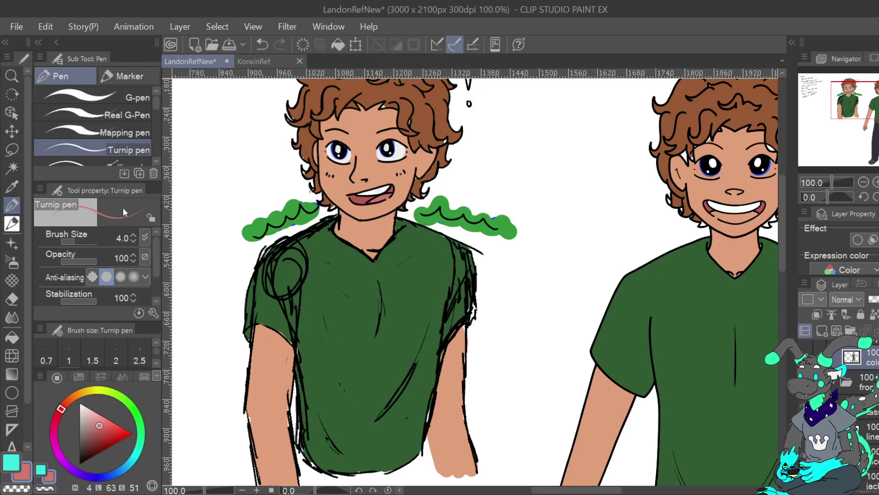
pyautogui.click(133, 240)
# Paint the tongue area below the teeth pink, using stabilization 3 and a brush size of 7.
pyautogui.click(877, 183)
pyautogui.click(877, 182)
pyautogui.moveTo(866, 103); pyautogui.dragTo(878, 92)
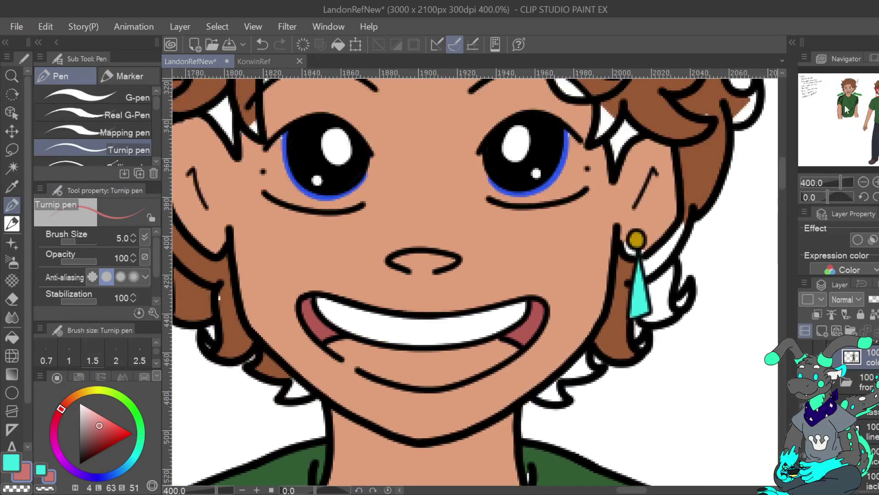
pyautogui.moveTo(356, 357); pyautogui.dragTo(395, 377)
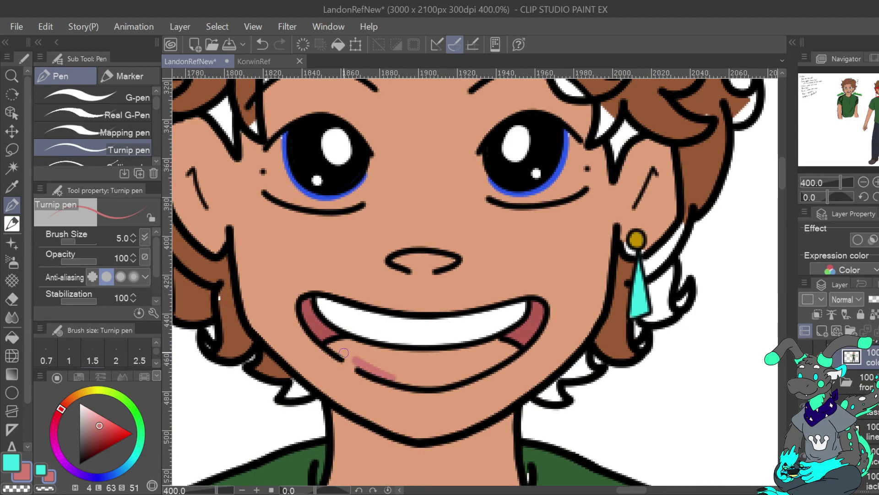
pyautogui.moveTo(335, 346)
pyautogui.mouseDown()
pyautogui.moveTo(361, 364)
pyautogui.moveTo(334, 346)
pyautogui.moveTo(342, 344)
pyautogui.mouseUp()
pyautogui.moveTo(93, 301); pyautogui.dragTo(73, 301)
pyautogui.click(133, 295)
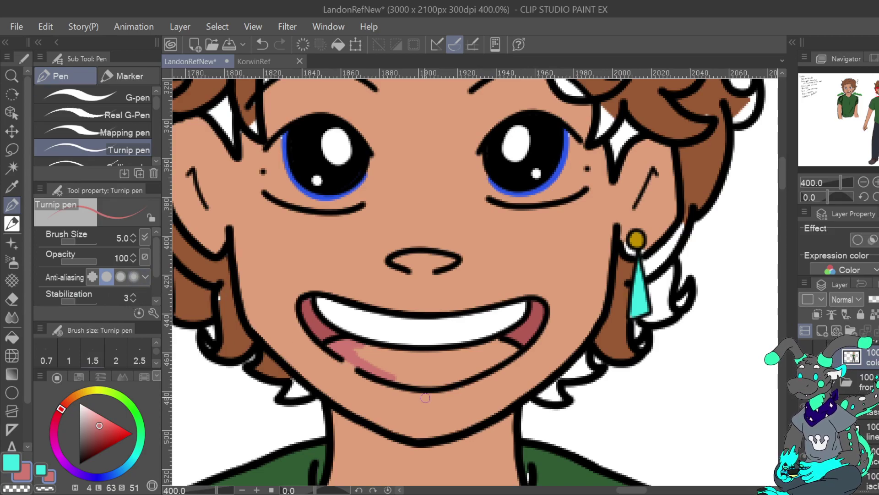
pyautogui.moveTo(481, 362)
pyautogui.mouseDown()
pyautogui.moveTo(429, 374)
pyautogui.moveTo(426, 359)
pyautogui.moveTo(401, 364)
pyautogui.moveTo(360, 355)
pyautogui.moveTo(399, 375)
pyautogui.moveTo(435, 378)
pyautogui.moveTo(458, 362)
pyautogui.moveTo(420, 350)
pyautogui.mouseUp()
pyautogui.click(133, 235)
pyautogui.click(133, 235)
pyautogui.moveTo(480, 338)
pyautogui.mouseDown()
pyautogui.moveTo(487, 362)
pyautogui.moveTo(512, 348)
pyautogui.moveTo(479, 354)
pyautogui.mouseUp()
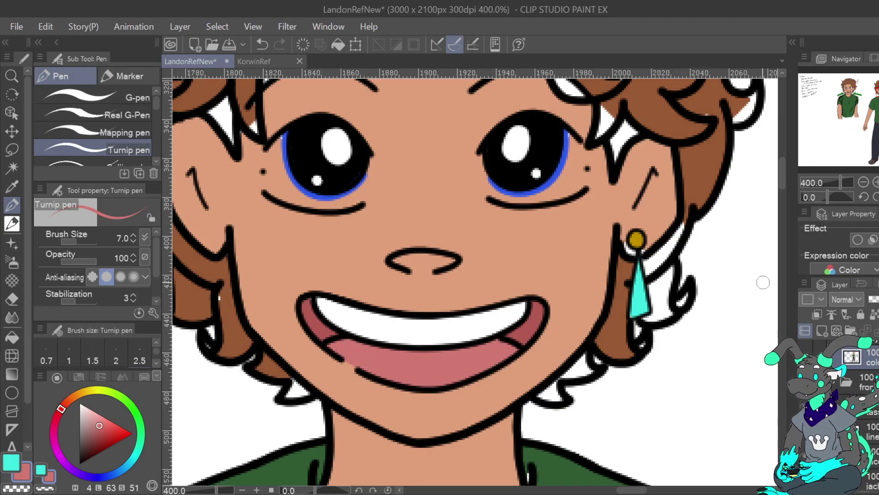
# Sample the white of the teeth and paint the white around the iris of the left-hand eye.
pyautogui.moveTo(192, 193); pyautogui.dragTo(256, 279)
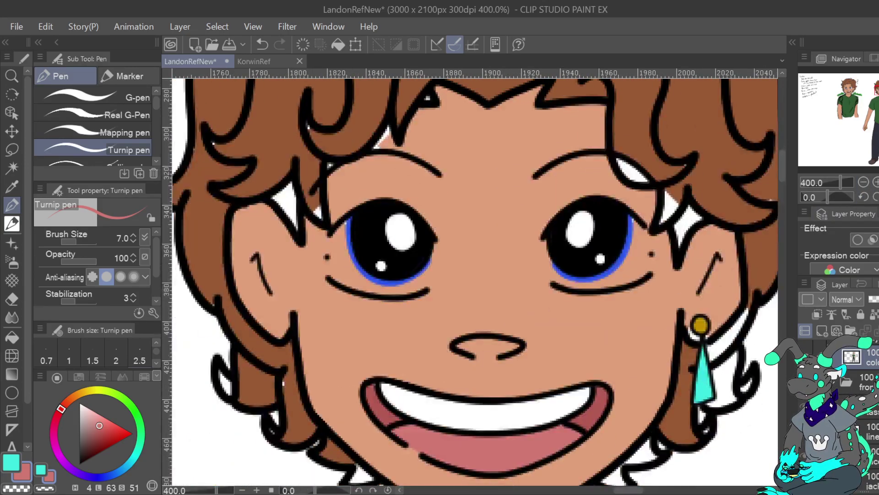
pyautogui.click(12, 186)
pyautogui.click(445, 399)
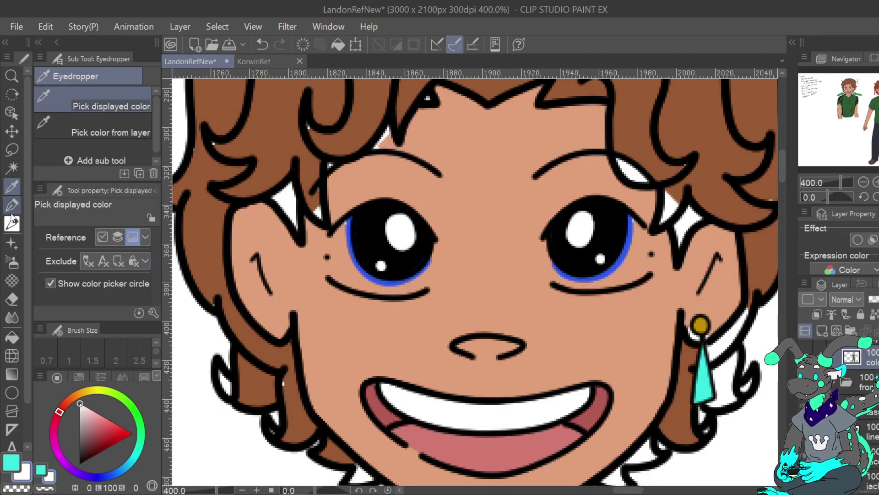
pyautogui.press('p')
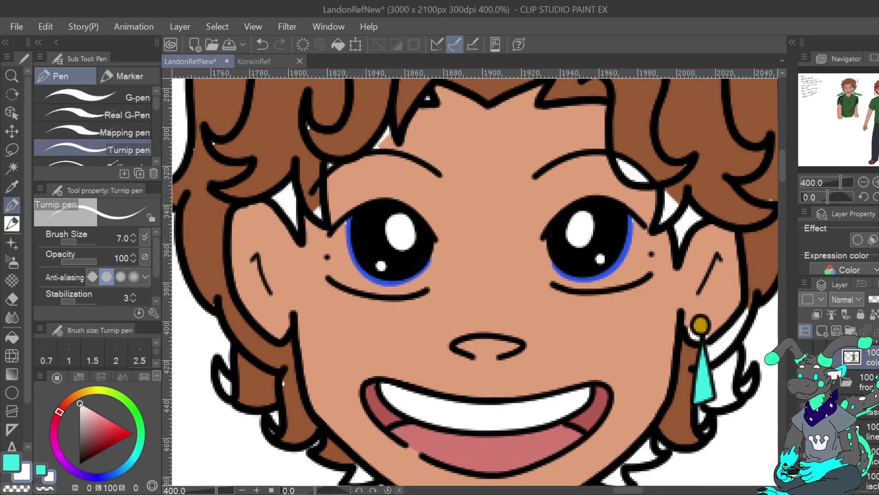
pyautogui.moveTo(344, 218)
pyautogui.mouseDown()
pyautogui.moveTo(341, 256)
pyautogui.moveTo(350, 280)
pyautogui.moveTo(365, 289)
pyautogui.moveTo(348, 233)
pyautogui.moveTo(370, 287)
pyautogui.moveTo(410, 281)
pyautogui.mouseUp()
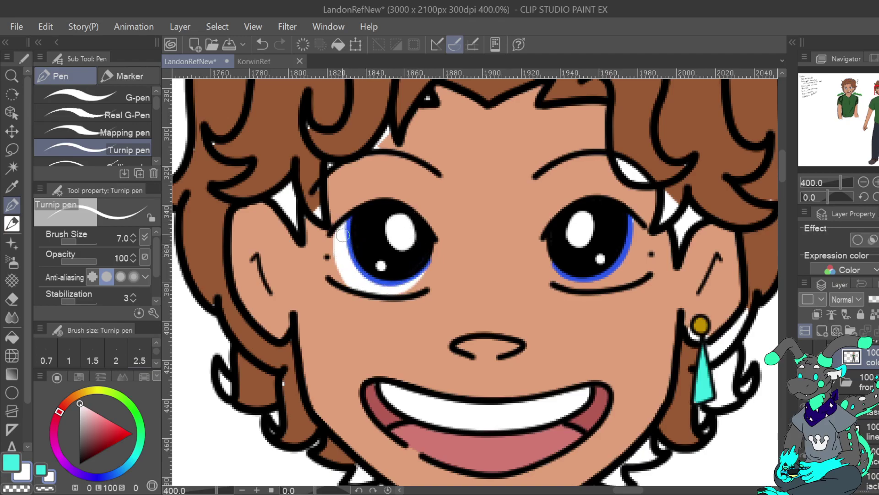
pyautogui.moveTo(341, 229)
pyautogui.mouseDown()
pyautogui.moveTo(342, 271)
pyautogui.moveTo(355, 286)
pyautogui.mouseUp()
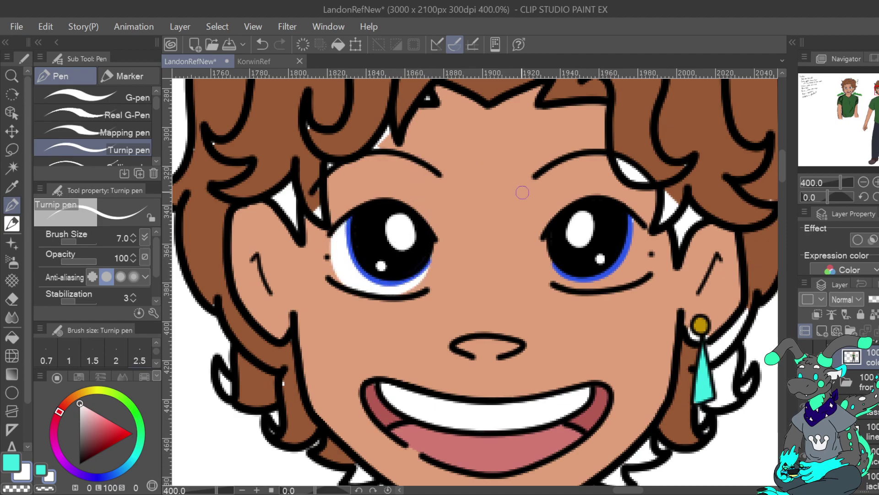
# Paint the white around the iris of the eye on the earring side, mirroring the view to reach its inner edge.
pyautogui.moveTo(560, 271); pyautogui.dragTo(576, 273)
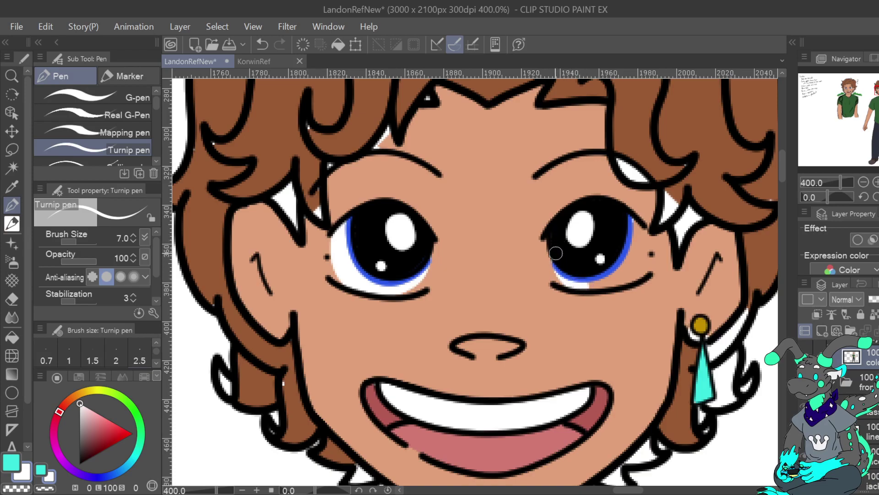
pyautogui.moveTo(574, 283)
pyautogui.mouseDown()
pyautogui.moveTo(604, 283)
pyautogui.moveTo(627, 267)
pyautogui.moveTo(629, 218)
pyautogui.moveTo(641, 225)
pyautogui.moveTo(641, 250)
pyautogui.moveTo(613, 284)
pyautogui.mouseUp()
pyautogui.click(878, 197)
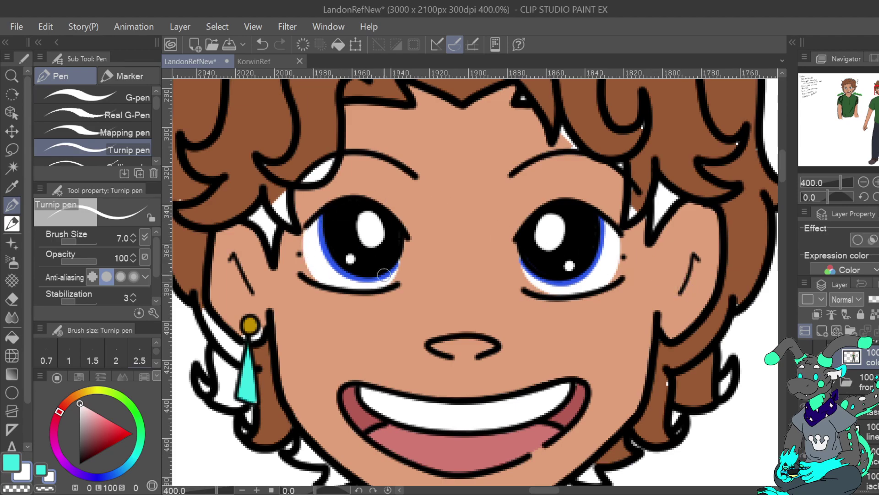
pyautogui.moveTo(381, 280); pyautogui.dragTo(398, 240)
pyautogui.hotkey('ctrl', 'z')
pyautogui.moveTo(391, 248); pyautogui.dragTo(398, 236)
pyautogui.click(878, 197)
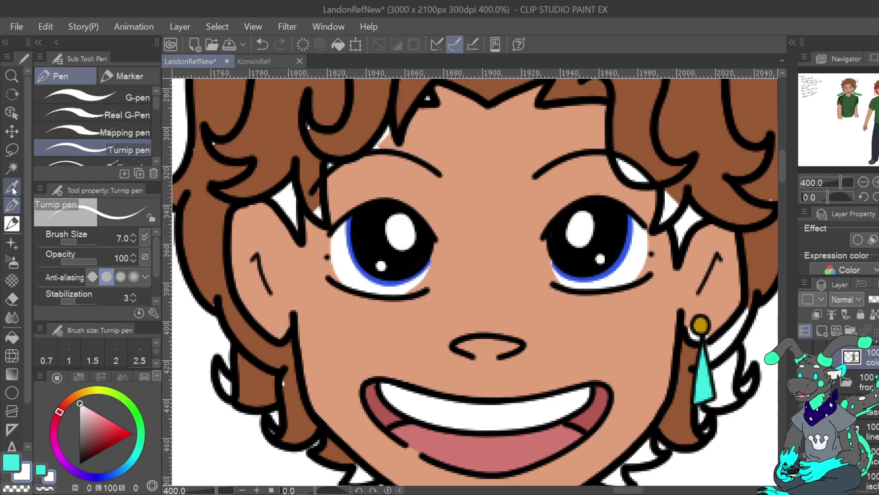
# Try trimming the white at the inner edge of the left-hand eye with the sampled skin tone.
pyautogui.keyDown('alt'); pyautogui.click(342, 328); pyautogui.keyUp('alt')
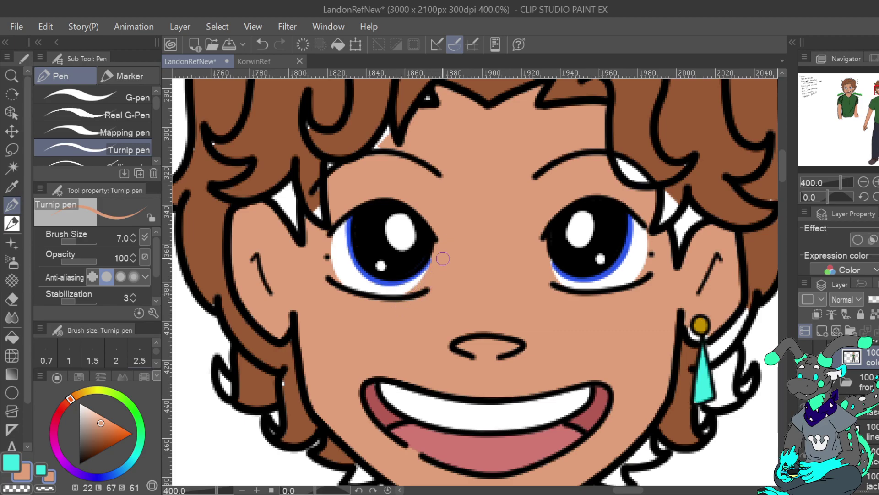
pyautogui.click(136, 376)
pyautogui.click(45, 390)
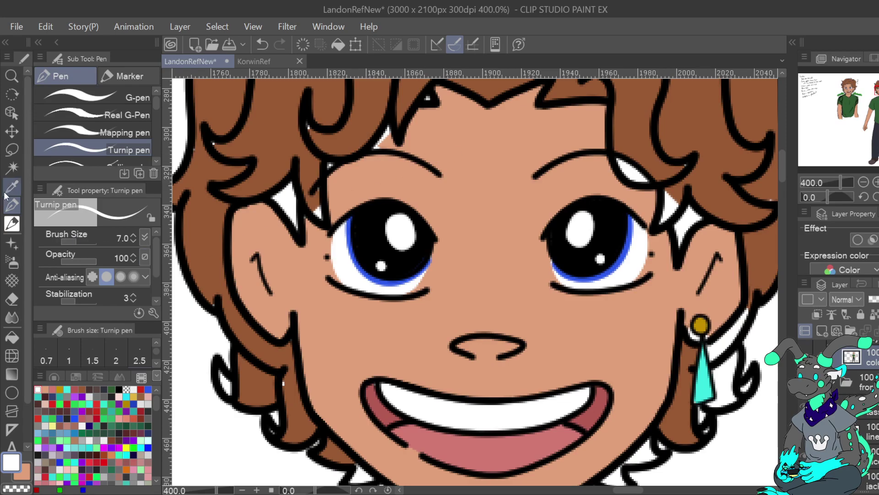
pyautogui.press('i')
pyautogui.click(370, 306)
pyautogui.press('p')
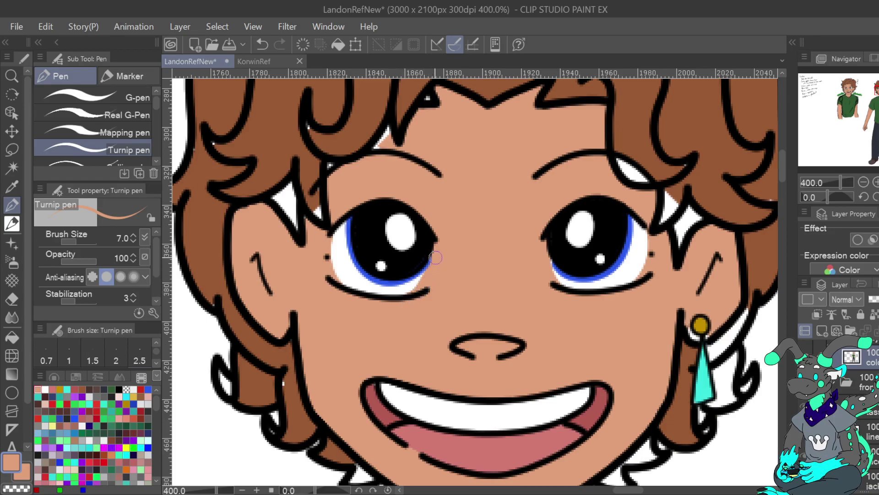
pyautogui.hotkey('ctrl', 'z')
# Choose white from the colour set and paint the lower inner corner of the left-hand eye.
pyautogui.click(45, 389)
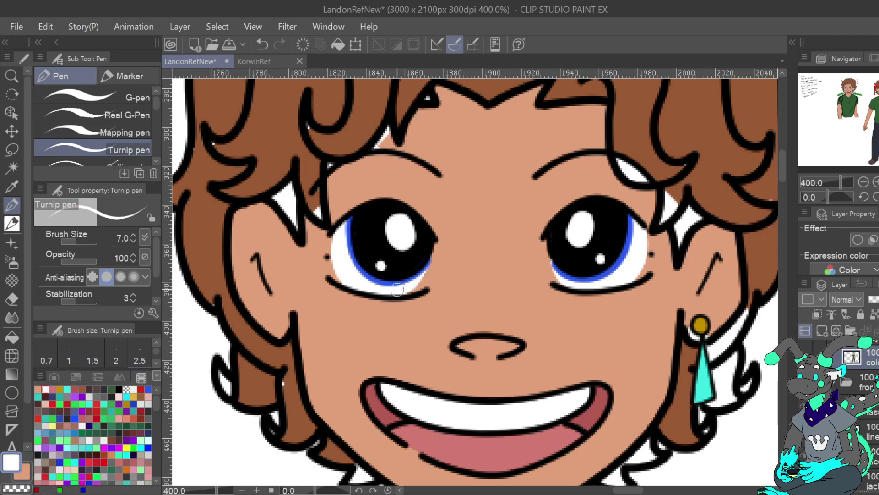
pyautogui.moveTo(415, 281)
pyautogui.mouseDown()
pyautogui.moveTo(420, 274)
pyautogui.moveTo(407, 284)
pyautogui.mouseUp()
# Show the jacket version again and collapse its layer folder.
pyautogui.click(804, 381)
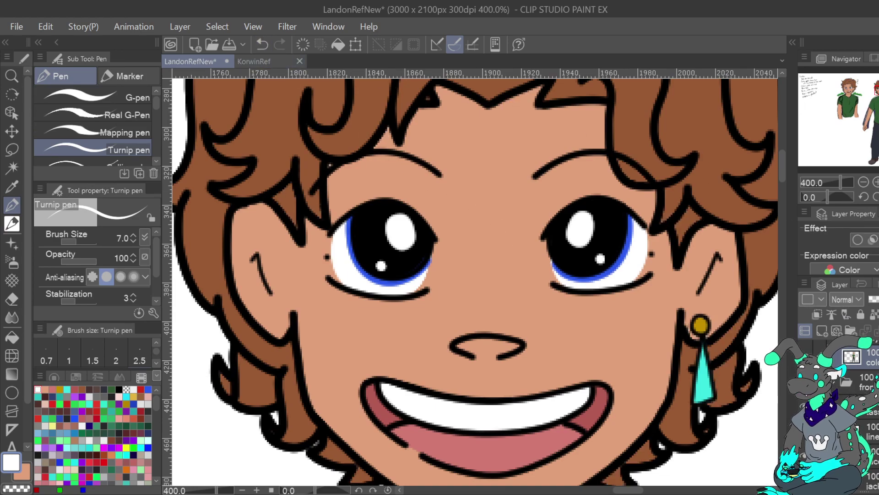
pyautogui.click(834, 382)
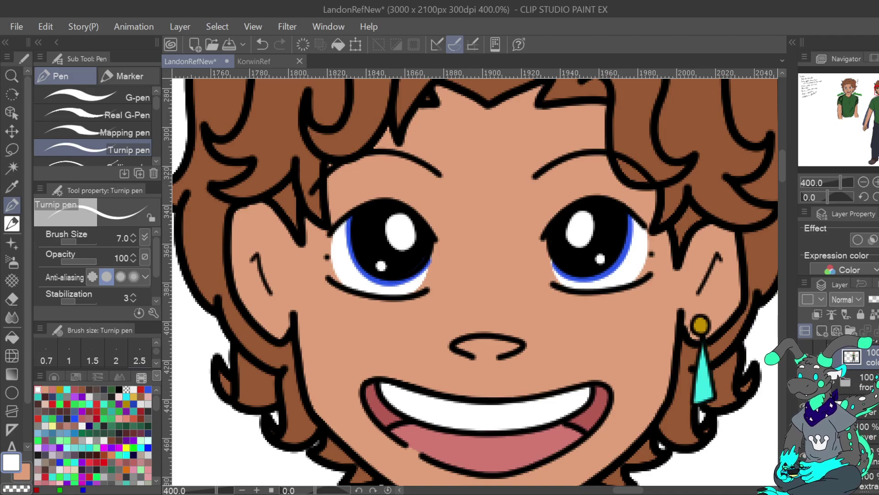
# Lower the colour layer's opacity to 45% and try erasing and repainting the outer edges of the eye whites.
pyautogui.click(878, 299)
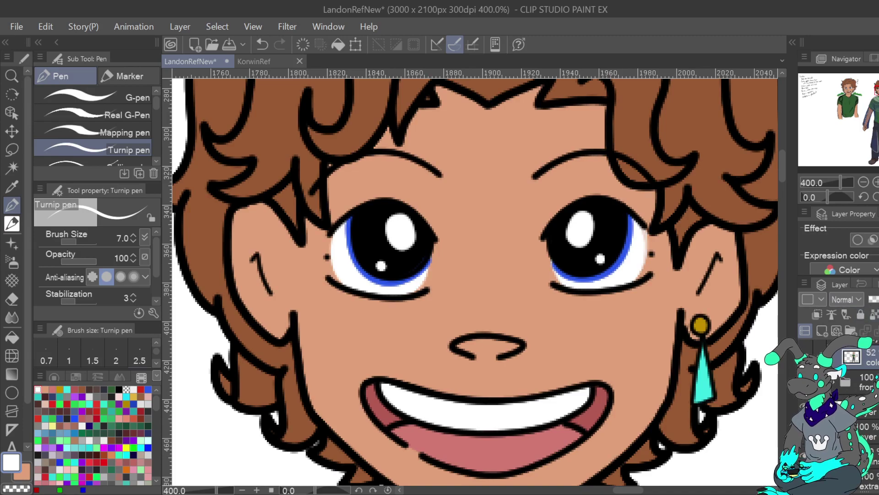
pyautogui.moveTo(878, 299); pyautogui.dragTo(878, 299)
pyautogui.click(21, 488)
pyautogui.moveTo(340, 277); pyautogui.dragTo(336, 226)
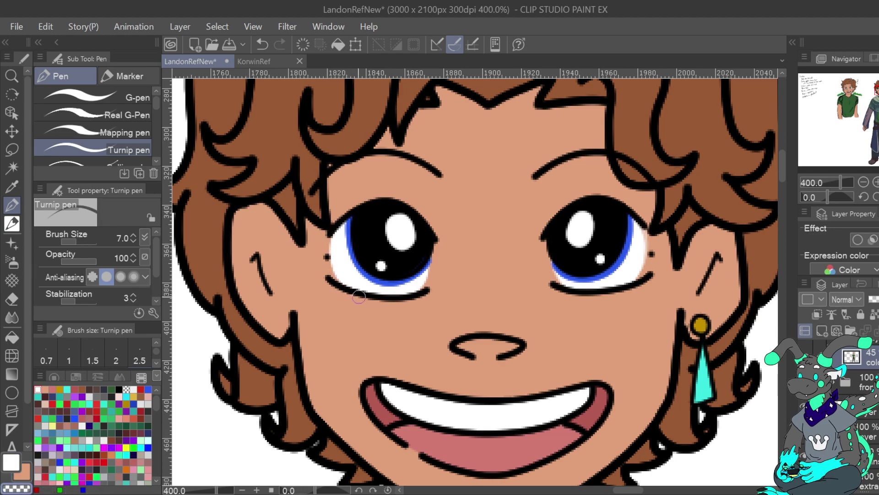
pyautogui.click(265, 44)
pyautogui.click(11, 462)
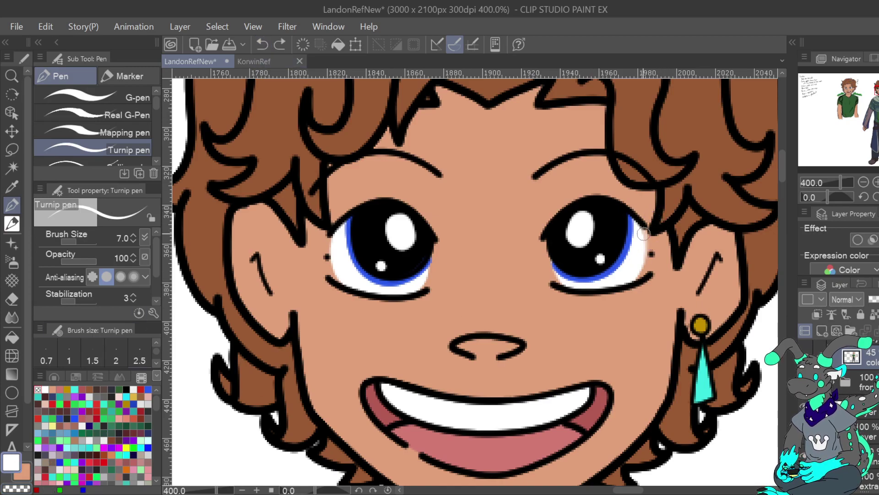
pyautogui.moveTo(639, 230); pyautogui.dragTo(636, 265)
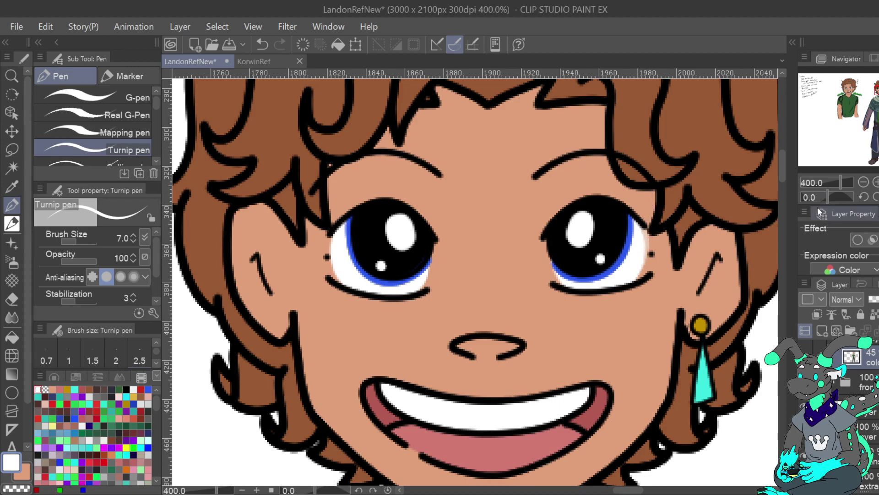
pyautogui.hotkey('ctrl', 'z')
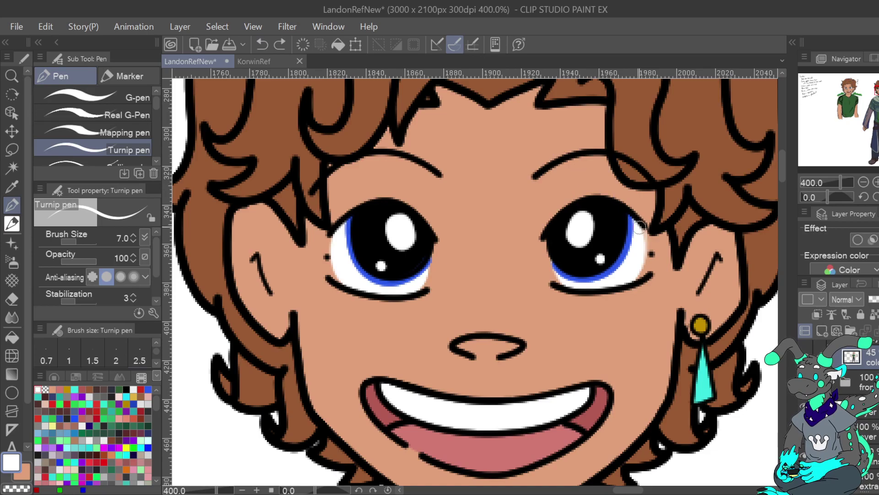
# Trim the outer white edge of the earring-side eye with the skin tone and restore the colour layer's opacity to 100%.
pyautogui.press('x')
pyautogui.moveTo(650, 270); pyautogui.dragTo(650, 231)
pyautogui.hotkey('ctrl', 'z')
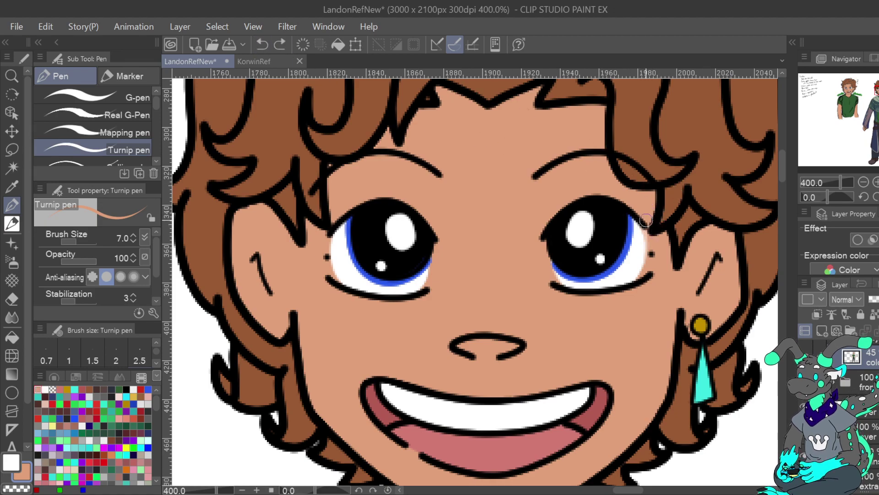
pyautogui.moveTo(650, 264); pyautogui.dragTo(649, 228)
pyautogui.moveTo(328, 231); pyautogui.dragTo(331, 276)
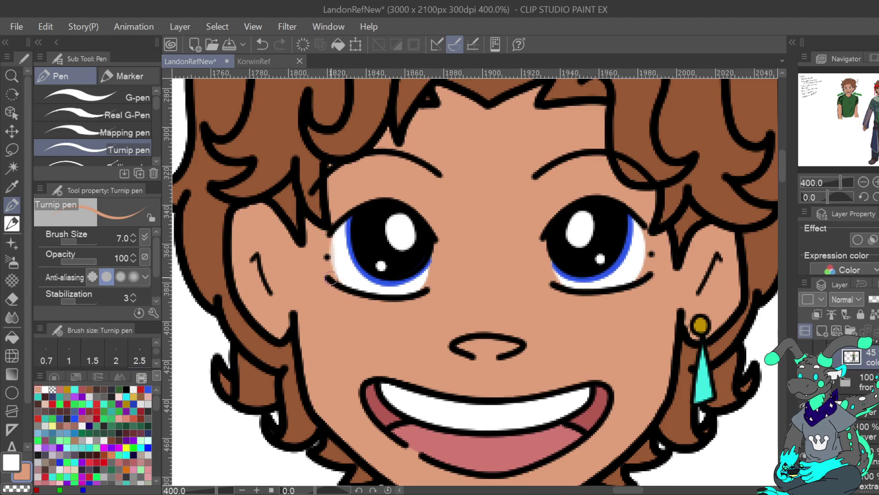
pyautogui.click(262, 44)
pyautogui.moveTo(875, 299); pyautogui.dragTo(878, 299)
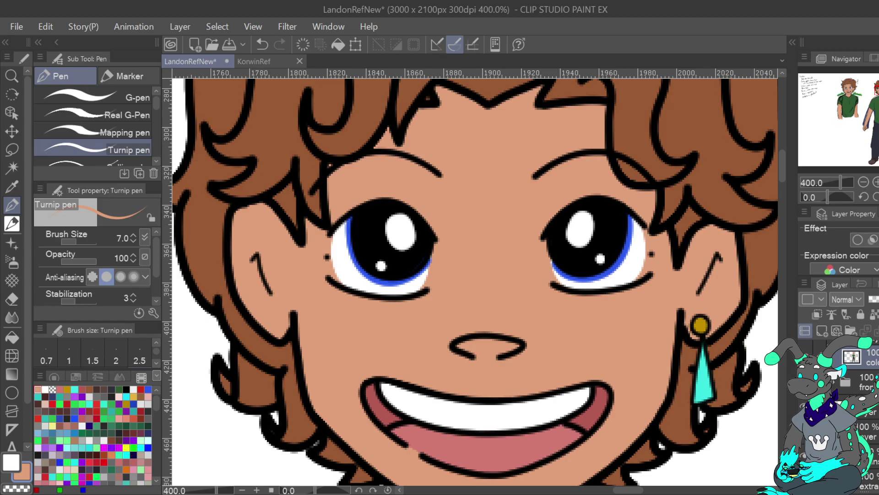
# Sample the brown of the hair for the Turnip pen and hide the jacket version's layer folder.
pyautogui.hotkey('ctrl', '0')
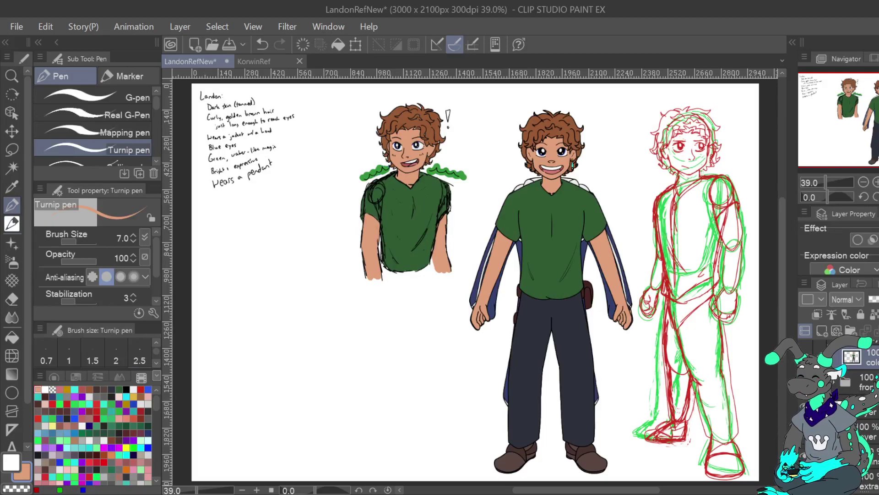
pyautogui.hotkey('ctrl', '+')
pyautogui.hotkey('ctrl', '+')
pyautogui.hotkey('ctrl', '+')
pyautogui.hotkey('ctrl', '+')
pyautogui.hotkey('ctrl', '+')
pyautogui.moveTo(518, 206); pyautogui.dragTo(432, 355)
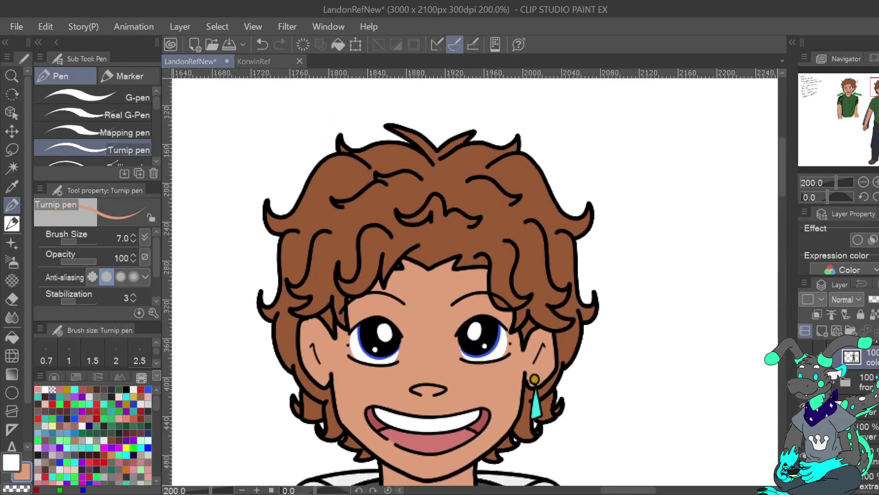
pyautogui.hotkey('ctrl', '+')
pyautogui.press('i')
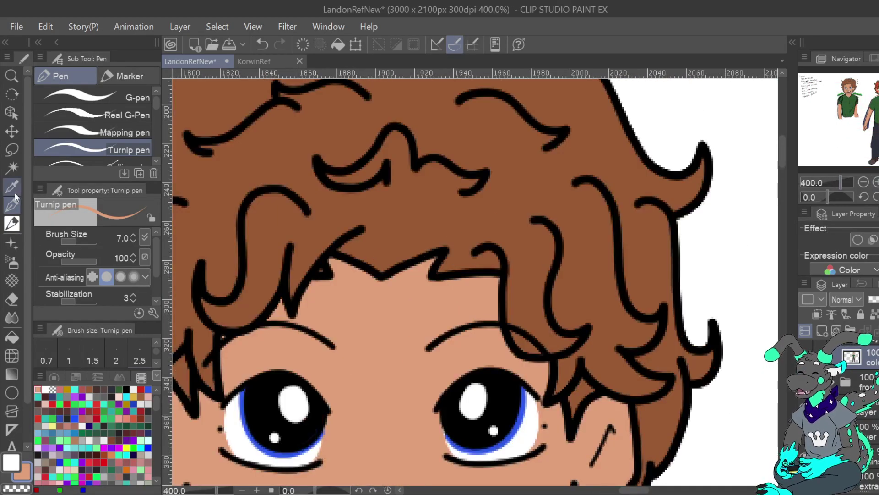
pyautogui.click(330, 205)
pyautogui.press('p')
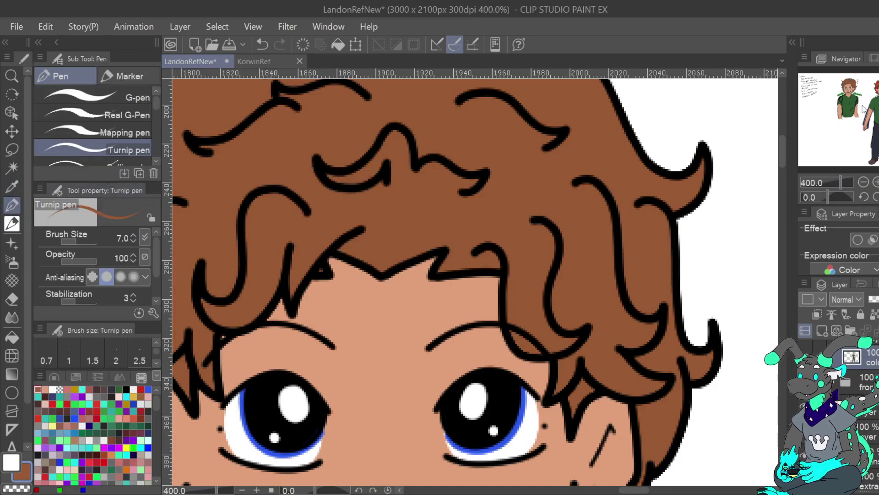
pyautogui.moveTo(878, 86); pyautogui.dragTo(878, 90)
pyautogui.click(803, 406)
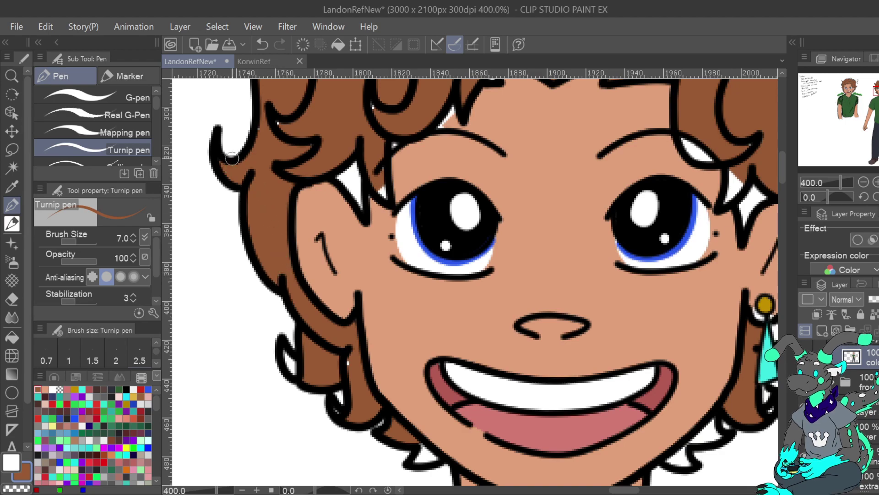
# Fill the uncoloured gaps with brown in the hair opposite the earring and in the tufts on top of the head.
pyautogui.moveTo(347, 170)
pyautogui.mouseDown()
pyautogui.moveTo(357, 199)
pyautogui.moveTo(362, 165)
pyautogui.moveTo(358, 185)
pyautogui.moveTo(381, 189)
pyautogui.mouseUp()
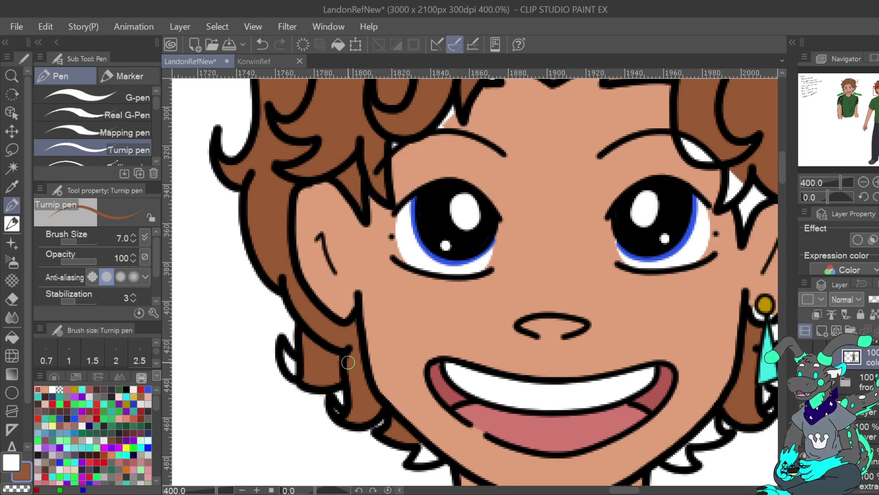
pyautogui.moveTo(305, 367)
pyautogui.mouseDown()
pyautogui.moveTo(287, 355)
pyautogui.moveTo(324, 376)
pyautogui.mouseUp()
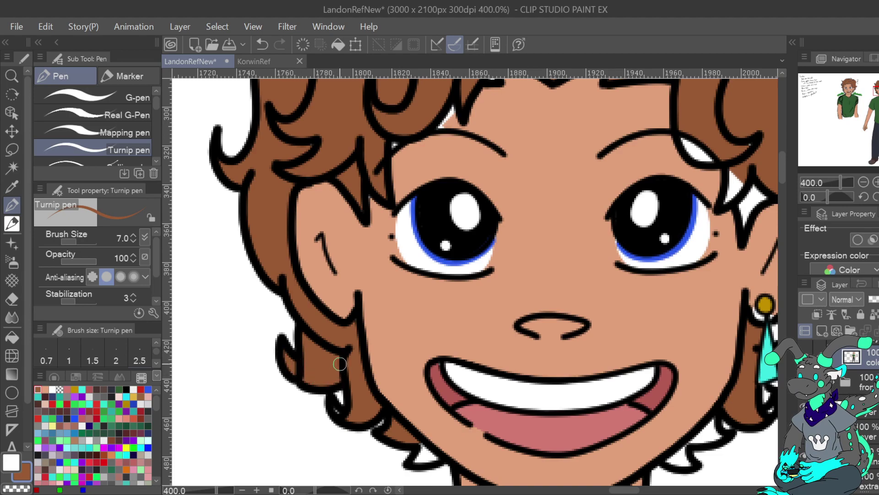
pyautogui.moveTo(415, 452); pyautogui.dragTo(434, 453)
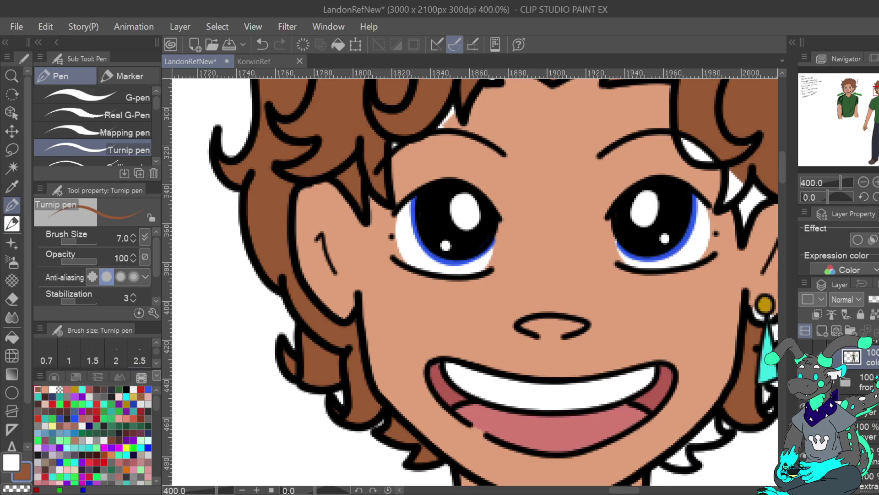
pyautogui.scroll(6, 311, 273)
pyautogui.moveTo(389, 160); pyautogui.dragTo(383, 147)
pyautogui.click(453, 200)
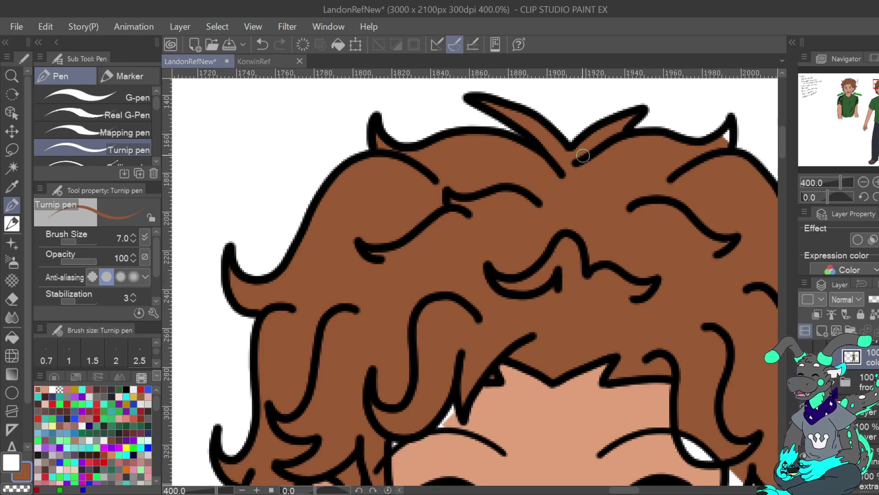
pyautogui.moveTo(711, 140)
pyautogui.mouseDown()
pyautogui.moveTo(411, 182)
pyautogui.moveTo(428, 182)
pyautogui.mouseUp()
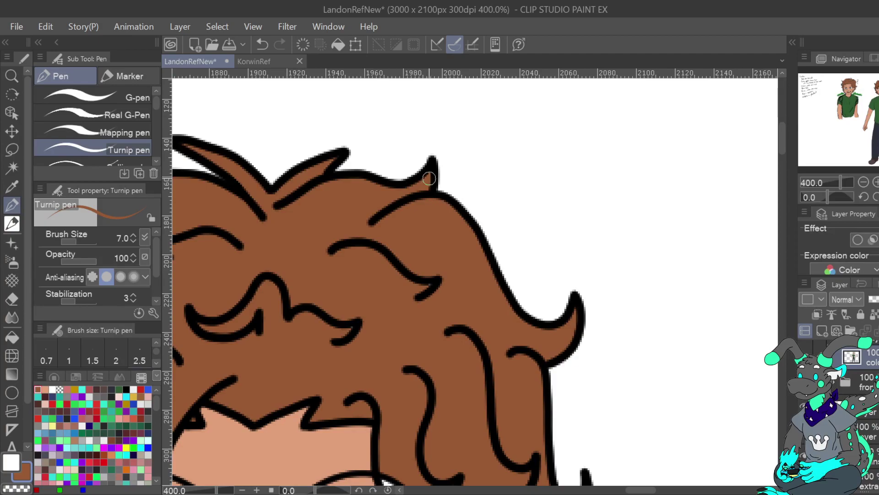
# Fill the remaining white gaps in the earring-side fringe, curls and lower locks with the hair brown.
pyautogui.moveTo(405, 430); pyautogui.dragTo(470, 196)
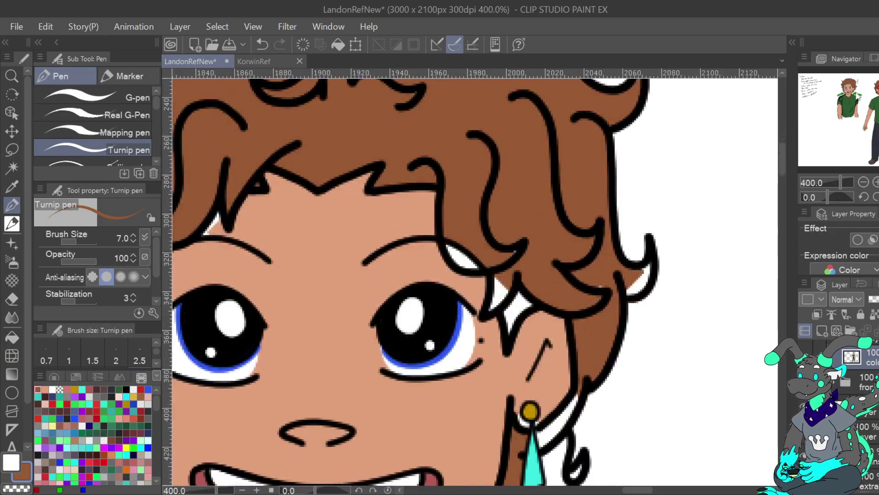
pyautogui.moveTo(451, 246)
pyautogui.mouseDown()
pyautogui.moveTo(465, 263)
pyautogui.moveTo(509, 267)
pyautogui.moveTo(497, 301)
pyautogui.moveTo(514, 280)
pyautogui.moveTo(507, 319)
pyautogui.moveTo(531, 295)
pyautogui.moveTo(527, 261)
pyautogui.mouseUp()
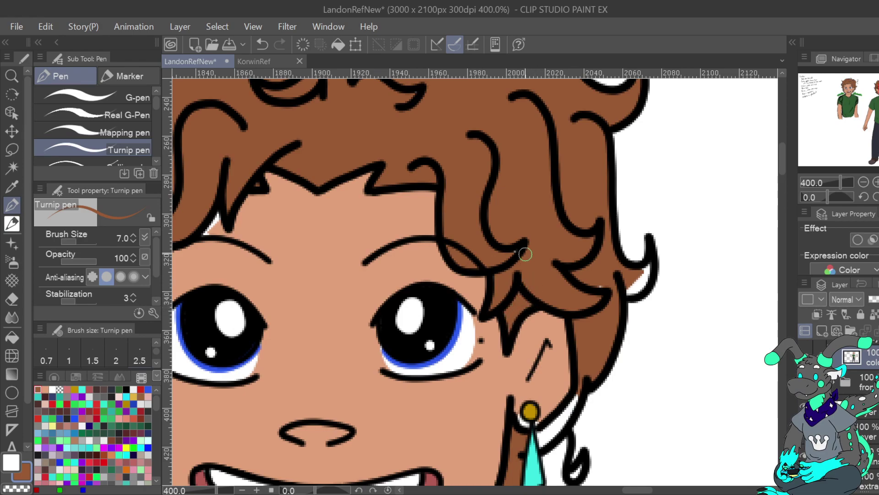
pyautogui.moveTo(604, 279)
pyautogui.mouseDown()
pyautogui.moveTo(636, 275)
pyautogui.moveTo(638, 283)
pyautogui.moveTo(648, 269)
pyautogui.mouseUp()
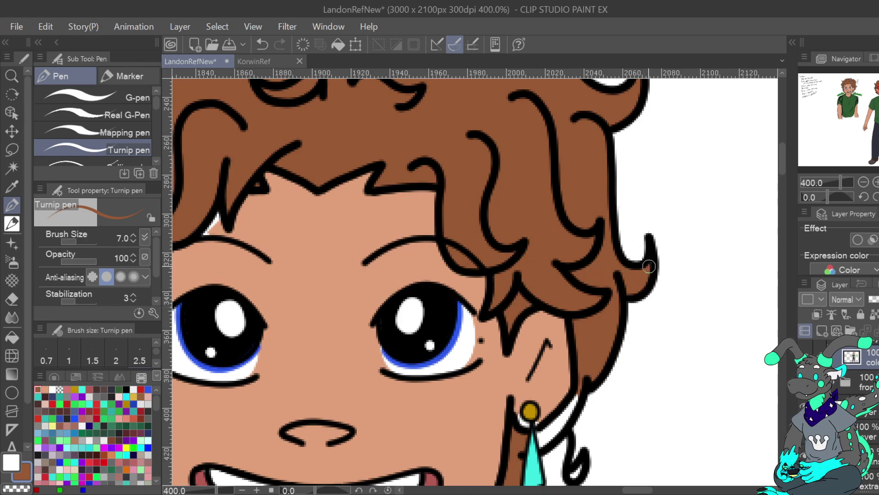
pyautogui.scroll(-5, 542, 339)
pyautogui.moveTo(541, 339)
pyautogui.mouseDown()
pyautogui.moveTo(573, 300)
pyautogui.moveTo(550, 376)
pyautogui.moveTo(565, 339)
pyautogui.mouseUp()
pyautogui.moveTo(550, 381); pyautogui.dragTo(580, 360)
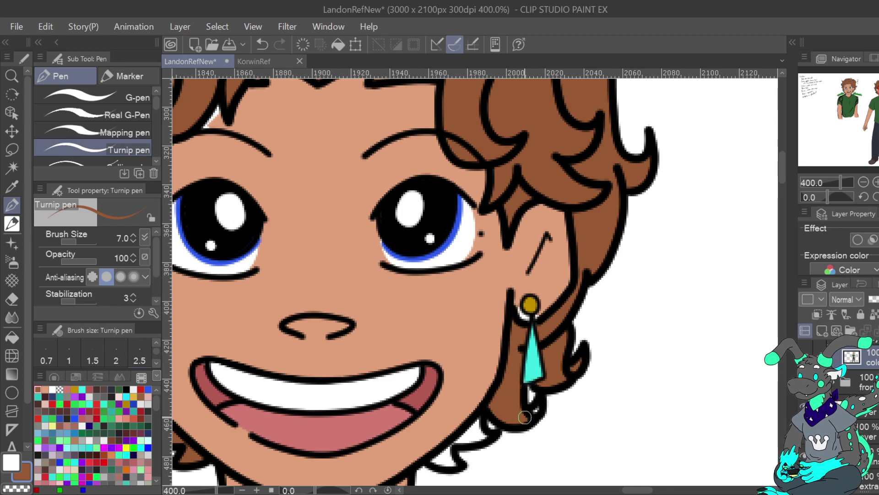
pyautogui.moveTo(488, 409)
pyautogui.mouseDown()
pyautogui.moveTo(457, 433)
pyautogui.moveTo(442, 457)
pyautogui.moveTo(456, 465)
pyautogui.moveTo(434, 461)
pyautogui.moveTo(489, 436)
pyautogui.mouseUp()
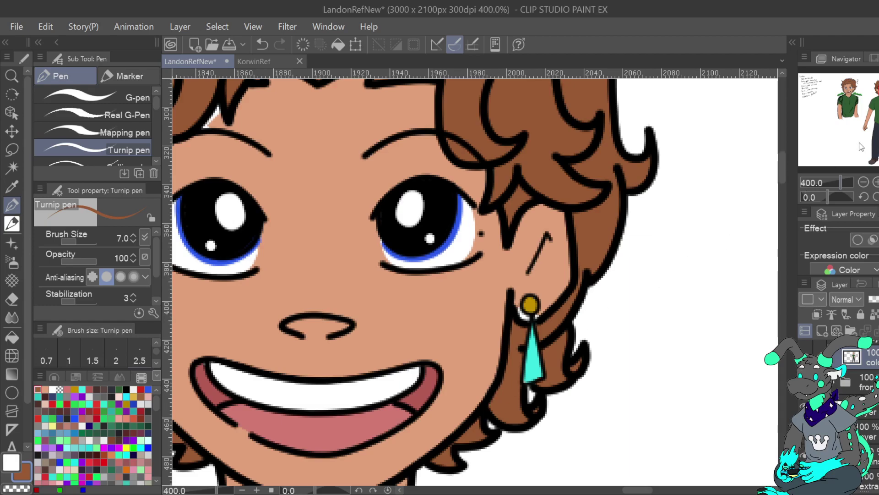
# Sample the skin tone, set the pen's brush size to 5, and fill the gaps around the earring stud and under the fringe.
pyautogui.moveTo(878, 86); pyautogui.dragTo(878, 88)
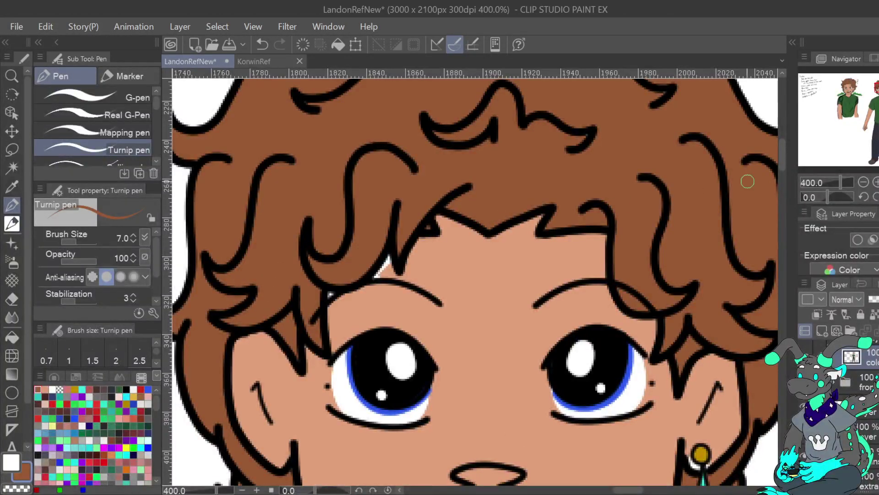
pyautogui.moveTo(878, 88); pyautogui.dragTo(878, 91)
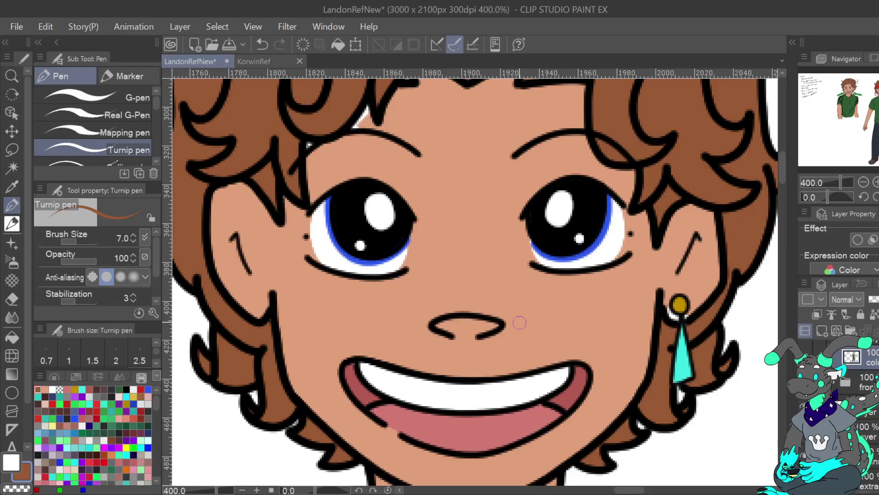
pyautogui.press('i')
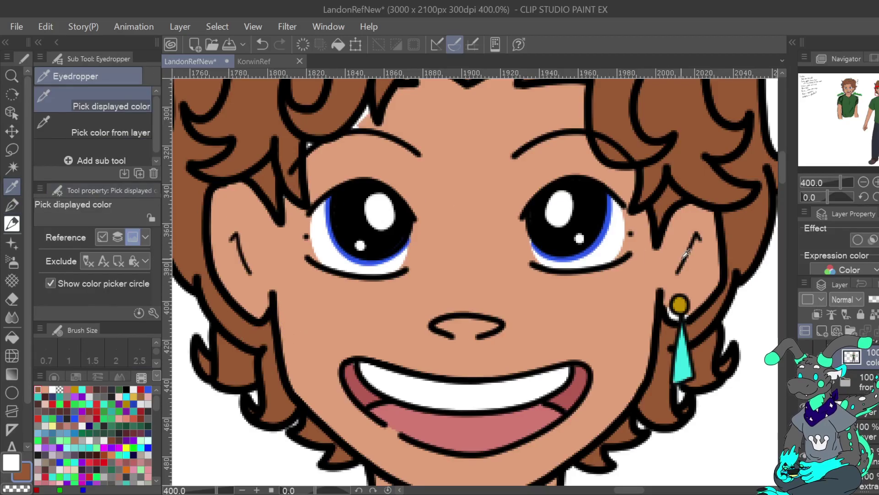
pyautogui.click(654, 265)
pyautogui.press('p')
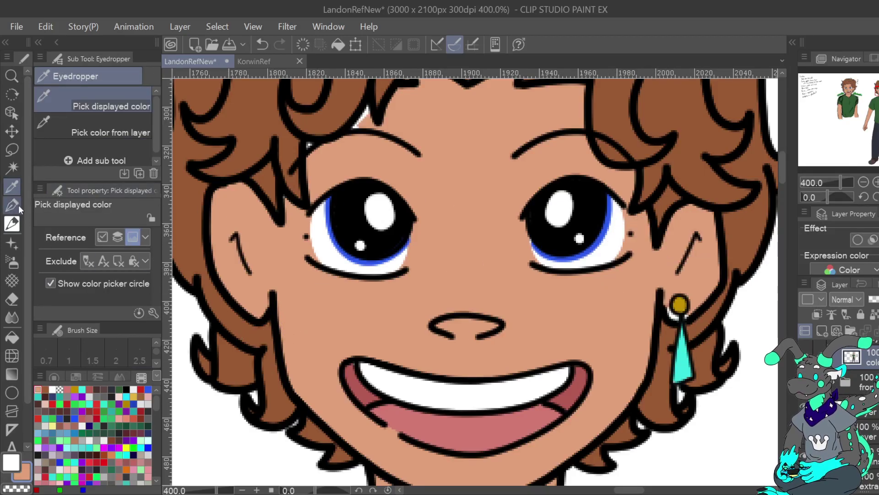
pyautogui.doubleClick(134, 241)
pyautogui.moveTo(674, 316); pyautogui.dragTo(670, 312)
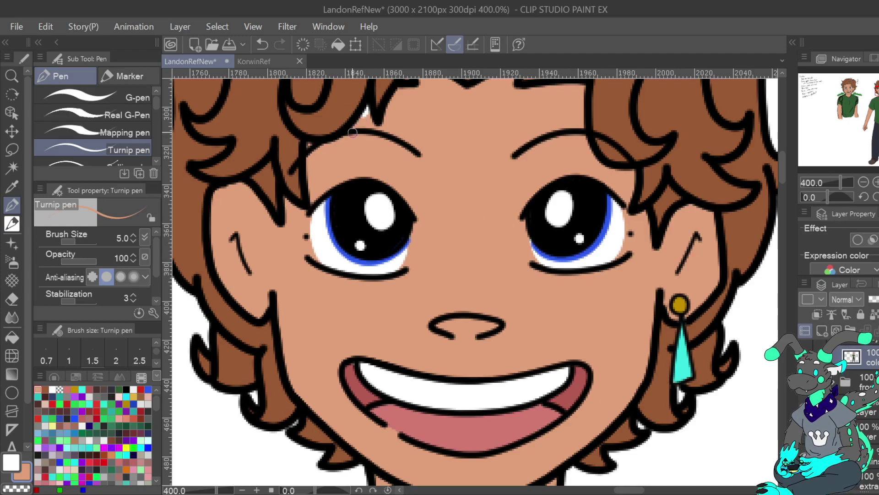
# Sample the hair brown and the turquoise of the earring pendant for touch-ups with the Turnip pen.
pyautogui.press('i')
pyautogui.click(247, 150)
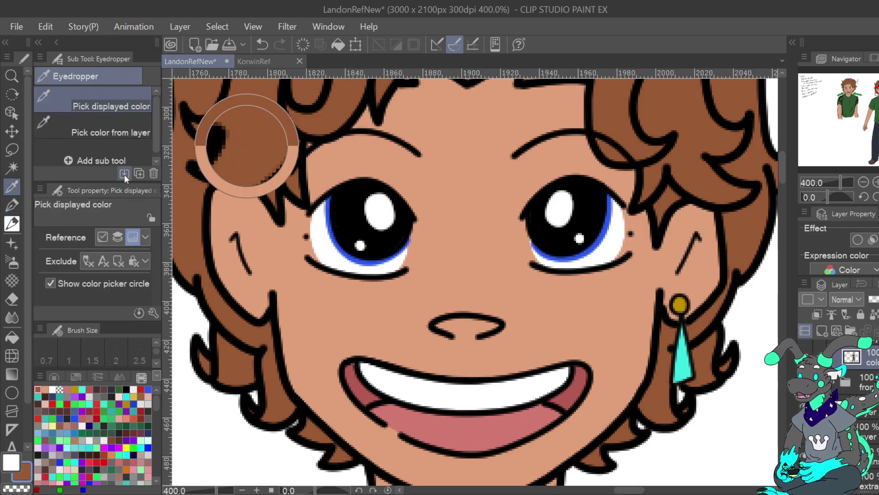
pyautogui.press('p')
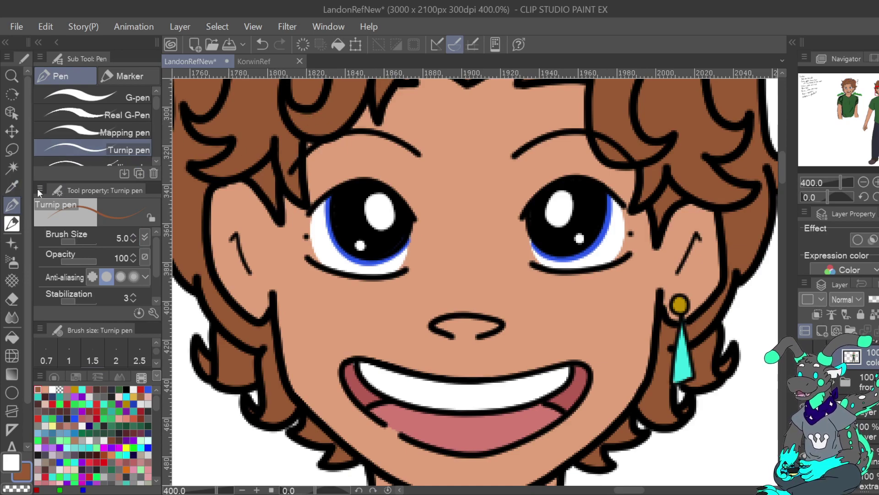
pyautogui.press('i')
pyautogui.click(695, 355)
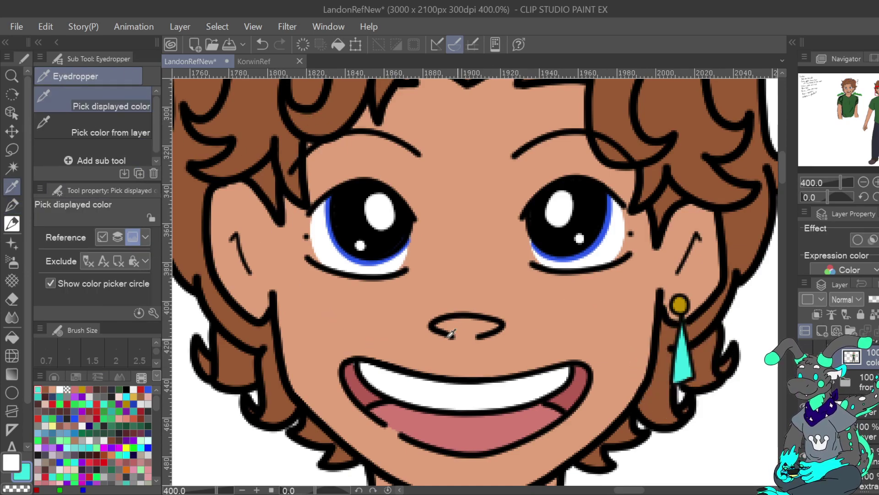
pyautogui.press('p')
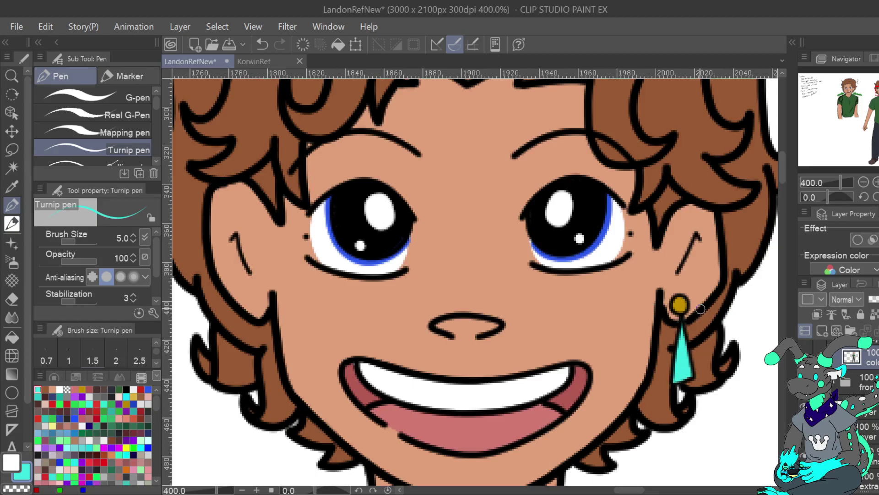
# Sample the dark red inside the middle figure's smile for touch-ups with the Turnip pen.
pyautogui.moveTo(467, 305)
pyautogui.mouseDown()
pyautogui.moveTo(447, 480)
pyautogui.moveTo(565, 476)
pyautogui.moveTo(572, 177)
pyautogui.moveTo(489, 71)
pyautogui.mouseUp()
pyautogui.moveTo(495, 306); pyautogui.dragTo(473, 284)
pyautogui.click(12, 187)
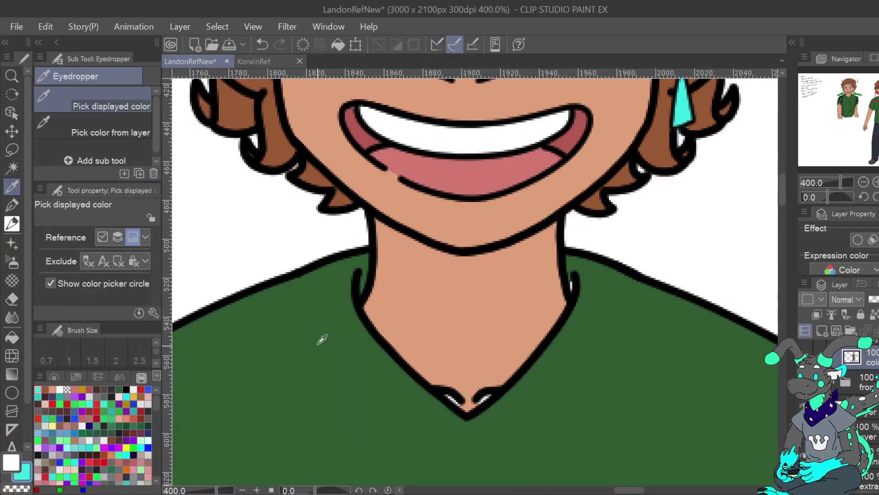
pyautogui.click(360, 138)
pyautogui.press('p')
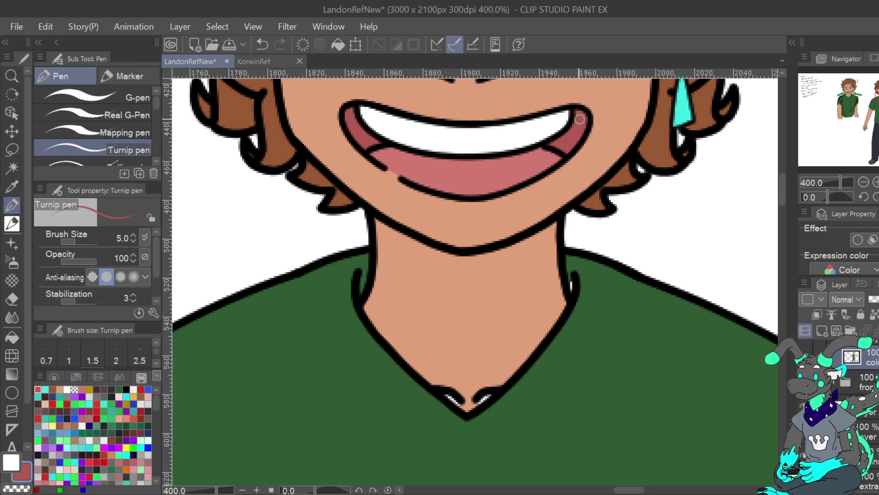
# Sample the shirt green and fill the white gaps in the collar on both sides of the neck.
pyautogui.click(13, 194)
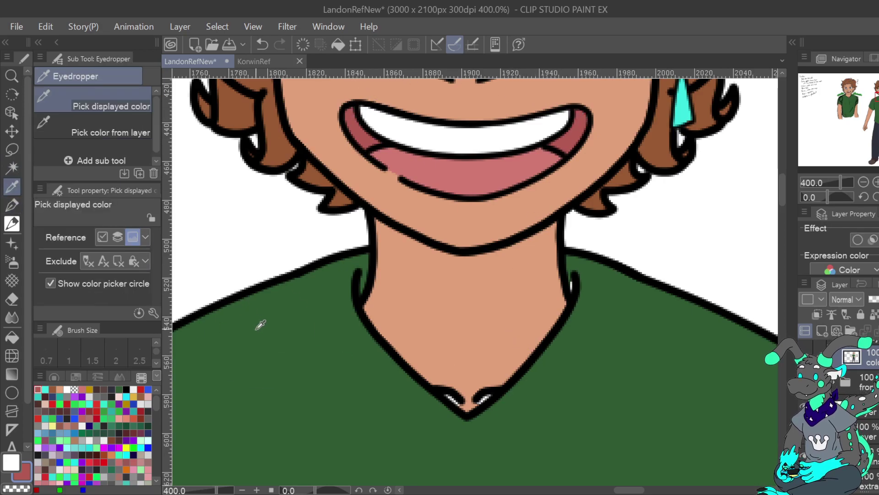
pyautogui.click(257, 330)
pyautogui.press('p')
pyautogui.moveTo(576, 281); pyautogui.dragTo(573, 293)
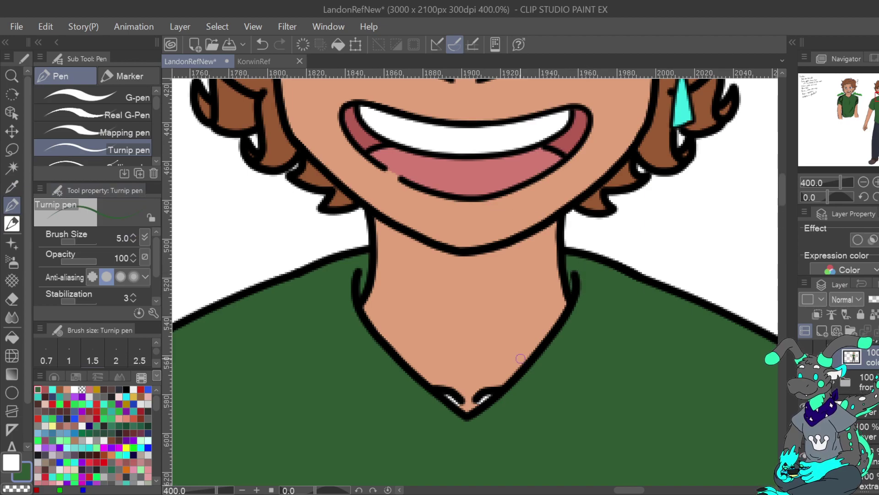
# Sample the skin tone and fill the white gaps at the point of the V-neck with the Turnip pen.
pyautogui.click(17, 185)
pyautogui.click(444, 296)
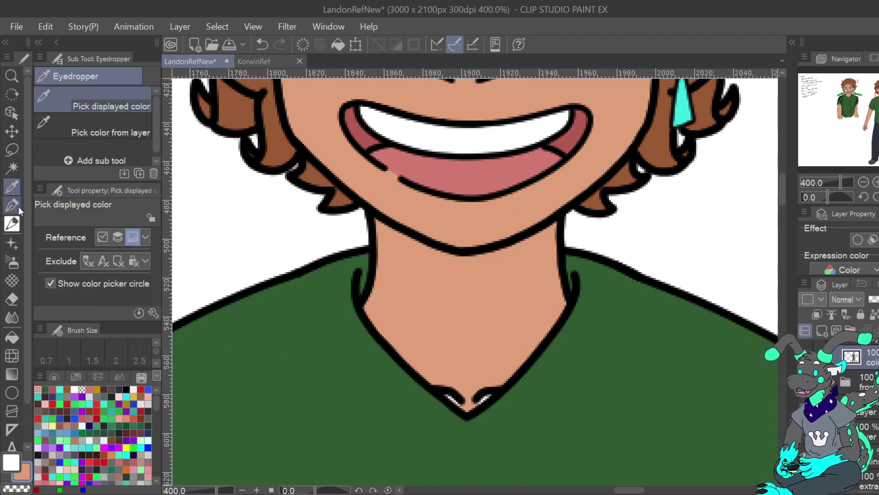
pyautogui.click(17, 206)
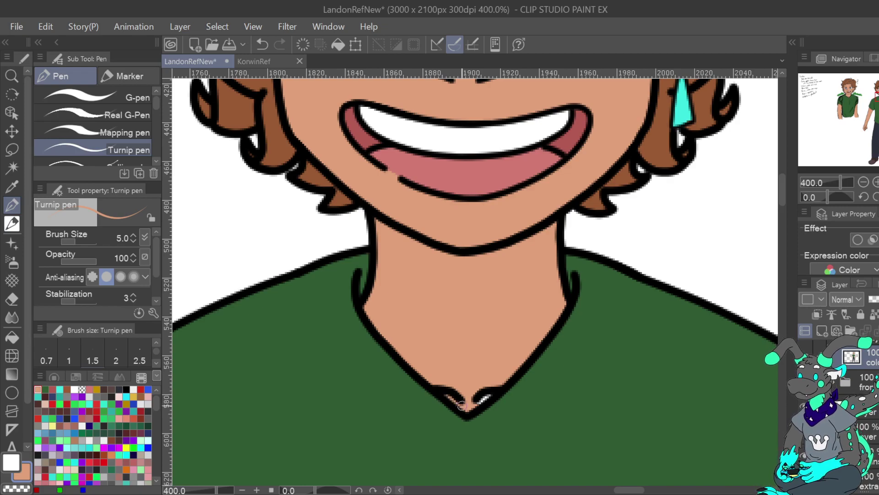
# Inspect the sleeves, arms, shirt hem, trousers and shoes of the middle figure for leftover uncoloured gaps.
pyautogui.moveTo(869, 110)
pyautogui.mouseDown()
pyautogui.moveTo(865, 128)
pyautogui.moveTo(878, 125)
pyautogui.moveTo(878, 112)
pyautogui.mouseUp()
pyautogui.scroll(-7, 528, 274)
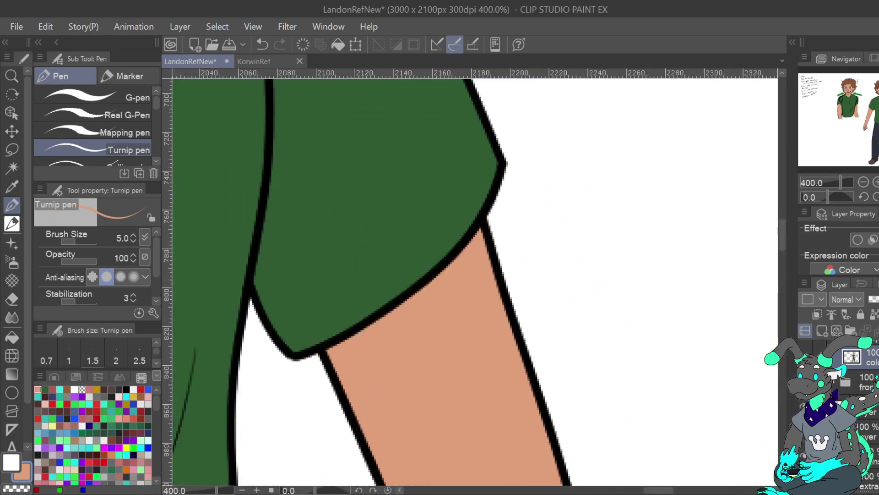
pyautogui.scroll(9, 528, 274)
pyautogui.hscroll(-8, 528, 274)
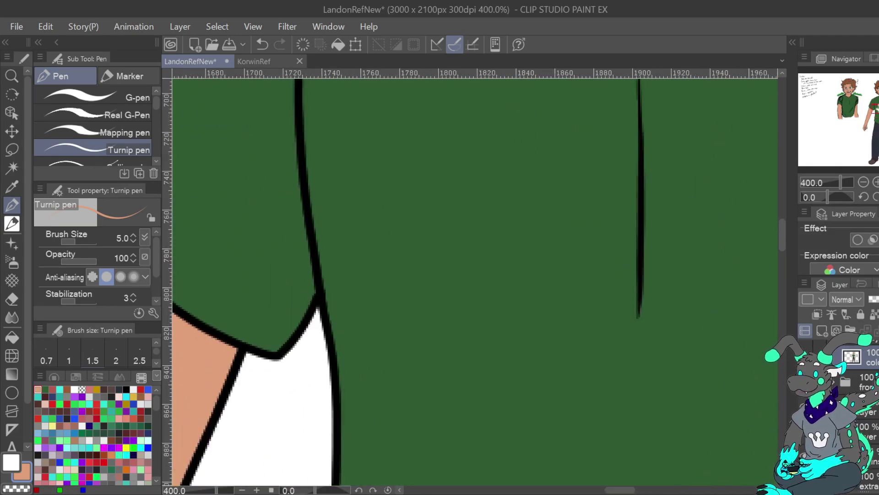
pyautogui.moveTo(878, 109)
pyautogui.mouseDown()
pyautogui.moveTo(878, 100)
pyautogui.moveTo(878, 120)
pyautogui.mouseUp()
pyautogui.scroll(-15, 528, 273)
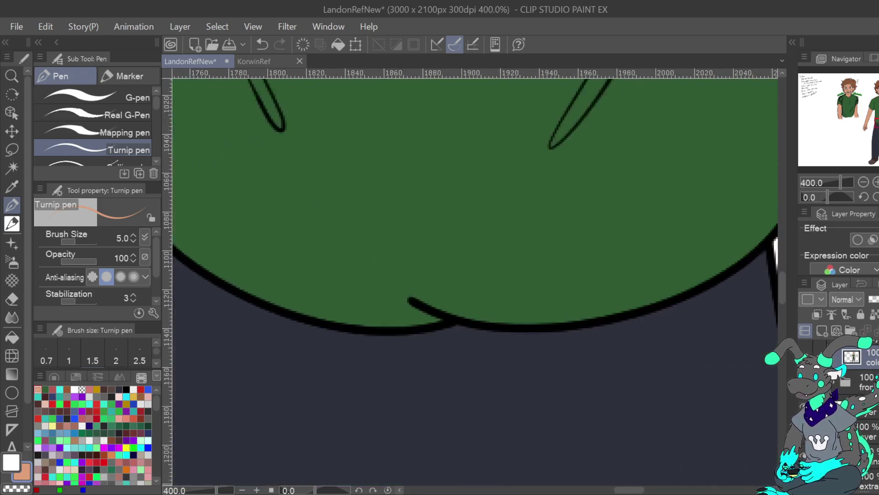
pyautogui.hscroll(-2, 528, 274)
pyautogui.scroll(-3, 528, 274)
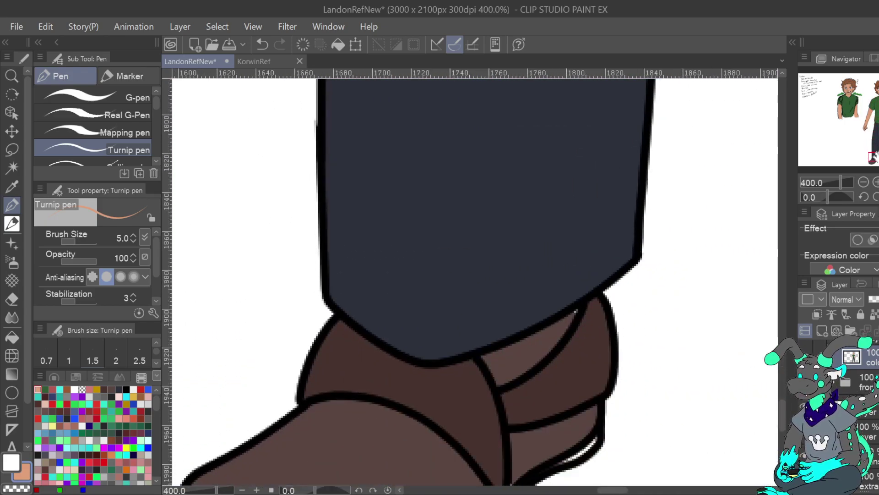
pyautogui.hscroll(5, 528, 274)
pyautogui.scroll(12, 528, 274)
pyautogui.scroll(5, 529, 274)
pyautogui.hscroll(-1, 528, 274)
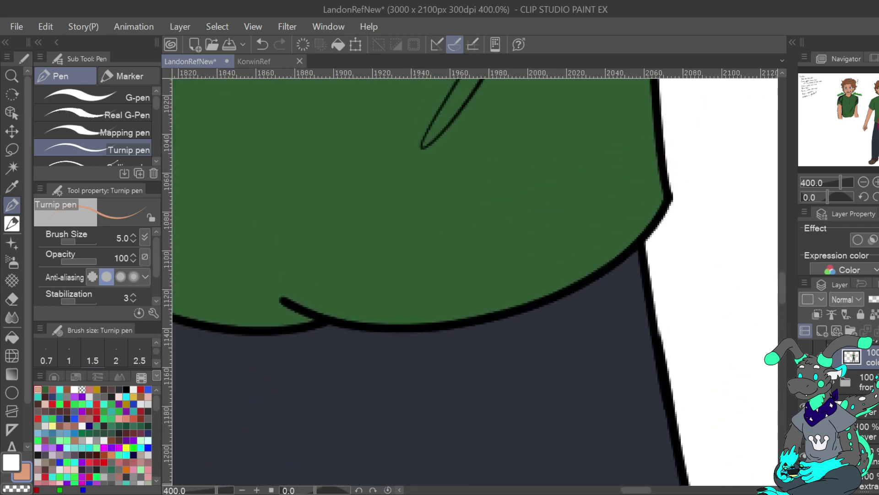
pyautogui.scroll(-16, 528, 274)
pyautogui.hscroll(-7, 528, 274)
pyautogui.hscroll(1, 528, 274)
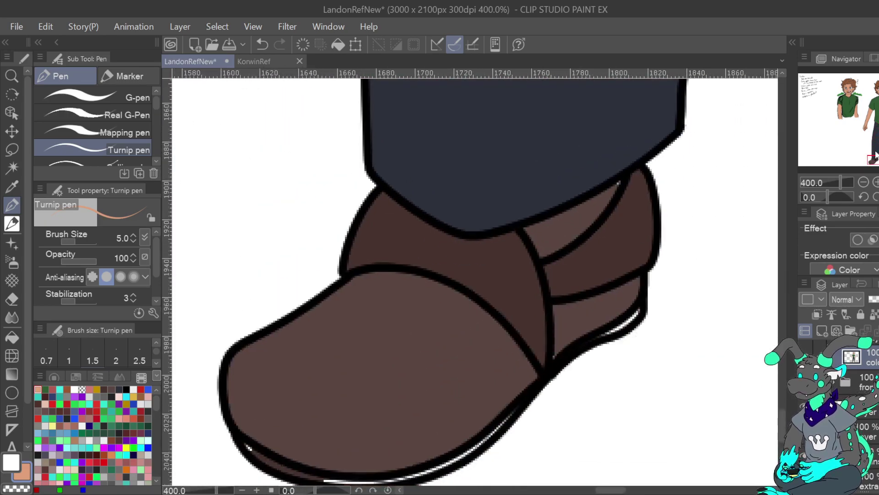
# Sample the lighter shoe brown and fill the small gaps at the shoe's ankle and along its inner edge.
pyautogui.click(12, 186)
pyautogui.click(385, 356)
pyautogui.click(11, 205)
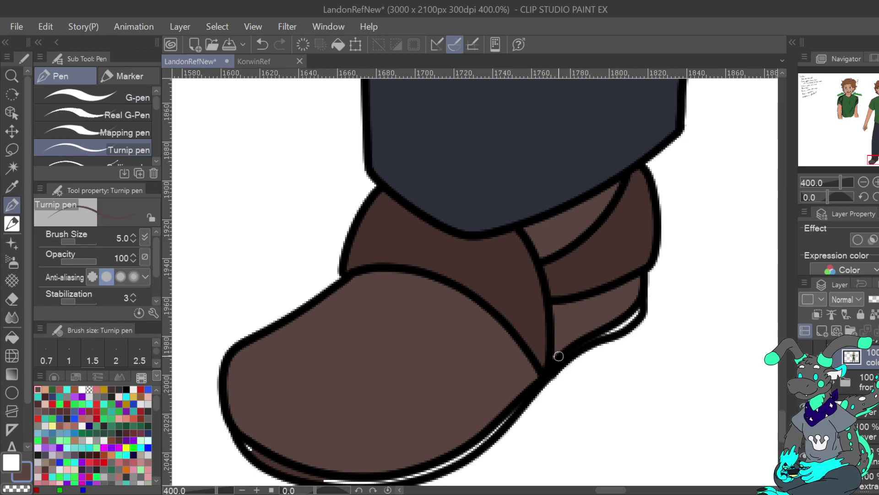
# Sample the darker shoe brown and fill the white gaps along the same shoe's sole, from heel to toe.
pyautogui.click(16, 189)
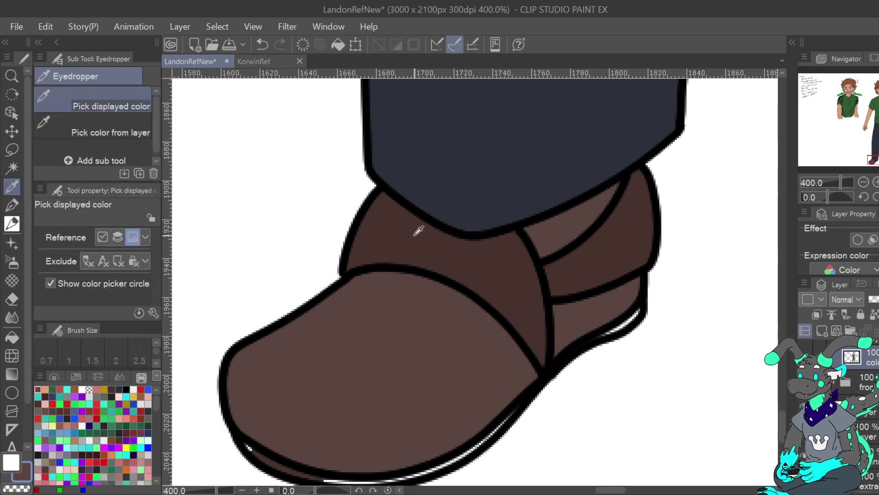
pyautogui.click(413, 242)
pyautogui.click(12, 205)
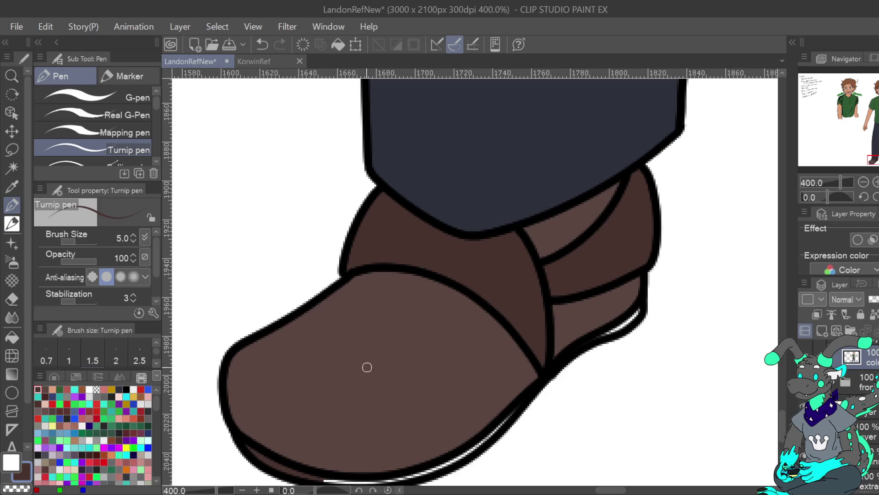
pyautogui.moveTo(620, 328); pyautogui.dragTo(635, 314)
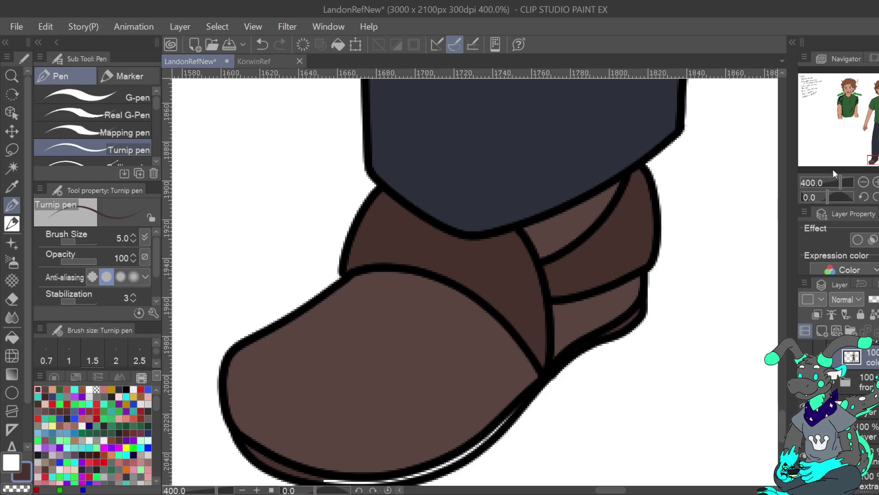
pyautogui.moveTo(487, 428)
pyautogui.mouseDown()
pyautogui.moveTo(466, 383)
pyautogui.moveTo(465, 363)
pyautogui.moveTo(479, 361)
pyautogui.moveTo(435, 390)
pyautogui.mouseUp()
pyautogui.moveTo(296, 415)
pyautogui.mouseDown()
pyautogui.moveTo(365, 417)
pyautogui.moveTo(346, 417)
pyautogui.moveTo(437, 394)
pyautogui.mouseUp()
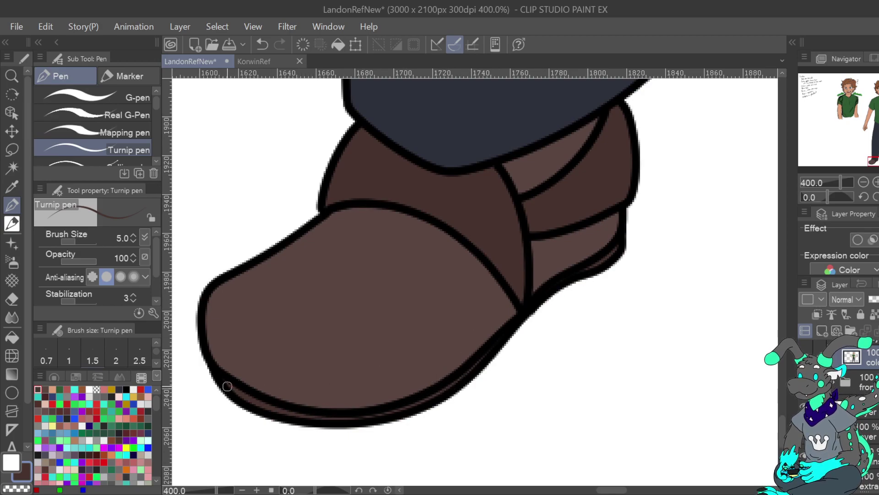
# Fill the remaining white gaps in the other shoe's sole with the darker brown.
pyautogui.moveTo(874, 162); pyautogui.dragTo(878, 161)
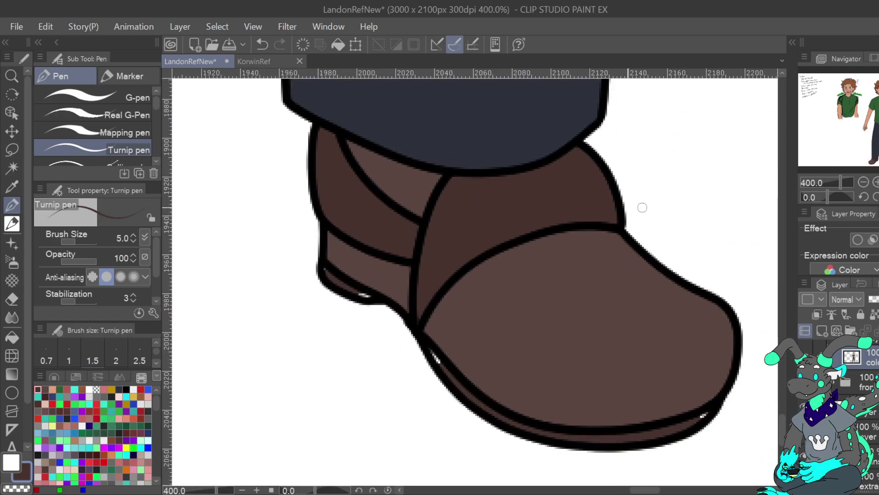
pyautogui.moveTo(442, 352); pyautogui.dragTo(435, 354)
pyautogui.moveTo(701, 416); pyautogui.dragTo(708, 413)
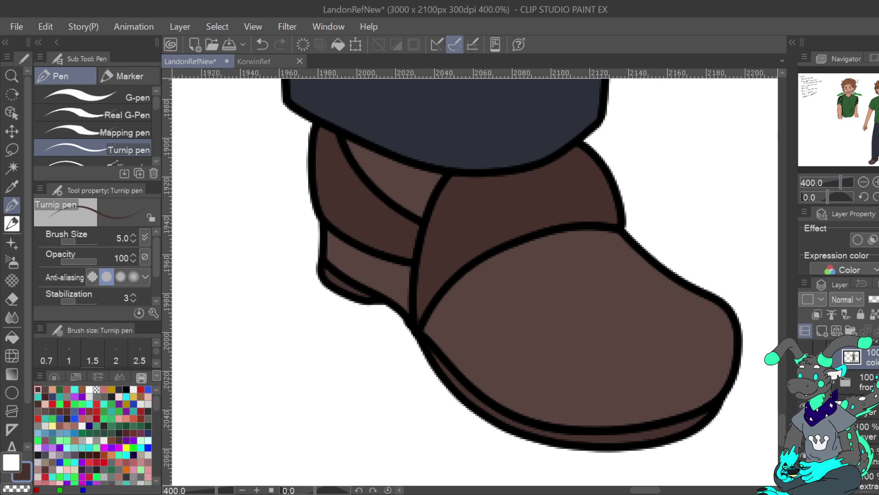
# Fit the whole canvas in view, show the middle figure's jacket folder and hide its no-jacket folder.
pyautogui.hotkey('ctrl', '0')
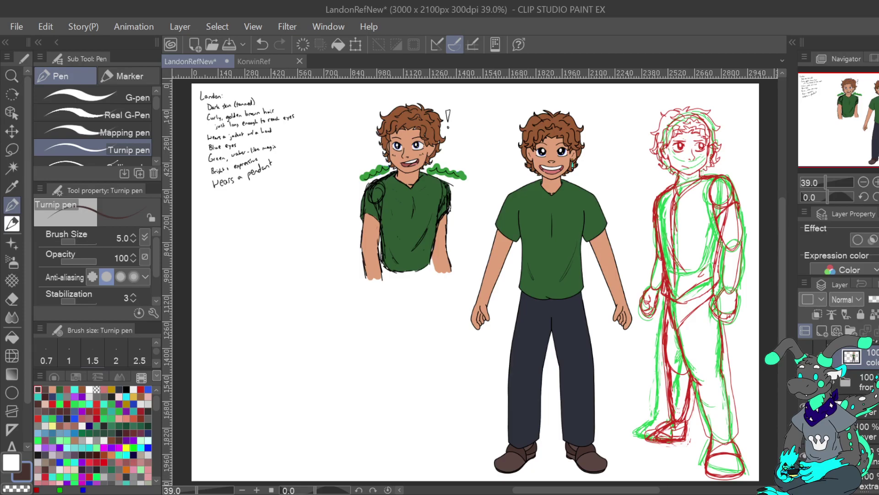
pyautogui.scroll(3, 866, 412)
pyautogui.click(835, 352)
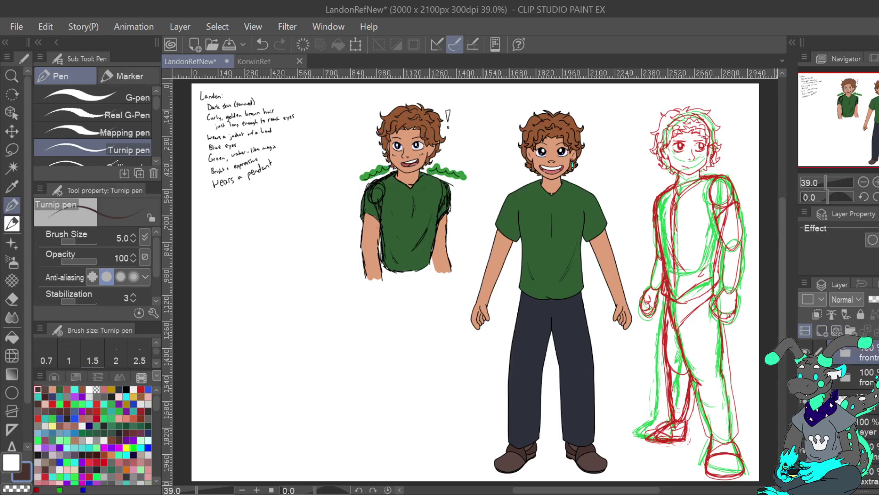
pyautogui.click(805, 377)
pyautogui.click(805, 352)
pyautogui.click(805, 351)
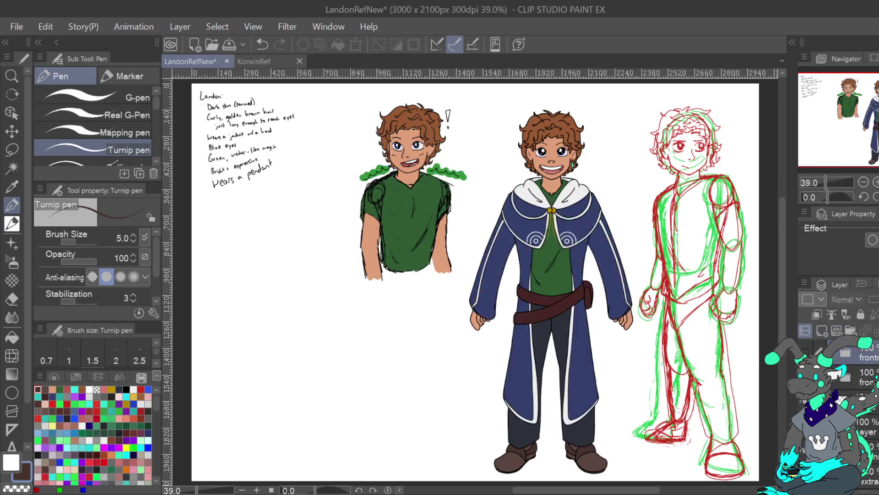
# Compare the jacket and no-jacket versions of the middle figure by toggling their folders' visibility.
pyautogui.click(805, 352)
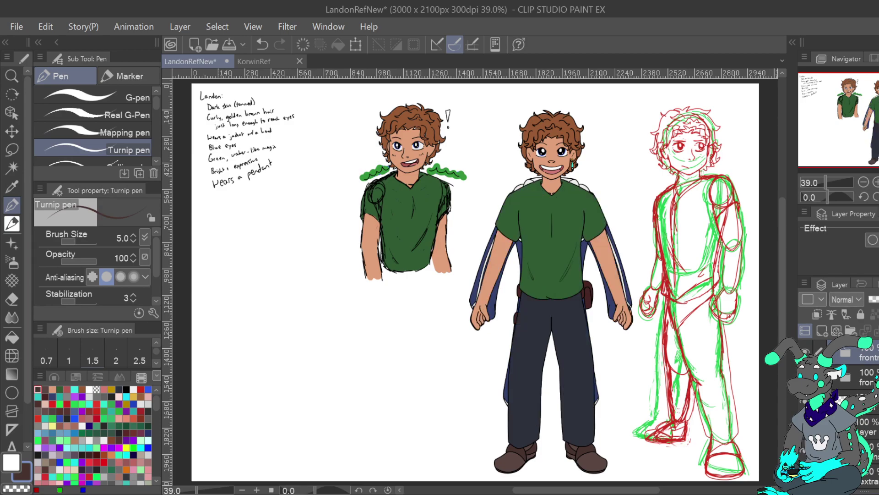
pyautogui.click(805, 377)
pyautogui.click(805, 376)
pyautogui.click(805, 352)
pyautogui.click(805, 352)
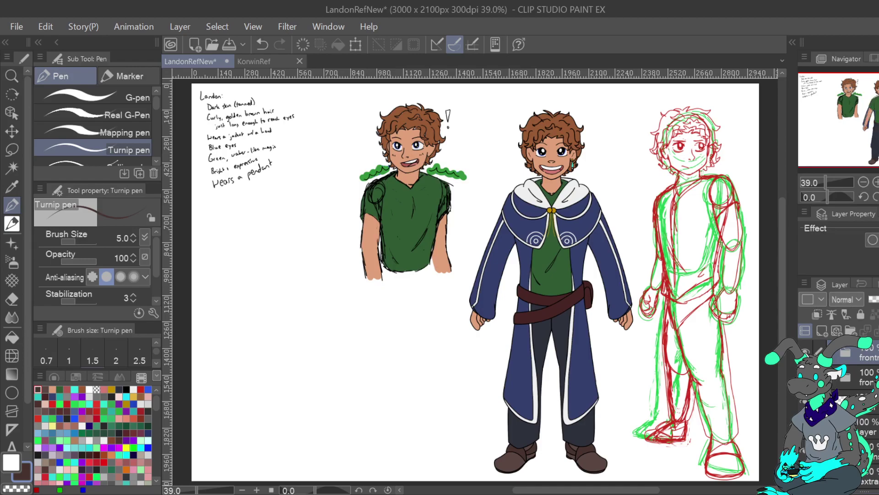
pyautogui.click(807, 353)
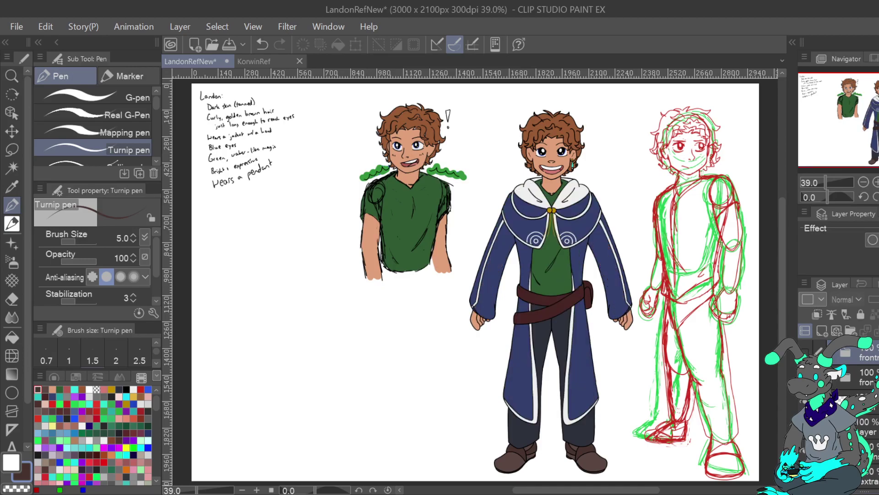
pyautogui.click(807, 353)
pyautogui.click(807, 353)
pyautogui.click(807, 352)
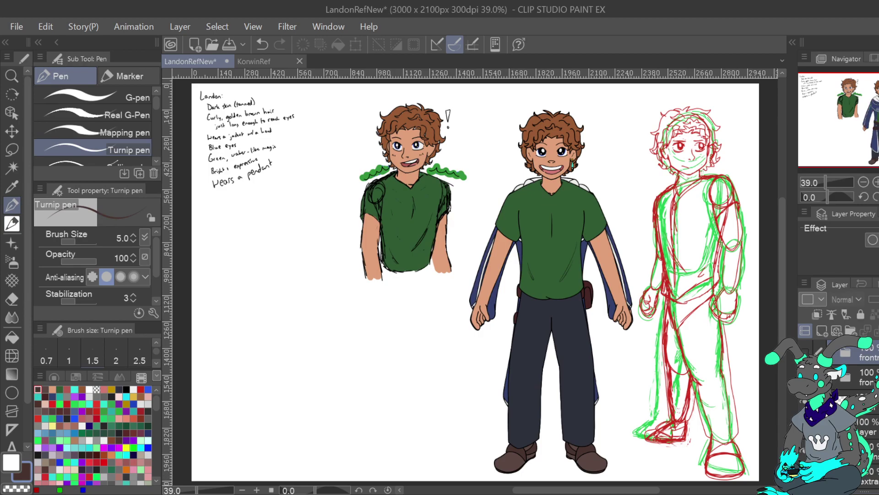
pyautogui.click(807, 353)
pyautogui.click(807, 353)
pyautogui.click(807, 353)
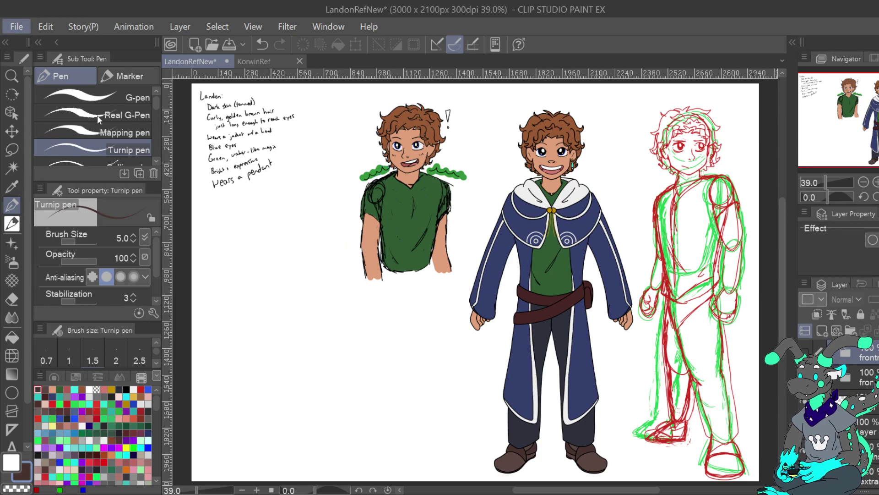
# Save the LandonRefNew document.
pyautogui.hotkey('ctrl', 's')
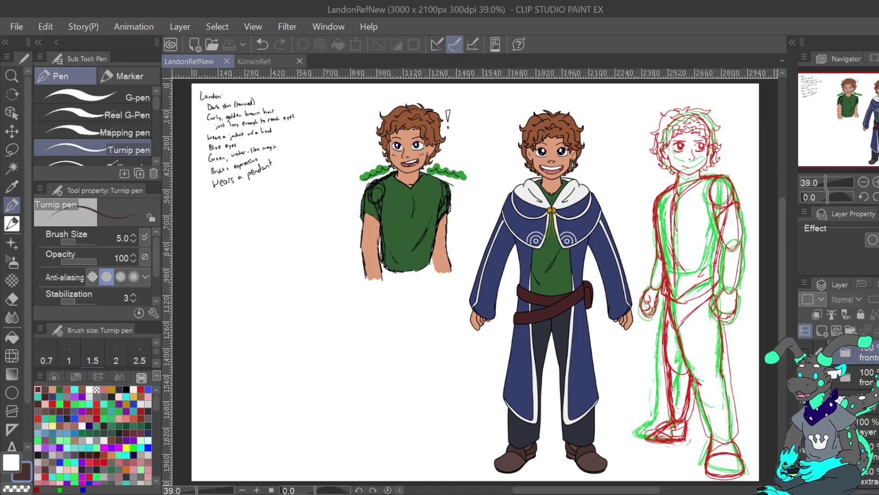
pyautogui.moveTo(527, 275); pyautogui.dragTo(414, 279)
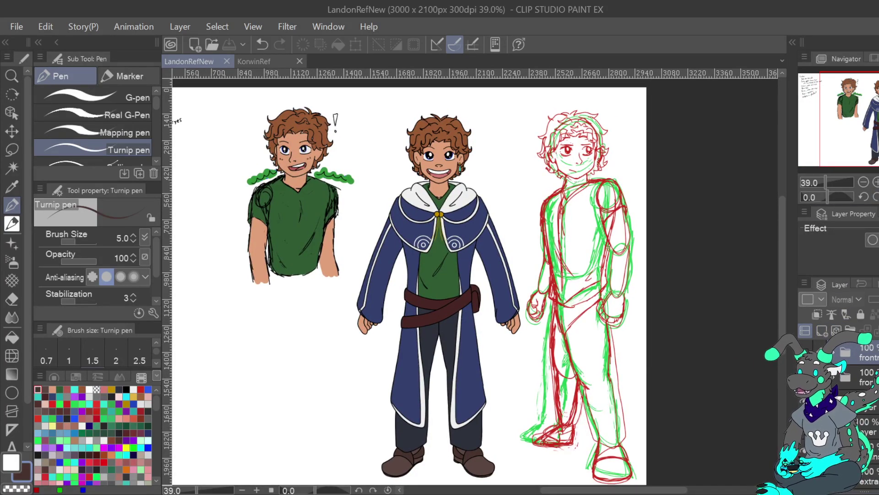
pyautogui.moveTo(439, 275); pyautogui.dragTo(500, 274)
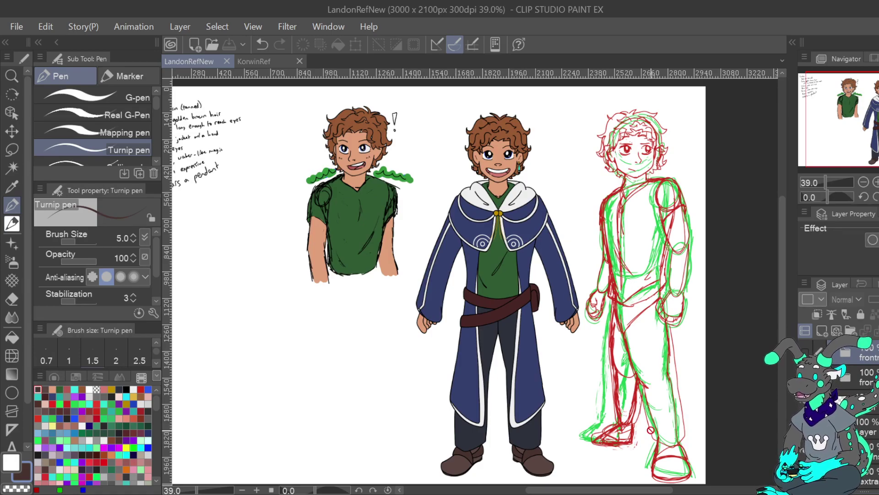
# Look over the KorwinRef reference sheet alongside LandonRefNew, ending back on LandonRefNew.
pyautogui.click(262, 64)
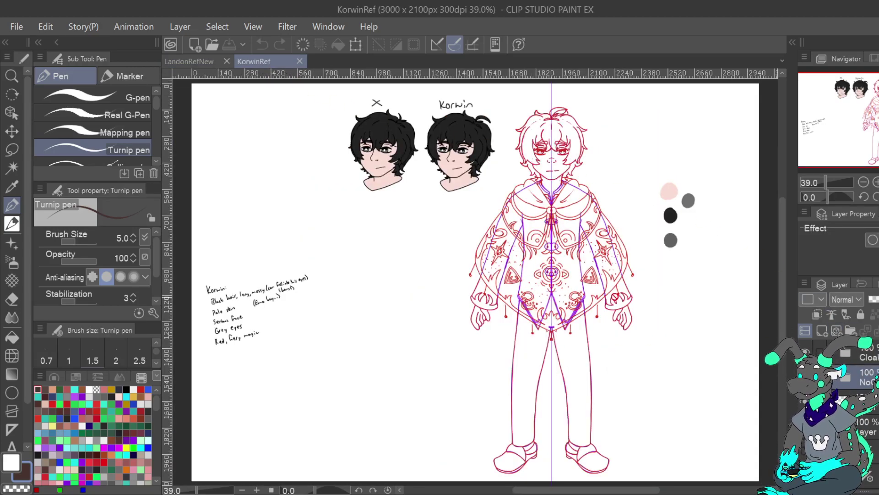
pyautogui.click(193, 62)
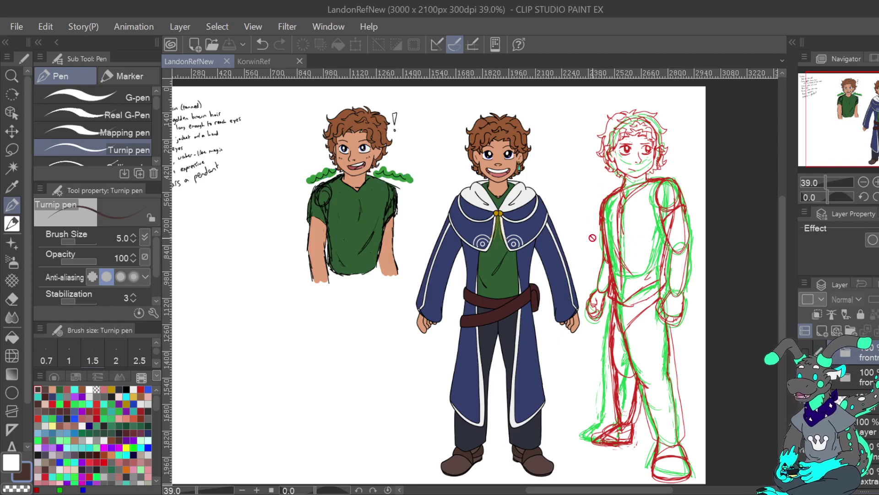
pyautogui.click(258, 62)
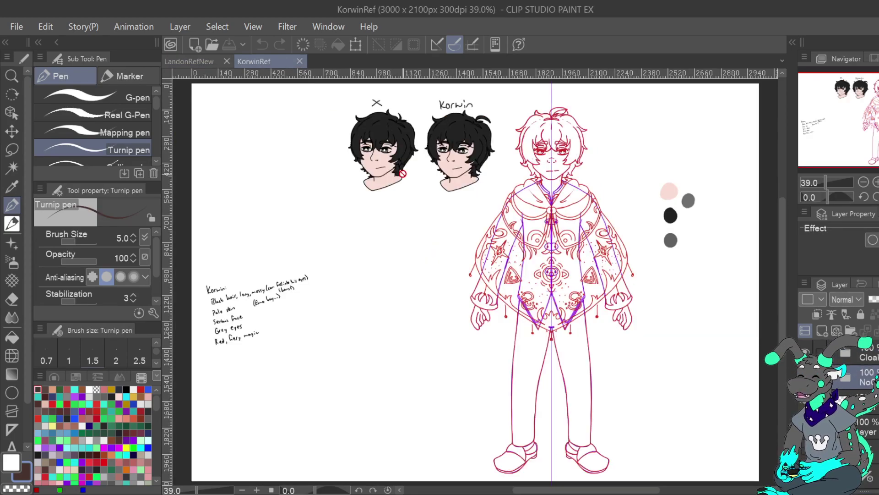
pyautogui.click(196, 61)
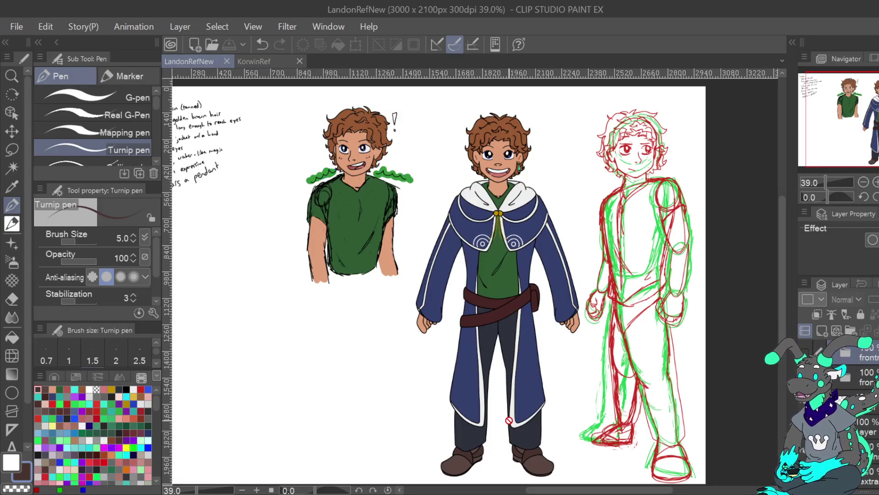